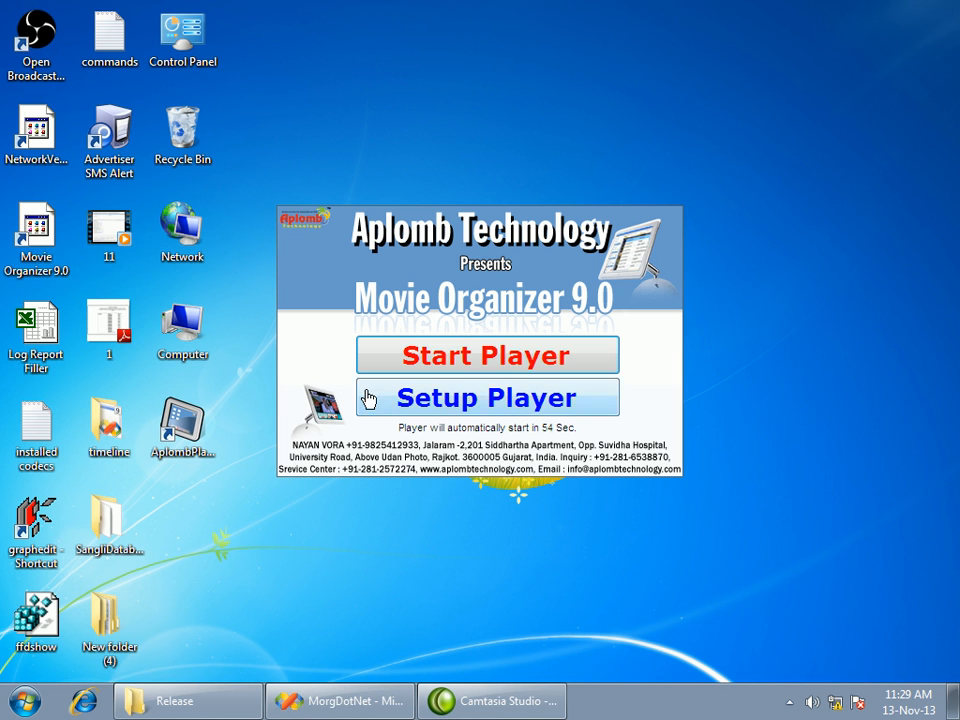
# Enter the player setup and open the movie time slot entry
pyautogui.click(481, 413)
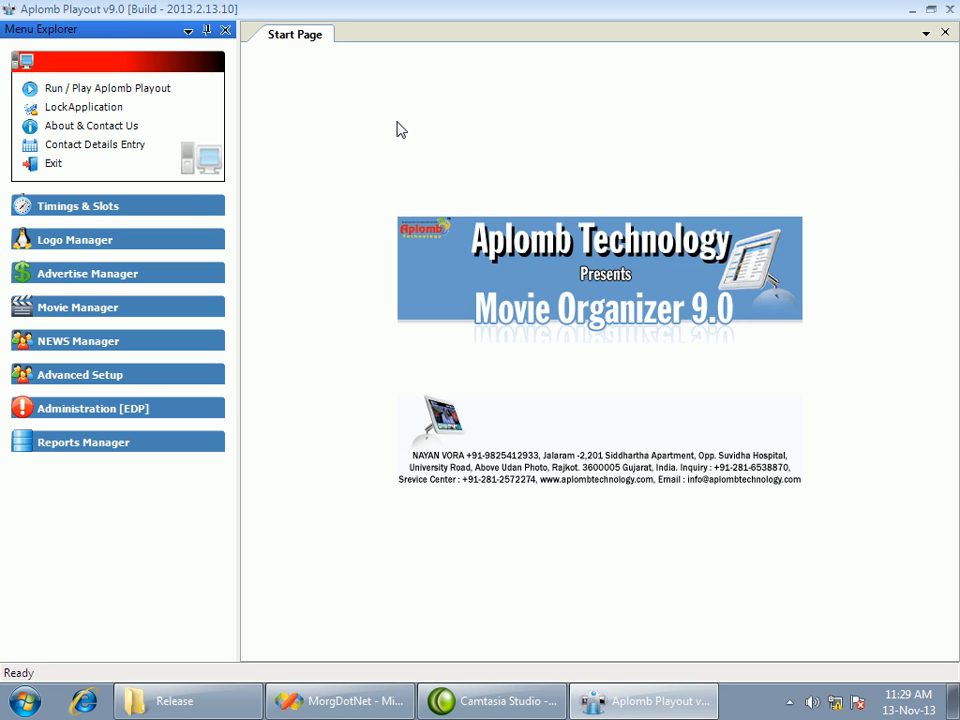
pyautogui.click(78, 210)
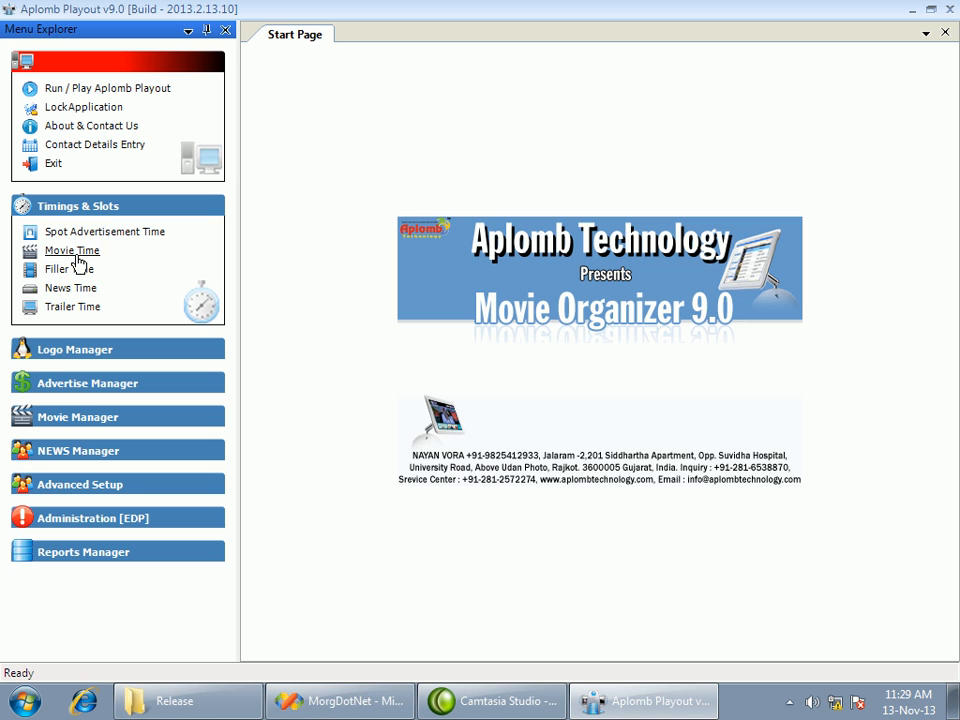
pyautogui.click(75, 251)
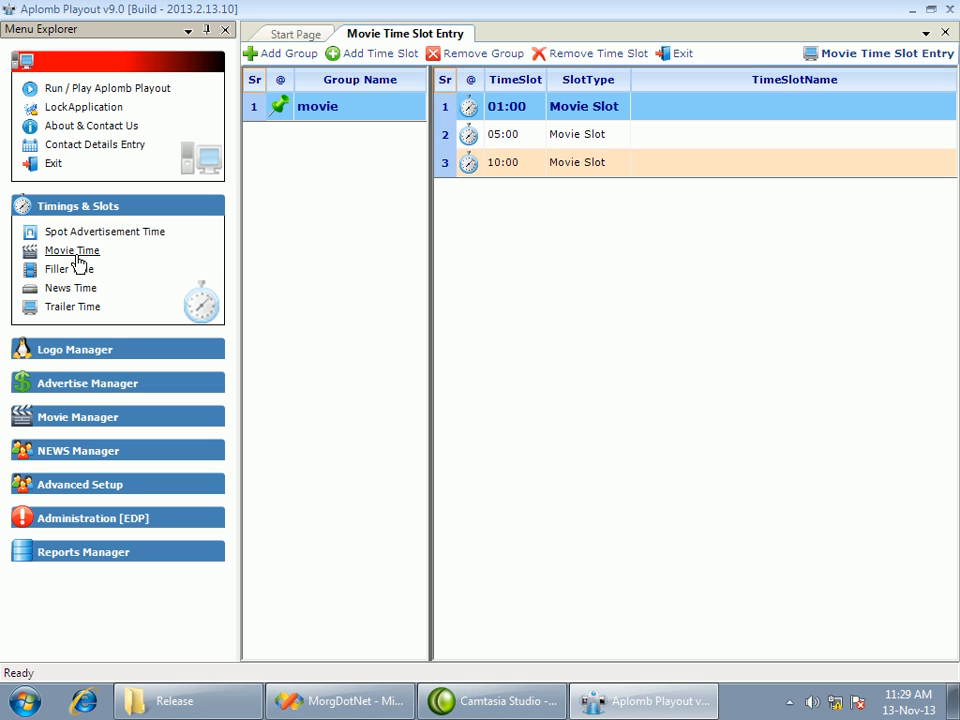
# Add a new movie time slot group named "special"
pyautogui.click(300, 63)
pyautogui.click(331, 139)
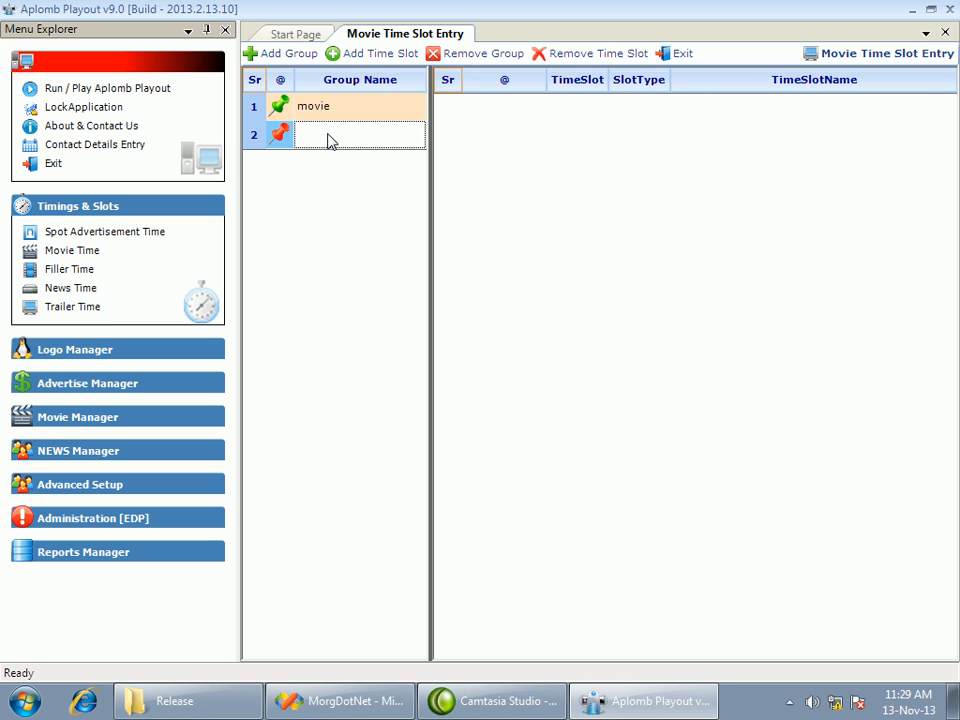
pyautogui.write('special')
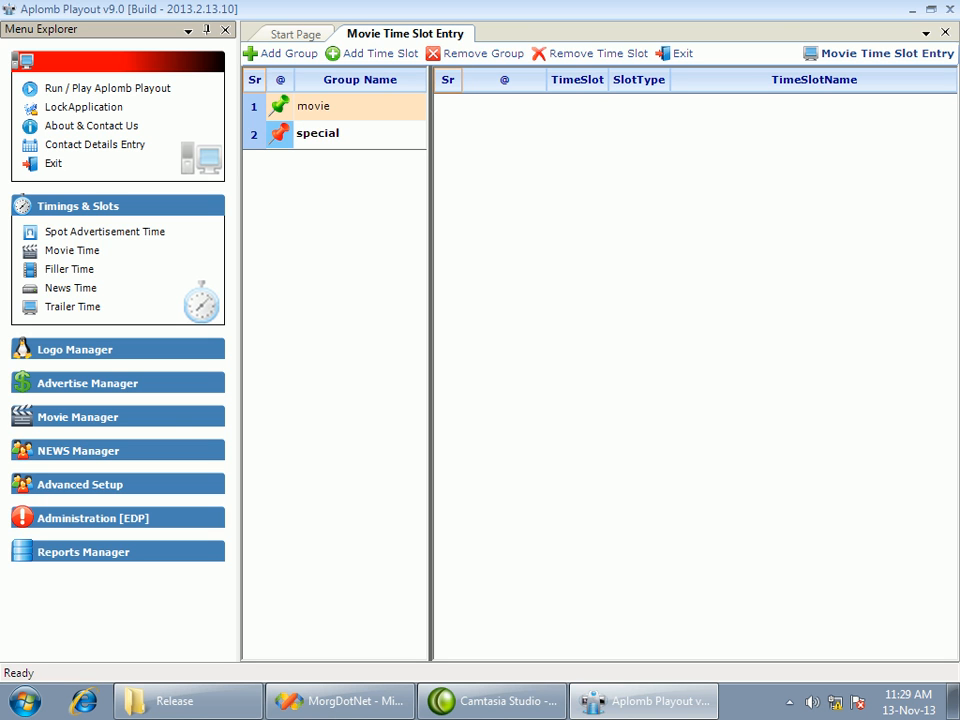
pyautogui.press('Return')
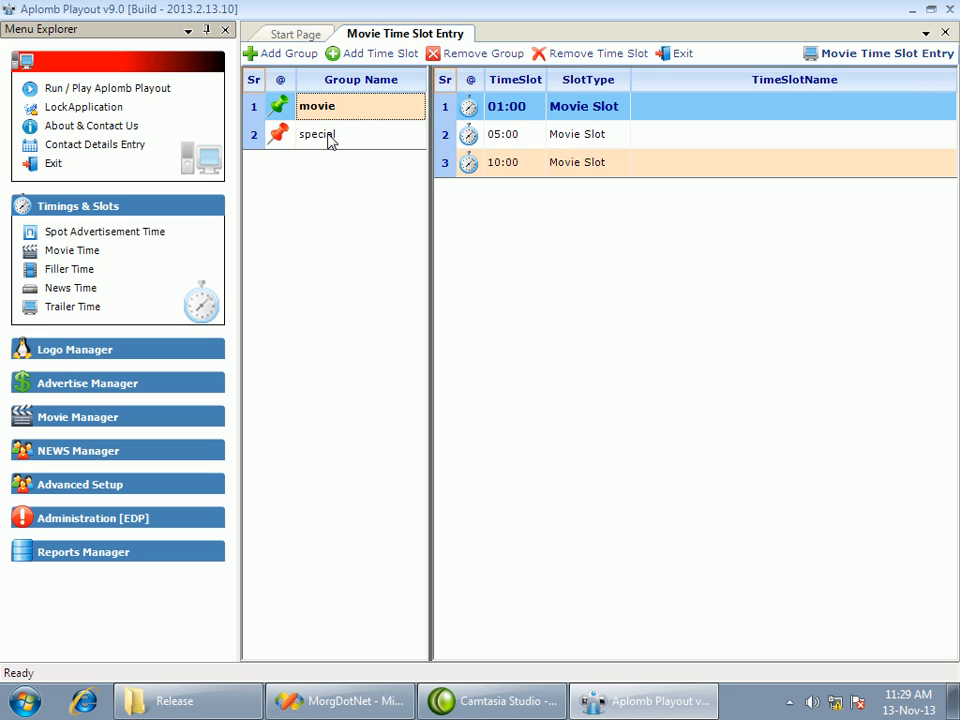
# Add three empty movie time slots to the special group
pyautogui.click(330, 141)
pyautogui.click(328, 120)
pyautogui.click(321, 141)
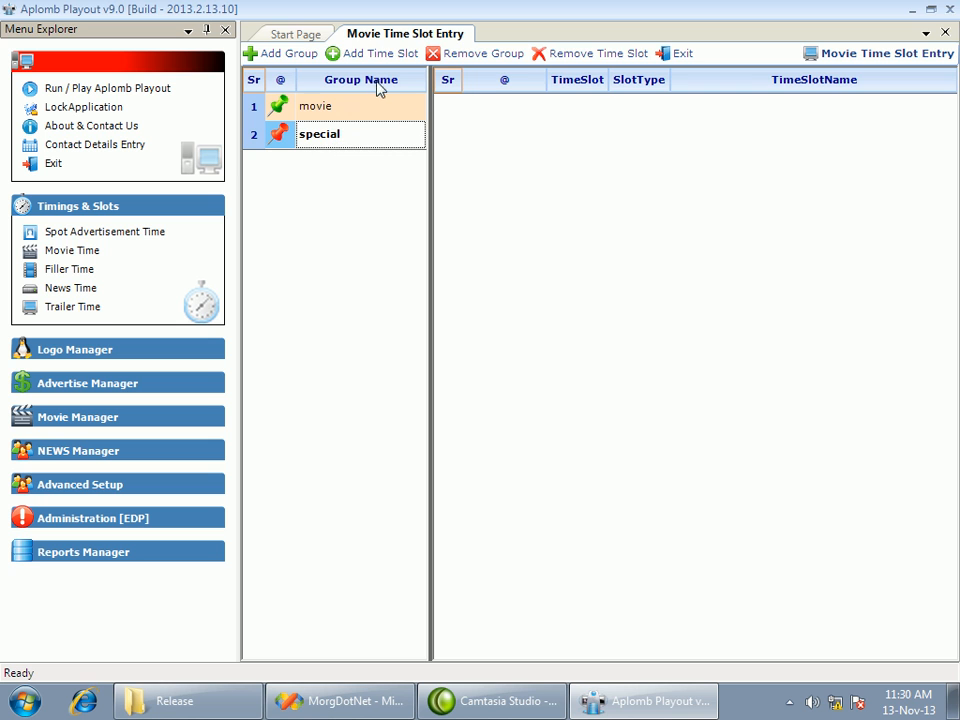
pyautogui.click(370, 54)
pyautogui.click(370, 54)
pyautogui.click(370, 54)
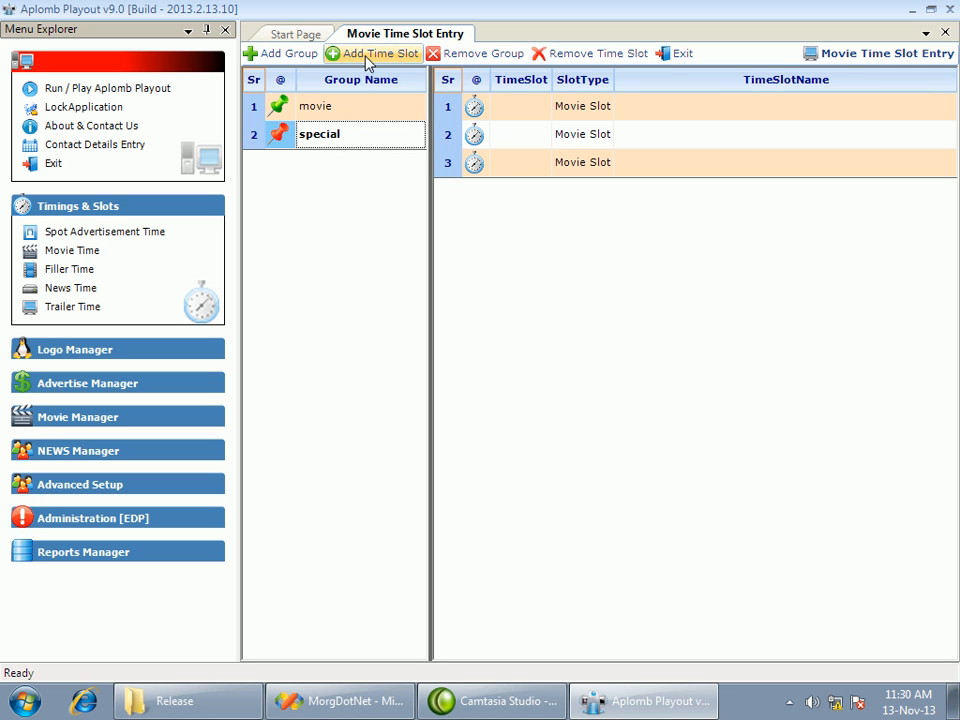
# Set the special group's three time slots to 02:00, 05:00 and 11:00
pyautogui.click(535, 118)
pyautogui.write('0200')
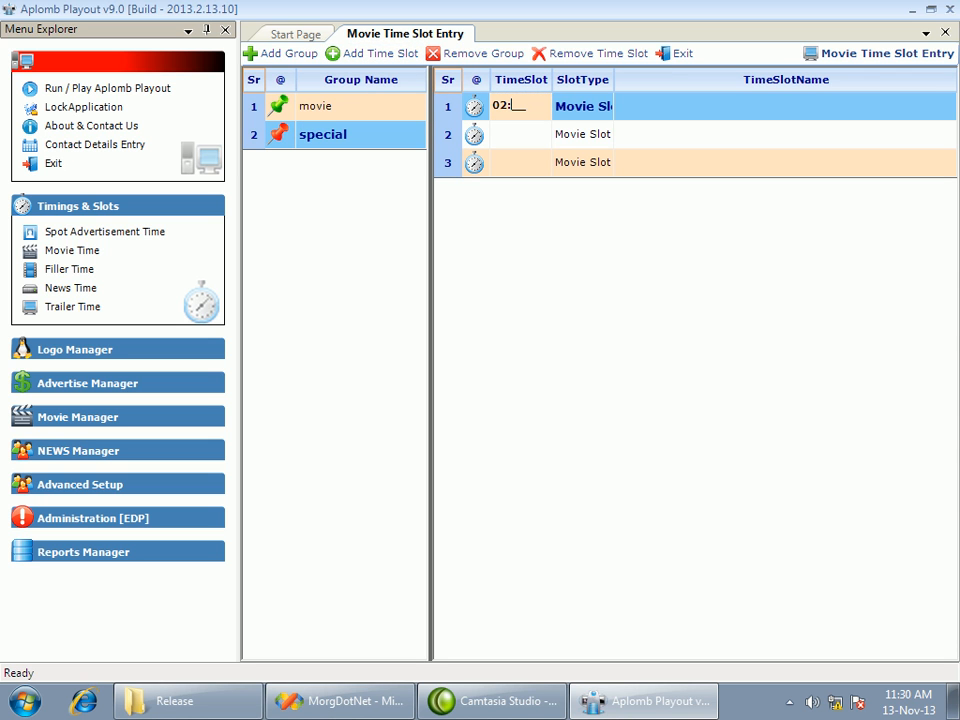
pyautogui.press('Return')
pyautogui.write('05:')
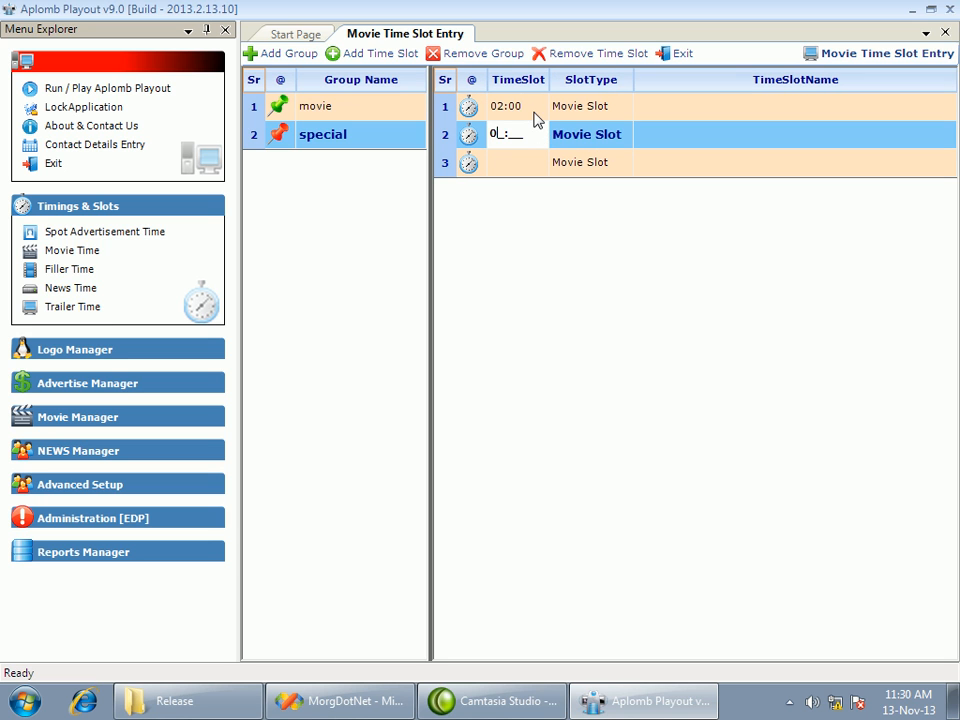
pyautogui.write('00')
pyautogui.press('Return')
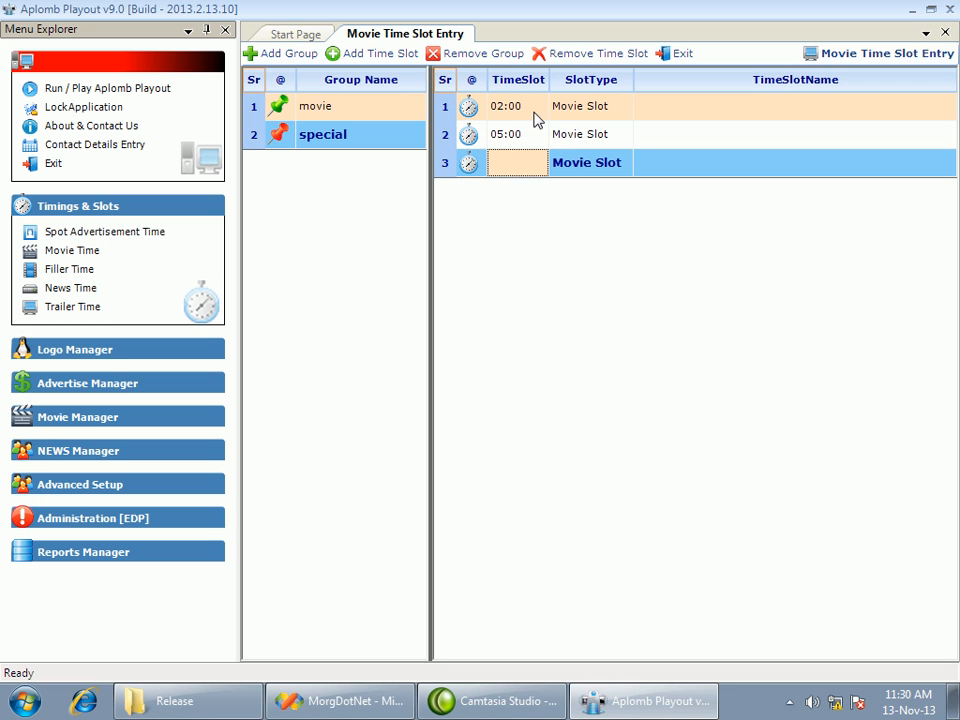
pyautogui.write('1100')
pyautogui.click(319, 116)
pyautogui.click(345, 137)
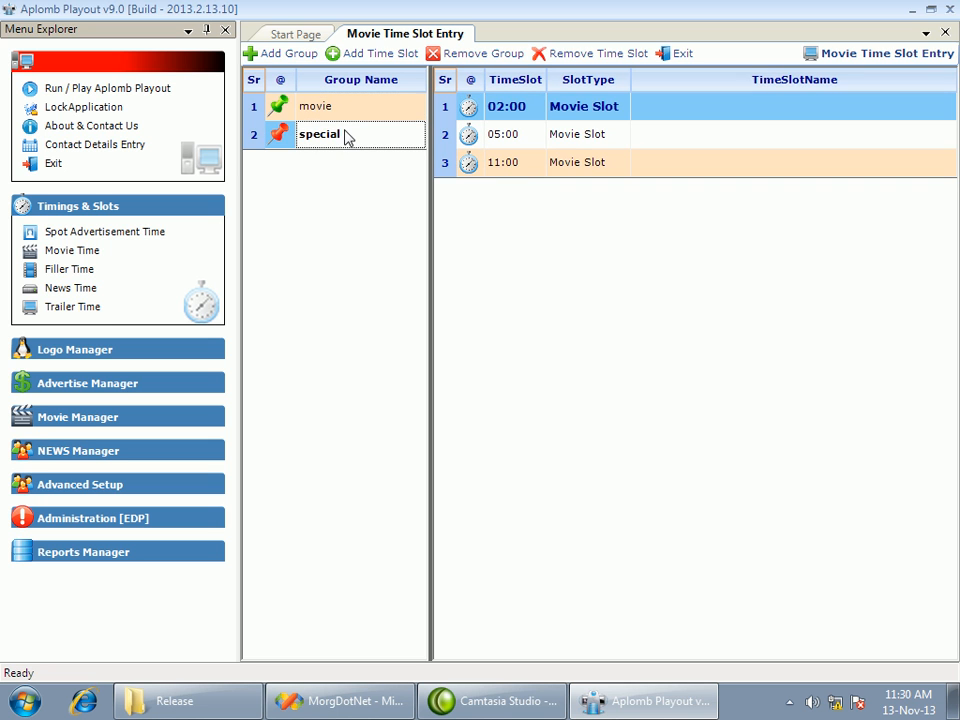
# Make the special group the active one and compare its time slots with those of the movie group
pyautogui.click(287, 145)
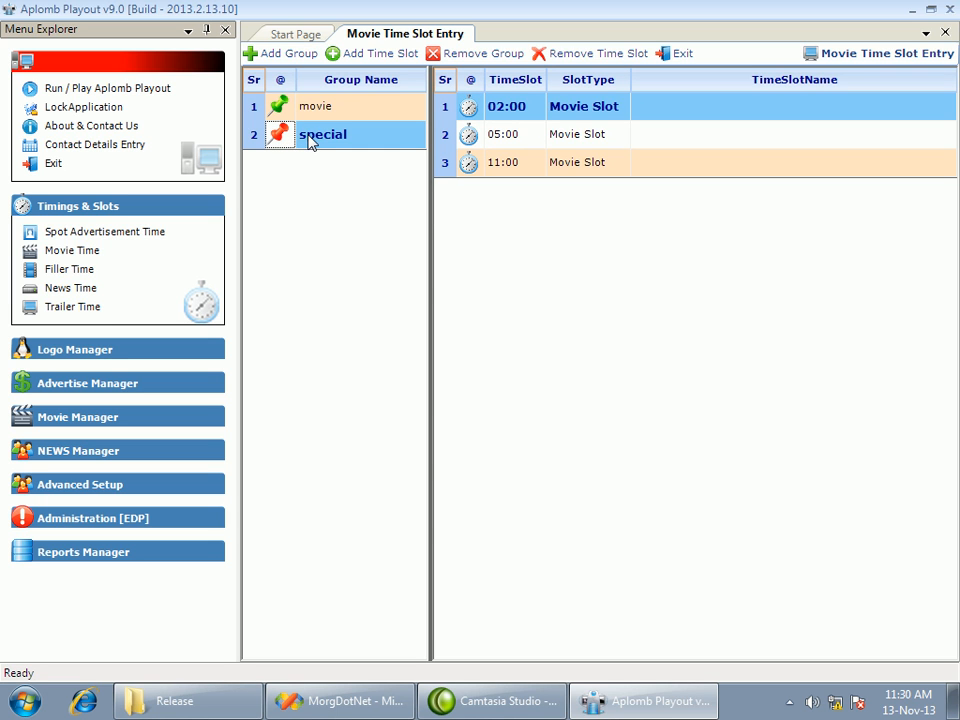
pyautogui.click(281, 136)
pyautogui.click(319, 117)
pyautogui.click(319, 139)
pyautogui.click(315, 119)
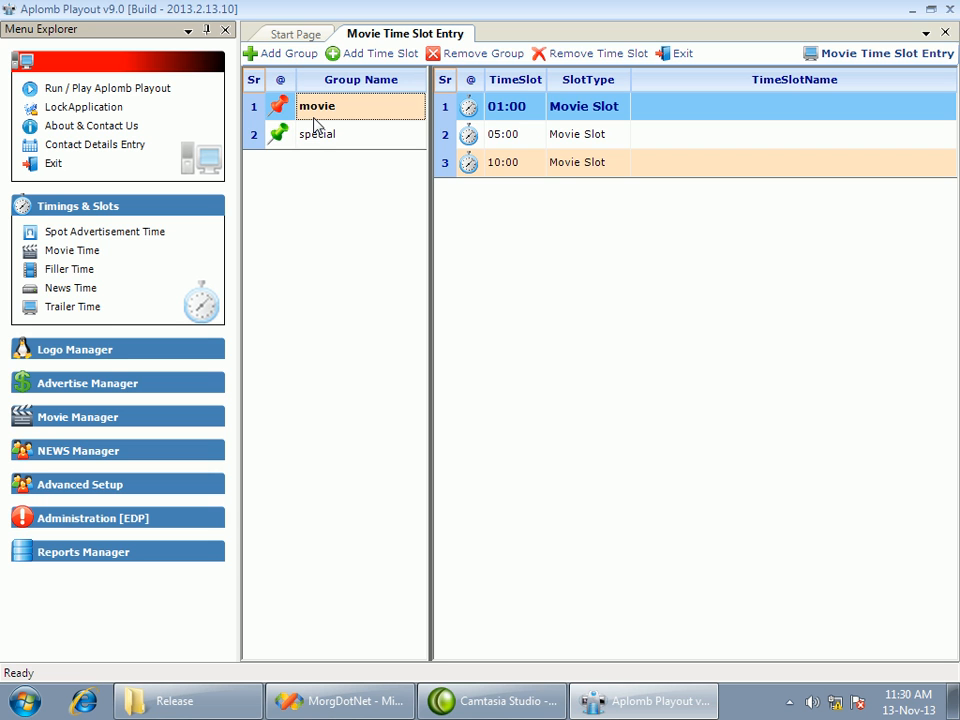
pyautogui.click(314, 134)
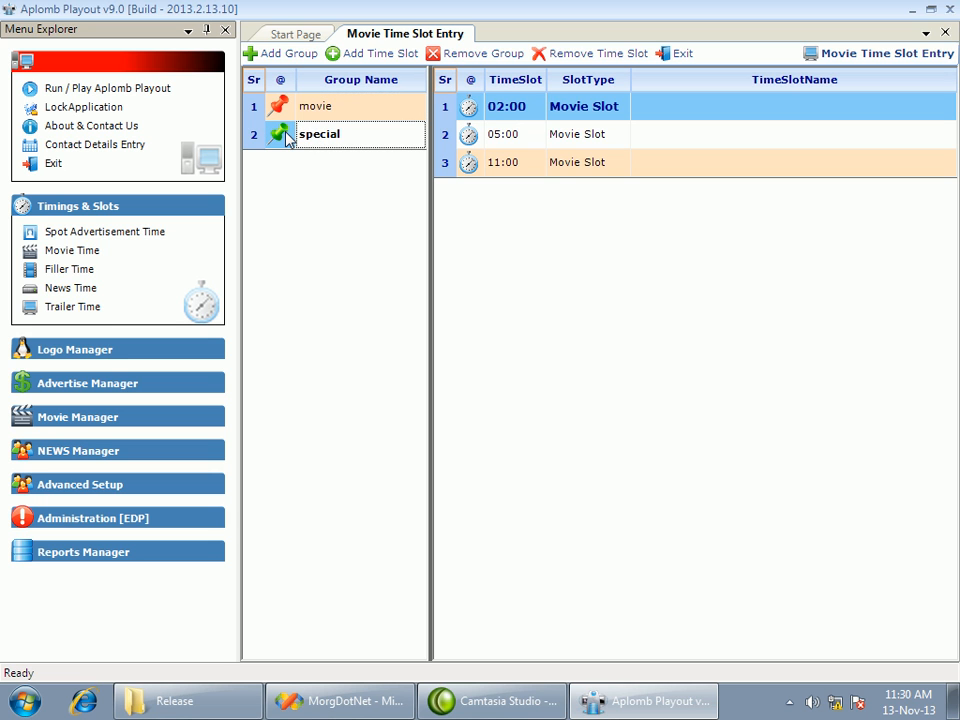
# Make the movie group active again and close the movie time slot entry
pyautogui.click(288, 108)
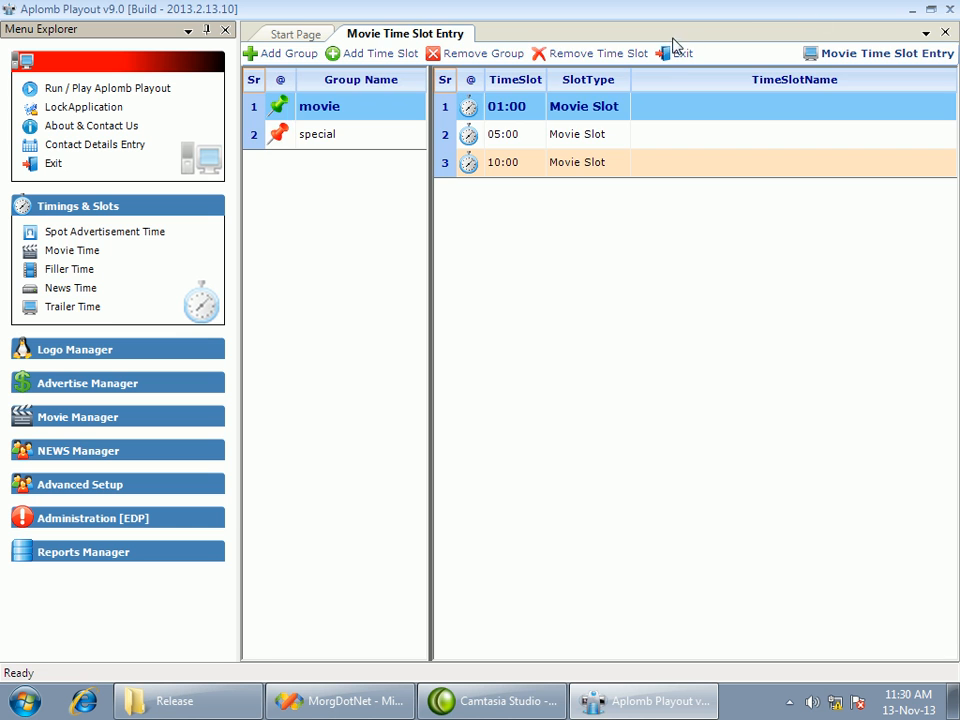
pyautogui.click(678, 53)
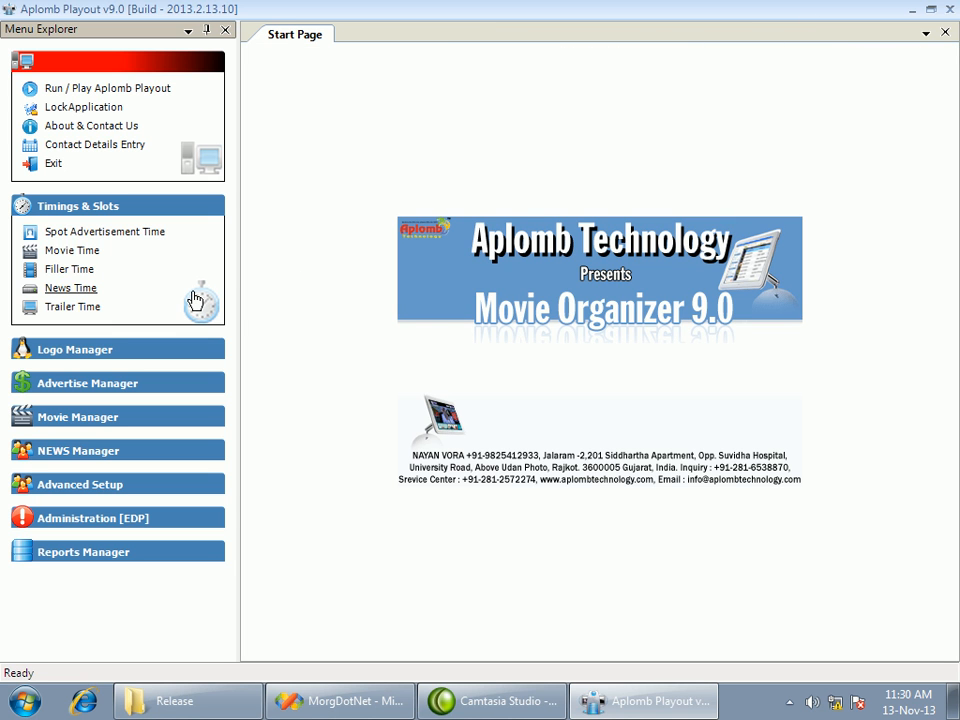
# Add a 12:00 time slot to the filler group in the filler time slots and close that entry
pyautogui.click(68, 272)
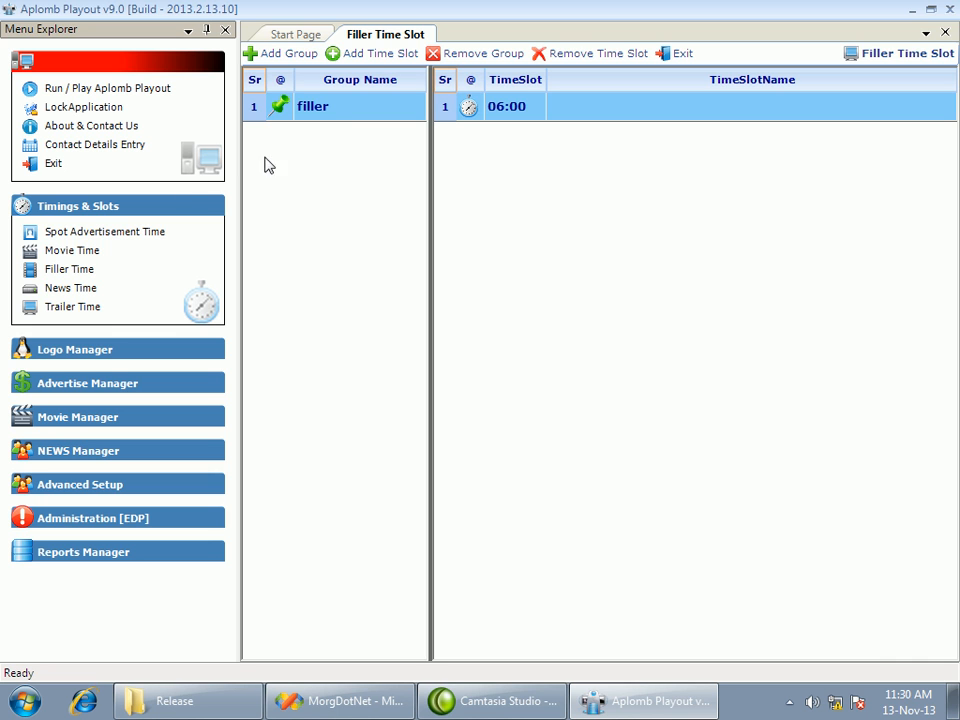
pyautogui.click(325, 117)
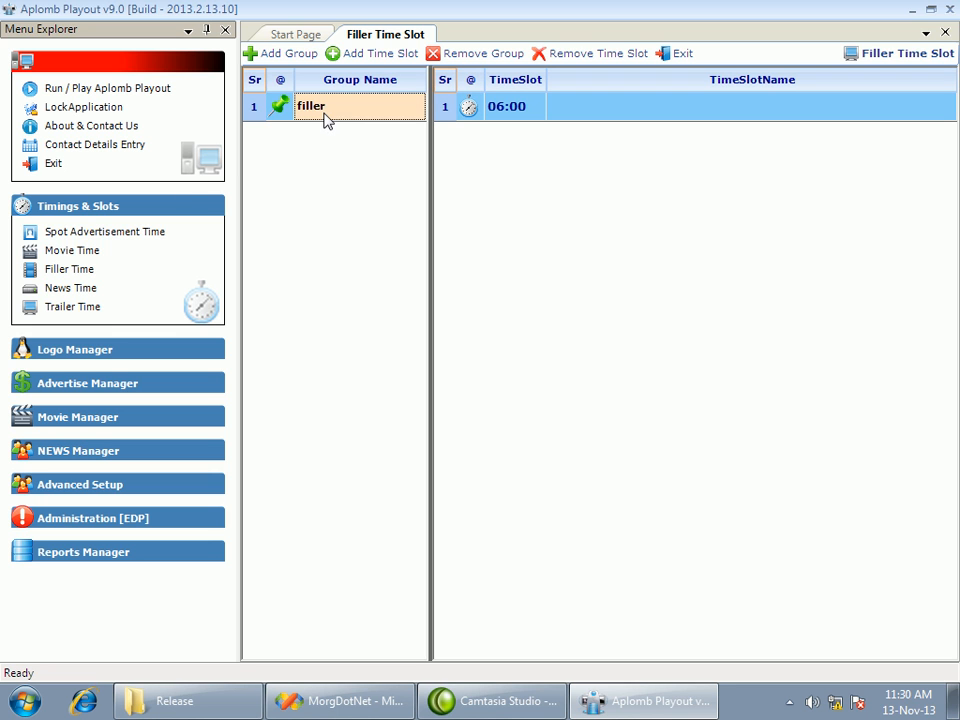
pyautogui.click(345, 55)
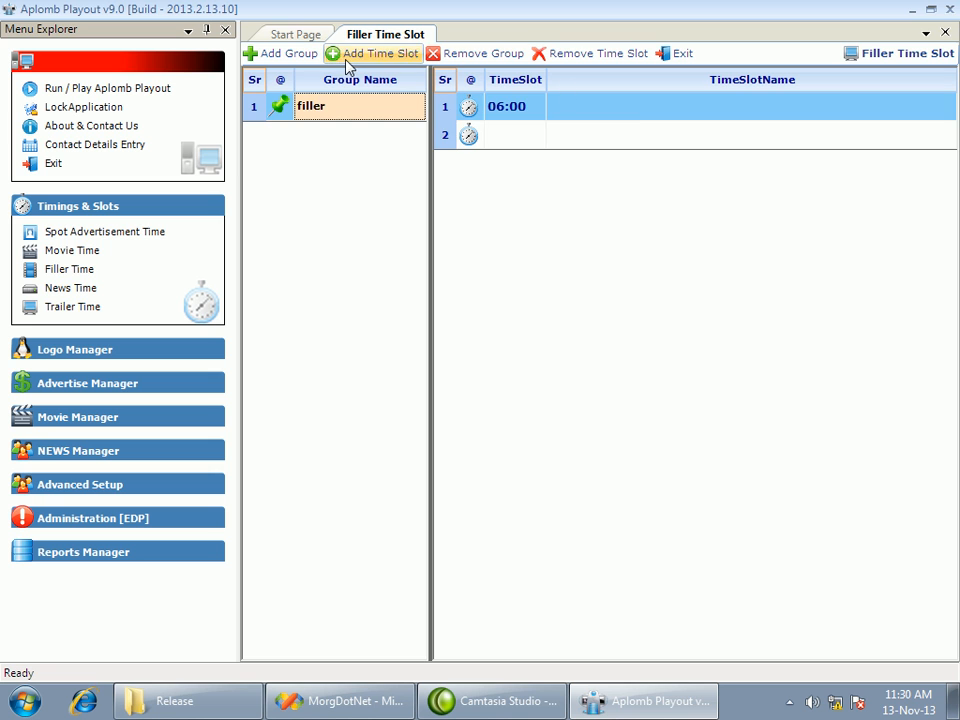
pyautogui.click(515, 145)
pyautogui.write('1200')
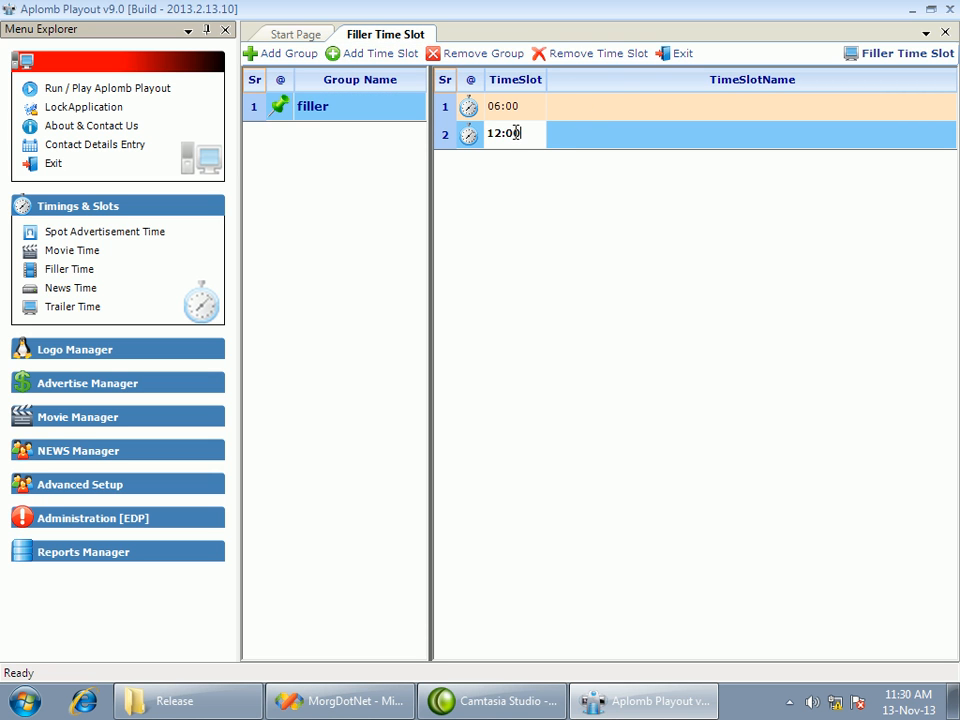
pyautogui.click(611, 88)
pyautogui.click(501, 133)
pyautogui.click(501, 104)
pyautogui.click(511, 135)
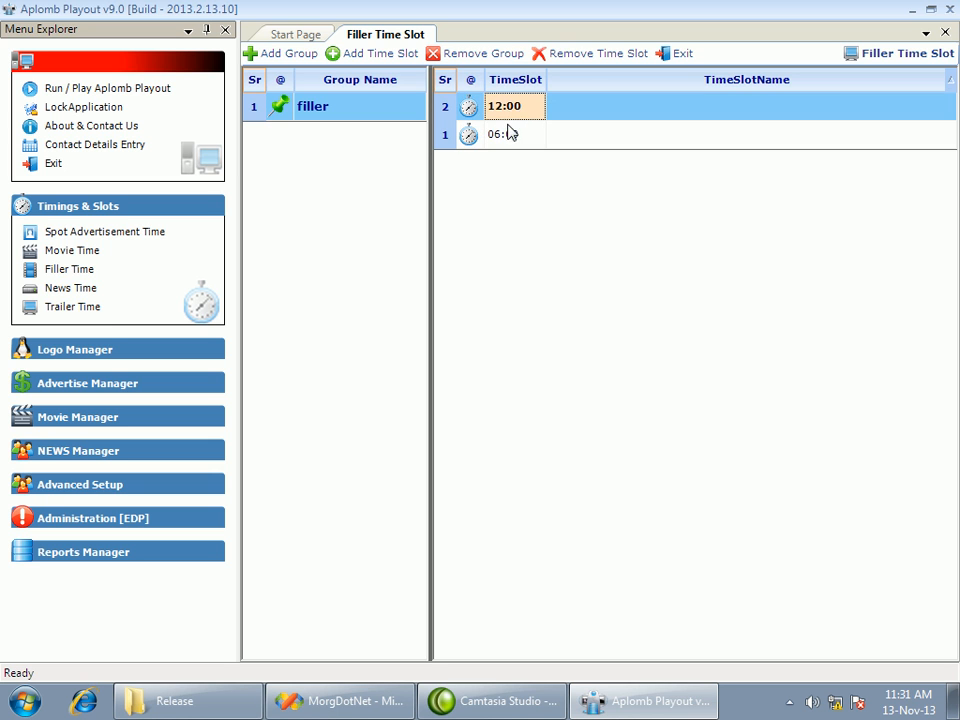
pyautogui.click(680, 53)
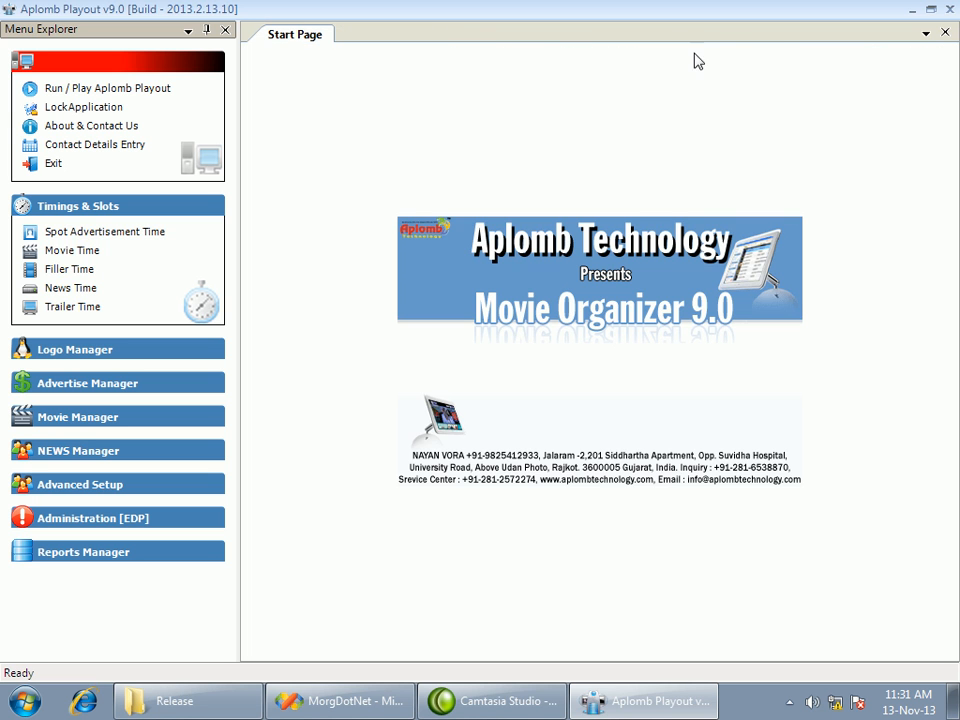
# Open the spot advertisement time slots and add a group named "spot"
pyautogui.click(118, 240)
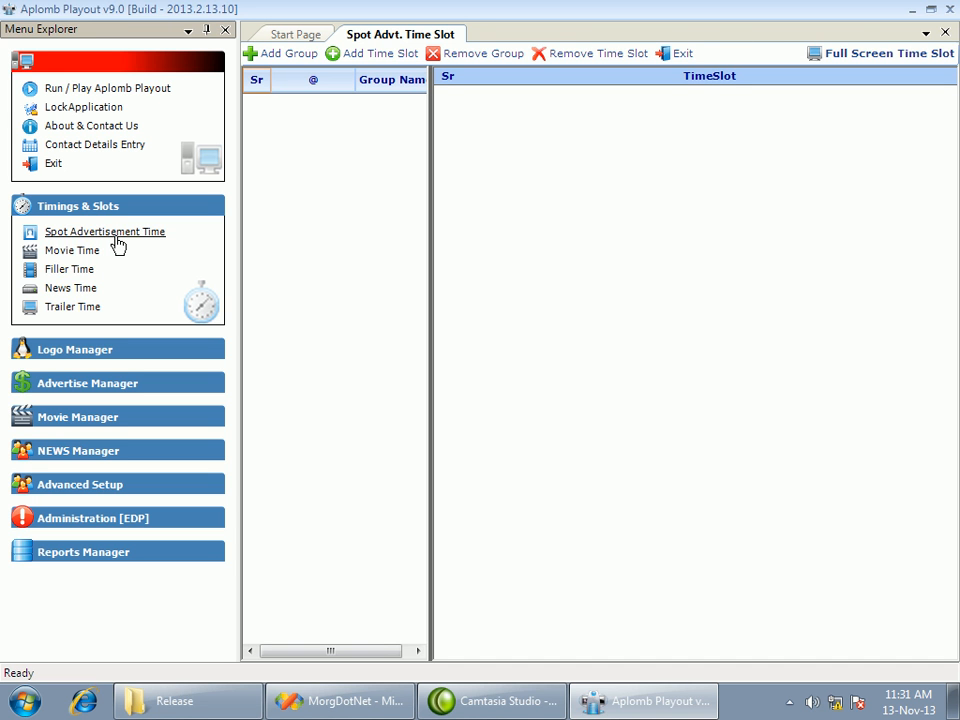
pyautogui.click(292, 56)
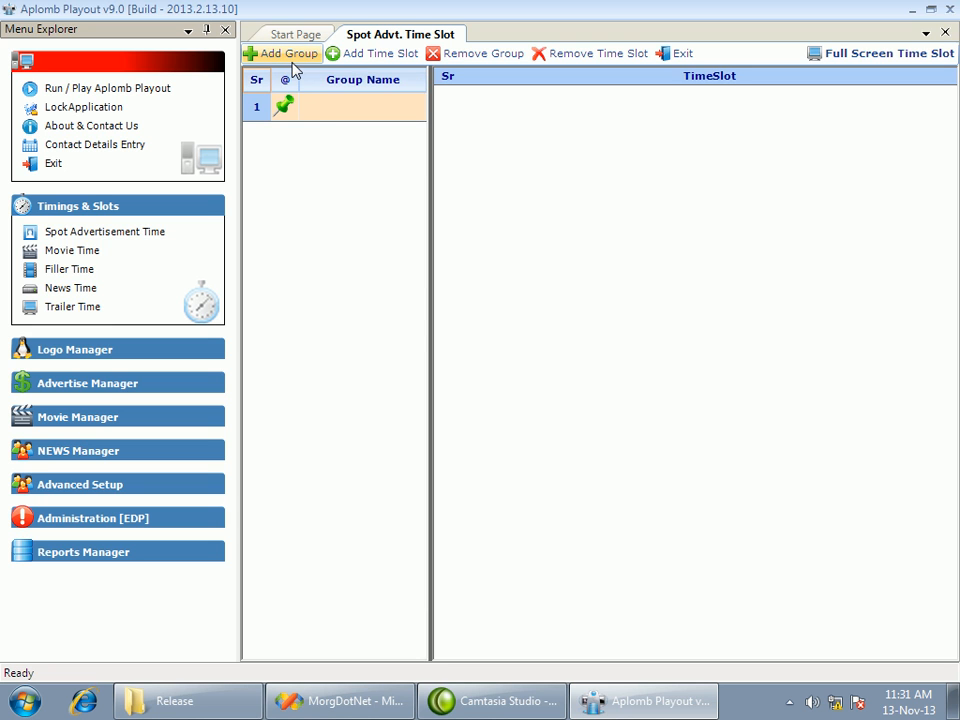
pyautogui.click(320, 113)
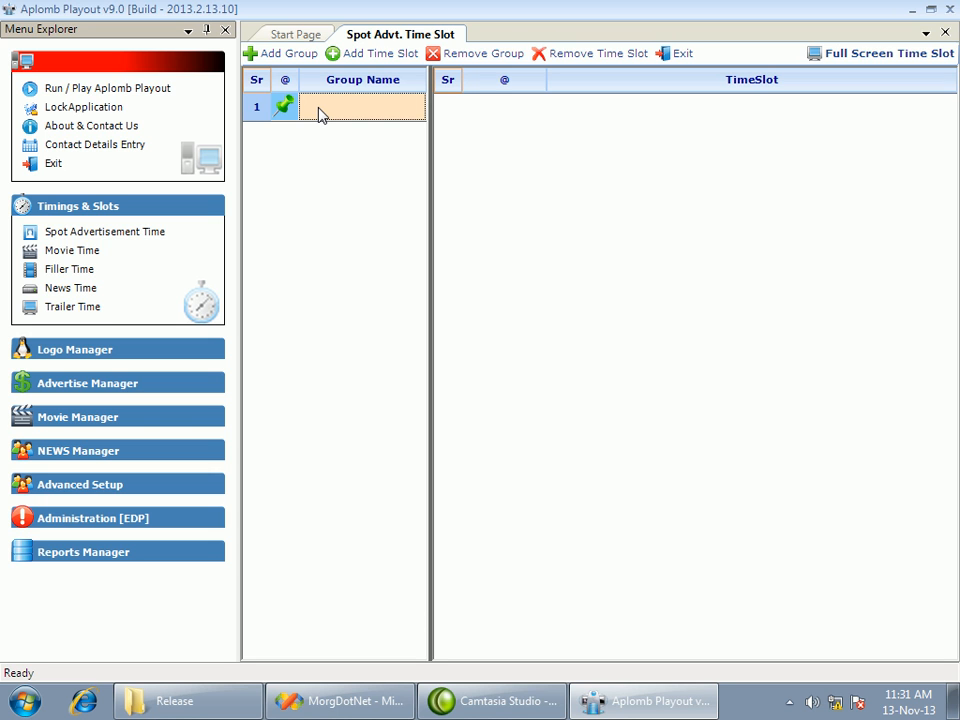
pyautogui.write('spot')
pyautogui.press('Return')
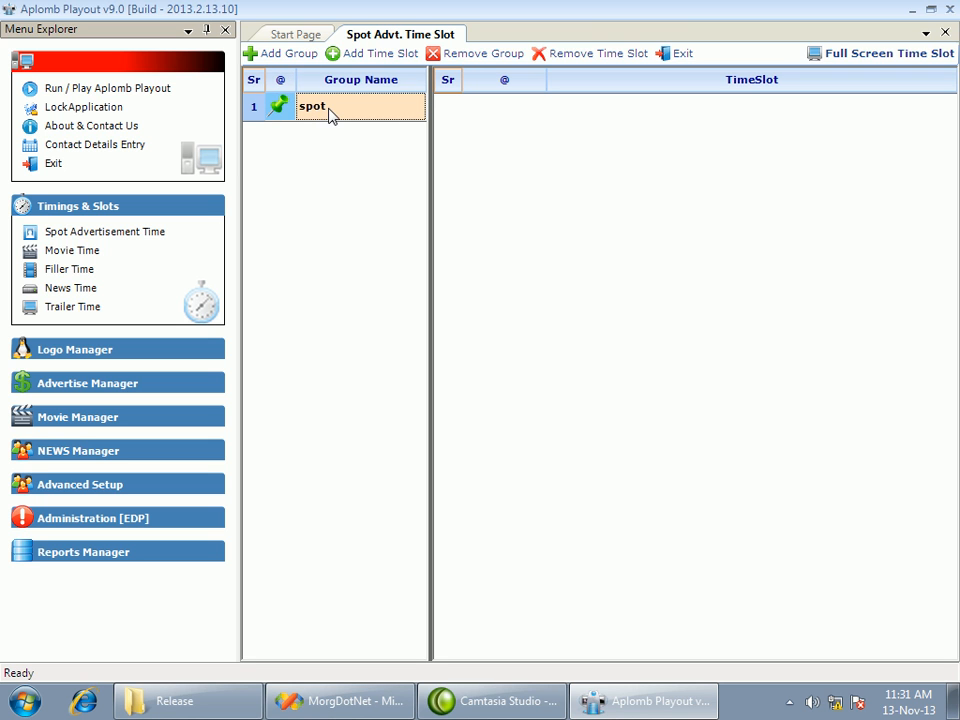
# Add five empty time slots to the spot group
pyautogui.click(366, 64)
pyautogui.click(366, 64)
pyautogui.click(366, 64)
pyautogui.click(366, 64)
pyautogui.click(366, 64)
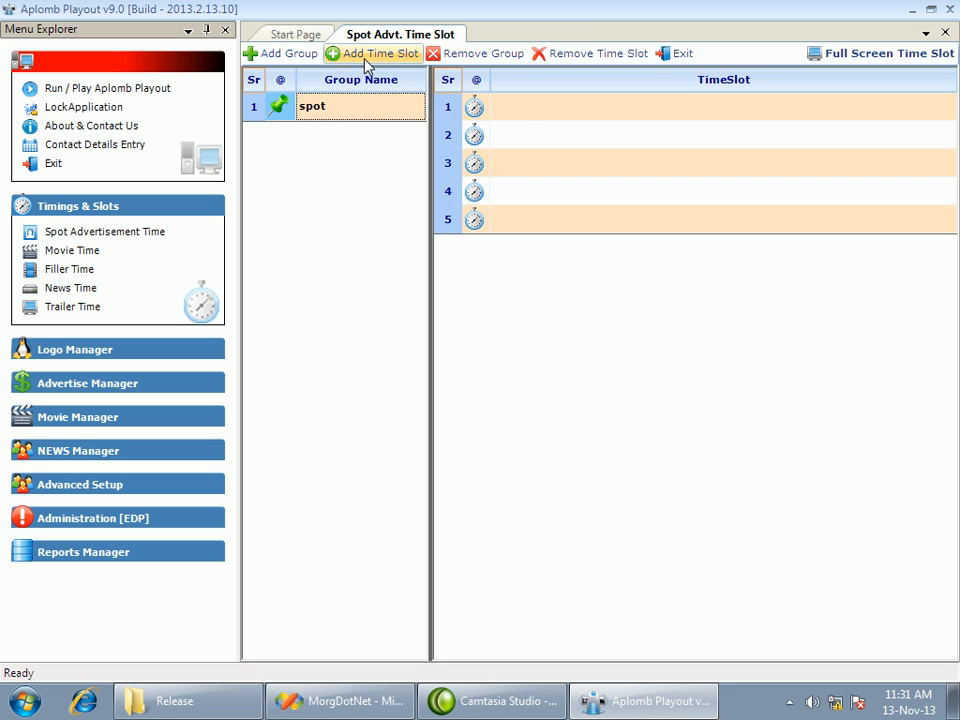
# Set the spot group's five time slots to 01:15, 01:30, 02:30, 03:30 and 04:30
pyautogui.click(518, 108)
pyautogui.write('011')
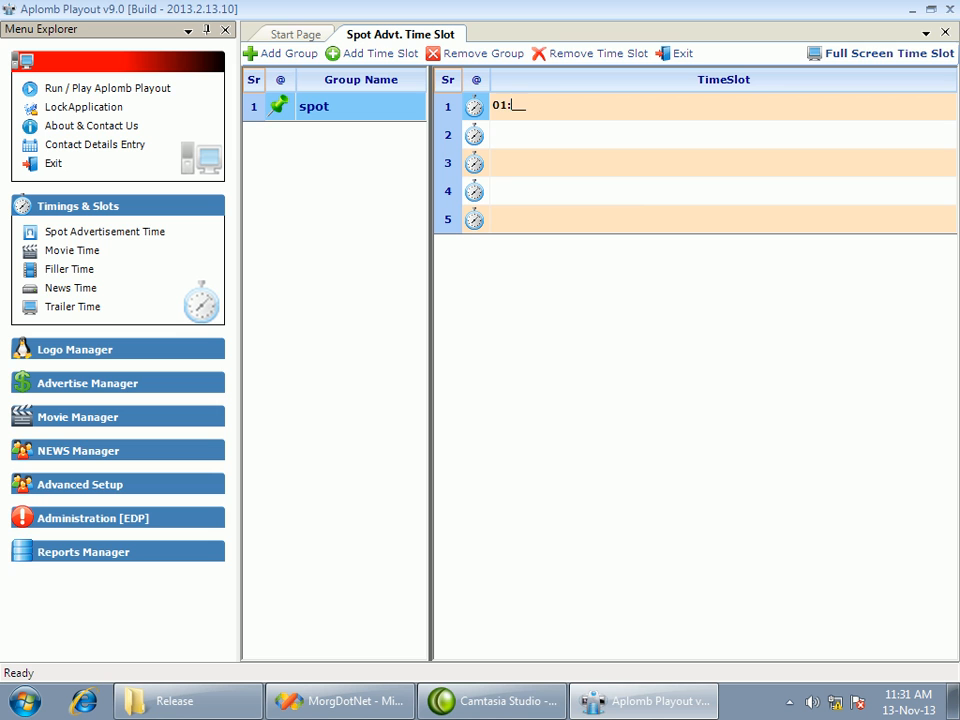
pyautogui.write('5')
pyautogui.press('Return')
pyautogui.write('01:30')
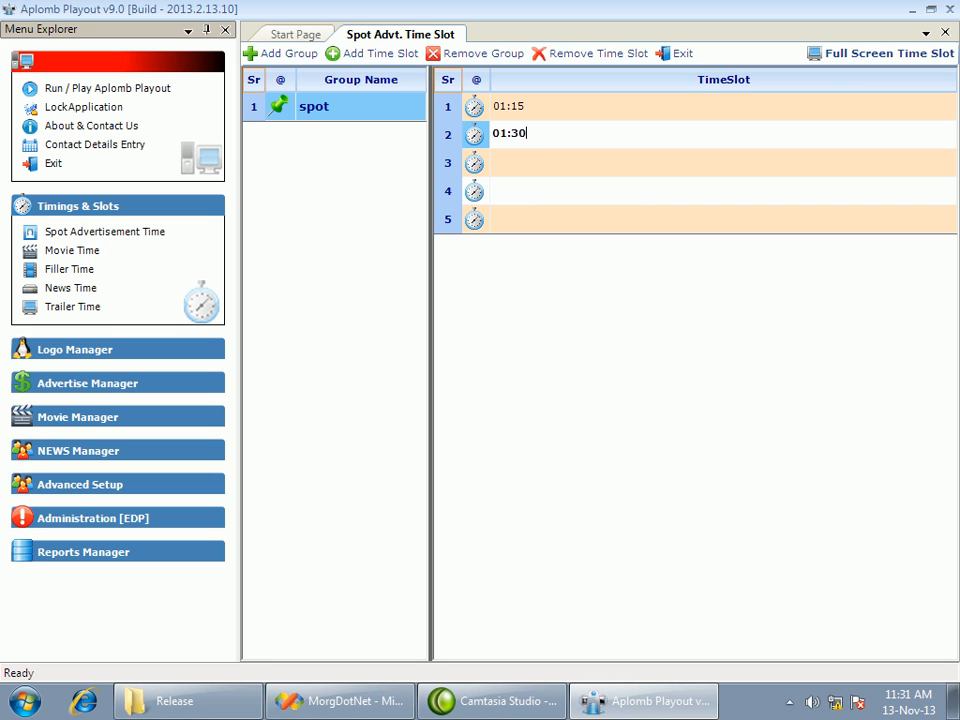
pyautogui.press('Return')
pyautogui.write('0230')
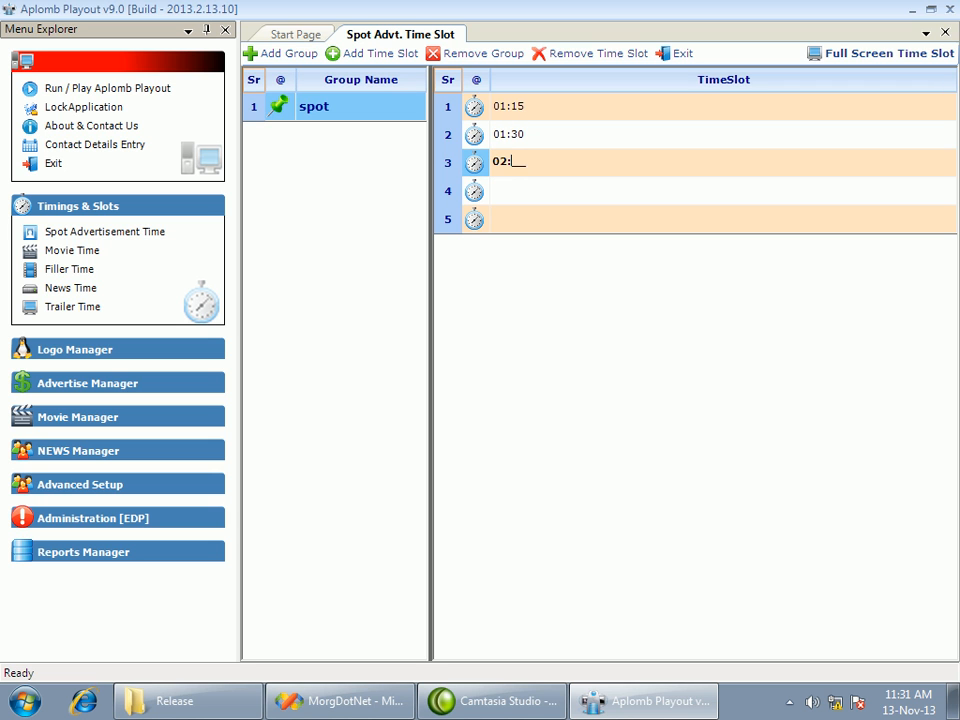
pyautogui.press('Return')
pyautogui.write('03:30')
pyautogui.press('Return')
pyautogui.write('04:30')
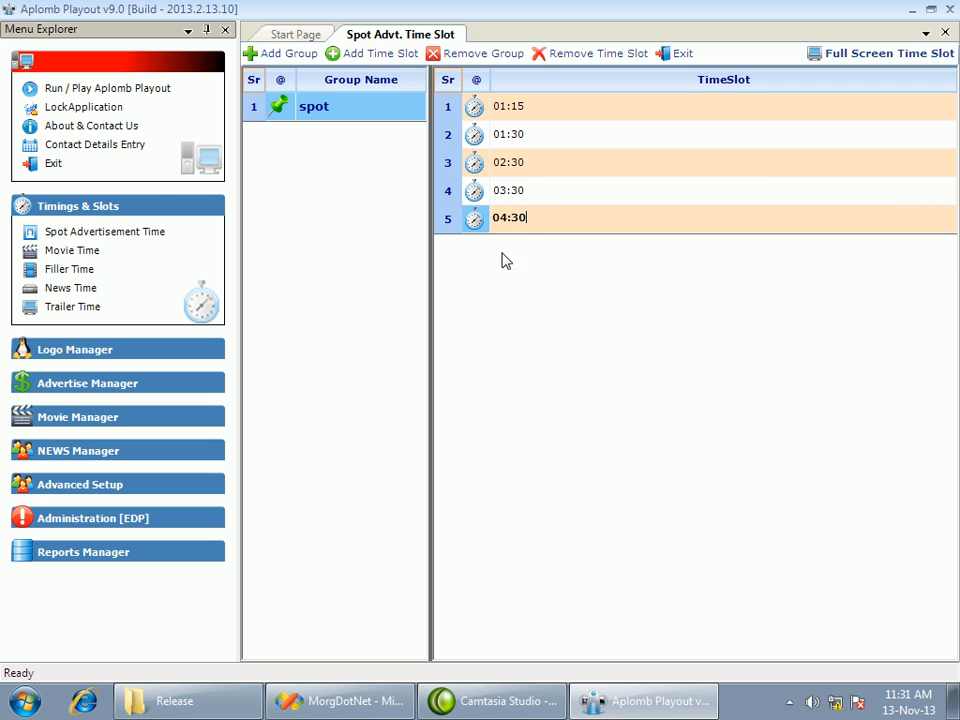
pyautogui.click(548, 168)
# Review the individual time slots entered for the spot group
pyautogui.click(535, 146)
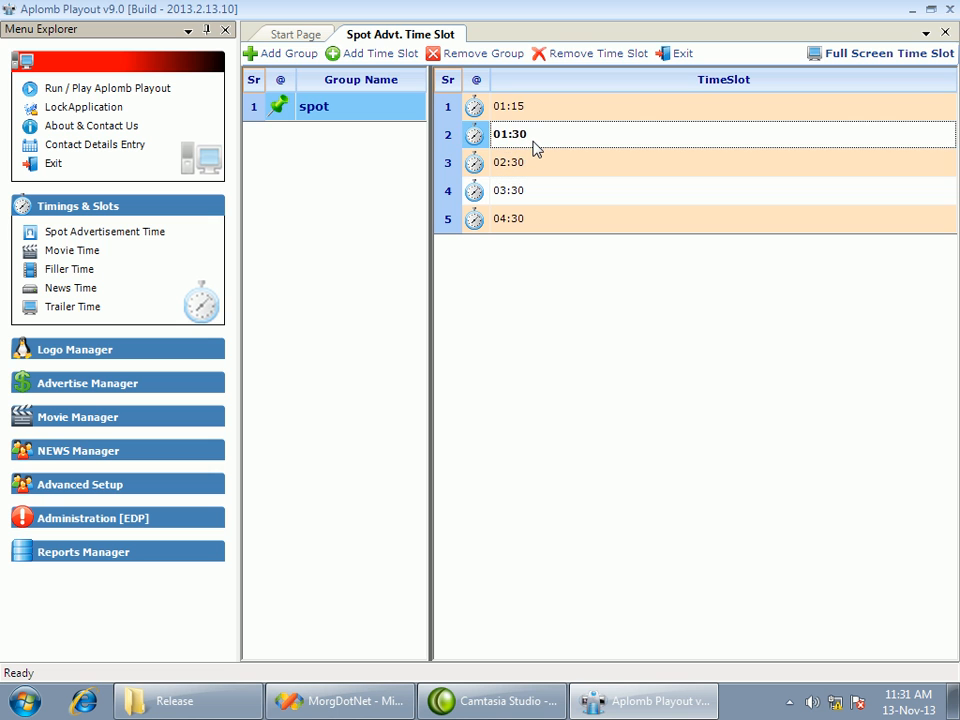
pyautogui.click(536, 114)
pyautogui.click(536, 144)
pyautogui.click(535, 163)
pyautogui.click(528, 192)
pyautogui.click(527, 160)
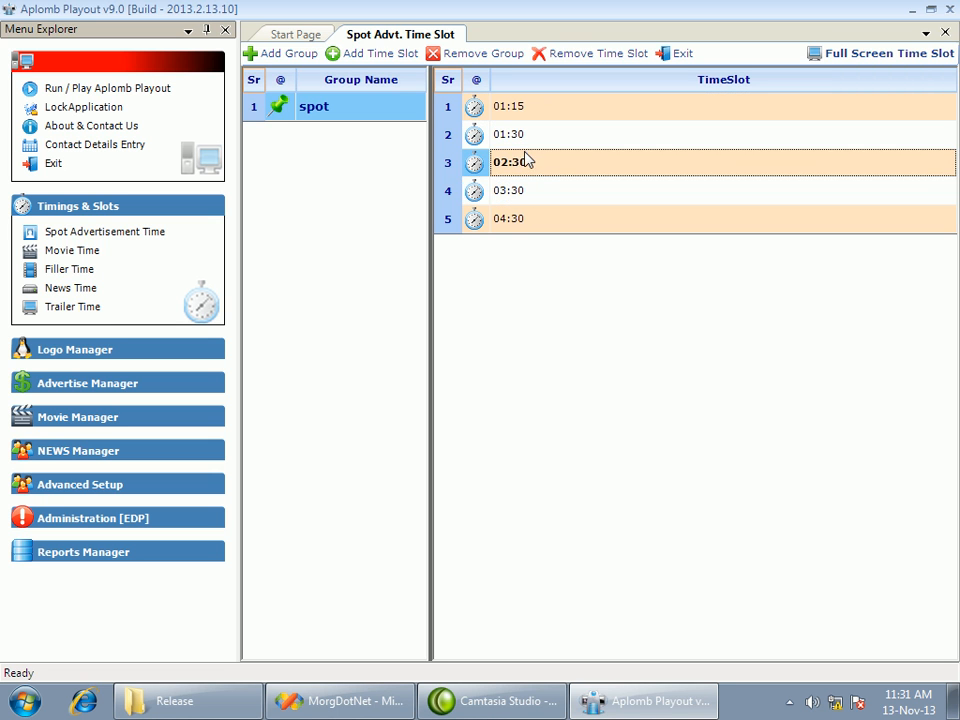
pyautogui.click(527, 141)
pyautogui.click(524, 115)
pyautogui.click(525, 140)
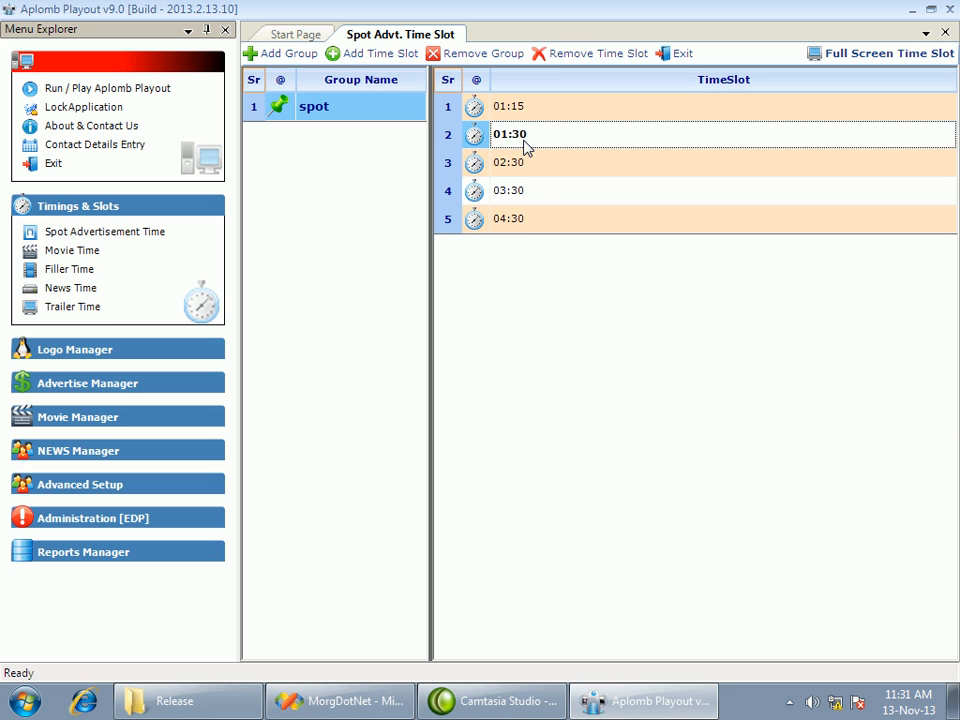
# Check each of the spot group's five time slots and close the spot advertisement time slots
pyautogui.click(533, 190)
pyautogui.click(524, 162)
pyautogui.click(522, 136)
pyautogui.click(523, 113)
pyautogui.click(525, 140)
pyautogui.click(527, 165)
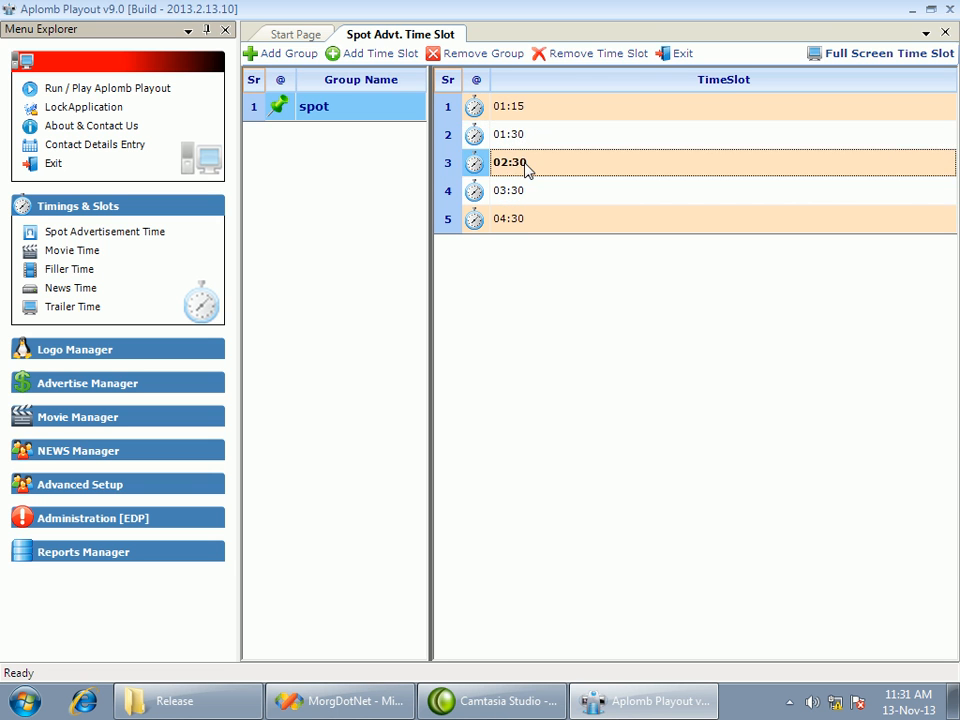
pyautogui.click(527, 191)
pyautogui.click(523, 216)
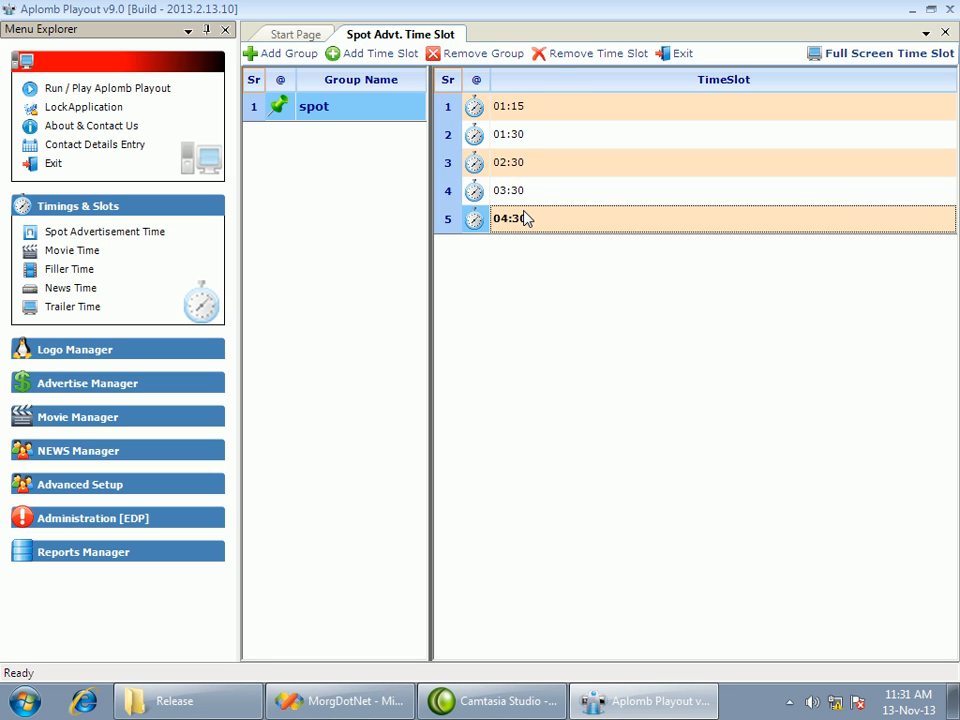
pyautogui.click(677, 53)
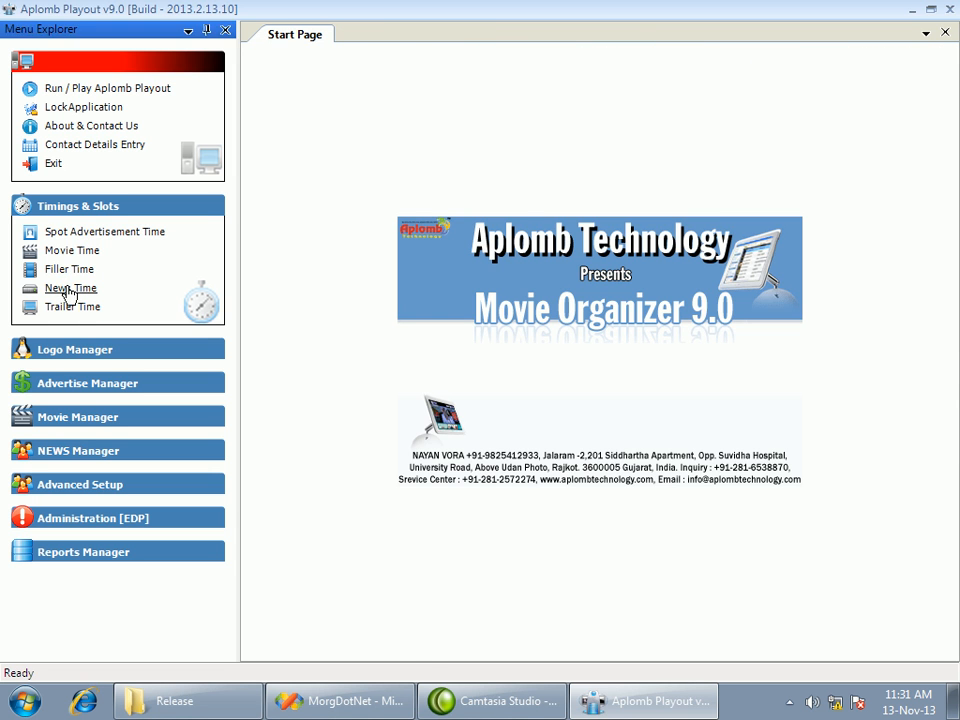
# Open the news time slots and add a group named "news"
pyautogui.click(70, 289)
pyautogui.click(274, 53)
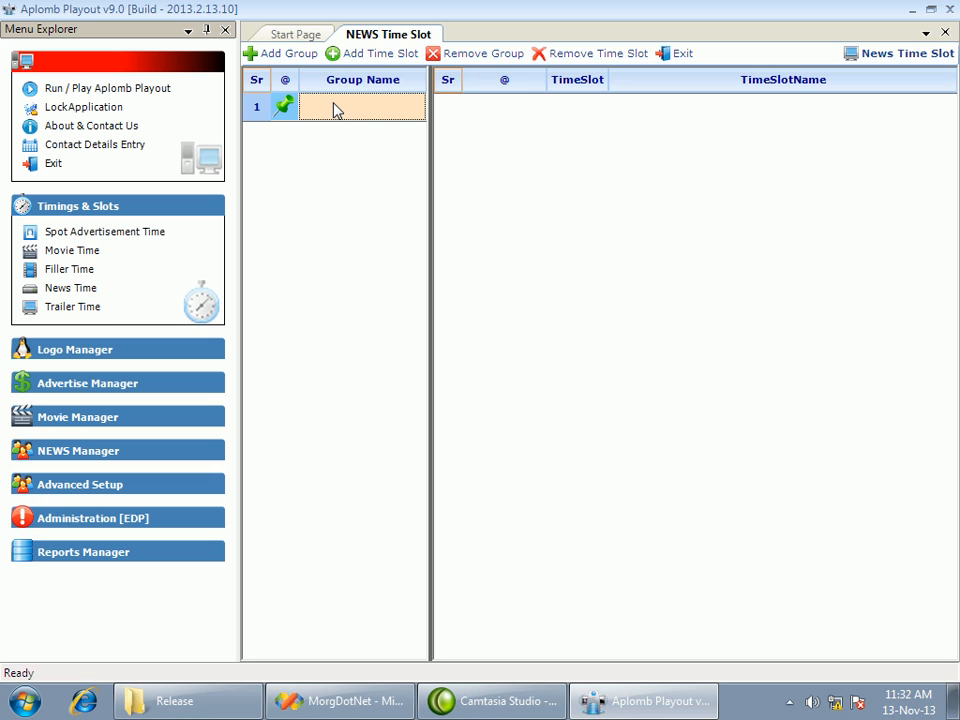
pyautogui.write('news')
pyautogui.press('Return')
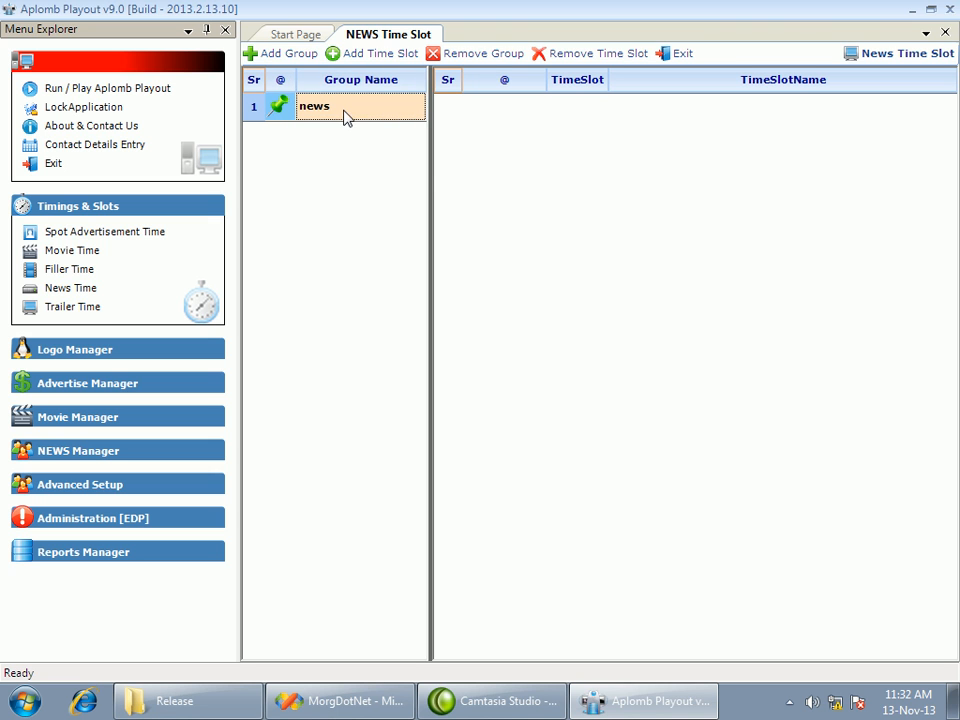
# Add three time slots to the news group and set them to 04:00, 08:00 and 12:00
pyautogui.click(358, 58)
pyautogui.click(358, 58)
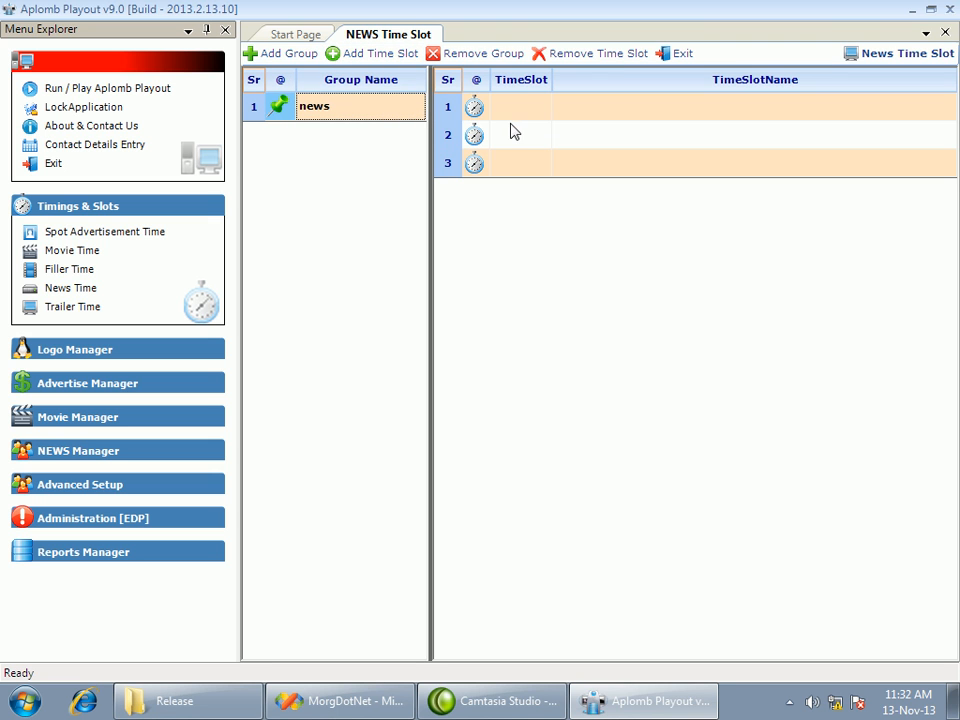
pyautogui.click(513, 120)
pyautogui.write('0400')
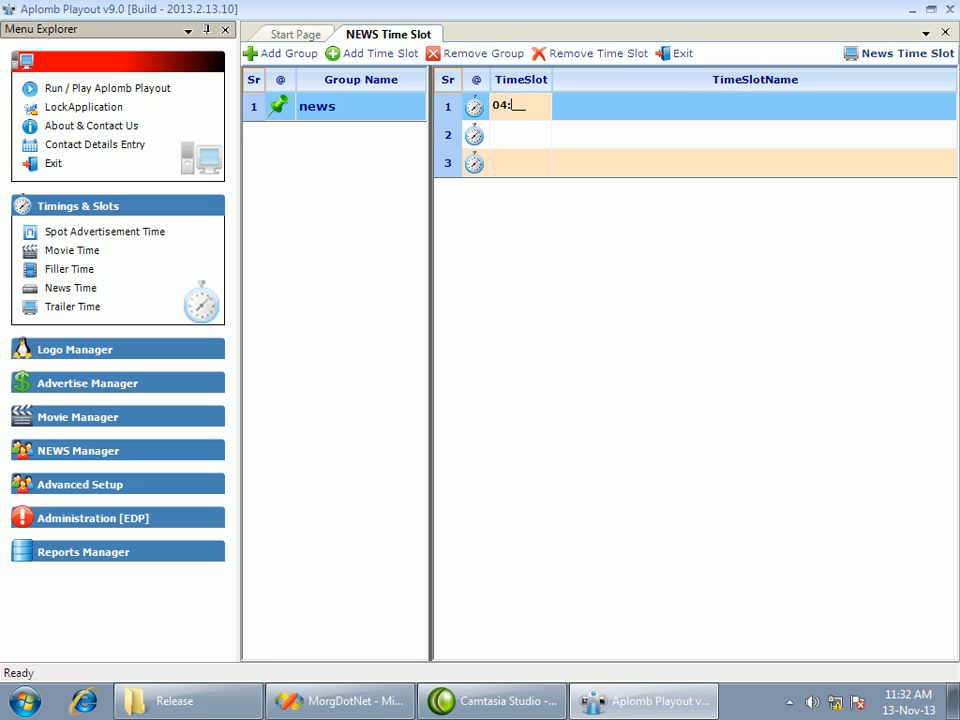
pyautogui.press('Return')
pyautogui.write('0800')
pyautogui.press('Return')
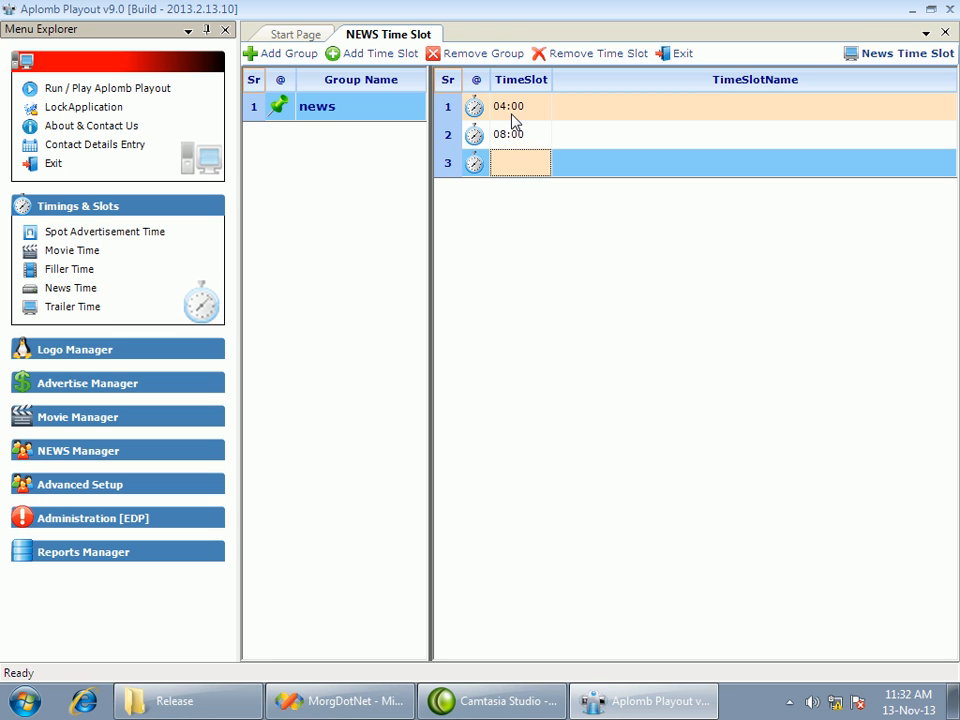
pyautogui.write('1200')
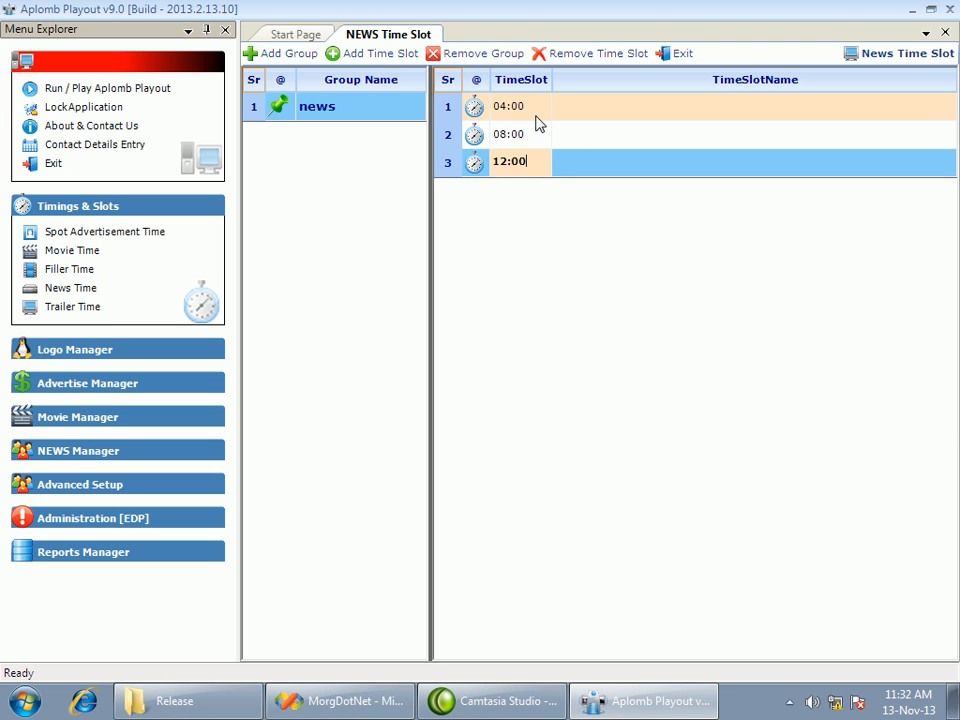
# Review the news group's time slots and their empty name fields, and close the news time slots
pyautogui.click(615, 111)
pyautogui.click(585, 168)
pyautogui.click(581, 140)
pyautogui.click(581, 111)
pyautogui.click(572, 163)
pyautogui.click(522, 141)
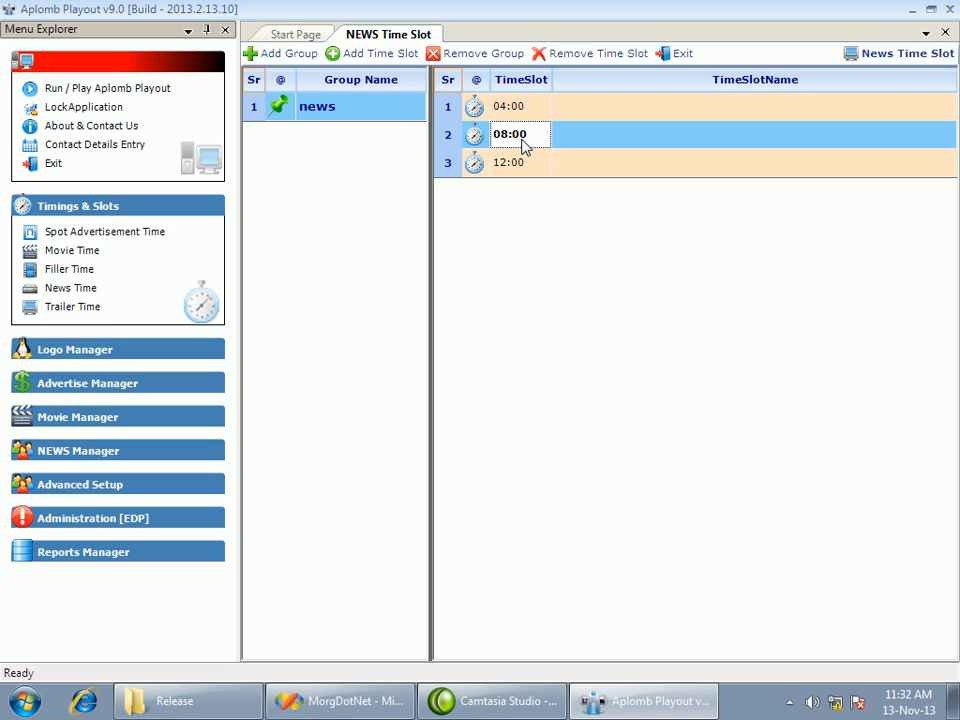
pyautogui.click(516, 165)
pyautogui.click(514, 118)
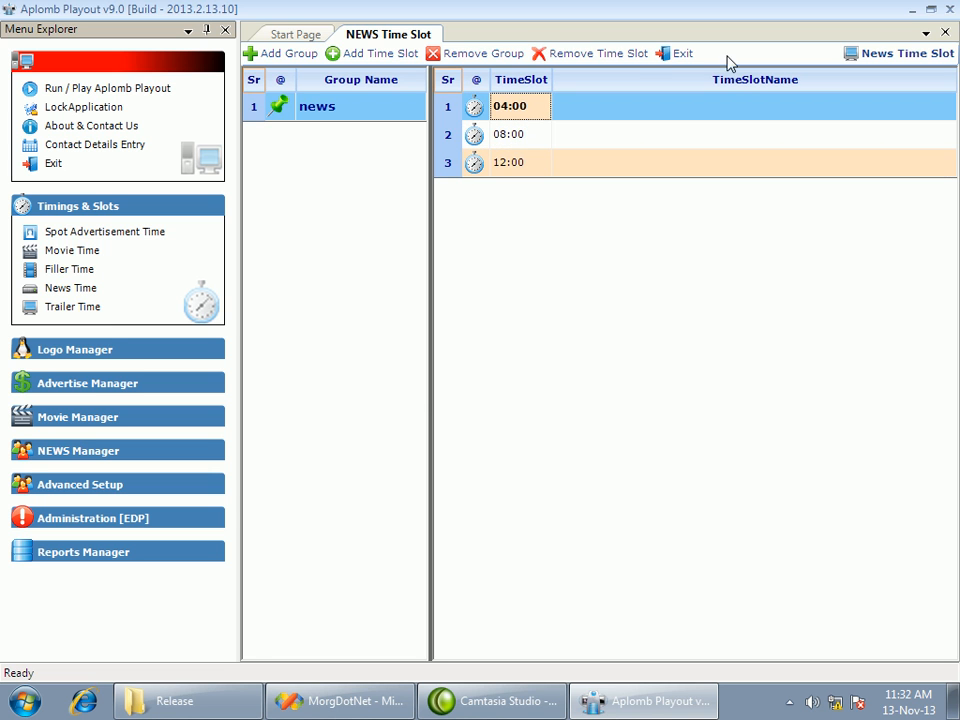
pyautogui.click(662, 58)
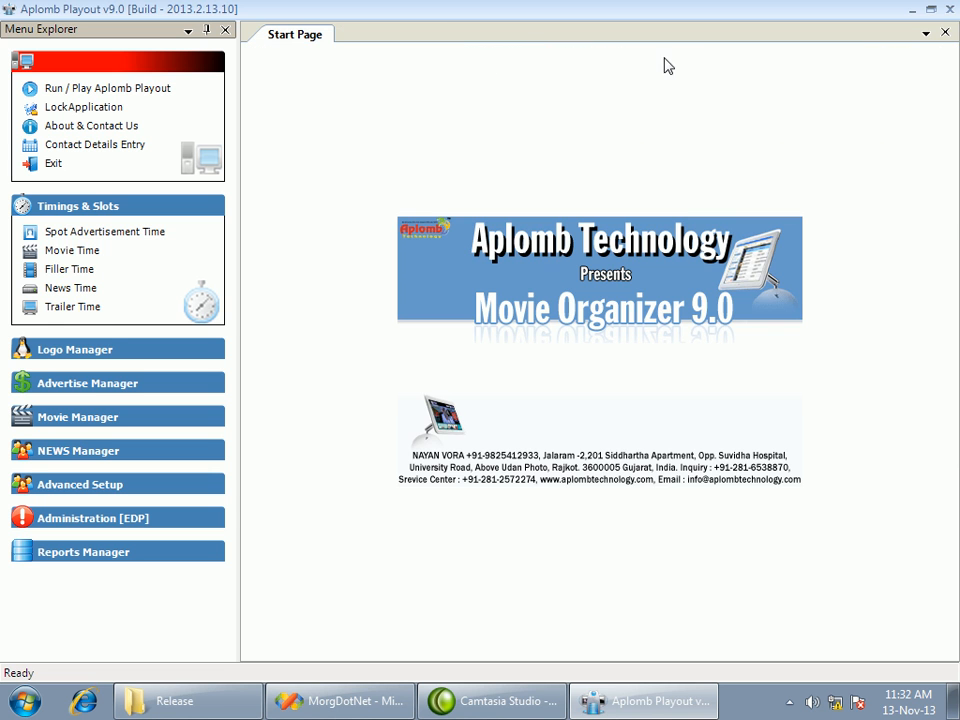
# Open the trailer time slots and add a group named "trailer"
pyautogui.click(78, 308)
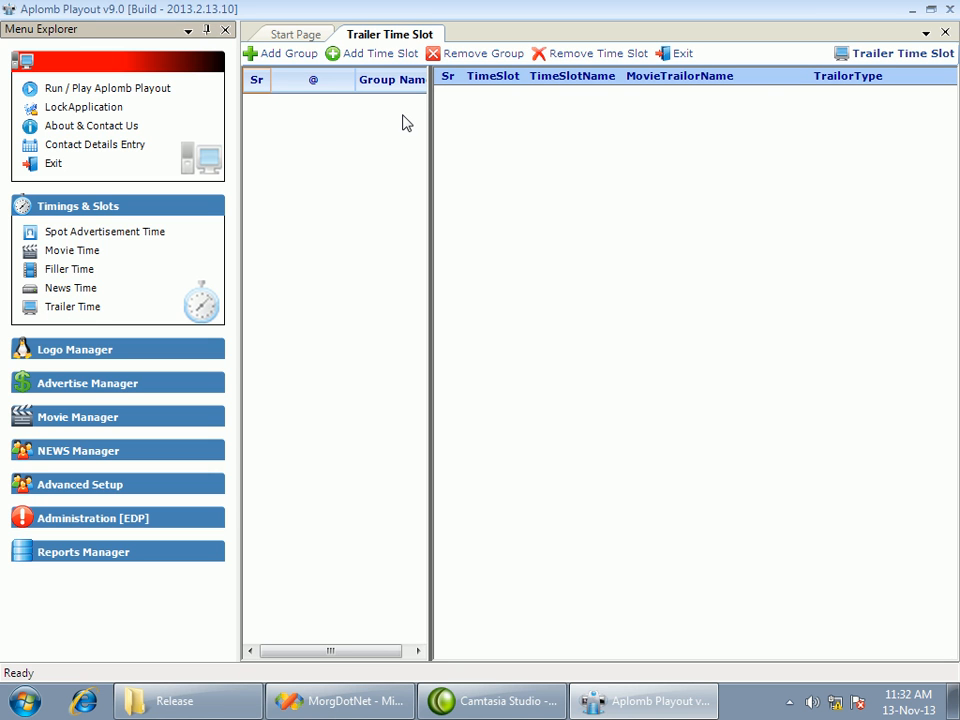
pyautogui.click(274, 54)
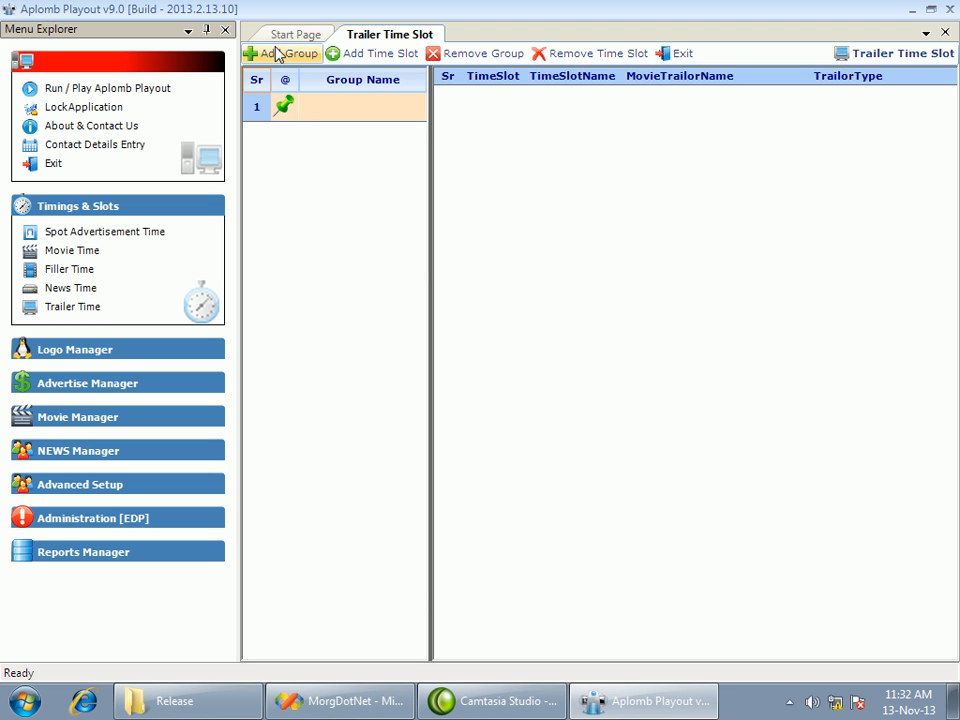
pyautogui.write('trailer')
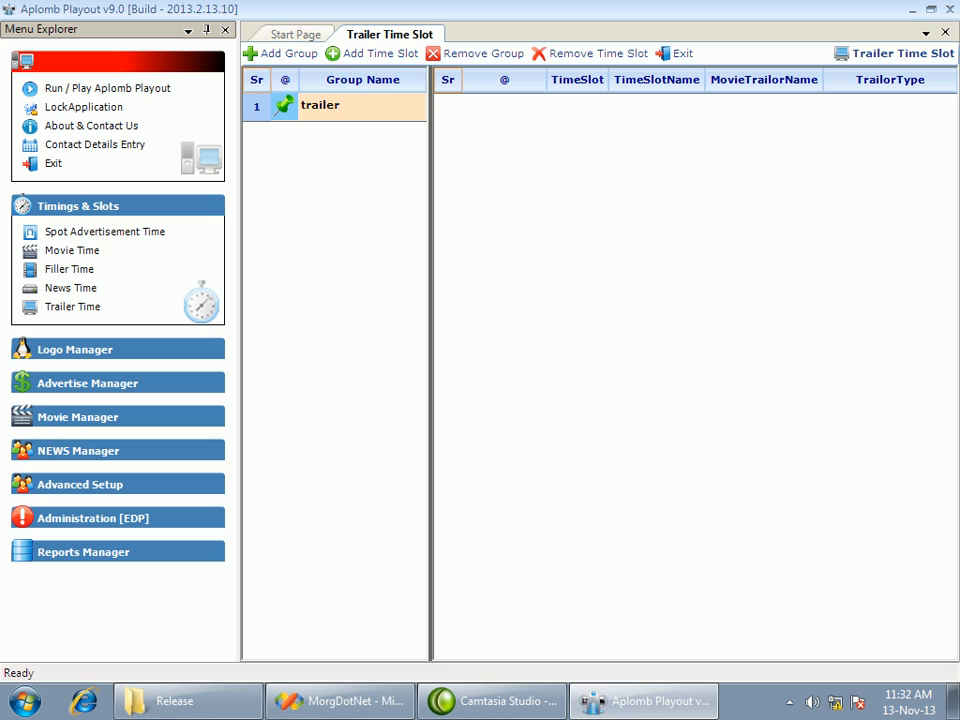
pyautogui.click(318, 108)
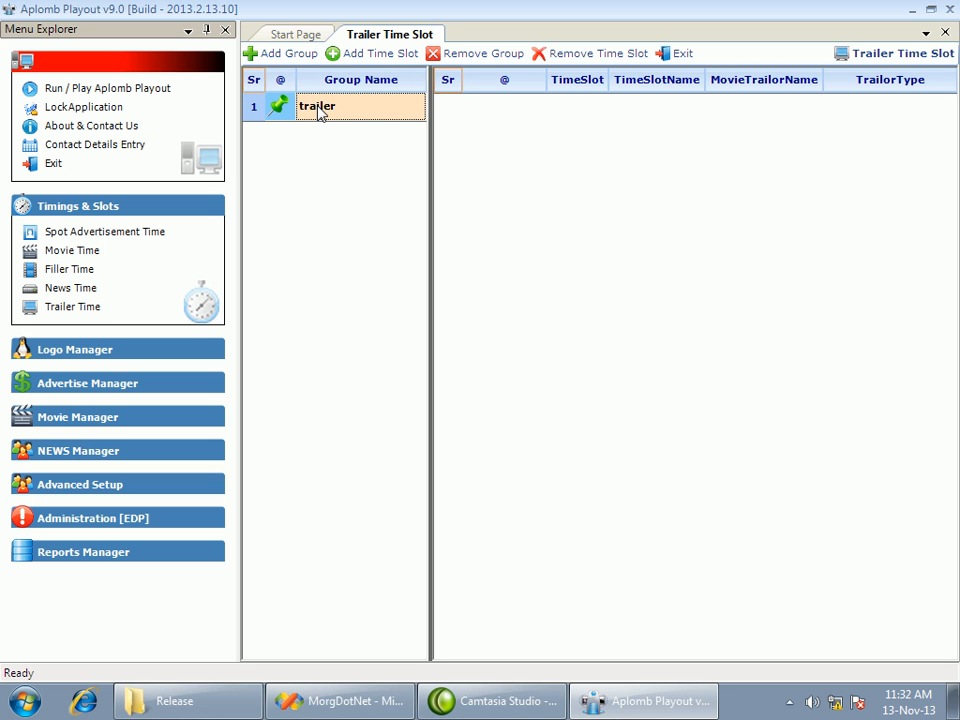
# Add one time slot to the trailer group and set its time to 11:15
pyautogui.click(371, 58)
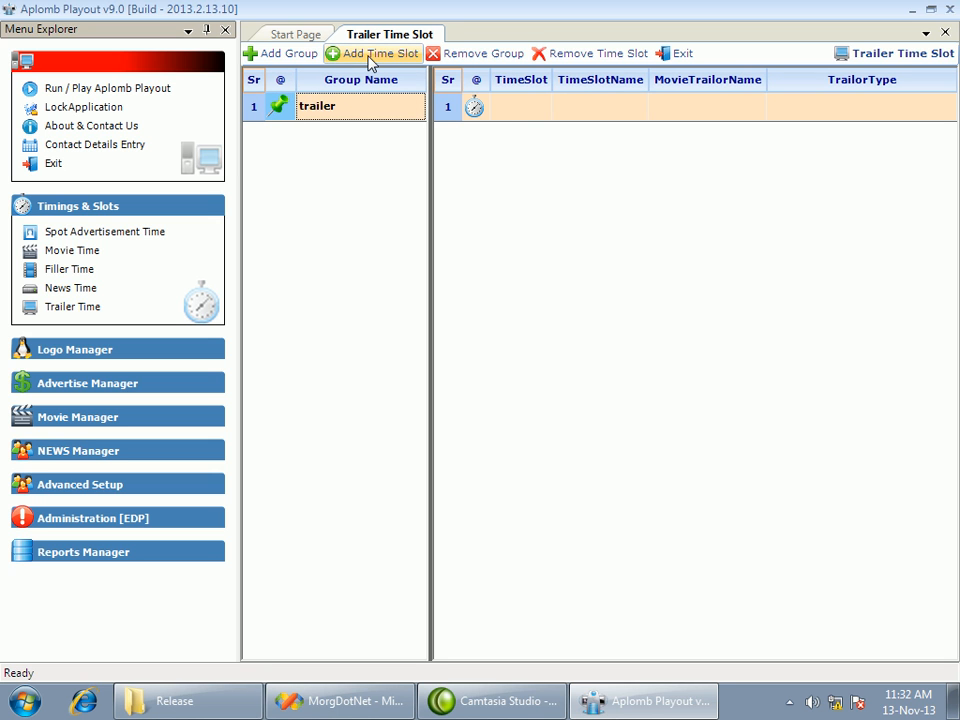
pyautogui.click(515, 108)
pyautogui.click(515, 108)
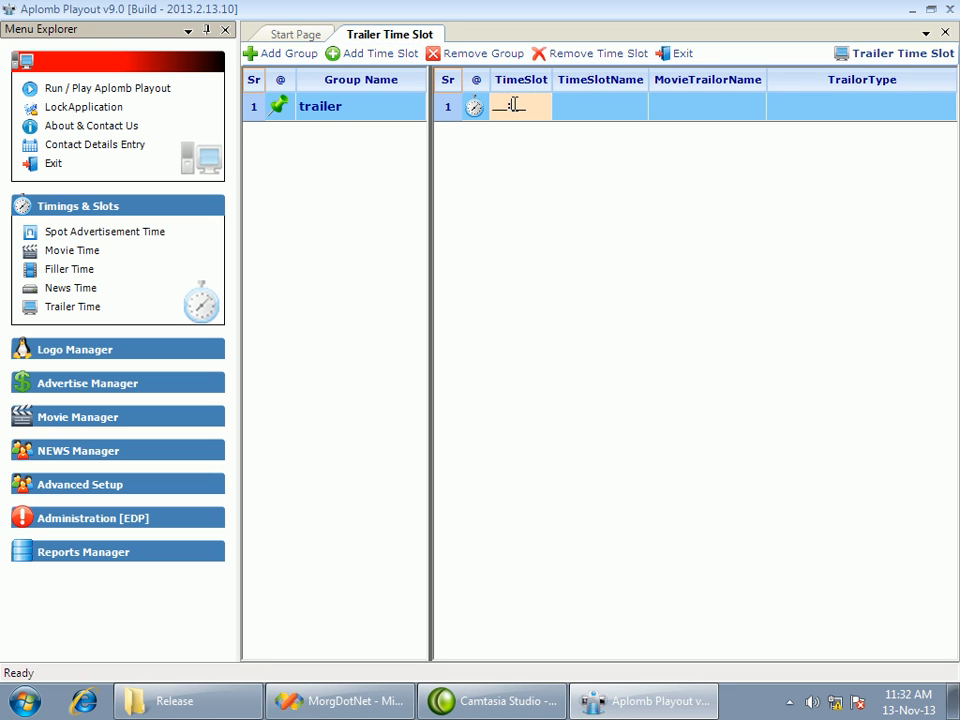
pyautogui.moveTo(530, 108); pyautogui.dragTo(446, 120)
pyautogui.write('11:15')
pyautogui.press('Return')
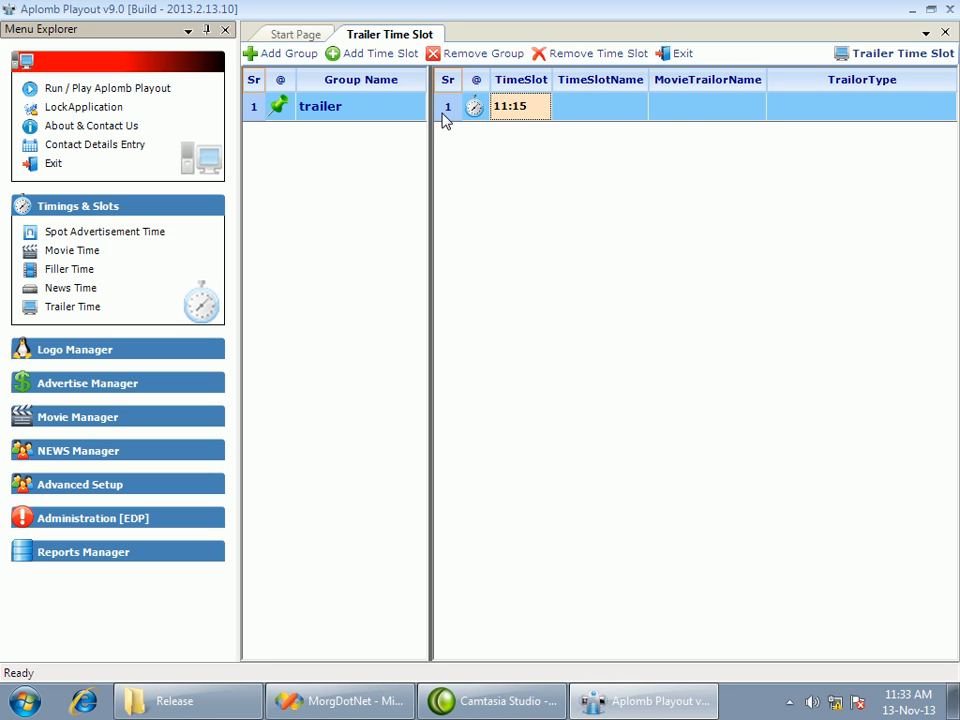
# View the trailer template chooser for the slot's movie trailer name and close it without choosing a template
pyautogui.click(634, 114)
pyautogui.click(686, 117)
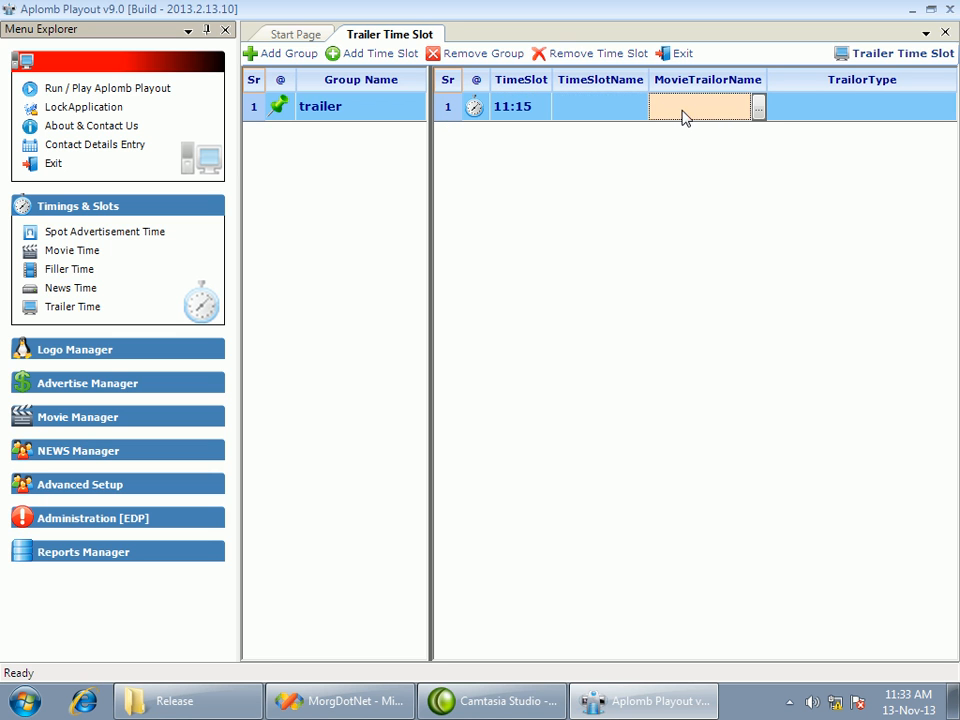
pyautogui.click(758, 109)
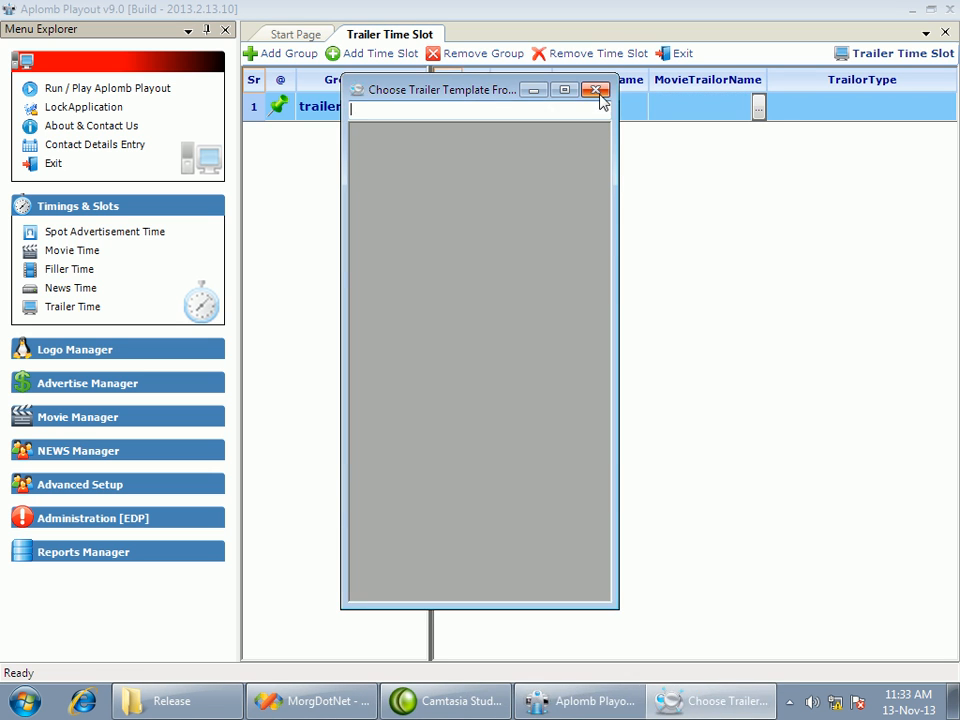
pyautogui.click(601, 96)
# Set the trailer slot's trailer type to Tomorrow and close the trailer time slots
pyautogui.click(900, 105)
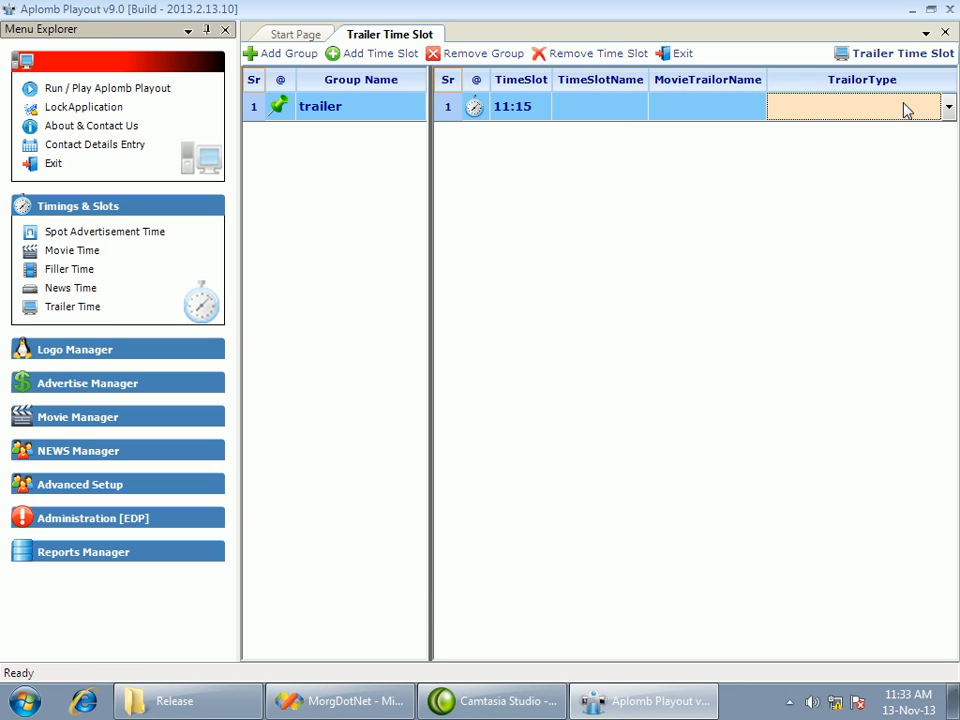
pyautogui.click(948, 109)
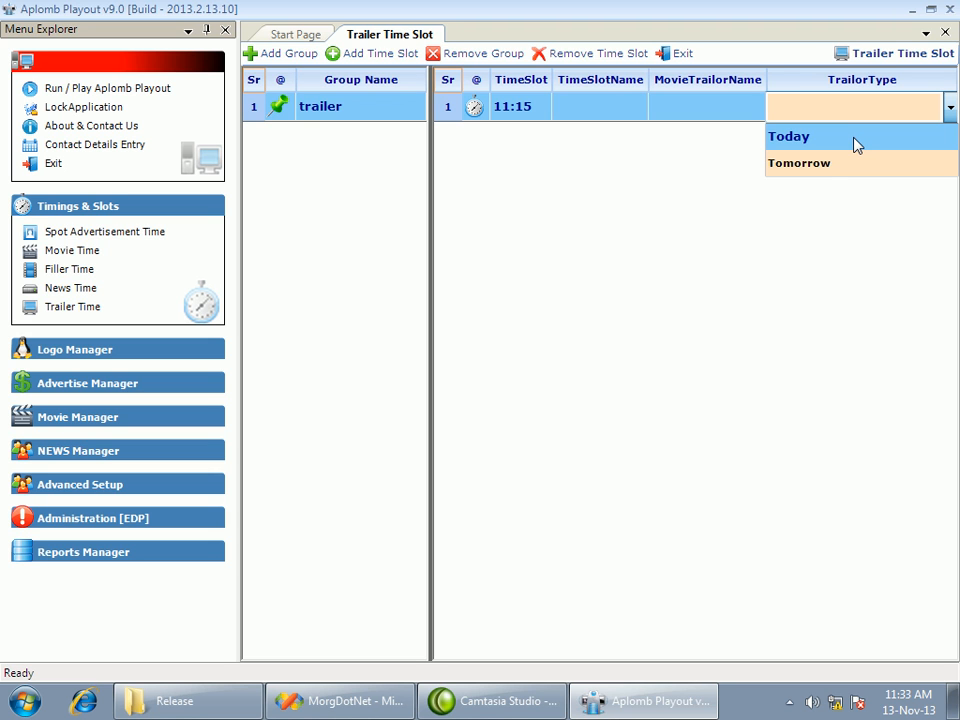
pyautogui.click(817, 168)
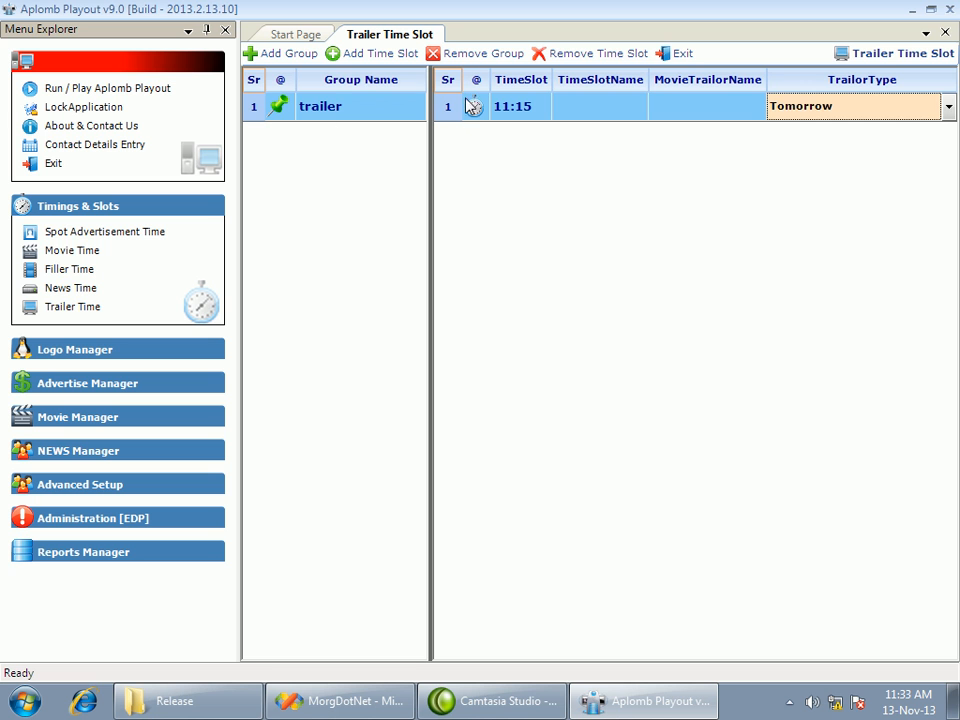
pyautogui.click(577, 108)
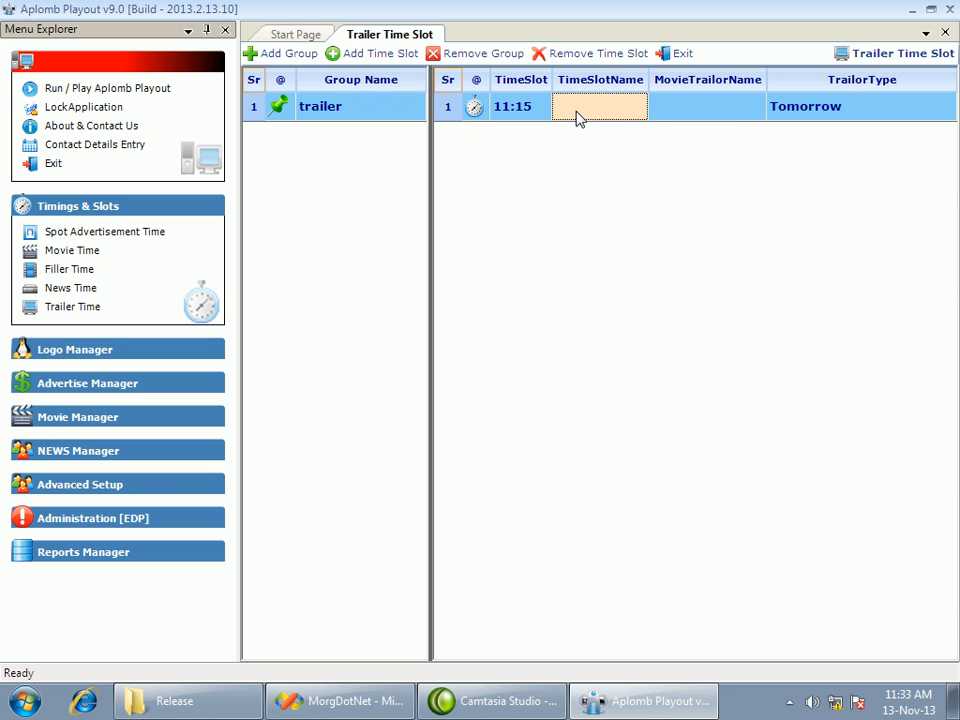
pyautogui.click(680, 58)
# Open the channel logos and add the CS file from the Release folder as a logo in the mychannel group
pyautogui.click(118, 208)
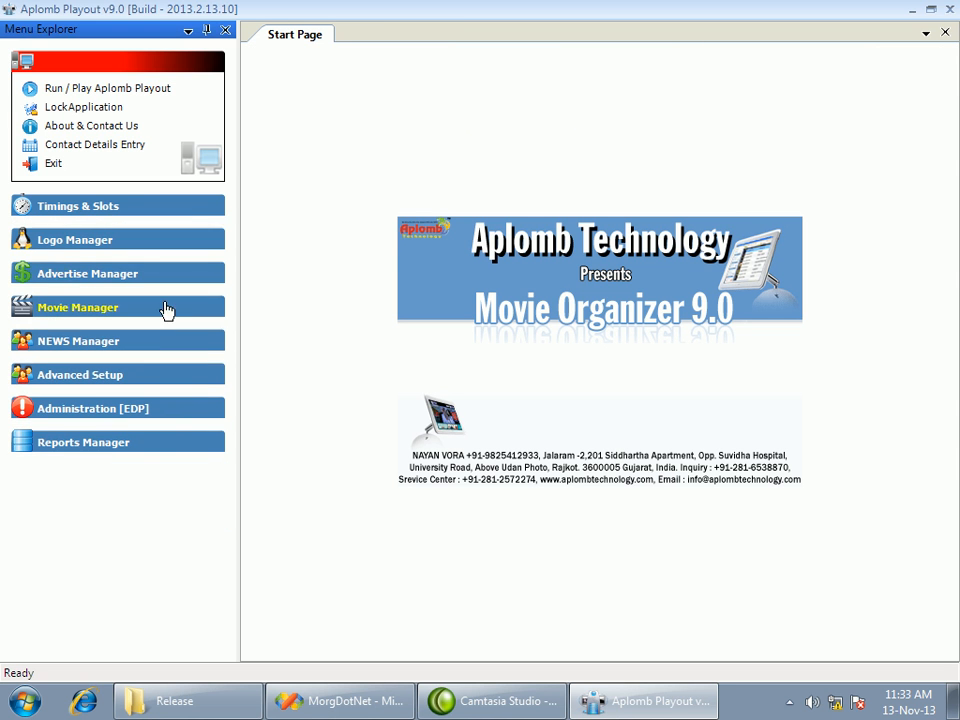
pyautogui.click(56, 246)
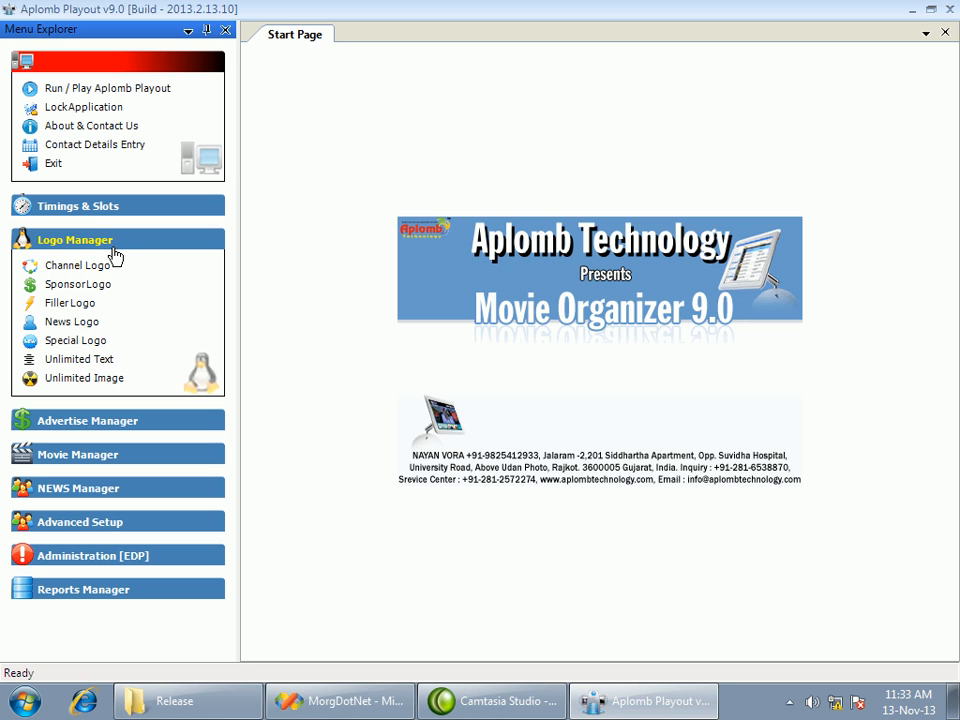
pyautogui.click(96, 265)
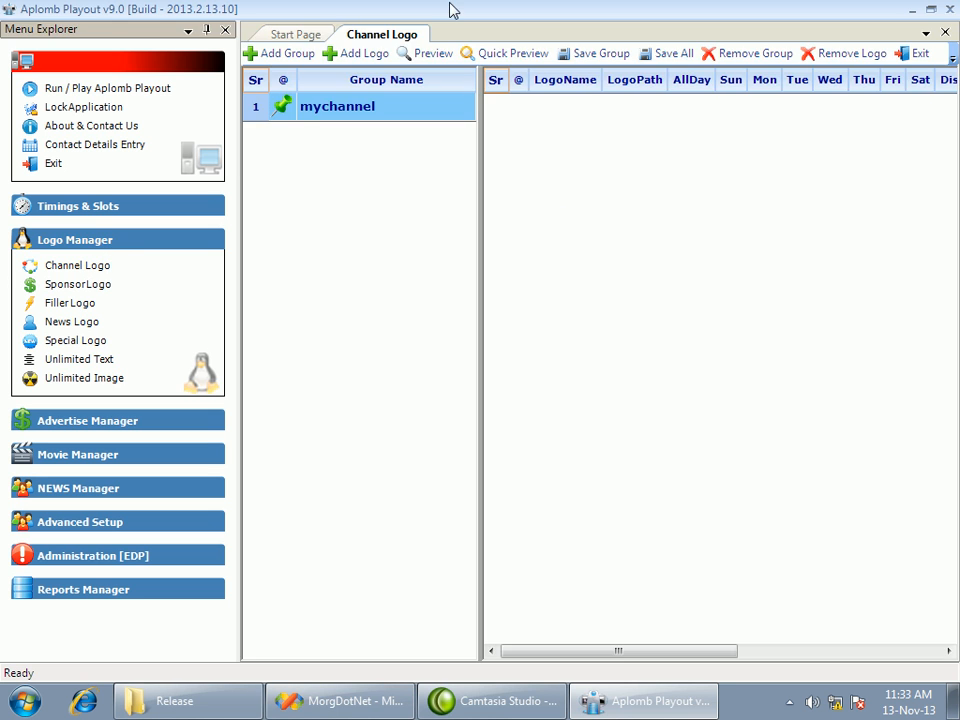
pyautogui.click(355, 55)
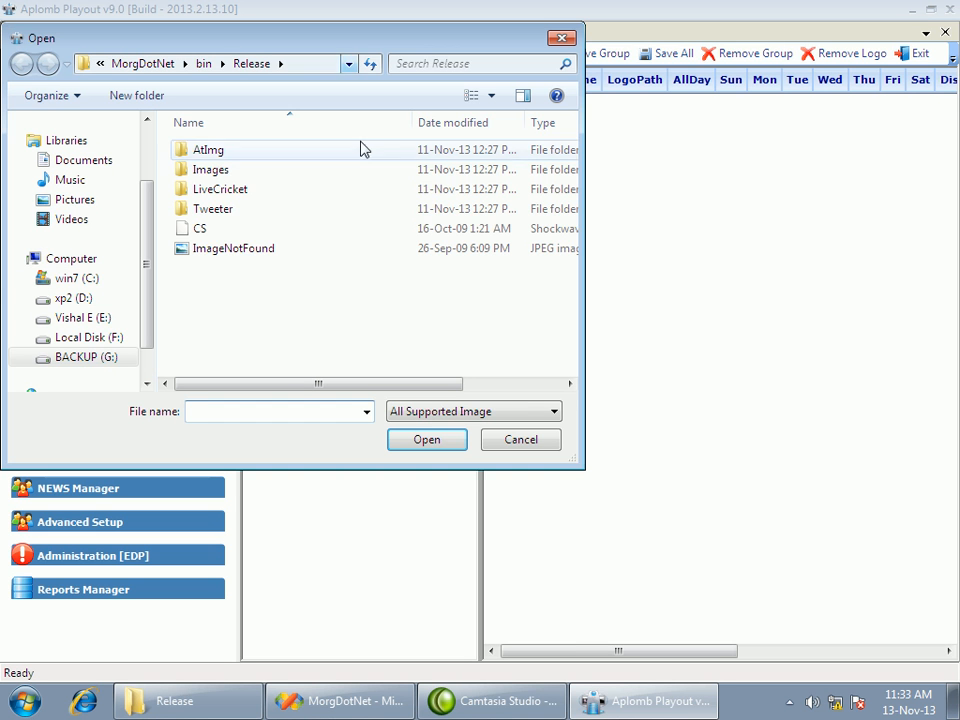
pyautogui.click(201, 231)
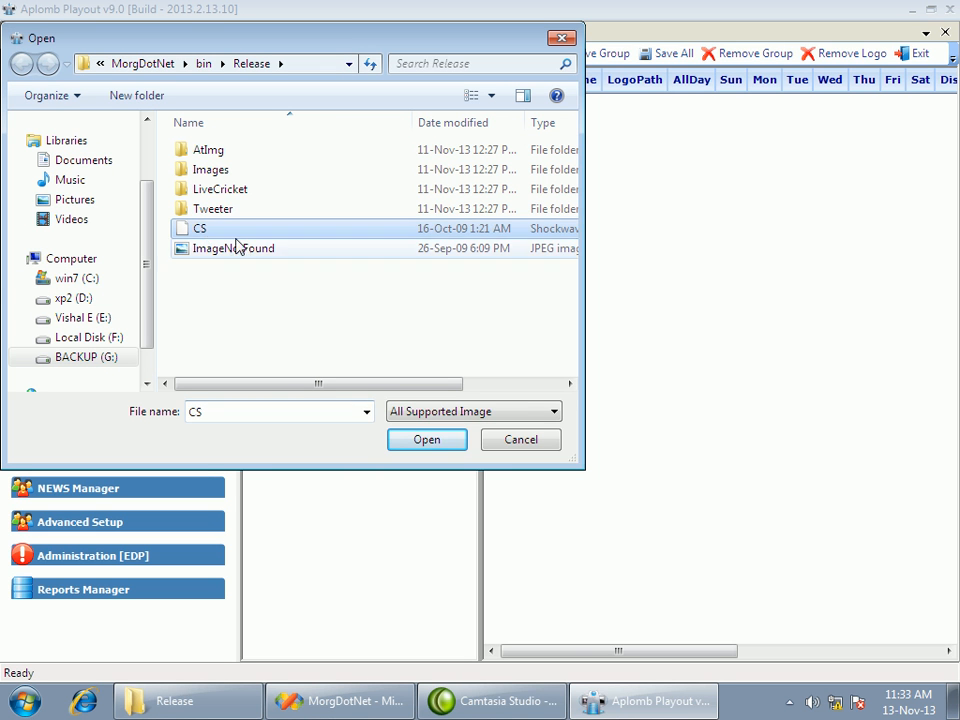
pyautogui.click(463, 446)
# Preview the CS channel logo full screen and leave the preview without applying changes
pyautogui.moveTo(606, 658); pyautogui.dragTo(749, 26)
pyautogui.click(692, 108)
pyautogui.moveTo(636, 653); pyautogui.dragTo(542, 643)
pyautogui.click(691, 110)
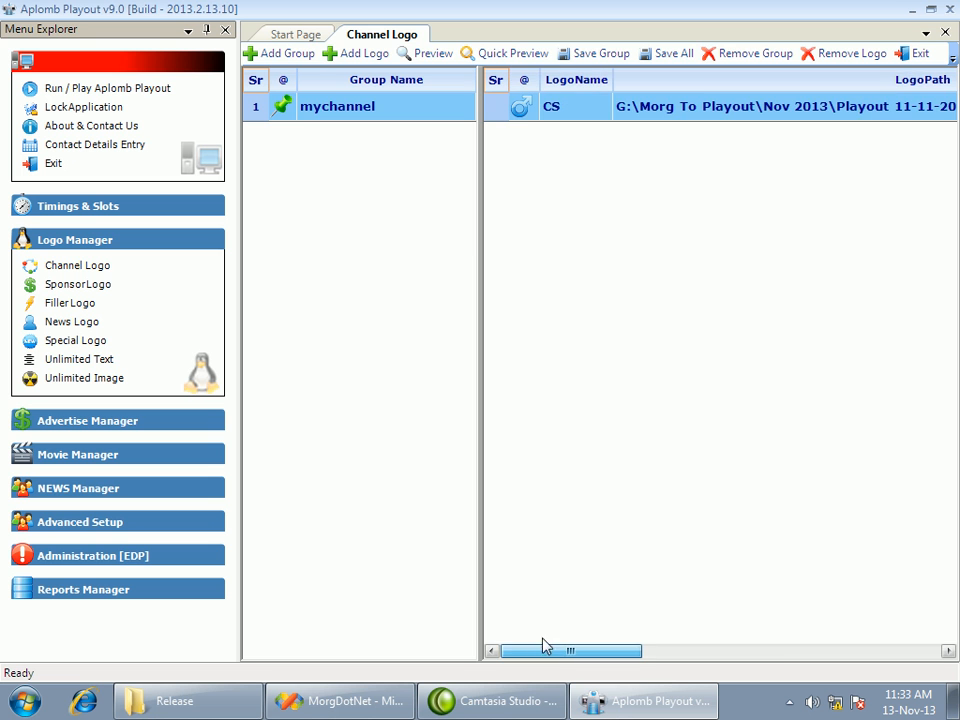
pyautogui.click(424, 55)
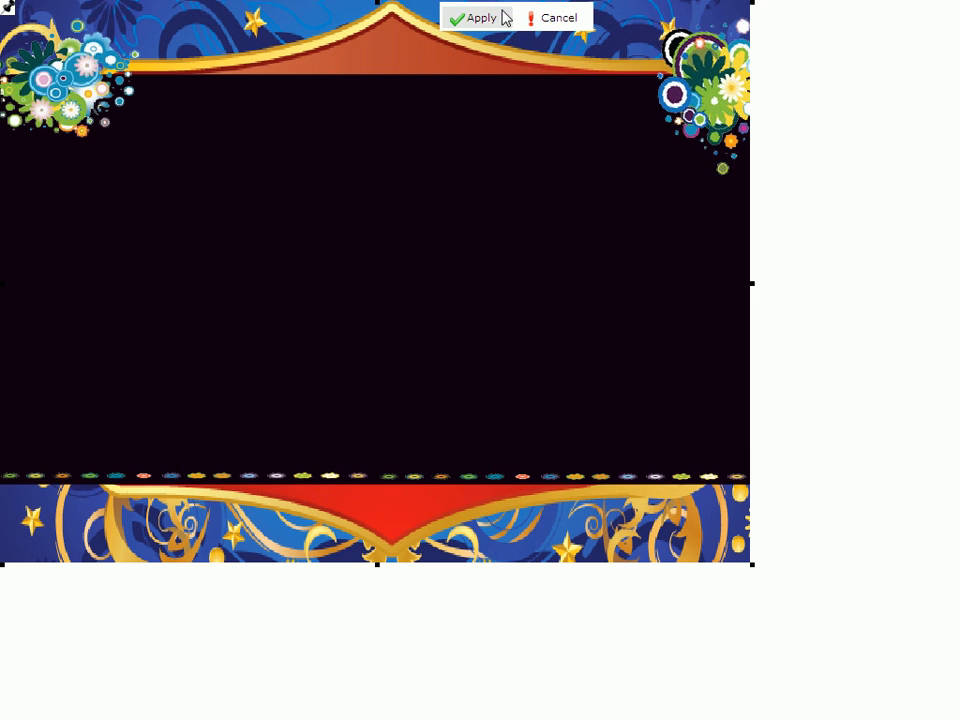
pyautogui.click(551, 19)
# Replace the mychannel logo's file with Company Logo.GIF from the D:\Logo\Logo folder
pyautogui.click(626, 114)
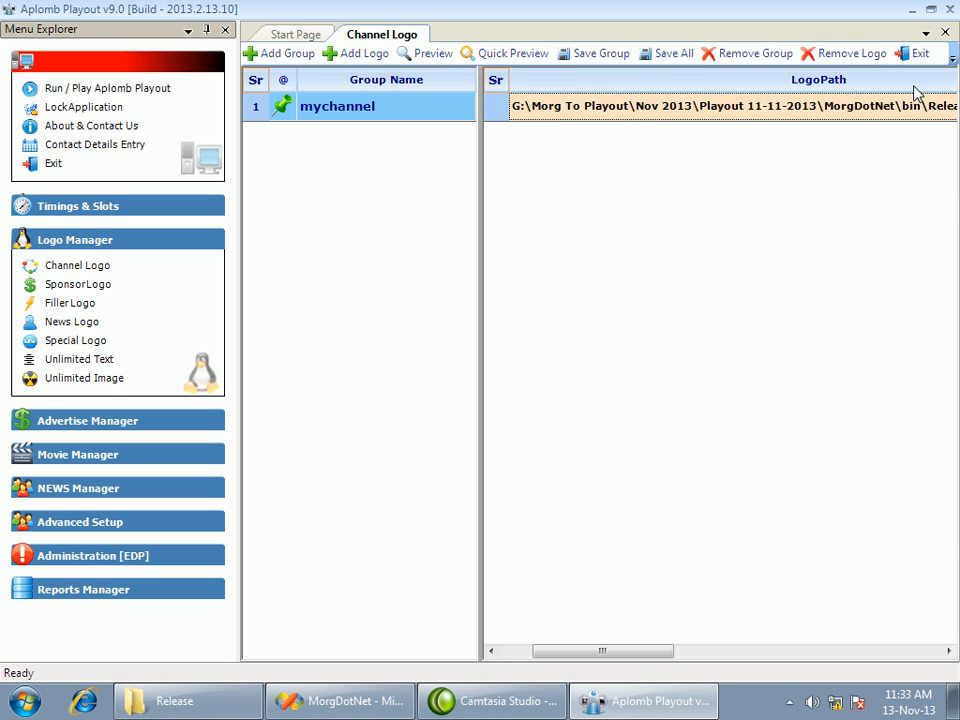
pyautogui.moveTo(643, 651); pyautogui.dragTo(780, 649)
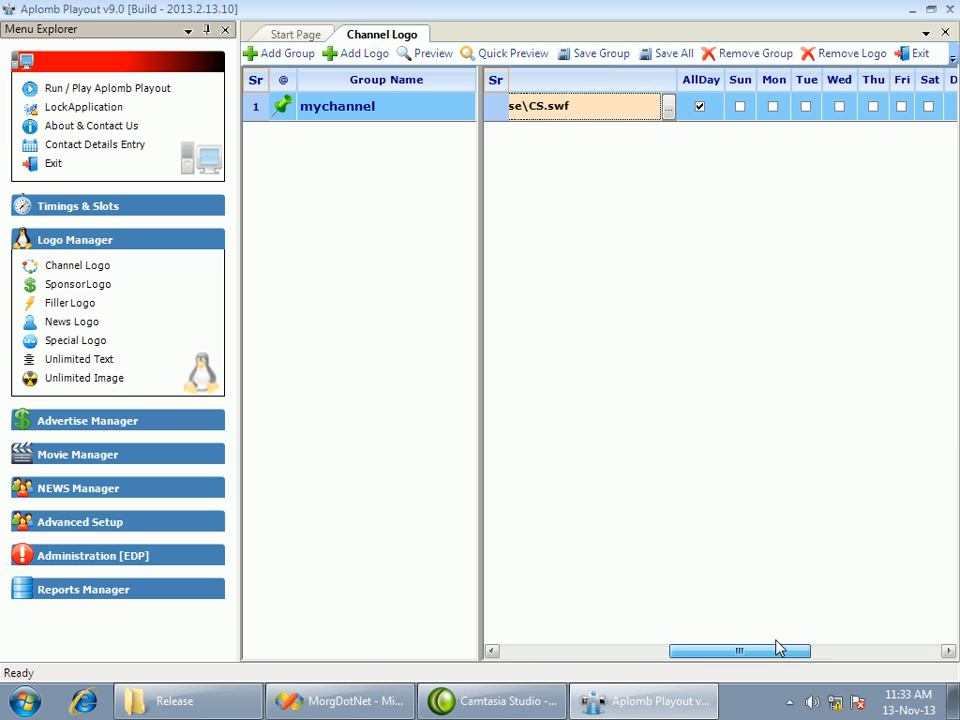
pyautogui.click(669, 106)
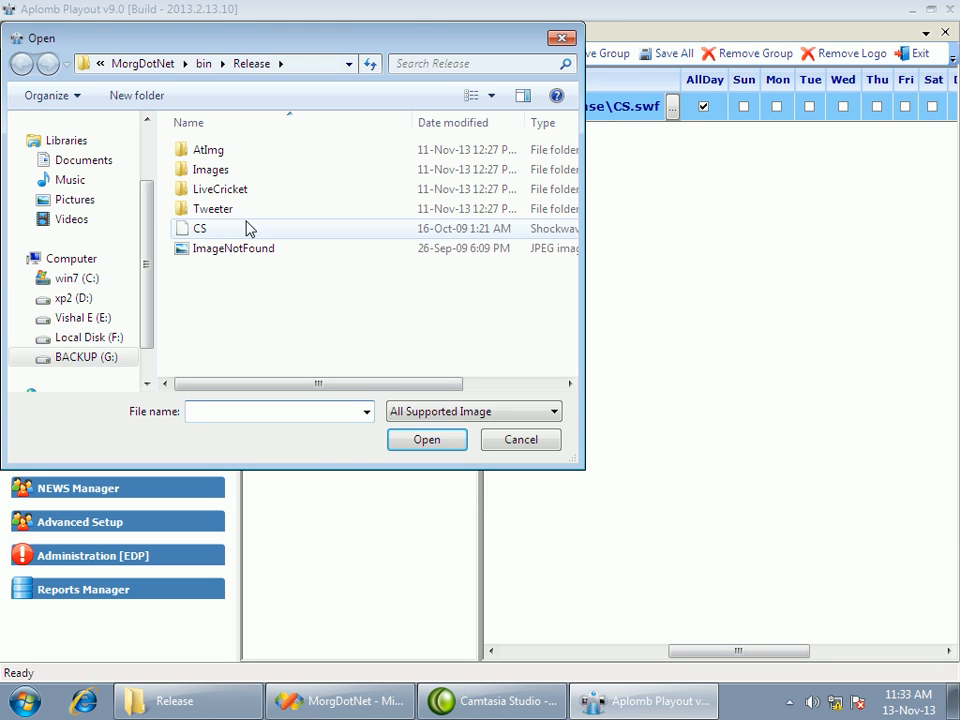
pyautogui.click(83, 300)
pyautogui.doubleClick(235, 210)
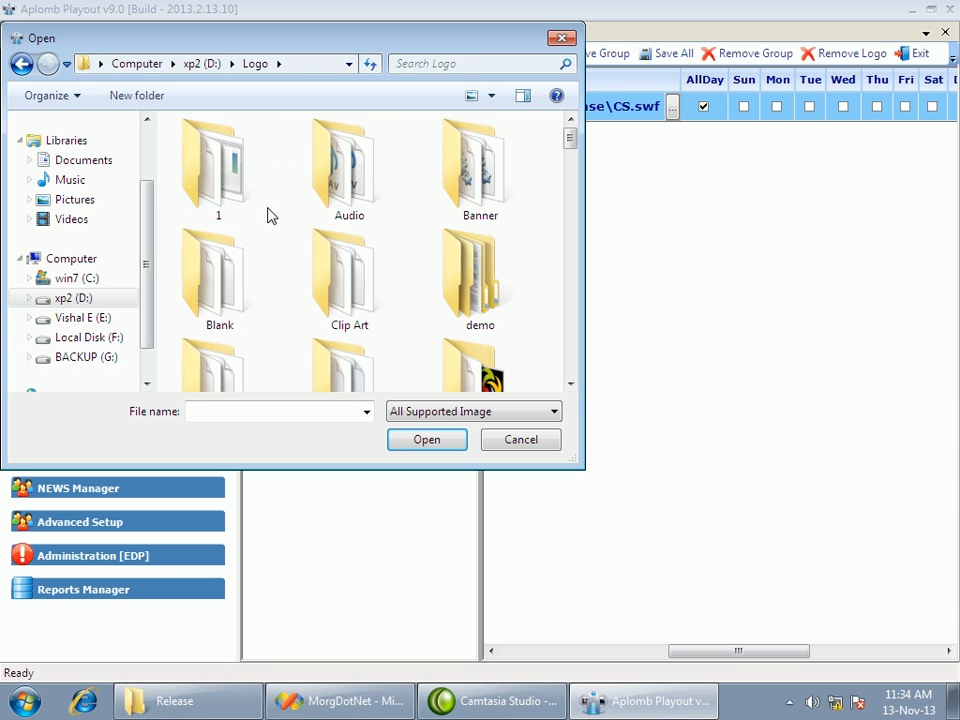
pyautogui.scroll(-1, 441, 306)
pyautogui.doubleClick(471, 376)
pyautogui.scroll(-5, 456, 317)
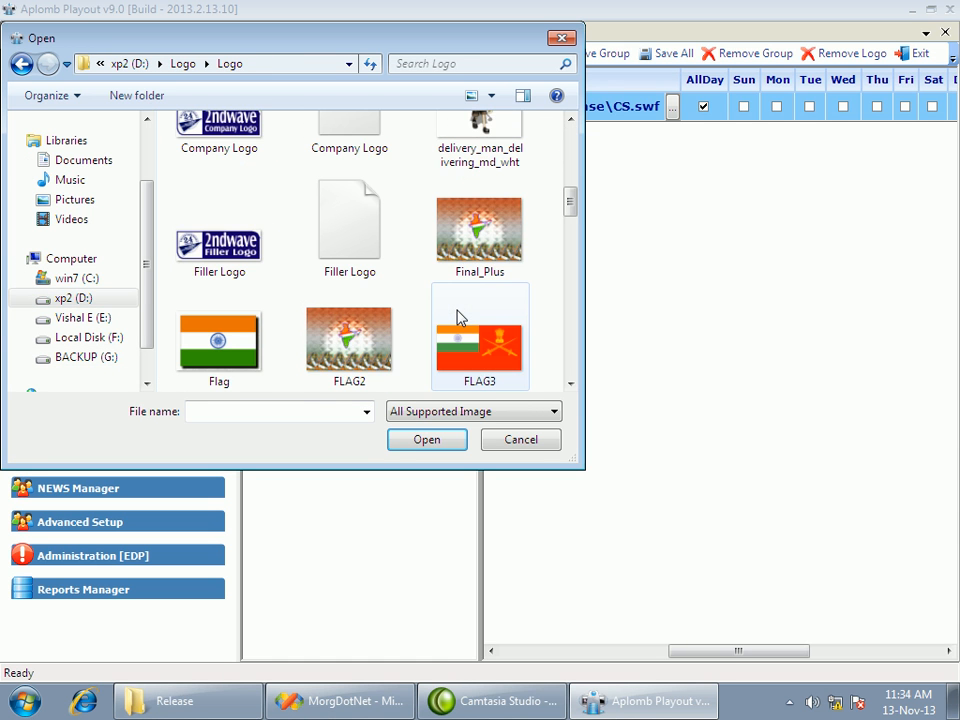
pyautogui.click(165, 125)
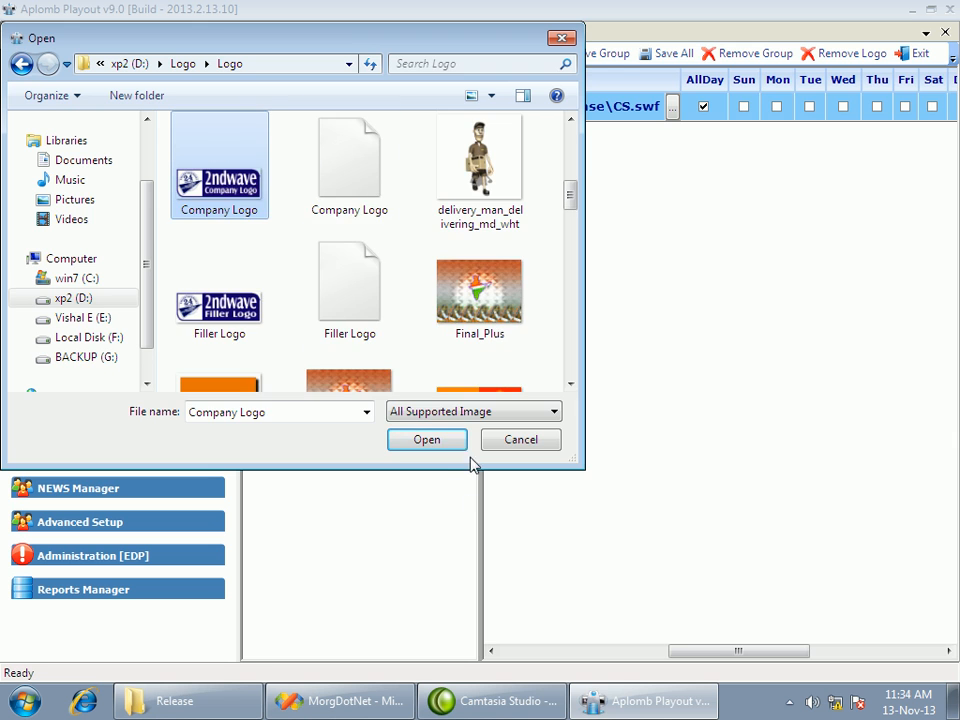
pyautogui.click(431, 446)
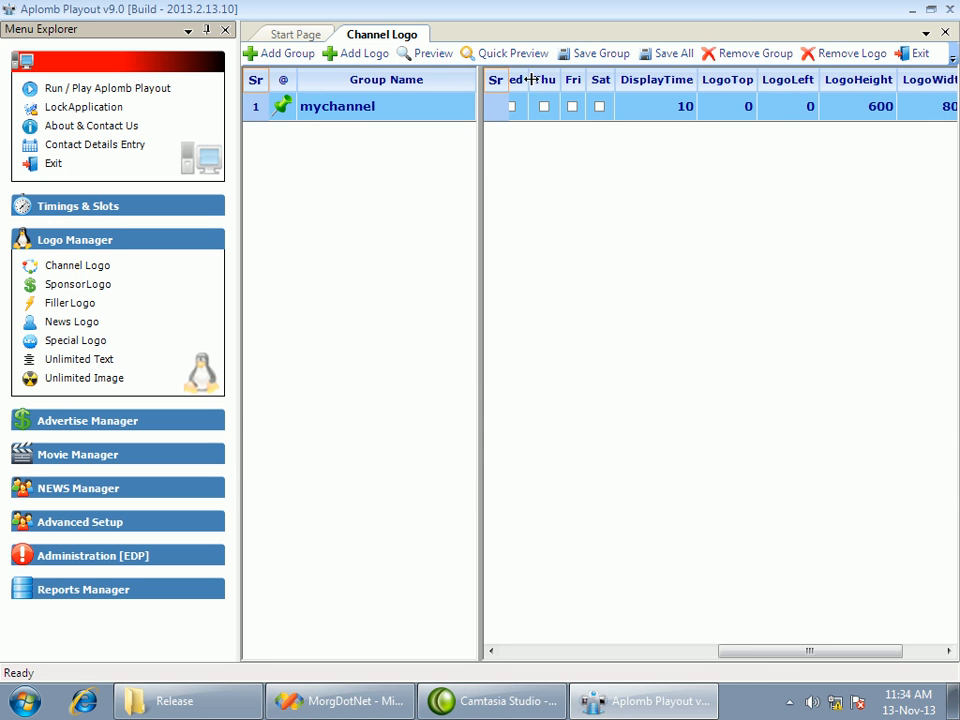
# Preview the company logo, shrink it, move it to the upper-right corner of the picture, and apply the placement
pyautogui.click(429, 55)
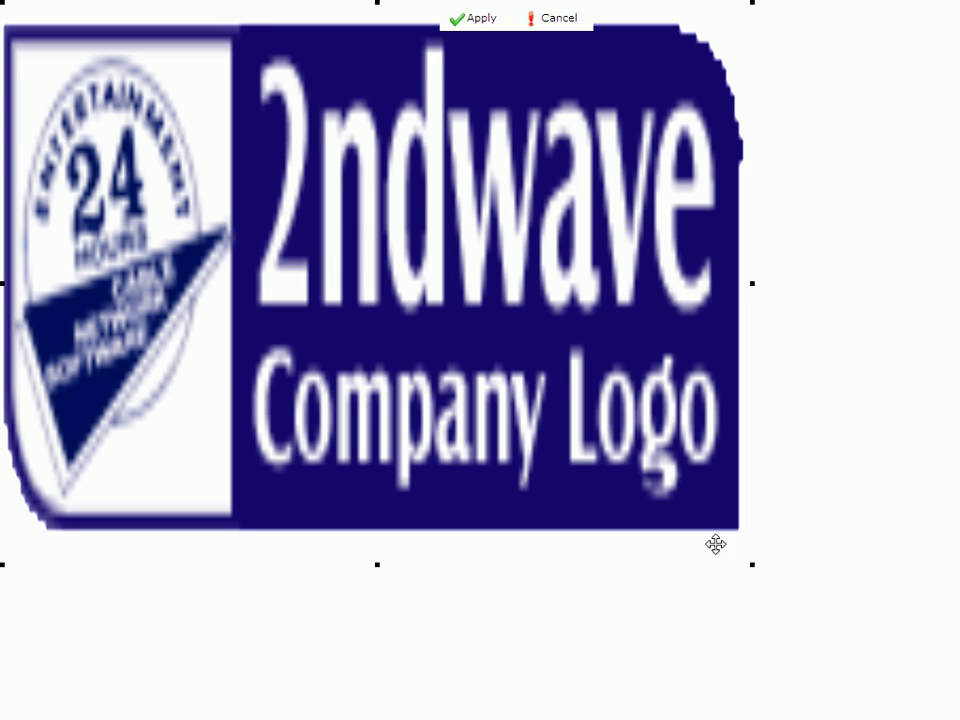
pyautogui.moveTo(642, 532); pyautogui.dragTo(362, 160)
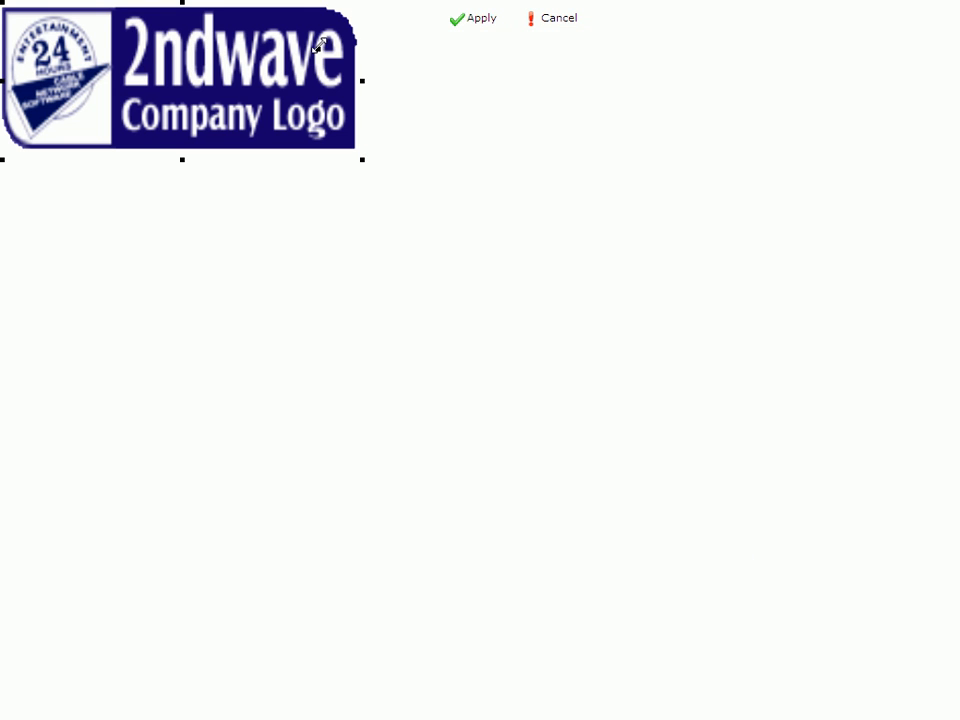
pyautogui.moveTo(331, 31); pyautogui.dragTo(206, 58)
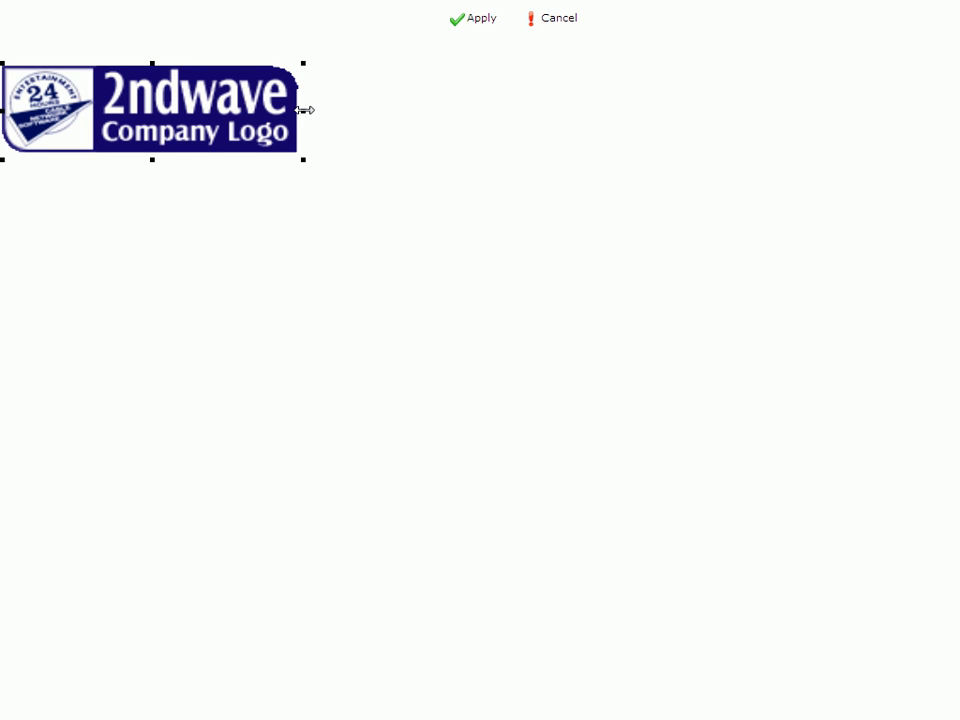
pyautogui.moveTo(217, 111); pyautogui.dragTo(781, 97)
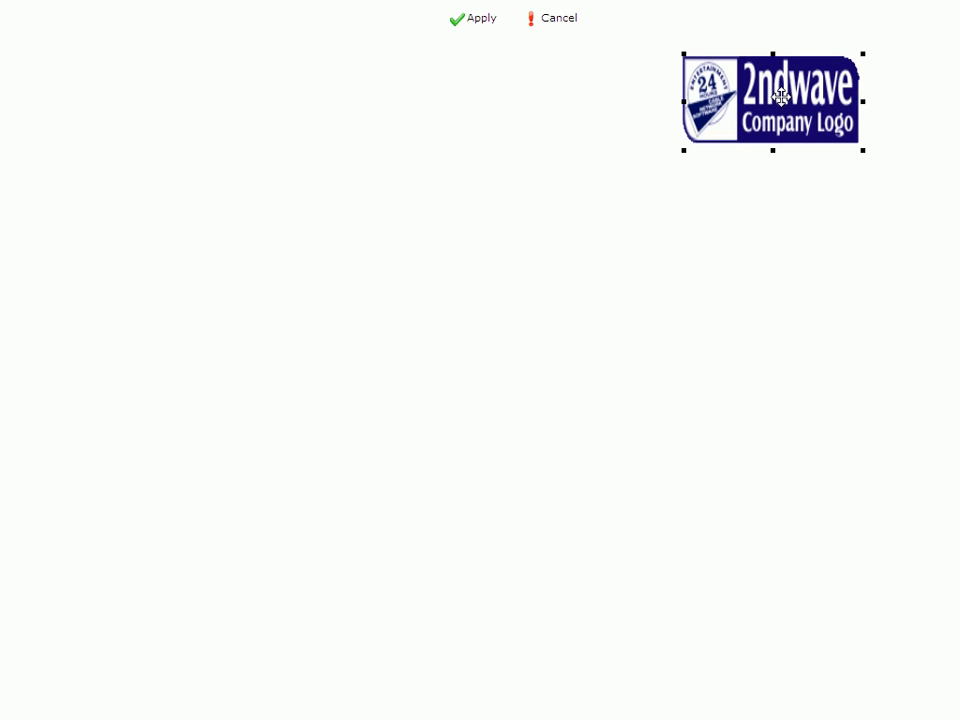
pyautogui.click(478, 20)
# Save the mychannel logo group and close the channel logos
pyautogui.moveTo(813, 657); pyautogui.dragTo(480, 583)
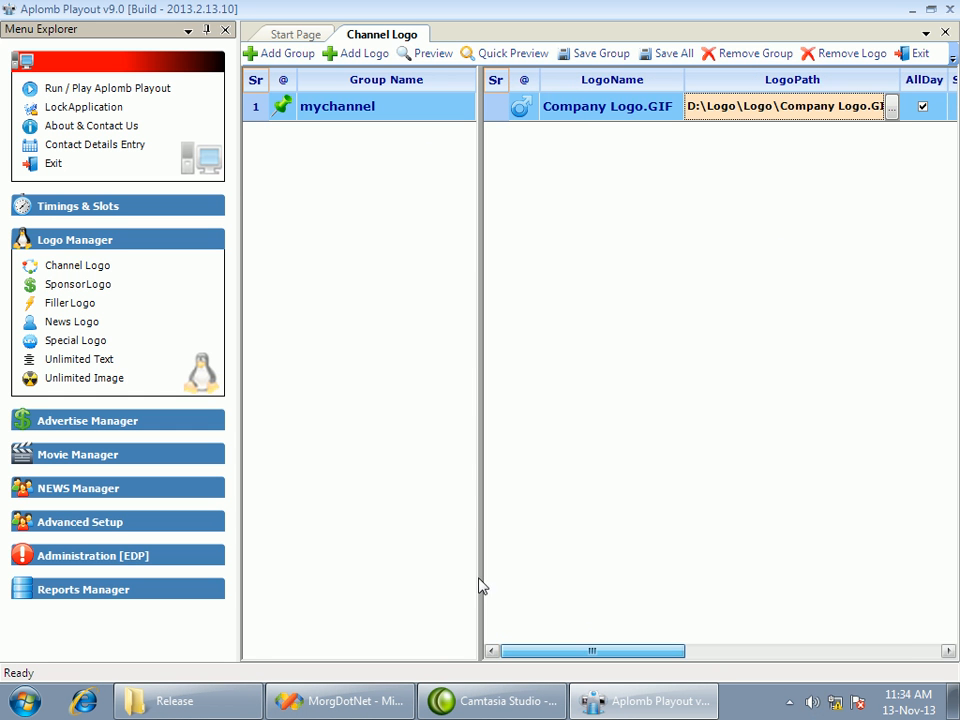
pyautogui.click(615, 56)
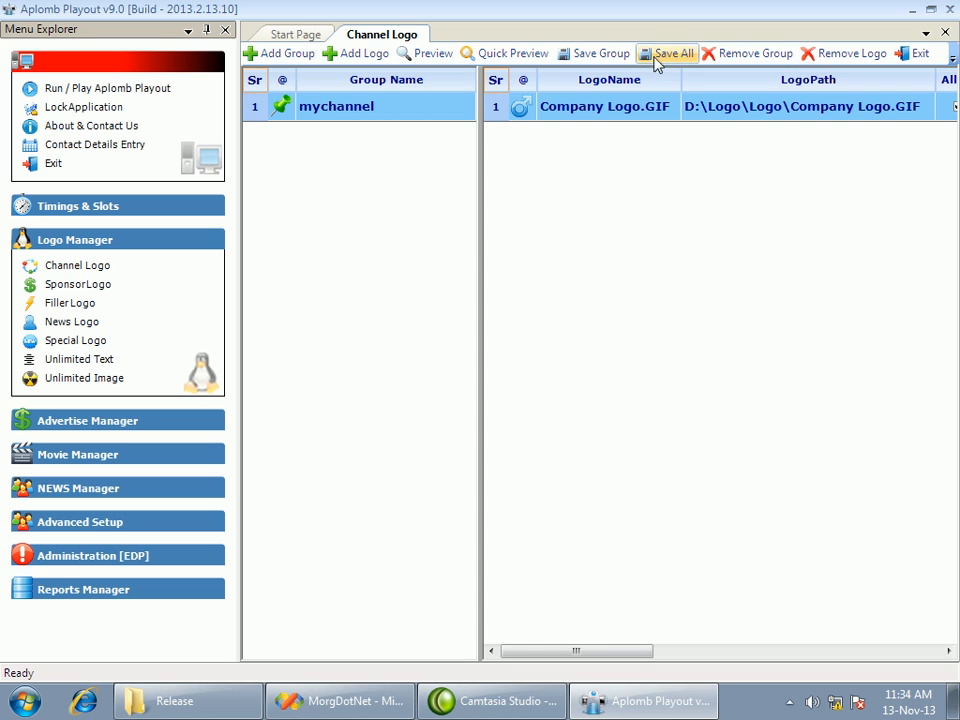
pyautogui.click(930, 55)
# Open the sponsor logos and add a group named sponson
pyautogui.click(102, 290)
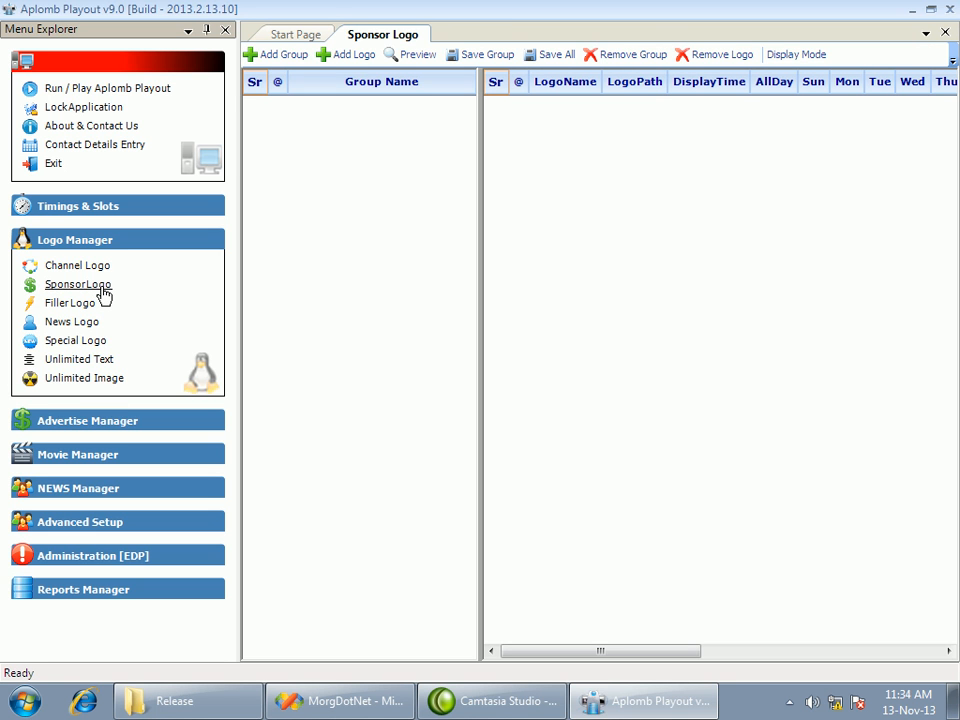
pyautogui.click(264, 56)
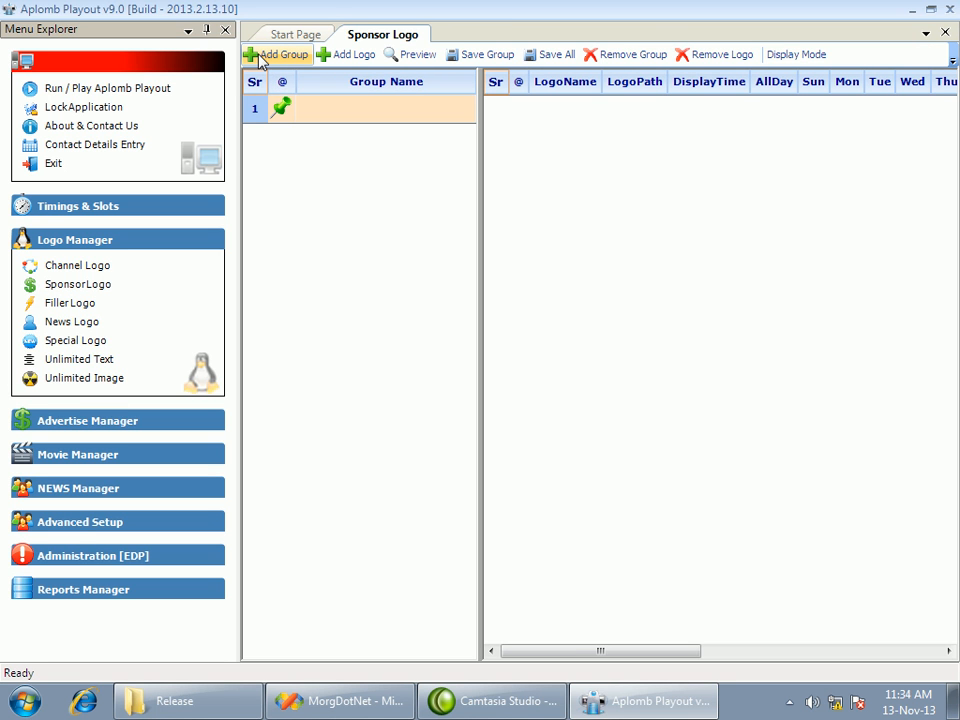
pyautogui.click(381, 111)
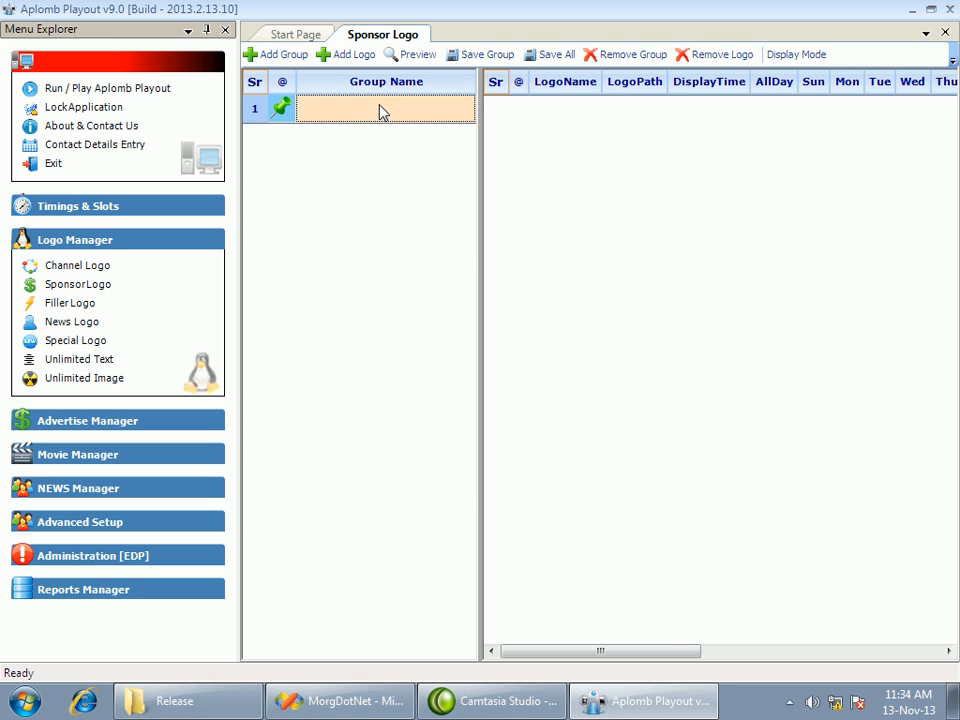
pyautogui.write('sponson')
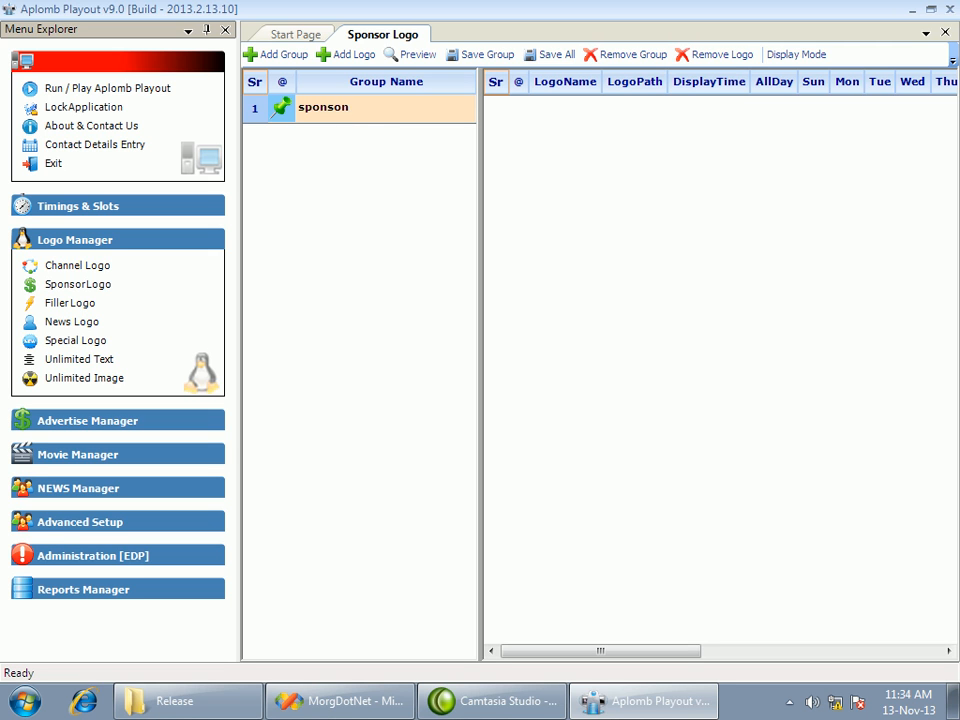
pyautogui.press('Return')
# Add the b_csy_lrg[1] picture from the D:\Logo\Logo folder as a logo in the sponson group
pyautogui.click(366, 59)
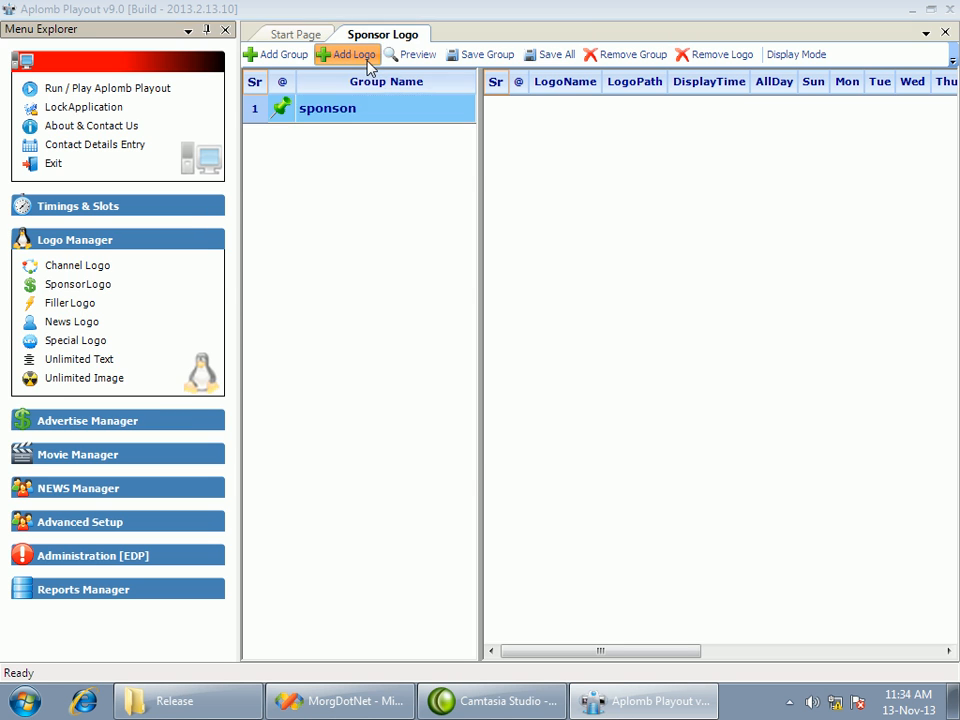
pyautogui.click(345, 274)
pyautogui.click(424, 450)
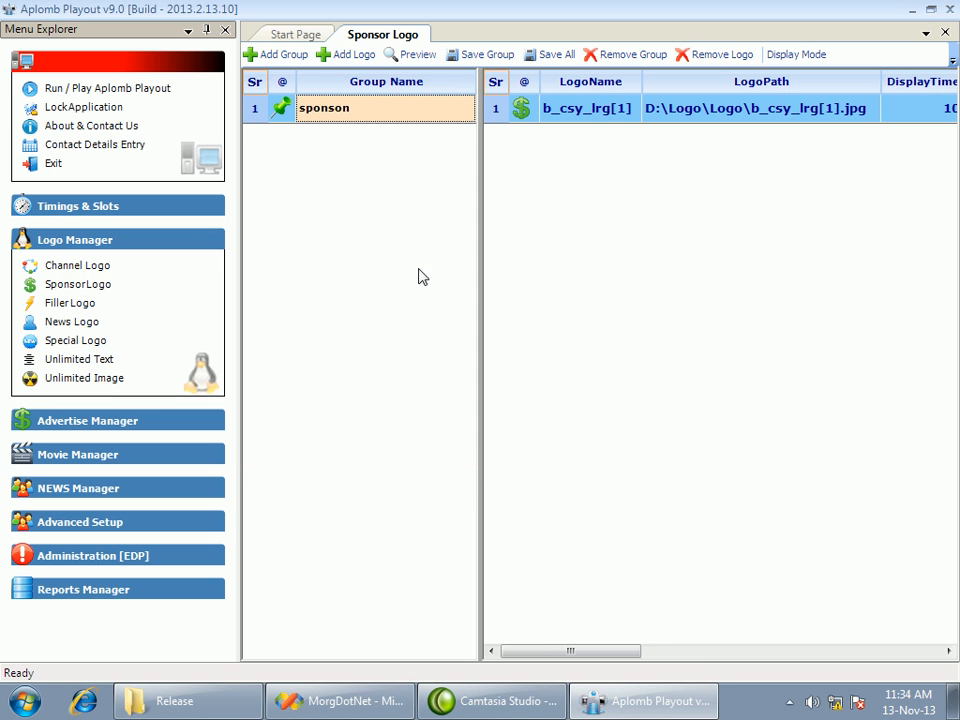
# Add the Sponser Logo.swf file from the D:\Logo\Logo folder as a second logo in the sponson group
pyautogui.click(364, 58)
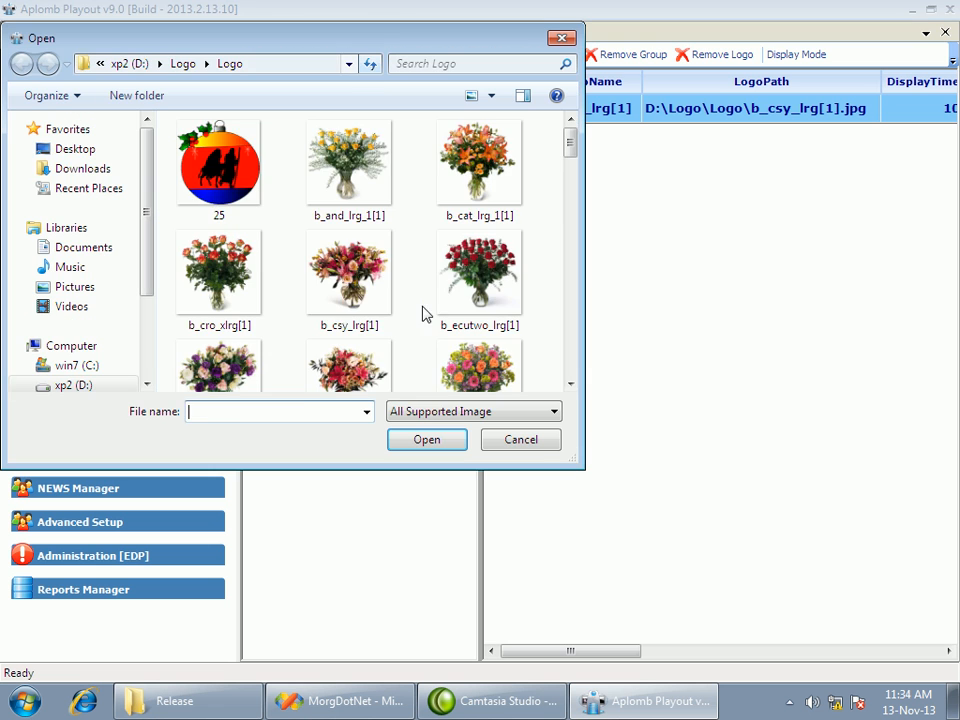
pyautogui.click(458, 342)
pyautogui.scroll(-5, 459, 346)
pyautogui.scroll(-6, 458, 346)
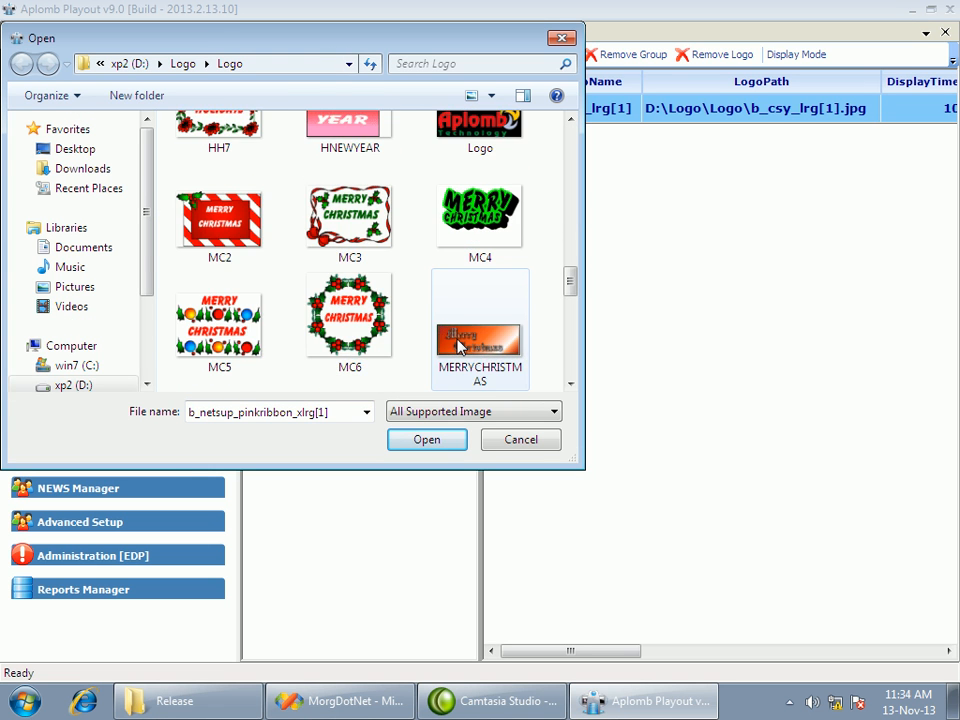
pyautogui.click(250, 252)
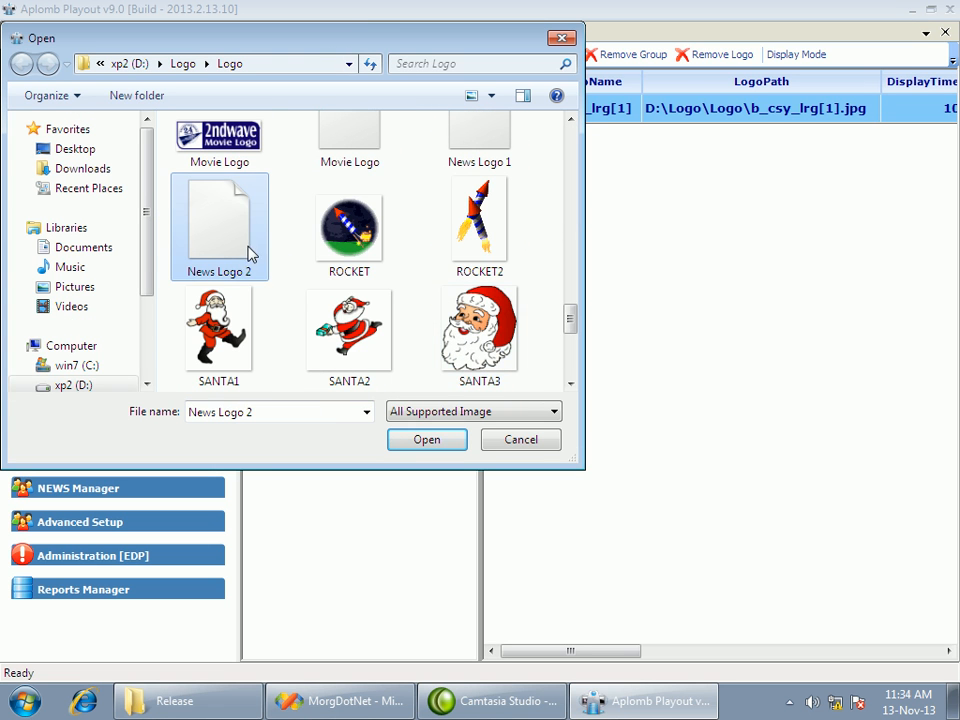
pyautogui.scroll(-3, 385, 266)
pyautogui.click(382, 262)
pyautogui.click(437, 441)
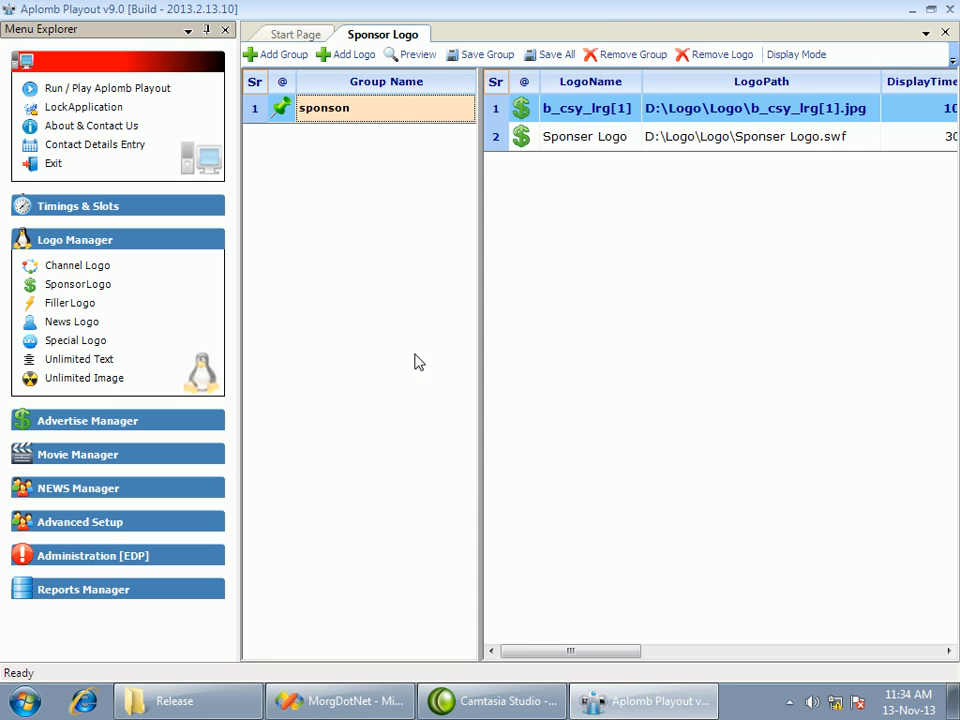
# Schedule the b_csy_lrg[1] logo for Sunday and Tuesday, and set the Sponser Logo to all days
pyautogui.click(760, 140)
pyautogui.moveTo(621, 650); pyautogui.dragTo(729, 656)
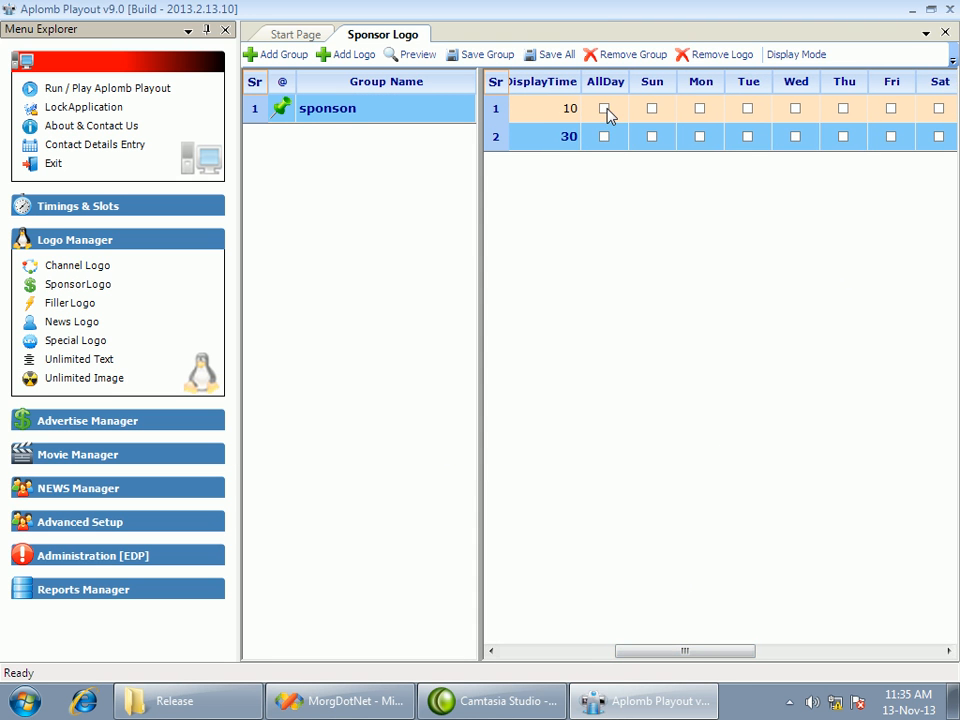
pyautogui.click(652, 112)
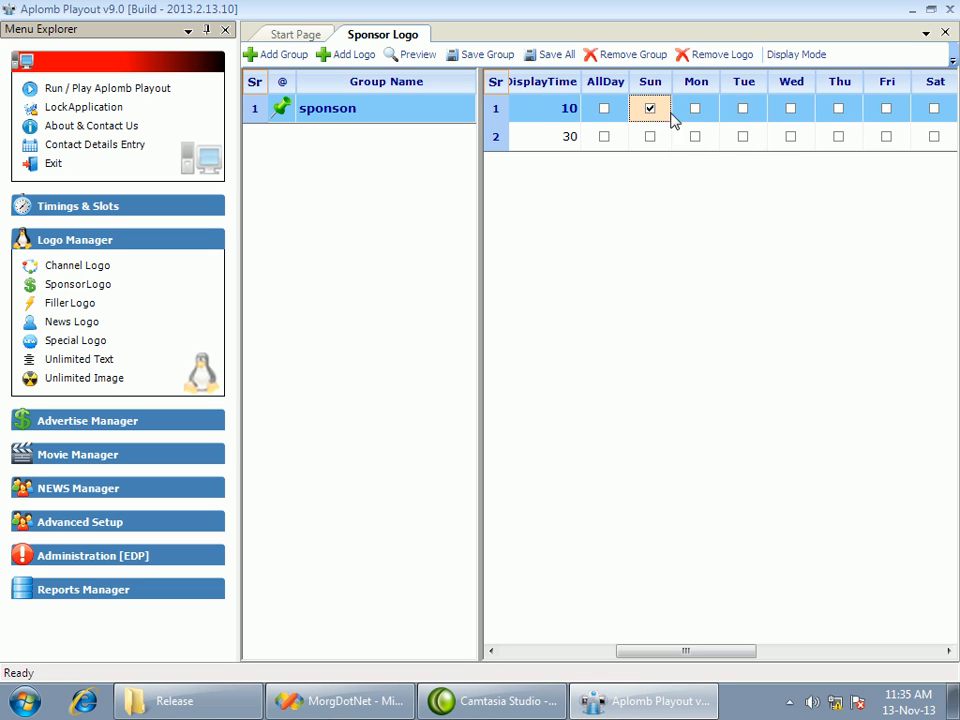
pyautogui.click(743, 109)
pyautogui.click(610, 139)
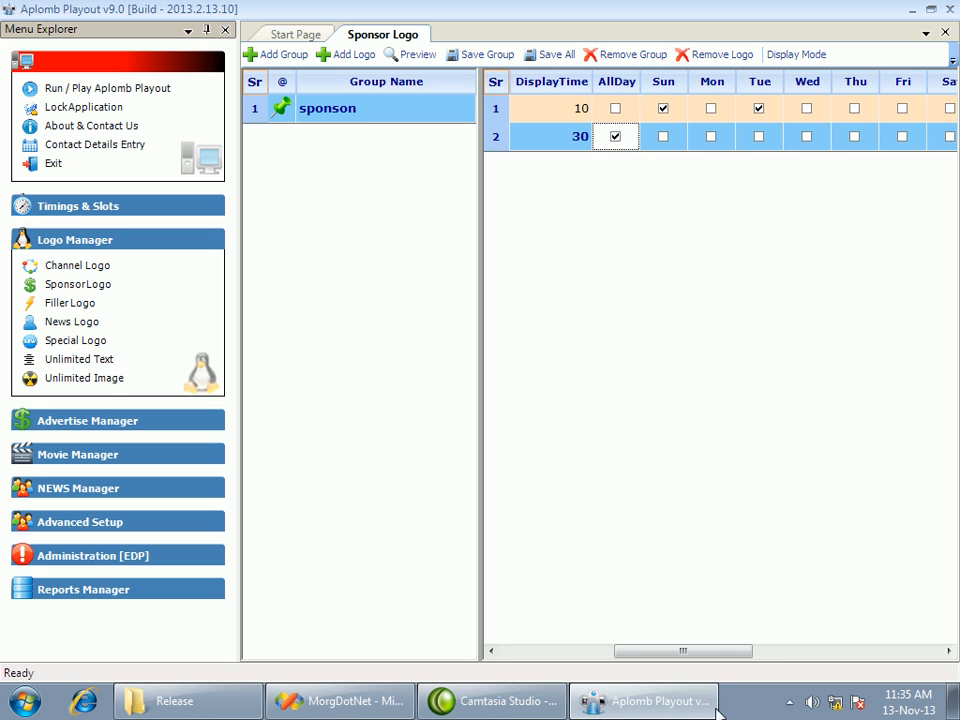
# Set the Sponser Logo's start time to 08:00 and its end time to 10:00
pyautogui.moveTo(677, 649); pyautogui.dragTo(840, 650)
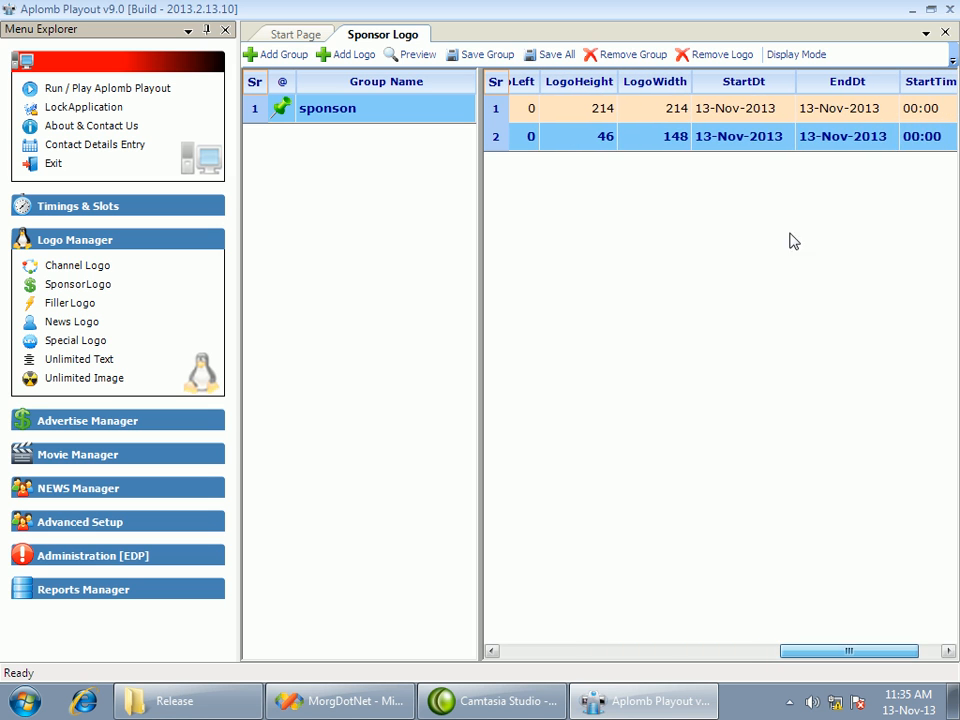
pyautogui.click(731, 116)
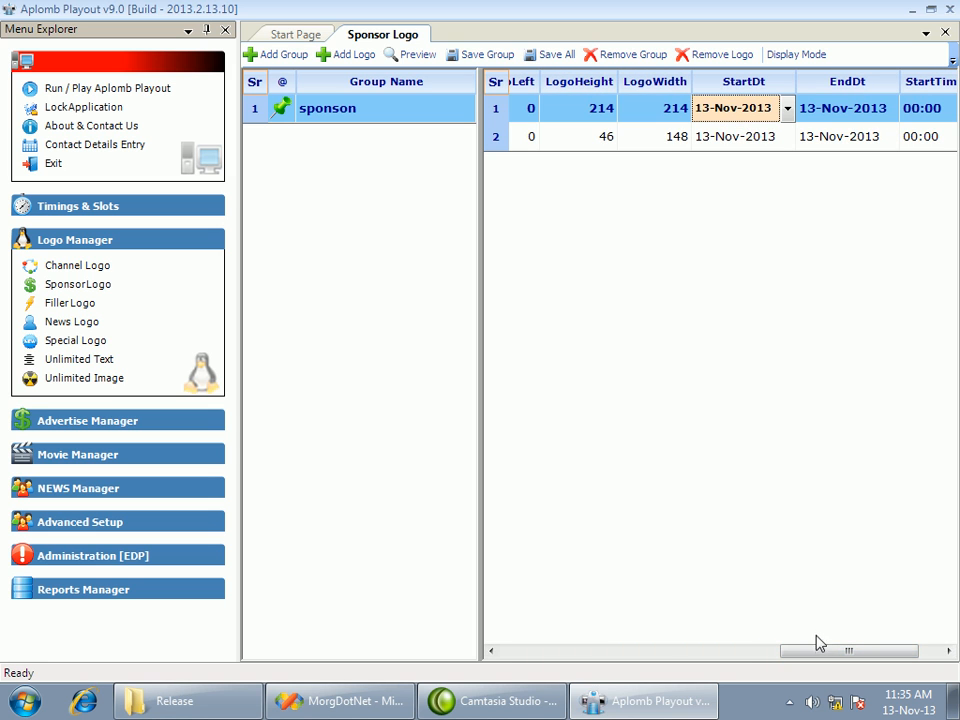
pyautogui.moveTo(816, 653); pyautogui.dragTo(846, 655)
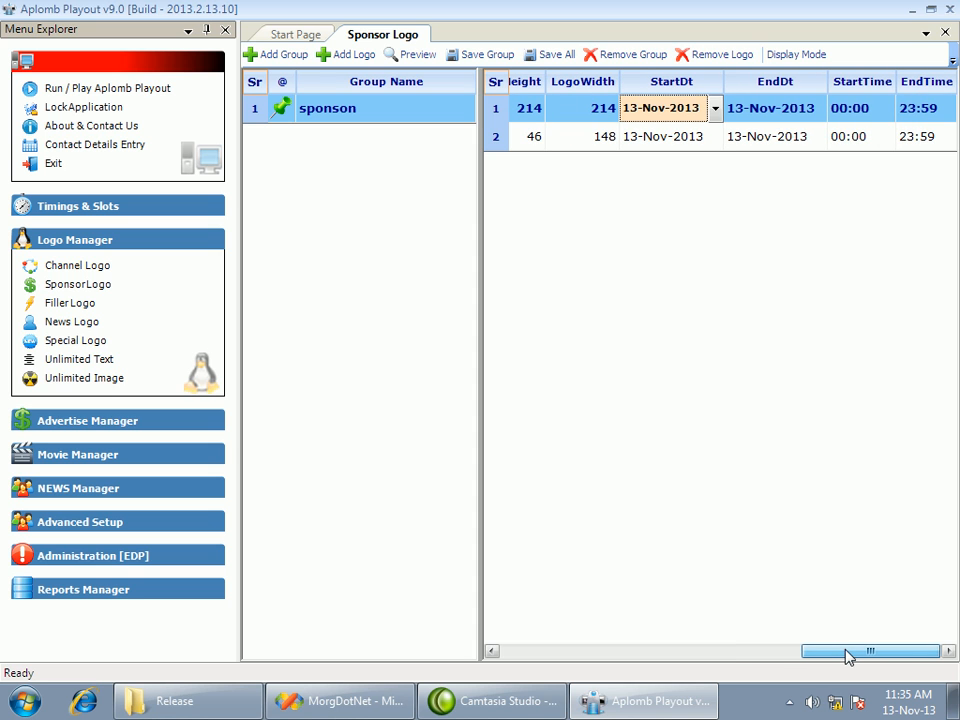
pyautogui.click(846, 117)
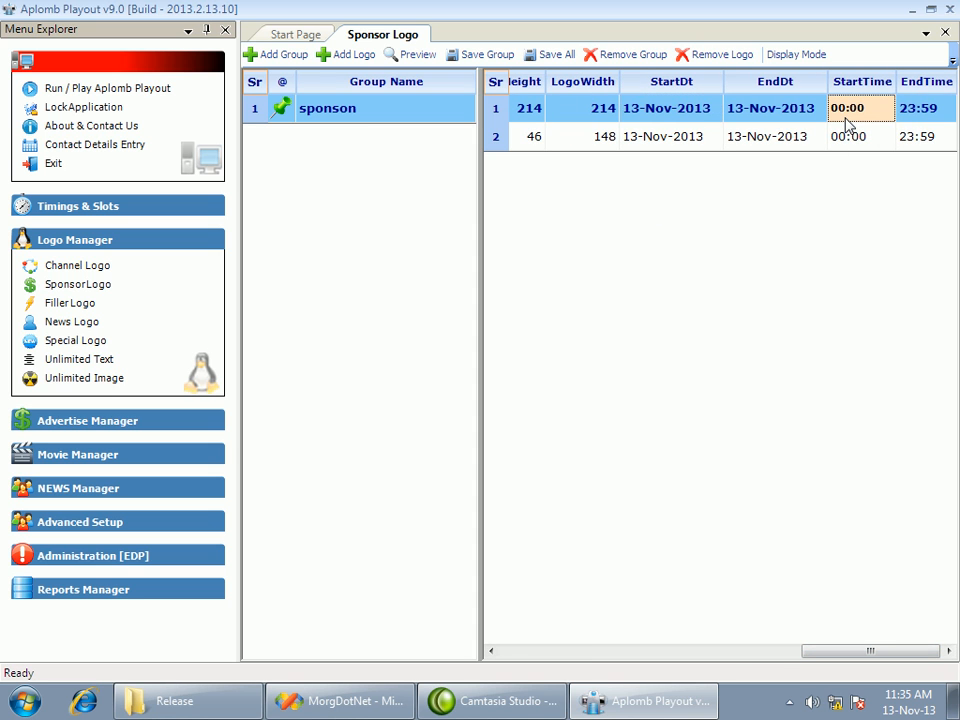
pyautogui.click(846, 140)
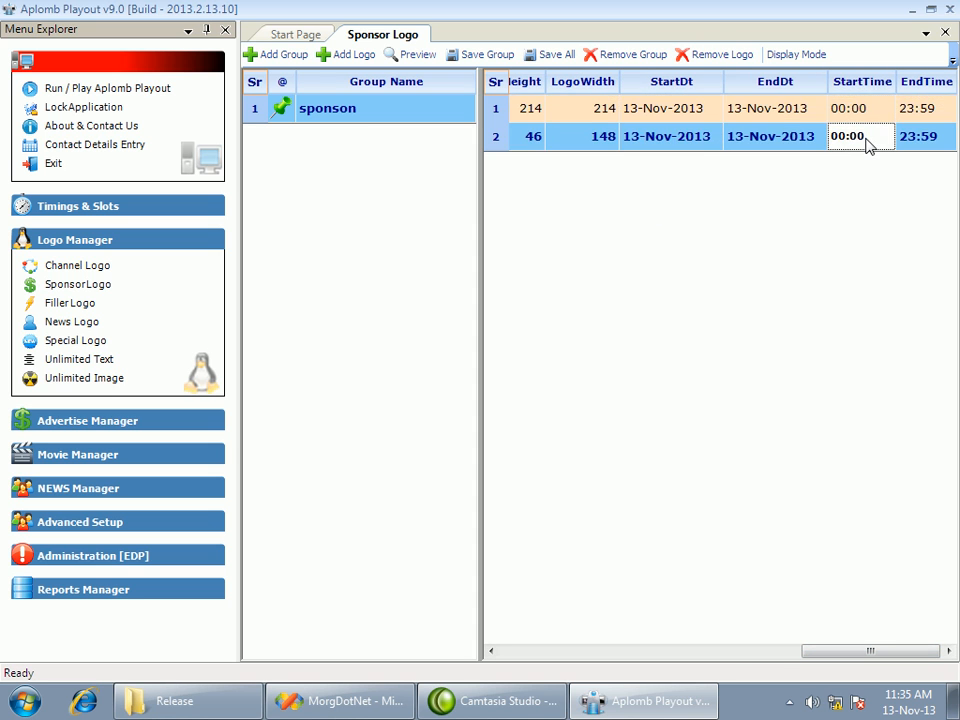
pyautogui.moveTo(866, 137); pyautogui.dragTo(763, 145)
pyautogui.write('0')
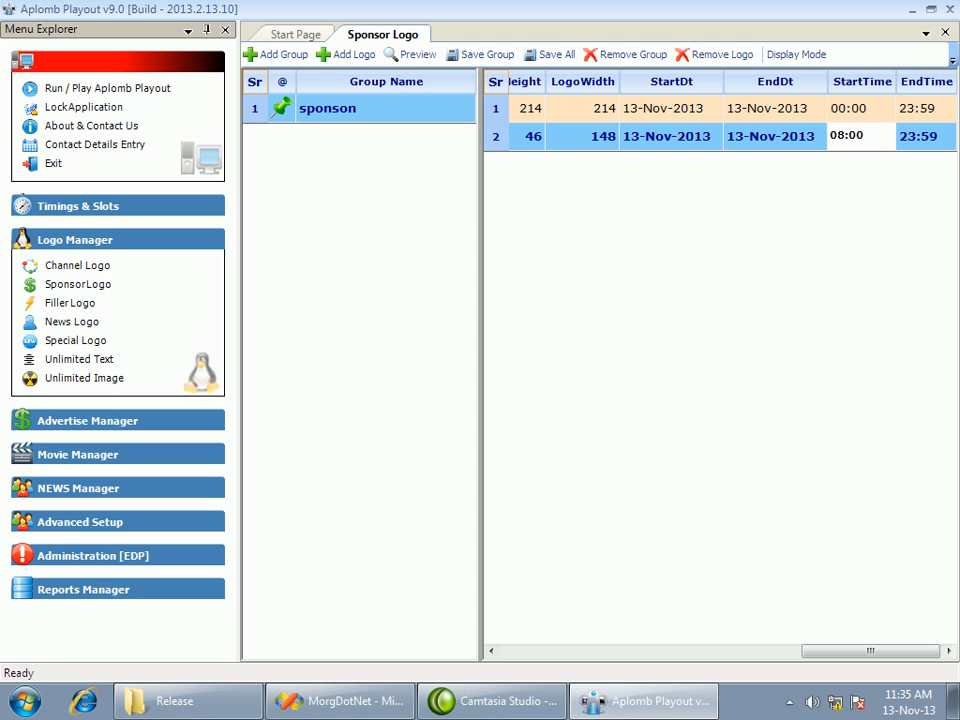
pyautogui.click(946, 139)
pyautogui.moveTo(937, 135); pyautogui.dragTo(877, 136)
pyautogui.write('10:00')
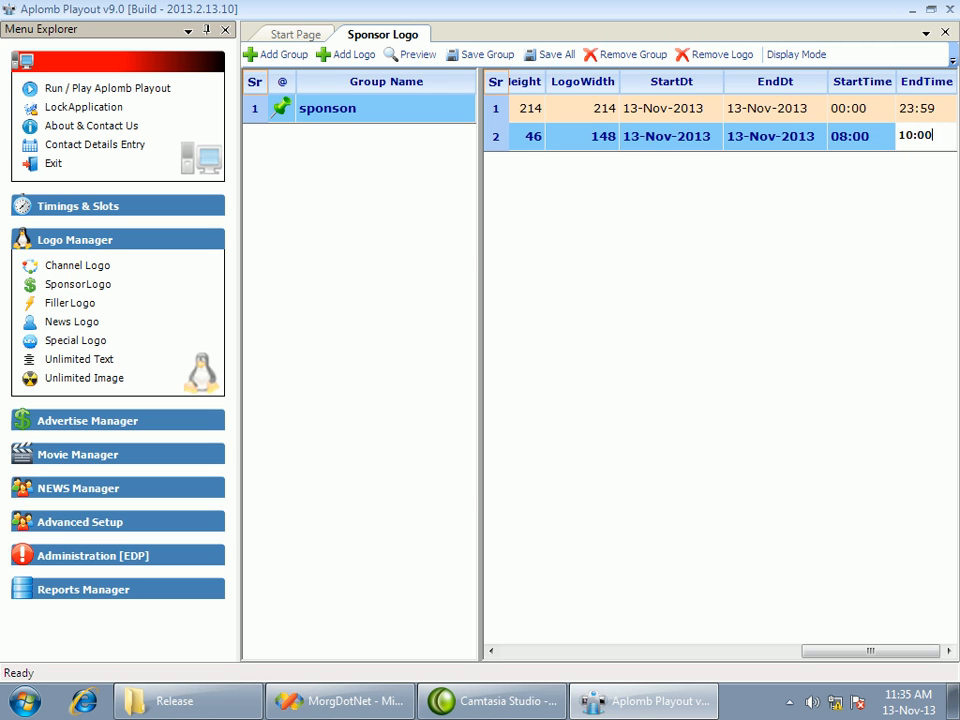
pyautogui.press('Return')
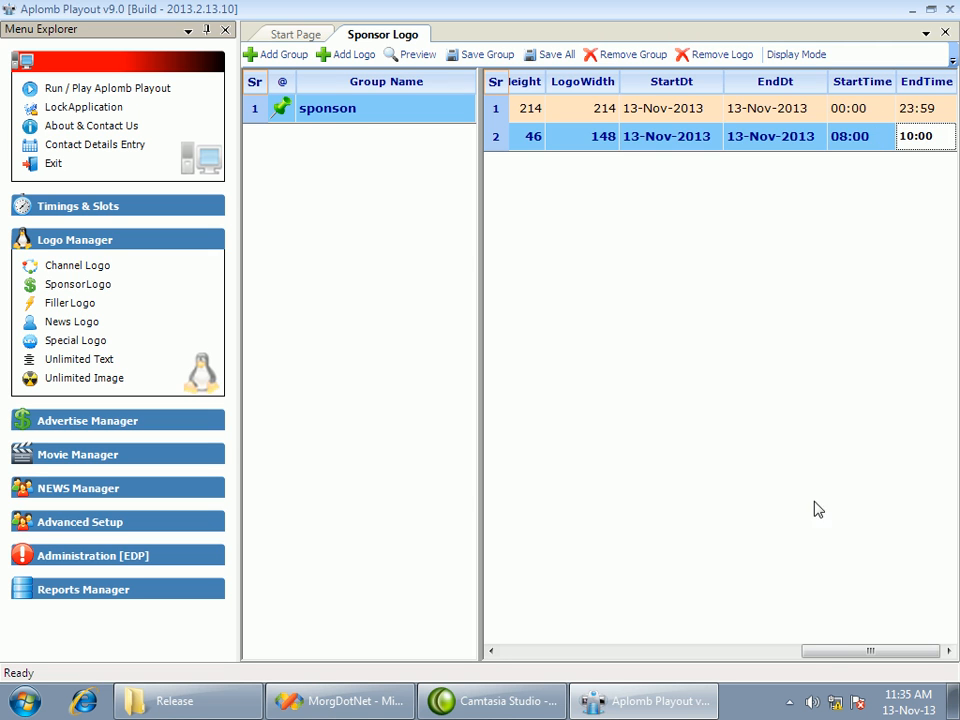
pyautogui.moveTo(823, 650); pyautogui.dragTo(603, 638)
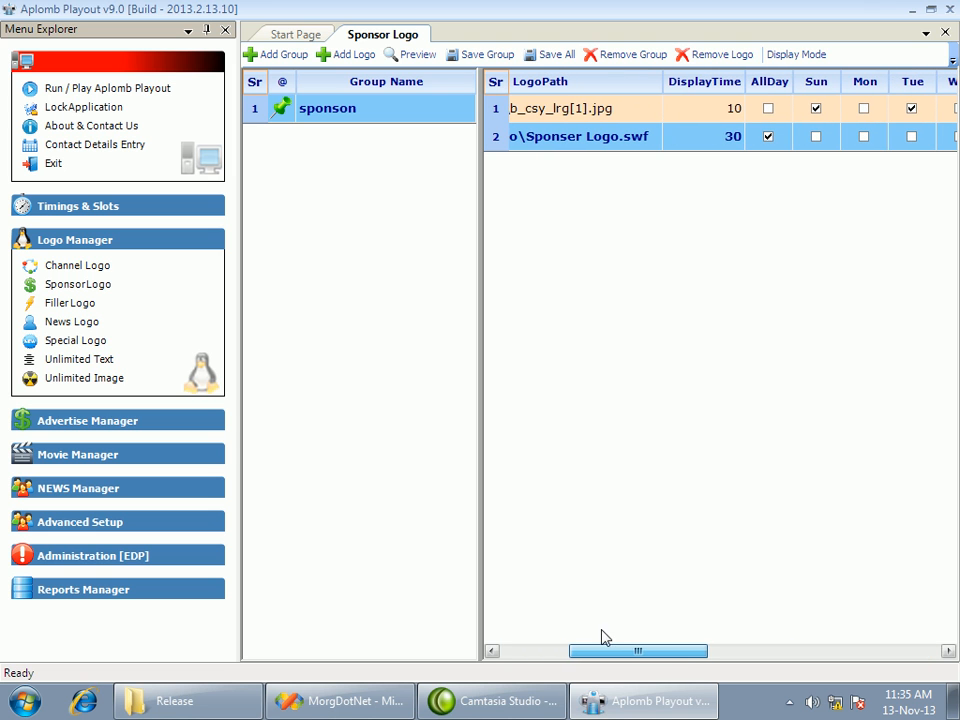
# Clear the all-day option for the Sponser Logo and schedule it for Sunday
pyautogui.click(770, 137)
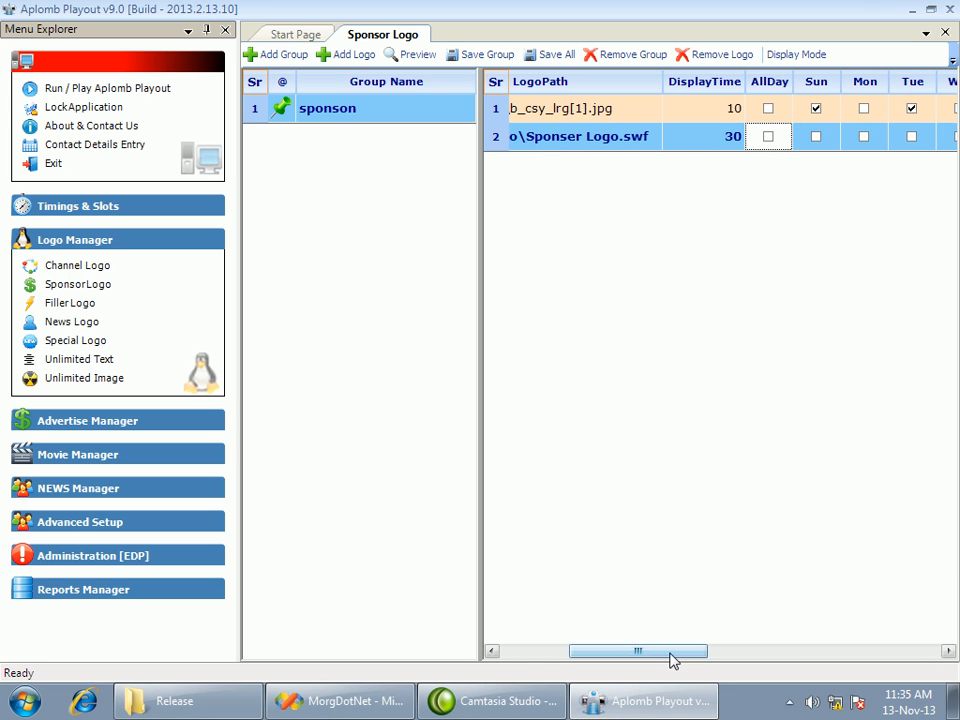
pyautogui.moveTo(673, 651); pyautogui.dragTo(748, 660)
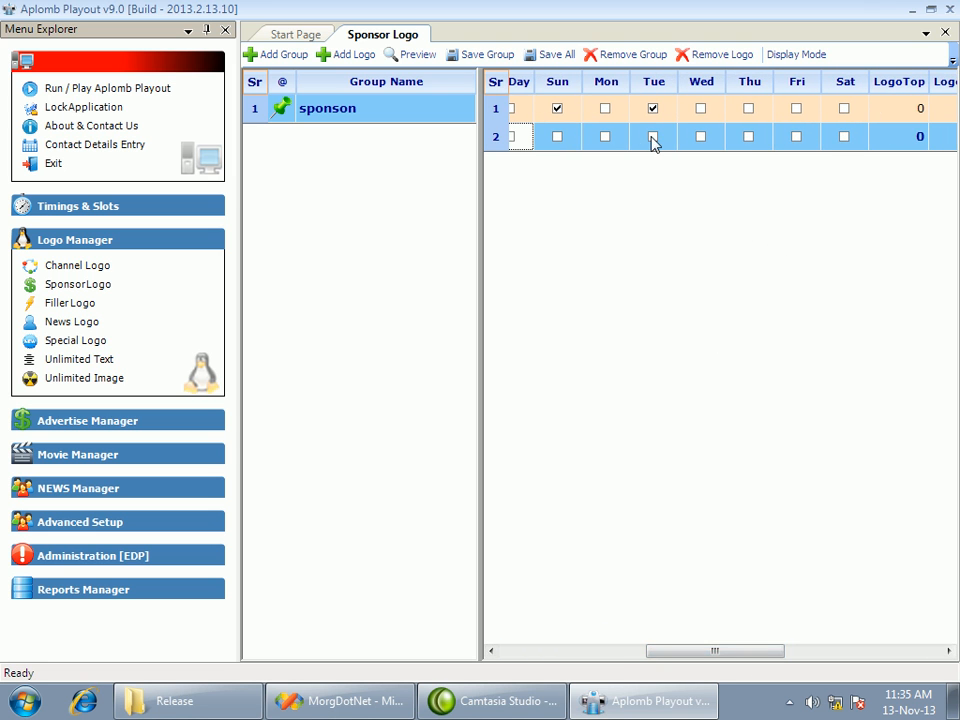
pyautogui.click(555, 139)
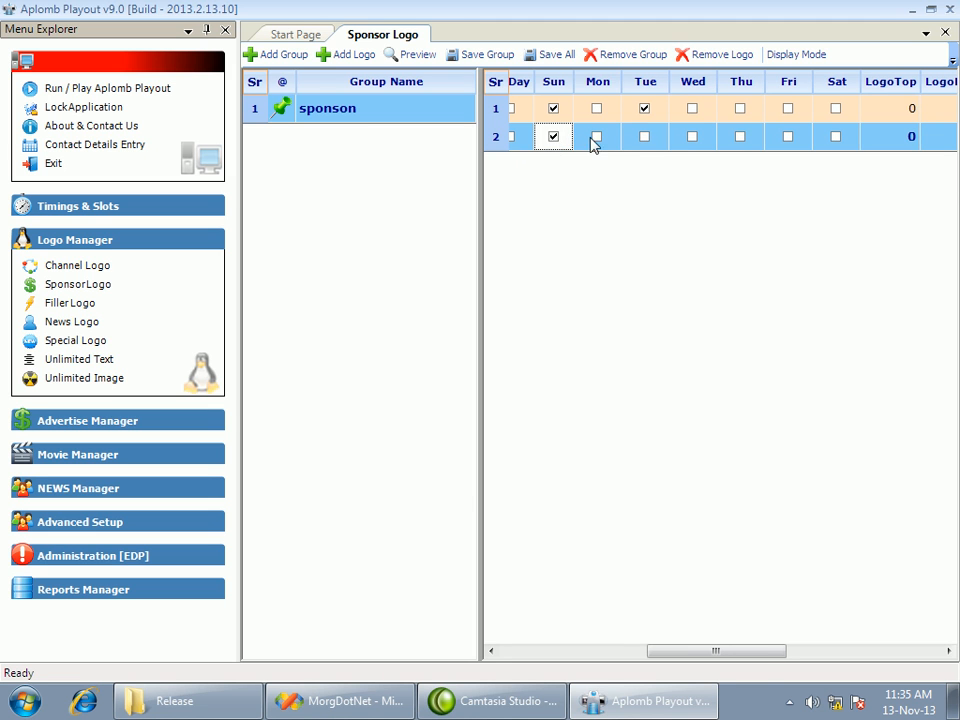
# Review the dates, times, sizes and names of both sponsor logos, then close the sponsor logo page
pyautogui.moveTo(746, 661); pyautogui.dragTo(880, 651)
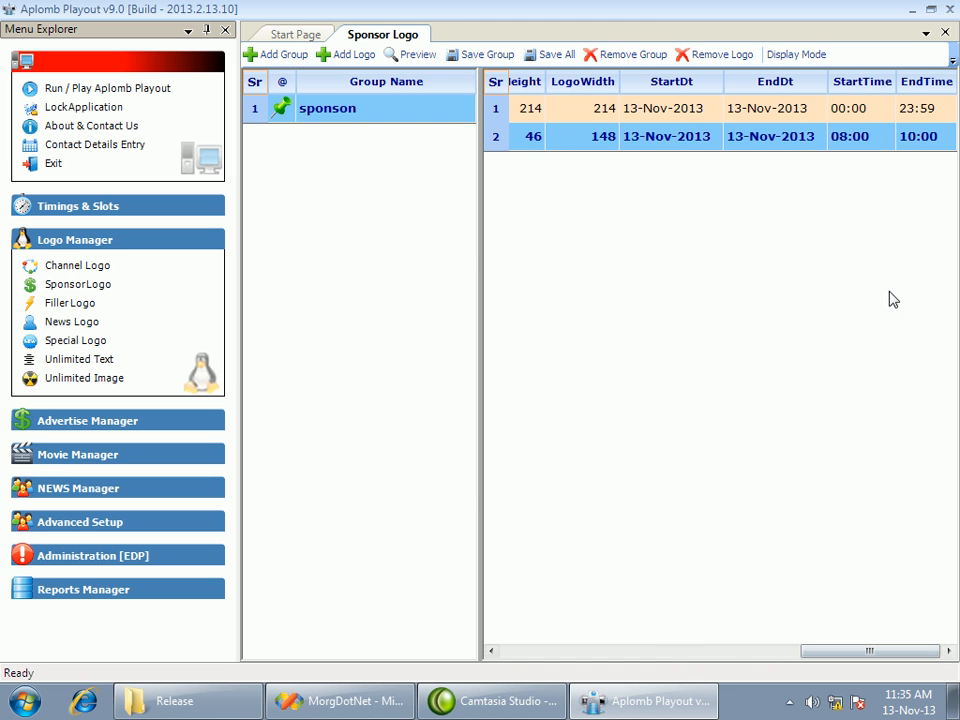
pyautogui.click(643, 146)
pyautogui.click(641, 111)
pyautogui.click(585, 129)
pyautogui.click(585, 109)
pyautogui.click(578, 134)
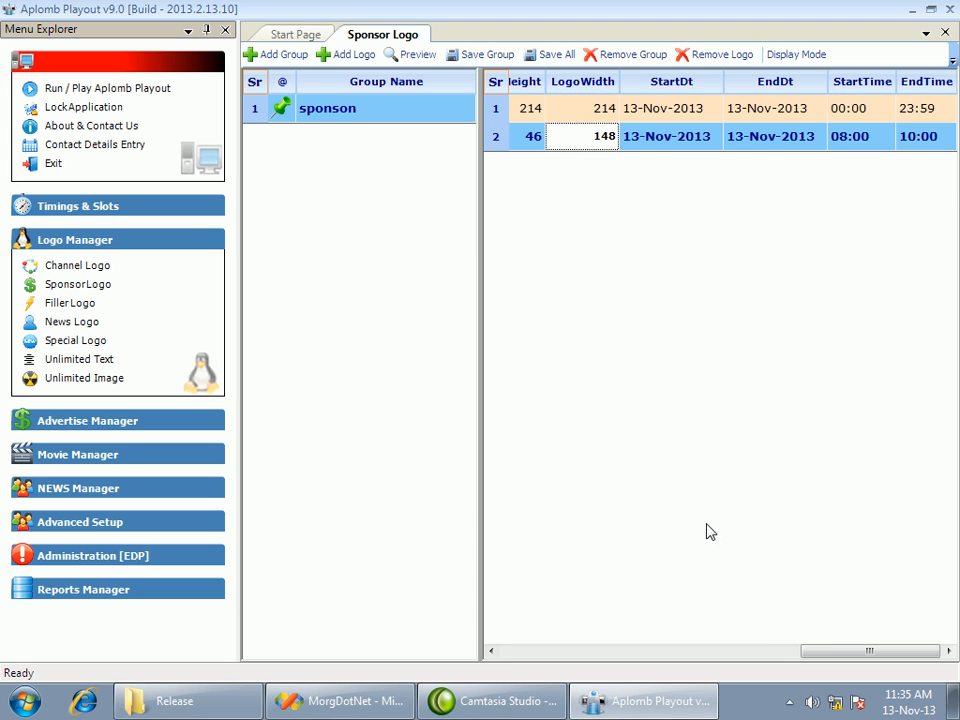
pyautogui.moveTo(831, 651); pyautogui.dragTo(512, 648)
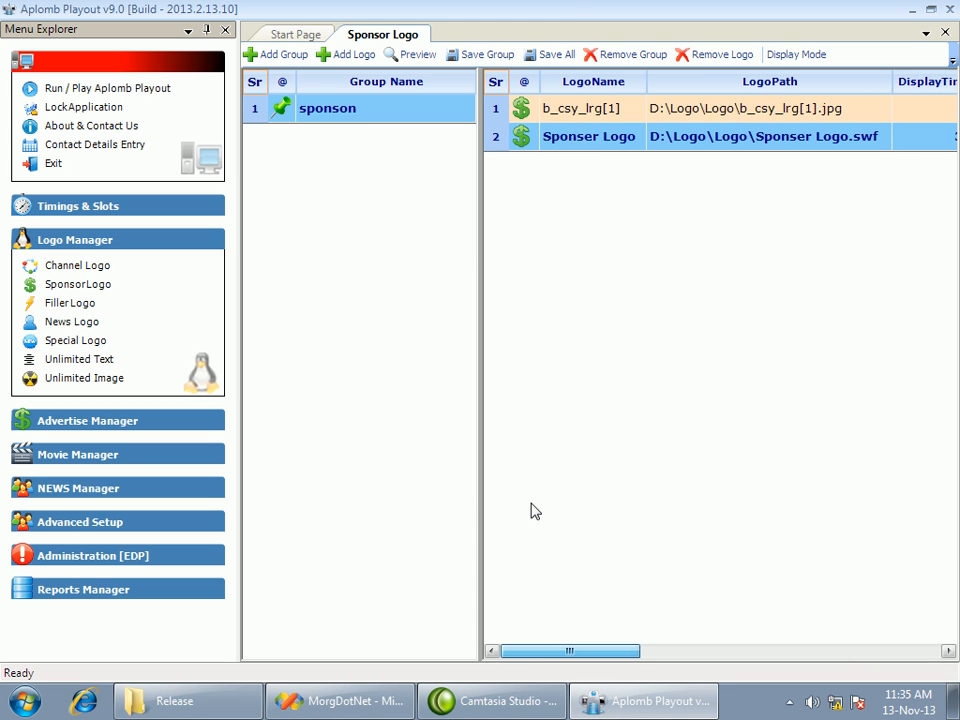
pyautogui.click(594, 112)
pyautogui.moveTo(599, 655); pyautogui.dragTo(510, 640)
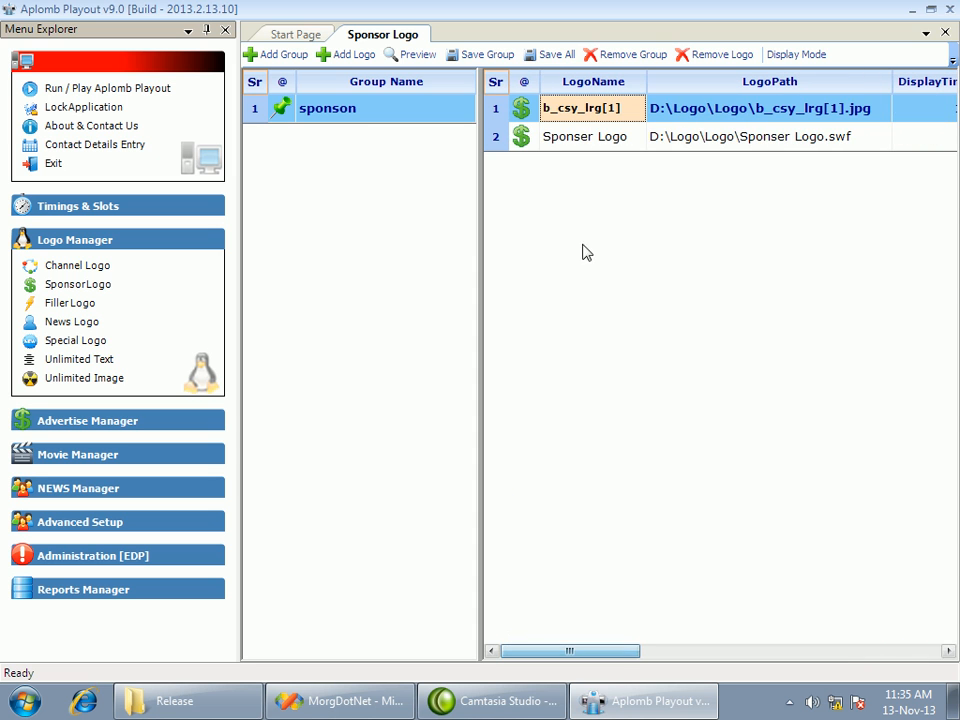
pyautogui.click(579, 137)
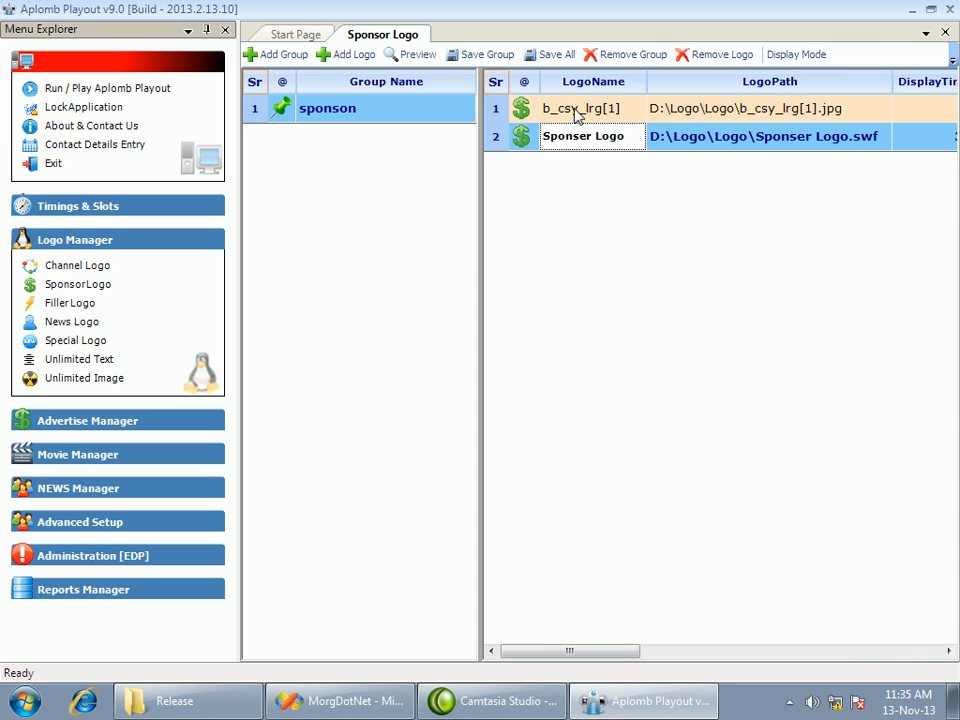
pyautogui.click(577, 115)
pyautogui.click(589, 110)
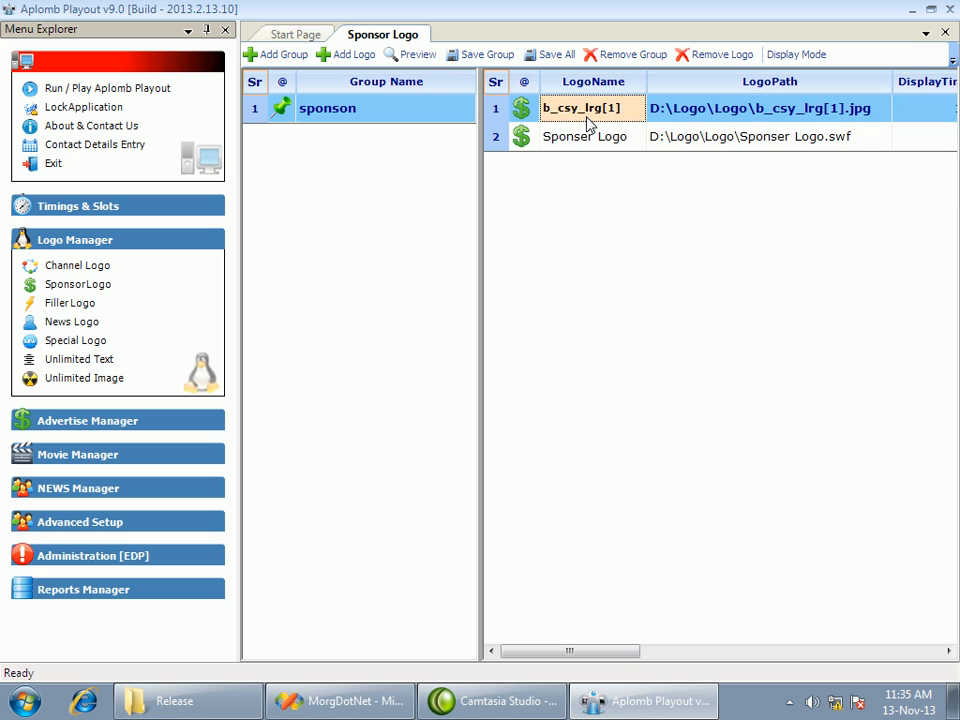
pyautogui.click(945, 32)
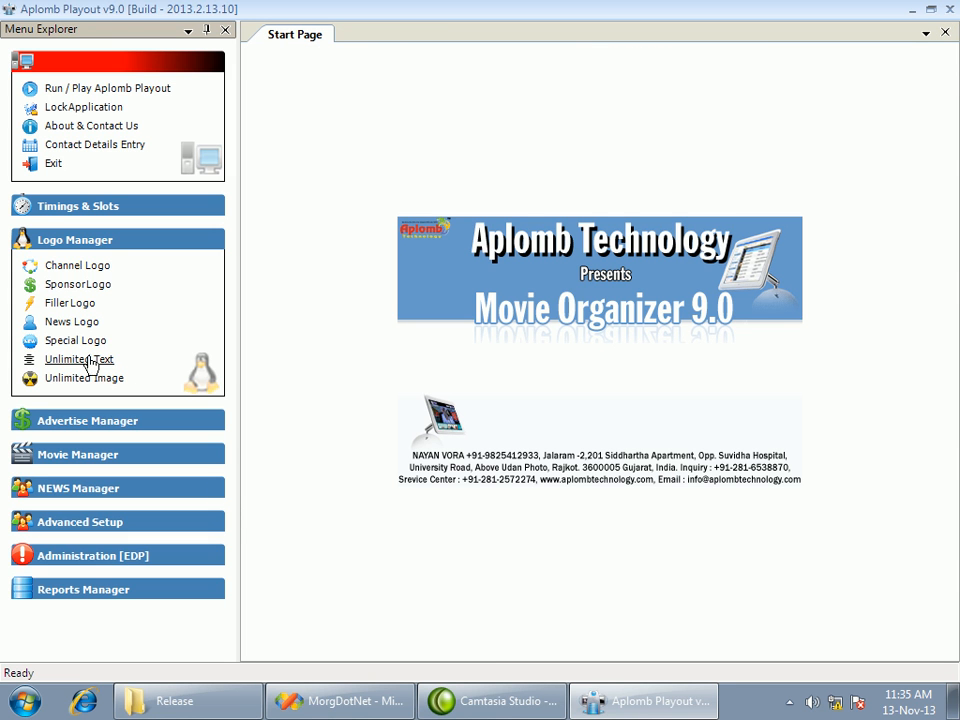
pyautogui.click(70, 306)
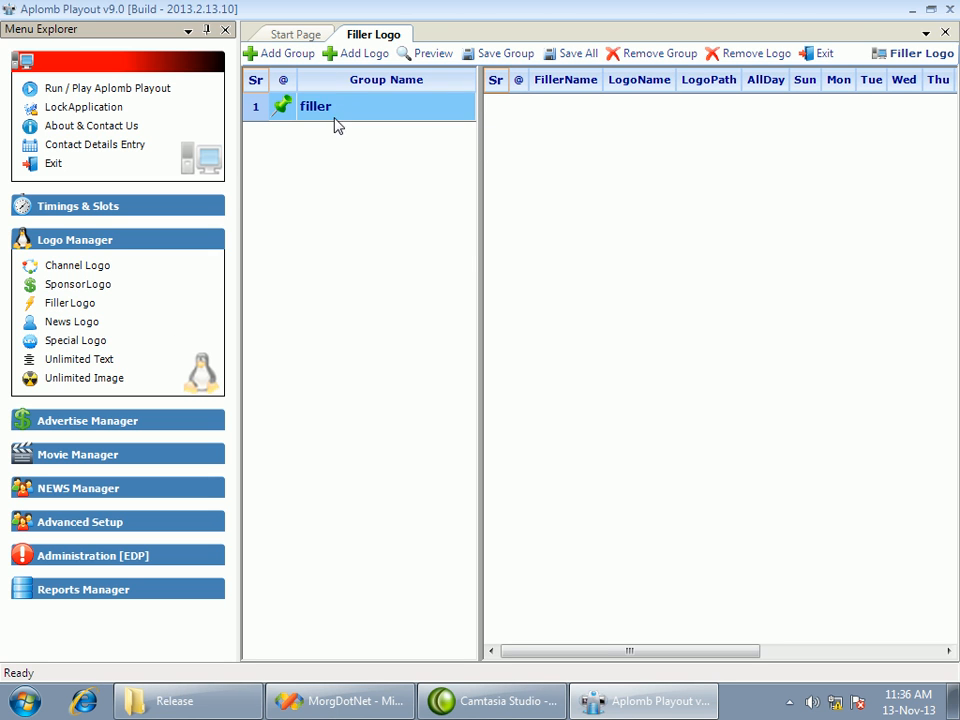
pyautogui.click(340, 119)
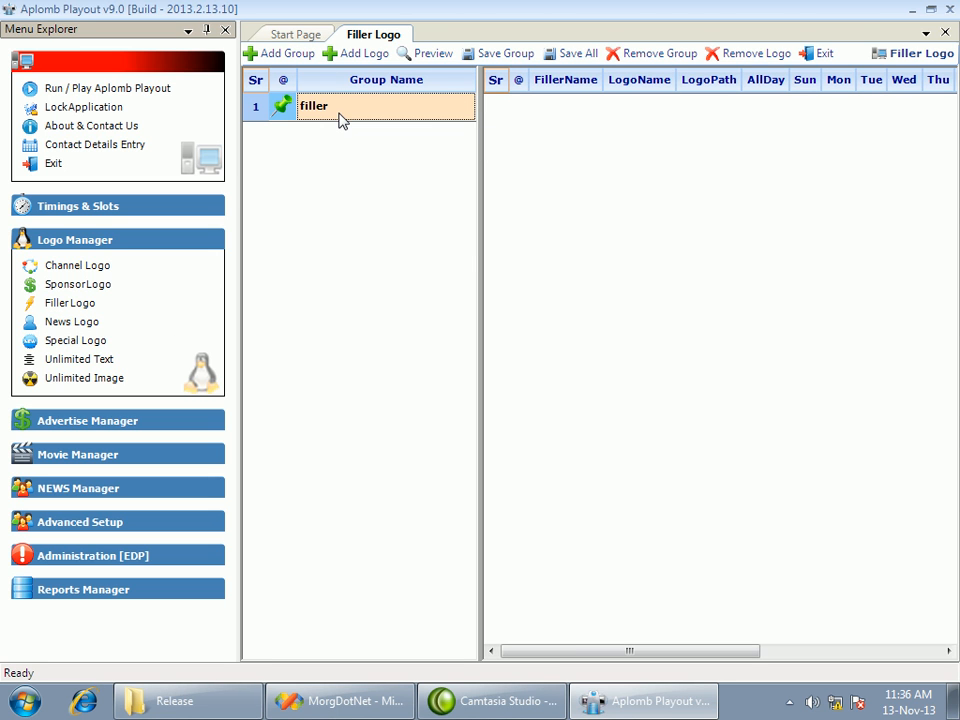
pyautogui.click(379, 54)
pyautogui.click(568, 106)
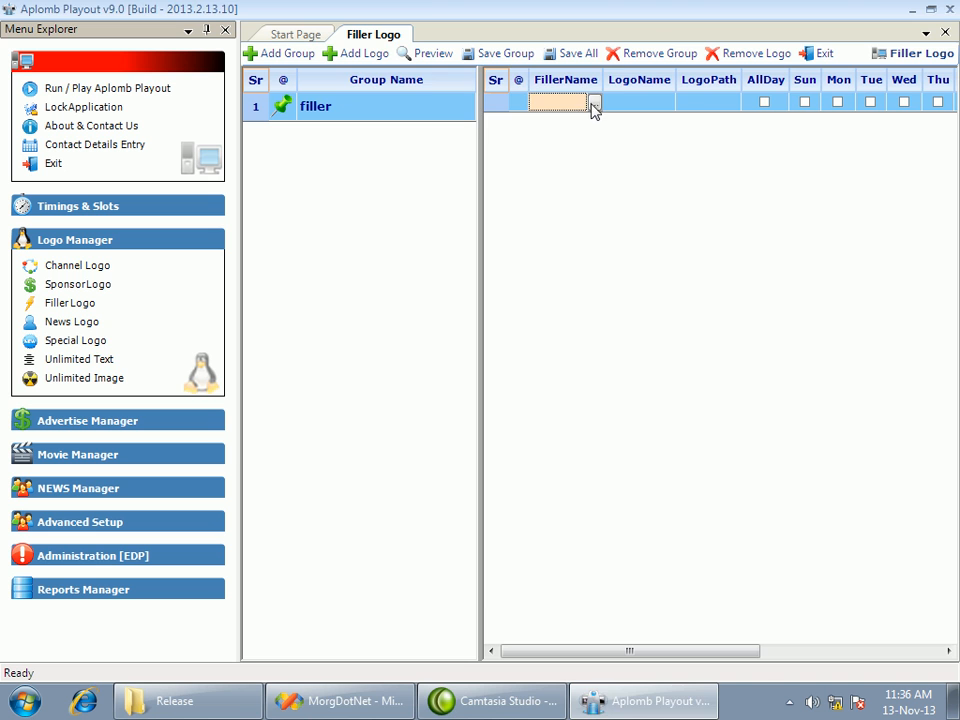
pyautogui.click(594, 104)
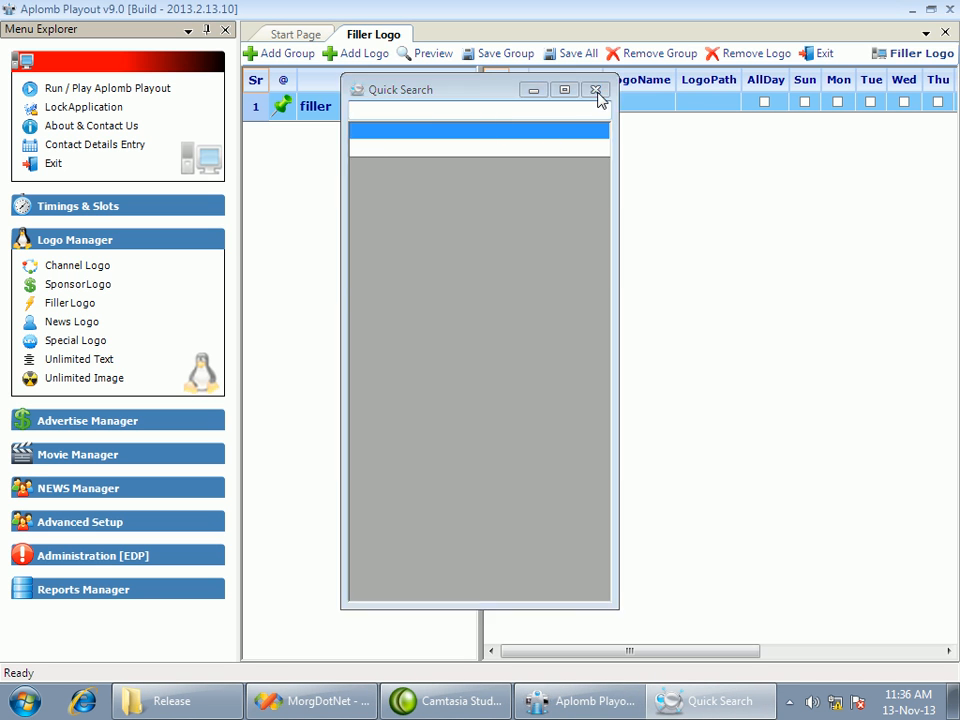
pyautogui.click(596, 91)
pyautogui.click(808, 53)
# In the filler time slots, name the 06:00 slot morning and the 12:00 slot afternoon, and leave the page
pyautogui.click(88, 207)
pyautogui.click(70, 270)
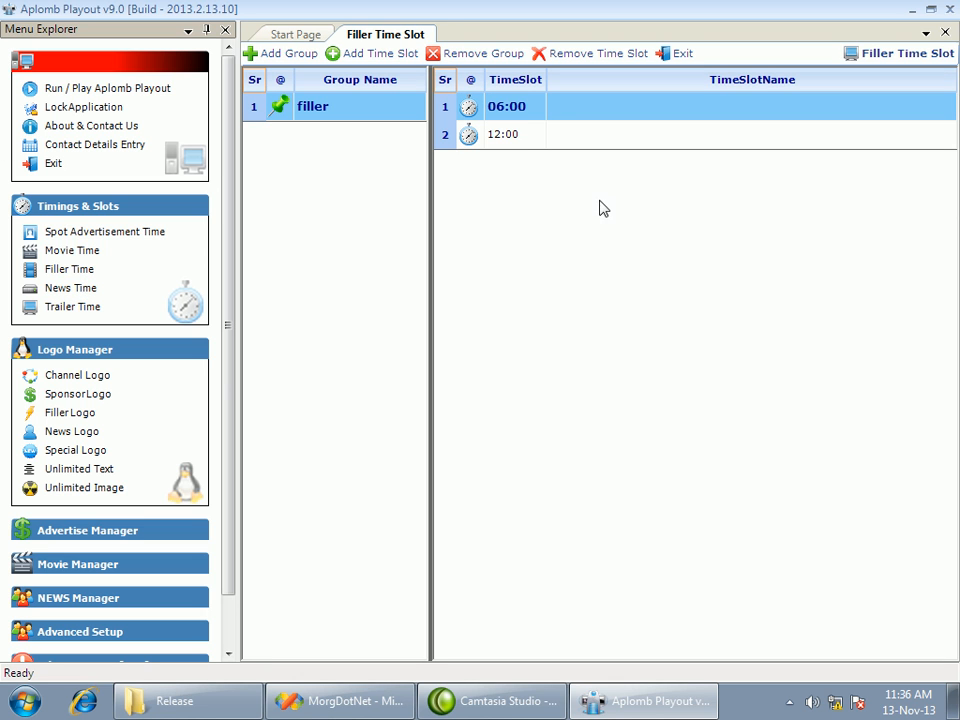
pyautogui.click(564, 117)
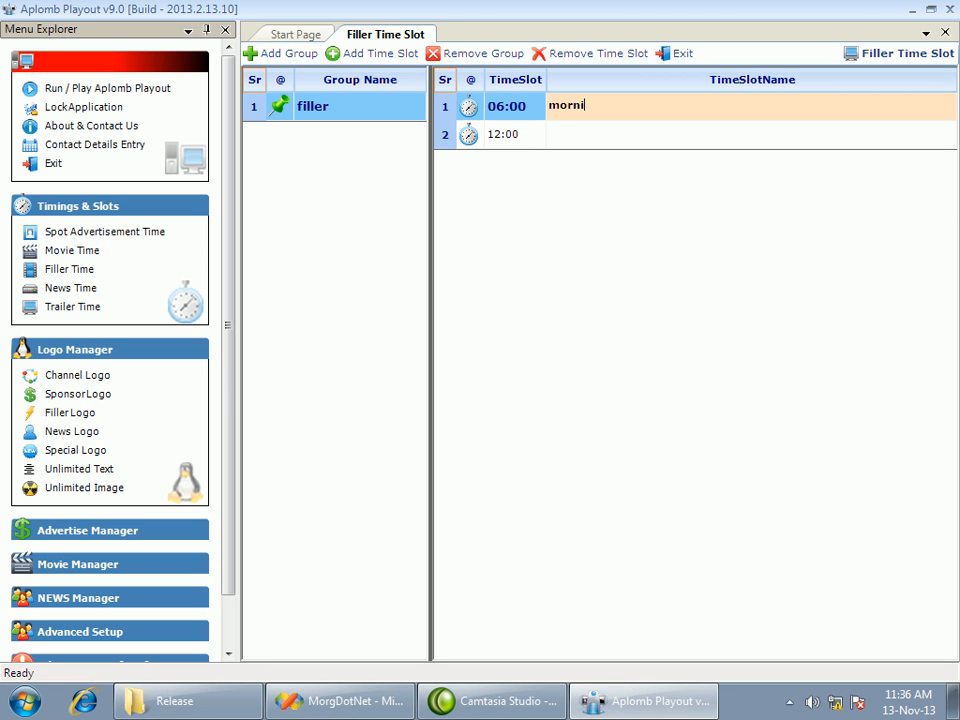
pyautogui.click(608, 137)
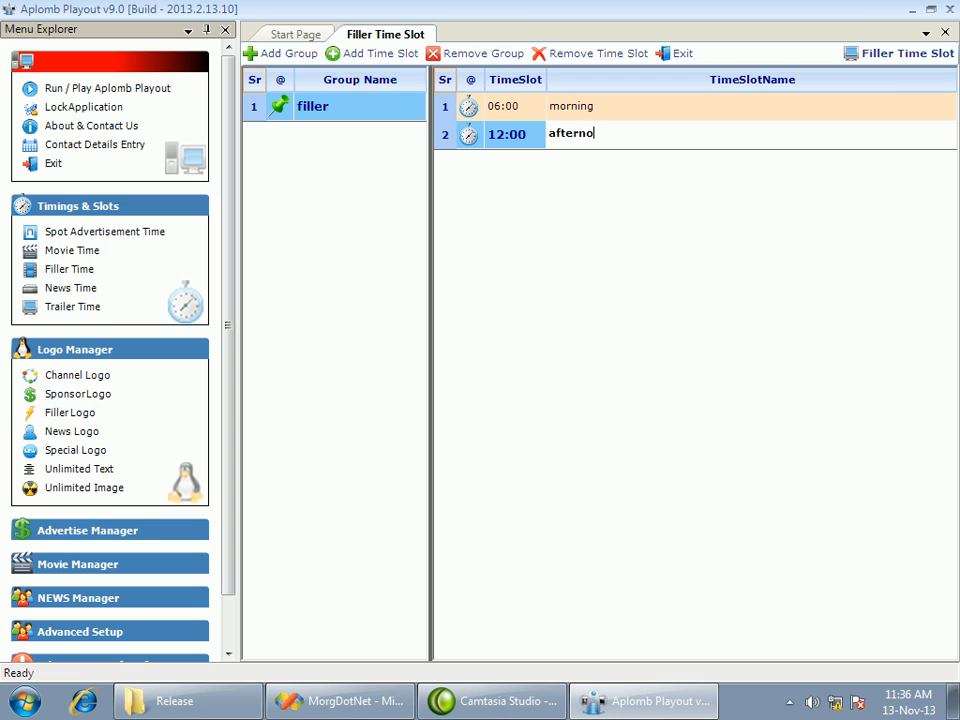
pyautogui.write('afternoon')
pyautogui.press('Return')
pyautogui.click(606, 117)
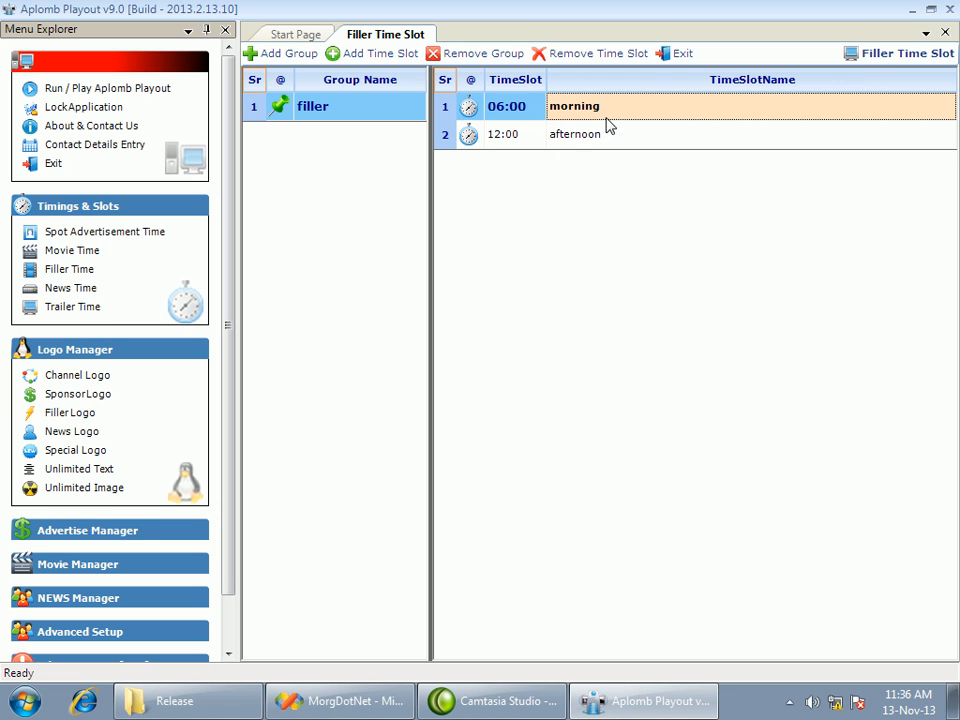
pyautogui.click(680, 55)
# Add a filler logo entry to the filler group and assign it to the 06:00 - morning slot
pyautogui.click(74, 413)
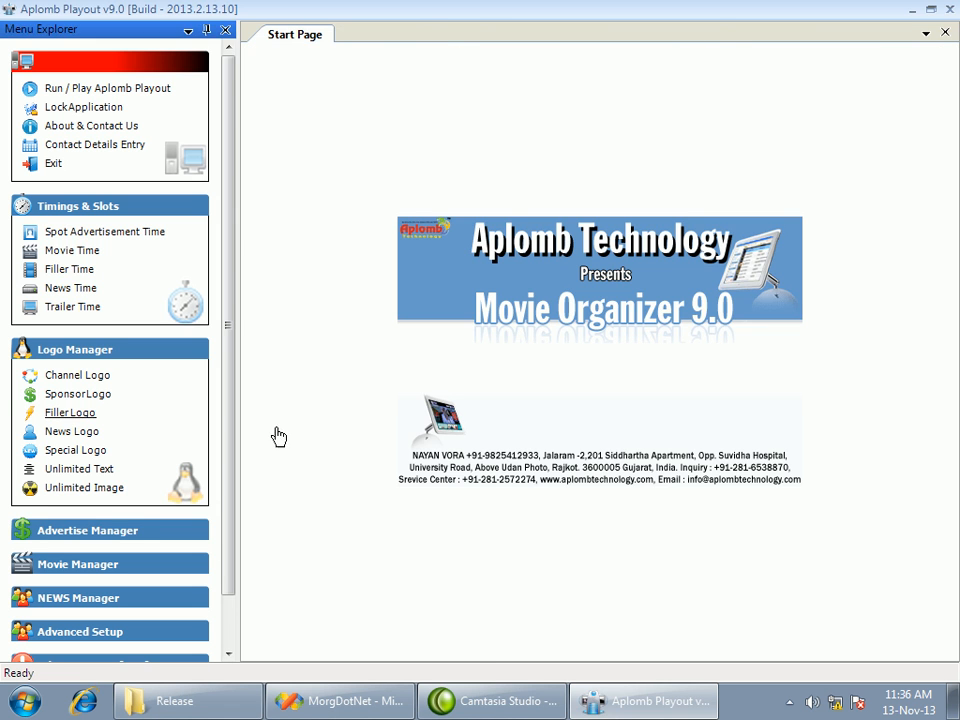
pyautogui.click(358, 54)
pyautogui.click(582, 101)
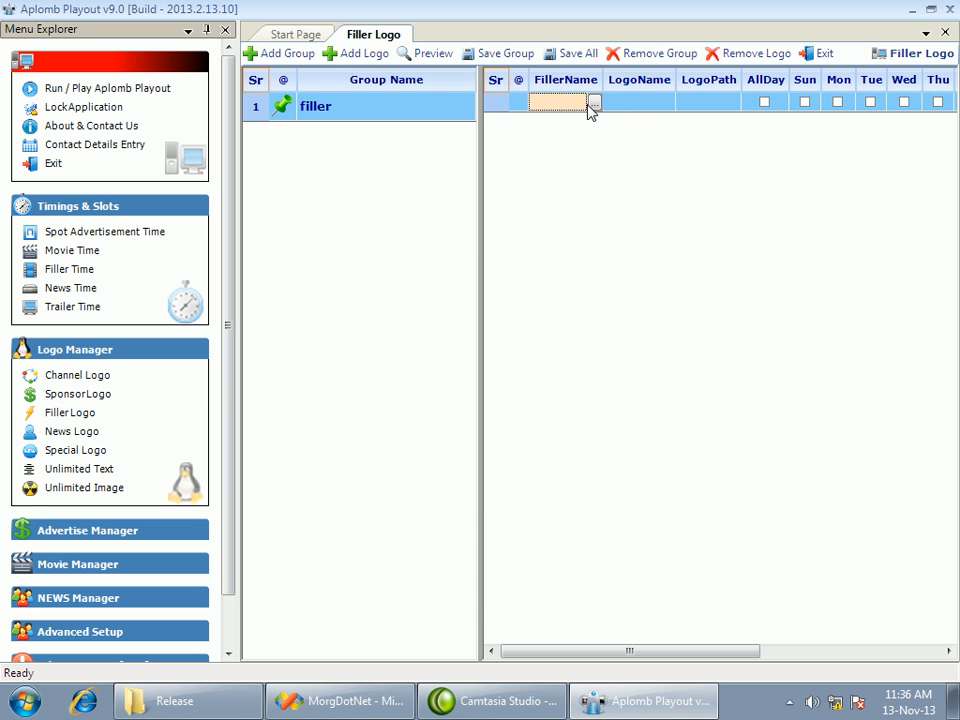
pyautogui.click(599, 104)
pyautogui.doubleClick(431, 131)
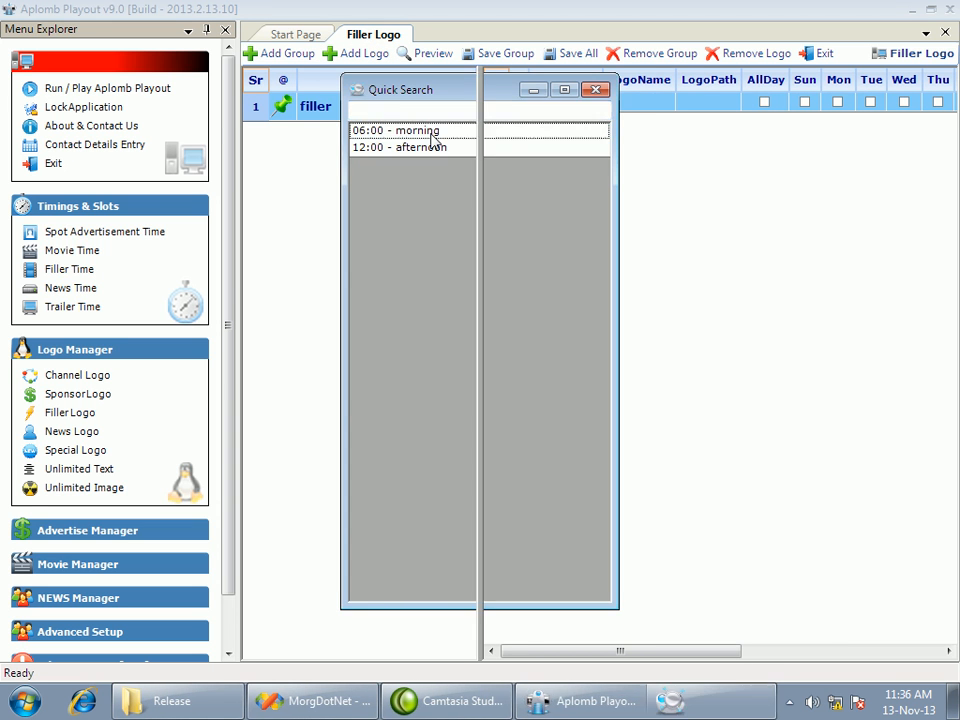
# Choose the Filler Logo.GIF picture from the D:\Logo\Logo folder as the morning slot's logo
pyautogui.click(730, 108)
pyautogui.click(727, 107)
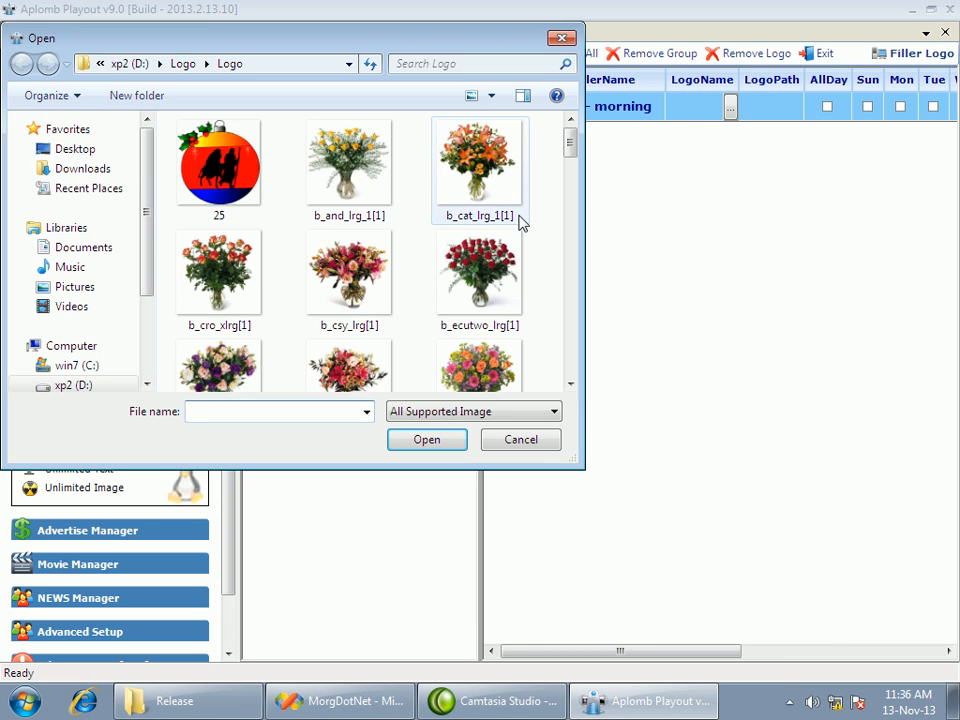
pyautogui.moveTo(566, 143); pyautogui.dragTo(571, 246)
pyautogui.click(475, 262)
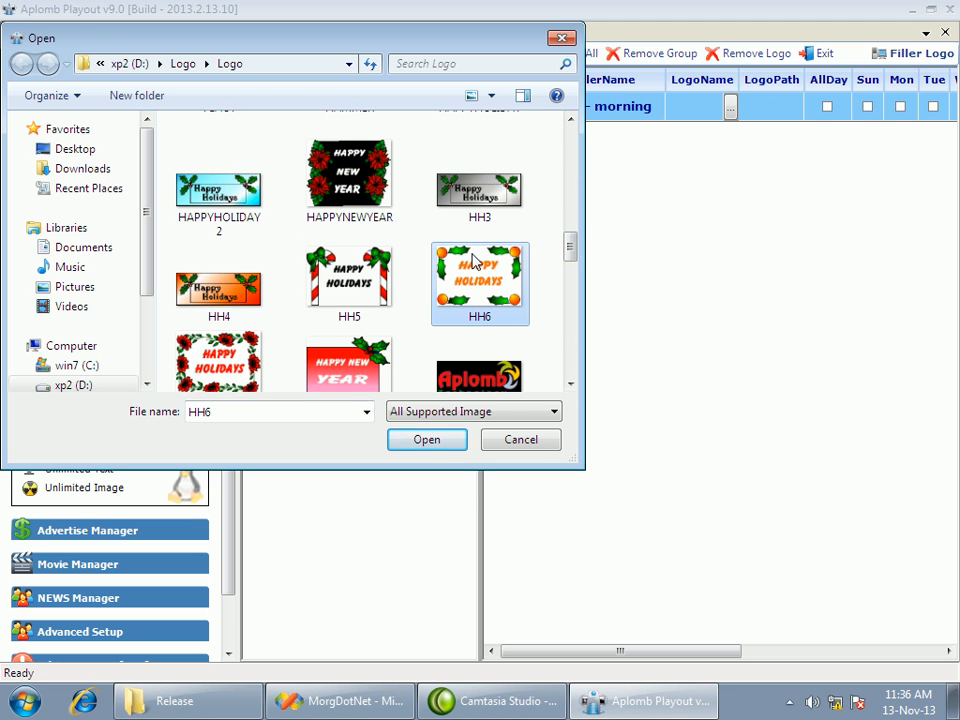
pyautogui.press('f')
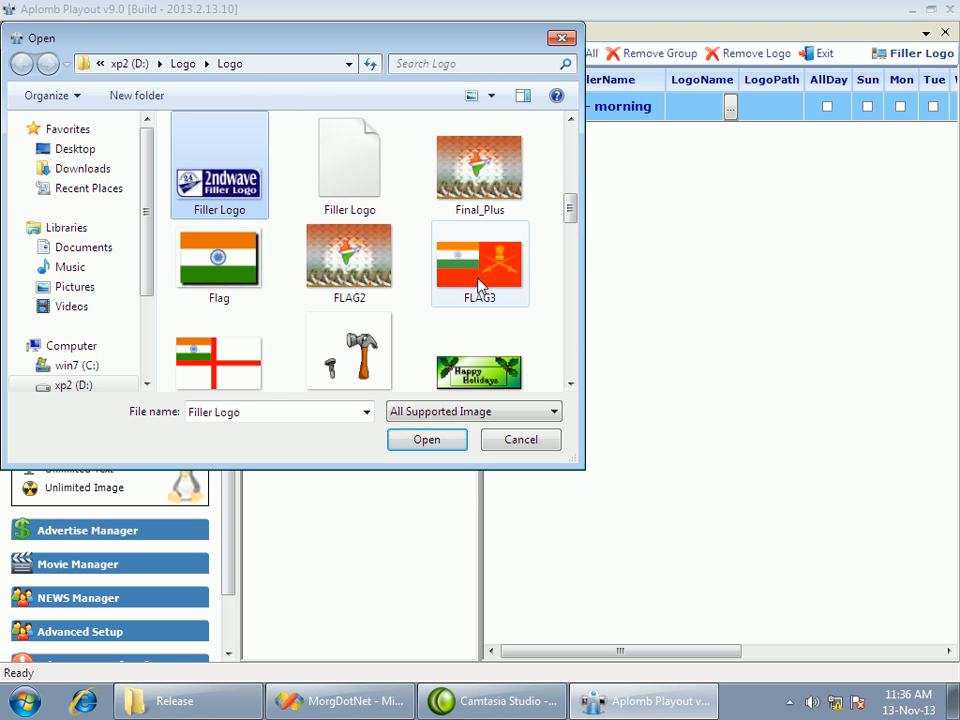
pyautogui.click(462, 446)
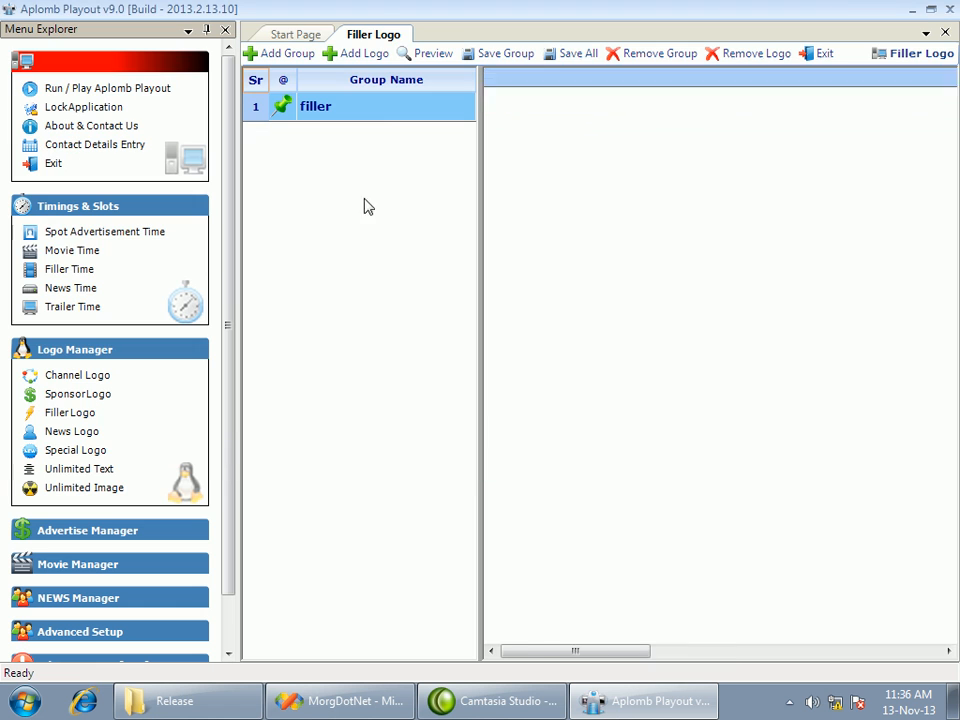
# Set the morning slot's filler logo to show on all days
pyautogui.moveTo(559, 651); pyautogui.dragTo(649, 652)
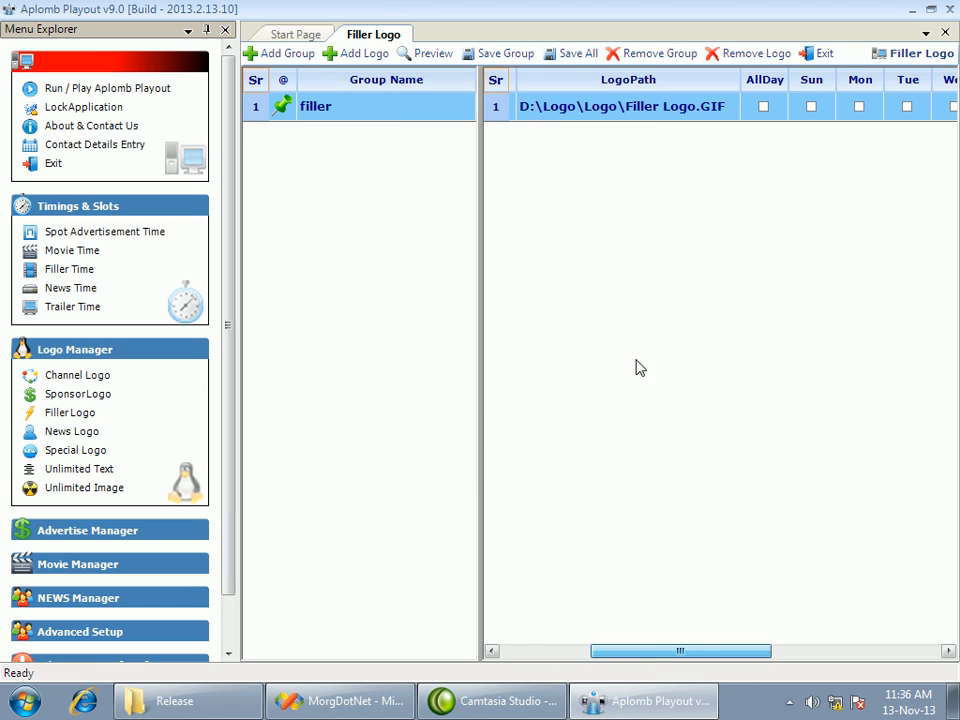
pyautogui.moveTo(743, 648)
pyautogui.mouseDown()
pyautogui.moveTo(922, 656)
pyautogui.moveTo(749, 650)
pyautogui.mouseUp()
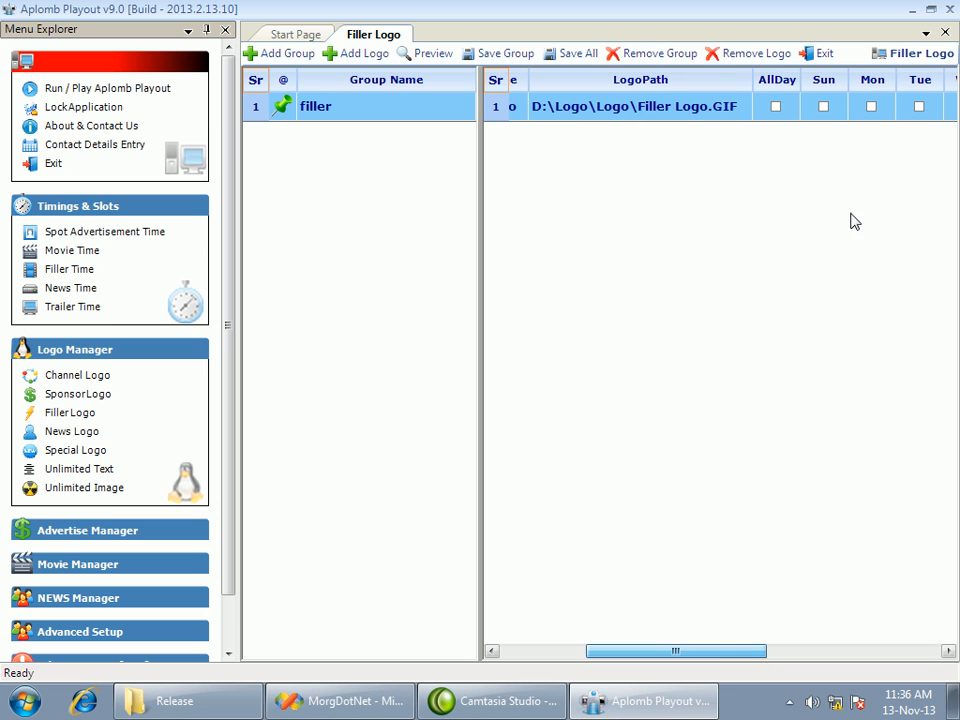
pyautogui.click(777, 107)
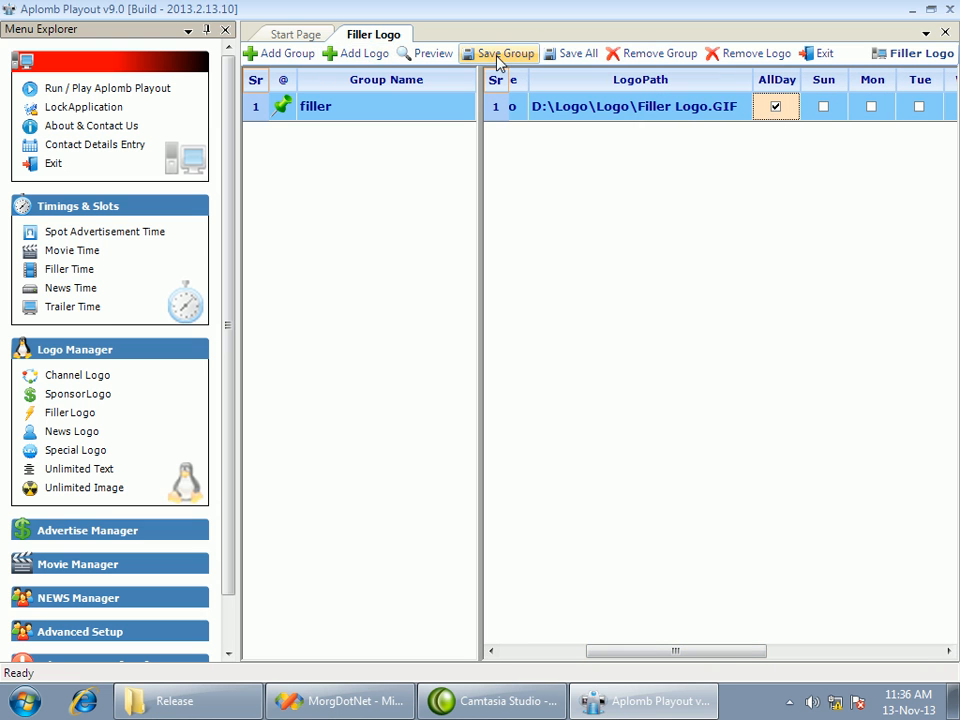
# In the logo preview, move the filler logo near the lower-right corner, stretch it taller and apply the placement
pyautogui.click(435, 56)
pyautogui.moveTo(414, 357); pyautogui.dragTo(888, 531)
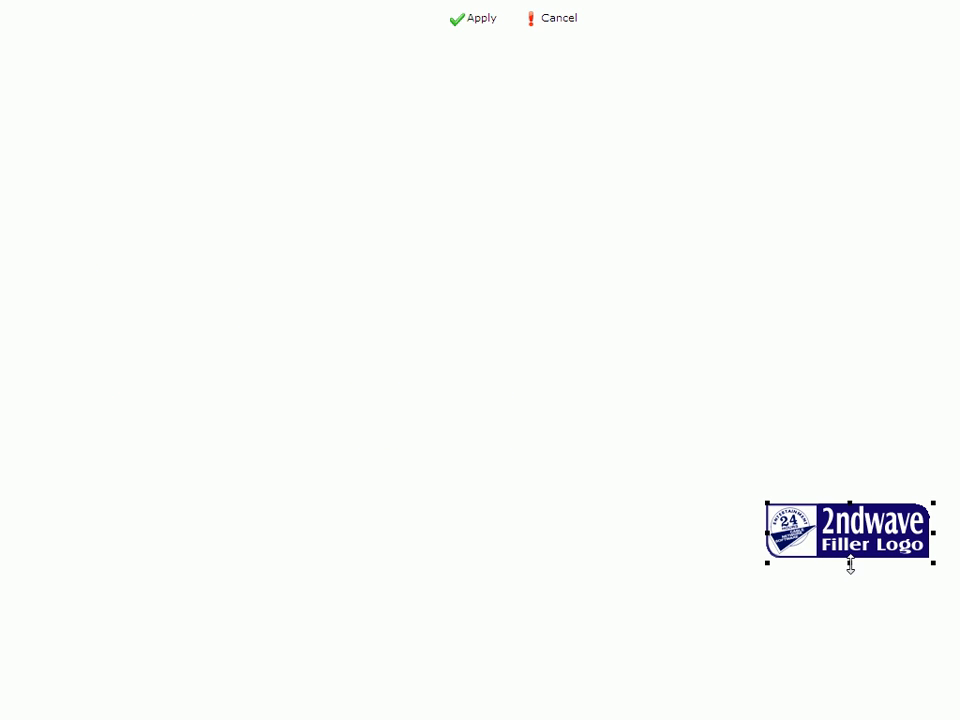
pyautogui.moveTo(850, 589); pyautogui.dragTo(848, 589)
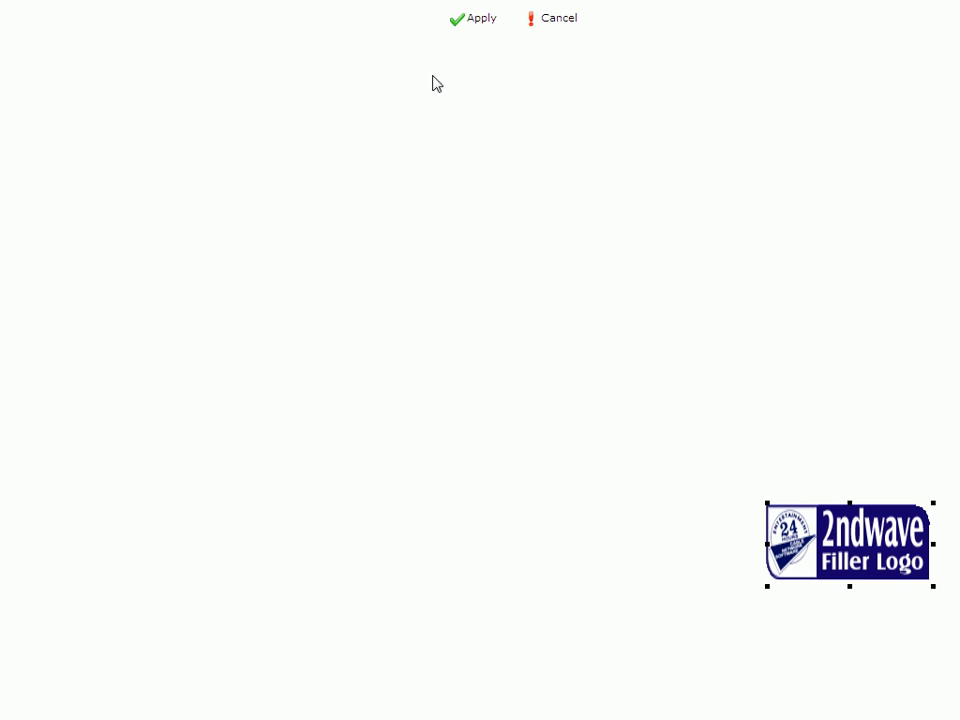
pyautogui.click(474, 20)
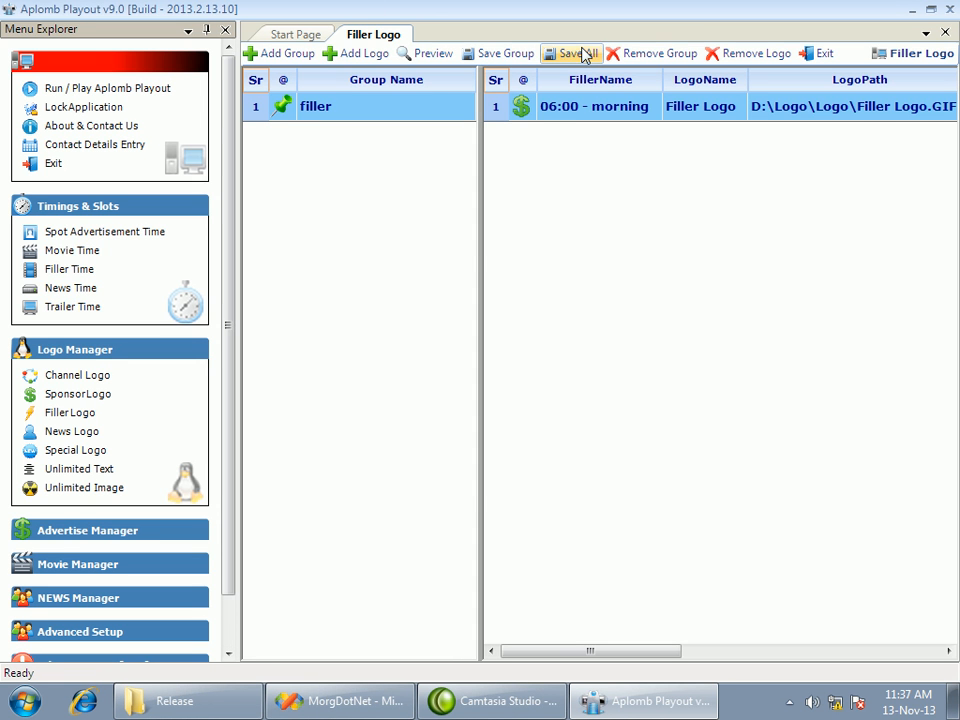
# Add a second filler logo entry and assign it to the 12:00 - afternoon slot
pyautogui.click(365, 55)
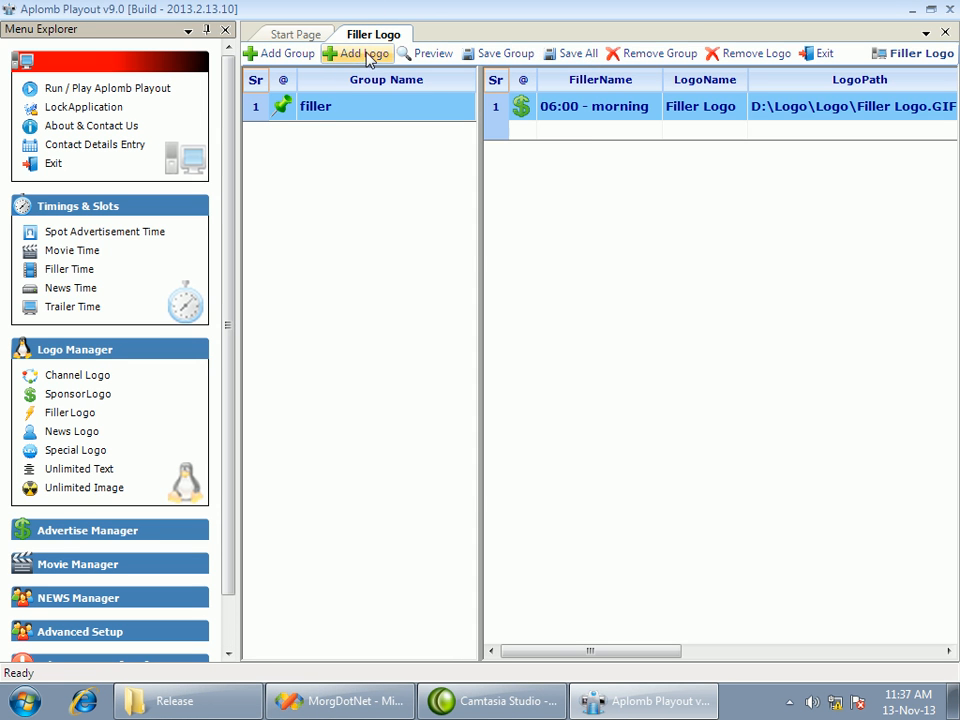
pyautogui.click(590, 132)
pyautogui.click(654, 131)
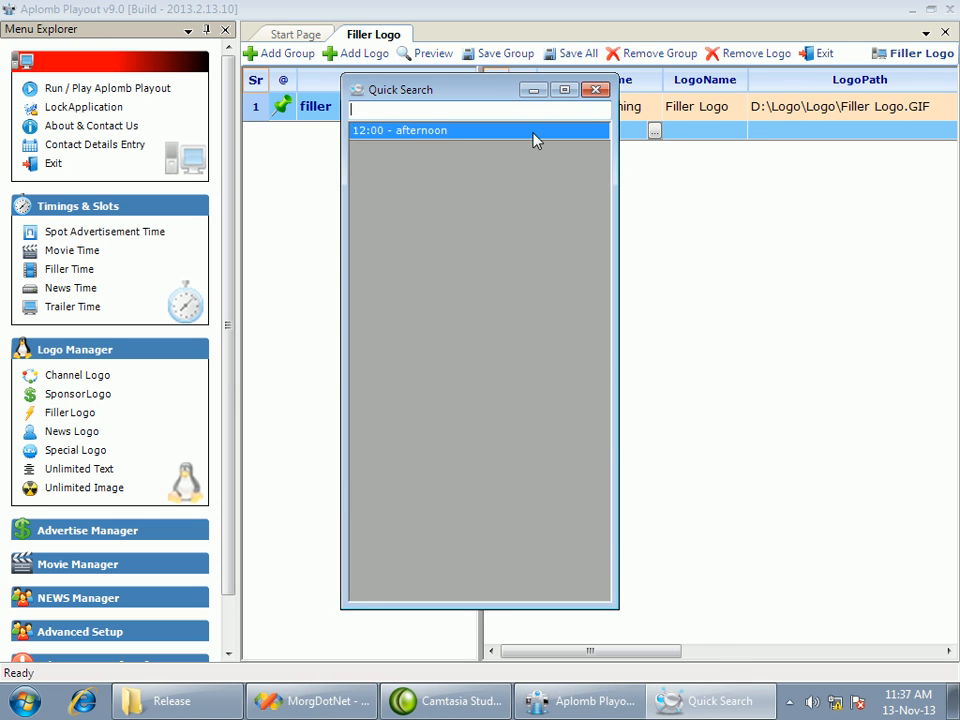
pyautogui.doubleClick(454, 135)
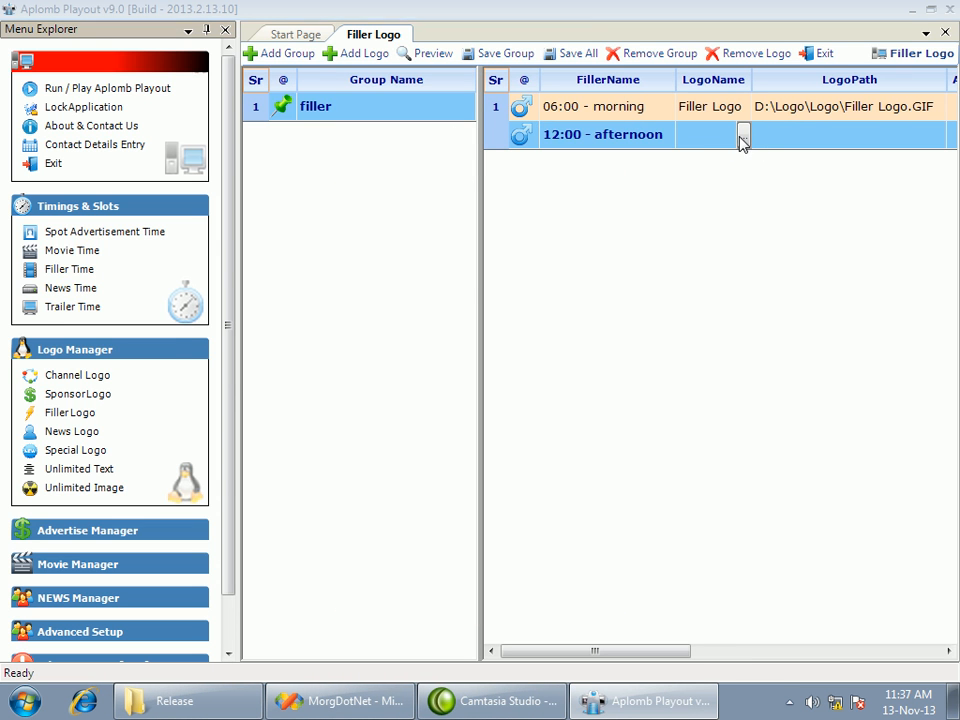
# Choose the delivery_man_delivering_md_wht picture from the D:\Logo\Logo folder as the afternoon slot's logo
pyautogui.click(743, 136)
pyautogui.click(480, 290)
pyautogui.scroll(-5, 500, 248)
pyautogui.click(480, 318)
pyautogui.click(440, 446)
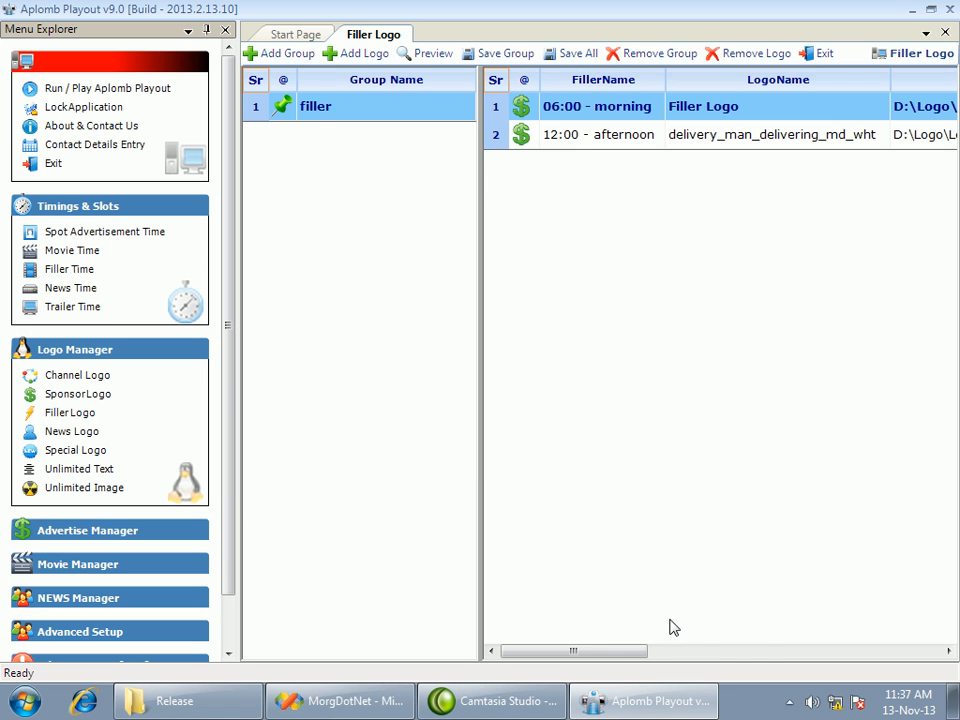
# Schedule the afternoon slot's filler logo for Sunday, stretch it wider in the logo preview and apply the placement, closing the filler logos
pyautogui.moveTo(610, 651); pyautogui.dragTo(798, 651)
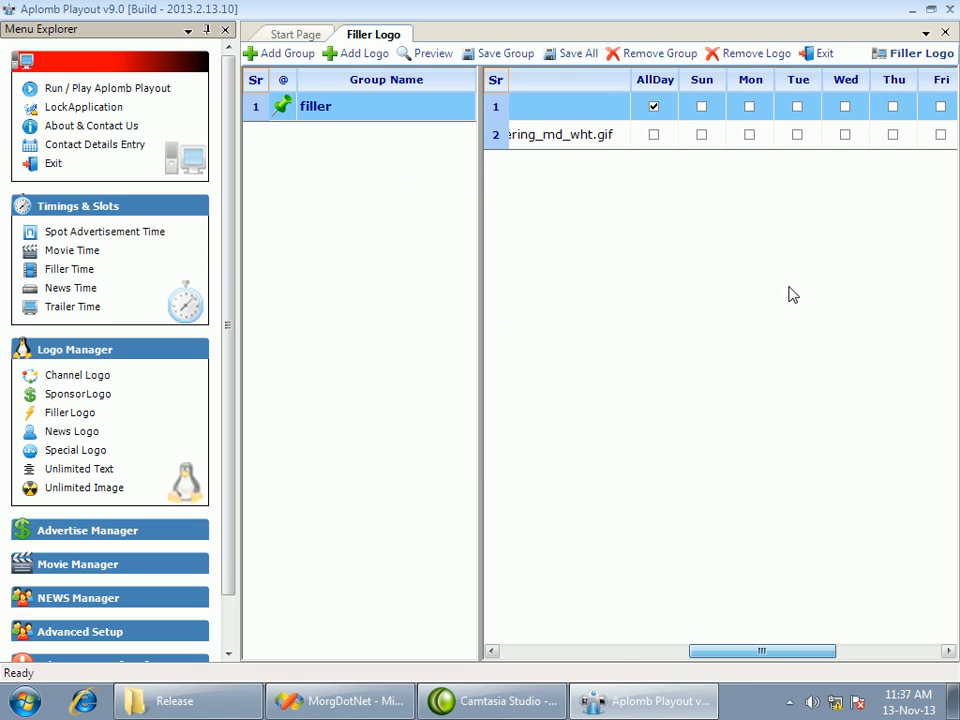
pyautogui.click(701, 135)
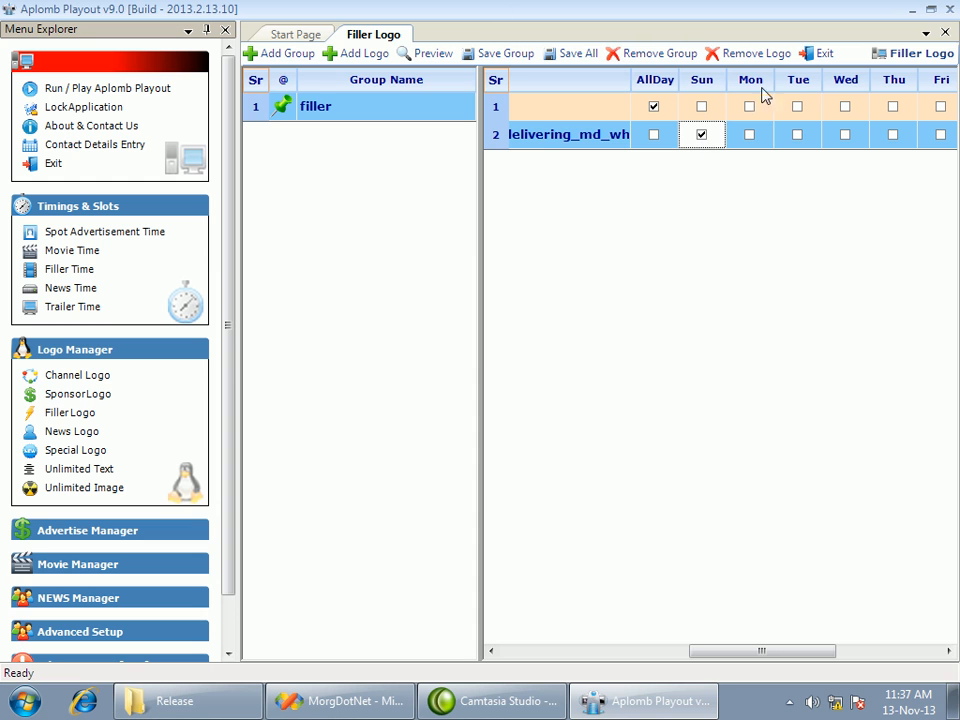
pyautogui.click(424, 53)
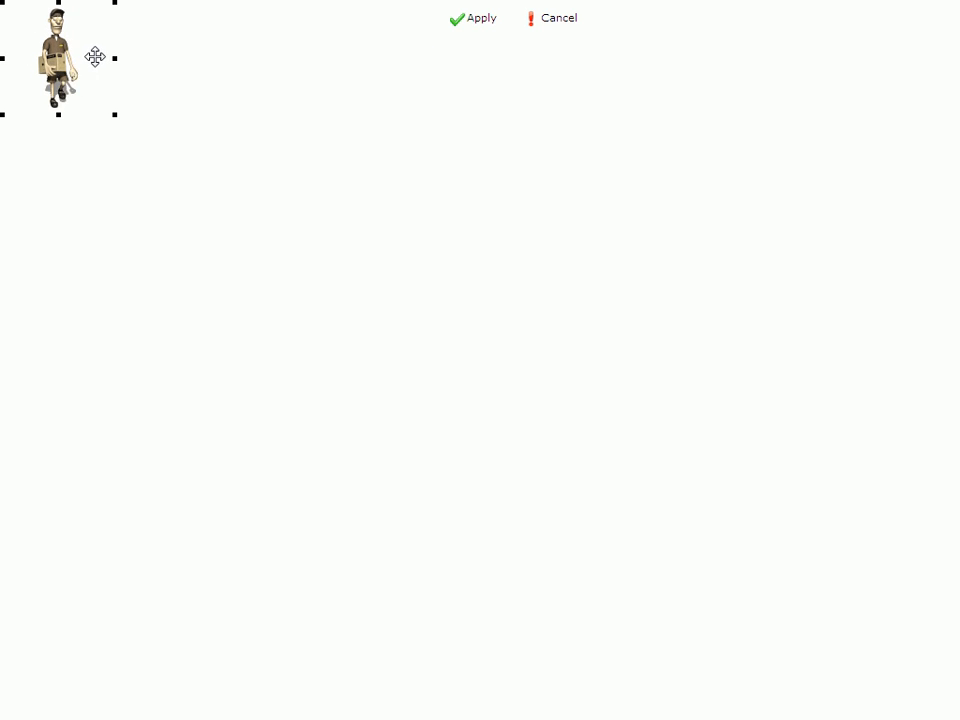
pyautogui.moveTo(114, 59); pyautogui.dragTo(246, 60)
pyautogui.click(470, 18)
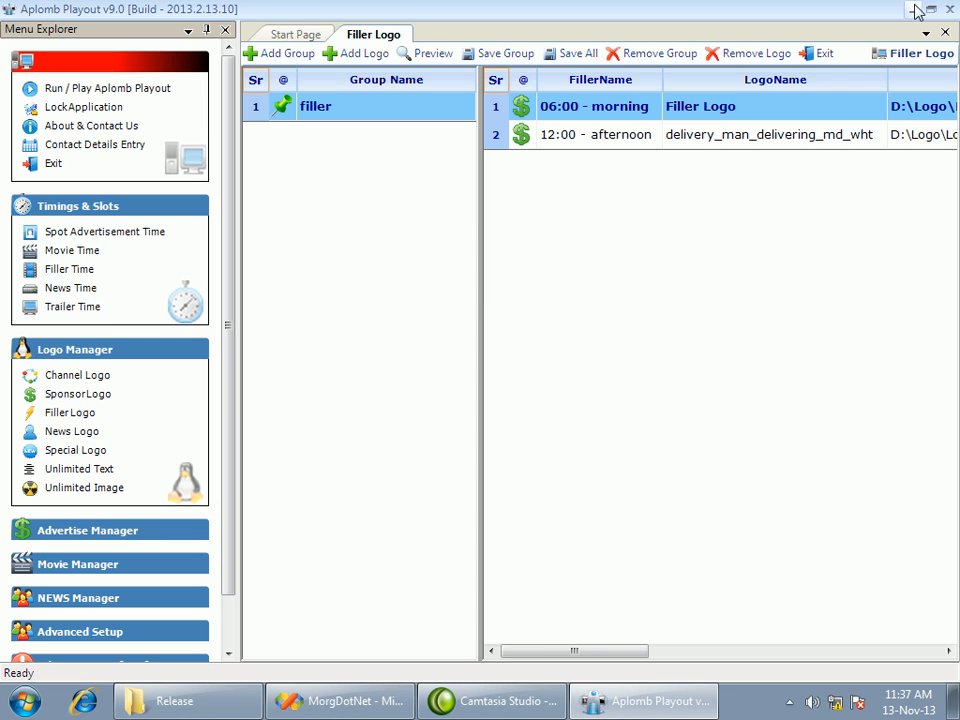
pyautogui.click(821, 54)
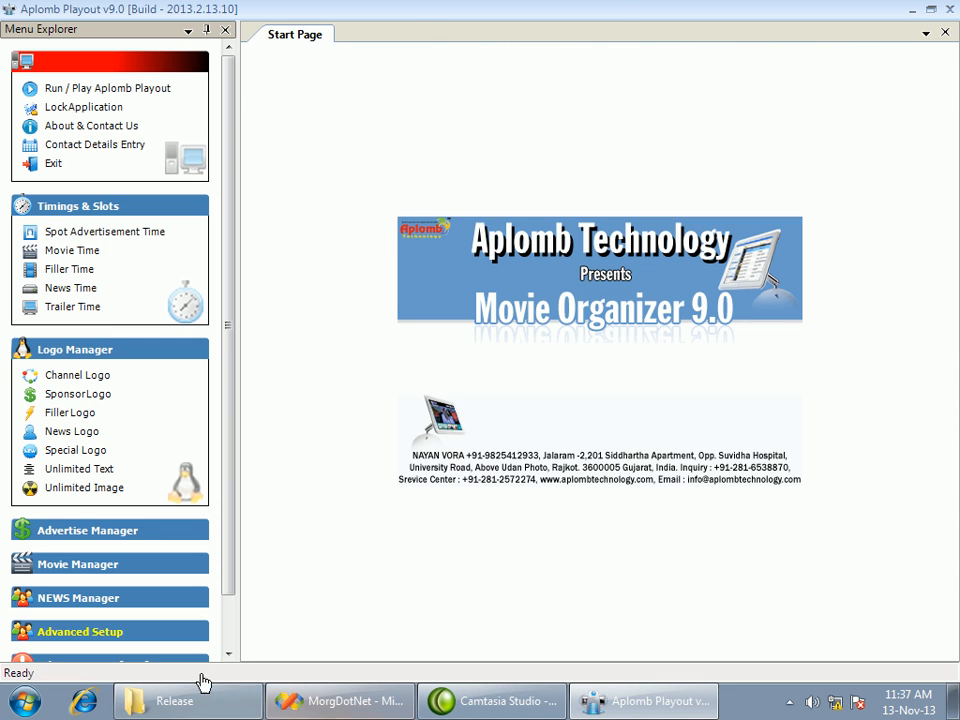
# Open the news logo settings and add a logo group named news
pyautogui.click(80, 430)
pyautogui.click(310, 60)
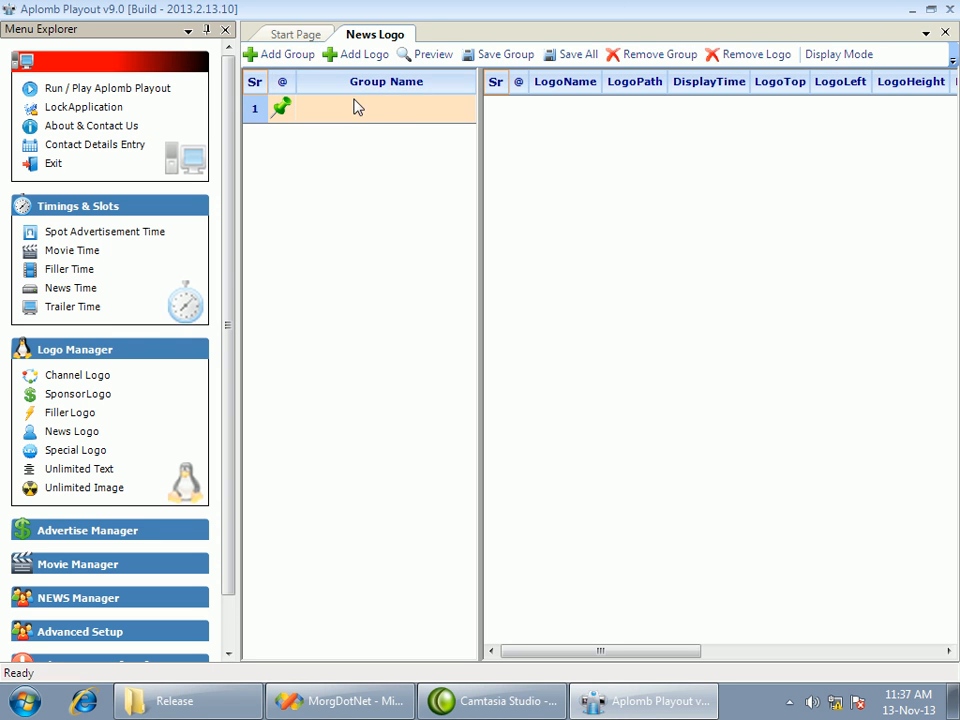
pyautogui.click(322, 114)
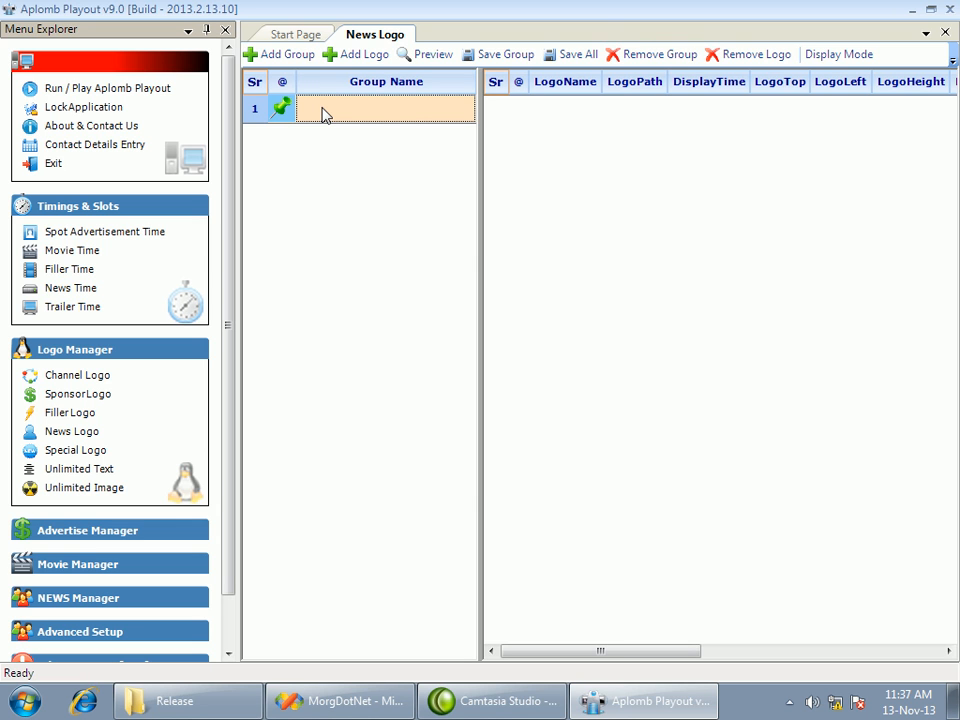
pyautogui.write('news')
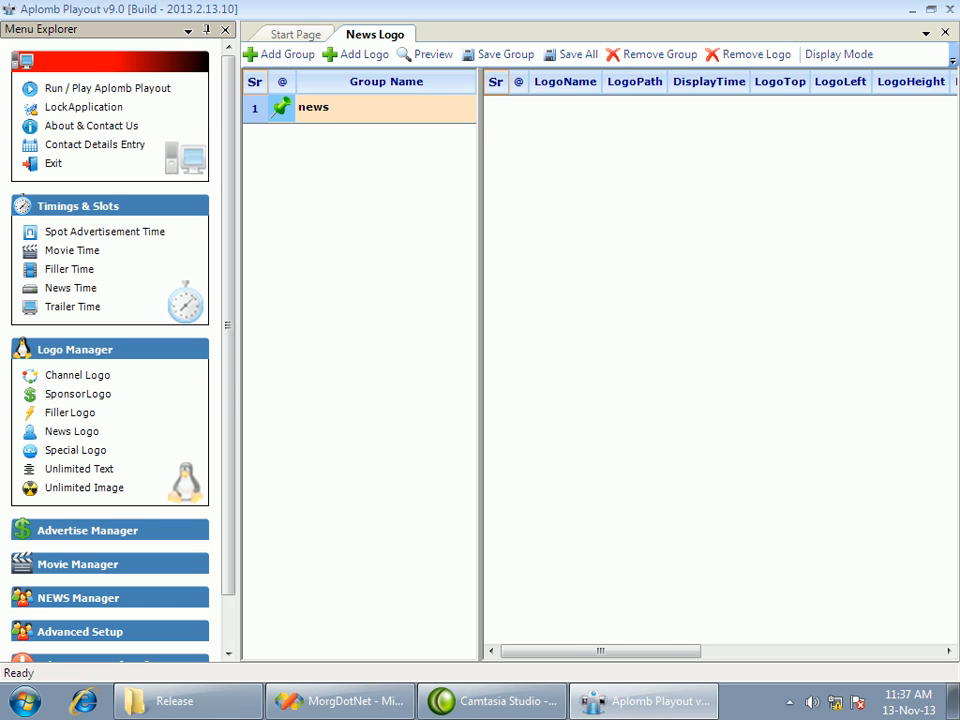
# Add the Flag picture from the D:\Logo\Logo folder to the news group and save all
pyautogui.click(340, 55)
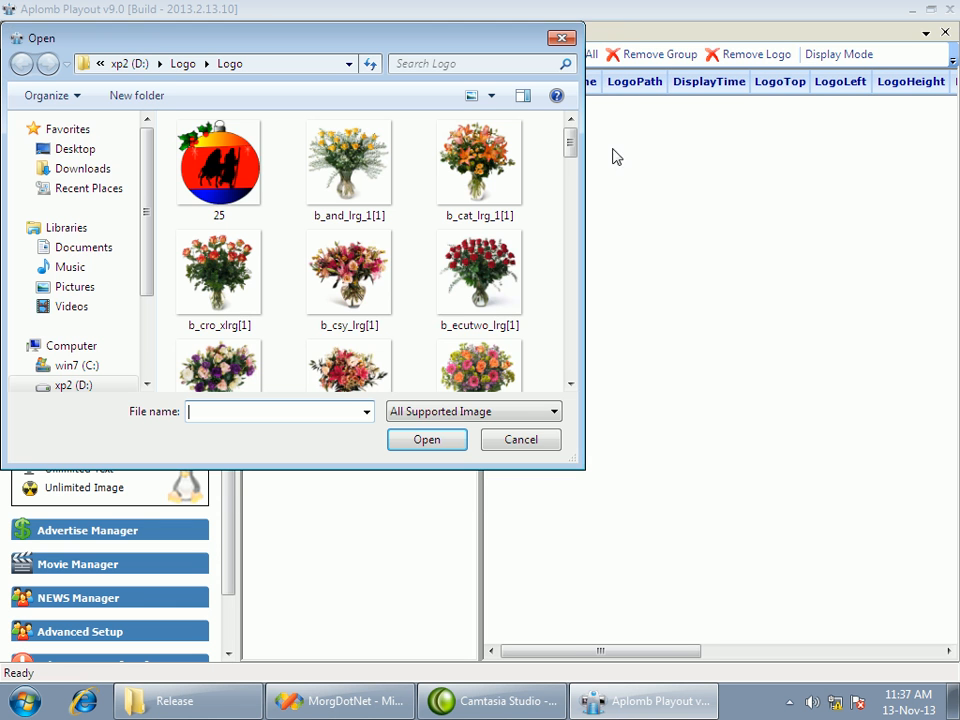
pyautogui.click(479, 272)
pyautogui.scroll(-5, 495, 285)
pyautogui.click(491, 297)
pyautogui.click(219, 345)
pyautogui.click(430, 442)
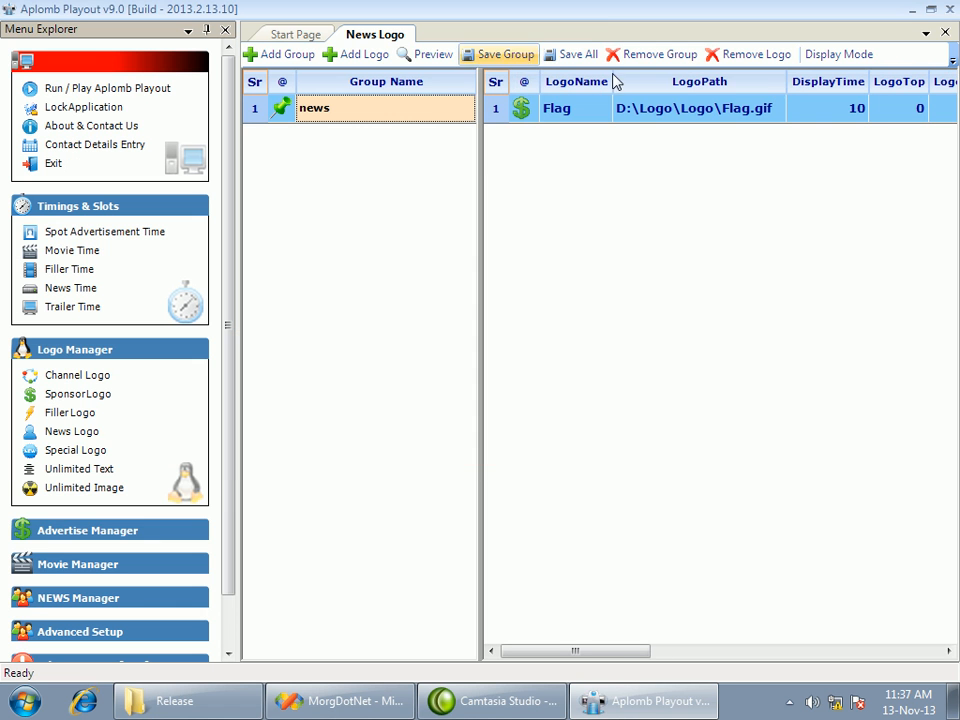
pyautogui.click(566, 55)
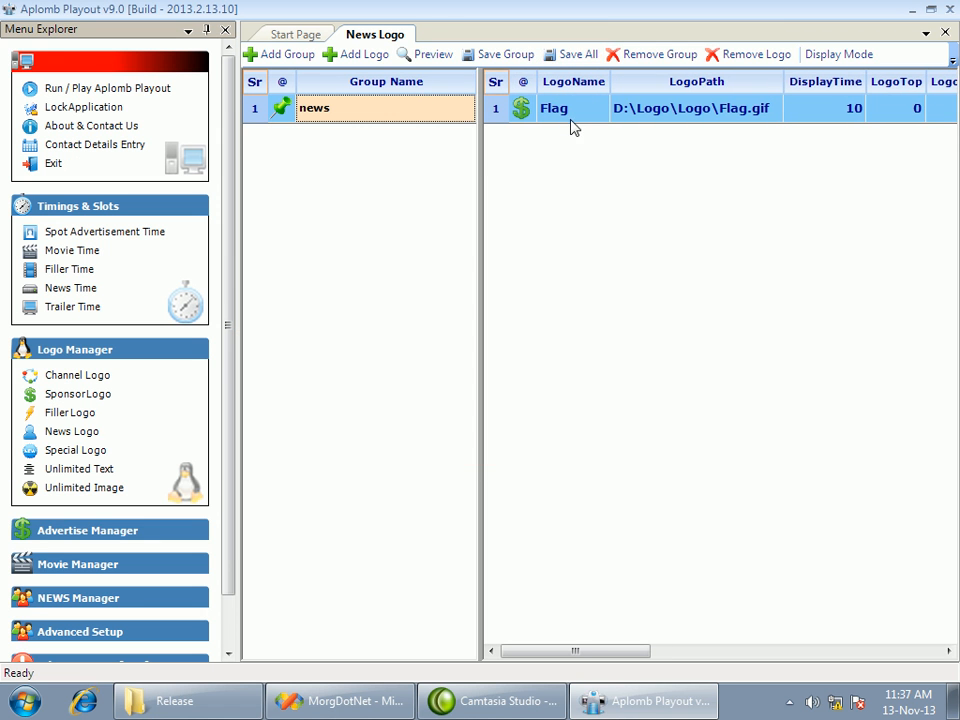
# In the logo preview, move the Flag logo down along the left side, stretch it wider and apply the placement
pyautogui.click(433, 54)
pyautogui.moveTo(115, 40); pyautogui.dragTo(129, 416)
pyautogui.moveTo(200, 446); pyautogui.dragTo(321, 443)
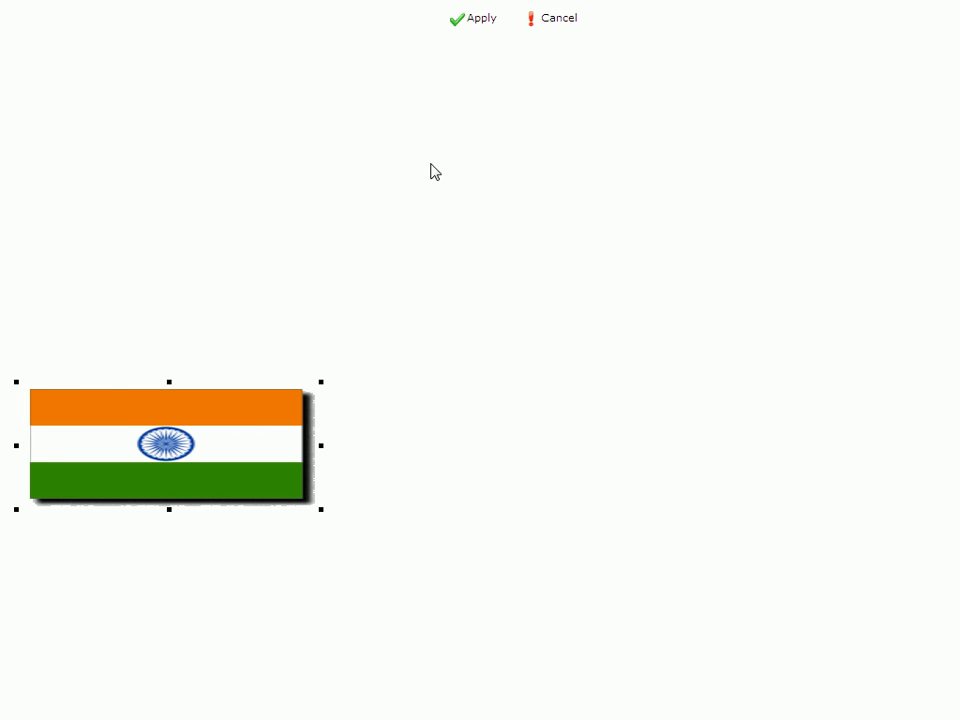
pyautogui.click(477, 24)
# Set the Flag news logo to show on all days, reapply its placement and save all, closing the news logos
pyautogui.moveTo(588, 655); pyautogui.dragTo(790, 653)
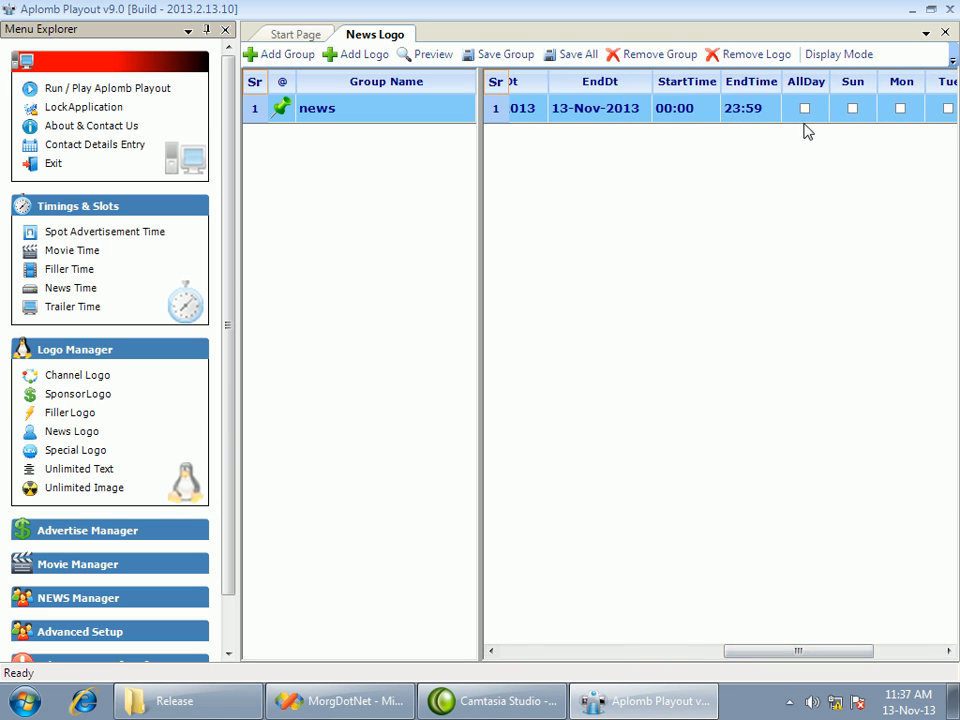
pyautogui.click(439, 59)
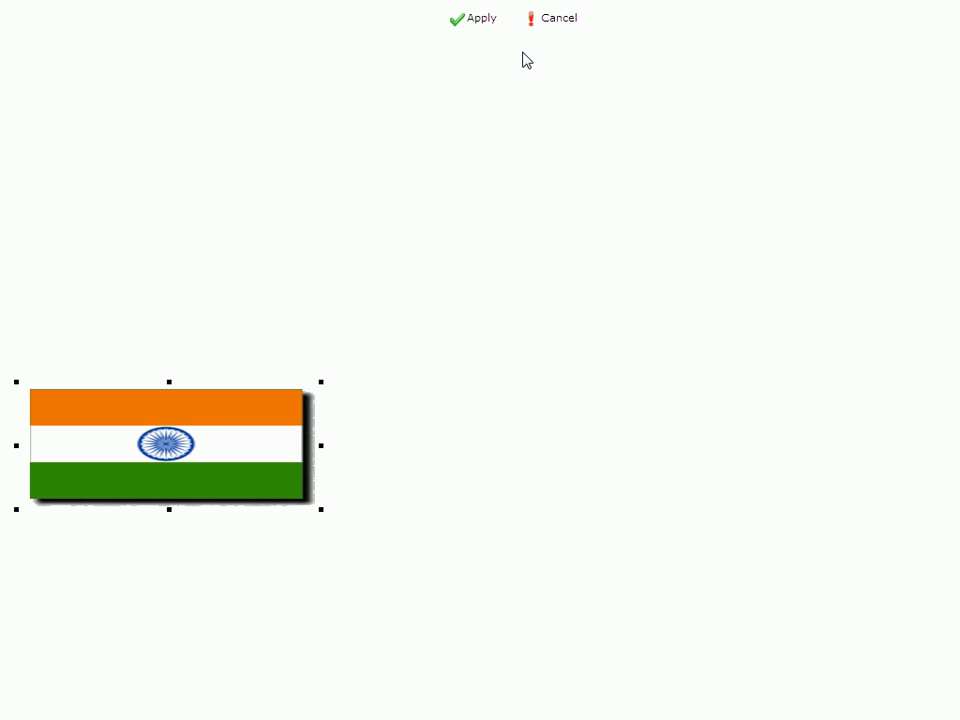
pyautogui.click(456, 24)
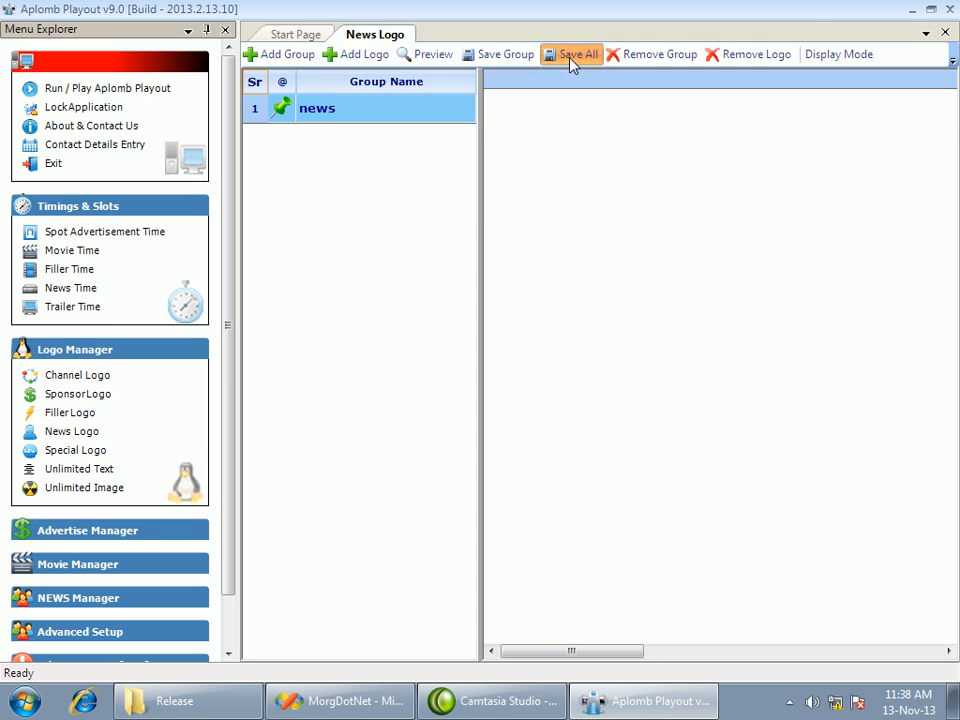
pyautogui.click(945, 32)
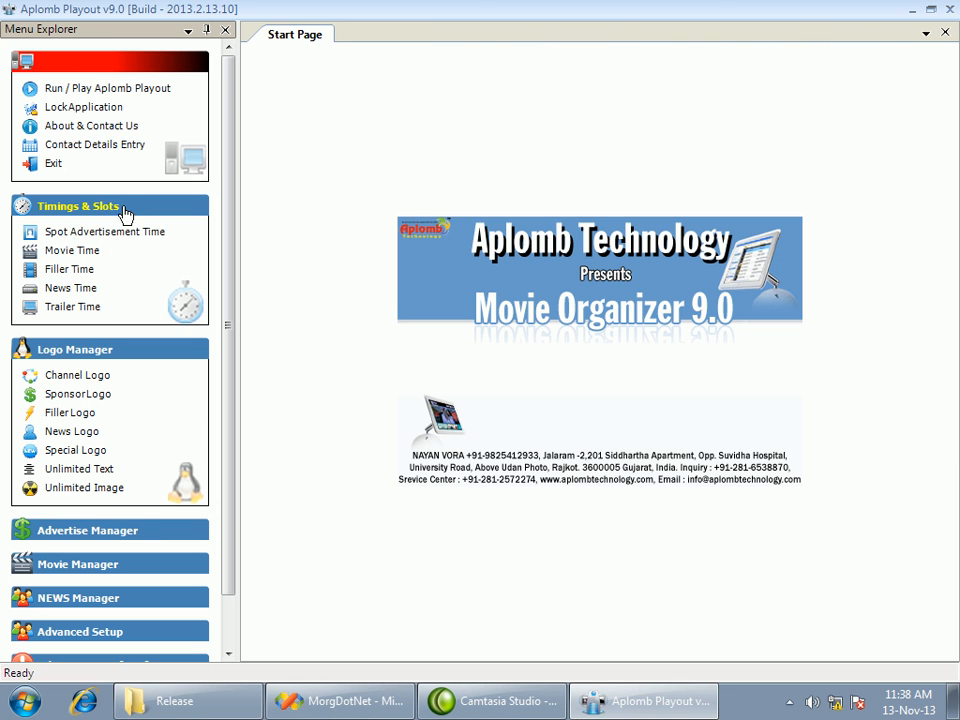
# Open the special logo settings and add a logo group named special
pyautogui.click(76, 451)
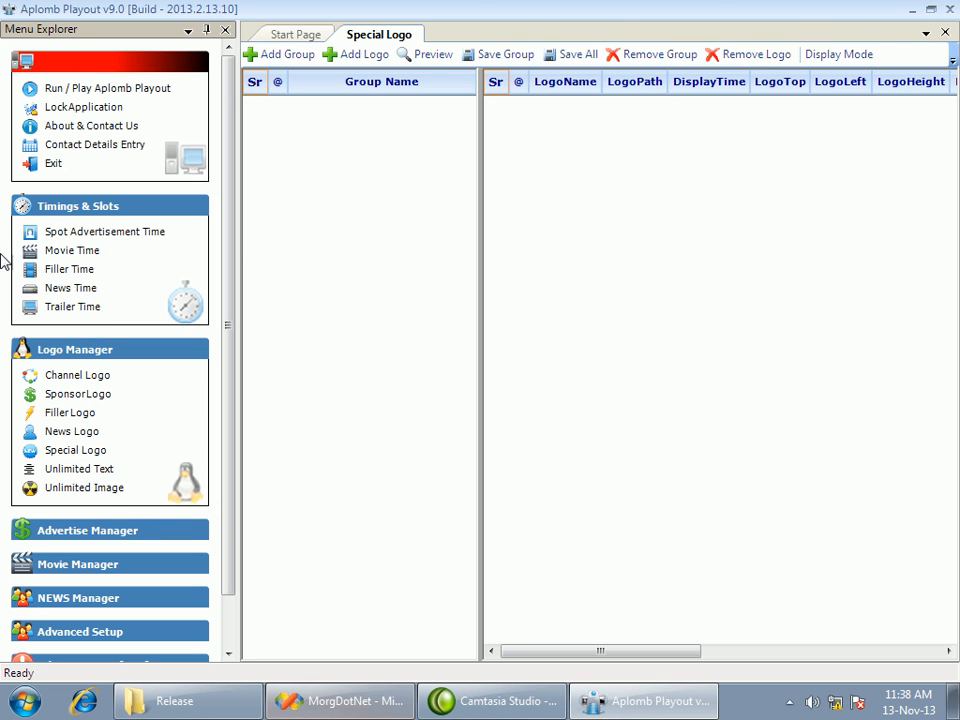
pyautogui.click(278, 54)
pyautogui.write('specia')
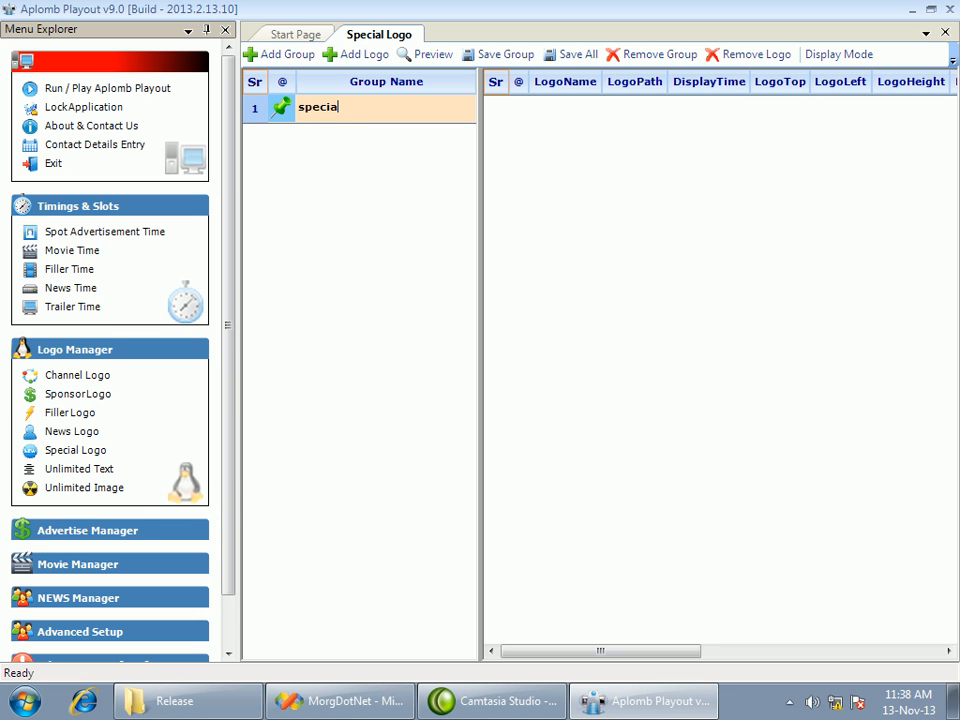
pyautogui.write('l')
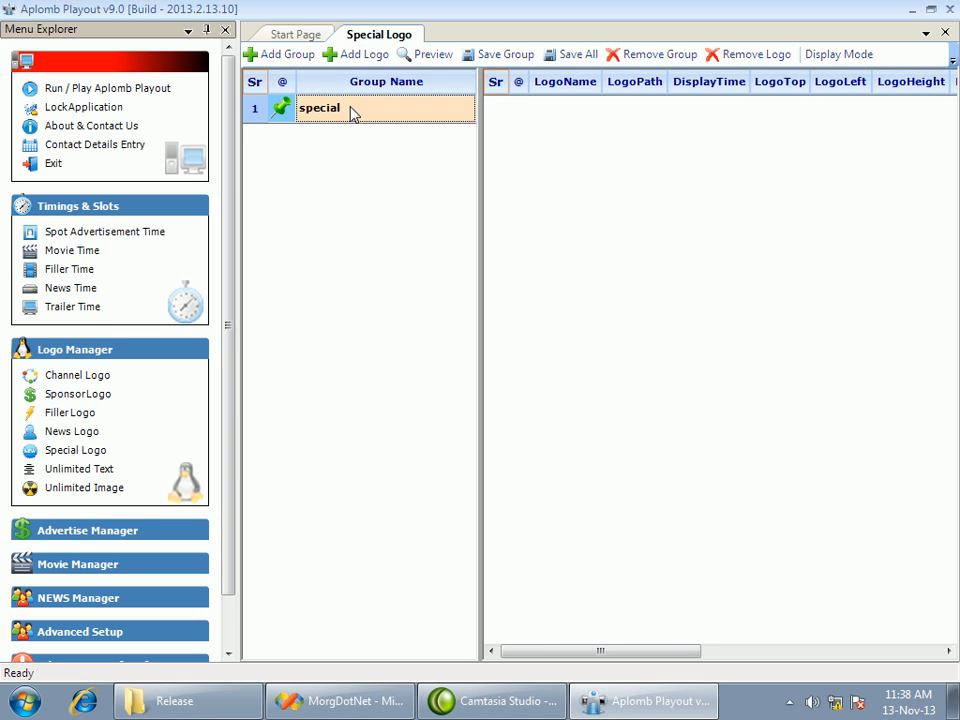
# Add the b_csy_lrg[1] flower picture from the D:\Logo\Logo folder to the special group
pyautogui.click(356, 54)
pyautogui.click(385, 200)
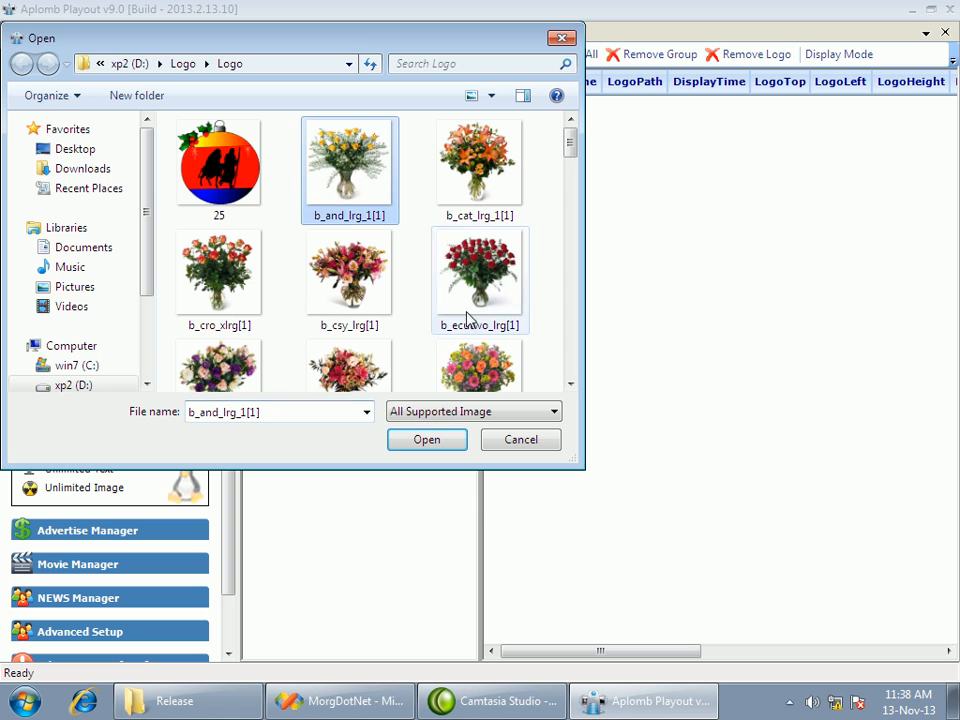
pyautogui.click(360, 313)
pyautogui.click(450, 439)
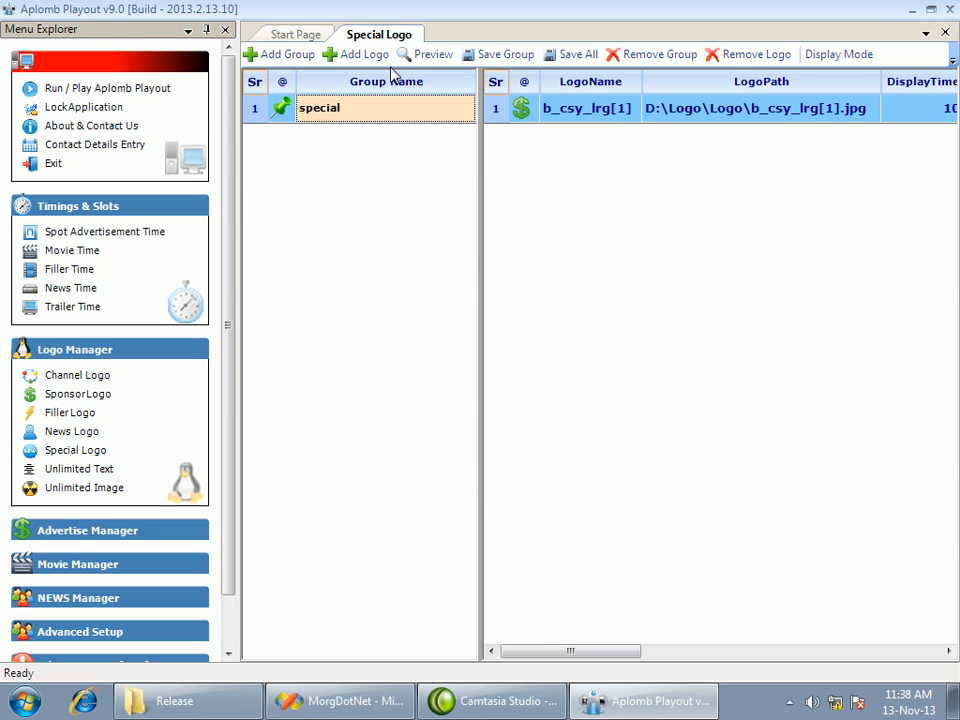
# Add the FLAG2 picture from the D:\Logo\Logo folder as the special group's second logo
pyautogui.click(356, 54)
pyautogui.click(484, 300)
pyautogui.scroll(-5, 487, 318)
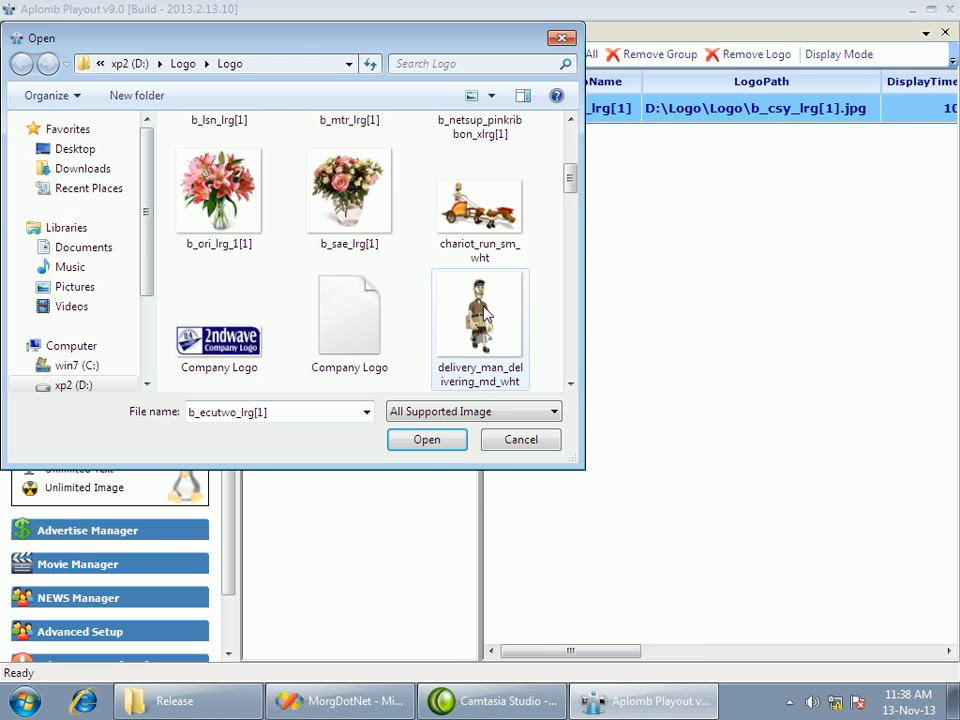
pyautogui.click(369, 317)
pyautogui.scroll(-3, 345, 345)
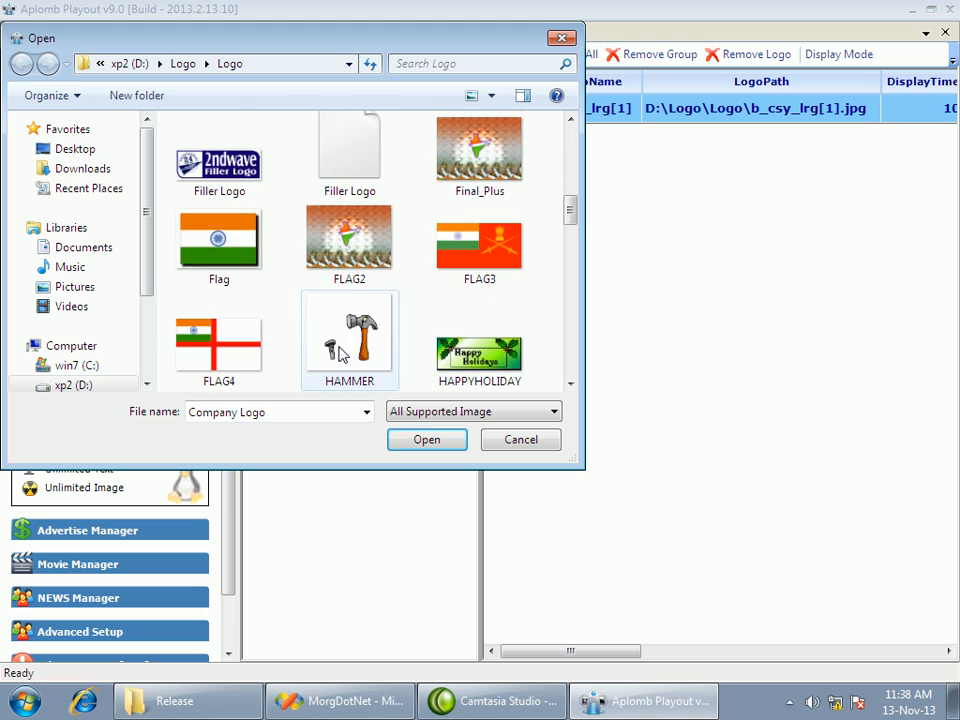
pyautogui.click(349, 240)
pyautogui.click(411, 439)
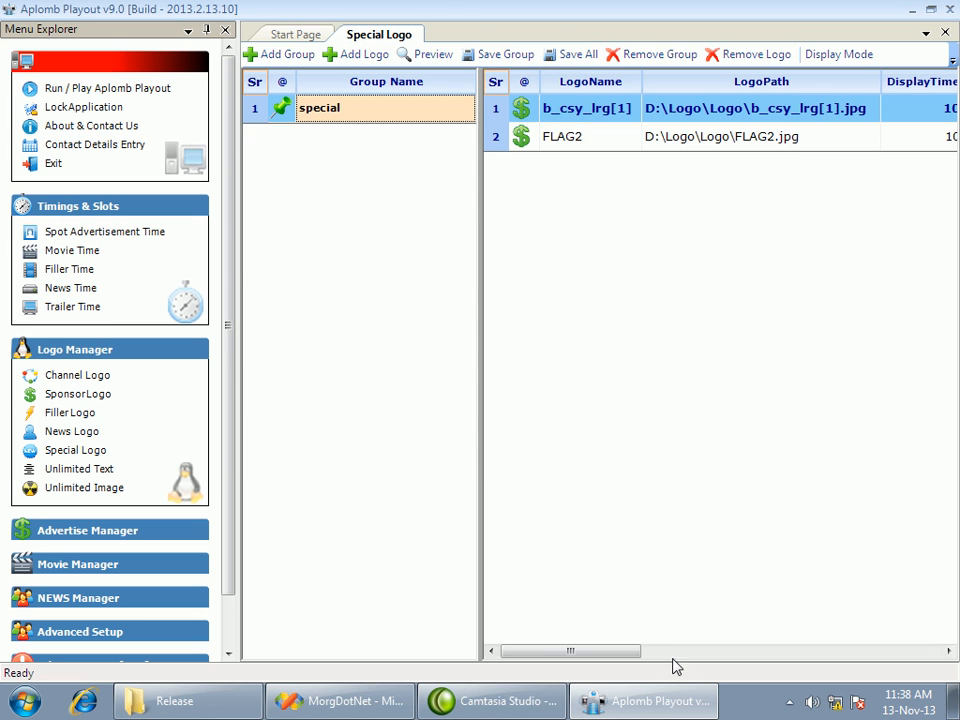
# Set both special logos to show on all days
pyautogui.moveTo(565, 652); pyautogui.dragTo(794, 652)
pyautogui.click(806, 110)
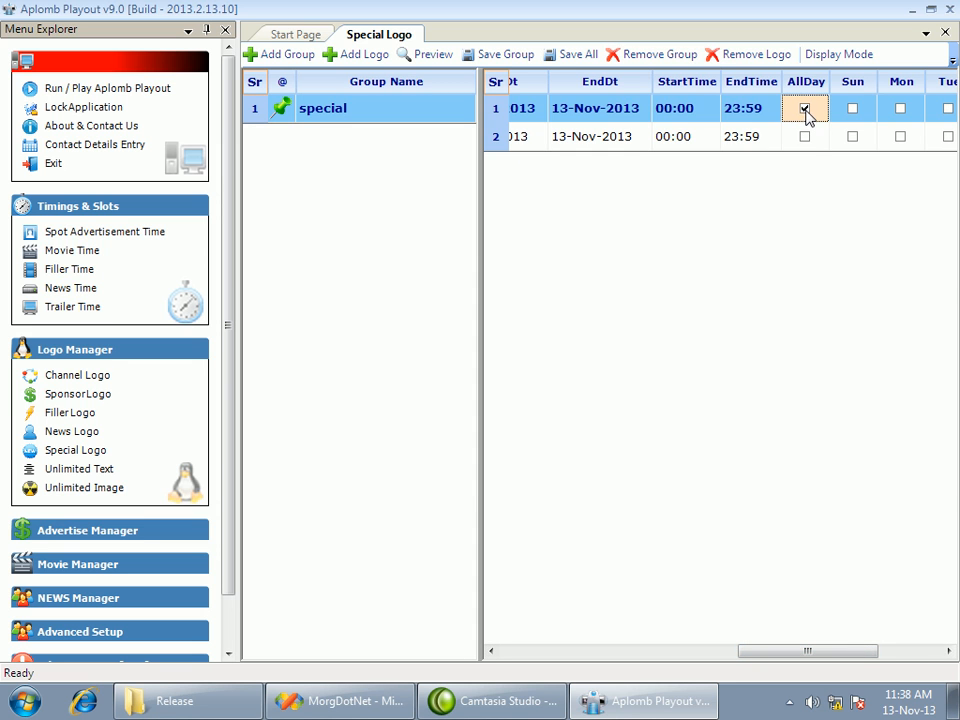
pyautogui.click(805, 137)
pyautogui.moveTo(786, 653)
pyautogui.mouseDown()
pyautogui.moveTo(886, 653)
pyautogui.moveTo(790, 652)
pyautogui.mouseUp()
pyautogui.click(666, 137)
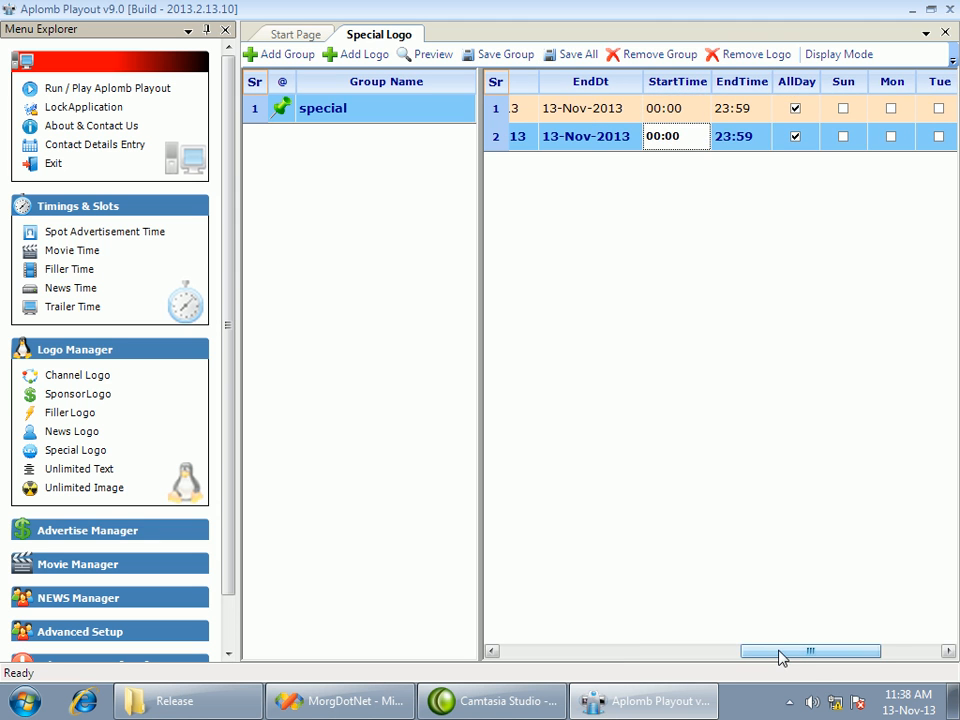
pyautogui.moveTo(782, 653); pyautogui.dragTo(842, 713)
pyautogui.moveTo(864, 654); pyautogui.dragTo(565, 653)
# Preview the flower logo, move it toward the lower right, shorten it to about 214 by 123, and apply the placement
pyautogui.click(565, 111)
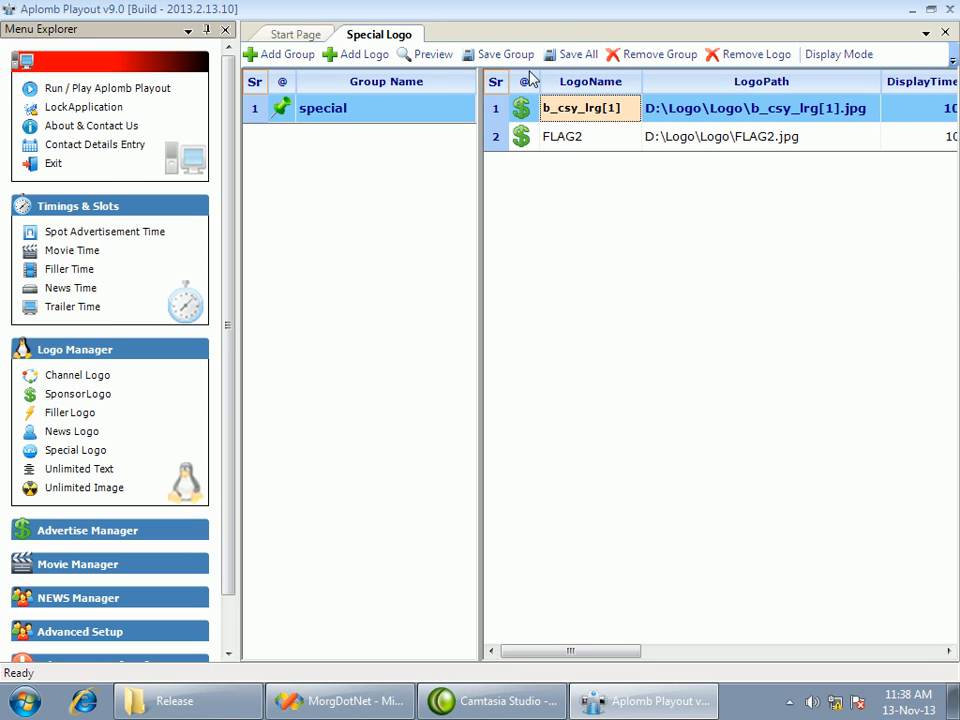
pyautogui.click(424, 55)
pyautogui.moveTo(78, 76); pyautogui.dragTo(624, 539)
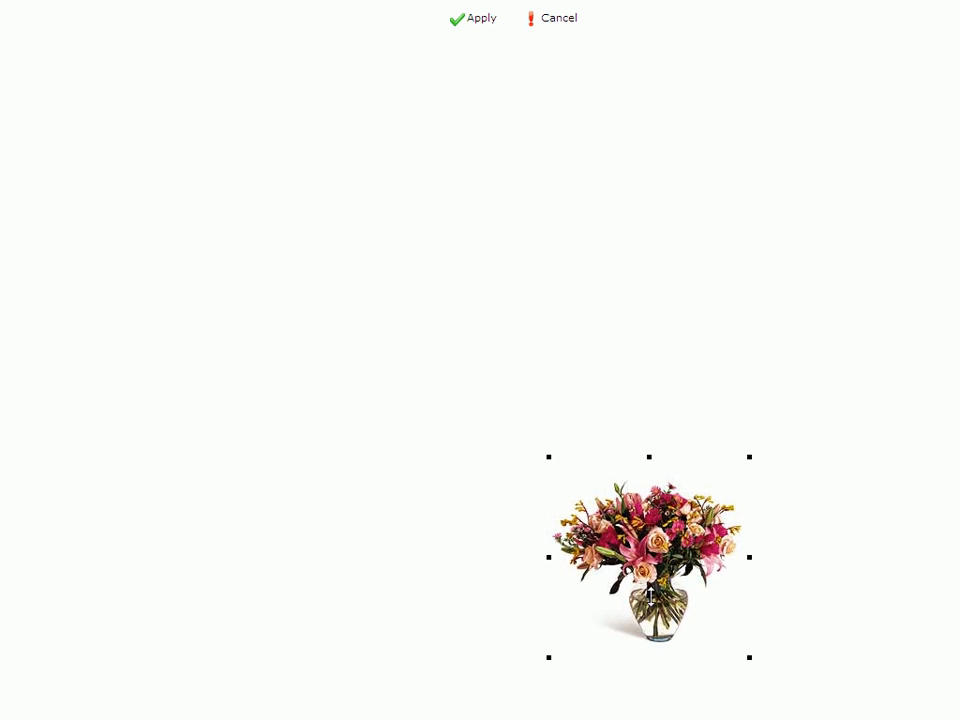
pyautogui.moveTo(648, 600); pyautogui.dragTo(648, 515)
pyautogui.click(458, 22)
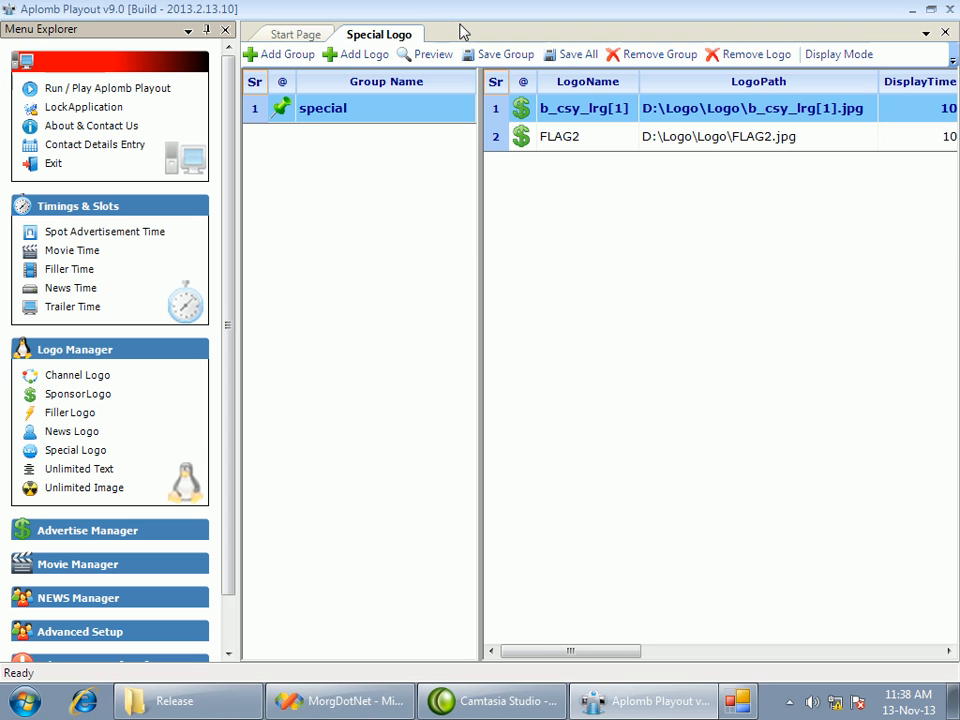
# Preview the FLAG2 logo, shrink it to about 144 by 121, move it to the lower left area and apply the placement
pyautogui.click(599, 146)
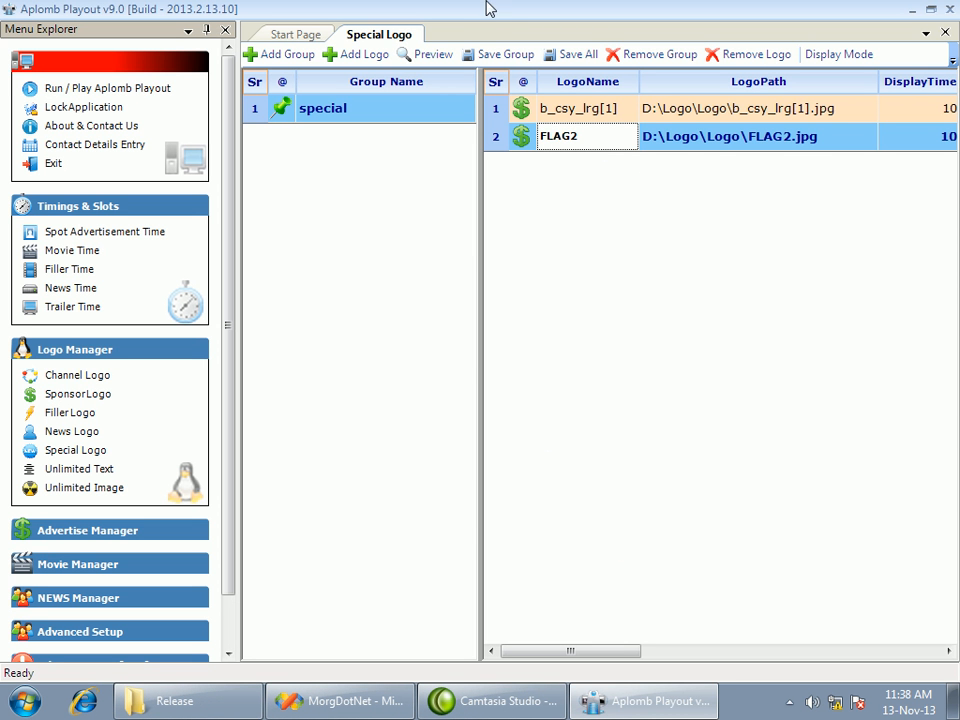
pyautogui.click(435, 57)
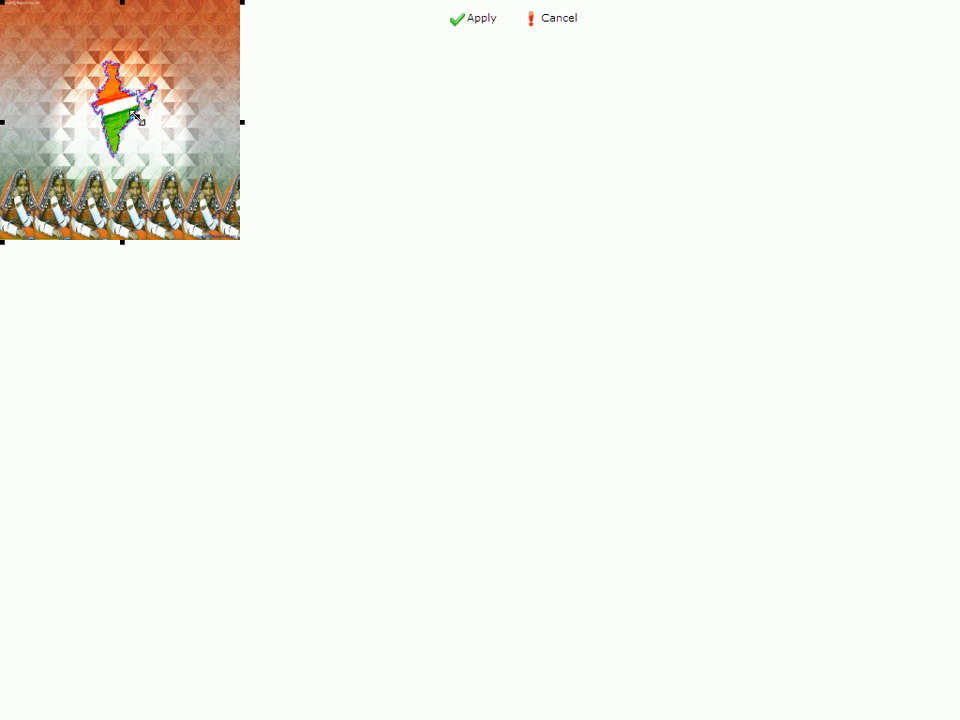
pyautogui.moveTo(136, 118); pyautogui.dragTo(137, 117)
pyautogui.moveTo(62, 15); pyautogui.dragTo(253, 463)
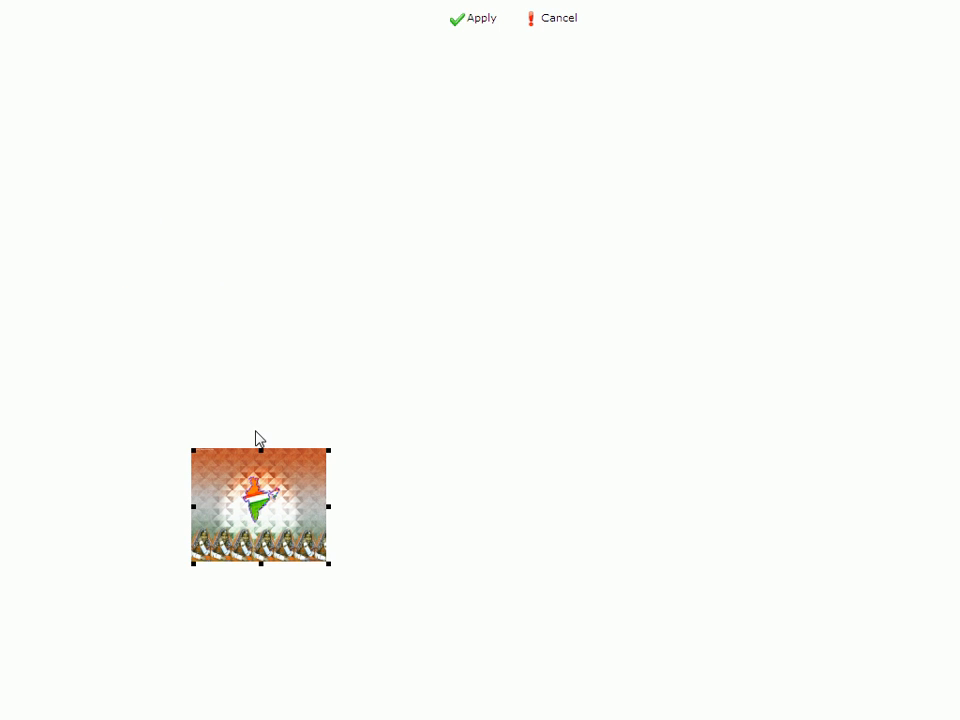
pyautogui.click(505, 24)
# Save all special logo settings and close the special logo page
pyautogui.moveTo(617, 651); pyautogui.dragTo(725, 657)
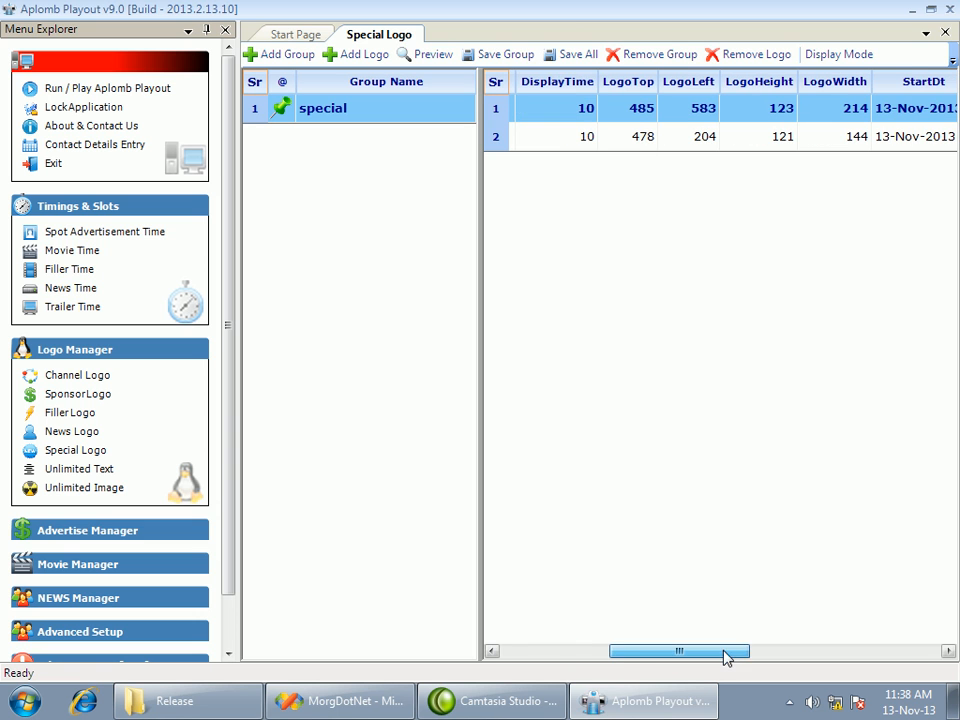
pyautogui.click(568, 56)
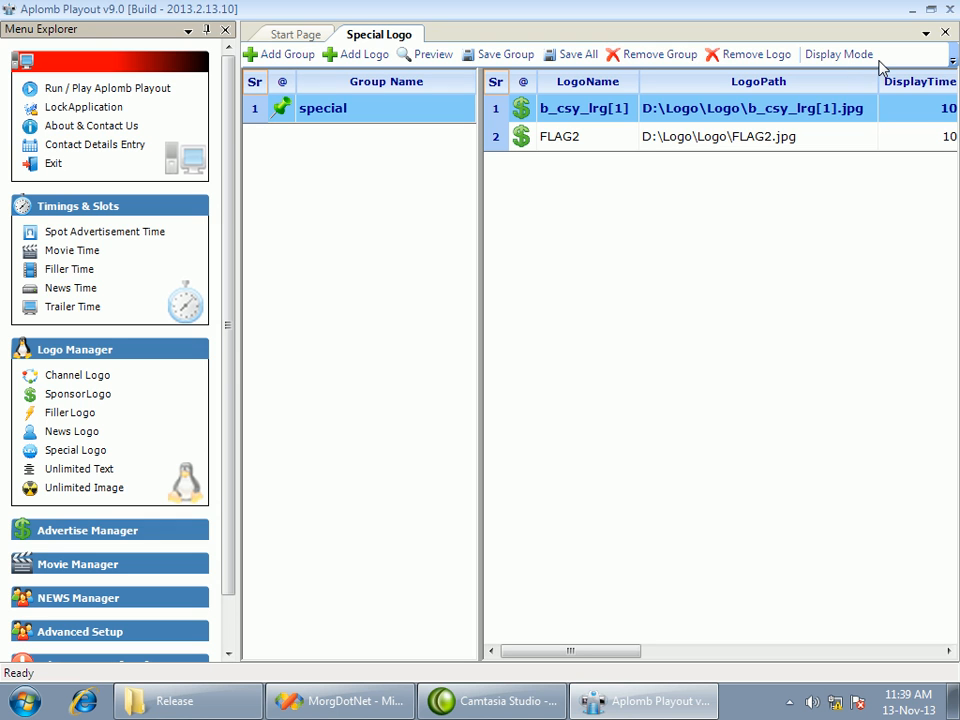
pyautogui.click(945, 33)
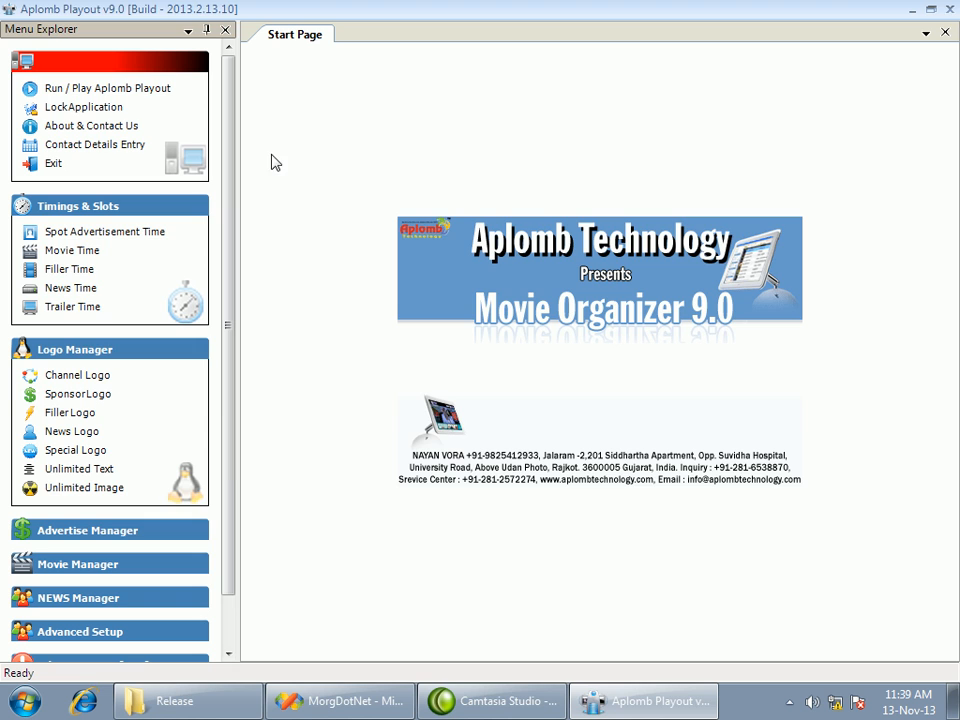
# Open the unlimited text manager and add a new display entry reading "this is welcome text"
pyautogui.click(75, 469)
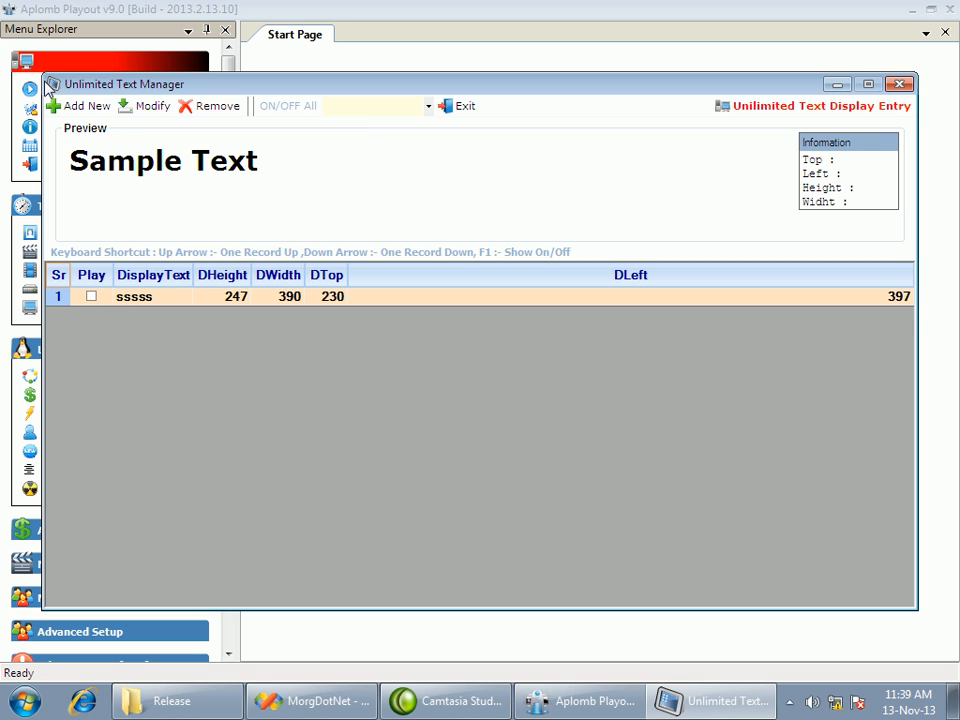
pyautogui.click(78, 108)
pyautogui.click(146, 314)
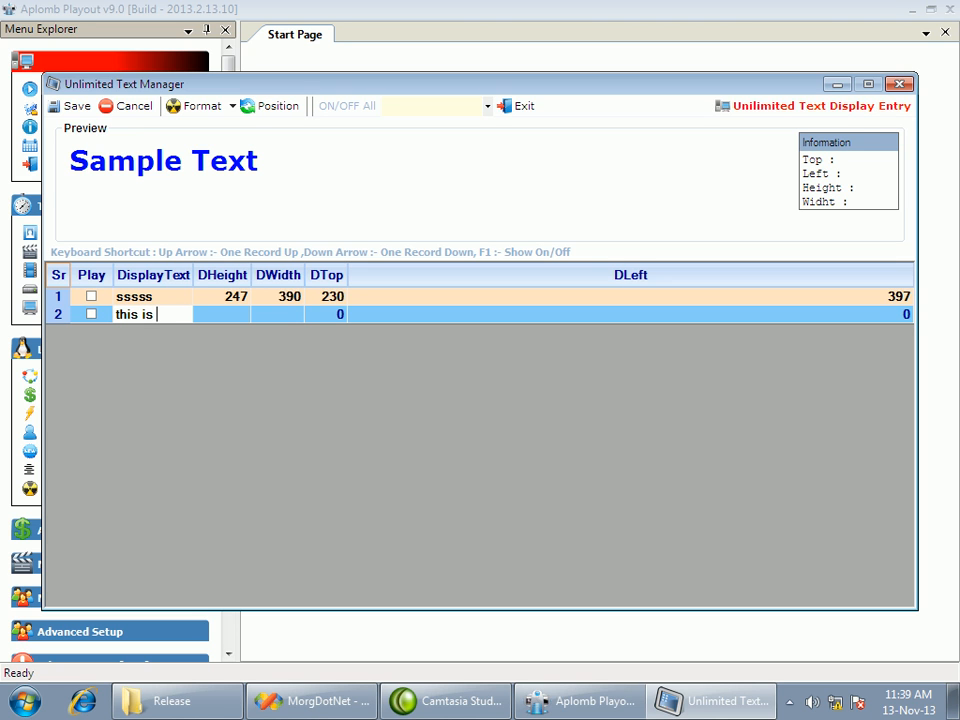
pyautogui.write('this is welcome text')
pyautogui.press('Return')
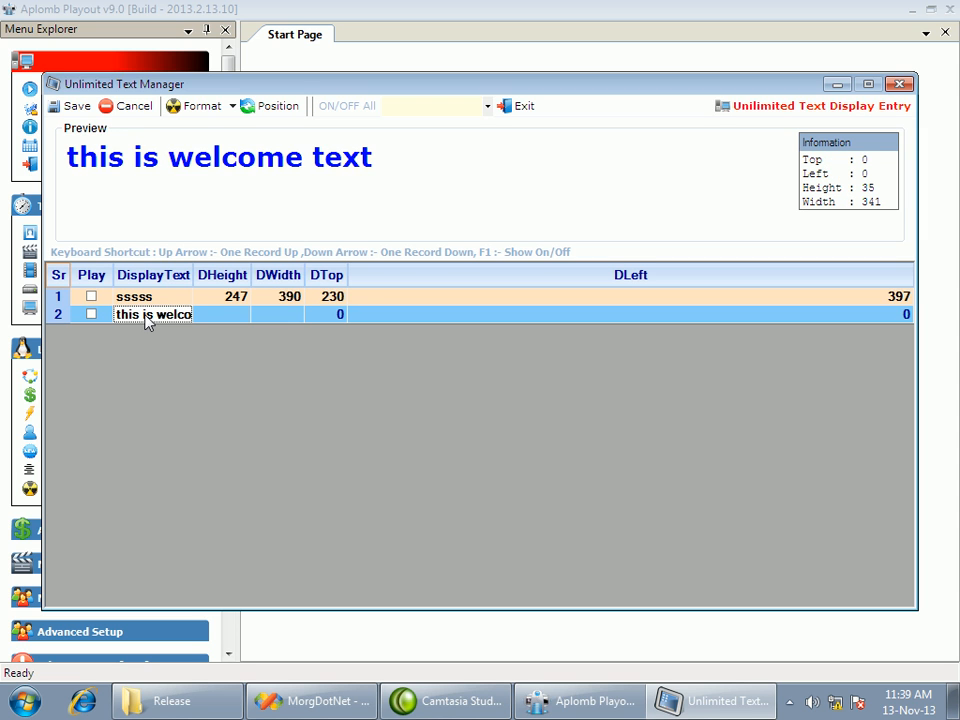
# Position the welcome text in the lower middle area, about 451 from the top and 211 from the left, and apply the placement
pyautogui.click(267, 109)
pyautogui.moveTo(108, 58); pyautogui.dragTo(311, 477)
pyautogui.click(472, 19)
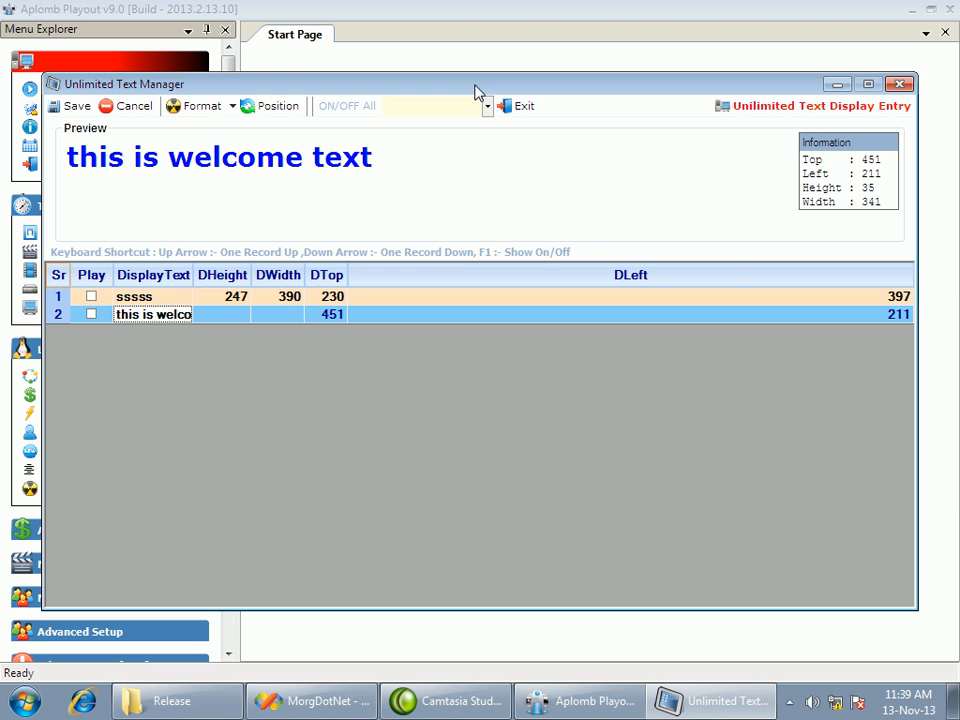
# Enlarge the welcome text's font so the text measures about 441 by 45
pyautogui.click(232, 108)
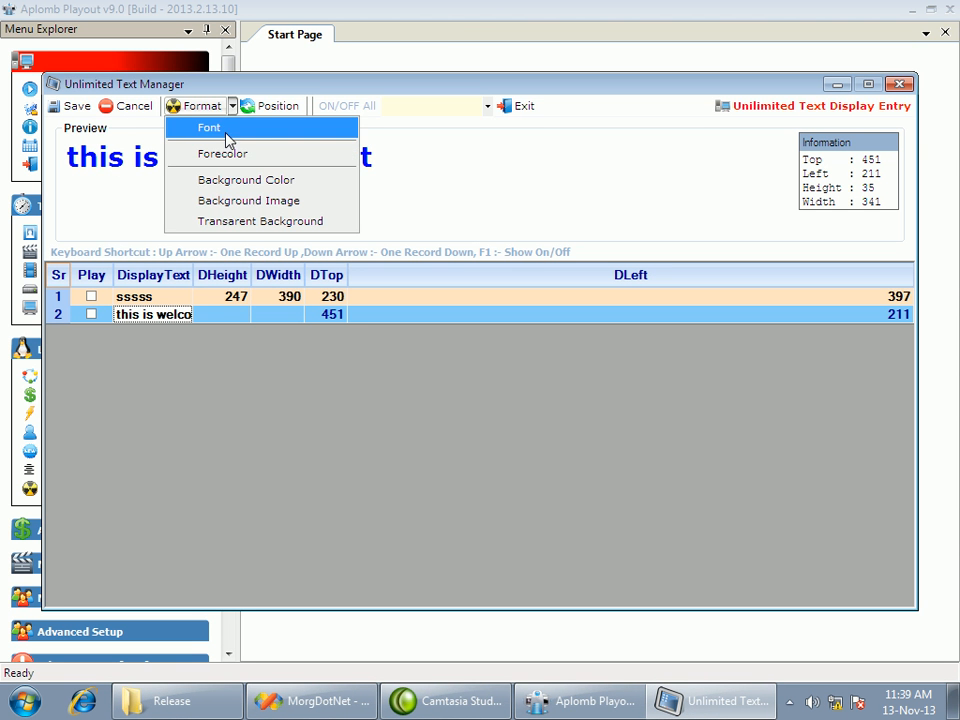
pyautogui.click(229, 143)
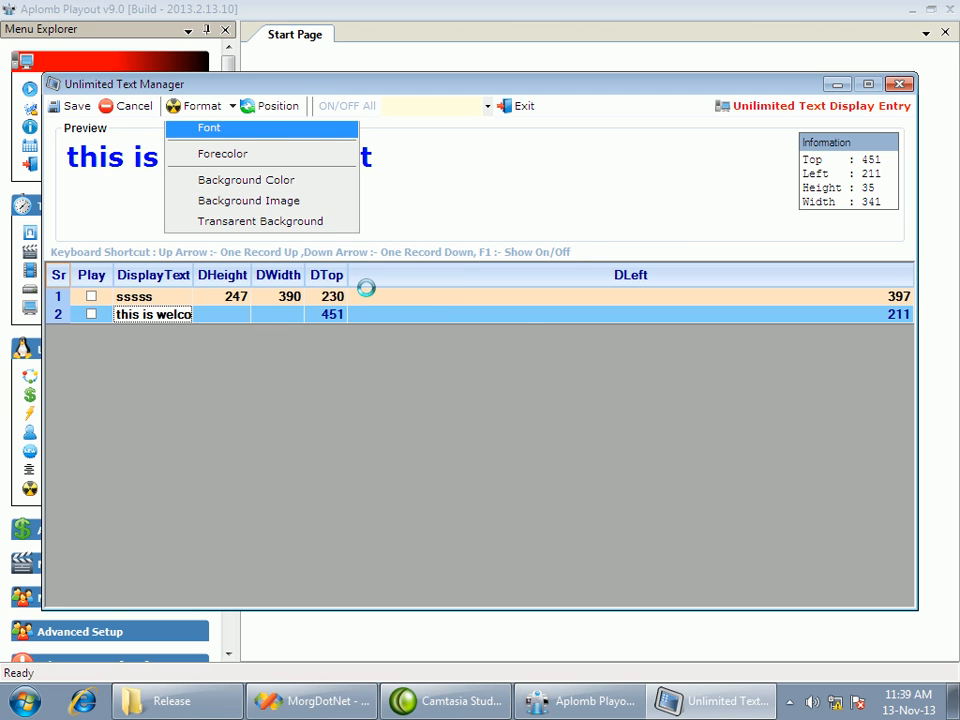
pyautogui.click(553, 230)
pyautogui.click(632, 180)
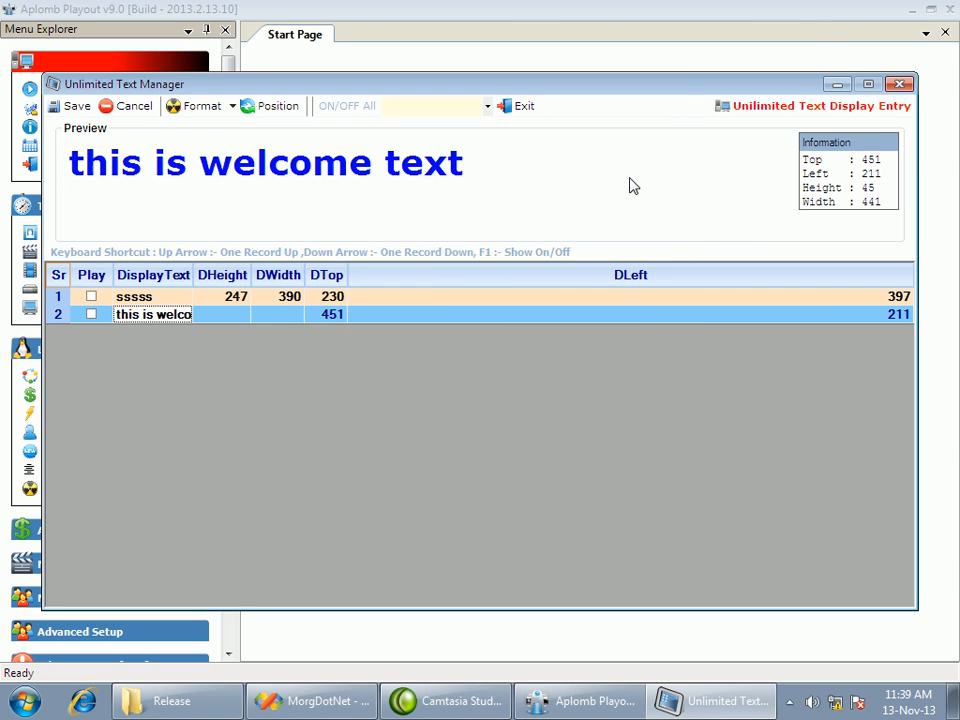
pyautogui.click(225, 318)
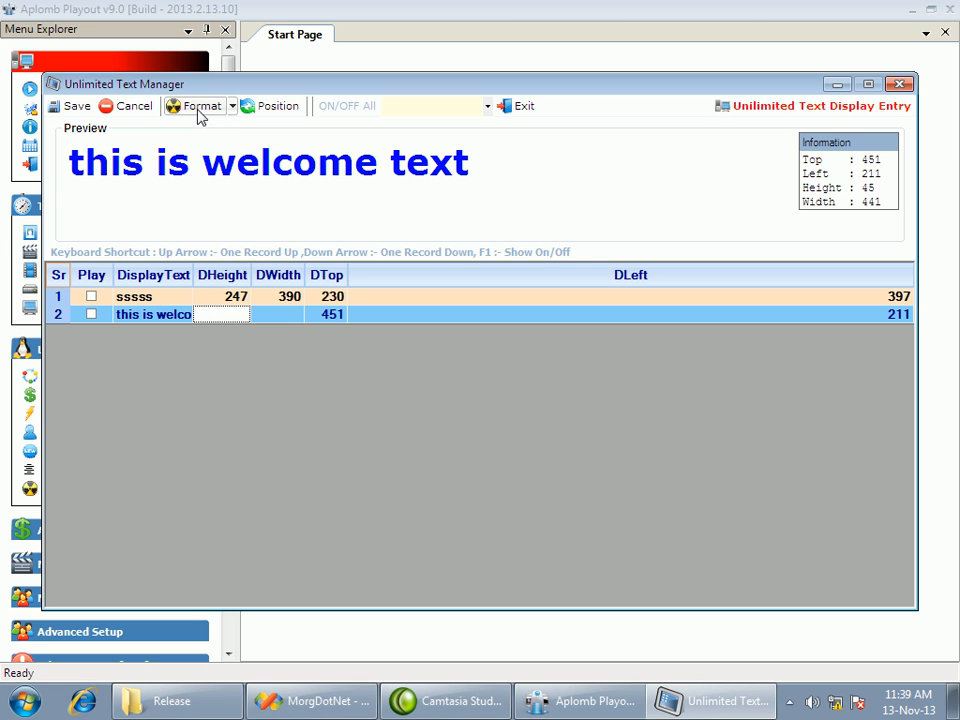
# Set the welcome text's background color to teal (red 0, green 128, blue 128)
pyautogui.click(231, 106)
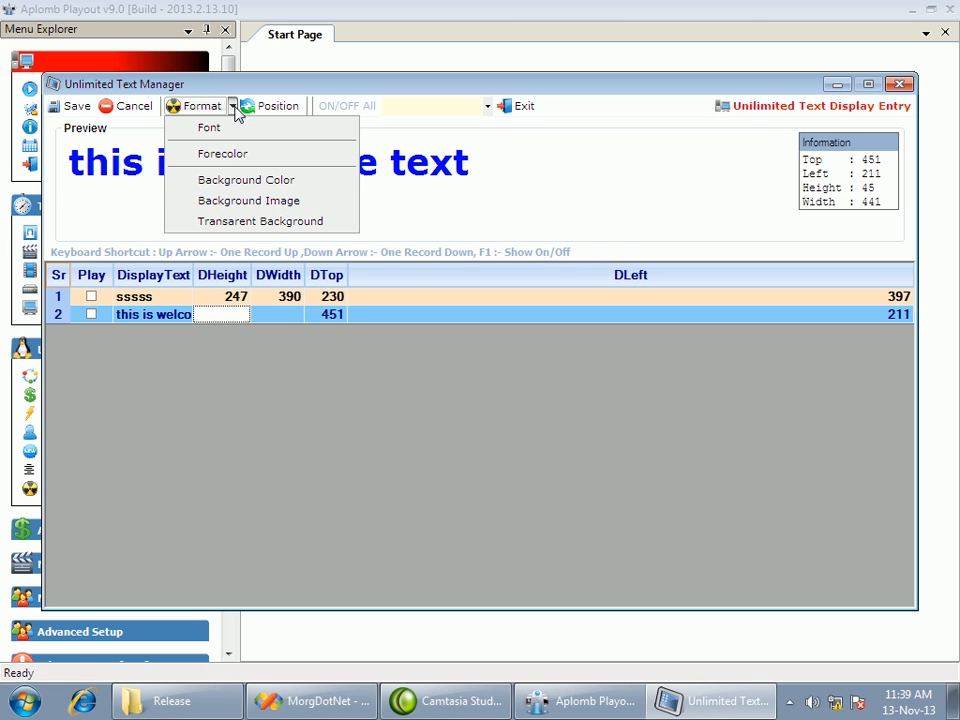
pyautogui.click(245, 182)
pyautogui.click(360, 220)
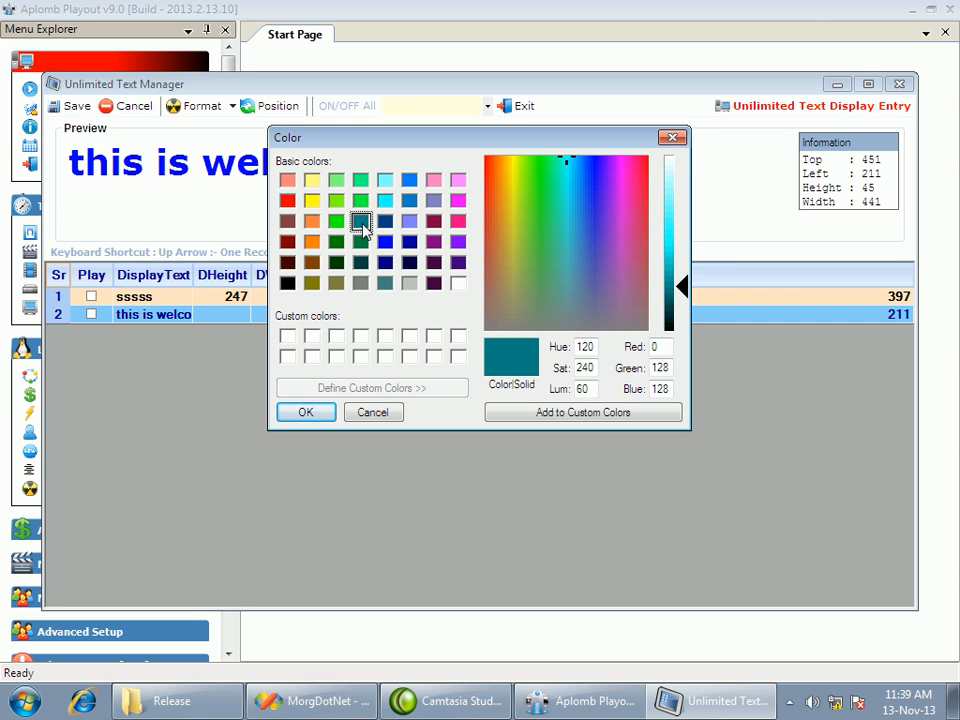
pyautogui.click(327, 413)
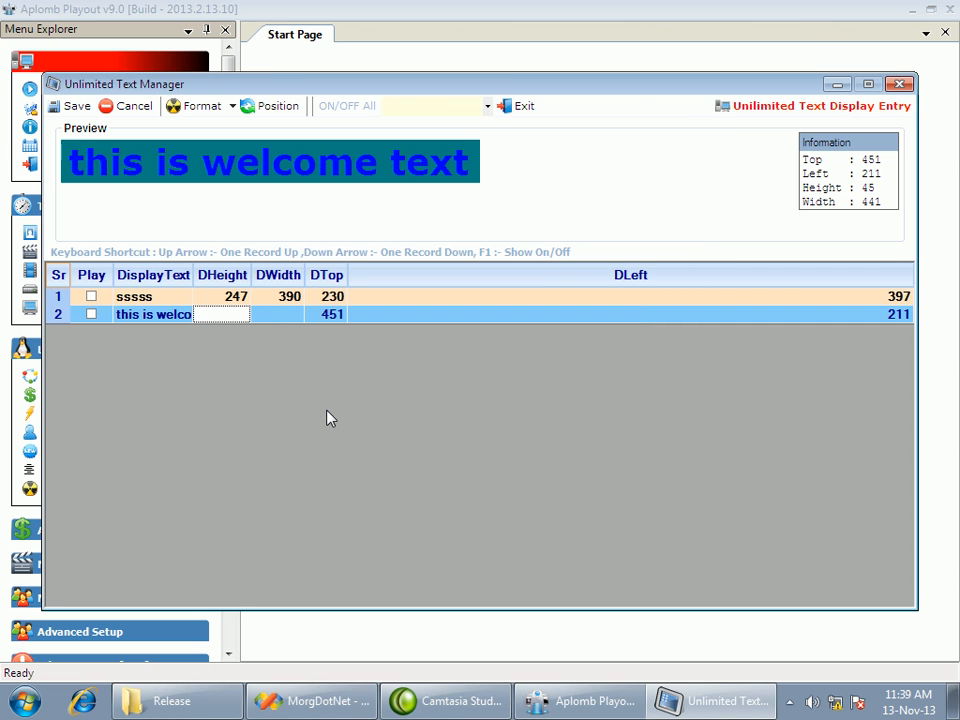
# Save the welcome text entry, check it in the list, and close the unlimited text manager
pyautogui.click(72, 102)
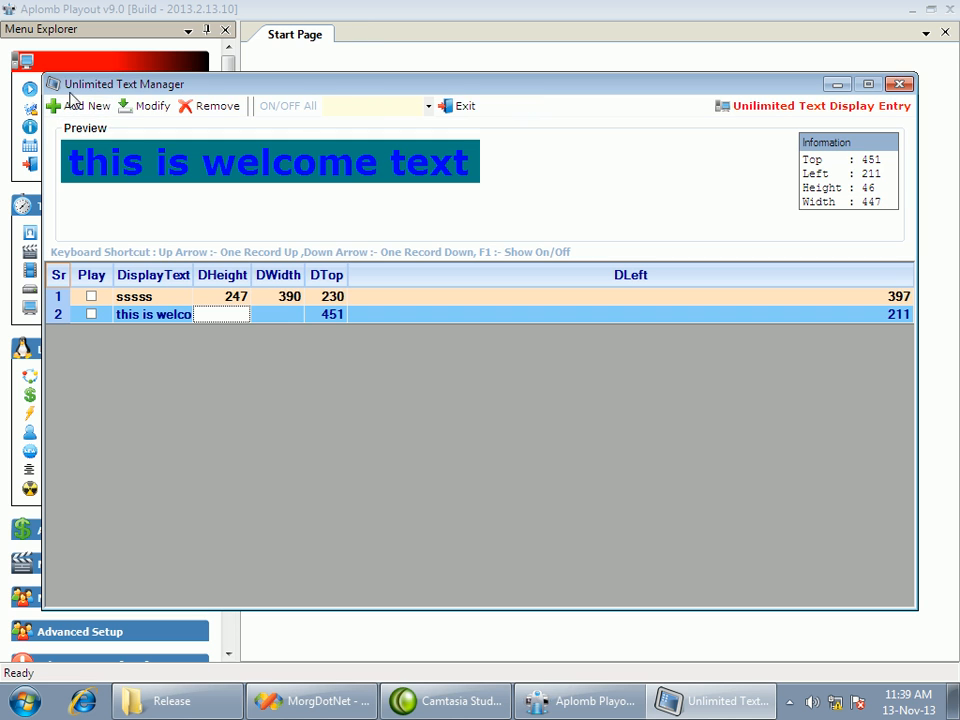
pyautogui.click(152, 300)
pyautogui.click(149, 319)
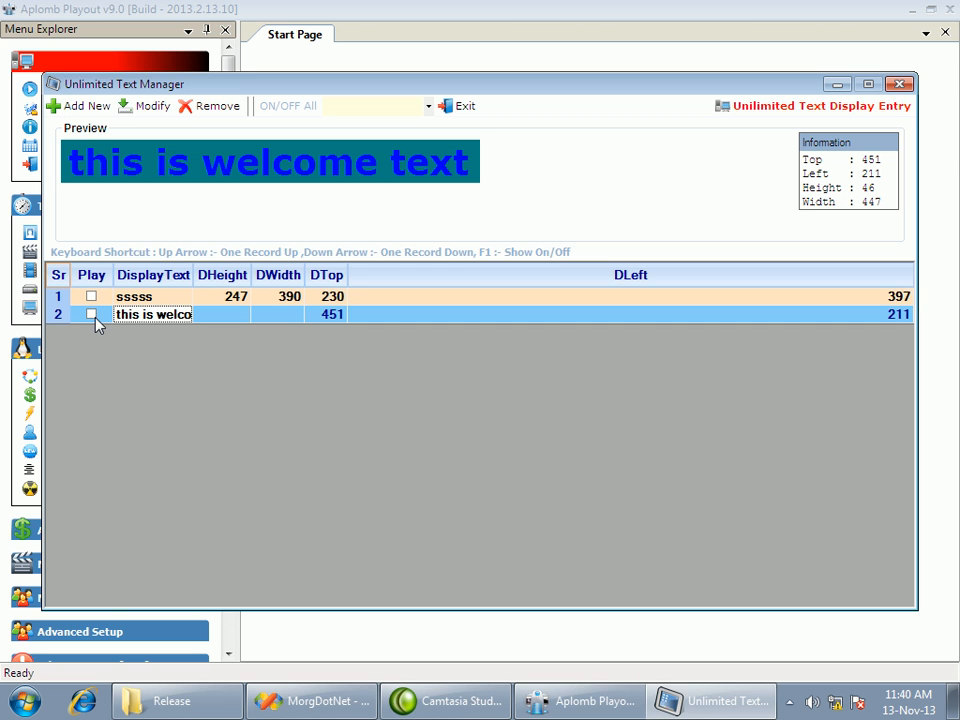
pyautogui.click(901, 84)
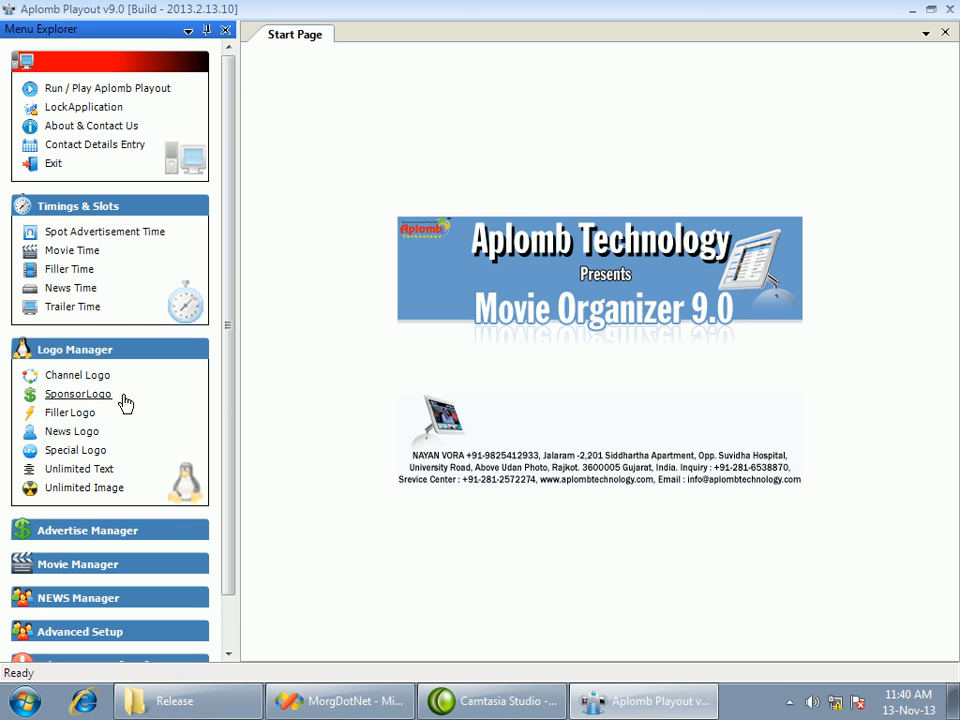
# Open the unlimited image manager and add the Logo image from the D:\Logo\Logo folder
pyautogui.click(118, 492)
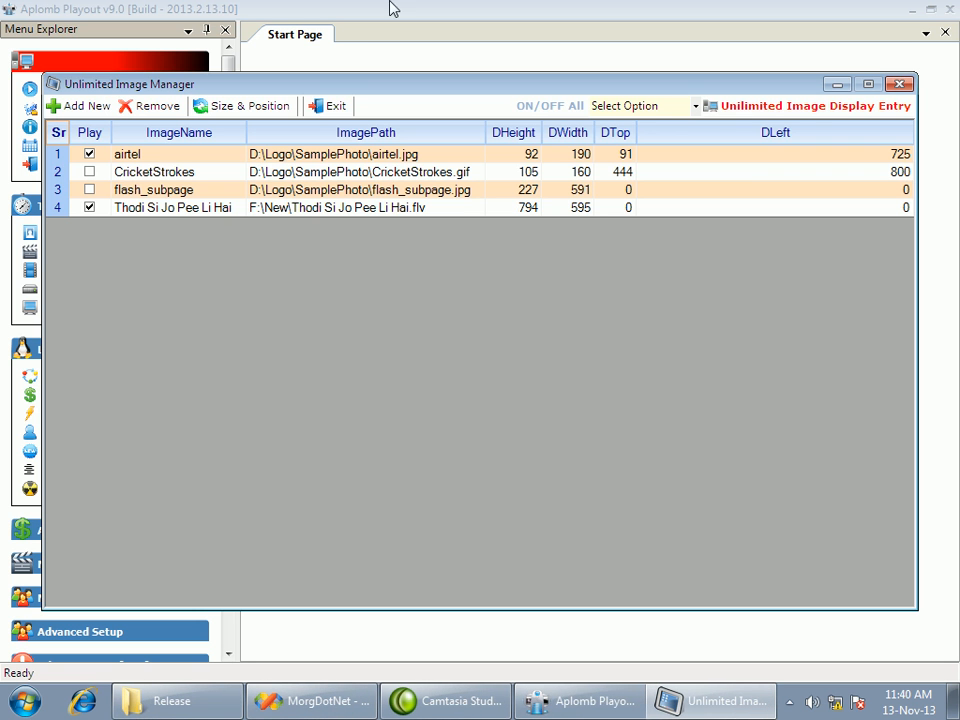
pyautogui.click(66, 104)
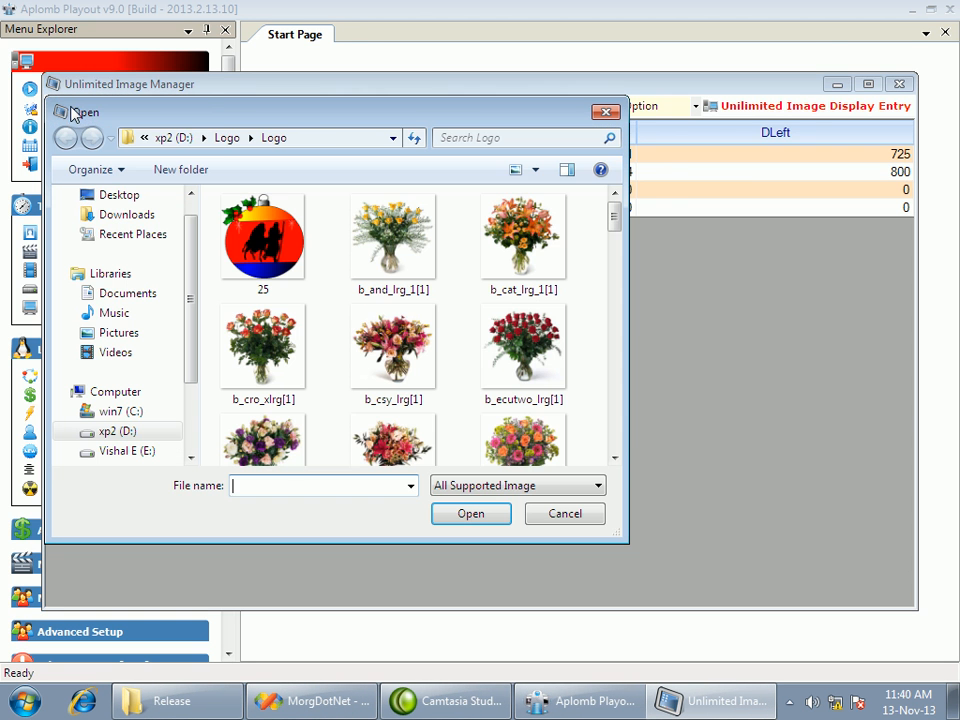
pyautogui.moveTo(614, 224); pyautogui.dragTo(615, 336)
pyautogui.click(569, 395)
pyautogui.click(471, 518)
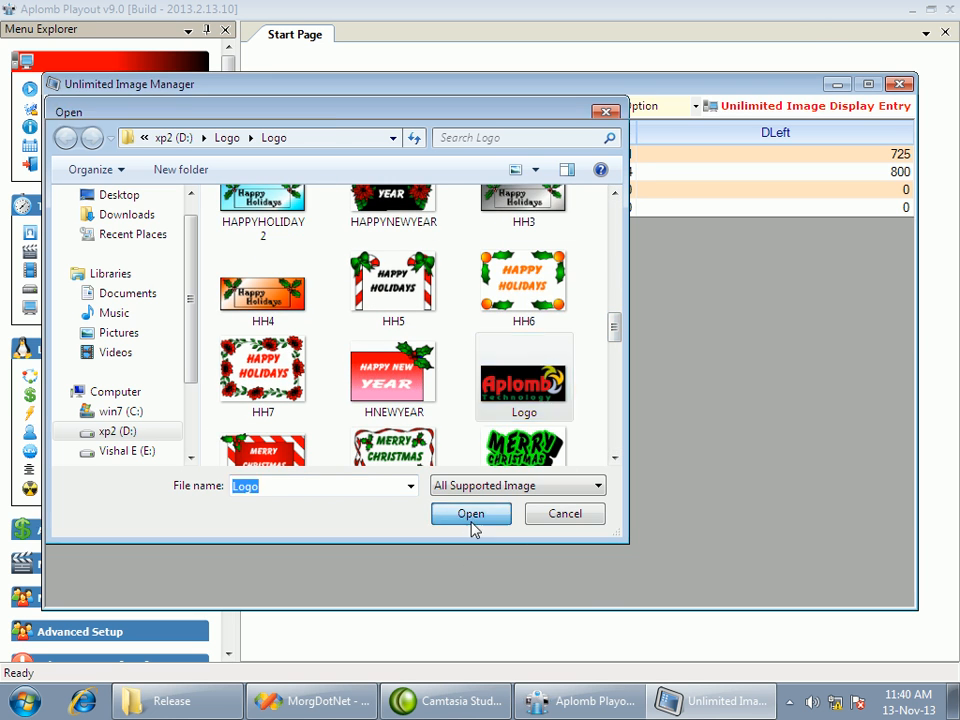
pyautogui.click(148, 225)
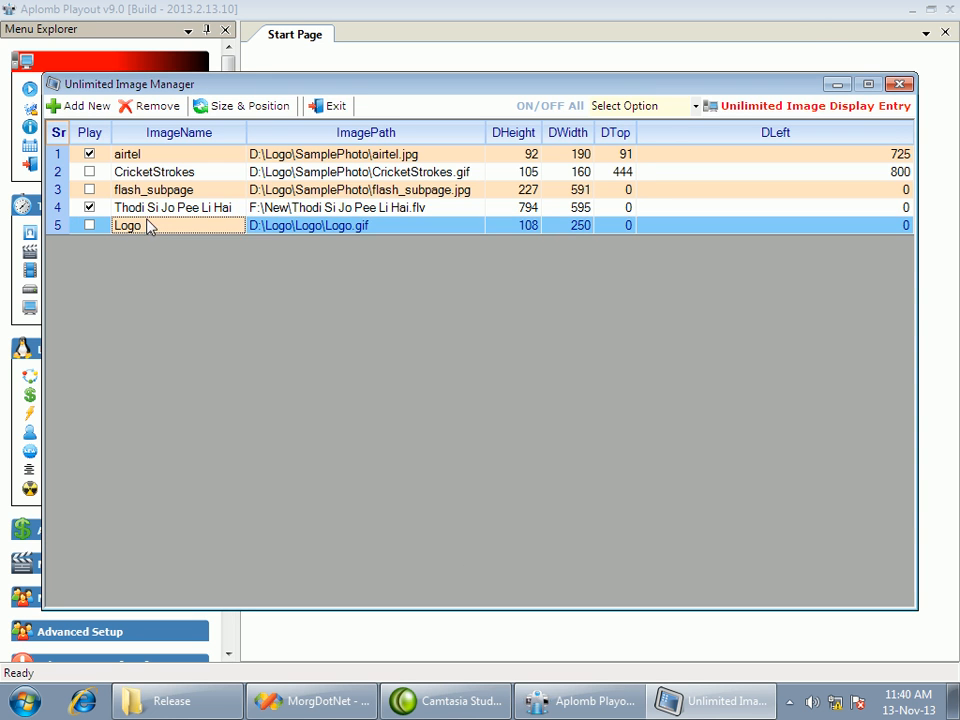
# Place the Logo image about 310 from the top and 349 from the left, and close the unlimited image manager
pyautogui.click(240, 105)
pyautogui.moveTo(101, 15); pyautogui.dragTo(422, 307)
pyautogui.click(481, 20)
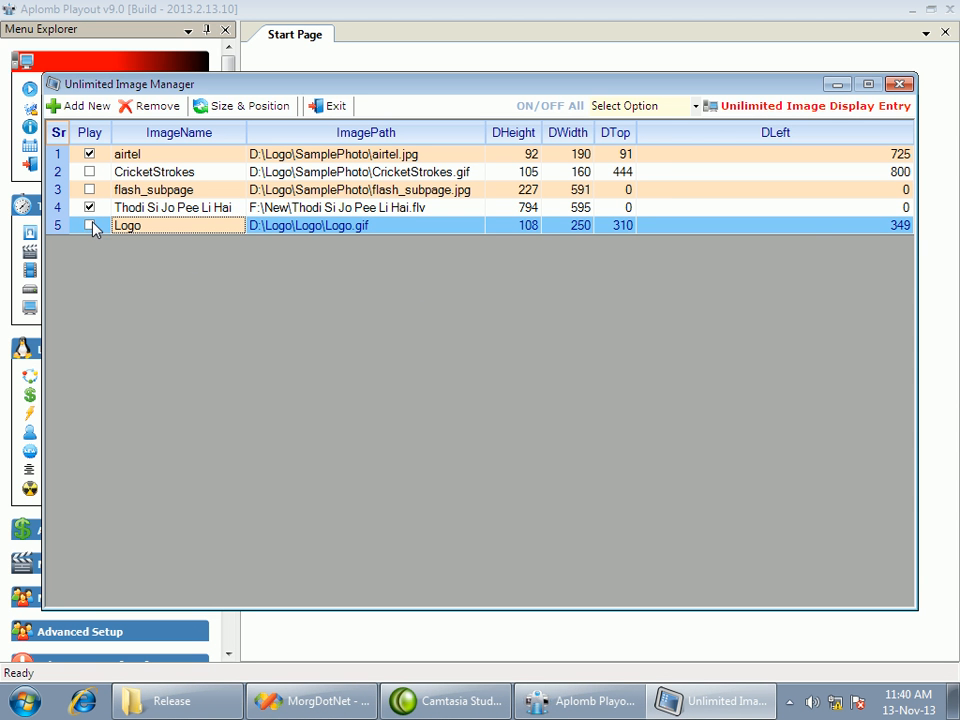
pyautogui.click(900, 84)
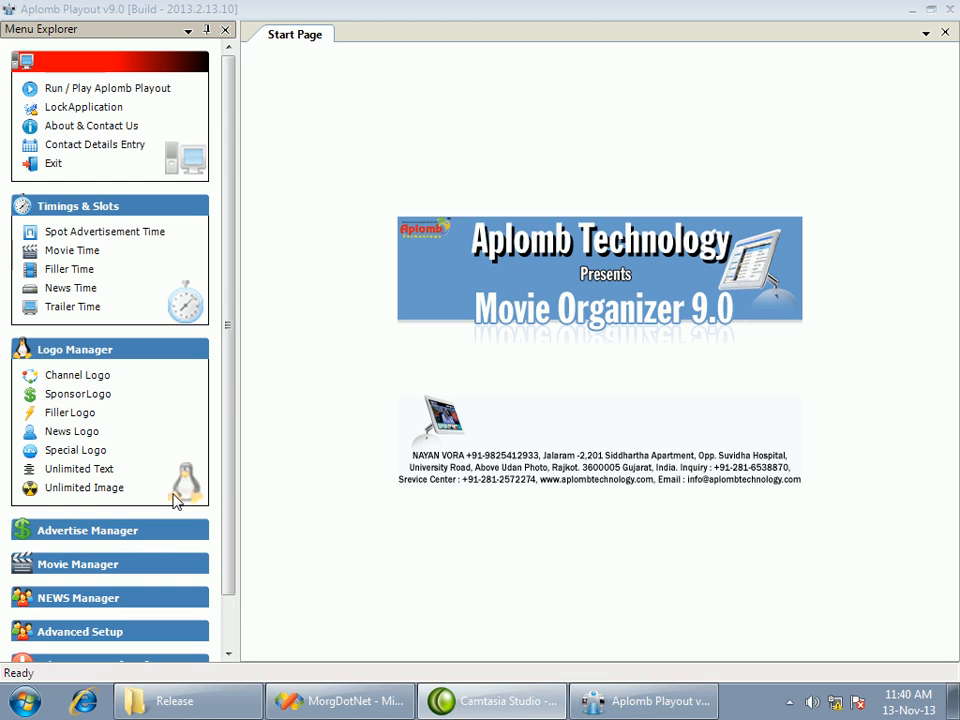
# Open the banner advertisement page and review the schedule columns of group bbb's banners
pyautogui.click(112, 366)
pyautogui.click(34, 390)
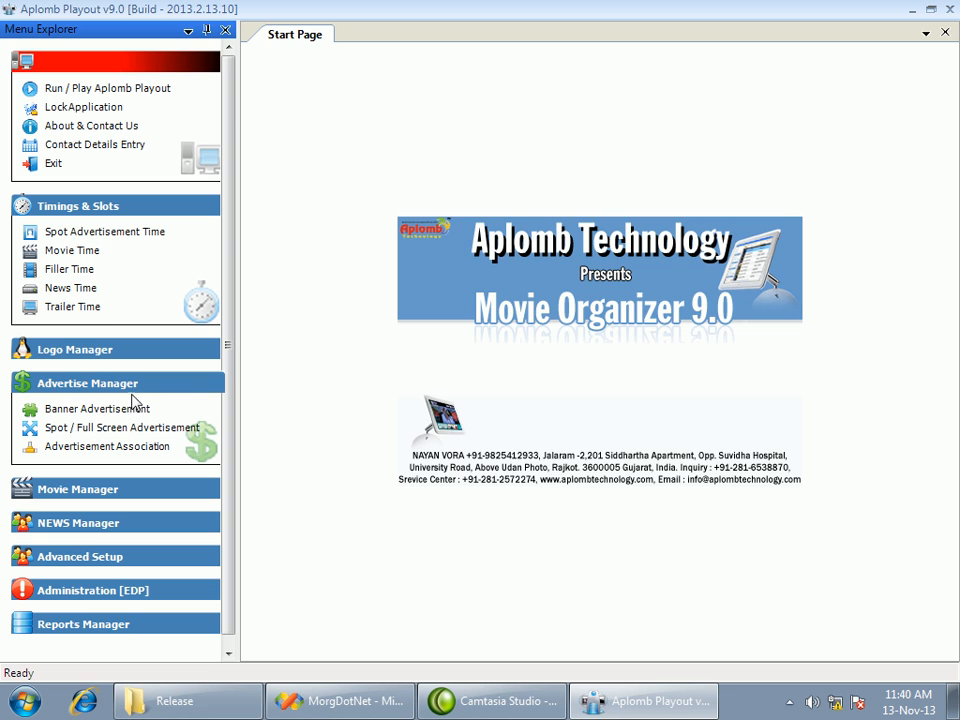
pyautogui.click(125, 411)
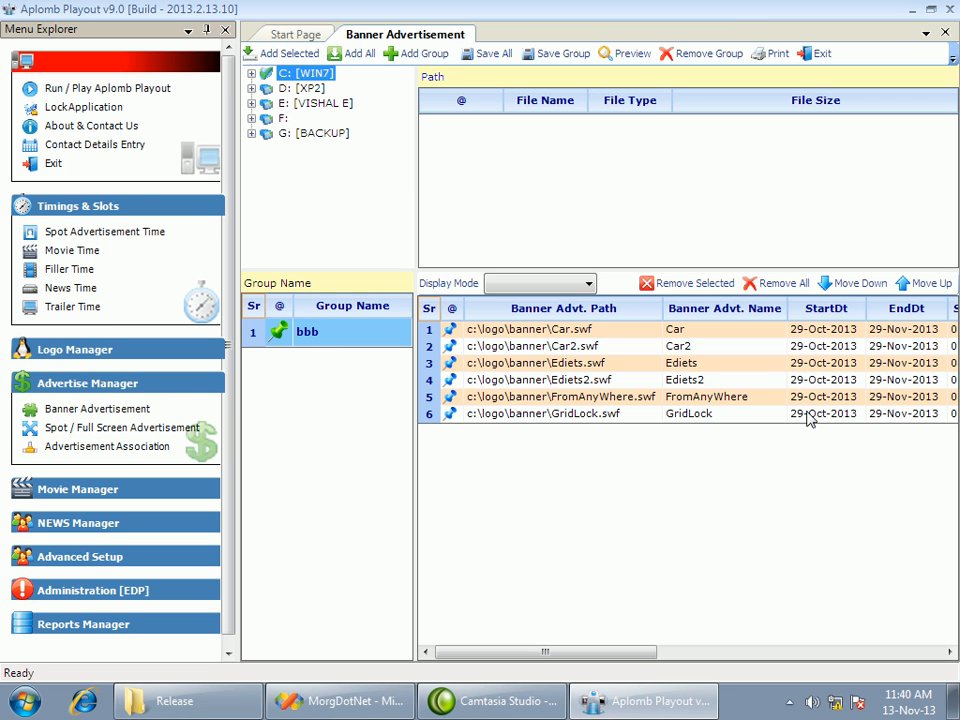
pyautogui.click(510, 346)
pyautogui.moveTo(549, 652); pyautogui.dragTo(588, 653)
# Add sony_728x90.swf from the C:\Logo\Banner folder to banner group bbb
pyautogui.click(293, 74)
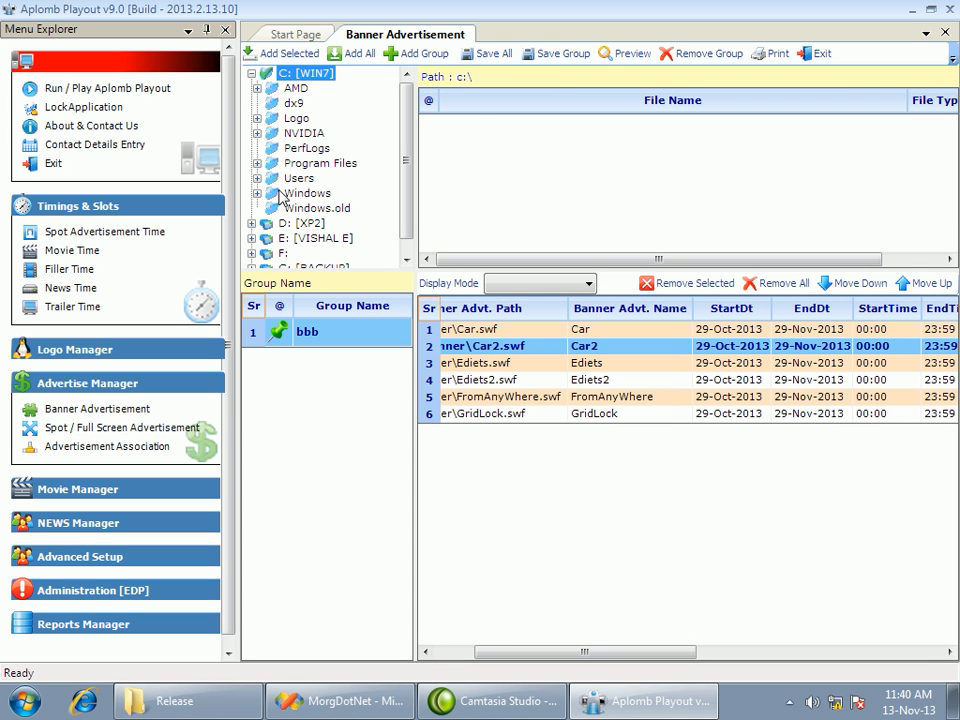
pyautogui.scroll(-1, 400, 160)
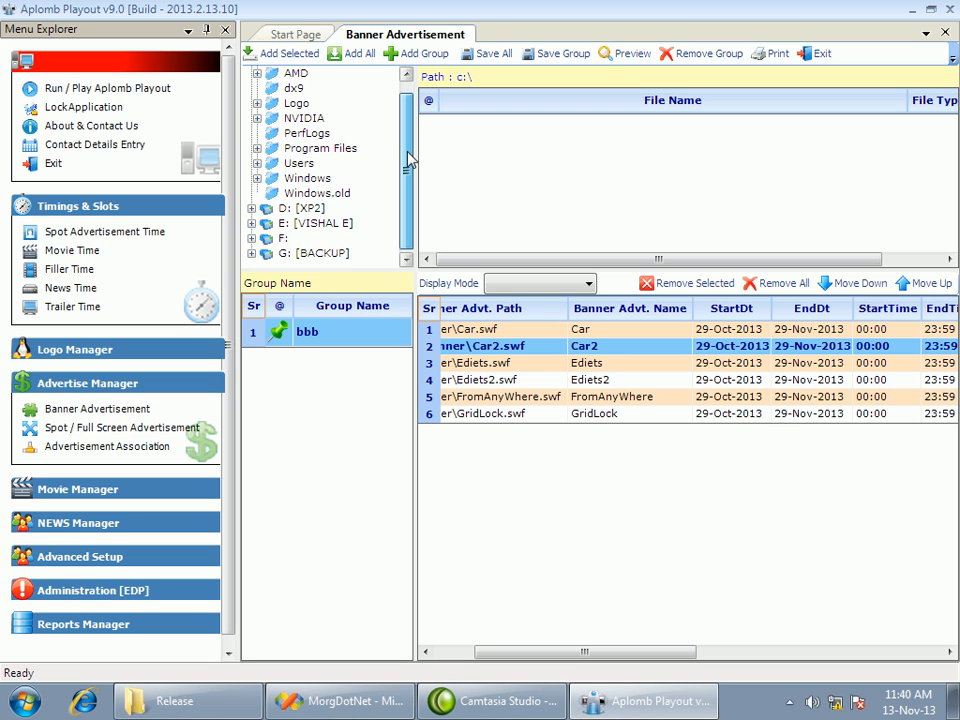
pyautogui.scroll(1, 257, 154)
pyautogui.click(257, 118)
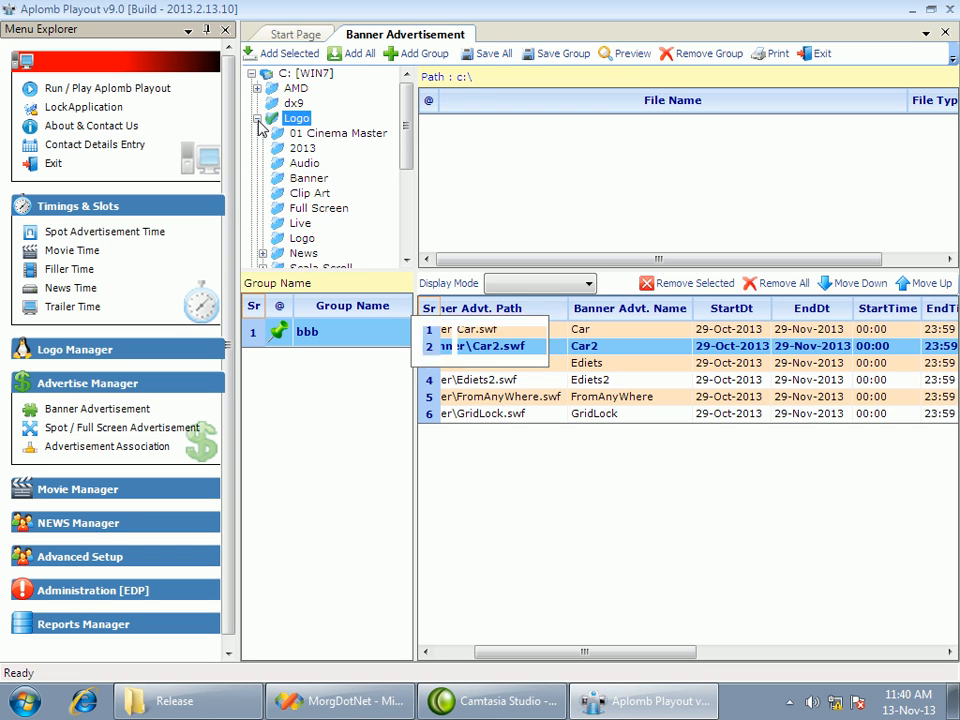
pyautogui.click(309, 178)
pyautogui.click(511, 222)
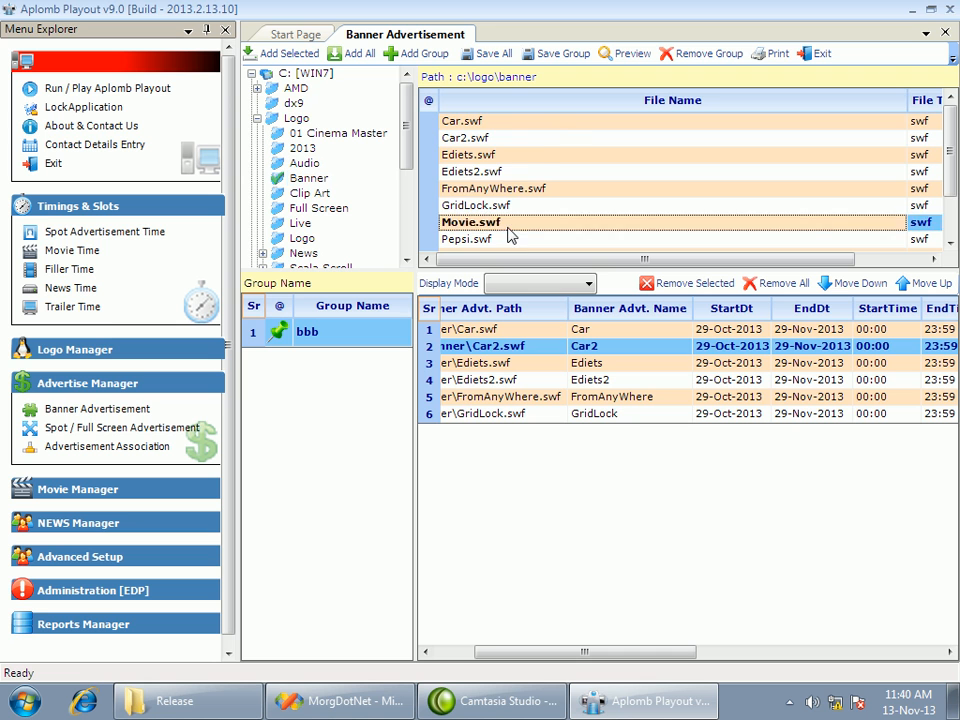
pyautogui.scroll(-2, 510, 232)
pyautogui.click(481, 225)
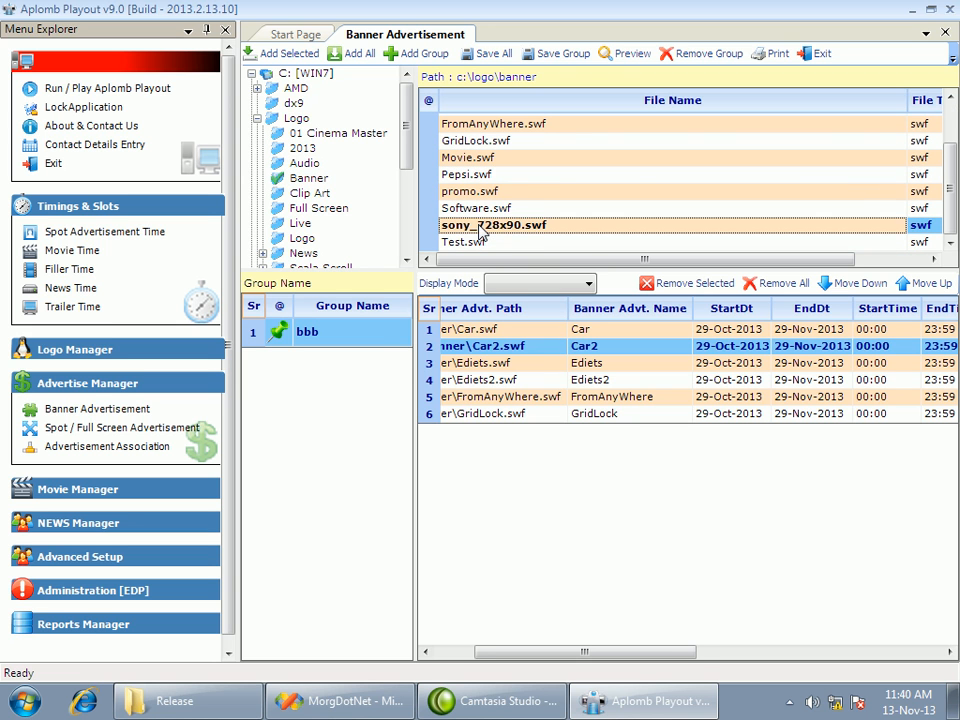
pyautogui.doubleClick(481, 226)
# Examine the start date, end date, start time and end time of the sony_728x90 banner
pyautogui.click(733, 432)
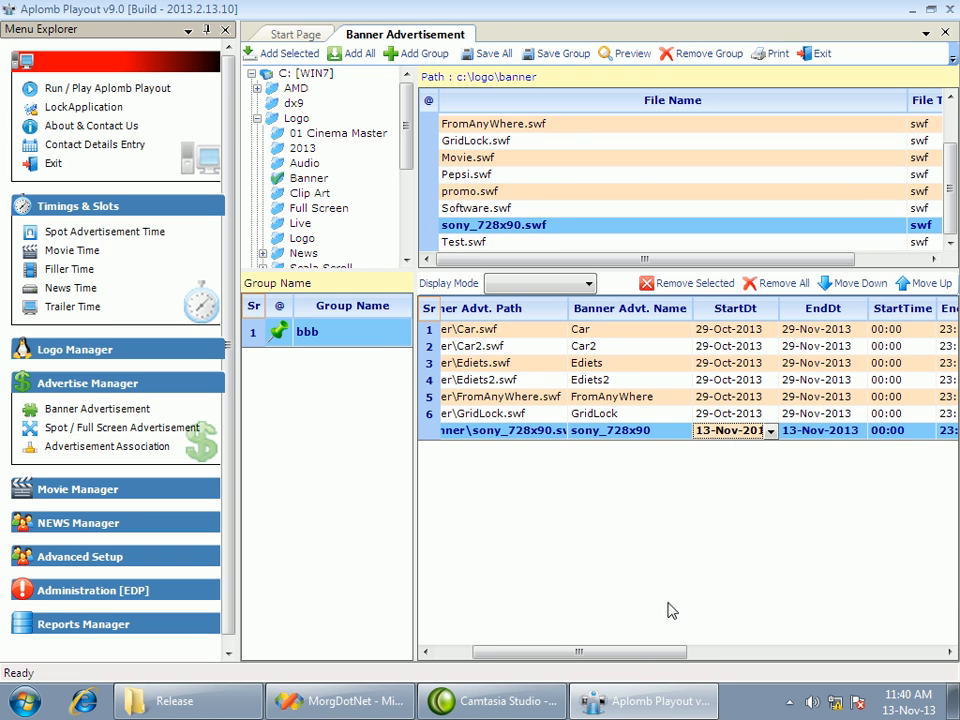
pyautogui.moveTo(633, 653); pyautogui.dragTo(684, 658)
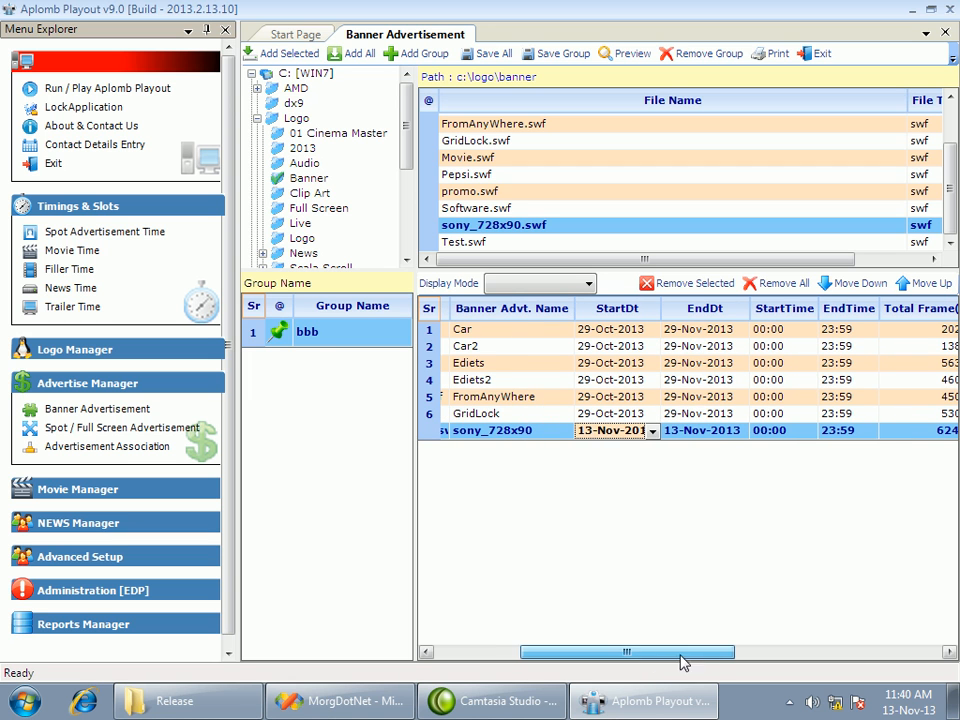
pyautogui.click(719, 434)
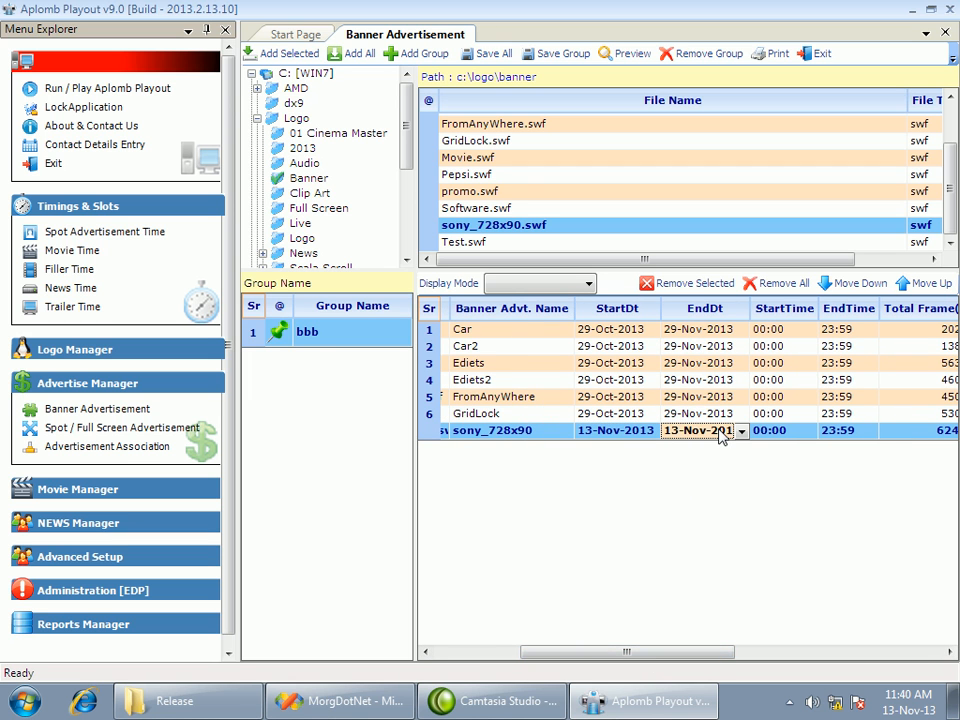
pyautogui.moveTo(728, 657); pyautogui.dragTo(748, 658)
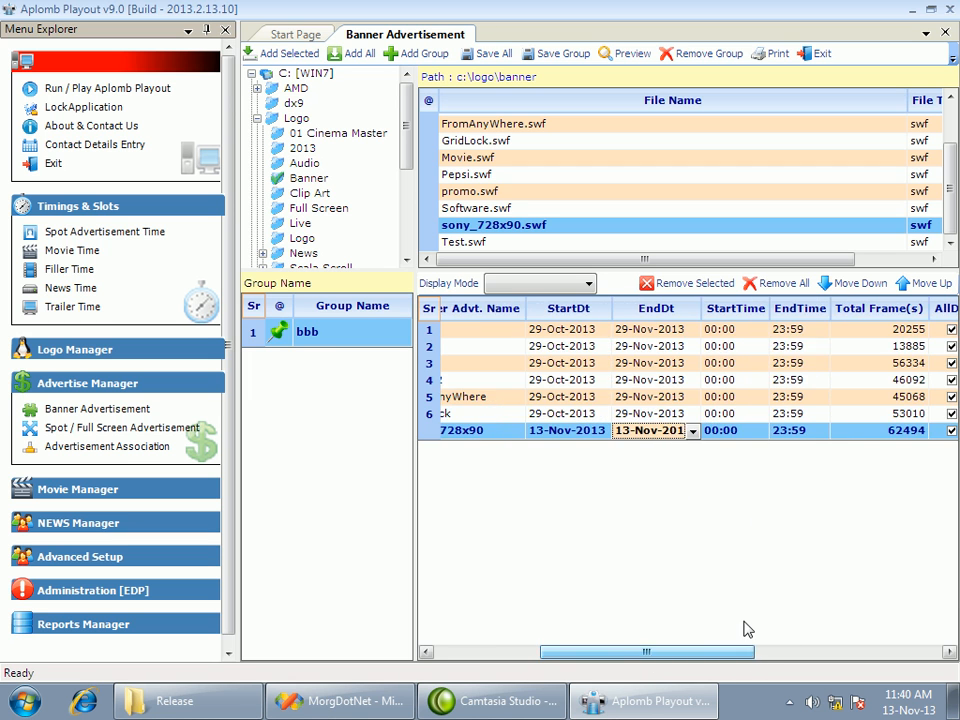
pyautogui.click(579, 435)
pyautogui.click(628, 434)
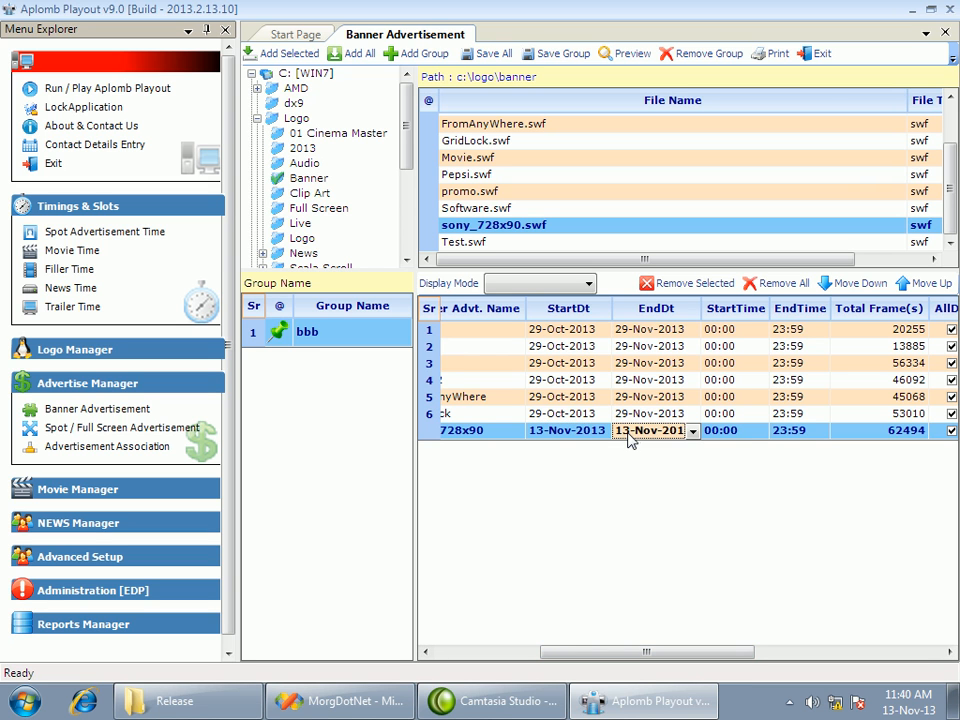
pyautogui.click(748, 436)
pyautogui.press('Tab')
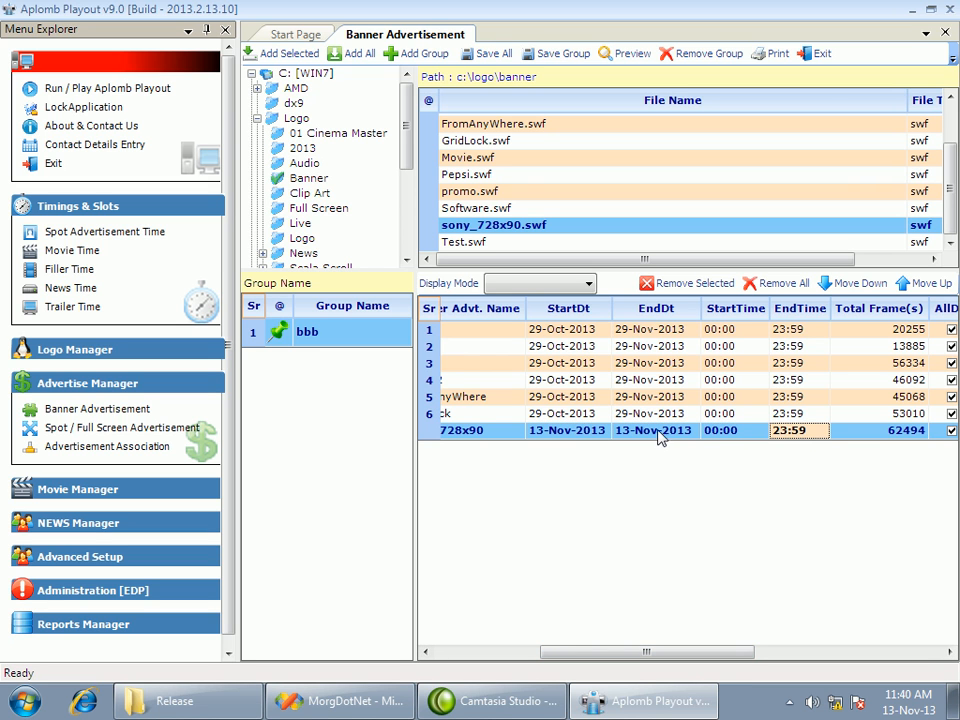
# Set the sony_728x90 banner's end date to 15-Nov-2013 and its start time to 10:00
pyautogui.click(556, 437)
pyautogui.click(624, 436)
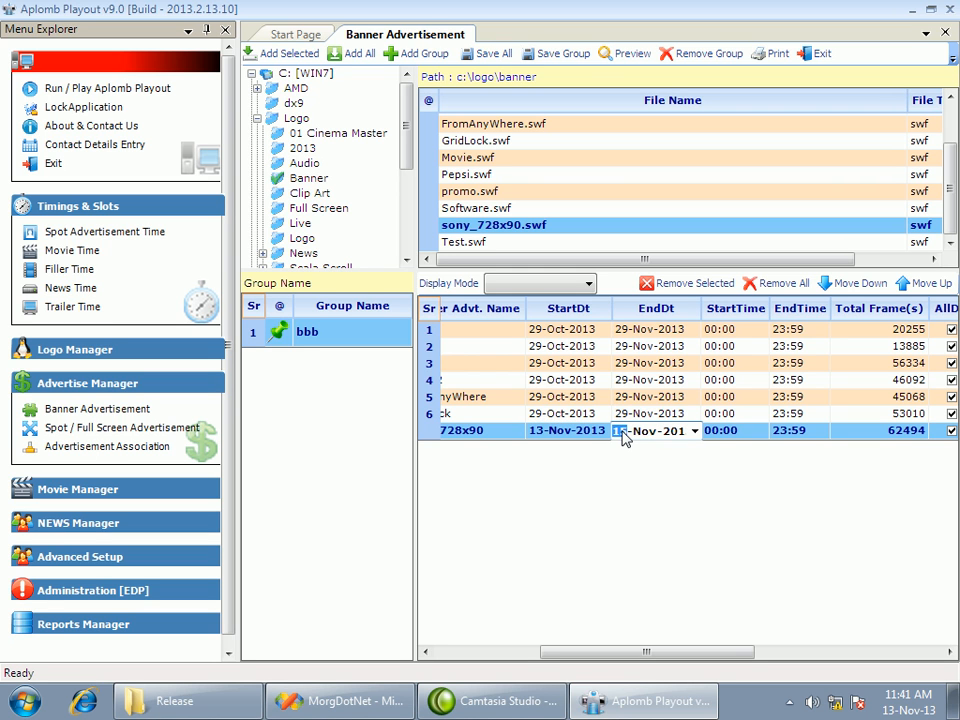
pyautogui.click(730, 430)
pyautogui.moveTo(738, 432); pyautogui.dragTo(697, 432)
pyautogui.write('10')
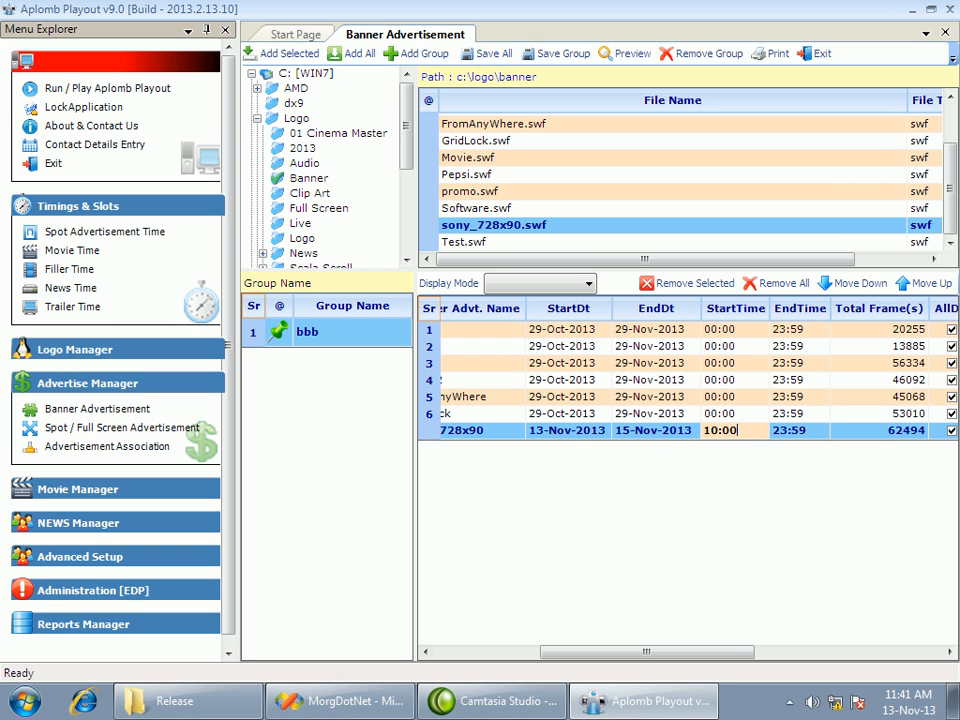
# Set the sony_728x90 banner's end time to 12:00
pyautogui.click(806, 432)
pyautogui.moveTo(806, 432); pyautogui.dragTo(763, 430)
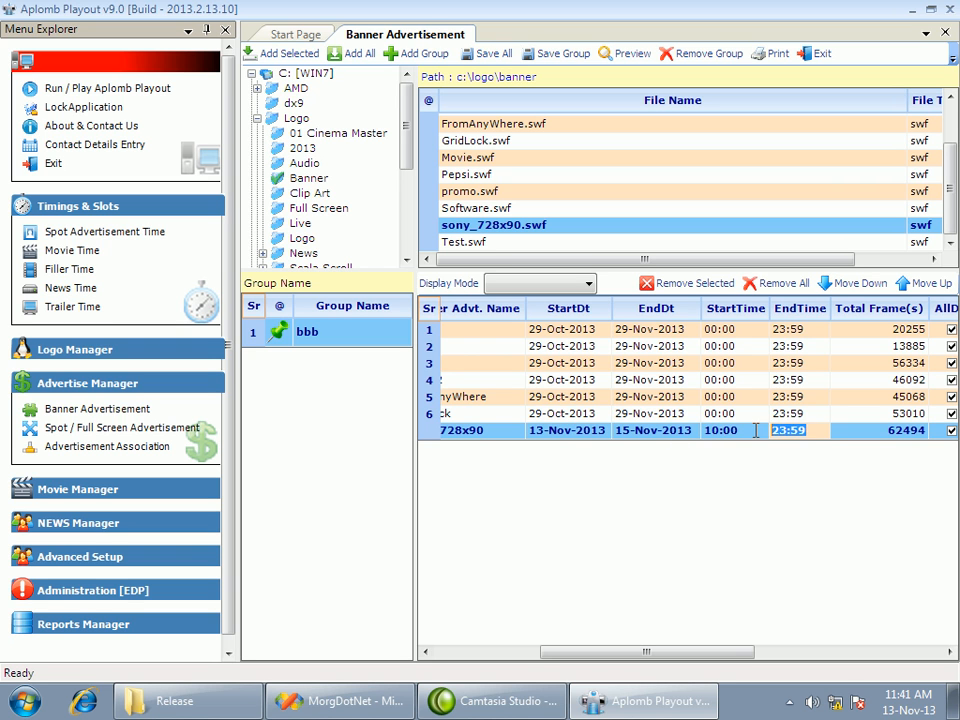
pyautogui.write('1')
pyautogui.press('Up')
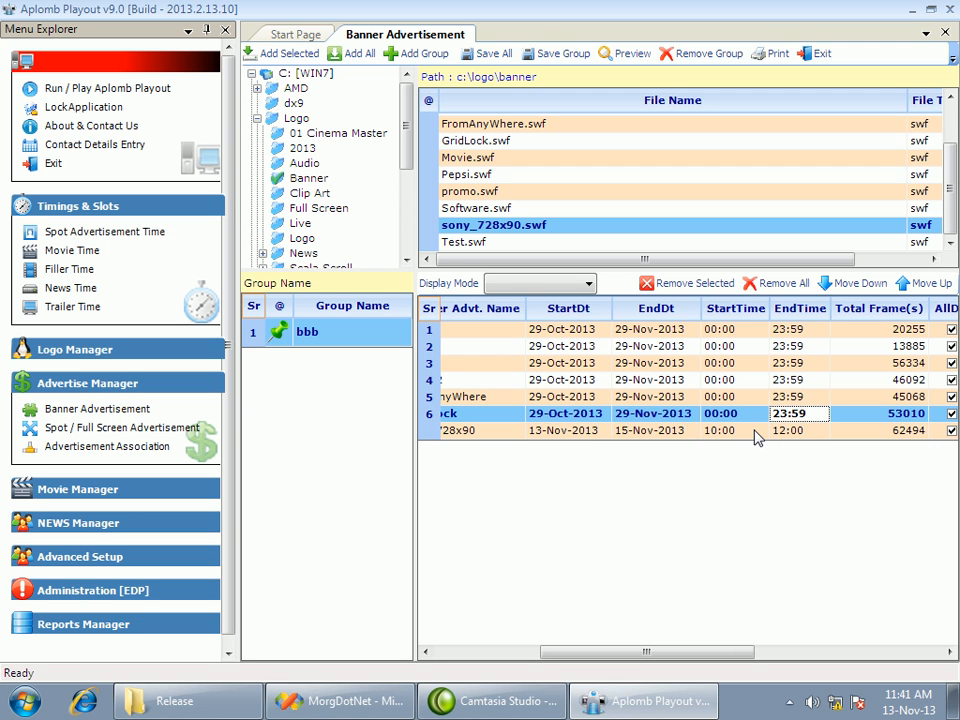
# Examine the start dates, paths and names of the banners in group bbb
pyautogui.click(738, 383)
pyautogui.click(592, 430)
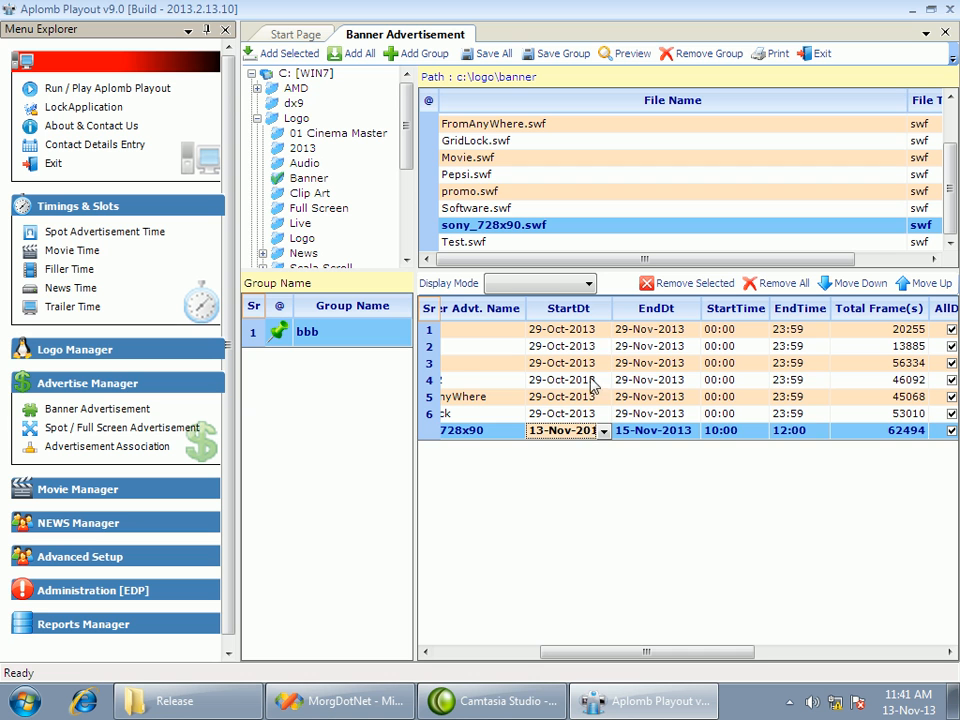
pyautogui.click(531, 381)
pyautogui.click(565, 347)
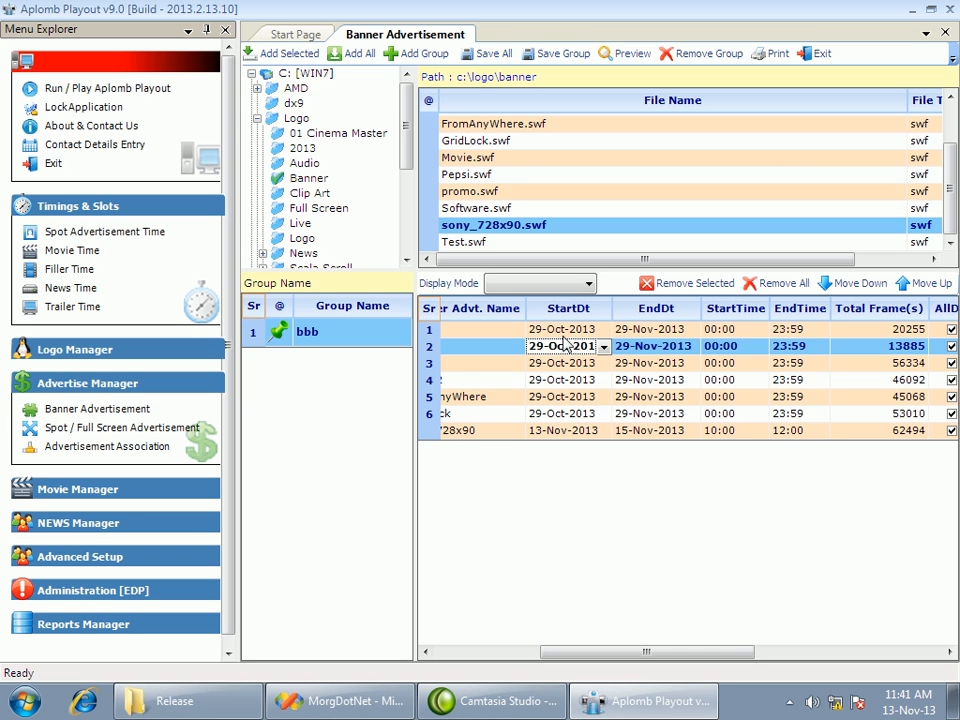
pyautogui.press('Up')
pyautogui.click(587, 418)
pyautogui.press('Down')
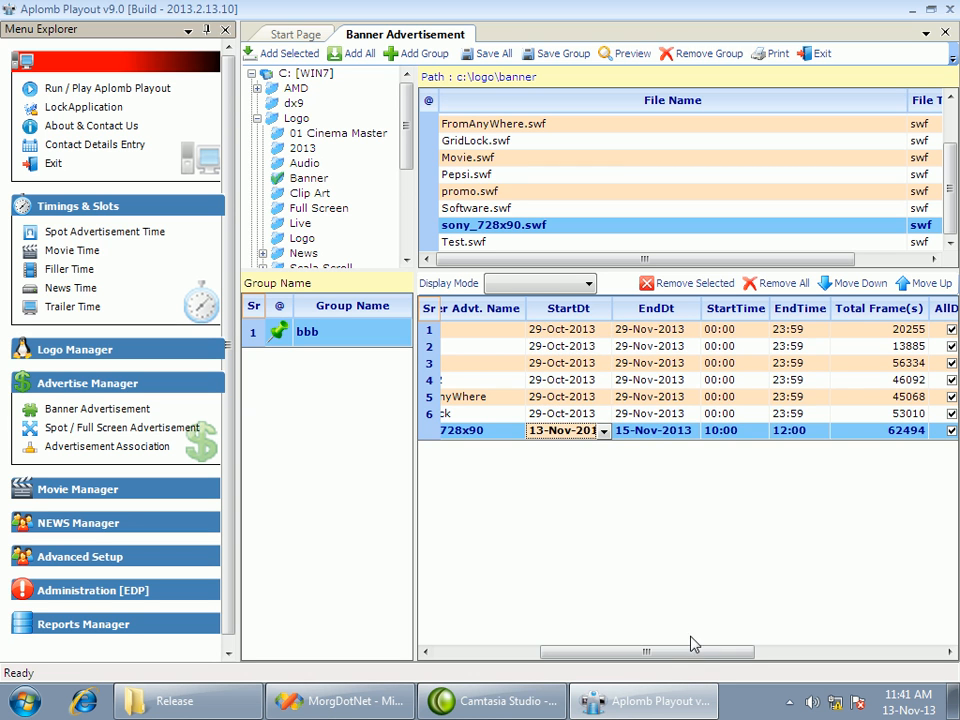
pyautogui.moveTo(679, 652); pyautogui.dragTo(553, 652)
pyautogui.click(512, 416)
pyautogui.click(511, 397)
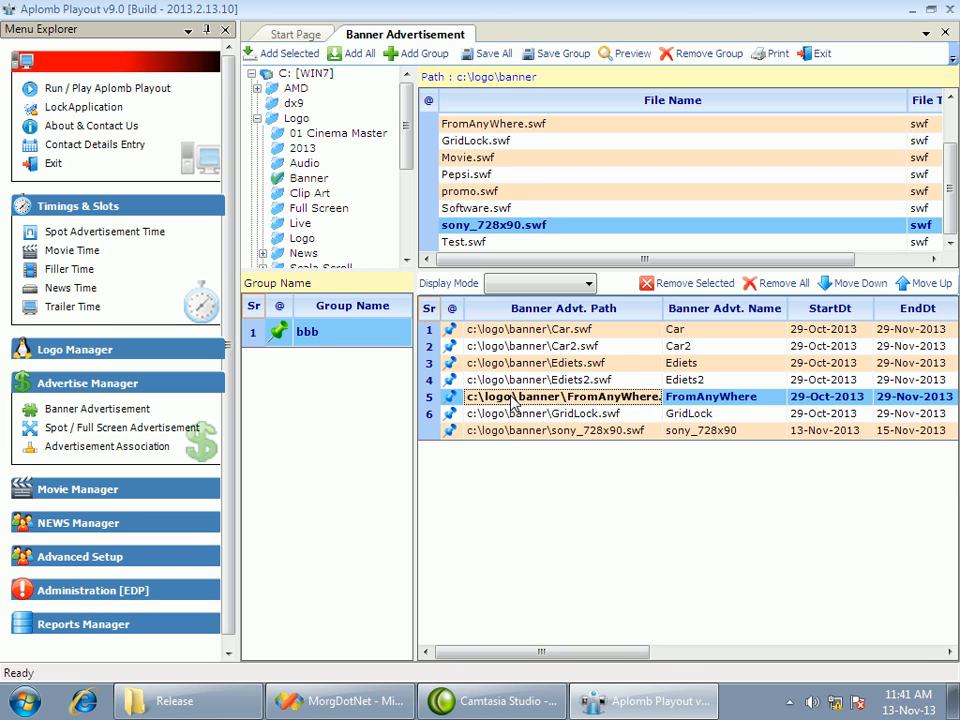
pyautogui.click(514, 366)
# Preview the sony_728x90 banner, place it in the lower part of the output screen, apply the placement and close the banner page
pyautogui.click(487, 430)
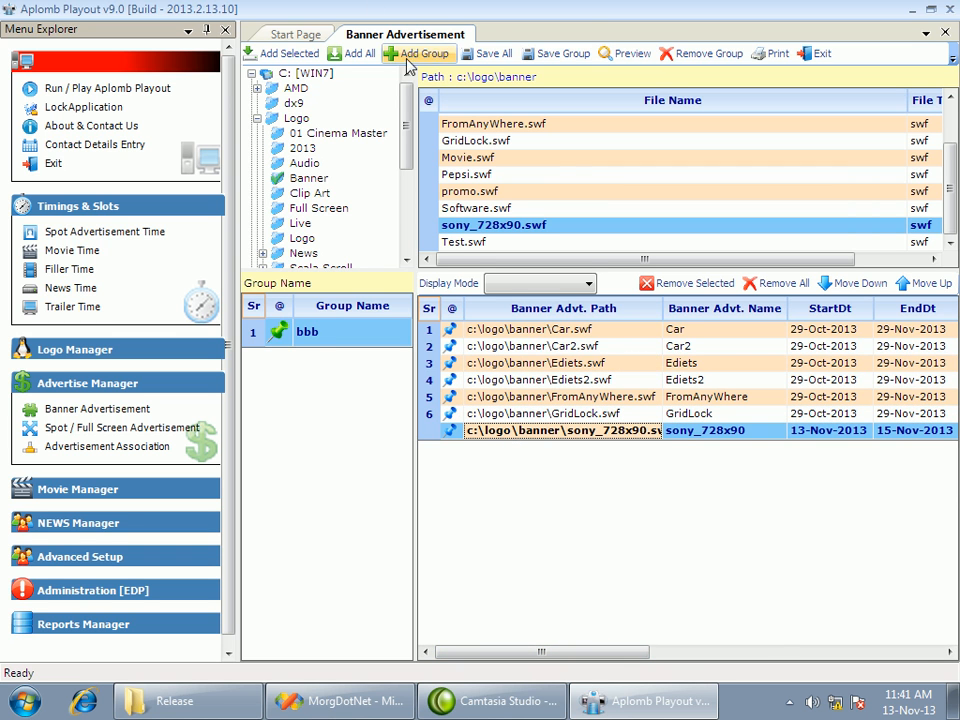
pyautogui.click(611, 55)
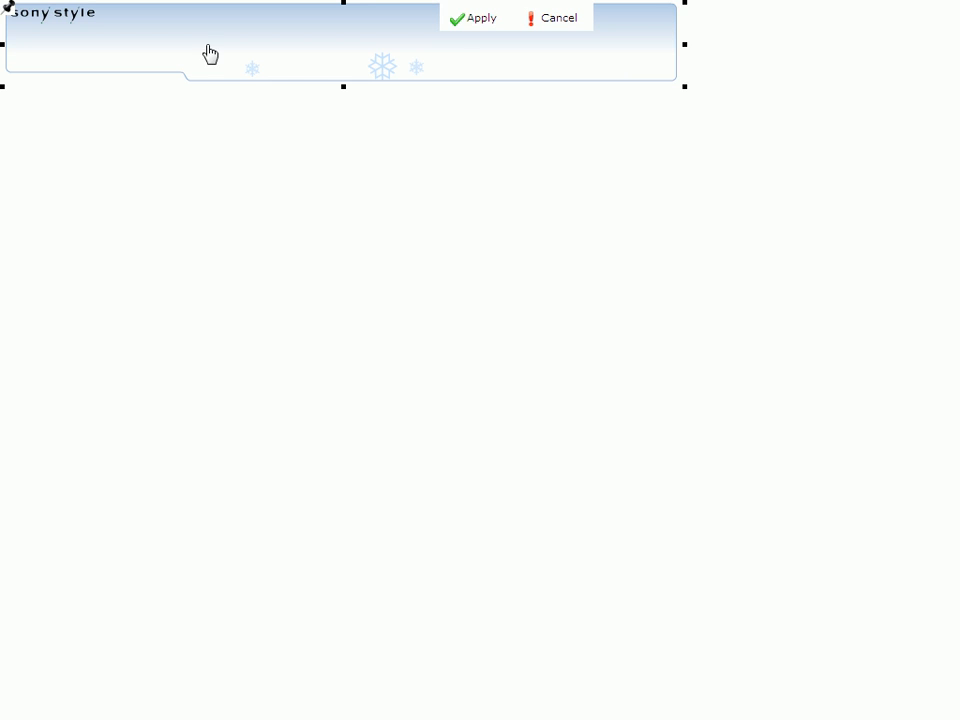
pyautogui.moveTo(6, 8); pyautogui.dragTo(126, 572)
pyautogui.click(471, 20)
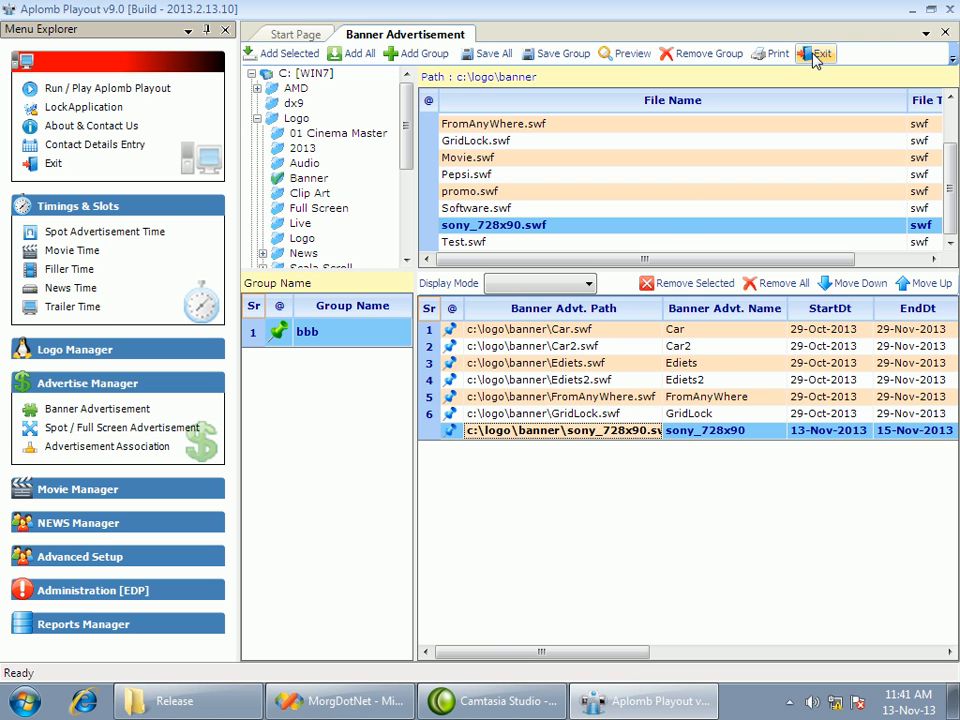
pyautogui.moveTo(514, 649); pyautogui.dragTo(611, 656)
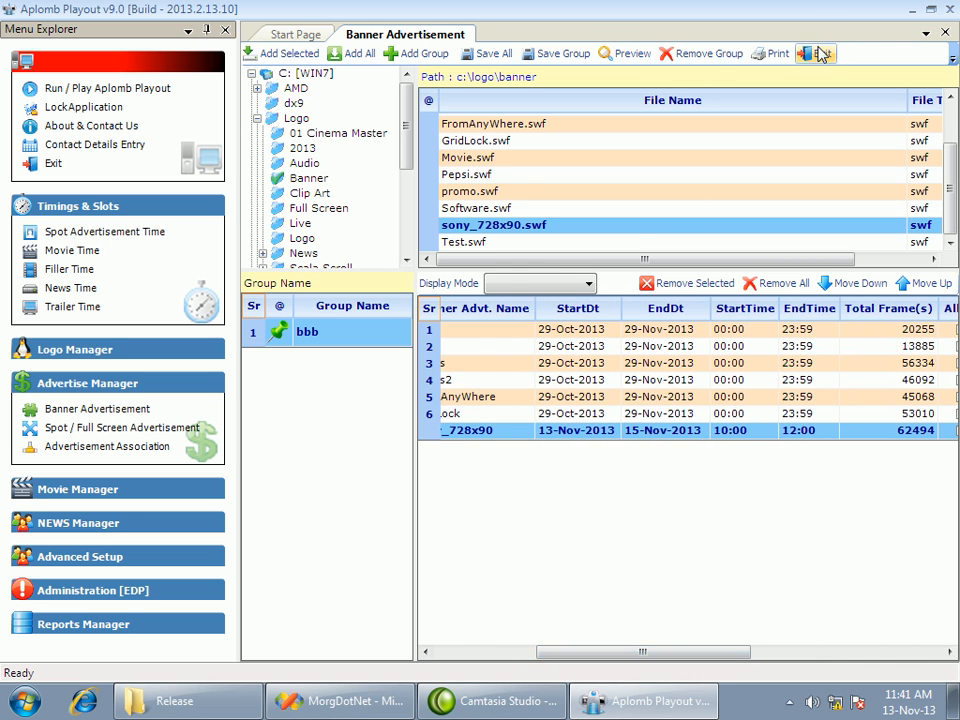
pyautogui.click(820, 55)
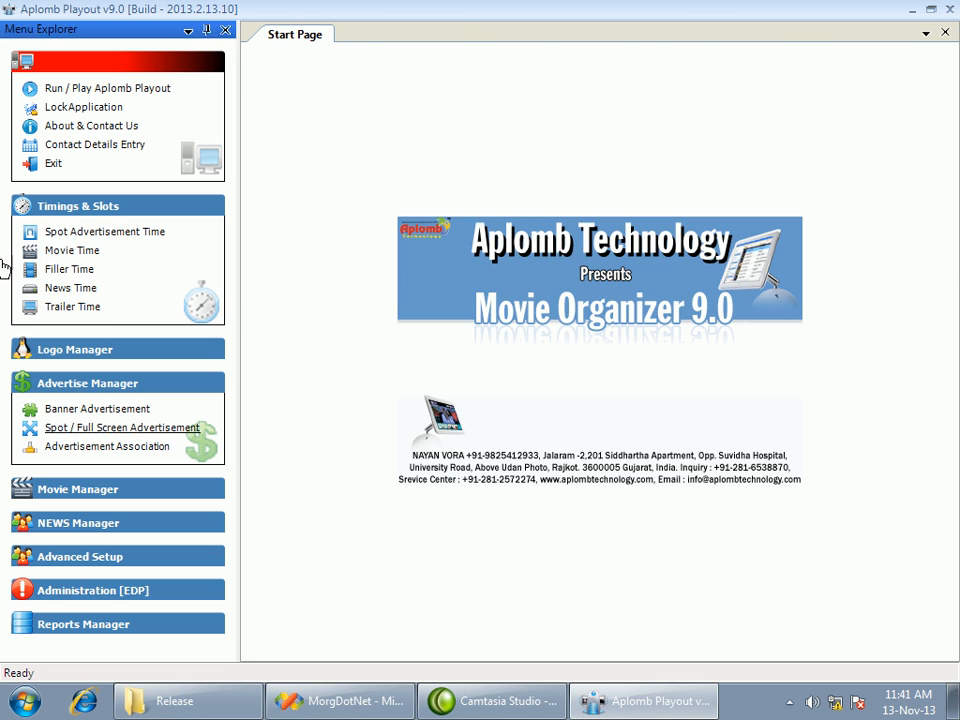
# Add Advt_1.mp4, ADVT001.MPG, Amul.mp4, col.mpg and exam_results.wmv from F:\Sample Video\goooo to the spot advertisement playlist
pyautogui.click(98, 437)
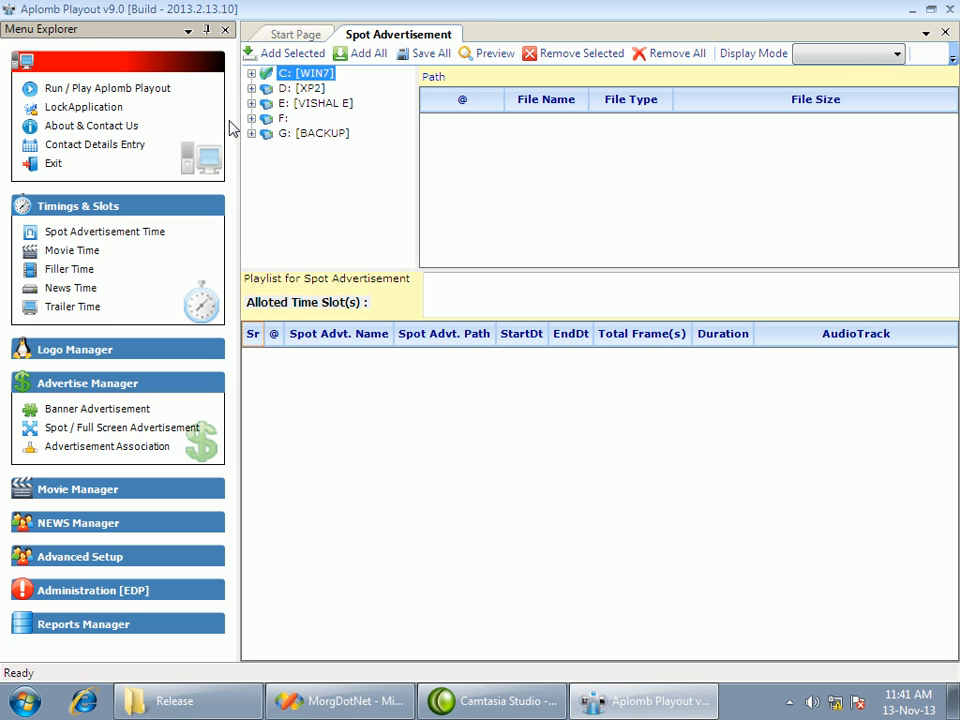
pyautogui.click(252, 119)
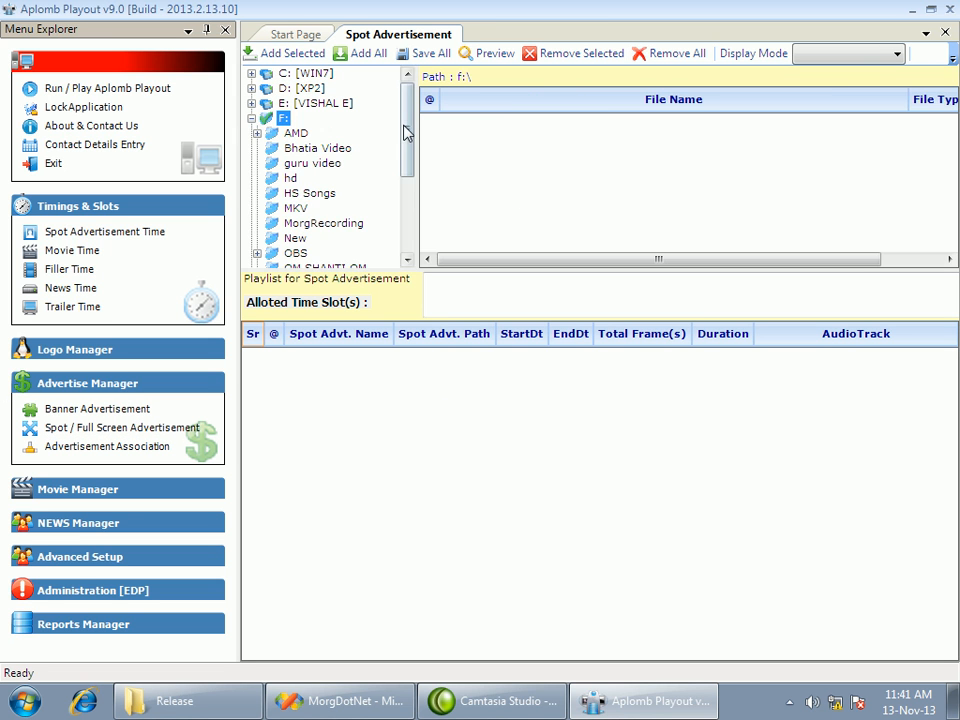
pyautogui.scroll(-2, 407, 176)
pyautogui.moveTo(403, 166); pyautogui.dragTo(403, 180)
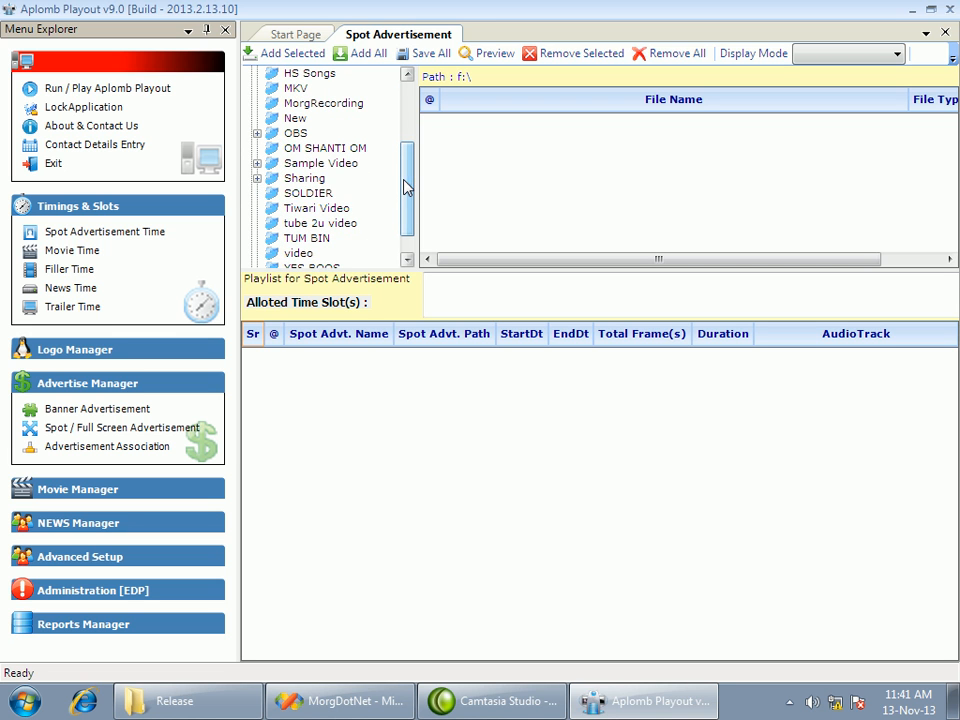
pyautogui.click(265, 165)
pyautogui.click(303, 194)
pyautogui.moveTo(478, 120); pyautogui.dragTo(467, 186)
pyautogui.click(290, 54)
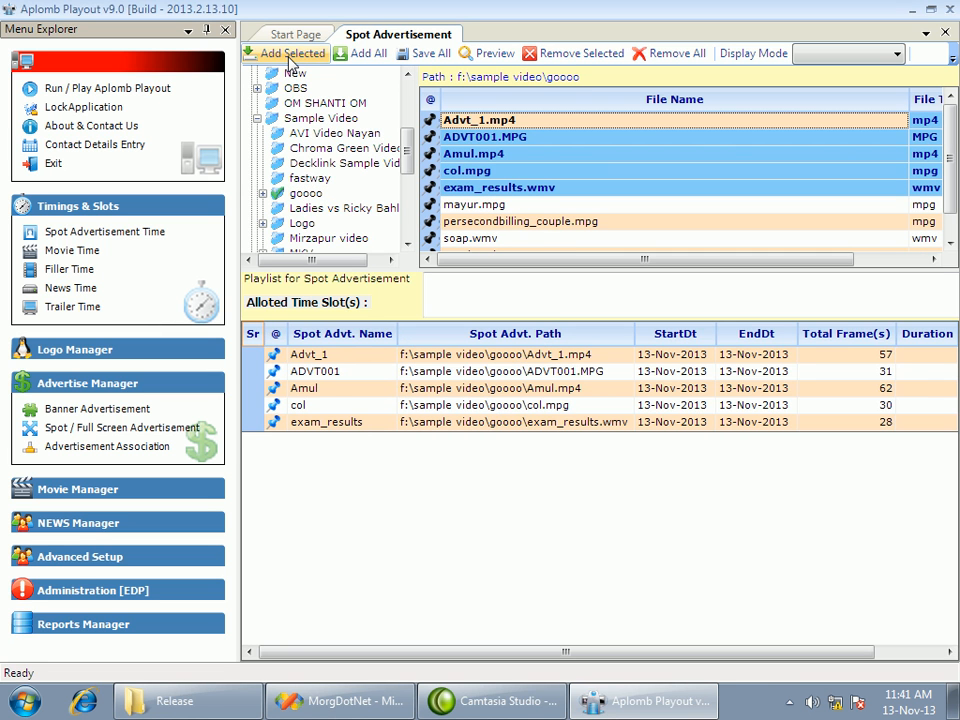
# Set the end date of the col spot advertisement to 13-Dec-2013 and close the spot advertisement page
pyautogui.moveTo(605, 652); pyautogui.dragTo(668, 661)
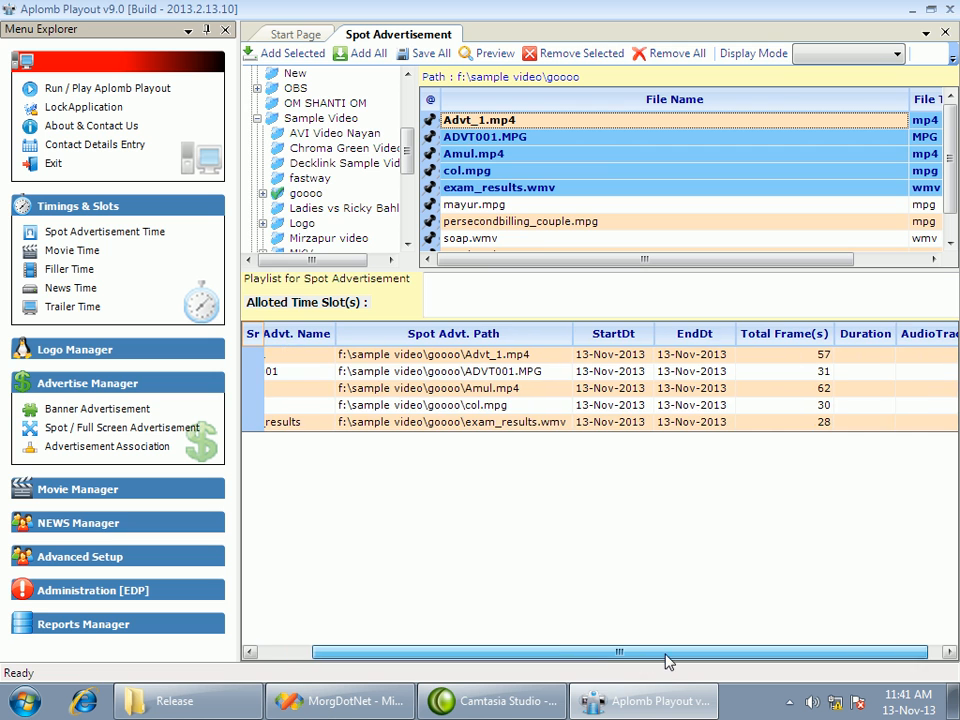
pyautogui.click(590, 422)
pyautogui.click(604, 407)
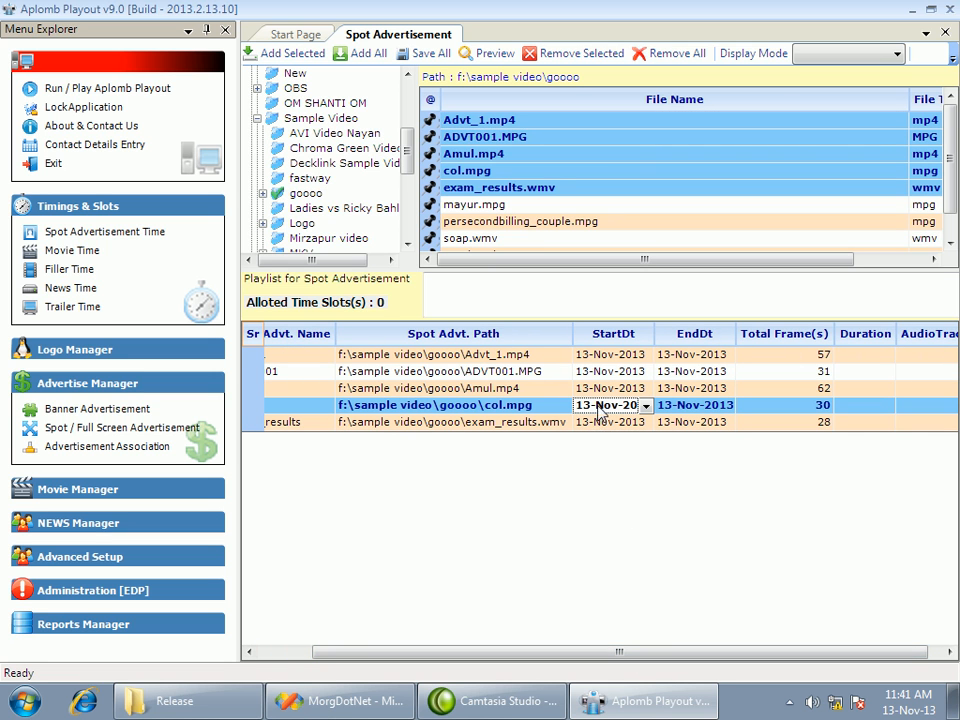
pyautogui.click(684, 411)
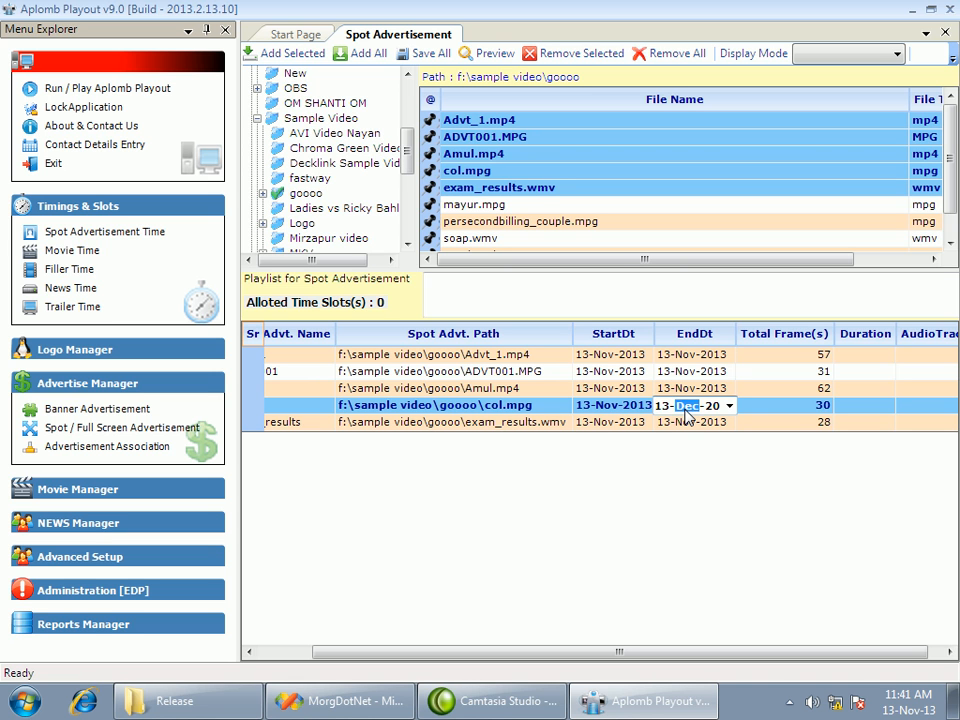
pyautogui.click(686, 375)
pyautogui.click(686, 390)
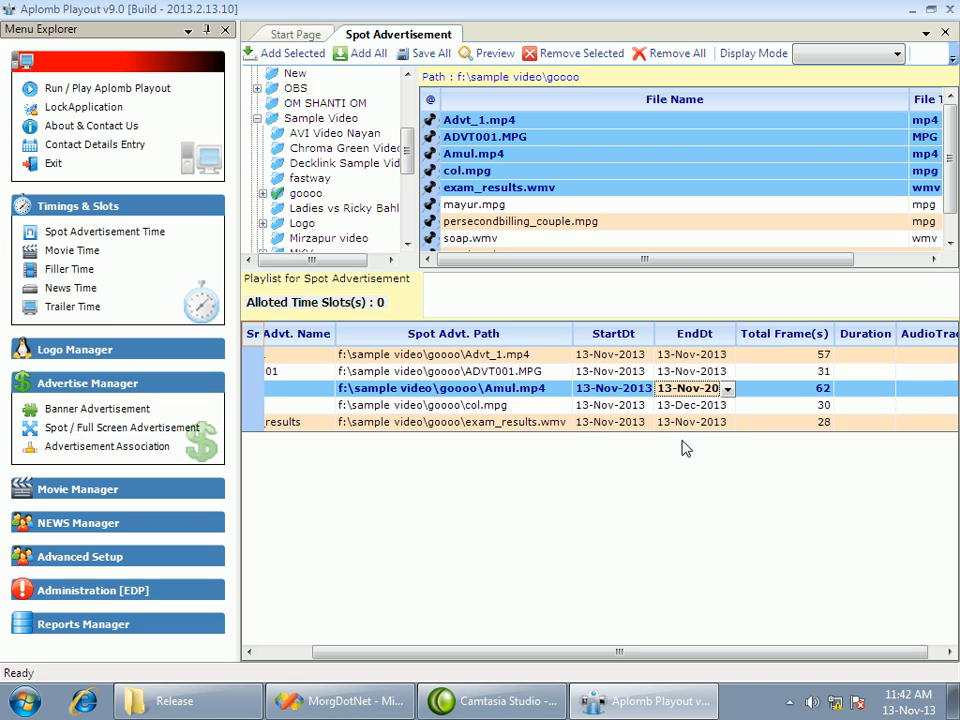
pyautogui.click(684, 423)
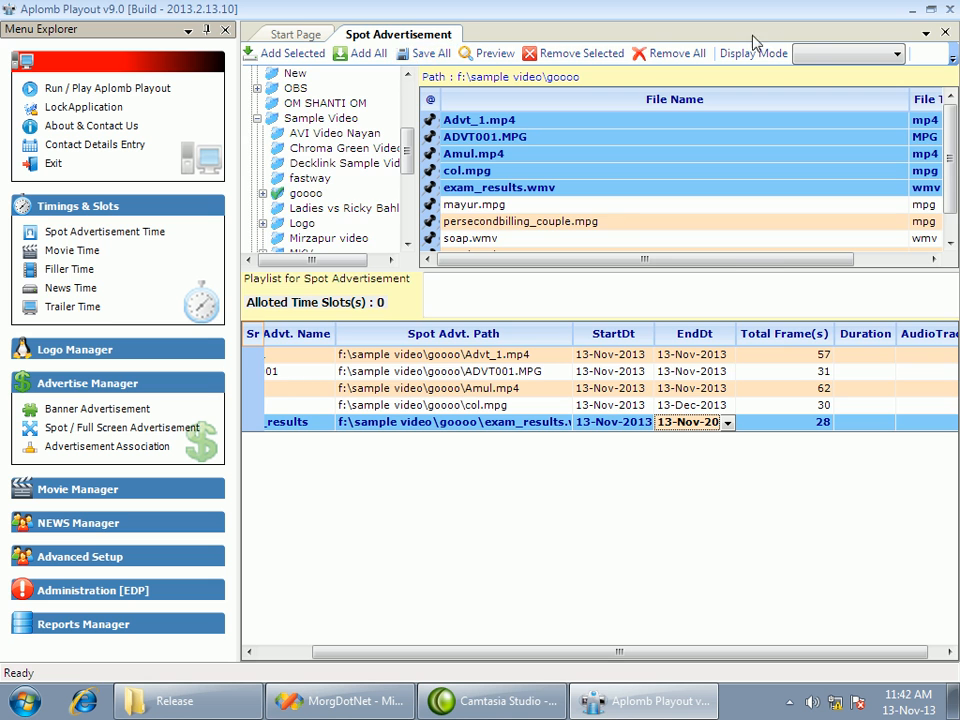
pyautogui.click(945, 32)
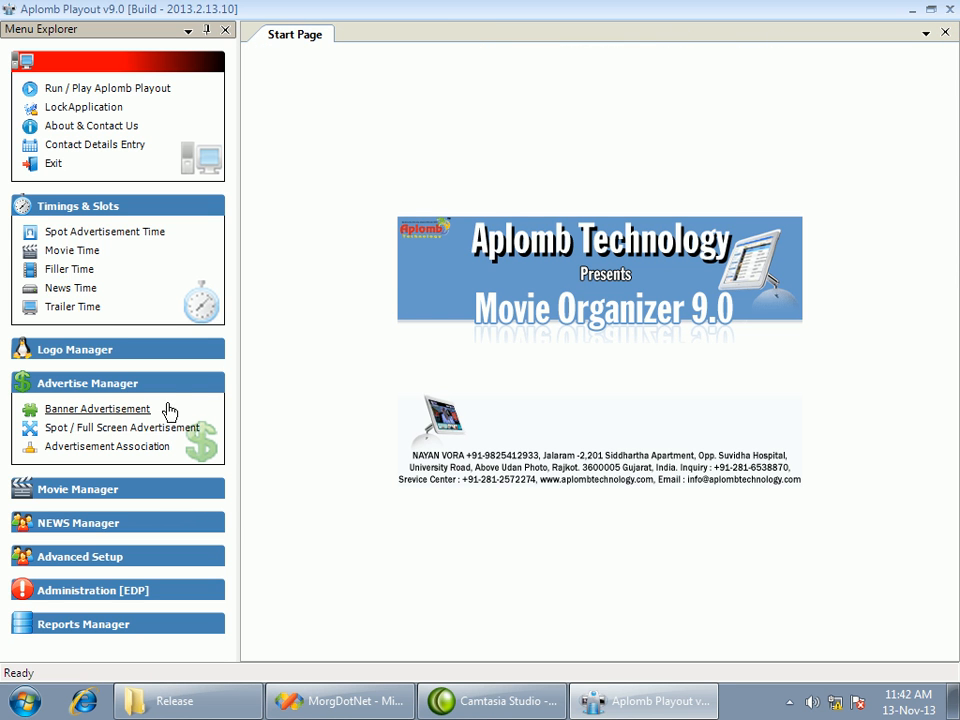
# In the advertisement association, assign Advt_1 and ADVT001 to the spot group's 01:15 slot and Amul to its 01:30 slot
pyautogui.click(114, 450)
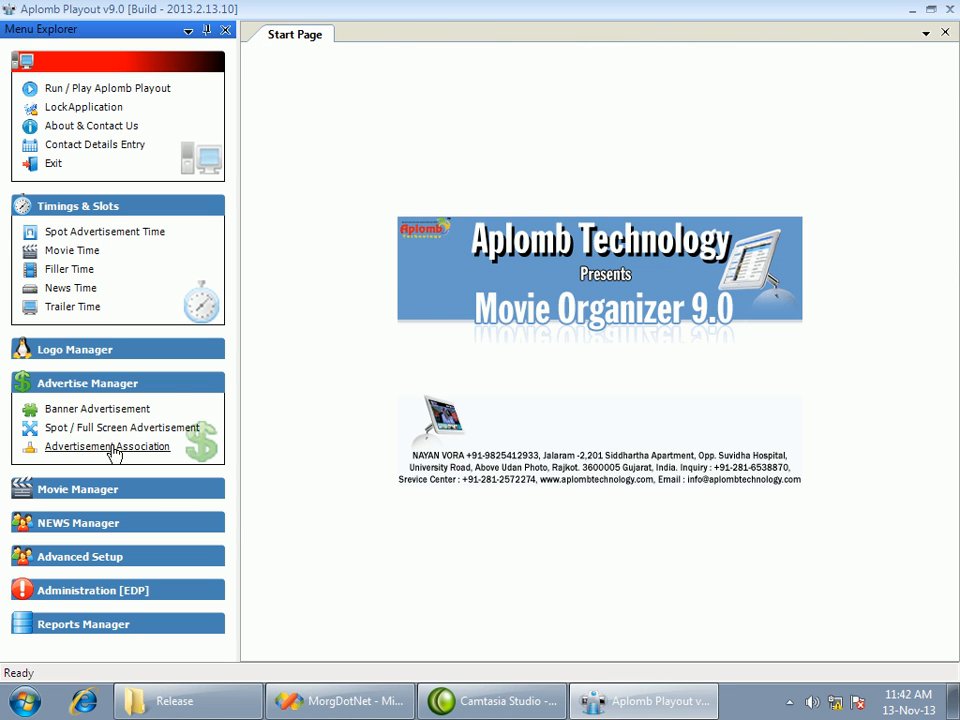
pyautogui.click(523, 352)
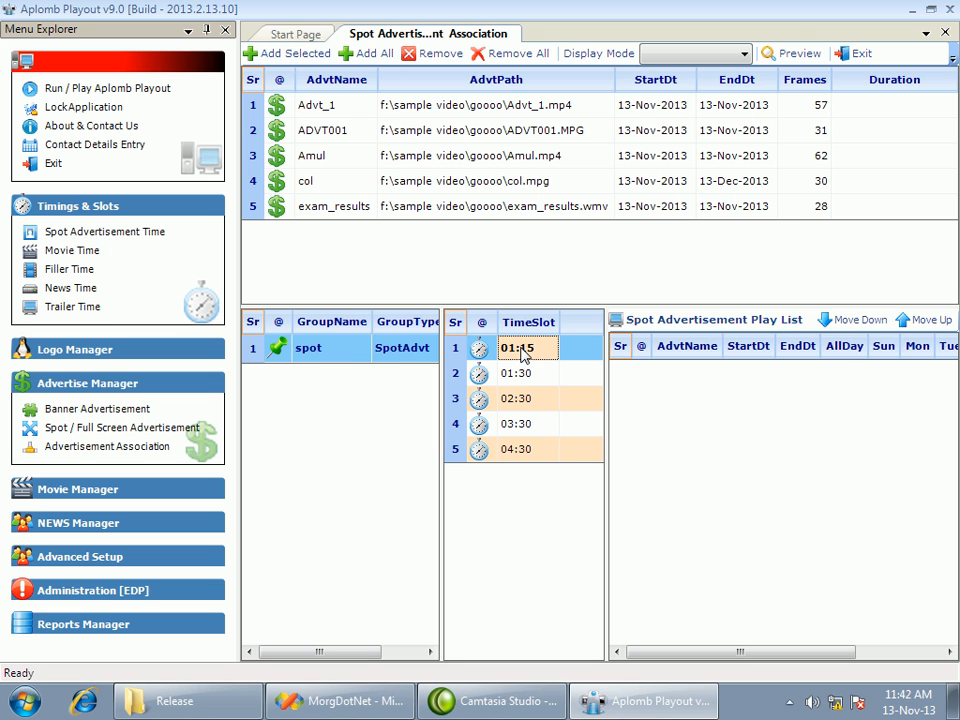
pyautogui.moveTo(311, 102); pyautogui.dragTo(311, 130)
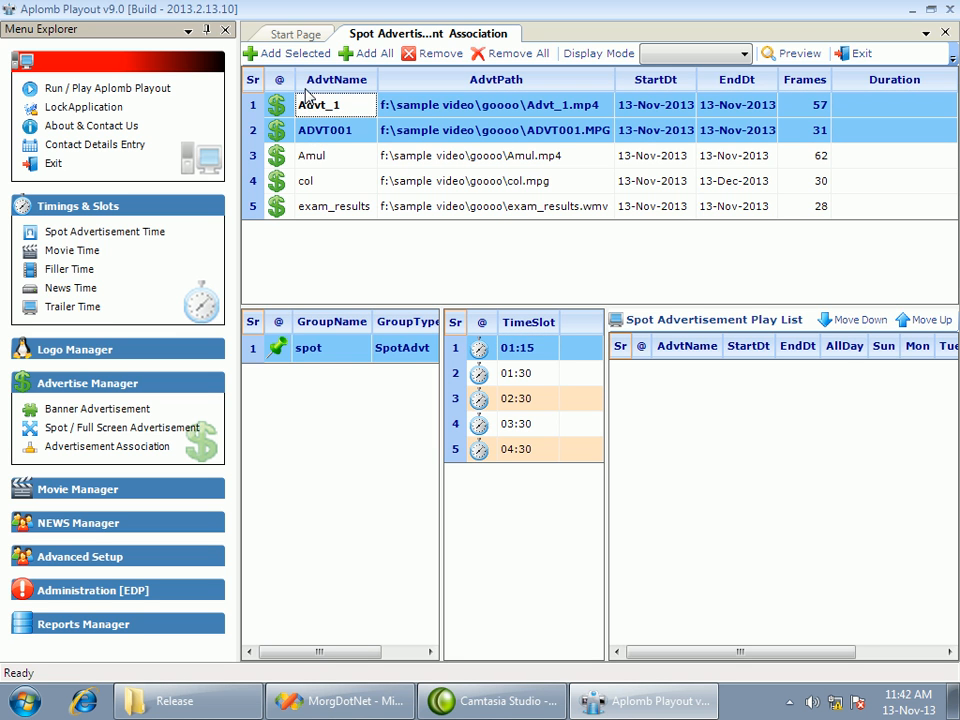
pyautogui.click(248, 54)
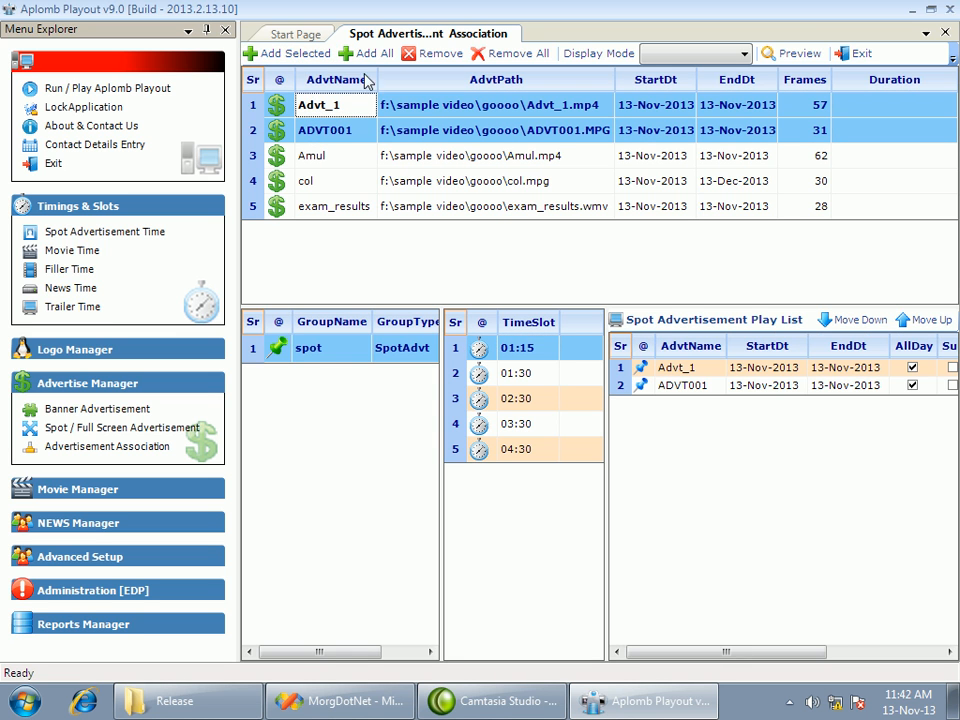
pyautogui.click(521, 379)
pyautogui.doubleClick(330, 160)
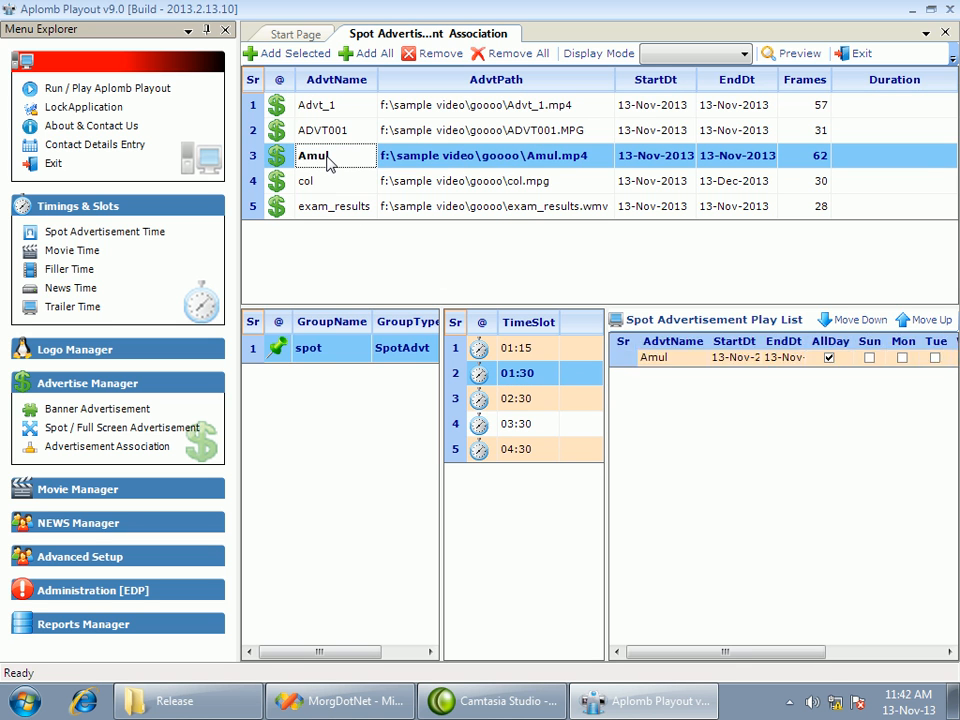
# Assign all five spot advertisements, Advt_1 through exam_results, to the spot group's 02:30 time slot
pyautogui.moveTo(333, 191); pyautogui.dragTo(333, 208)
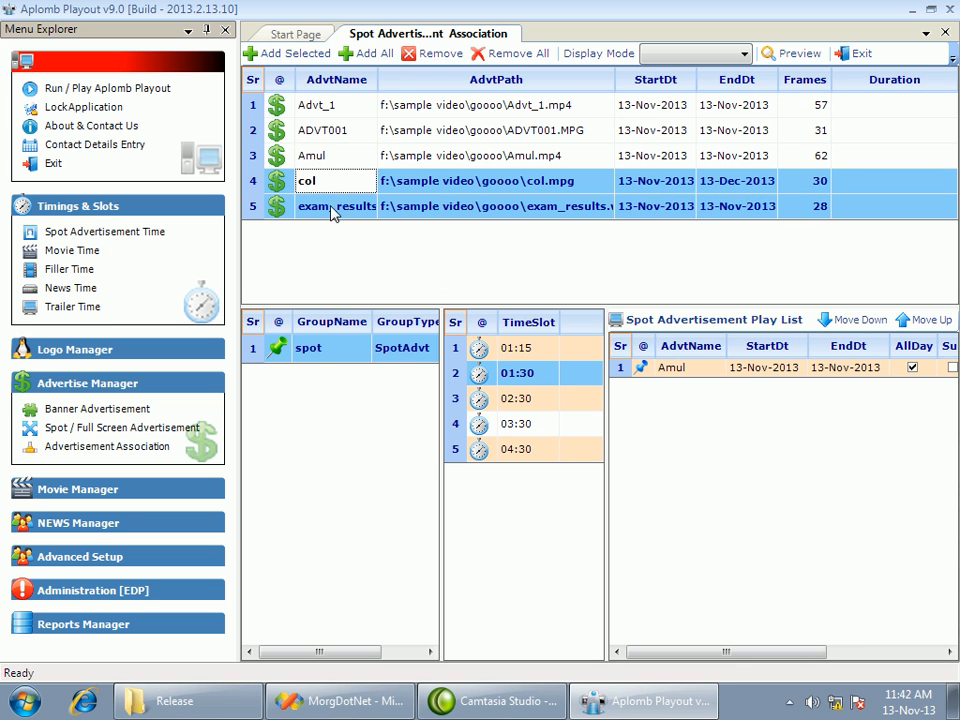
pyautogui.click(527, 399)
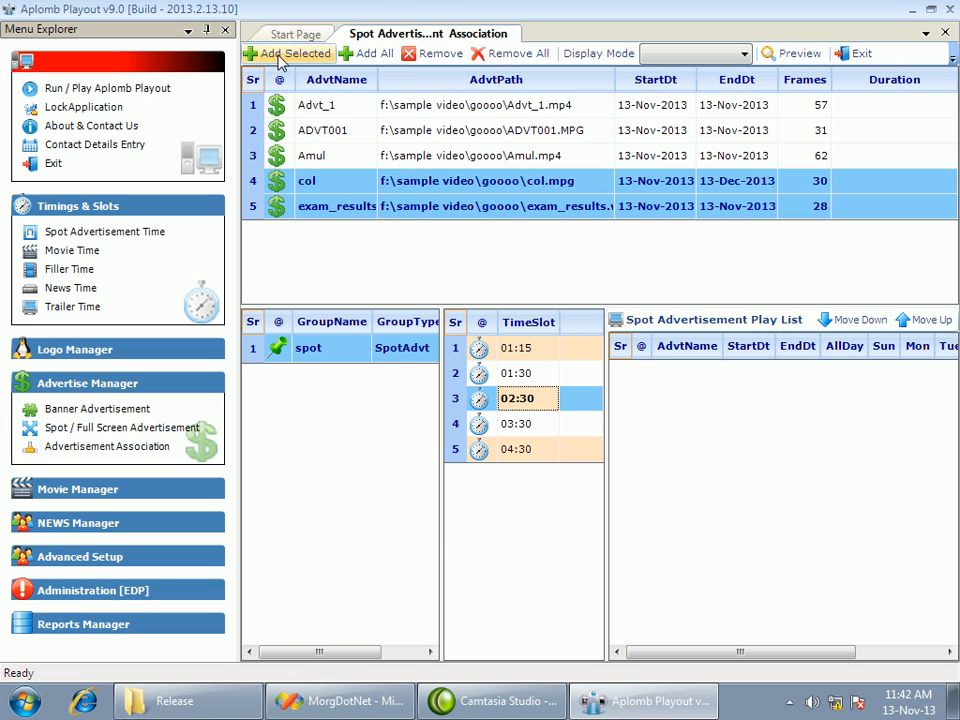
pyautogui.keyDown('shift'); pyautogui.click(330, 108); pyautogui.keyUp('shift')
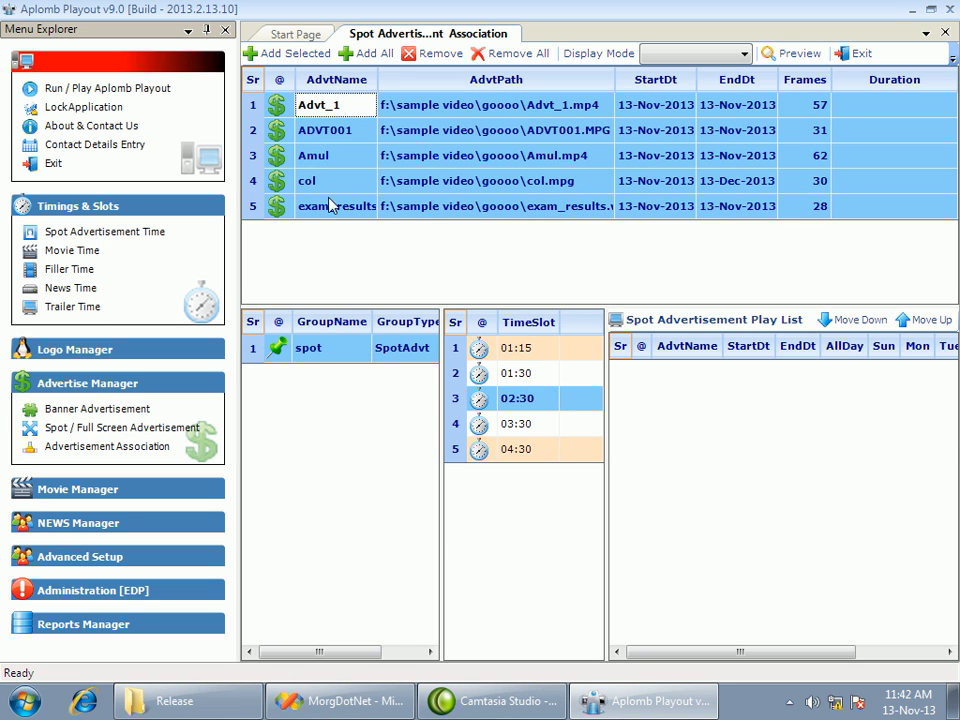
pyautogui.click(280, 53)
# Review the spot advertisement play list of each time slot from 01:15 to 04:30
pyautogui.click(531, 424)
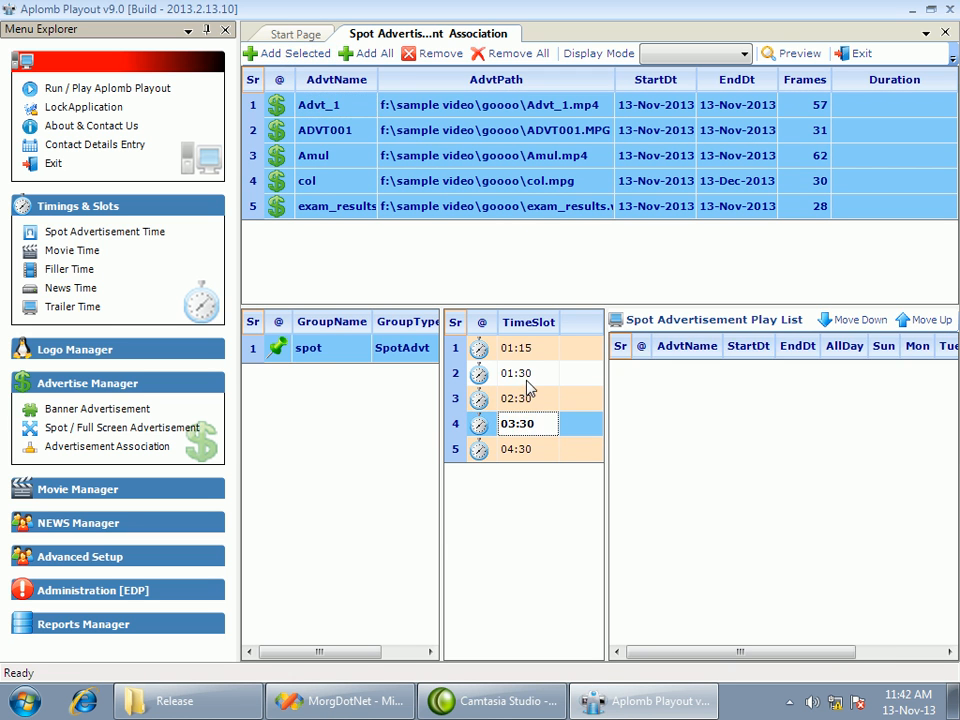
pyautogui.click(527, 356)
pyautogui.click(517, 378)
pyautogui.click(518, 397)
pyautogui.click(506, 449)
pyautogui.click(514, 424)
pyautogui.click(518, 398)
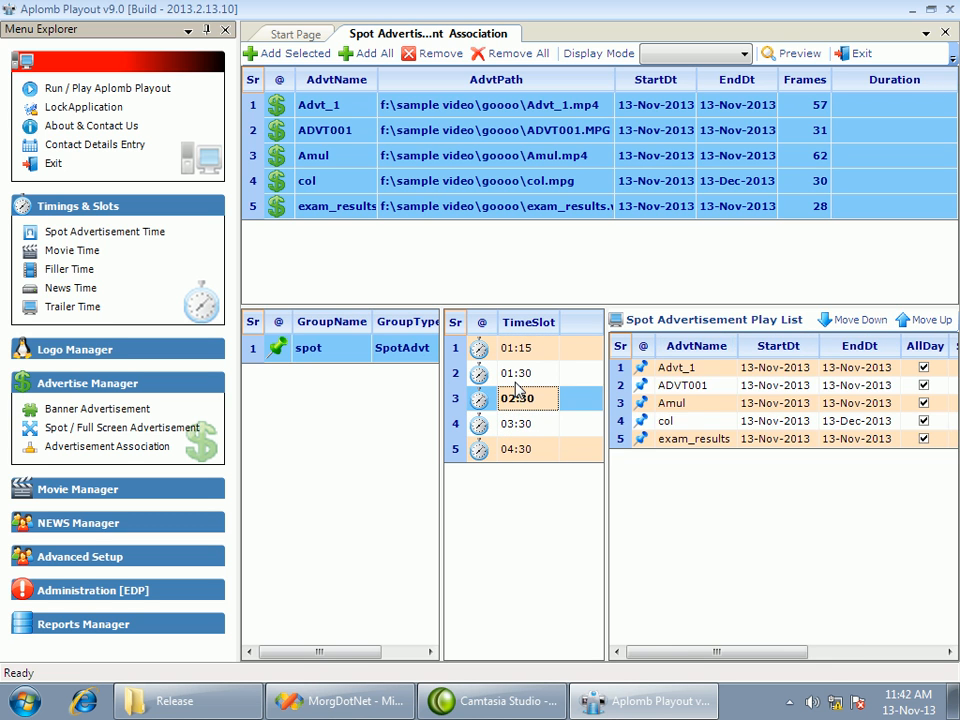
pyautogui.click(518, 380)
pyautogui.click(517, 350)
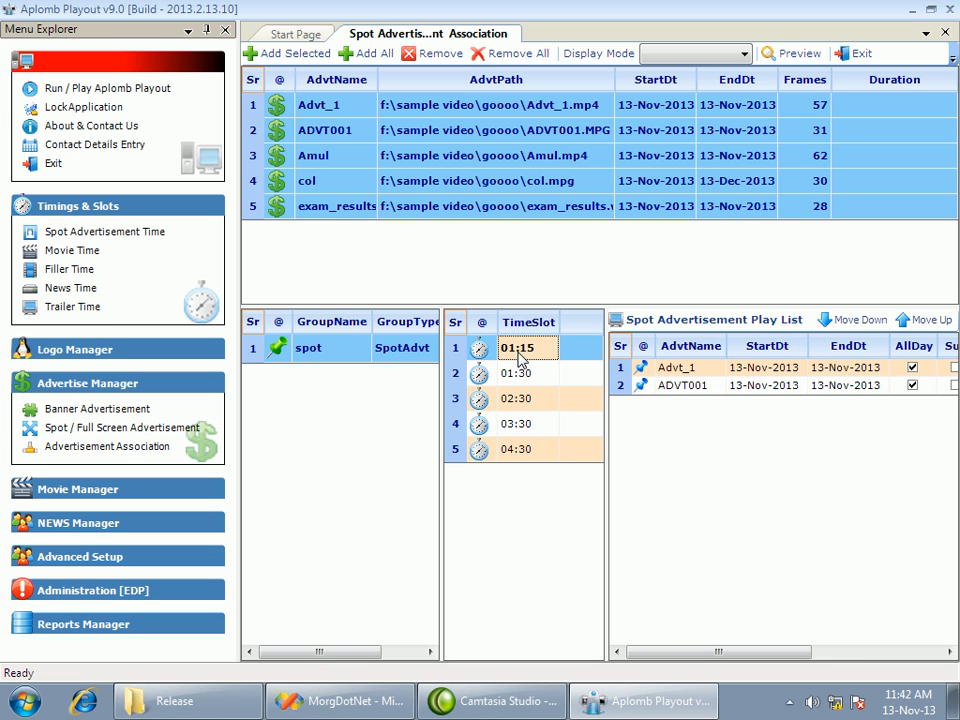
# Close the advertisement association page and show the Movie Manager options instead of the Advertise Manager ones
pyautogui.click(853, 54)
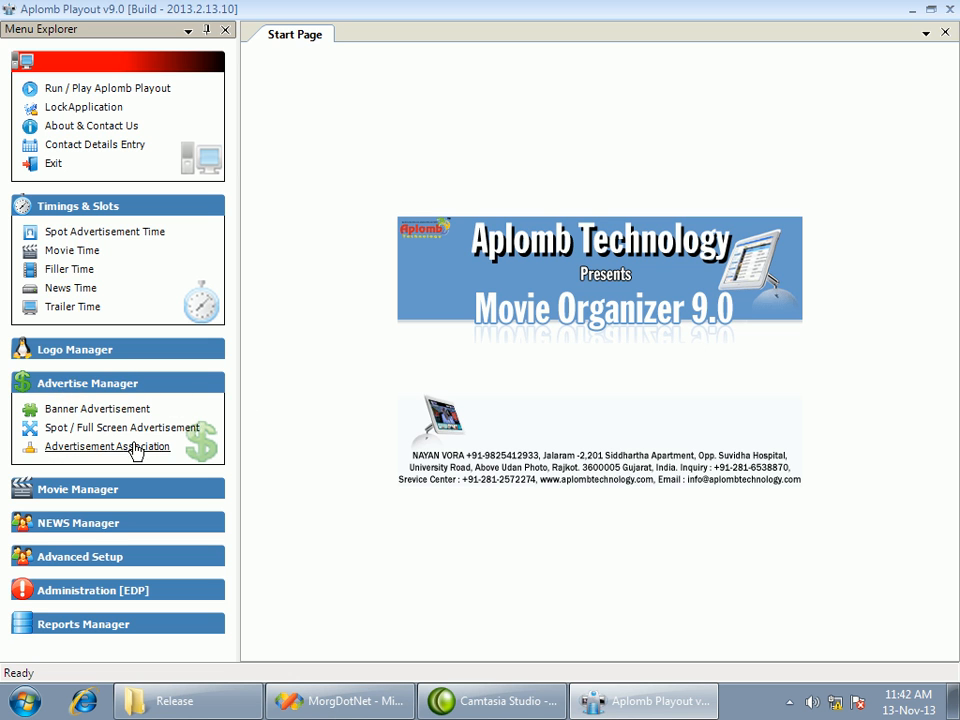
pyautogui.click(94, 385)
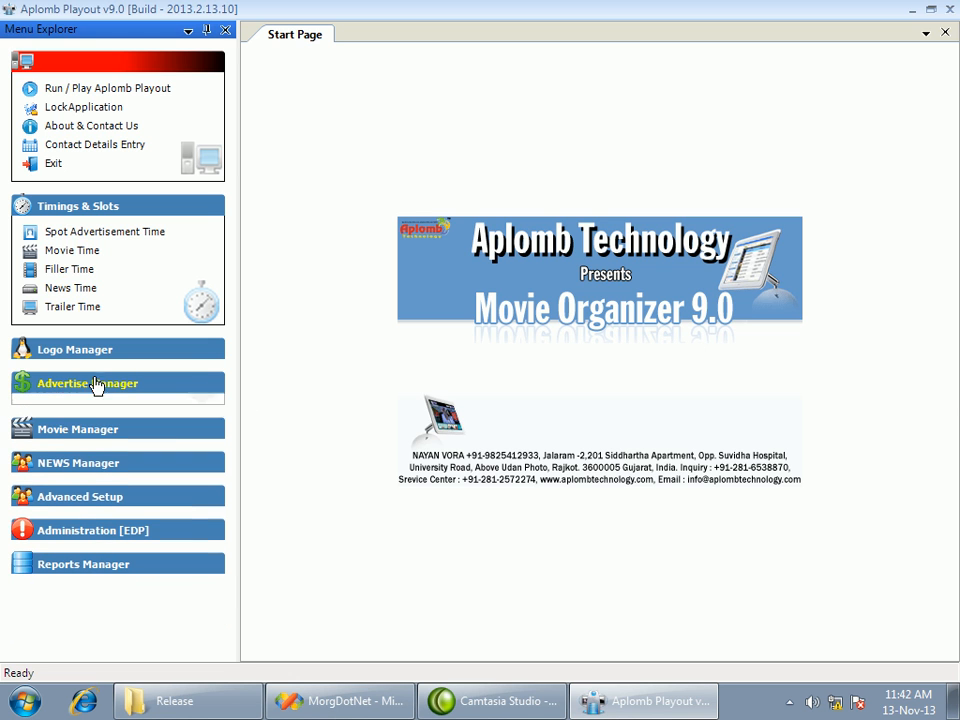
pyautogui.click(79, 426)
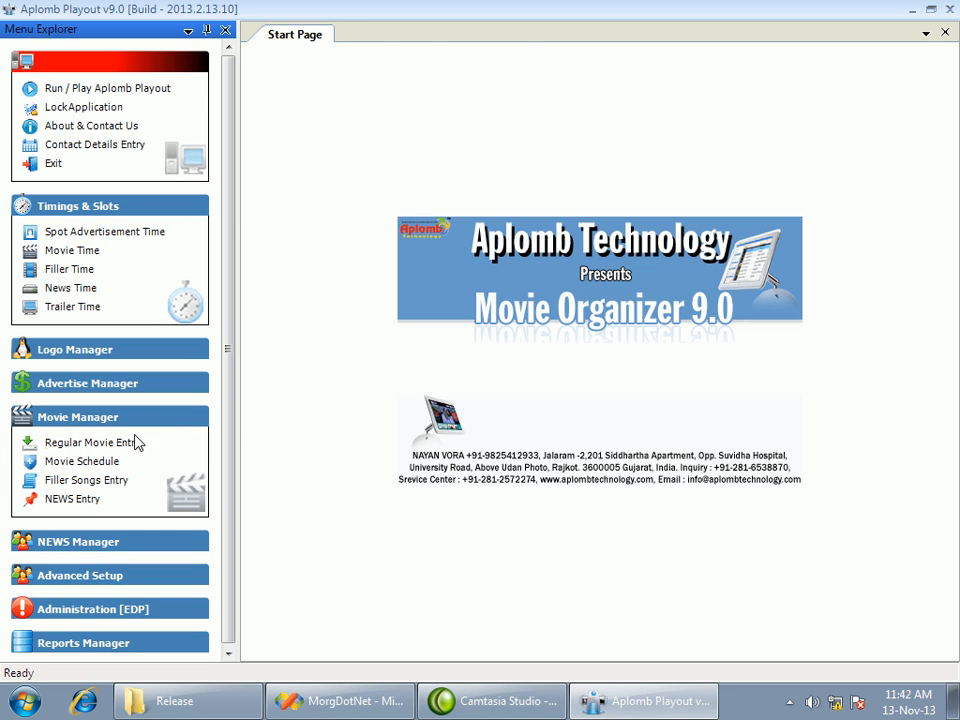
# Start a new regular movie entry and load the DHOOM folder's tracks from E:\Video and Movies\MOVIE
pyautogui.click(120, 446)
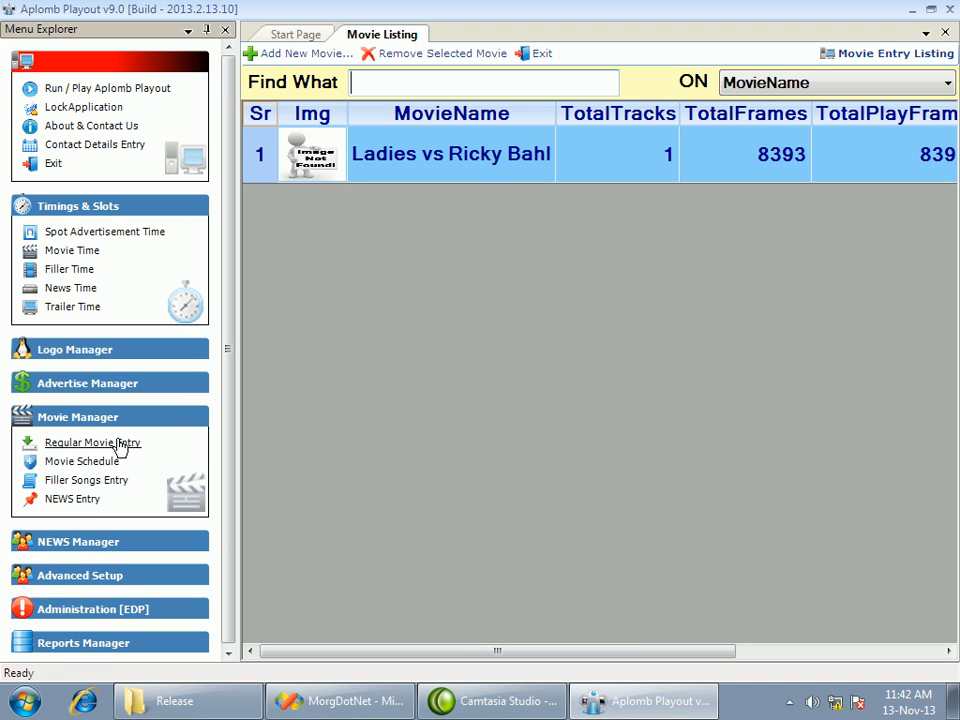
pyautogui.click(281, 55)
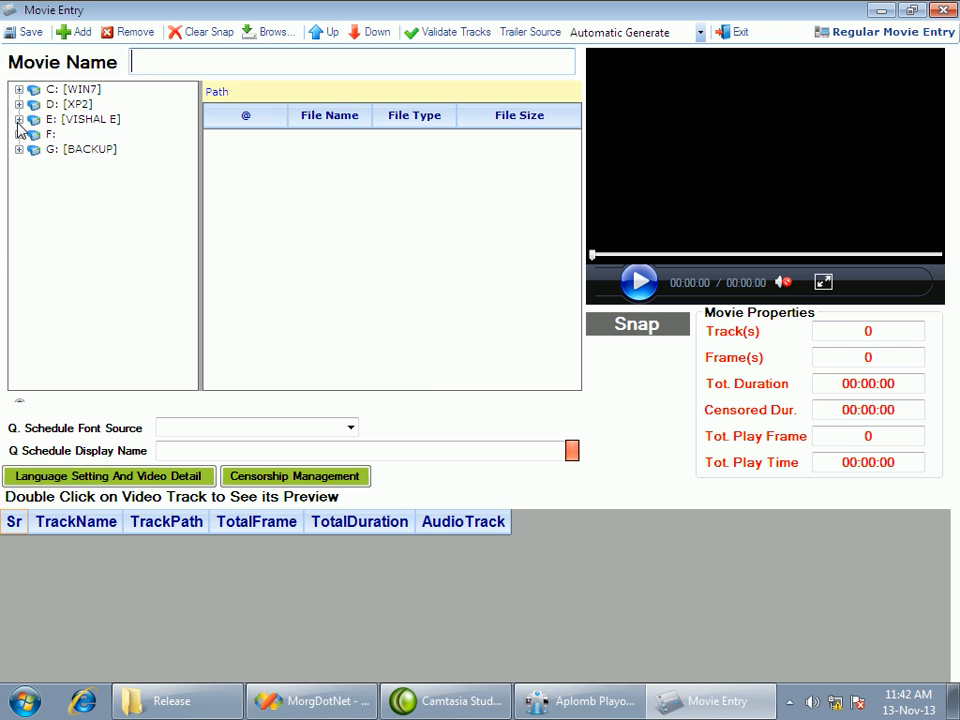
pyautogui.click(18, 121)
pyautogui.moveTo(191, 150); pyautogui.dragTo(190, 280)
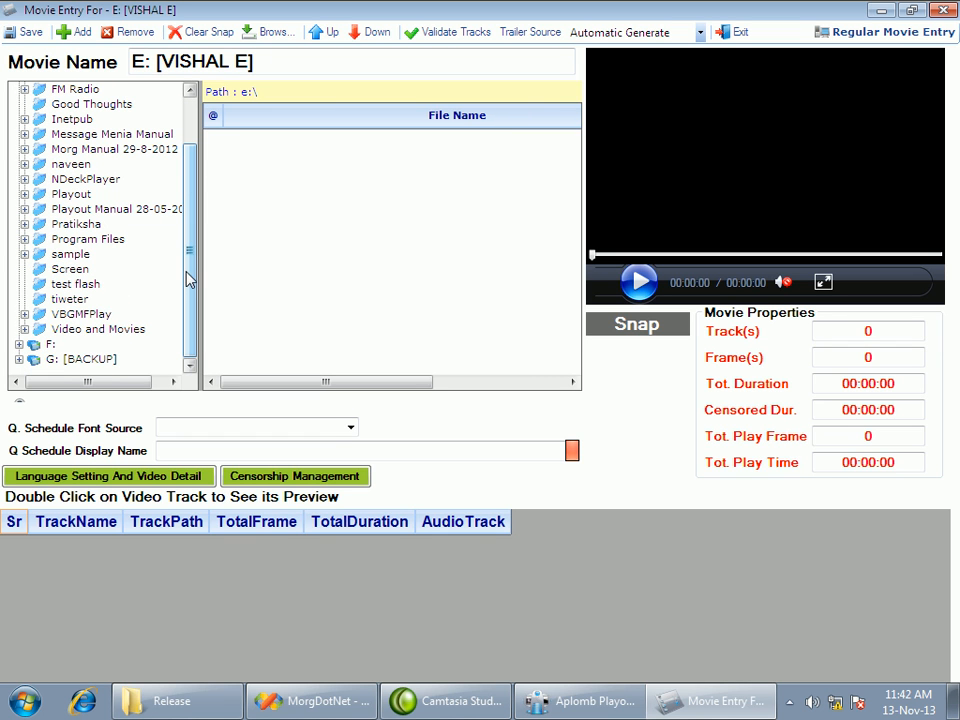
pyautogui.click(24, 329)
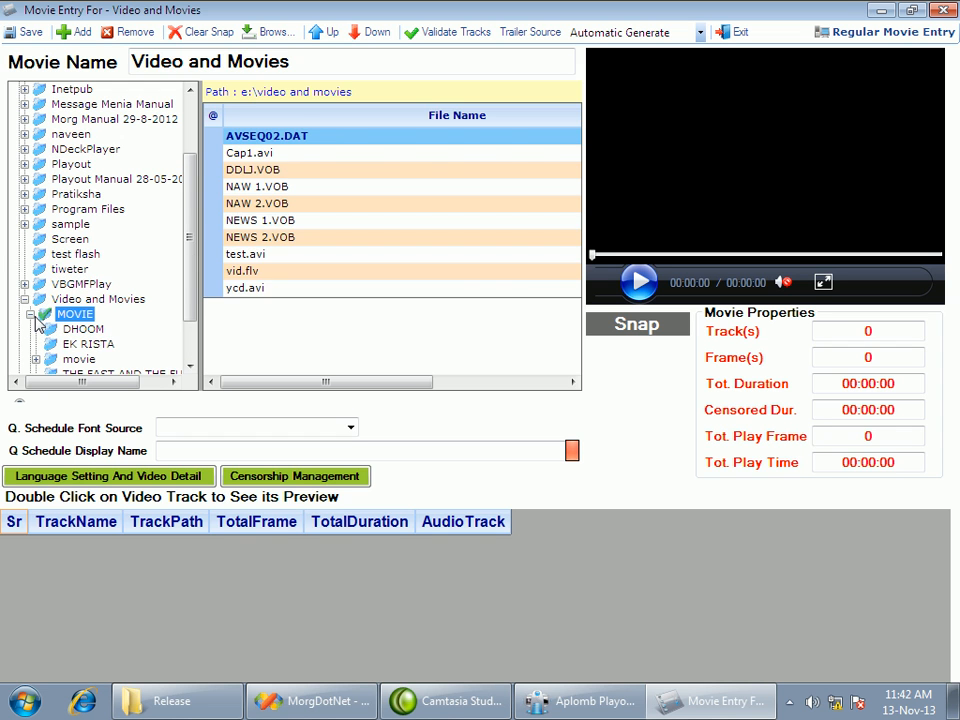
pyautogui.click(34, 316)
pyautogui.click(93, 332)
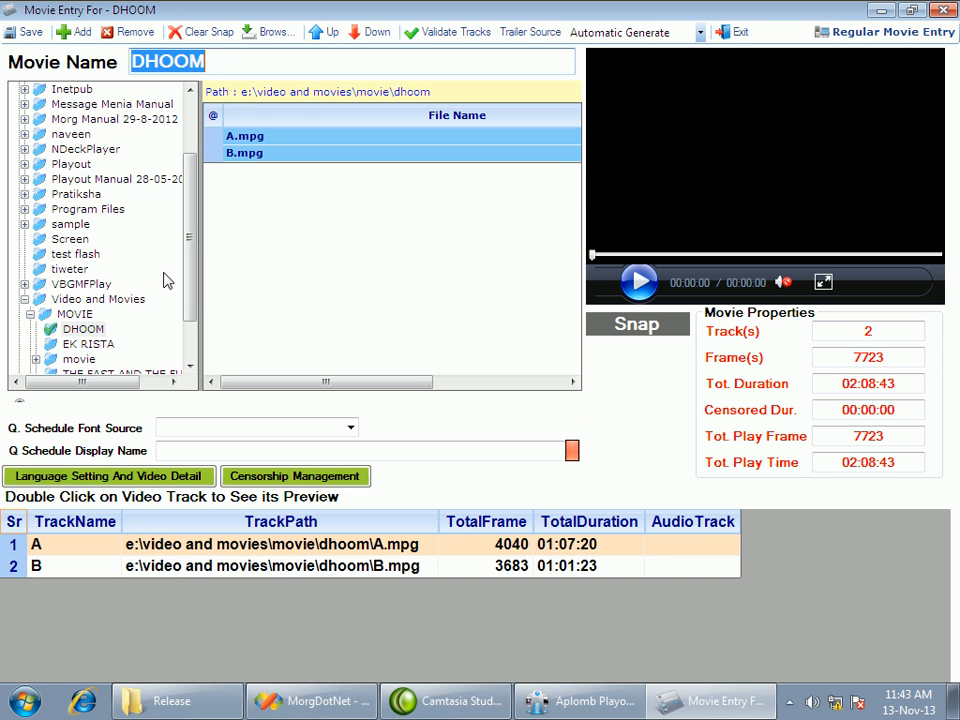
# Switch the movie entry to the EK RISTA folder, and finally to the RRio folder inside the movie subfolder
pyautogui.moveTo(193, 242); pyautogui.dragTo(193, 274)
pyautogui.click(87, 287)
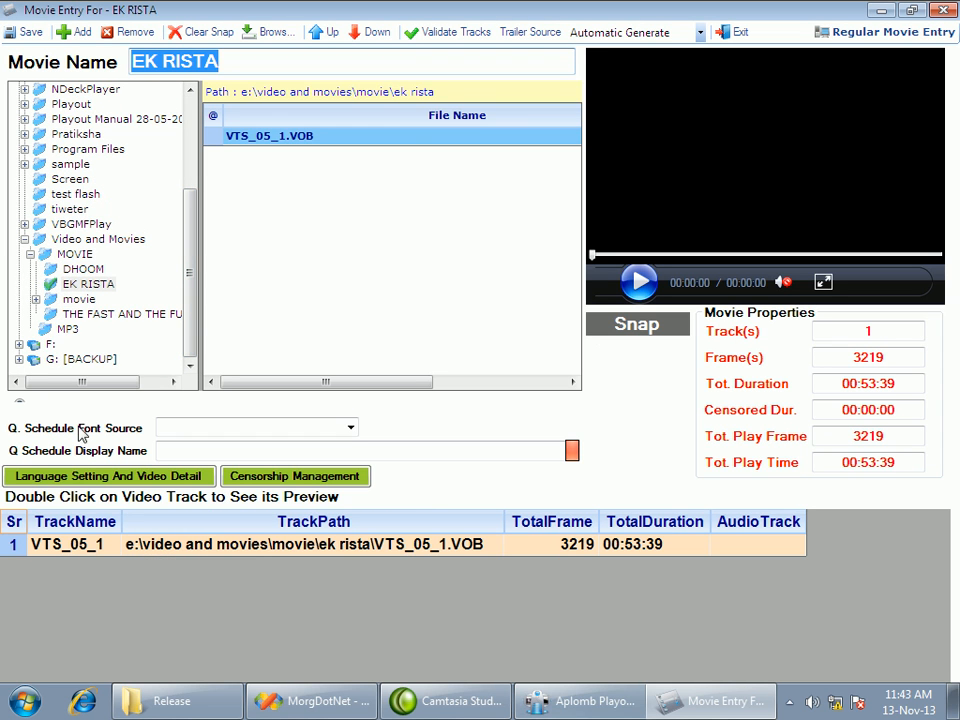
pyautogui.click(36, 300)
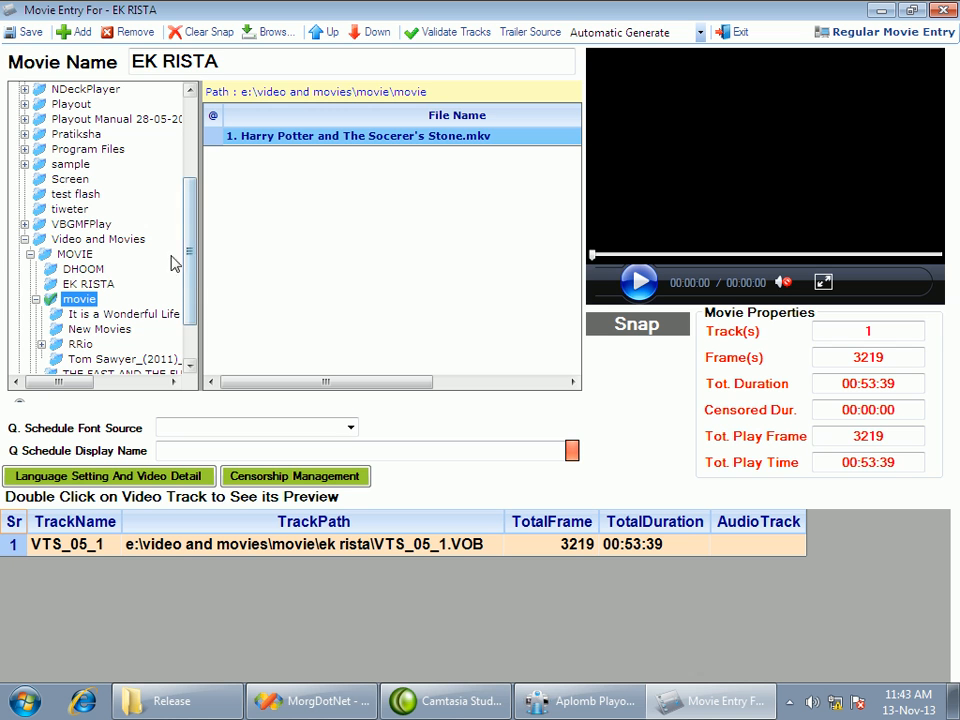
pyautogui.doubleClick(80, 345)
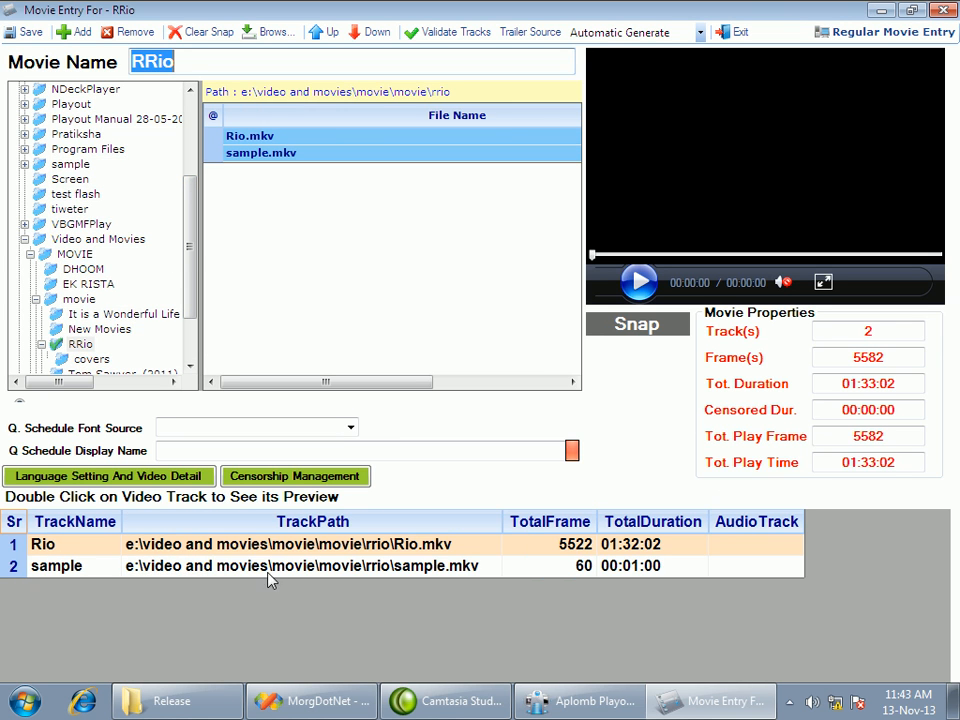
# Open the language settings and video details of the Rio track and examine its format information
pyautogui.click(207, 551)
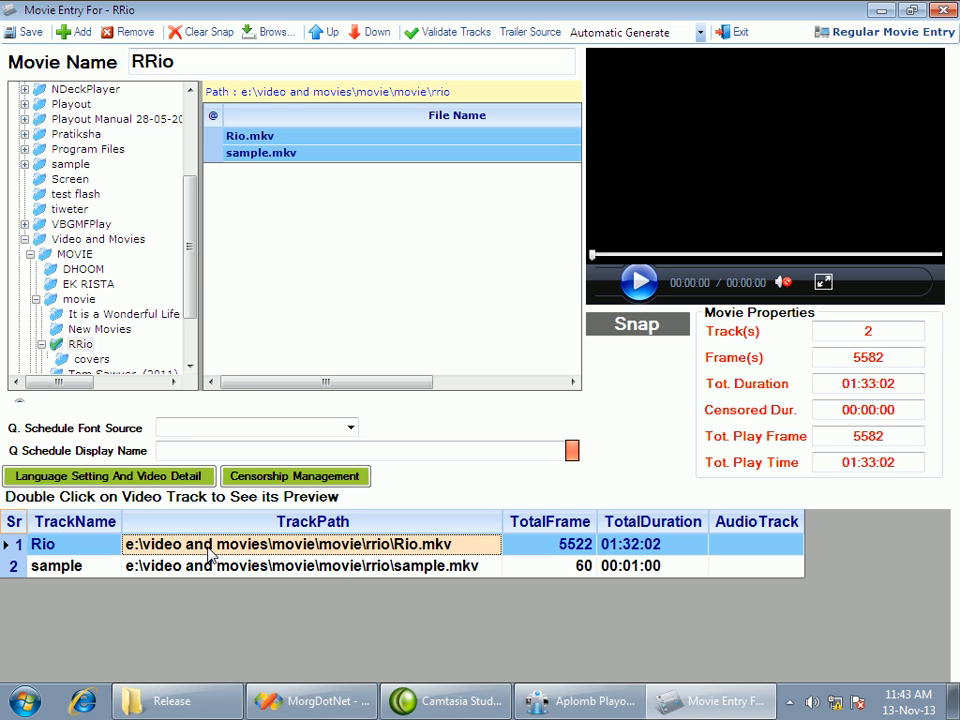
pyautogui.click(180, 480)
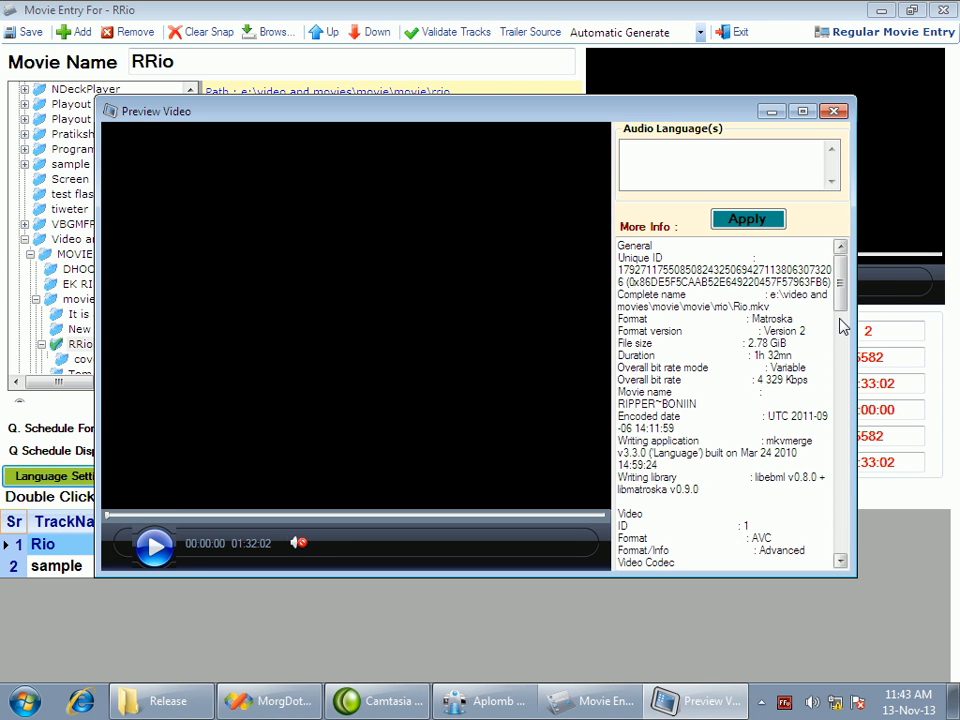
pyautogui.moveTo(842, 318)
pyautogui.mouseDown()
pyautogui.moveTo(842, 536)
pyautogui.moveTo(848, 297)
pyautogui.mouseUp()
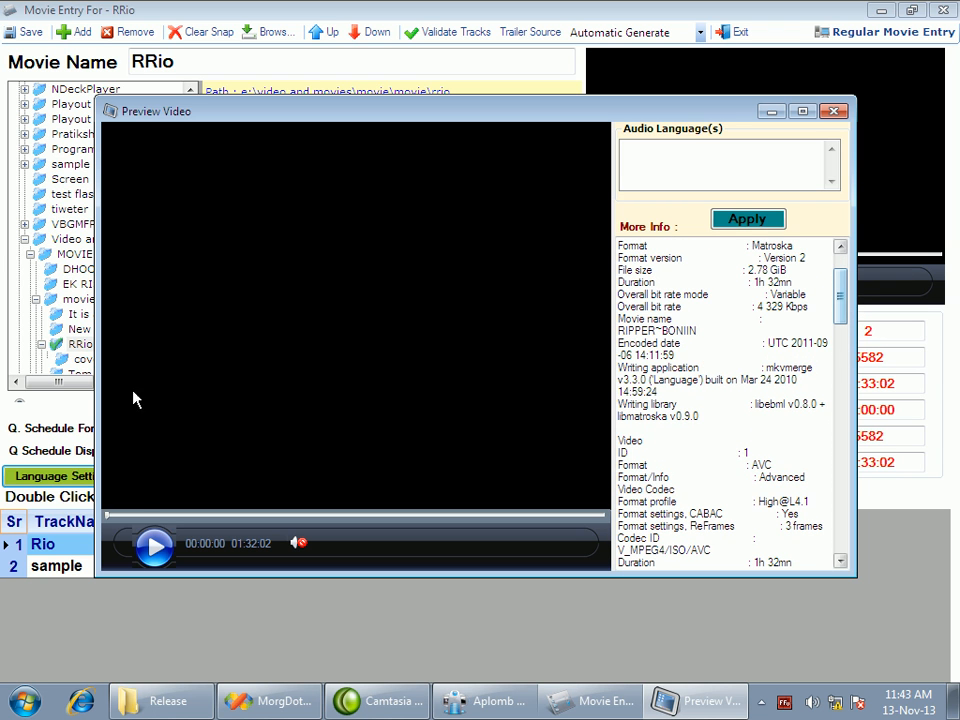
# Preview the Rio track from about 00:08:22, pause it, seek to about 00:11:10, and close the preview
pyautogui.click(155, 547)
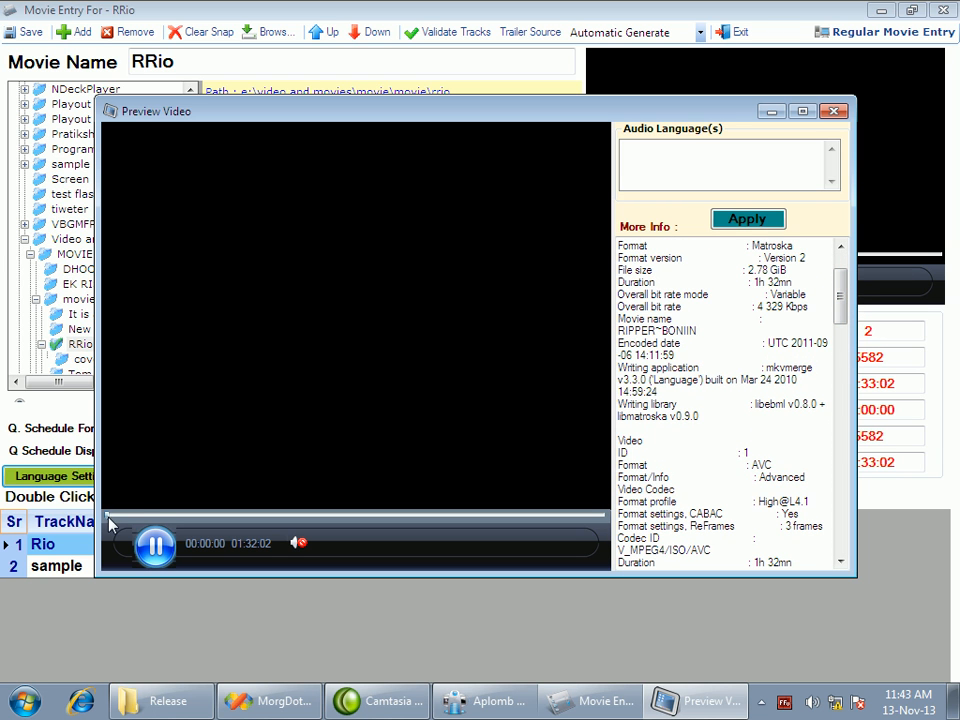
pyautogui.click(154, 517)
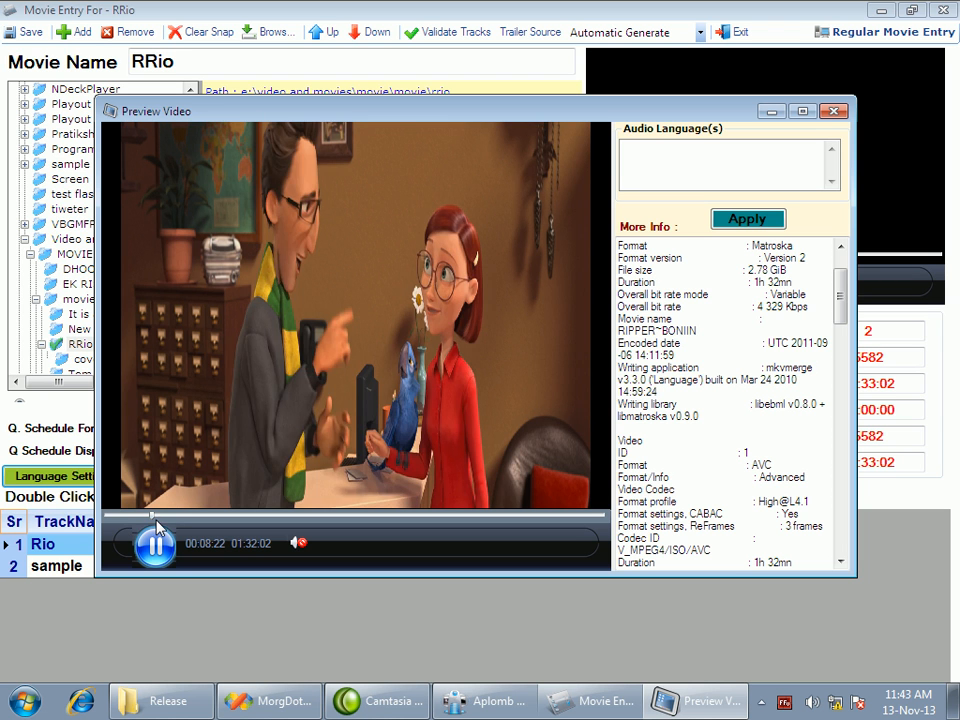
pyautogui.click(162, 538)
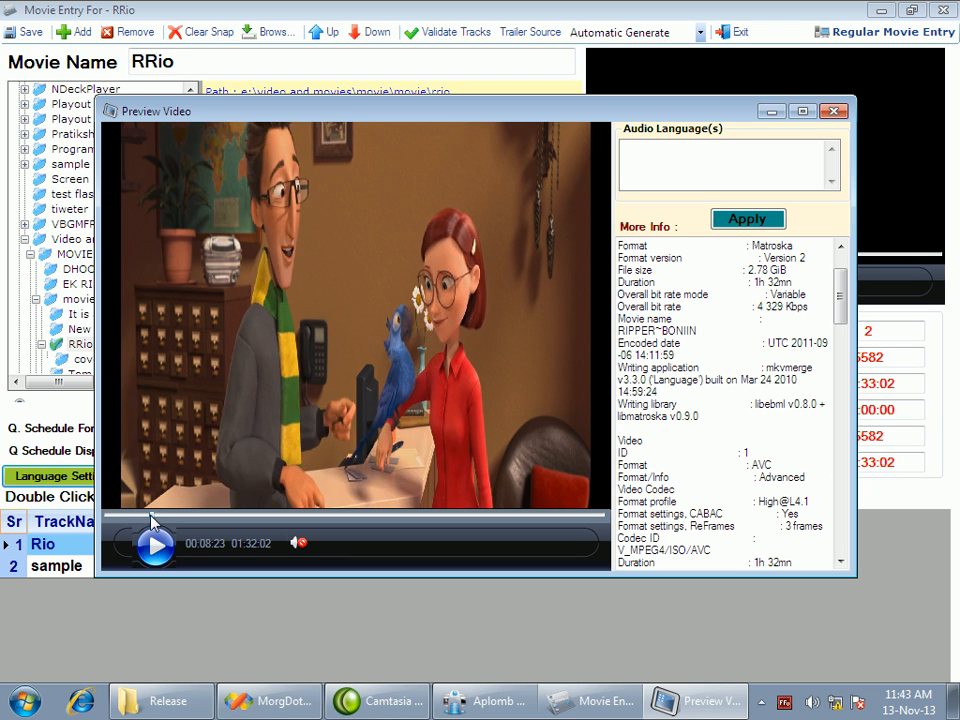
pyautogui.moveTo(150, 515); pyautogui.dragTo(166, 515)
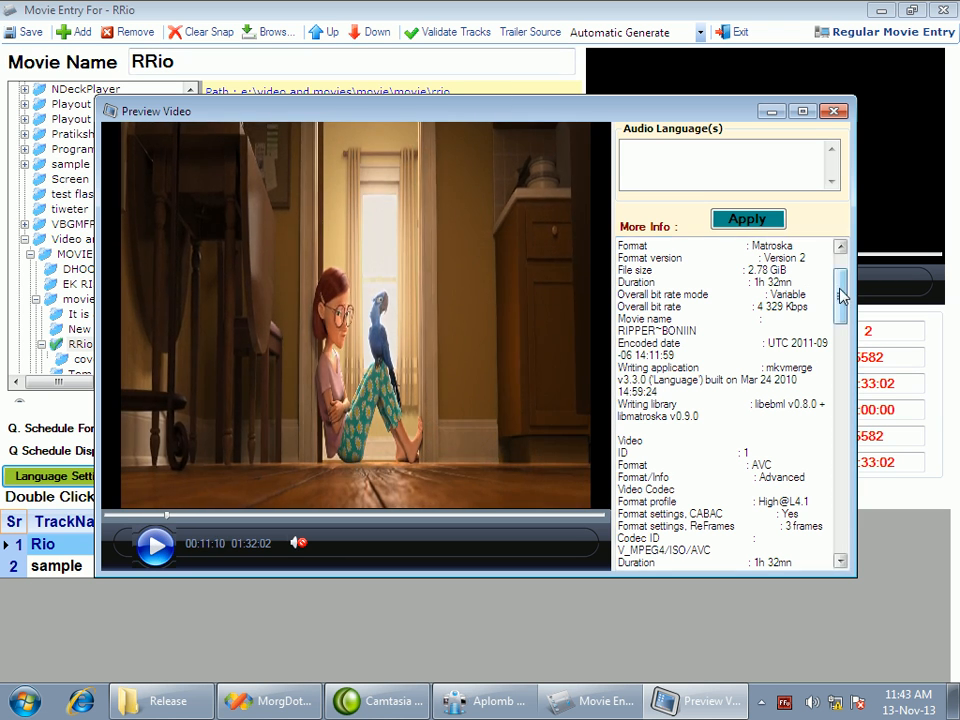
pyautogui.moveTo(839, 295); pyautogui.dragTo(839, 366)
pyautogui.click(834, 111)
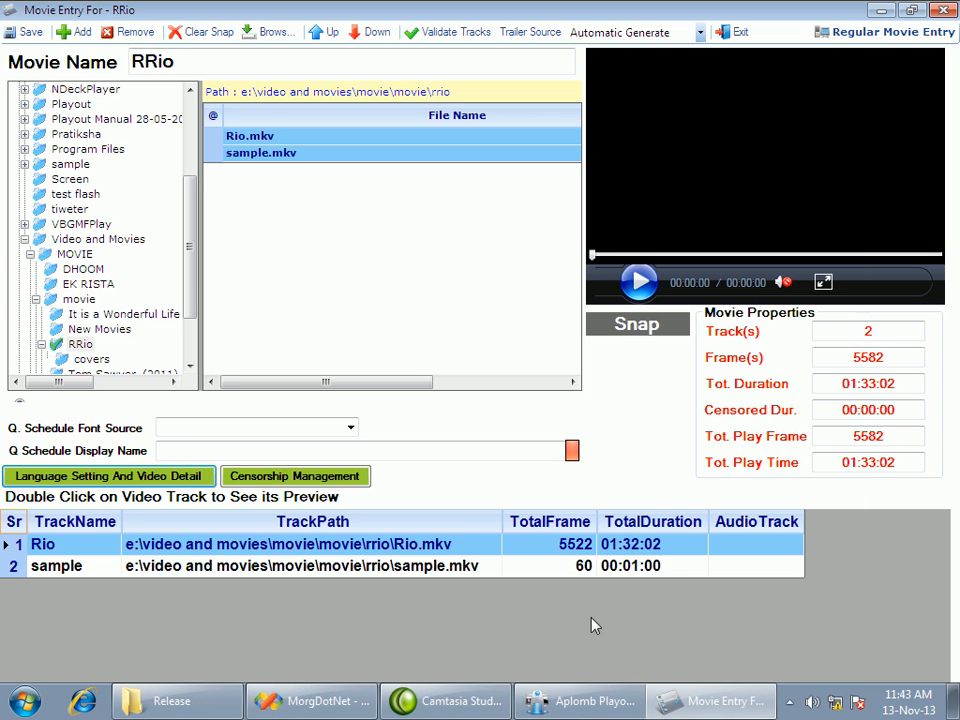
# In the Rio track's censorship management, mark a section from 00:01:39 to 00:02:17
pyautogui.click(311, 564)
pyautogui.click(311, 547)
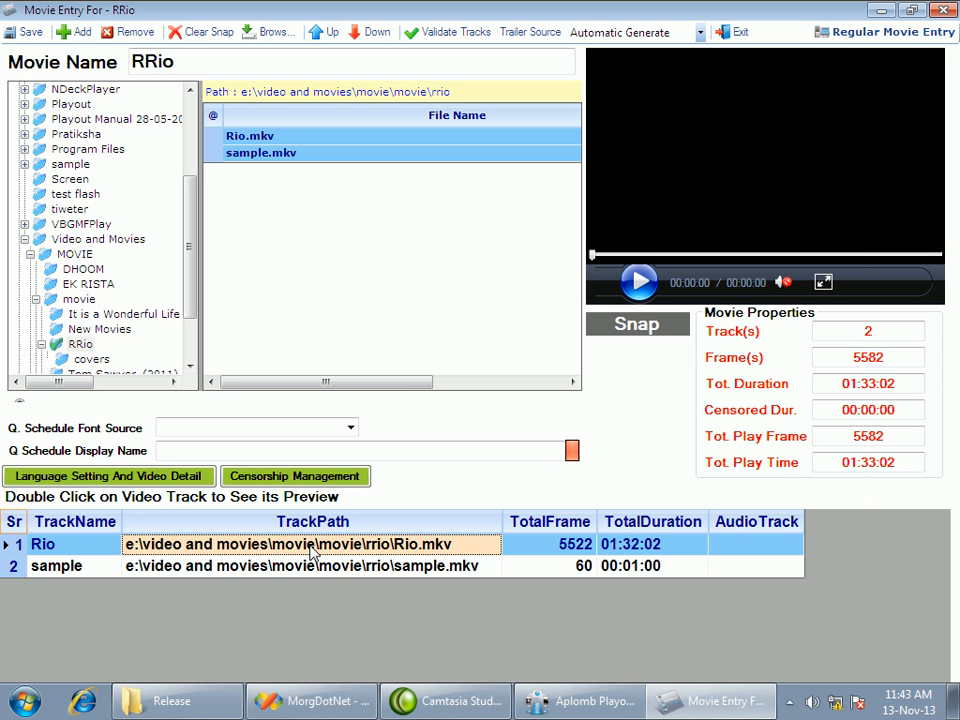
pyautogui.click(300, 476)
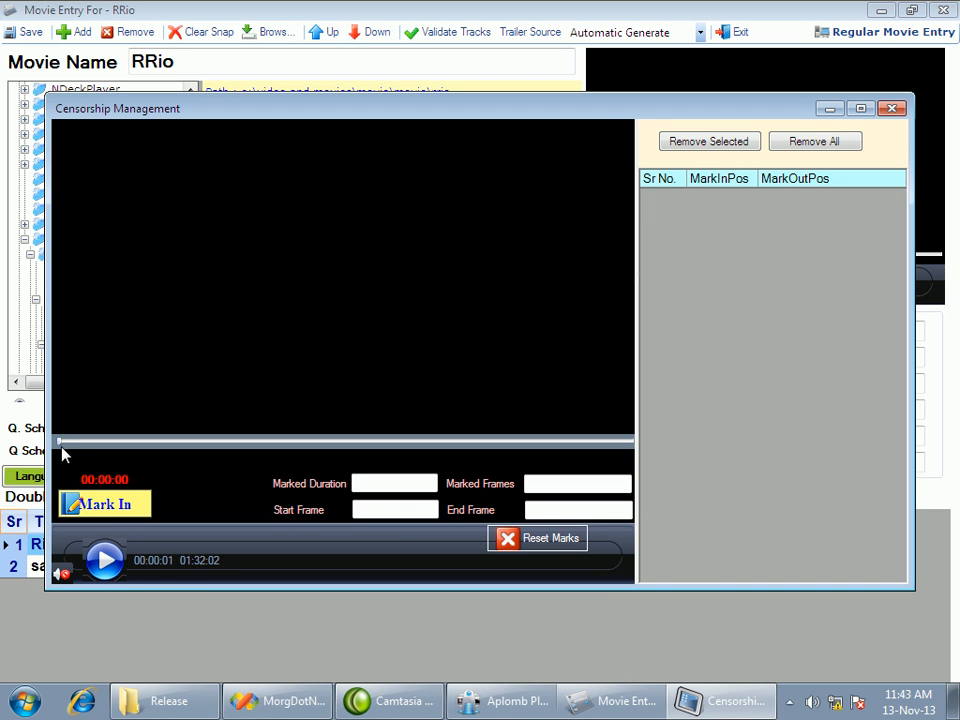
pyautogui.click(68, 442)
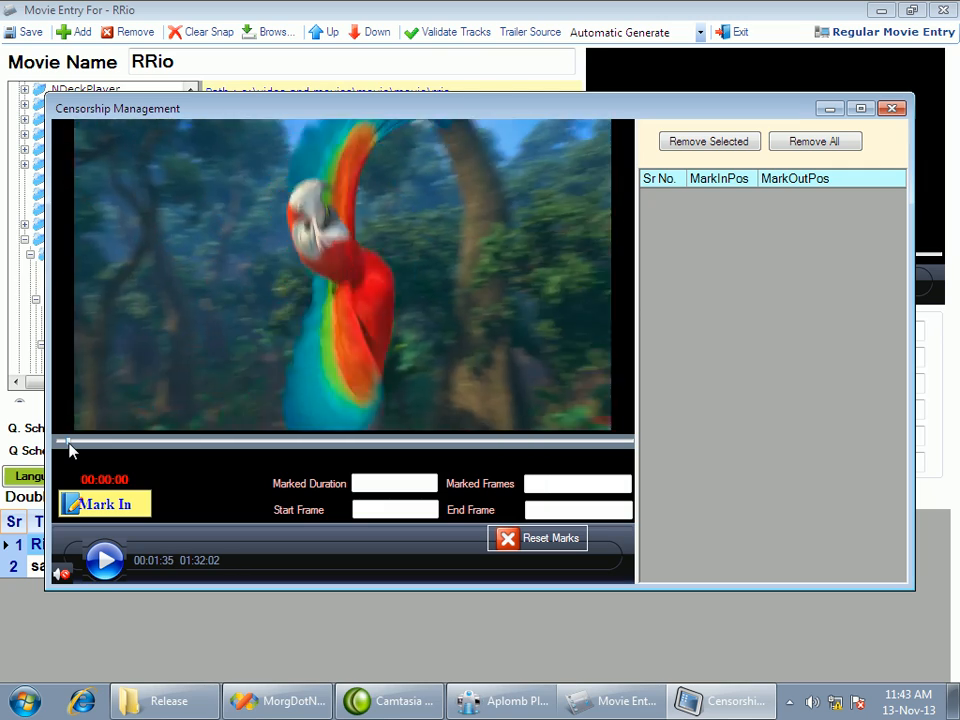
pyautogui.click(112, 508)
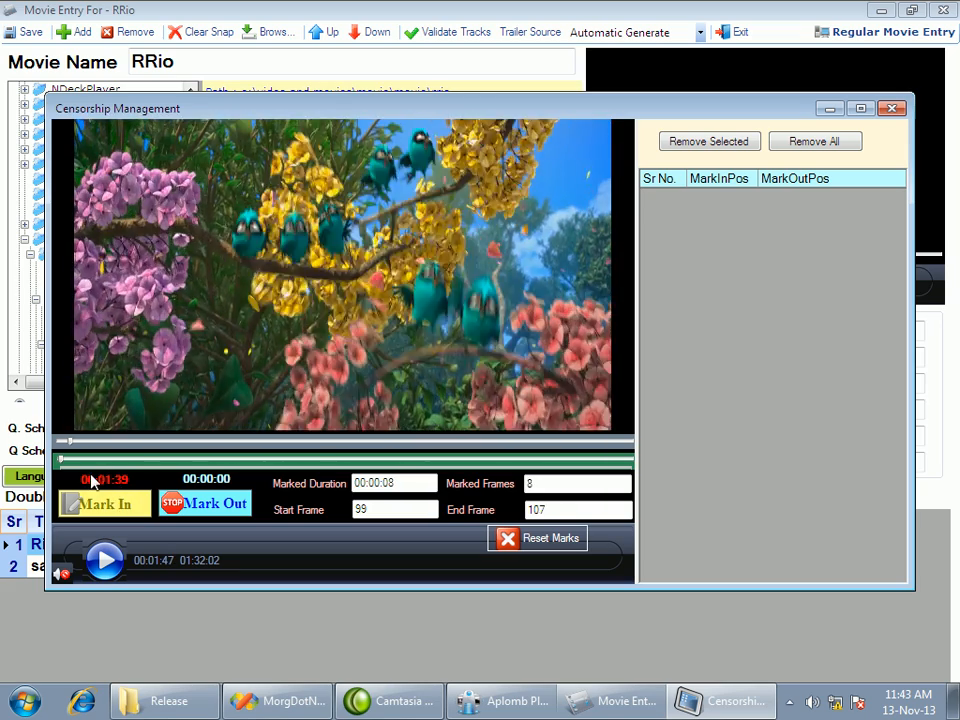
pyautogui.moveTo(70, 442); pyautogui.dragTo(73, 442)
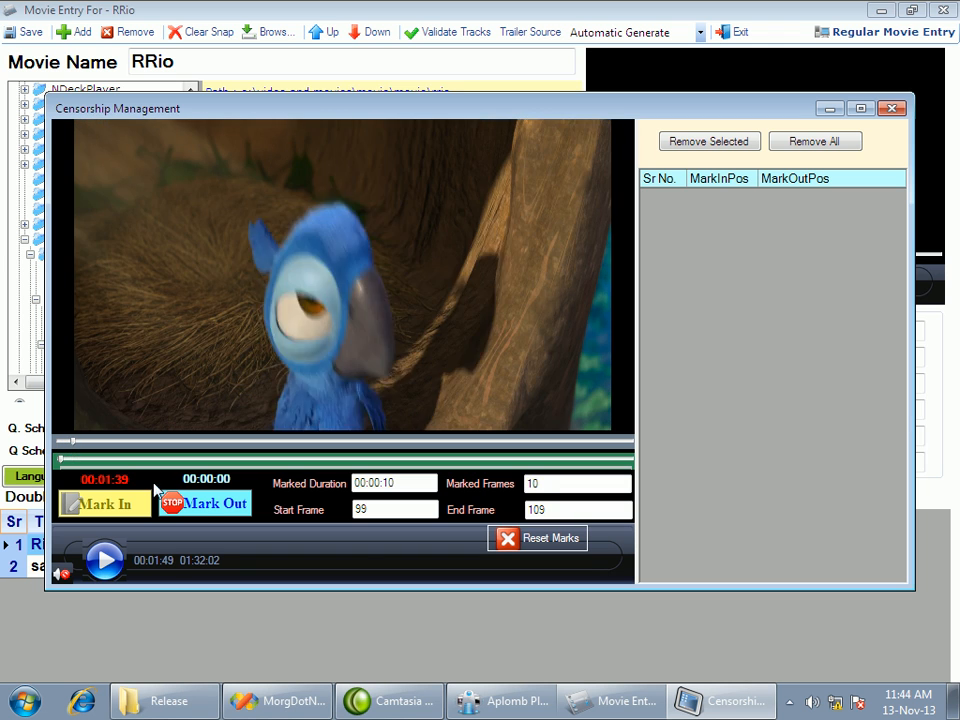
pyautogui.click(204, 514)
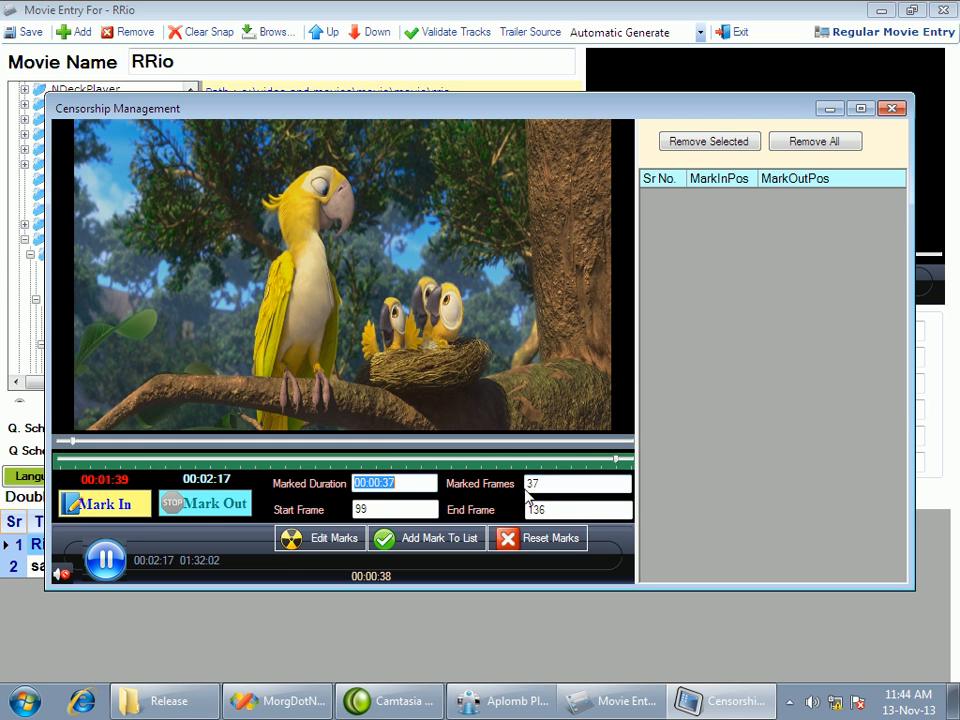
pyautogui.click(392, 484)
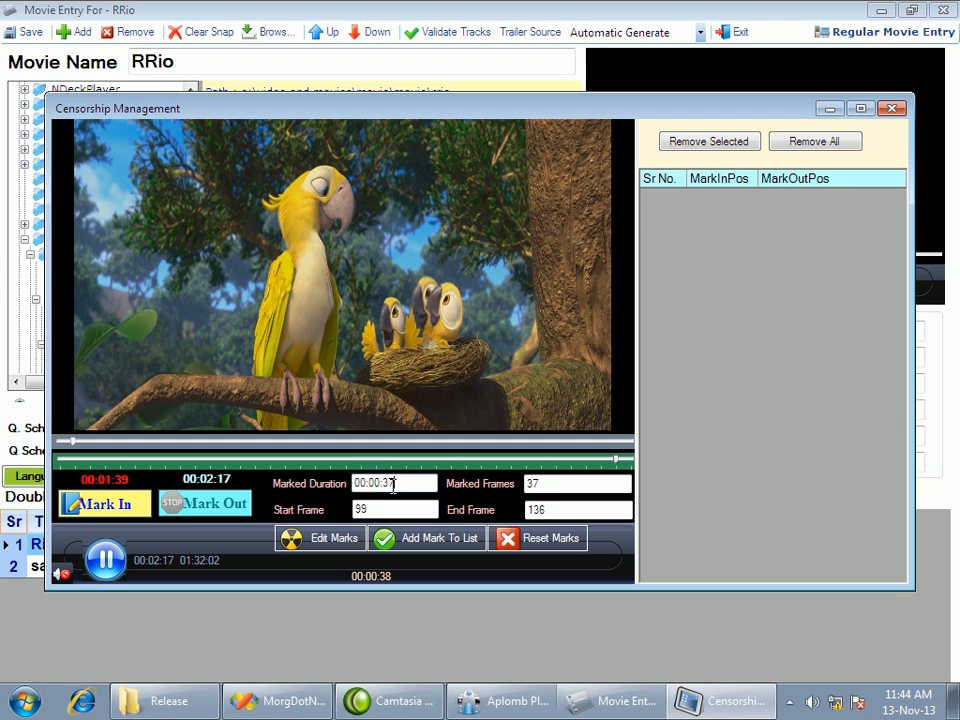
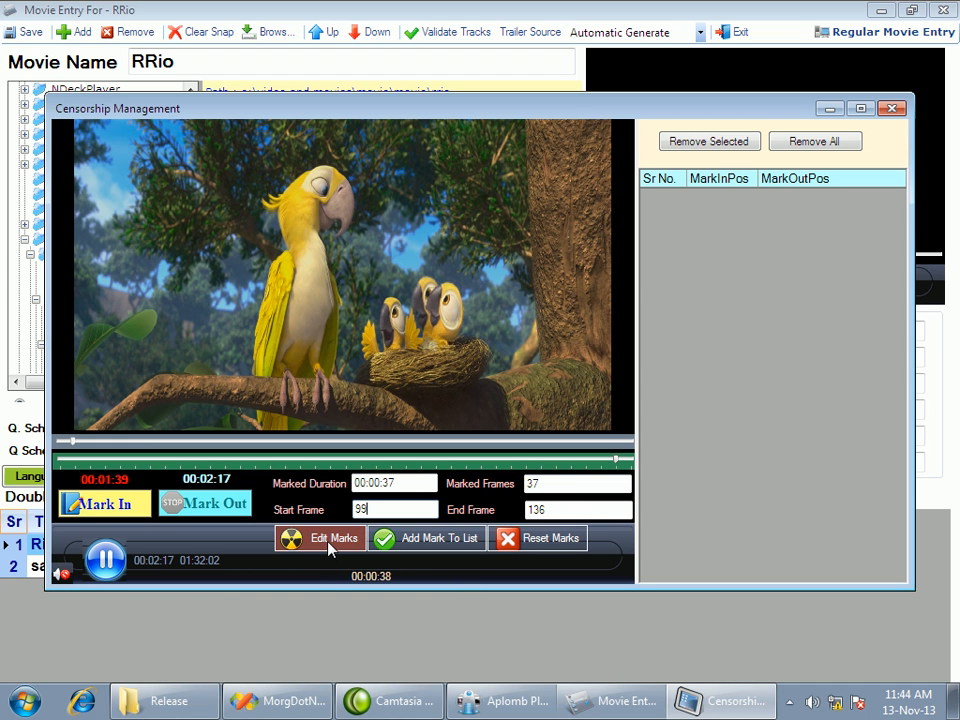
# Add the marked section from 00:01:39 to 00:02:17 to the censorship list and select its entry
pyautogui.click(408, 546)
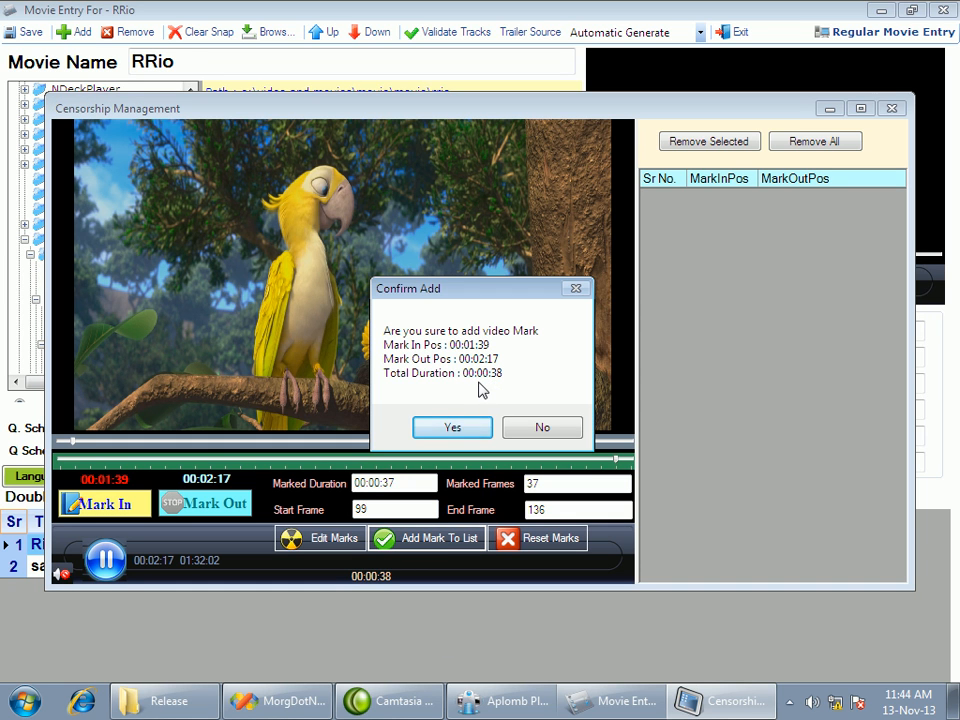
pyautogui.click(481, 424)
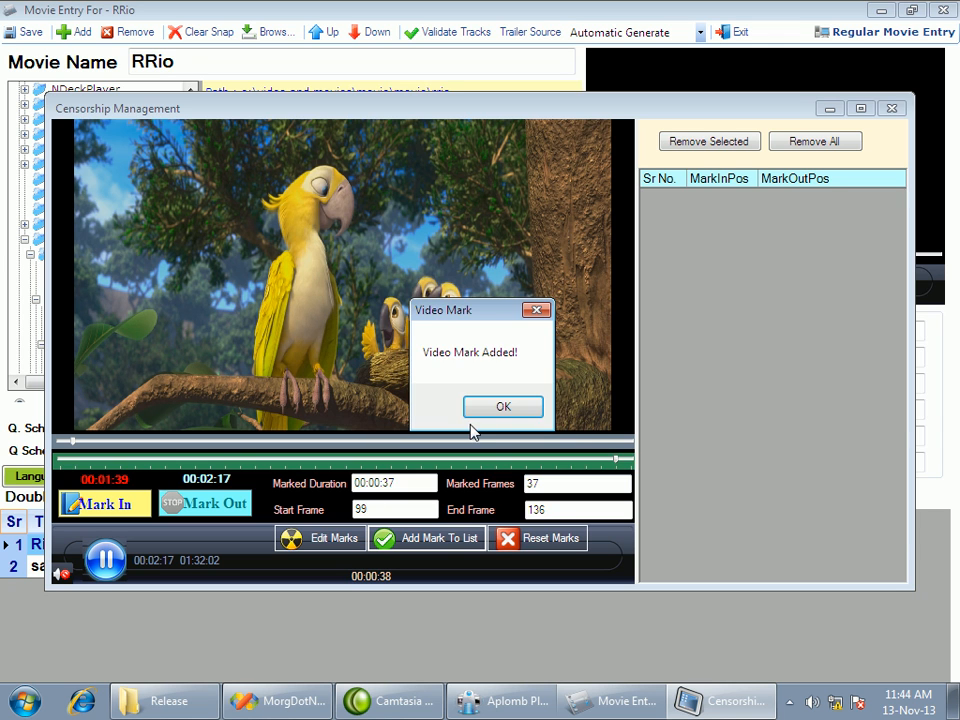
pyautogui.click(528, 410)
pyautogui.click(787, 200)
pyautogui.click(738, 197)
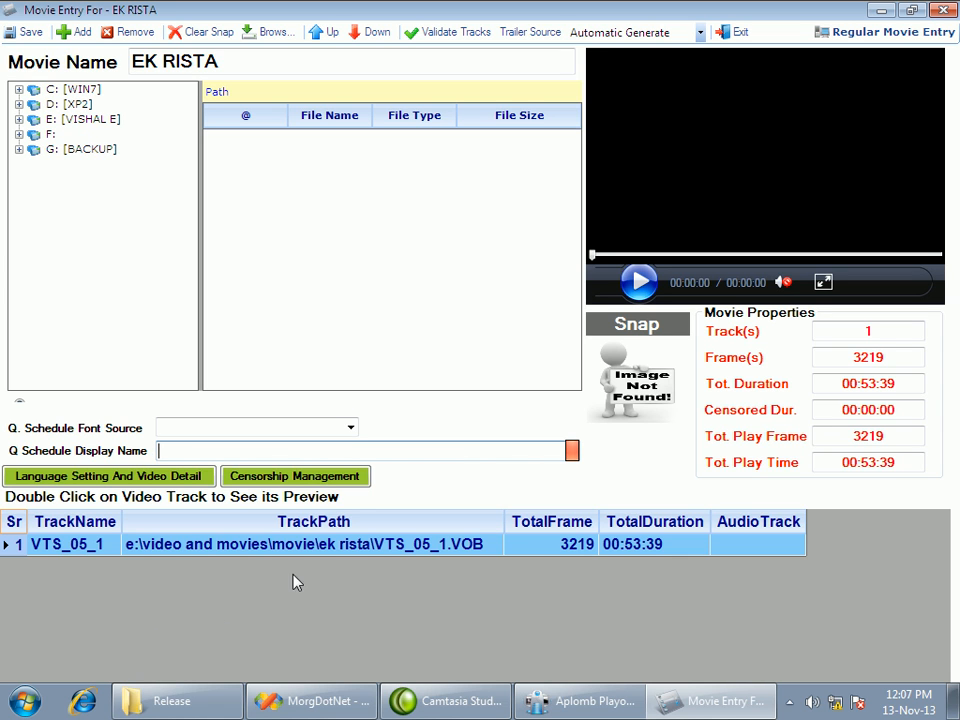
# Set the EK RISTA movie's trailer source to Custom File and browse drive F: for the trailer video
pyautogui.click(308, 551)
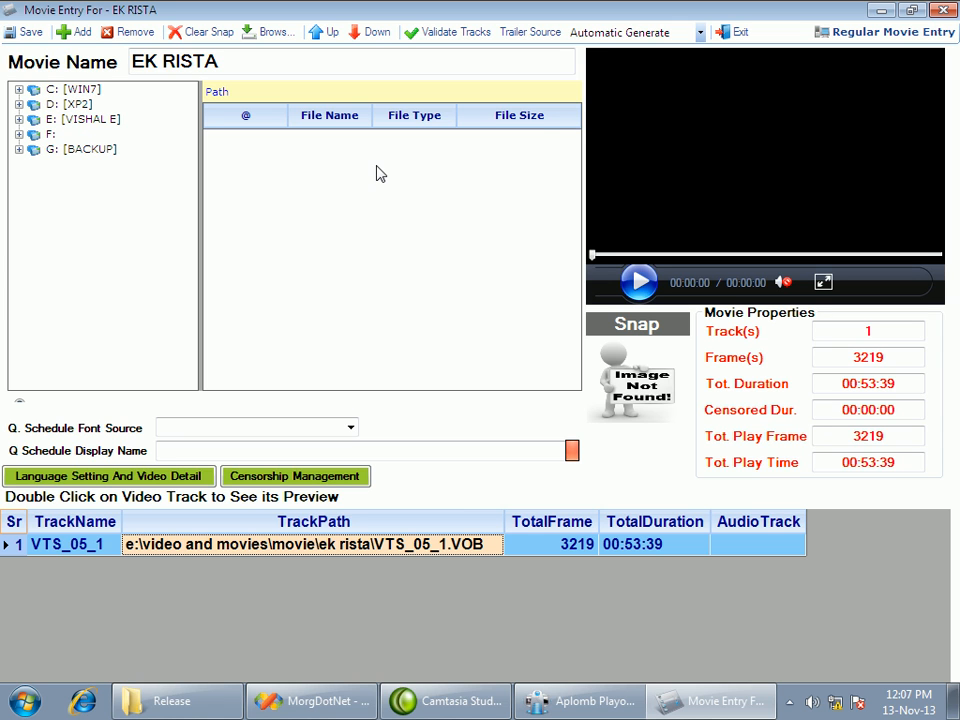
pyautogui.click(699, 33)
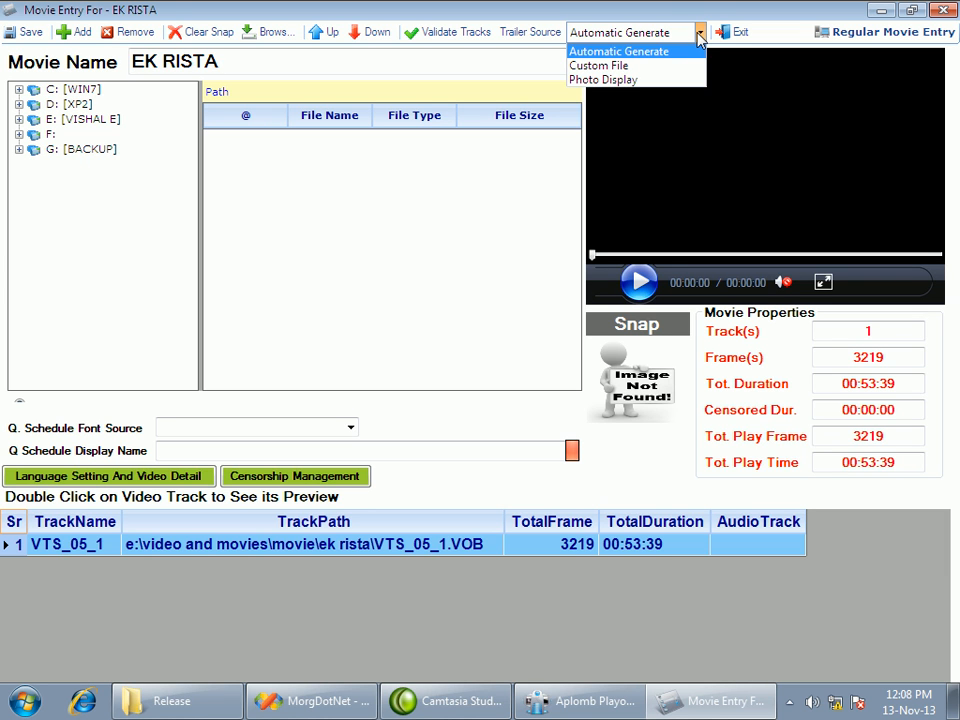
pyautogui.click(641, 66)
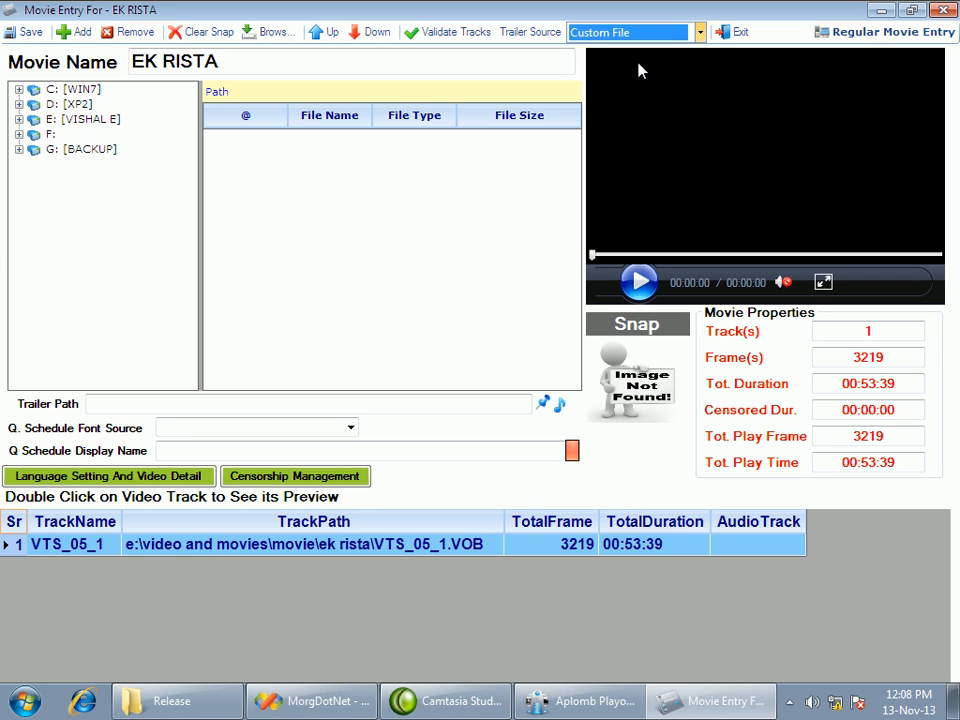
pyautogui.click(543, 403)
pyautogui.click(92, 378)
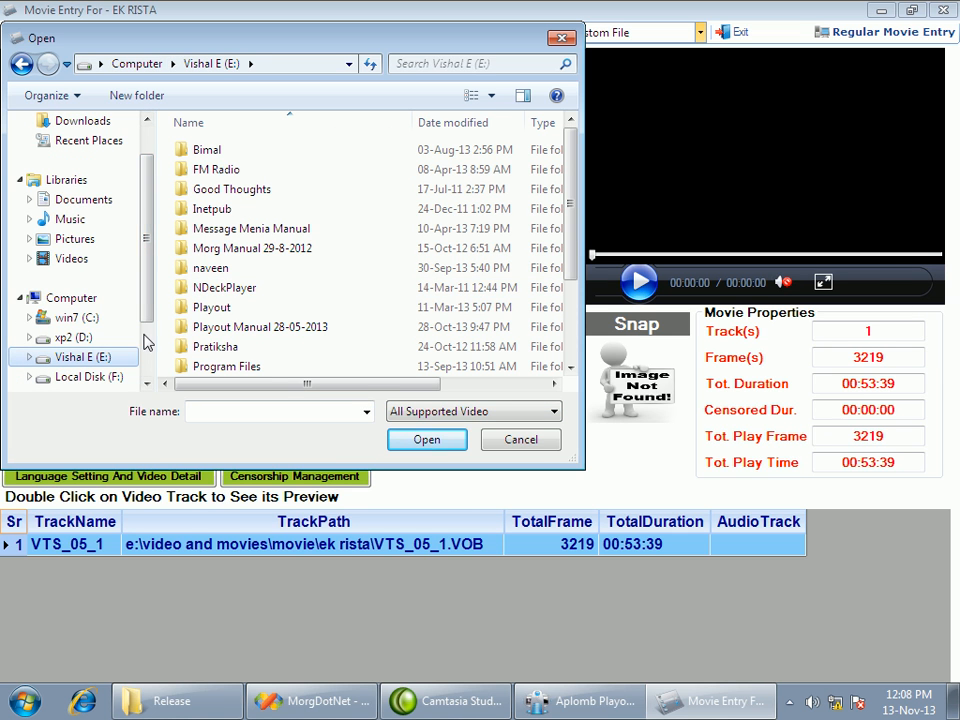
pyautogui.scroll(-1, 147, 318)
pyautogui.click(112, 338)
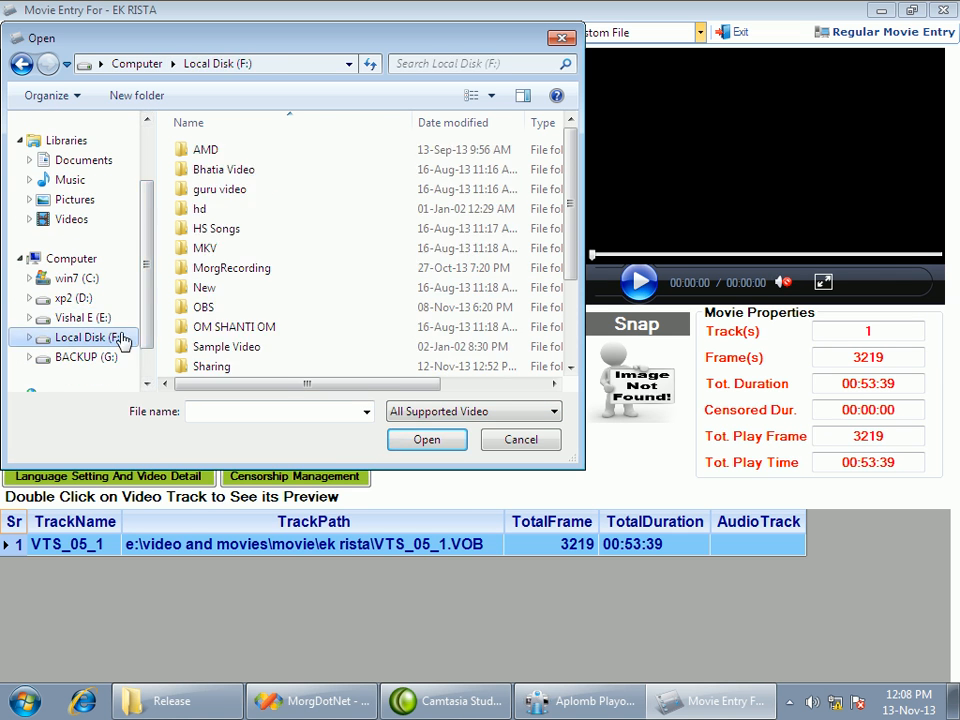
pyautogui.doubleClick(260, 262)
pyautogui.click(548, 414)
pyautogui.click(200, 65)
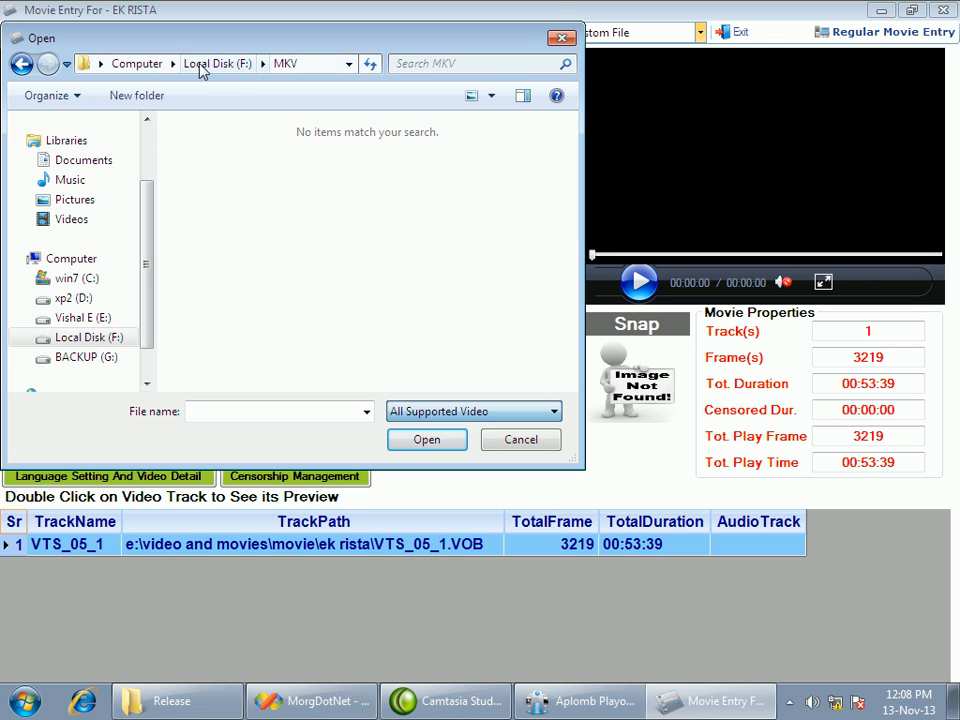
pyautogui.click(219, 65)
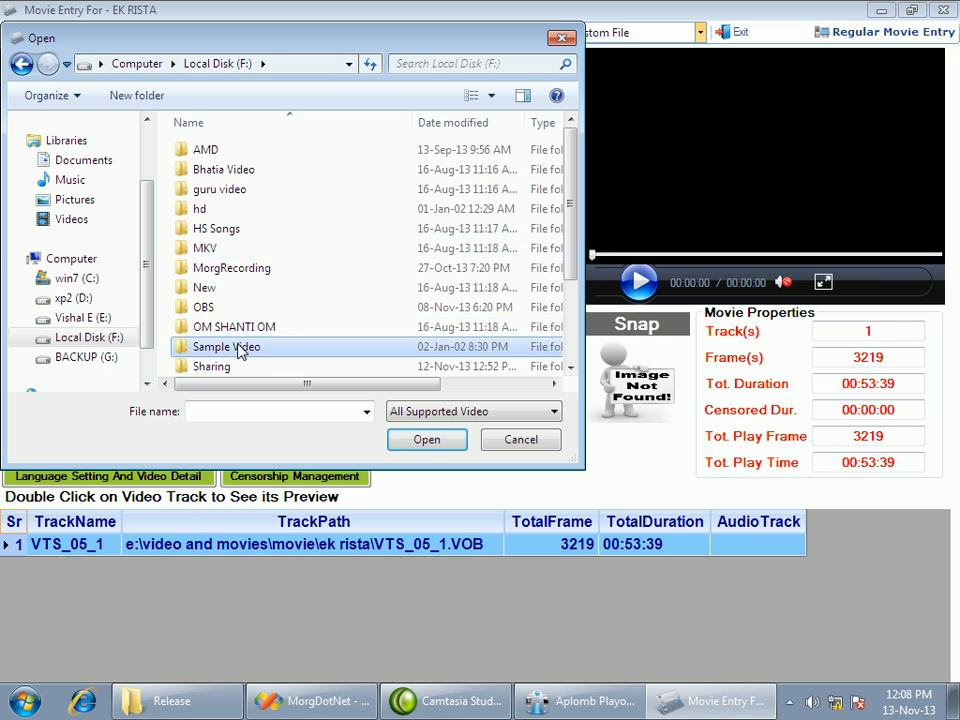
# Use ChandniChowk from the Sample Video folder as the trailer, then save and close the movie entry
pyautogui.doubleClick(242, 347)
pyautogui.scroll(-2, 262, 288)
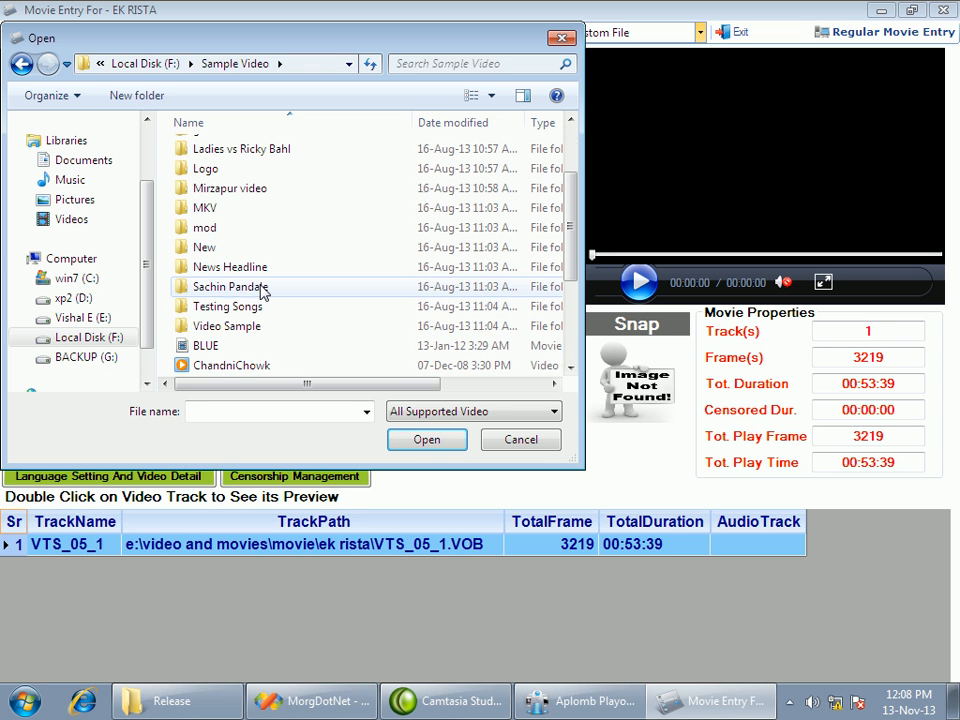
pyautogui.click(228, 366)
pyautogui.click(433, 443)
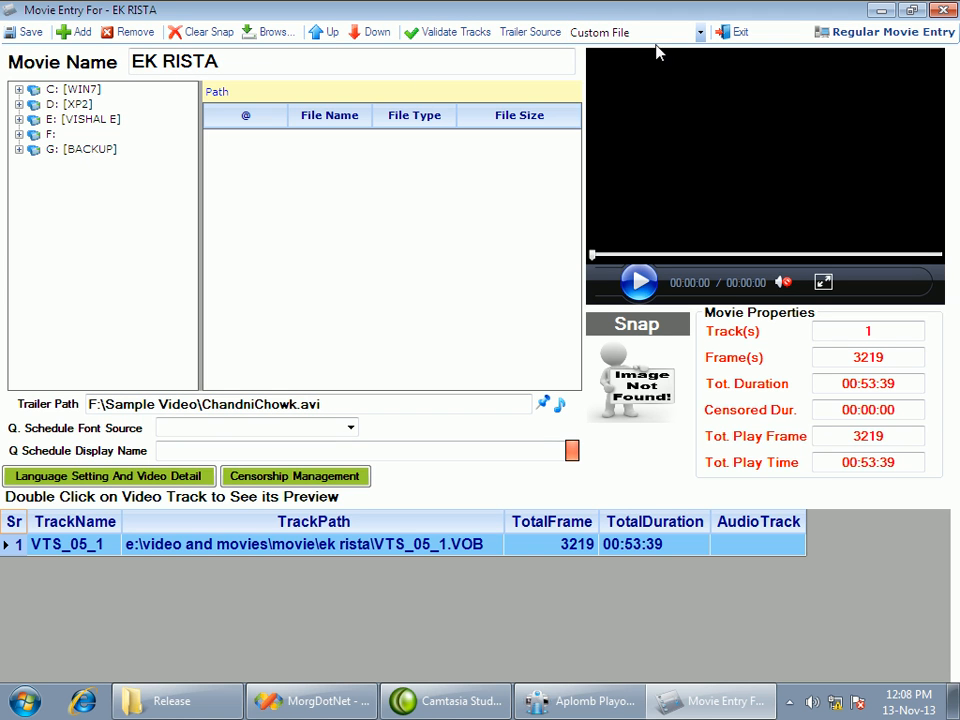
pyautogui.click(22, 33)
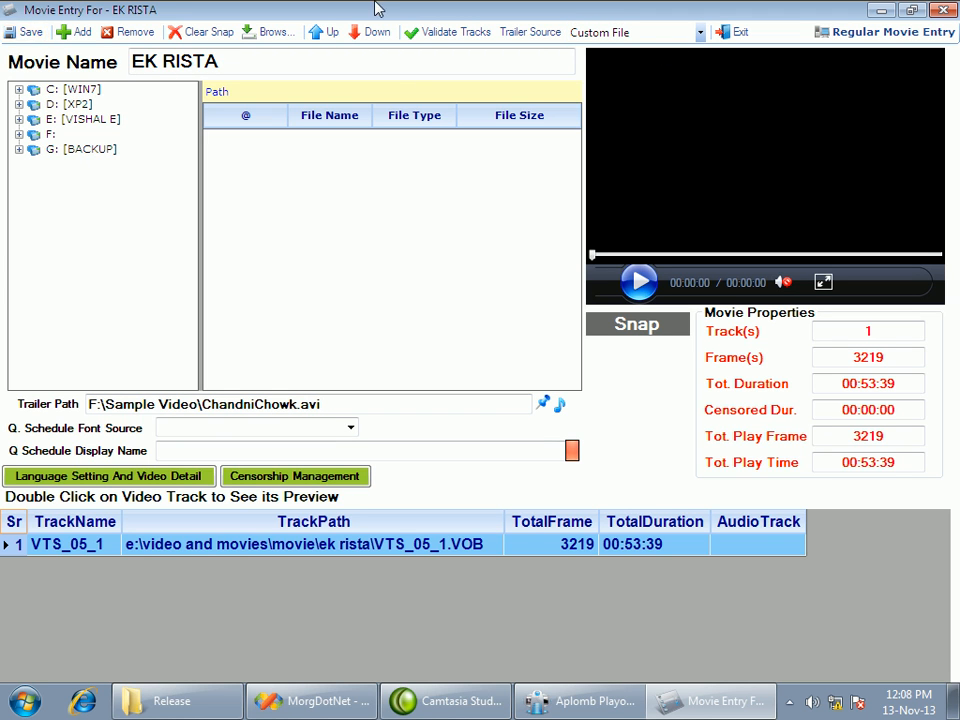
pyautogui.click(724, 33)
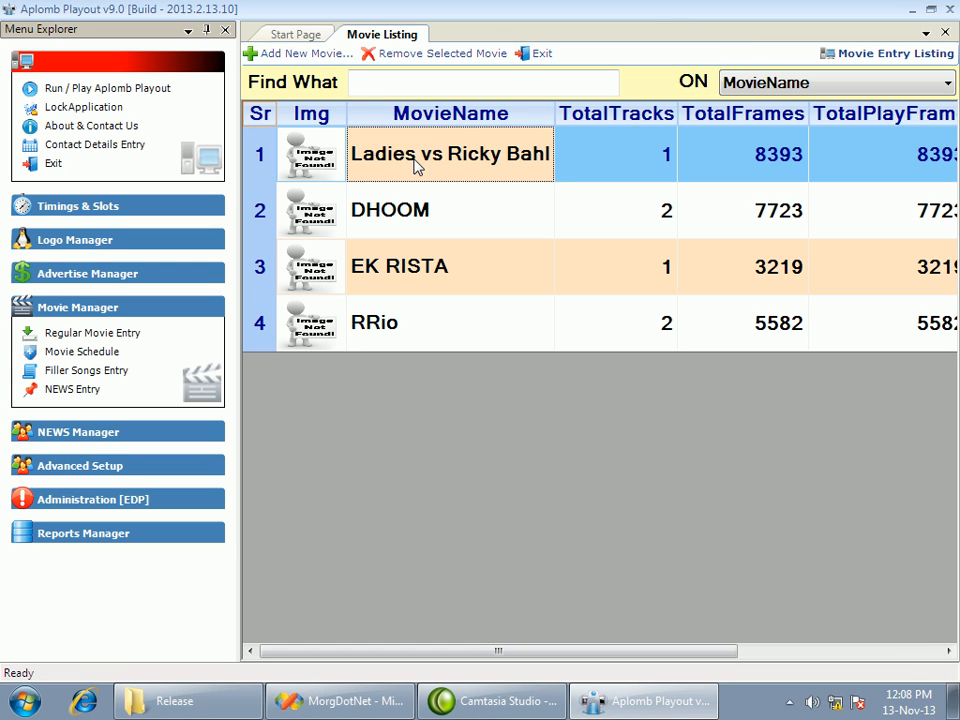
# Look through the movie listing and search it by movie name for "l", then clear the search
pyautogui.click(405, 280)
pyautogui.click(416, 304)
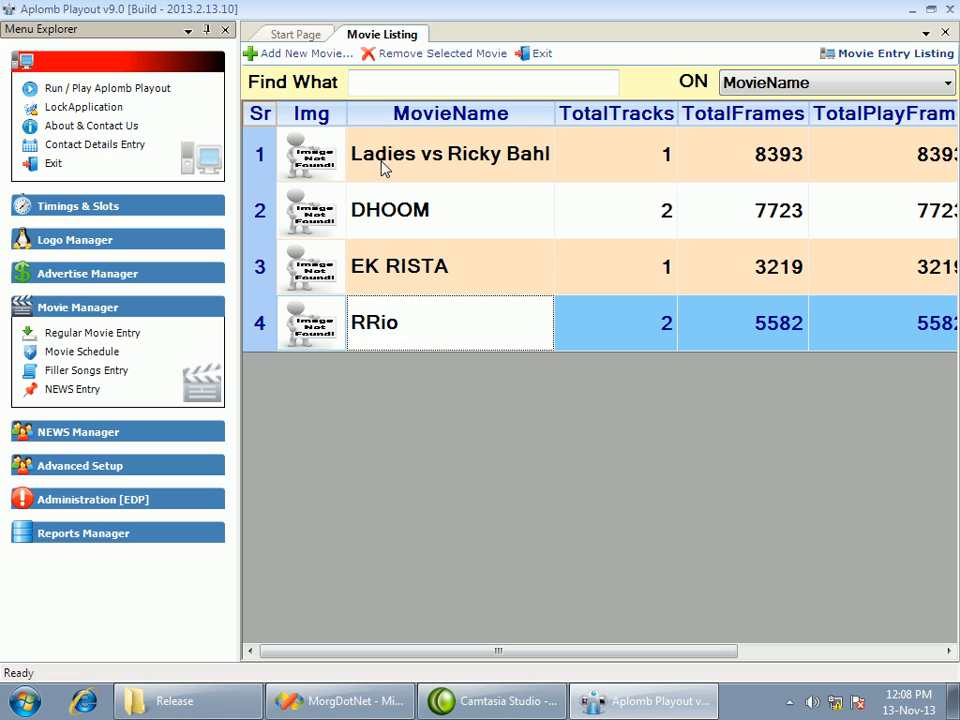
pyautogui.click(394, 88)
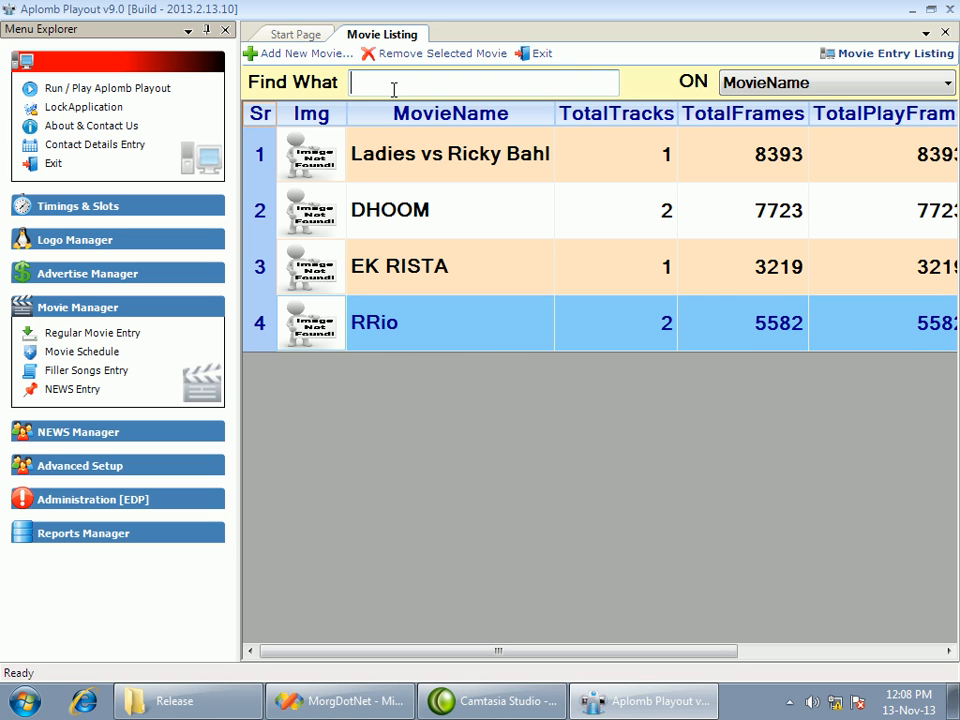
pyautogui.write('l')
pyautogui.press('BackSpace')
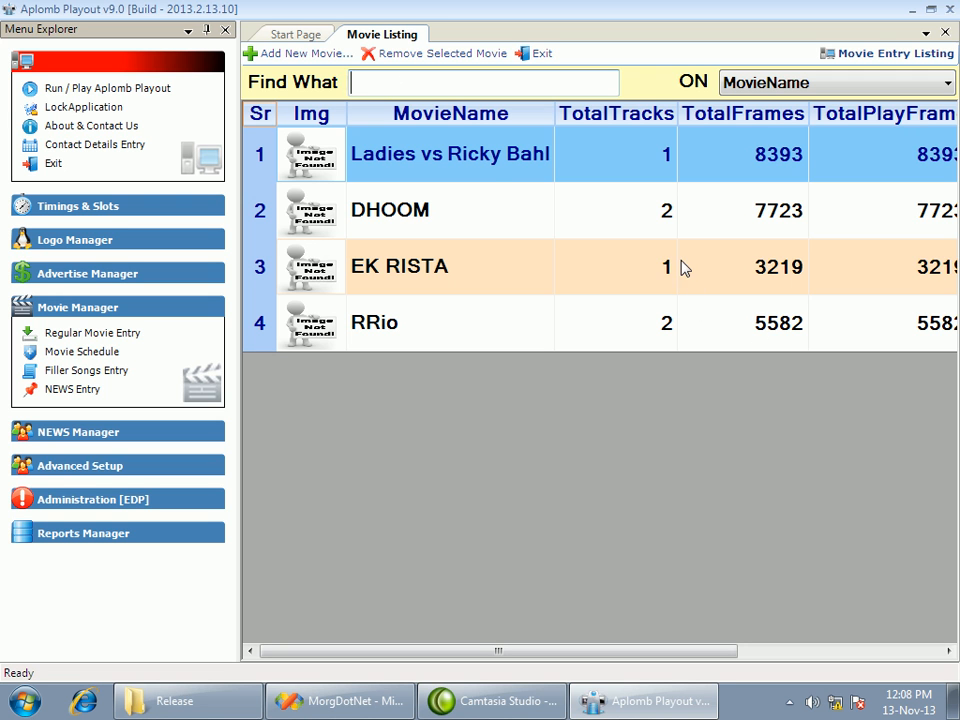
# Open the DHOOM movie entry from the listing to view it, then close the entry and the listing
pyautogui.click(429, 266)
pyautogui.click(407, 163)
pyautogui.doubleClick(443, 225)
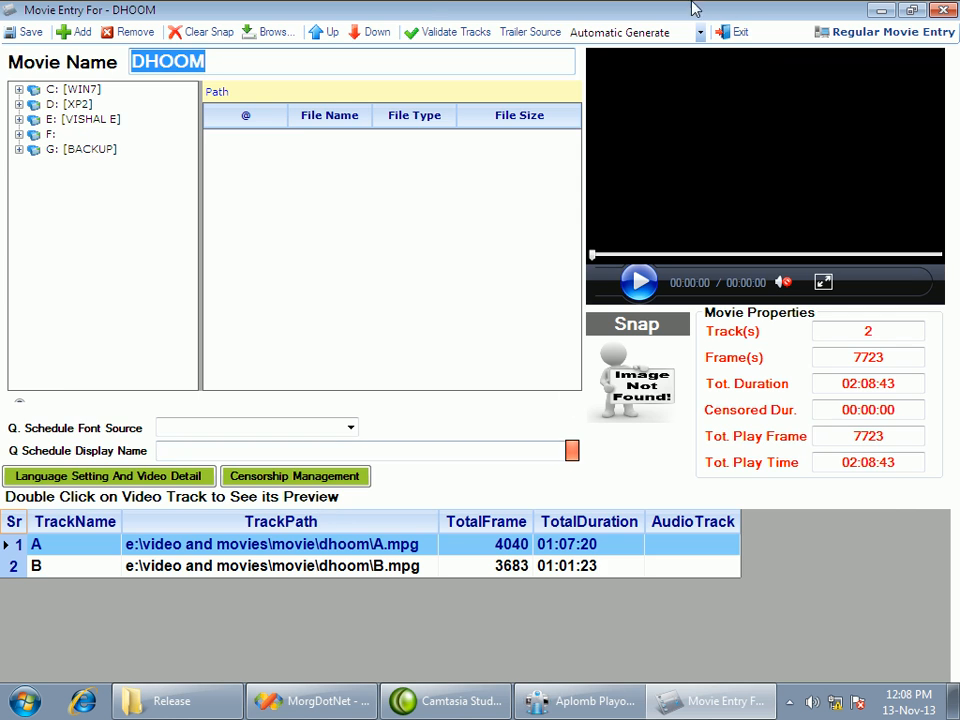
pyautogui.click(741, 31)
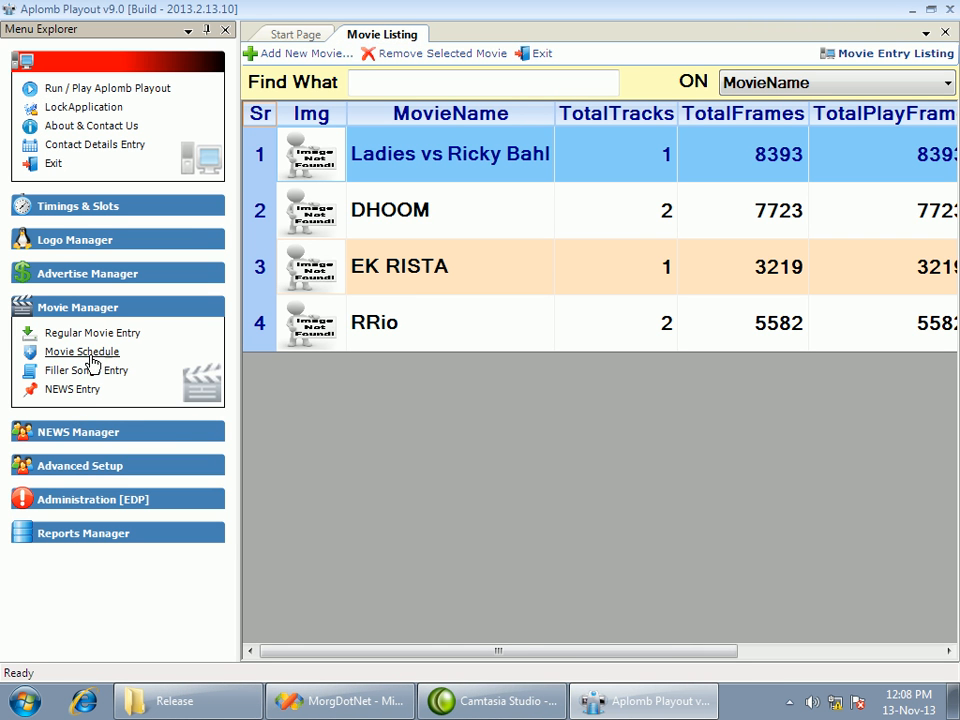
pyautogui.click(536, 53)
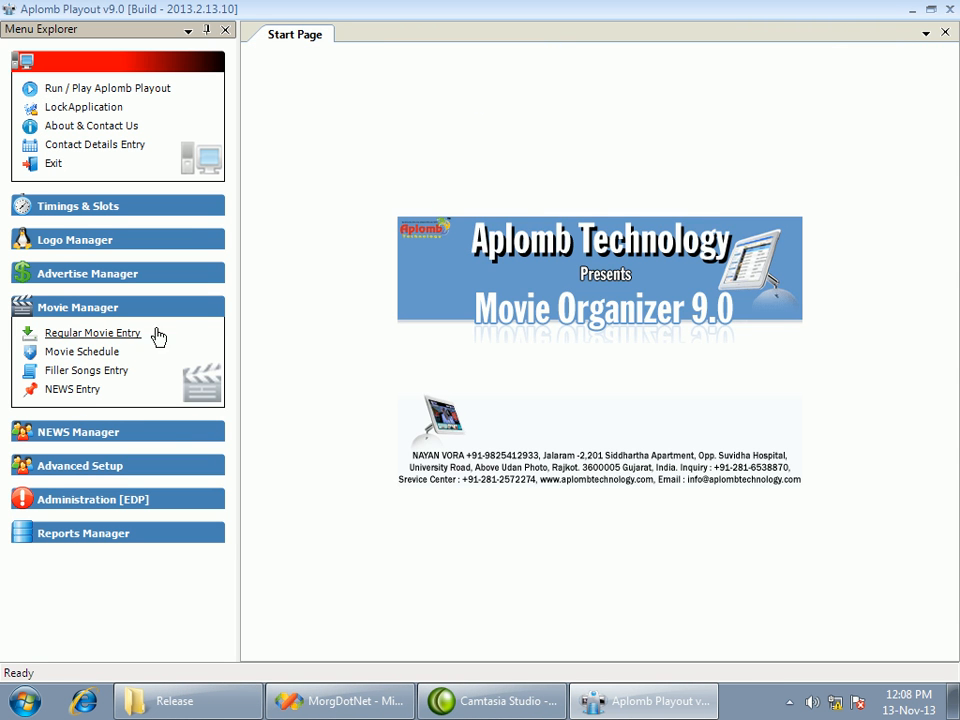
# Open the movie schedule and start a new schedule entry
pyautogui.click(115, 360)
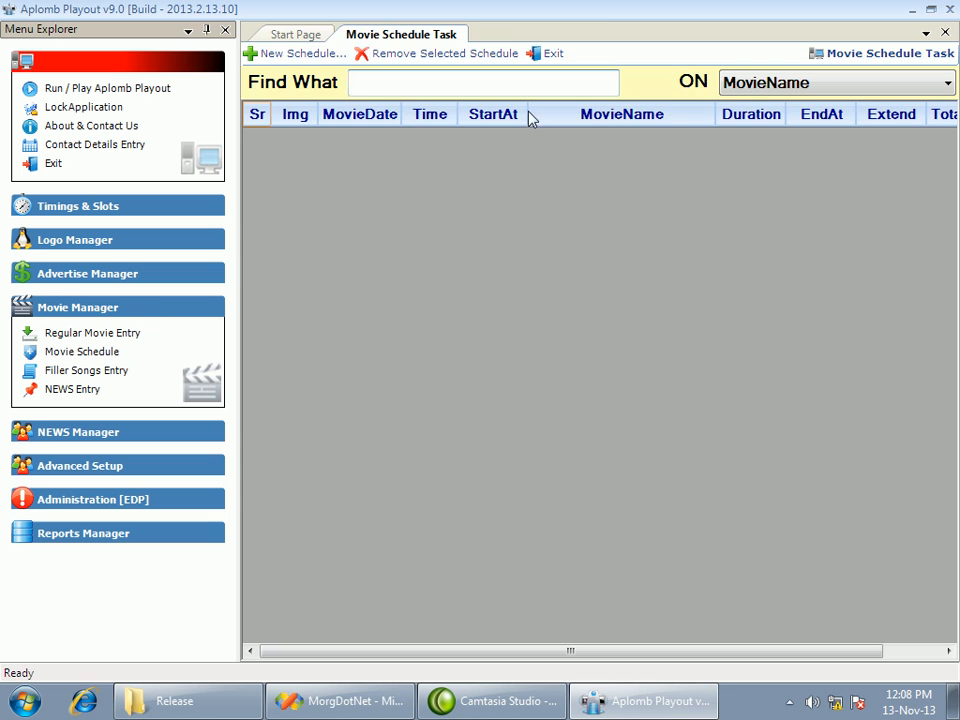
pyautogui.click(284, 55)
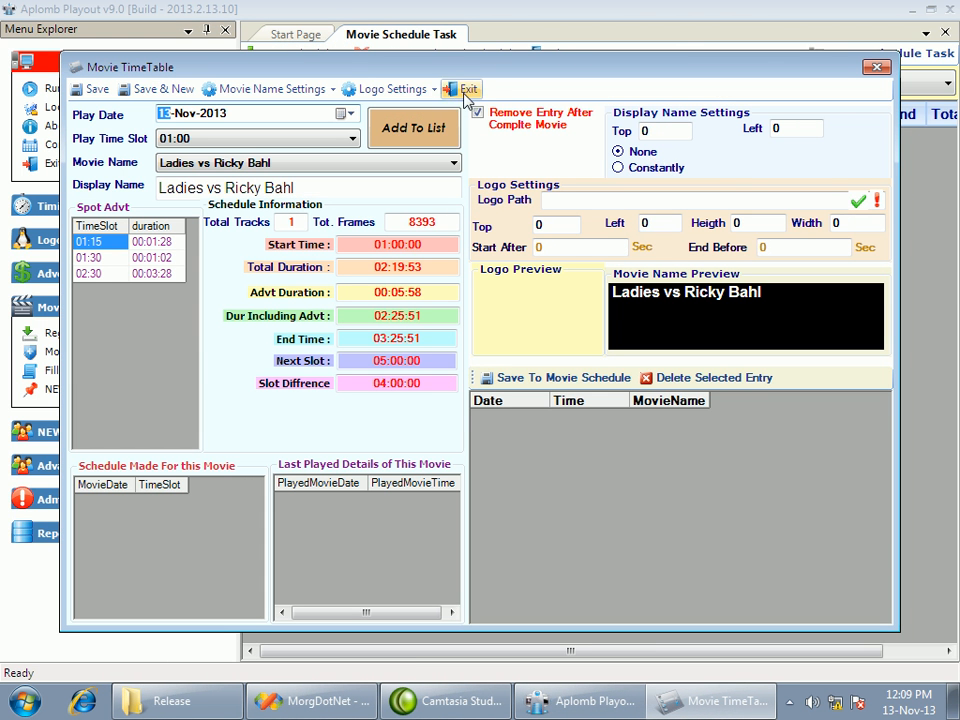
pyautogui.moveTo(444, 75); pyautogui.dragTo(472, 64)
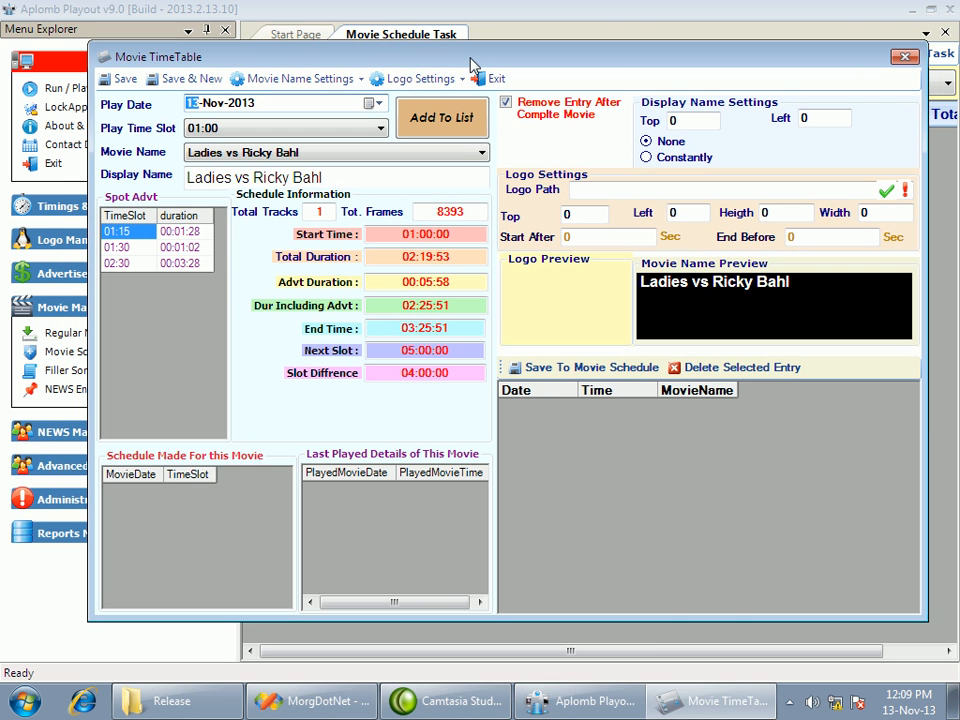
# Keep the play date 13-Nov-2013 and the 01:00 time slot, and choose EK RISTA as the movie
pyautogui.click(372, 104)
pyautogui.click(372, 104)
pyautogui.click(345, 130)
pyautogui.click(342, 130)
pyautogui.click(338, 155)
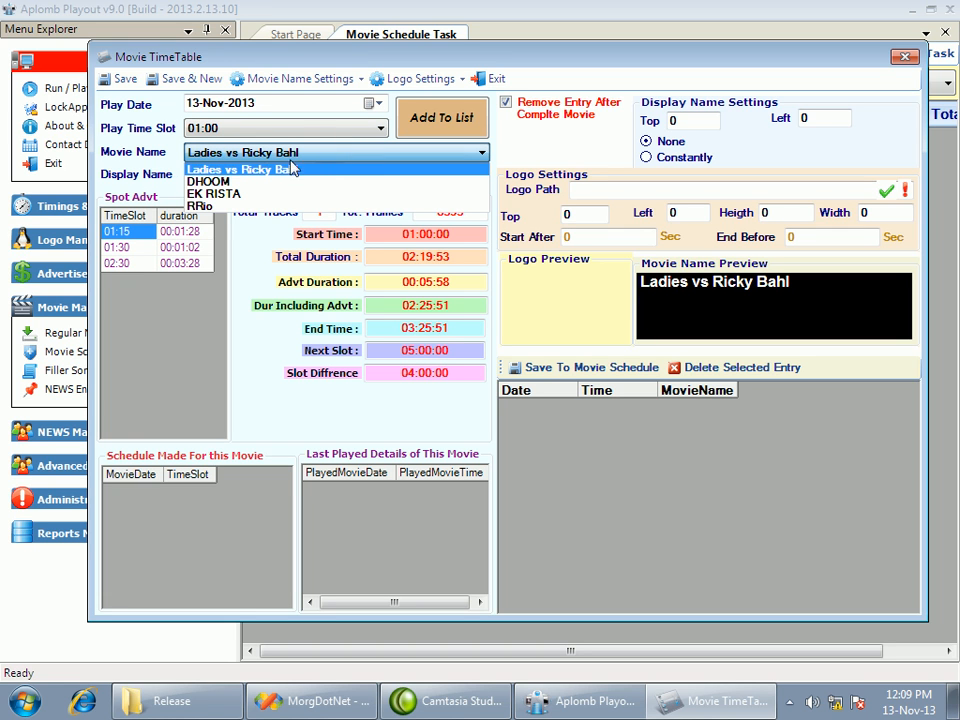
pyautogui.click(237, 197)
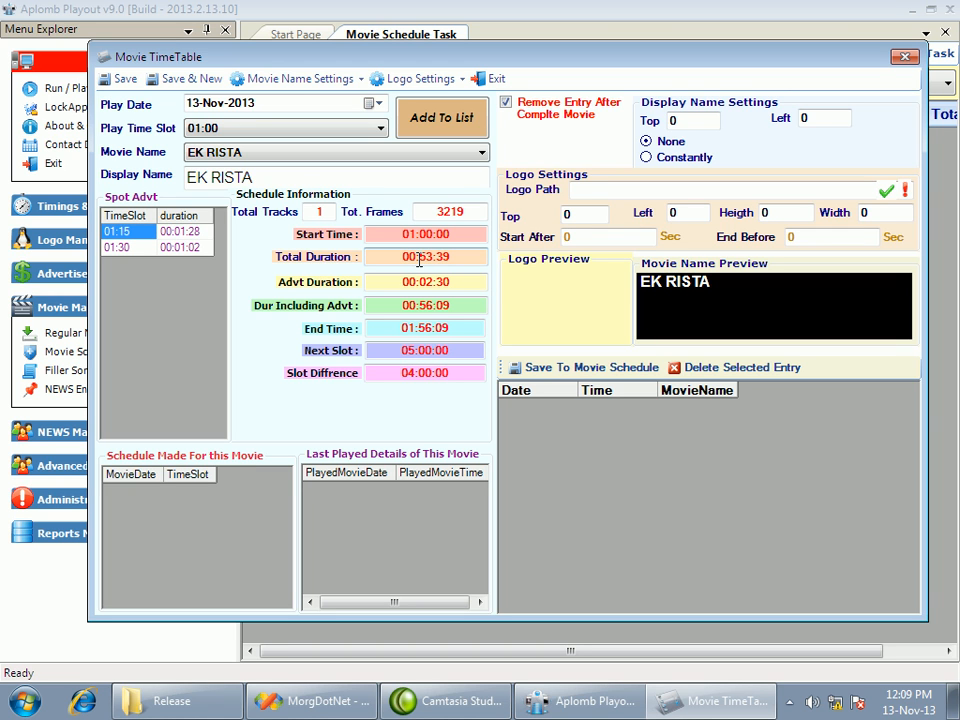
# Examine the schedule information for the advertisement duration, duration including adverts, end time, next slot and slot difference
pyautogui.moveTo(452, 282); pyautogui.dragTo(400, 283)
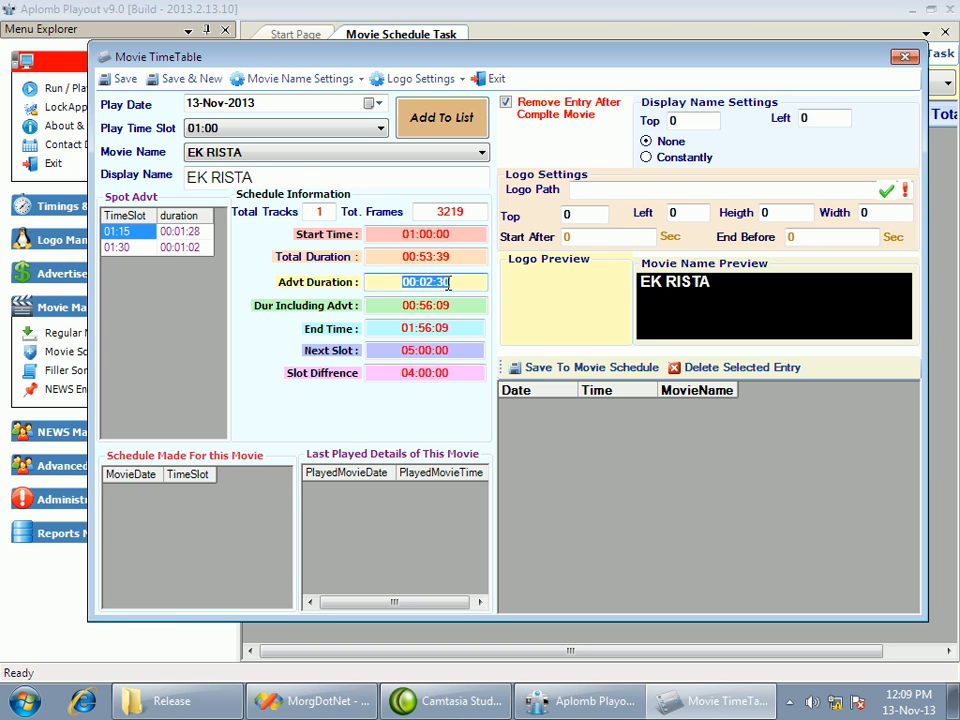
pyautogui.click(396, 307)
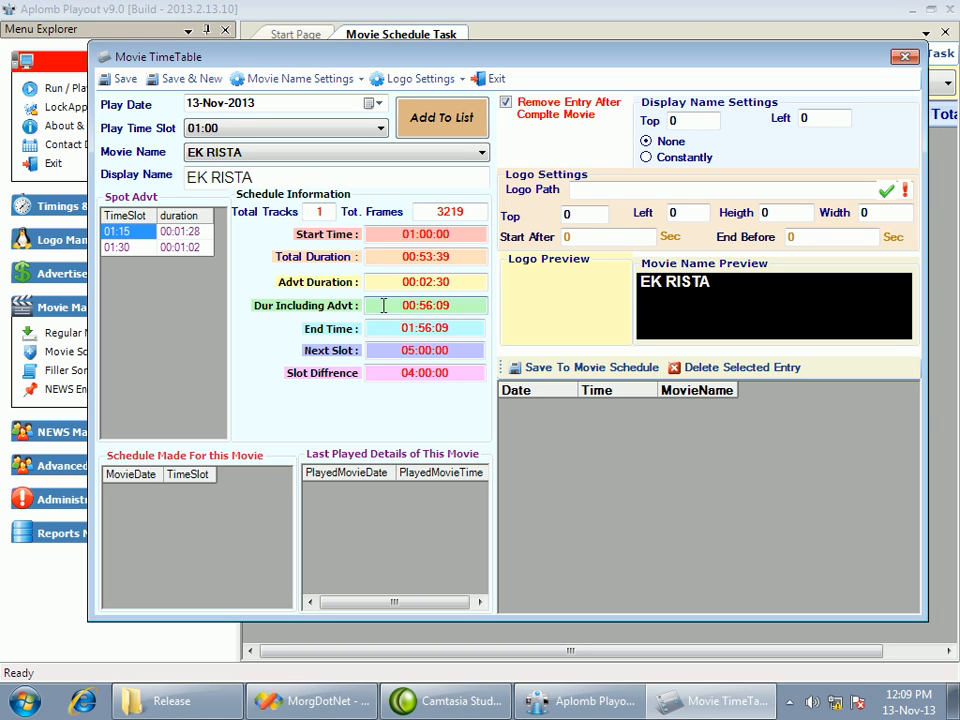
pyautogui.moveTo(394, 304); pyautogui.dragTo(453, 307)
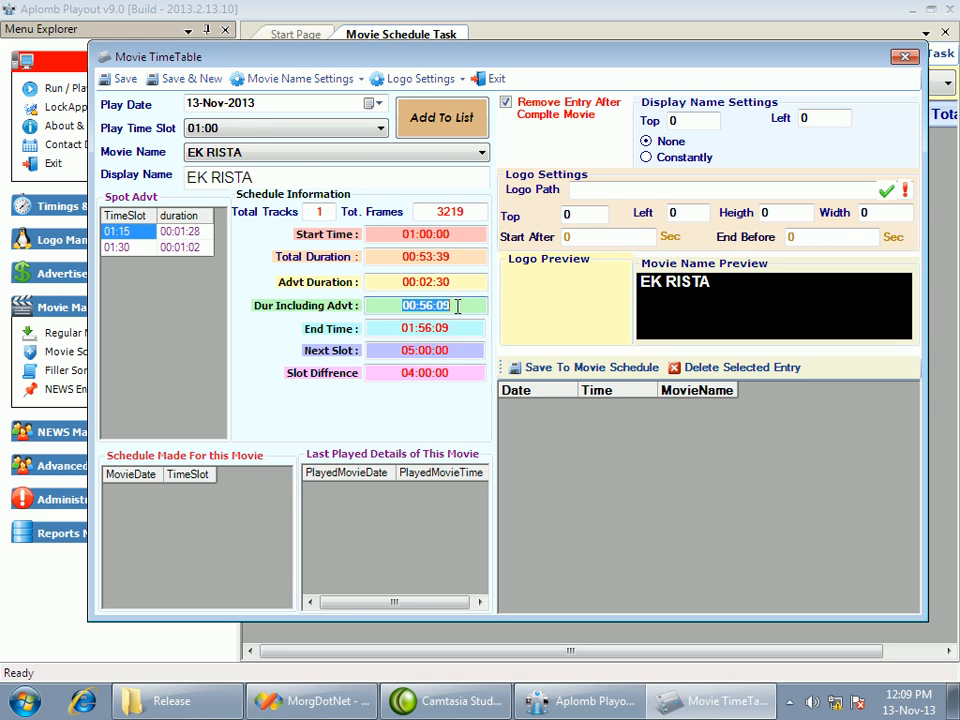
pyautogui.click(395, 327)
pyautogui.moveTo(395, 327); pyautogui.dragTo(478, 327)
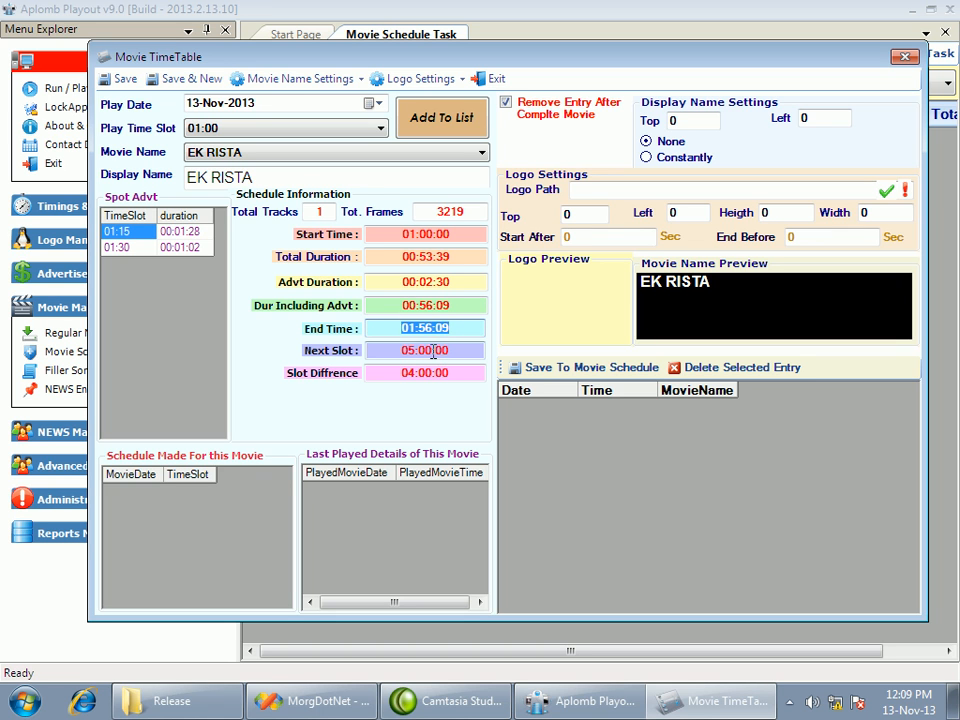
pyautogui.moveTo(397, 351); pyautogui.dragTo(473, 351)
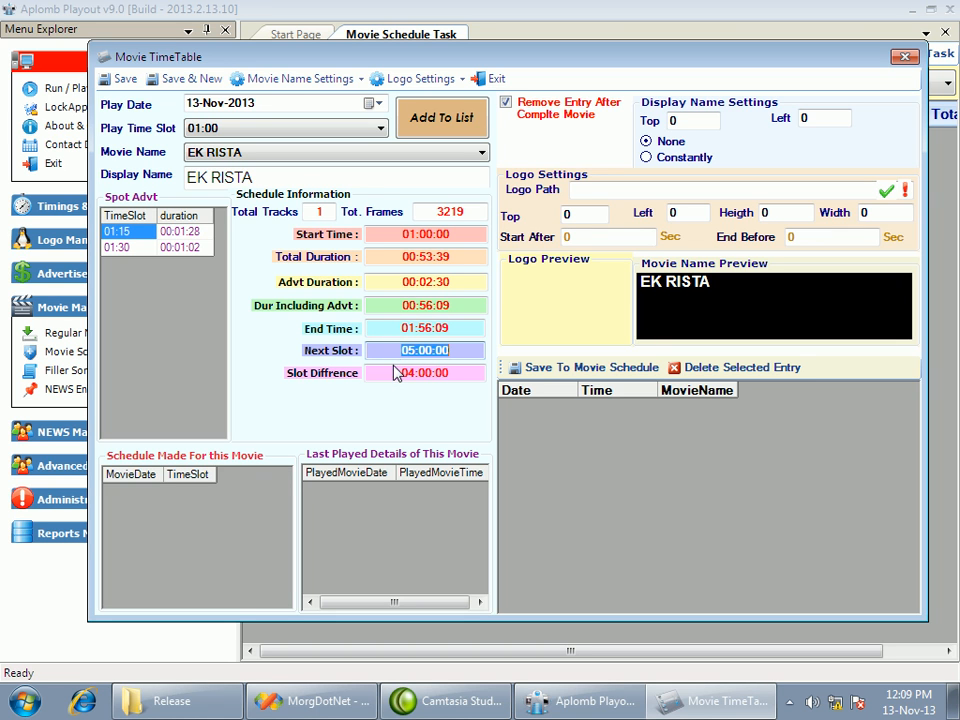
pyautogui.moveTo(402, 374); pyautogui.dragTo(445, 374)
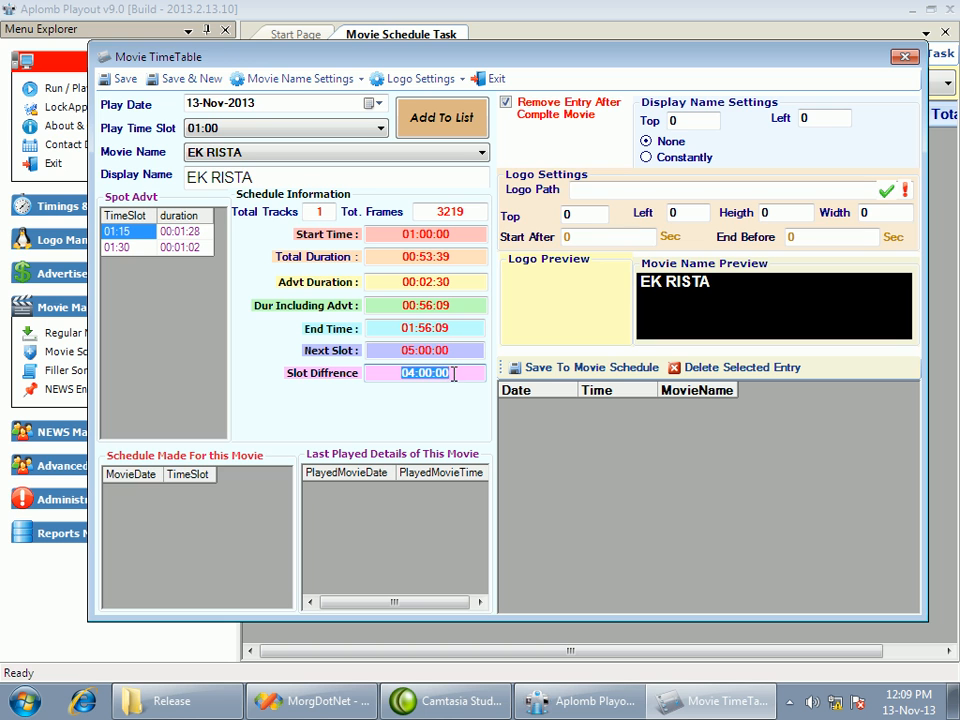
# Review the spot advertisements at 01:15 and 01:30 and their durations against the play time slot
pyautogui.click(144, 232)
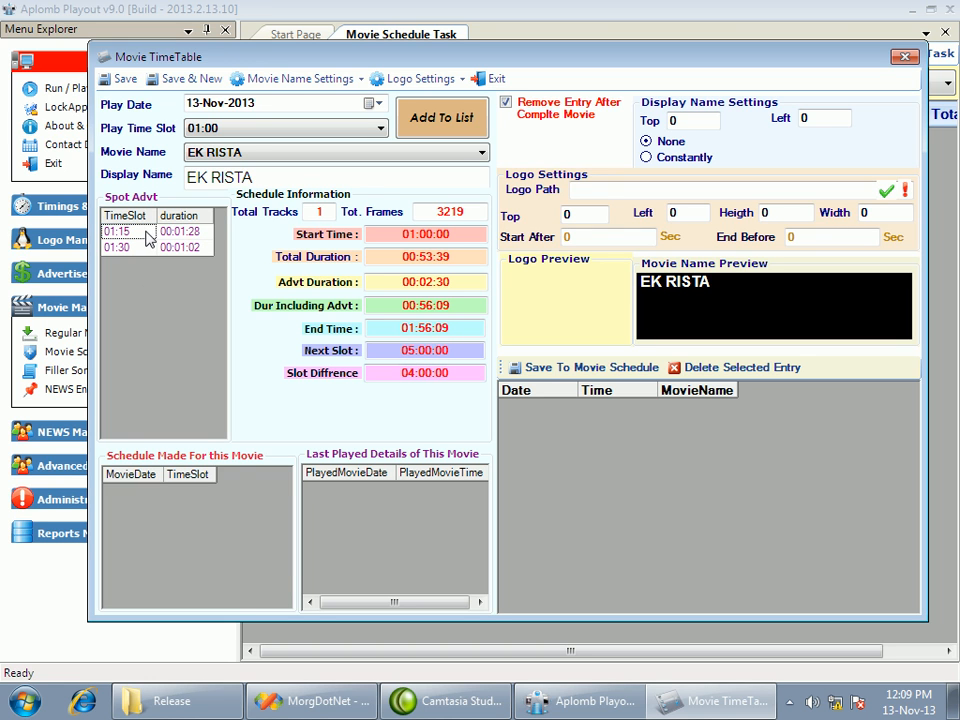
pyautogui.click(249, 132)
pyautogui.click(249, 140)
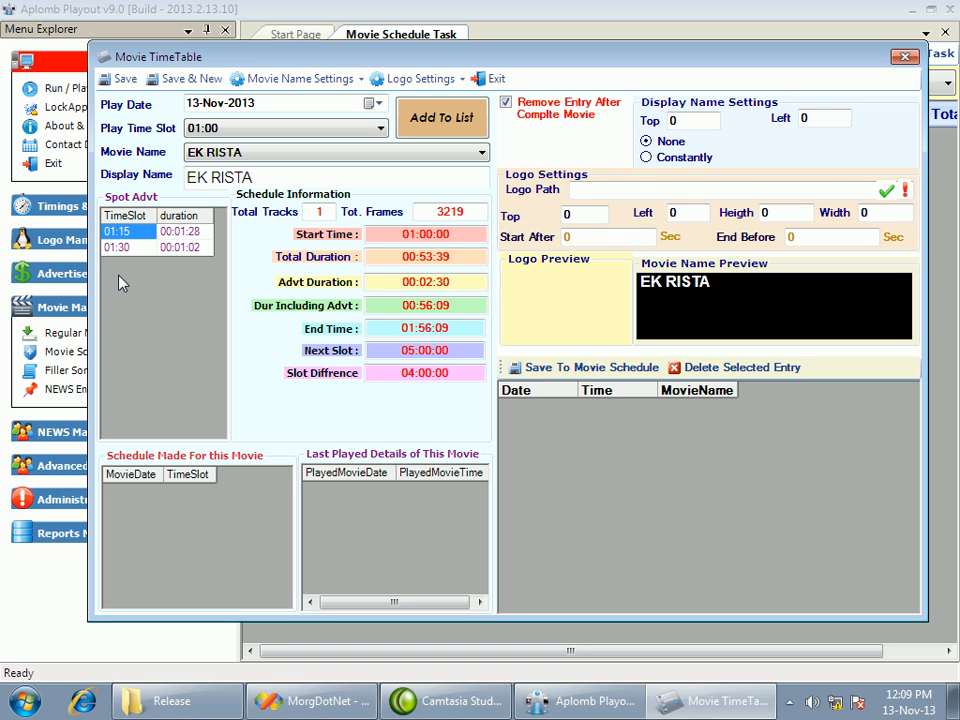
pyautogui.click(178, 231)
pyautogui.click(178, 248)
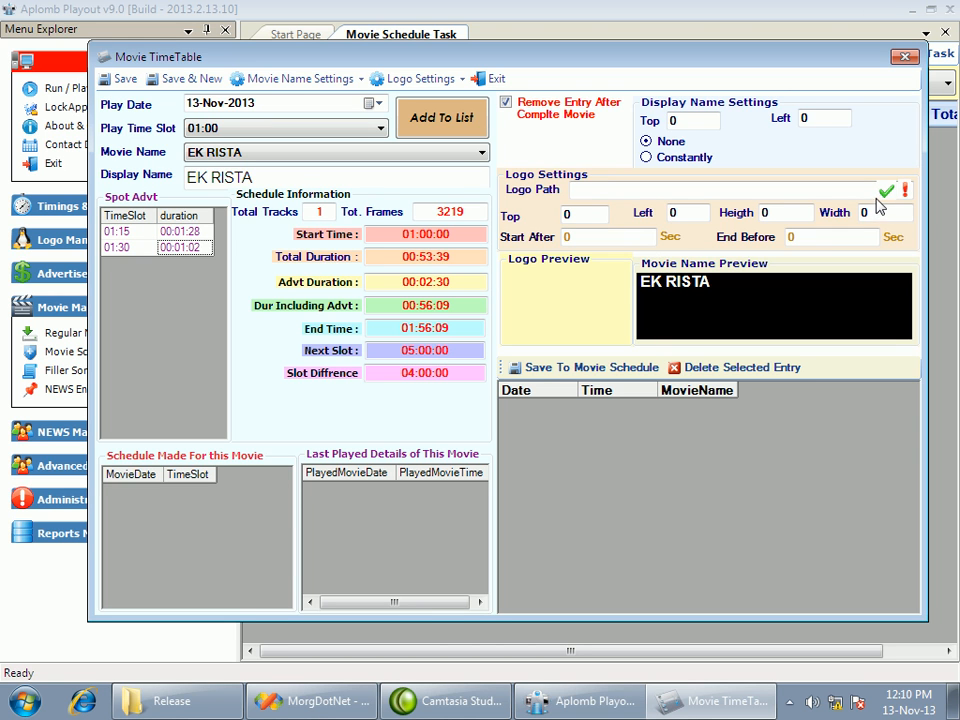
# Check the chosen movie name and the display name in the schedule entry
pyautogui.click(261, 156)
pyautogui.click(270, 156)
pyautogui.click(268, 180)
pyautogui.doubleClick(240, 178)
pyautogui.click(264, 178)
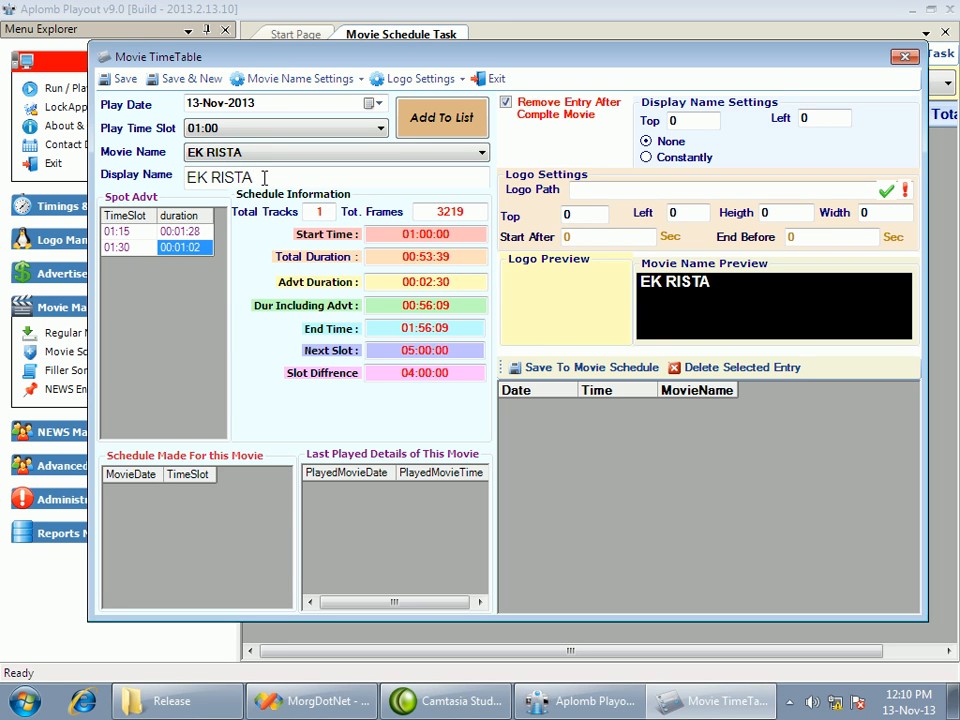
# Extend the movie's display name to "EK RISTA the bond of love"
pyautogui.write('the bond')
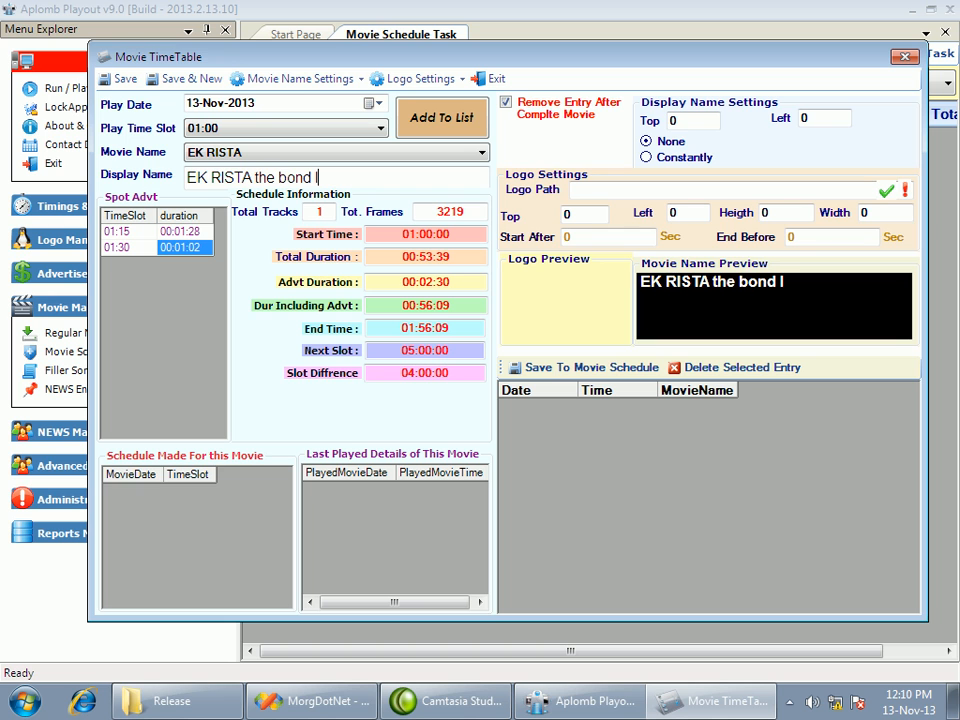
pyautogui.write(' of love')
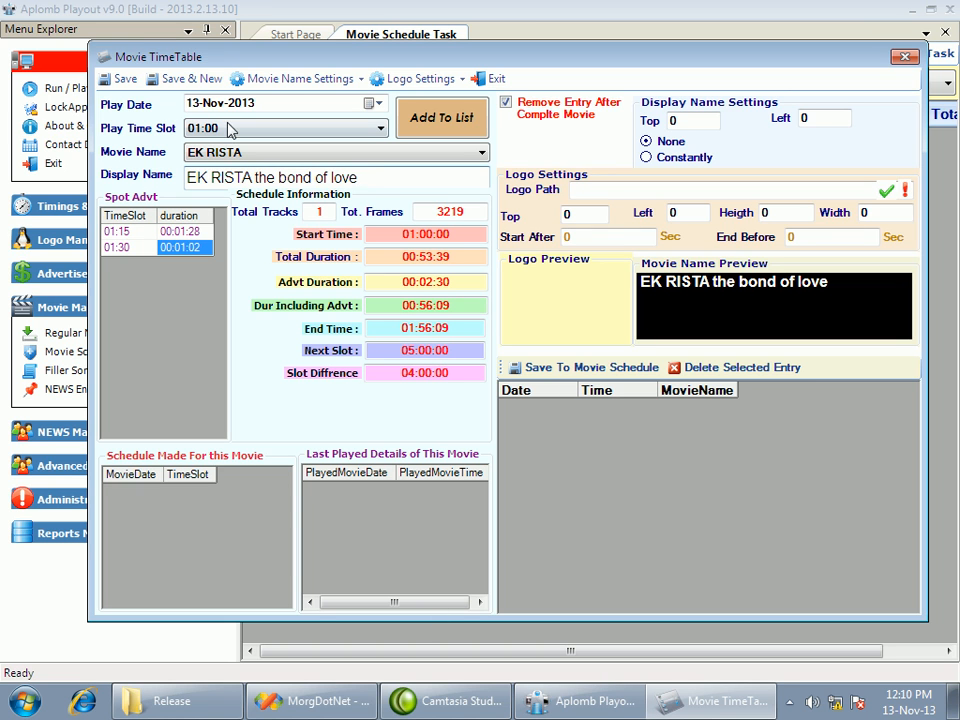
pyautogui.click(361, 175)
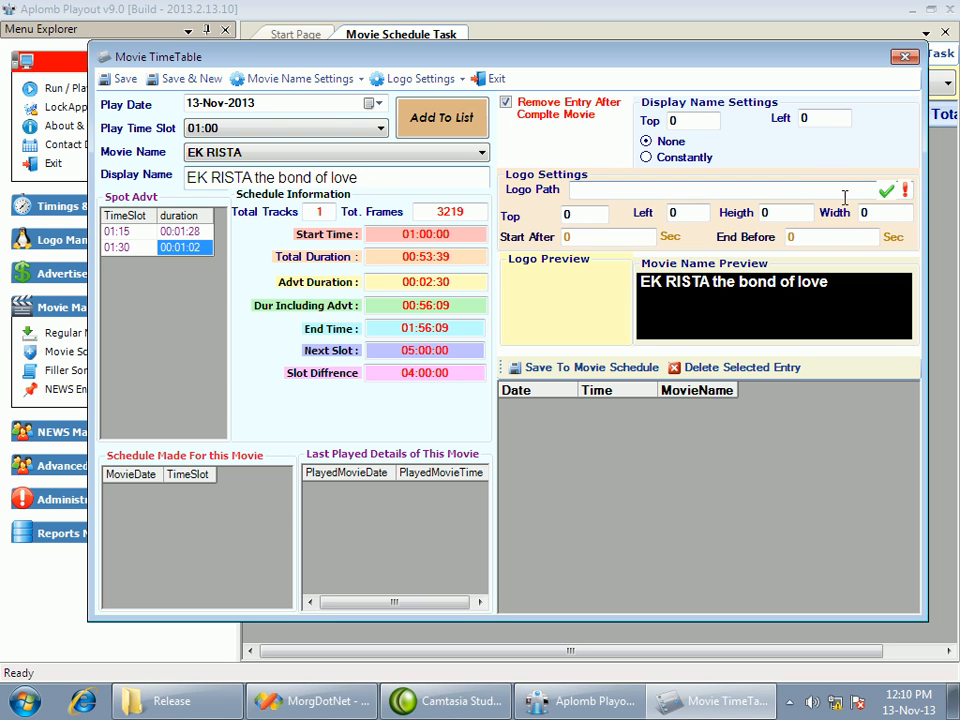
# Set the movie's logo to the image C:\Logo\Logo\HH5.gif
pyautogui.click(886, 191)
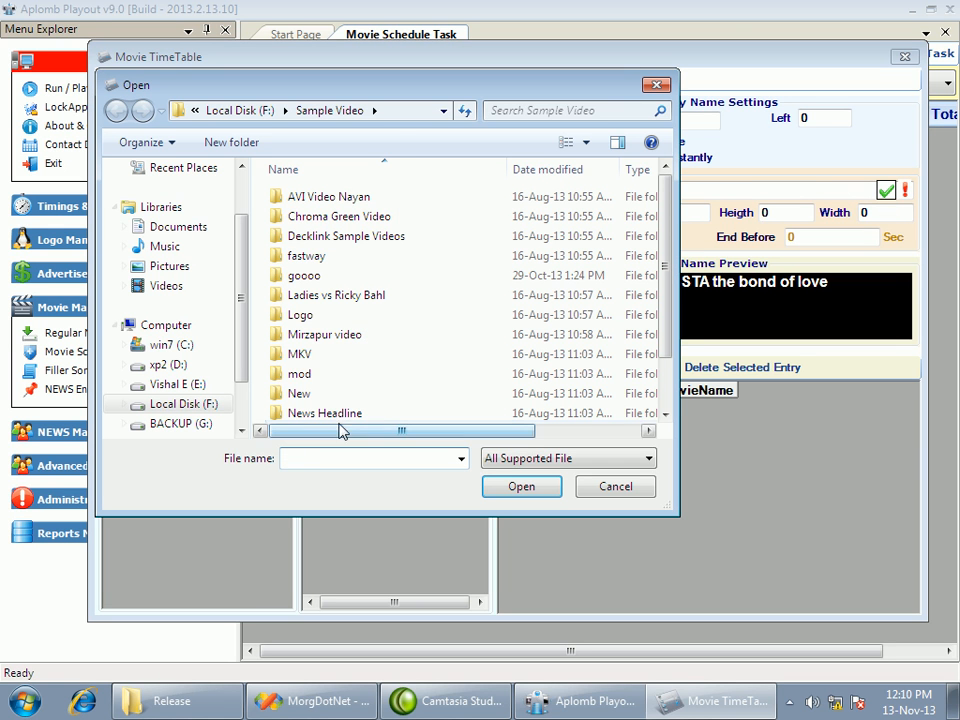
pyautogui.click(303, 276)
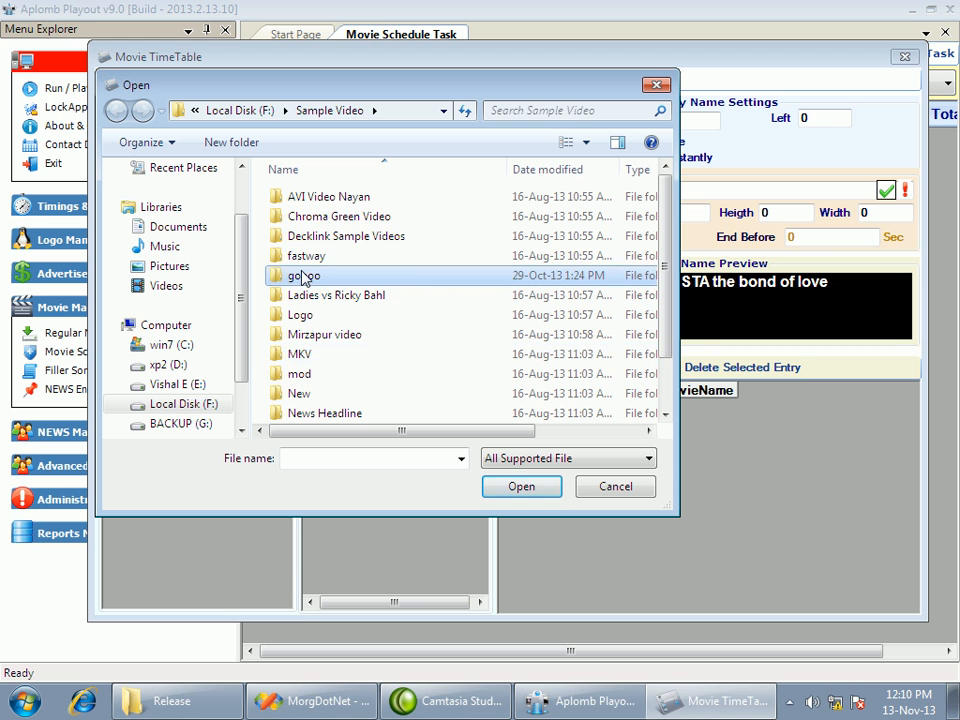
pyautogui.click(205, 346)
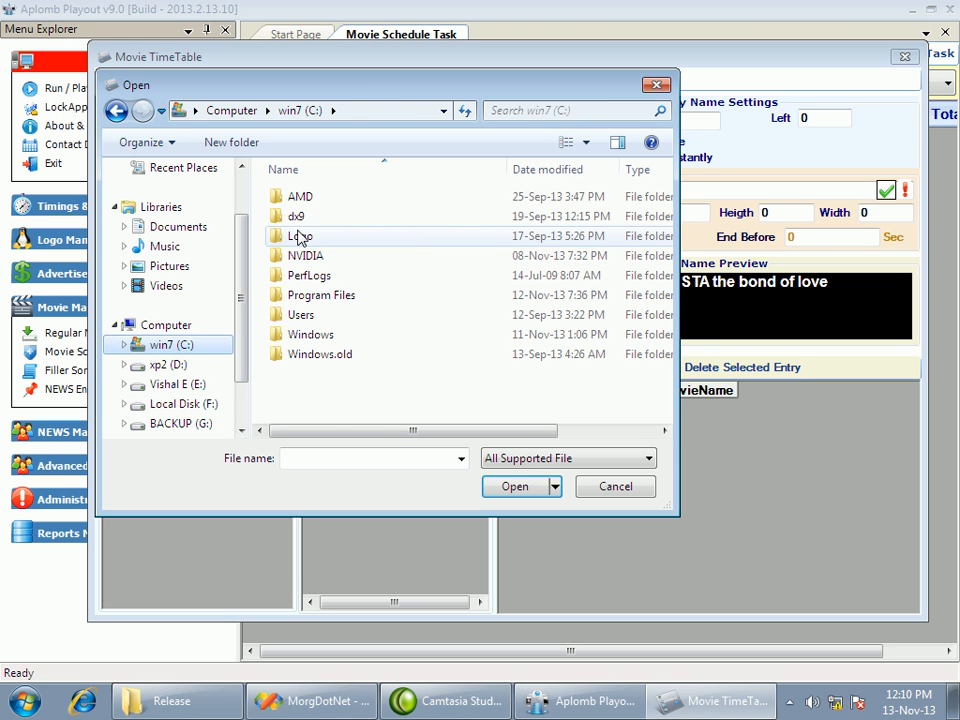
pyautogui.doubleClick(300, 237)
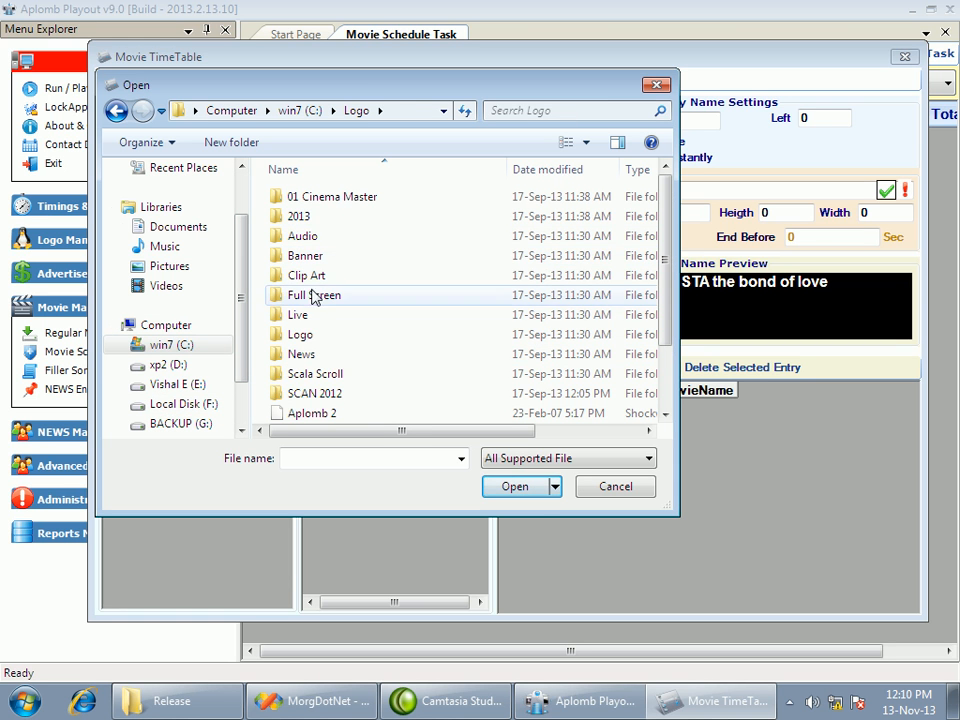
pyautogui.doubleClick(318, 334)
pyautogui.click(440, 318)
pyautogui.scroll(-3, 443, 318)
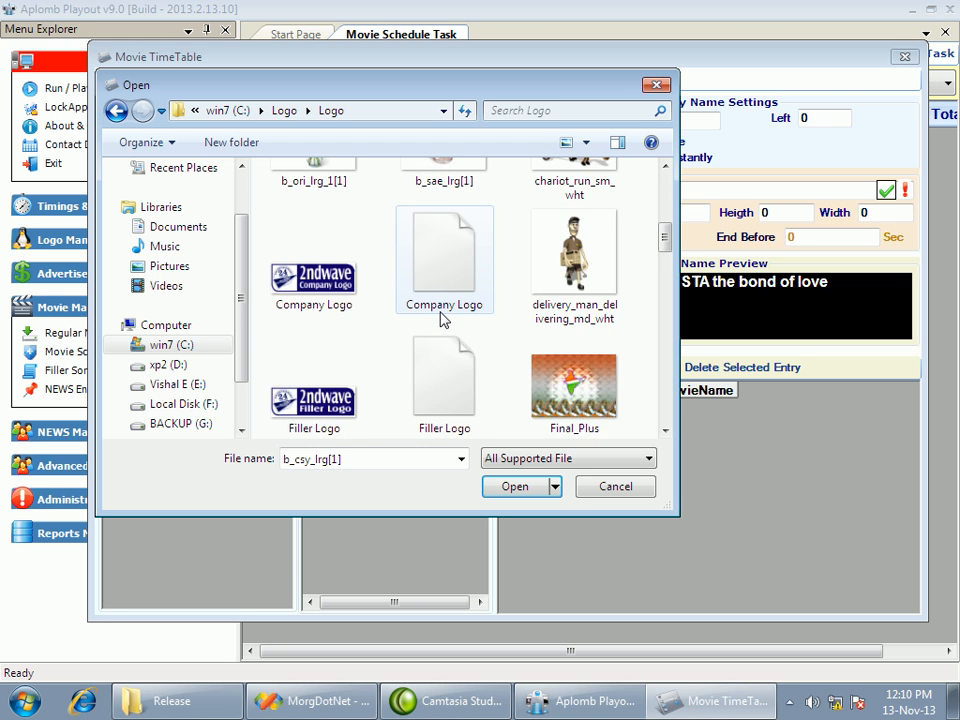
pyautogui.scroll(-1, 443, 318)
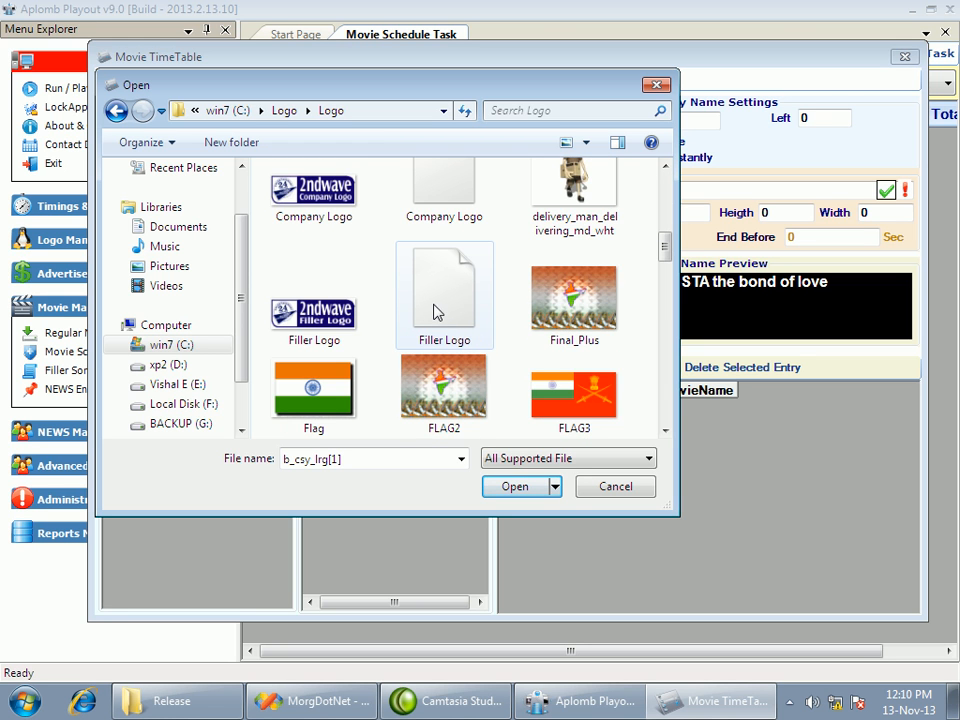
pyautogui.scroll(-3, 437, 314)
pyautogui.click(448, 398)
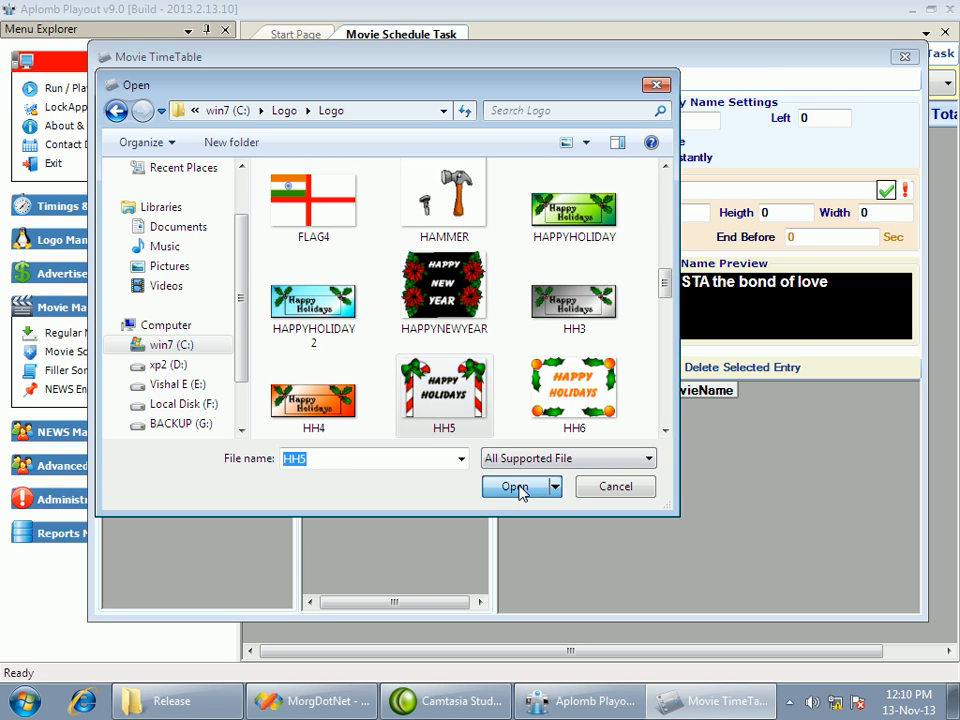
pyautogui.click(515, 486)
# Enlarge and reposition the logo to about 154 high and 230 wide, with top about 110 and left about 45
pyautogui.click(410, 79)
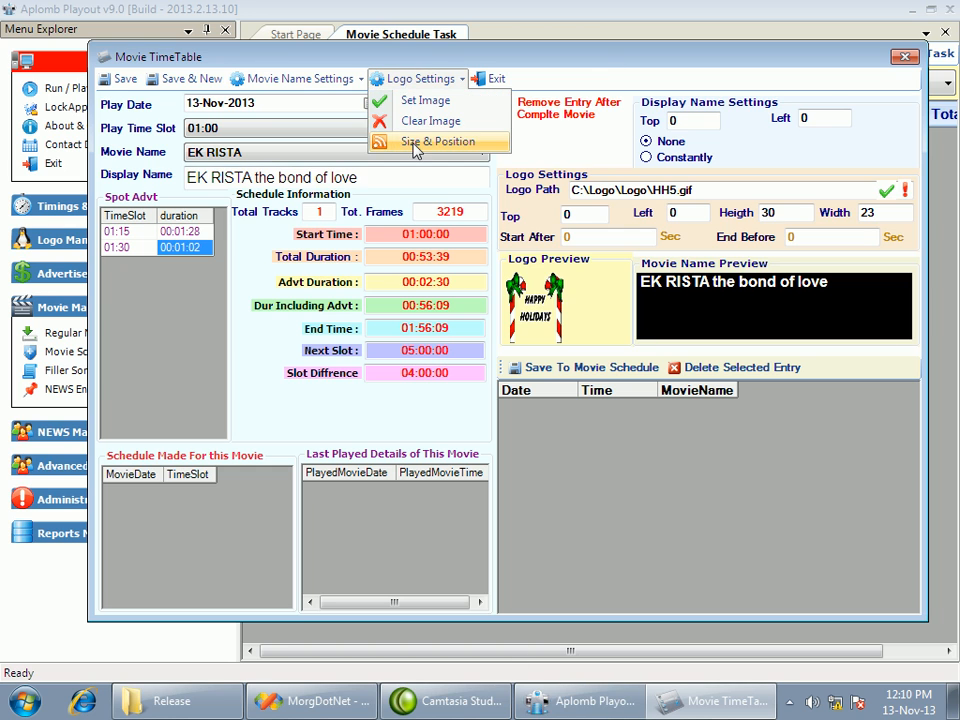
pyautogui.click(382, 141)
pyautogui.moveTo(25, 18); pyautogui.dragTo(218, 19)
pyautogui.moveTo(124, 16); pyautogui.dragTo(133, 293)
pyautogui.moveTo(133, 201); pyautogui.dragTo(160, 158)
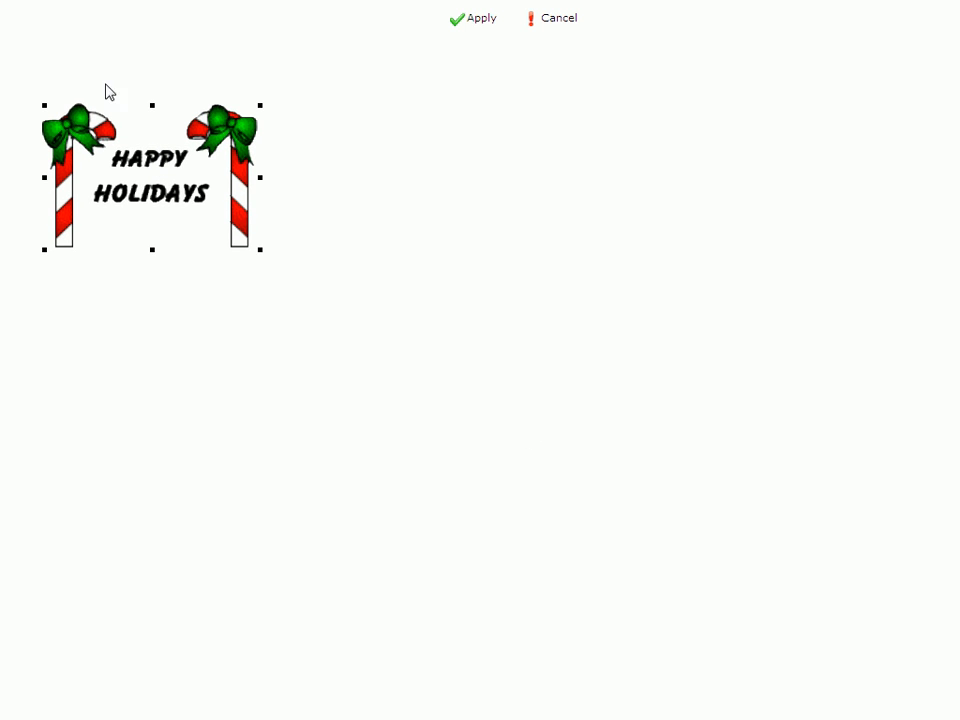
pyautogui.click(478, 19)
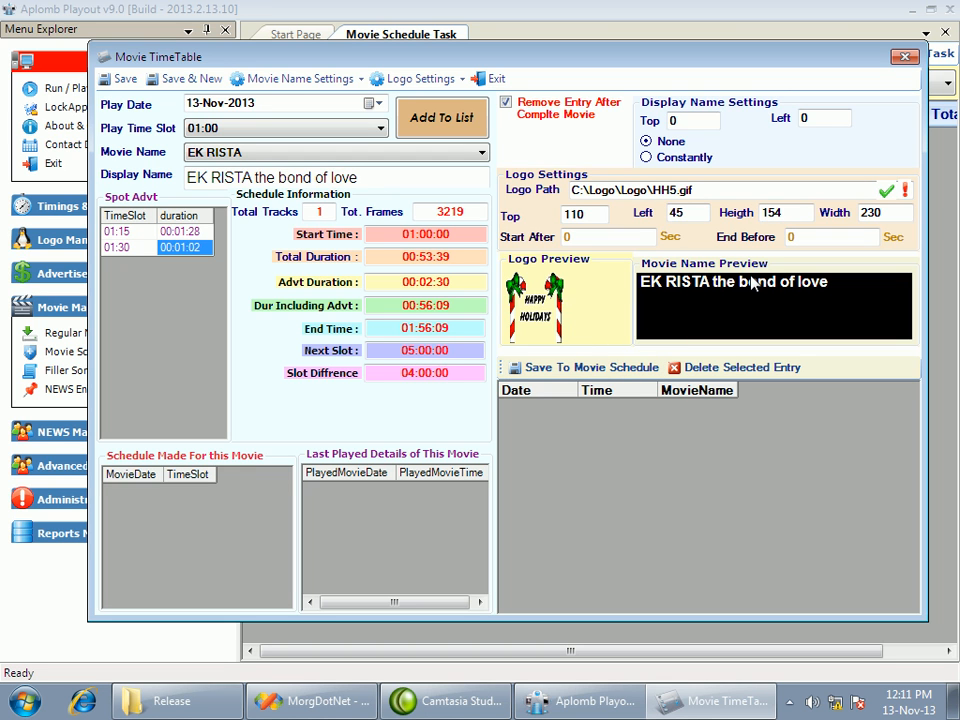
# Set the logo to start after 30 seconds and end before 50 seconds
pyautogui.click(592, 237)
pyautogui.doubleClick(592, 237)
pyautogui.click(791, 237)
pyautogui.click(585, 236)
pyautogui.doubleClick(789, 237)
pyautogui.doubleClick(625, 237)
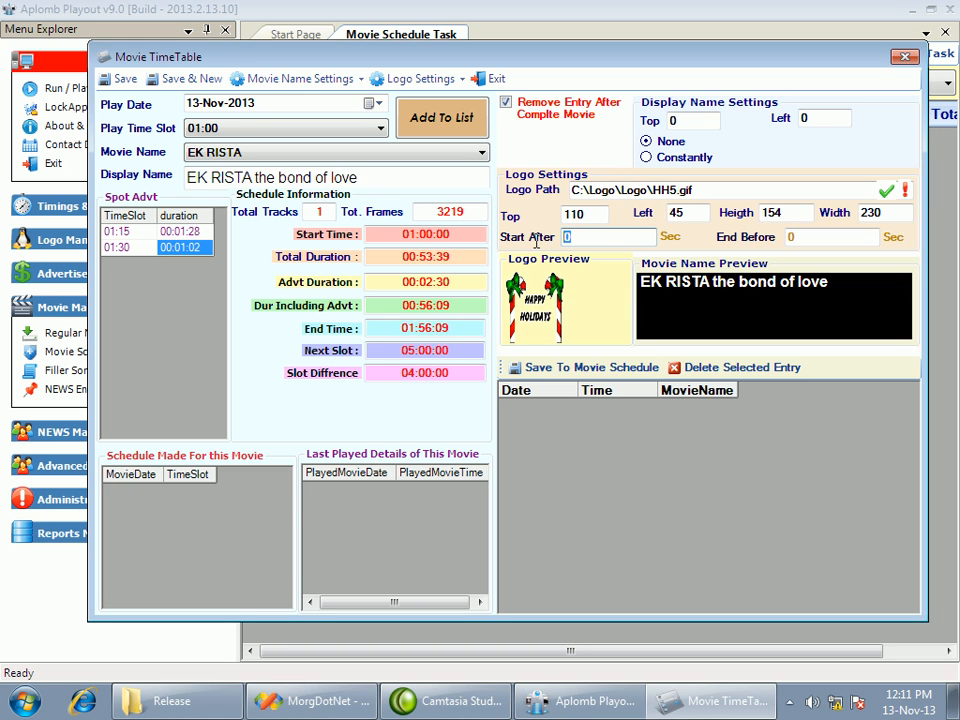
pyautogui.write('3')
pyautogui.doubleClick(790, 237)
pyautogui.write('50')
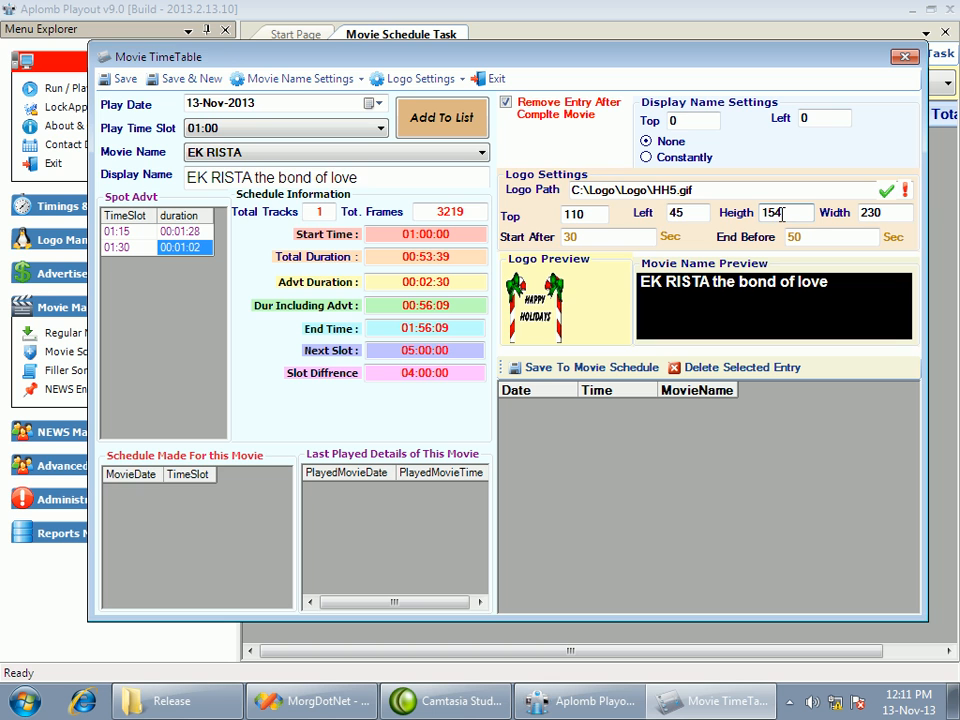
pyautogui.click(810, 231)
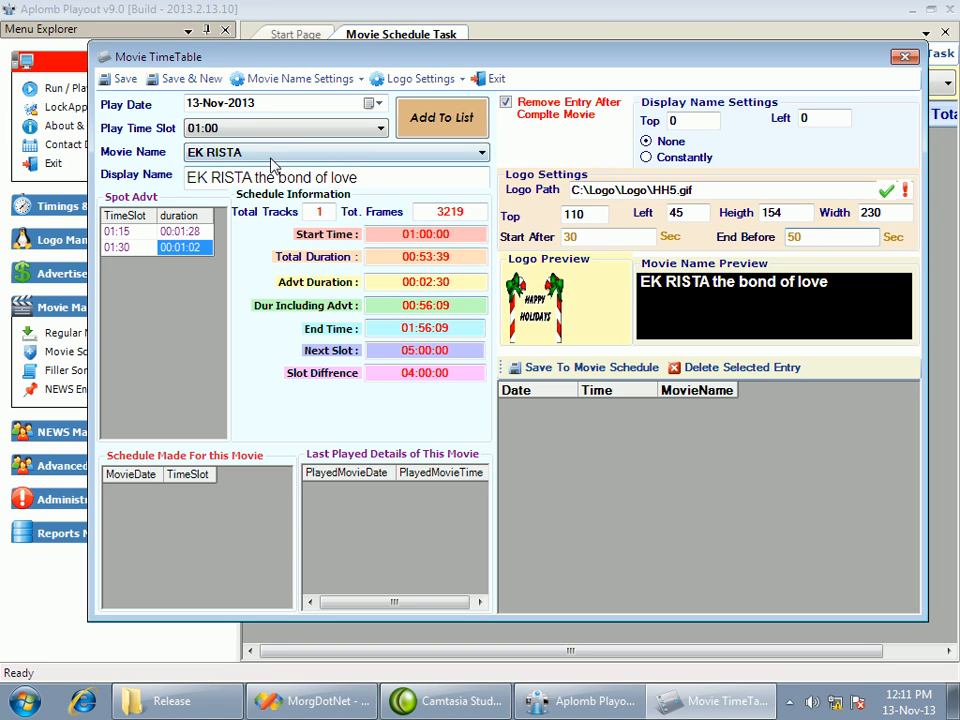
pyautogui.click(357, 179)
pyautogui.write('r')
pyautogui.press('BackSpace')
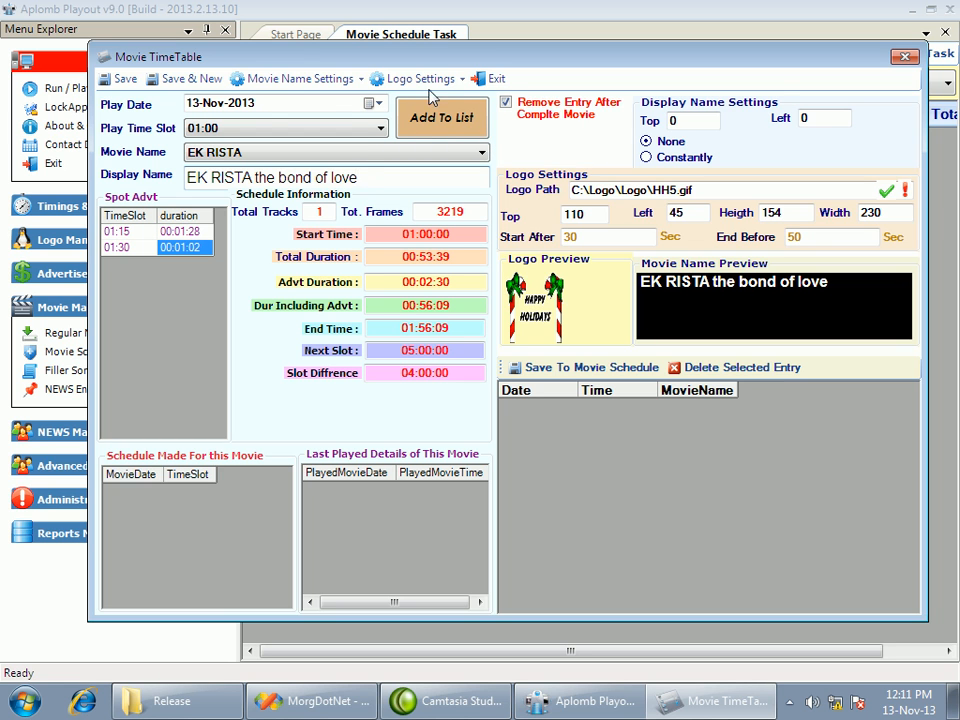
# Change the movie name's font to the Black style at a larger size
pyautogui.click(350, 86)
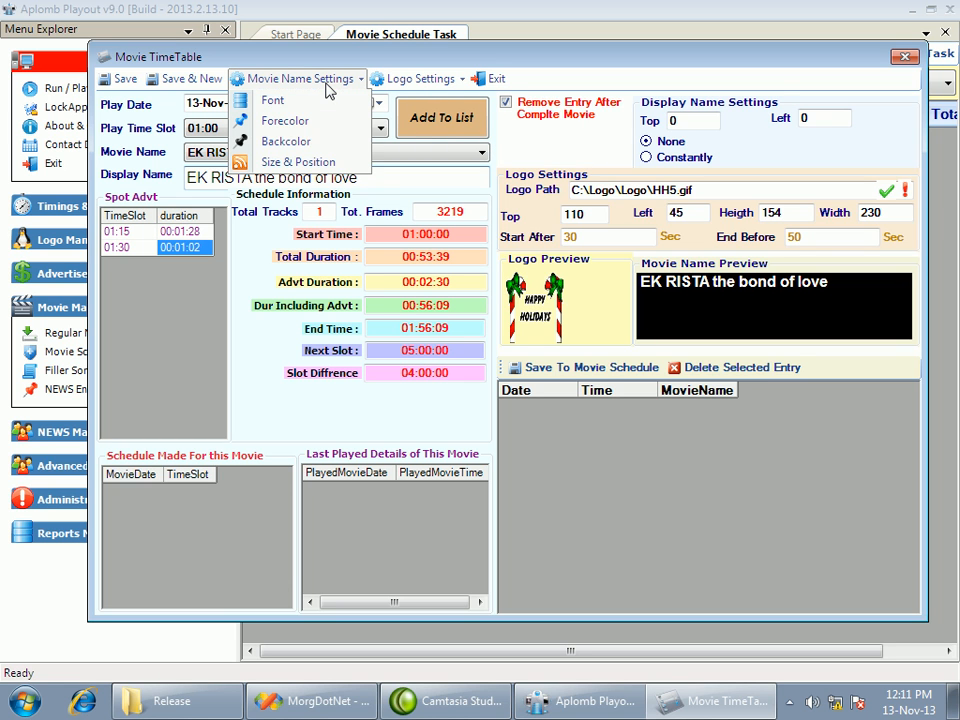
pyautogui.click(280, 101)
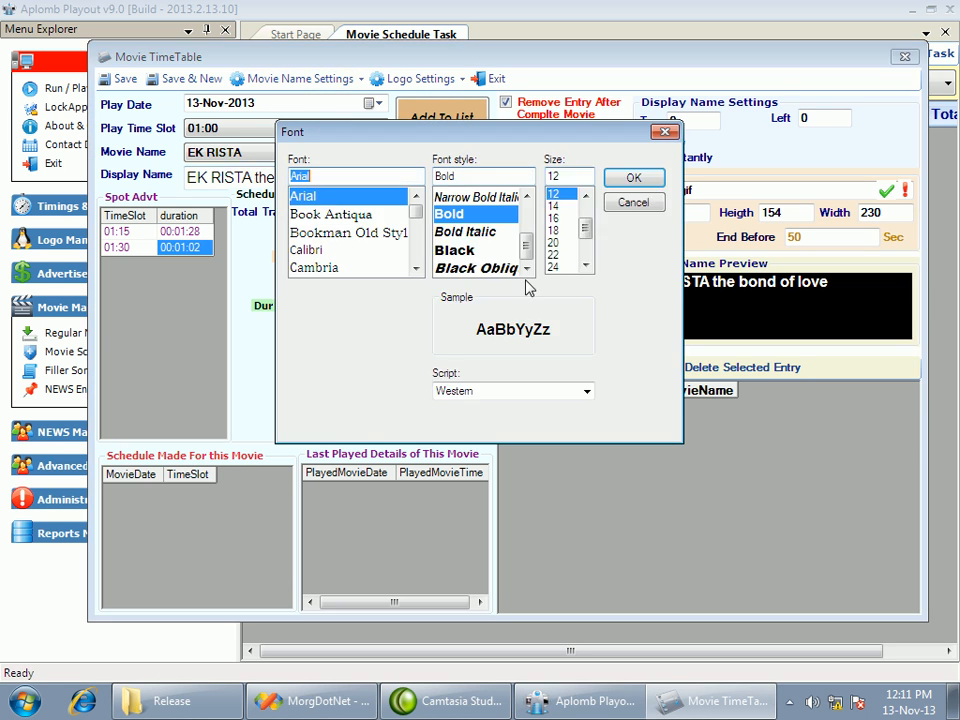
pyautogui.click(462, 250)
pyautogui.scroll(-1, 580, 240)
pyautogui.click(633, 177)
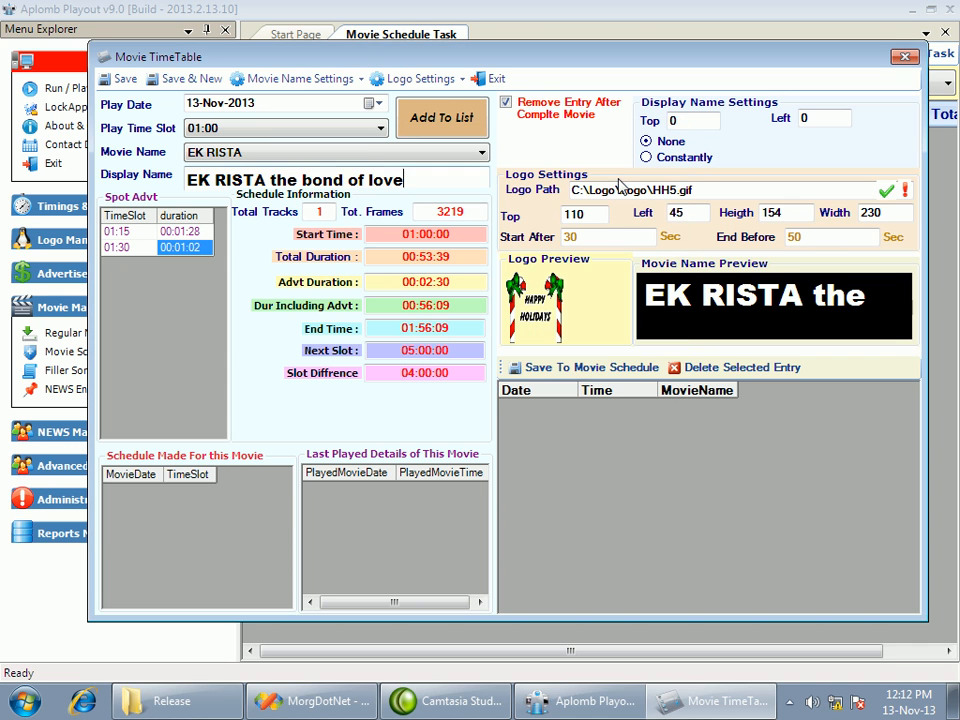
# Position the movie name at about top 200 and left 220, and close the schedule entry without saving
pyautogui.click(340, 86)
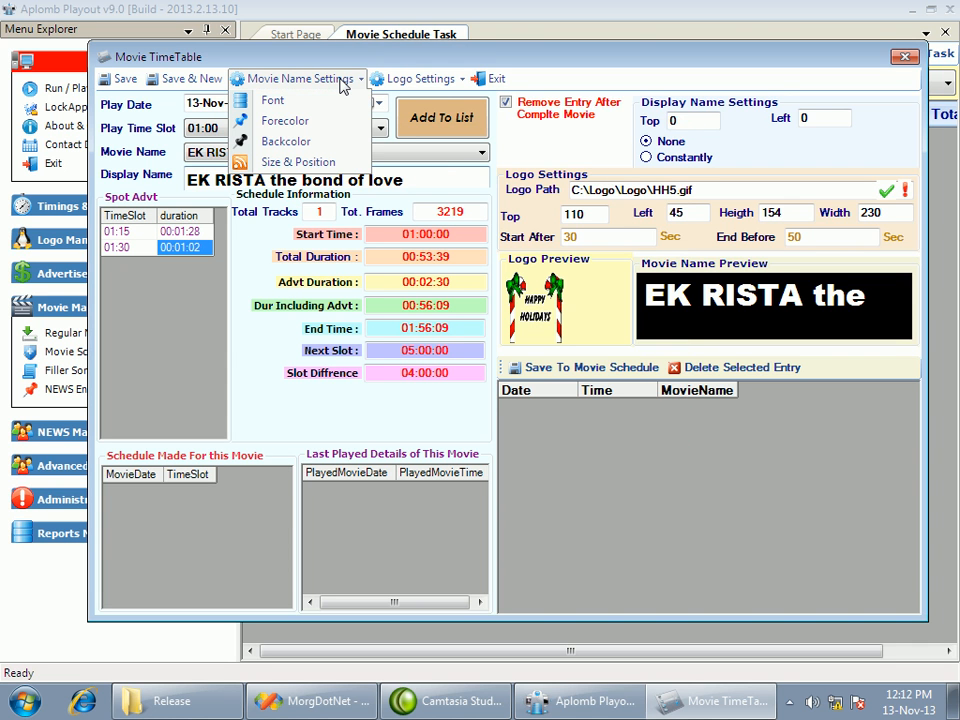
pyautogui.click(317, 161)
pyautogui.moveTo(193, 71); pyautogui.dragTo(354, 231)
pyautogui.click(472, 20)
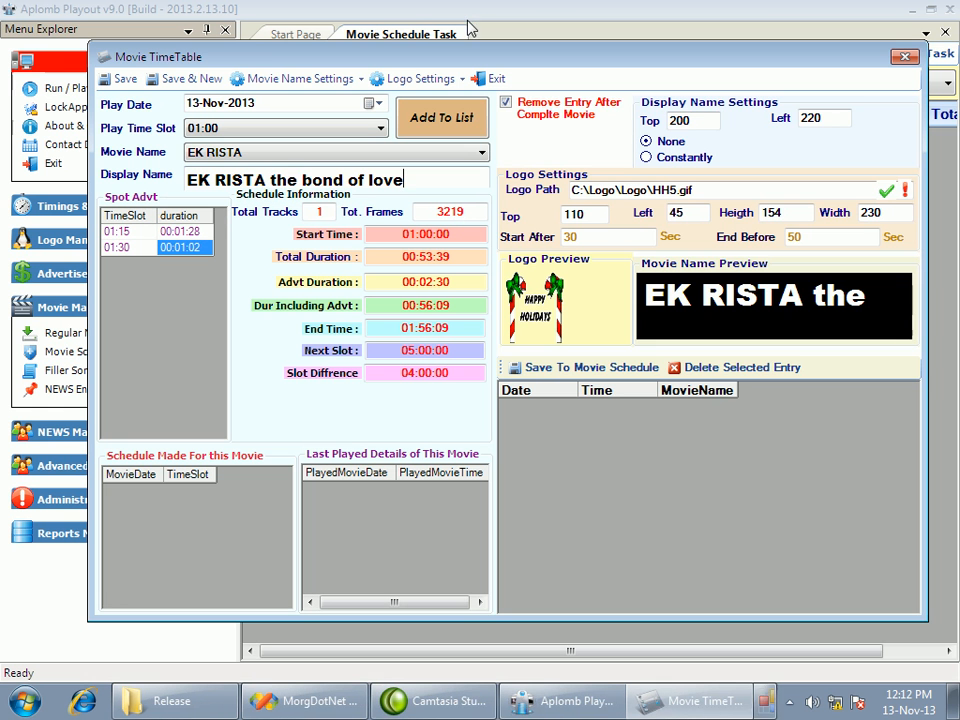
pyautogui.click(905, 56)
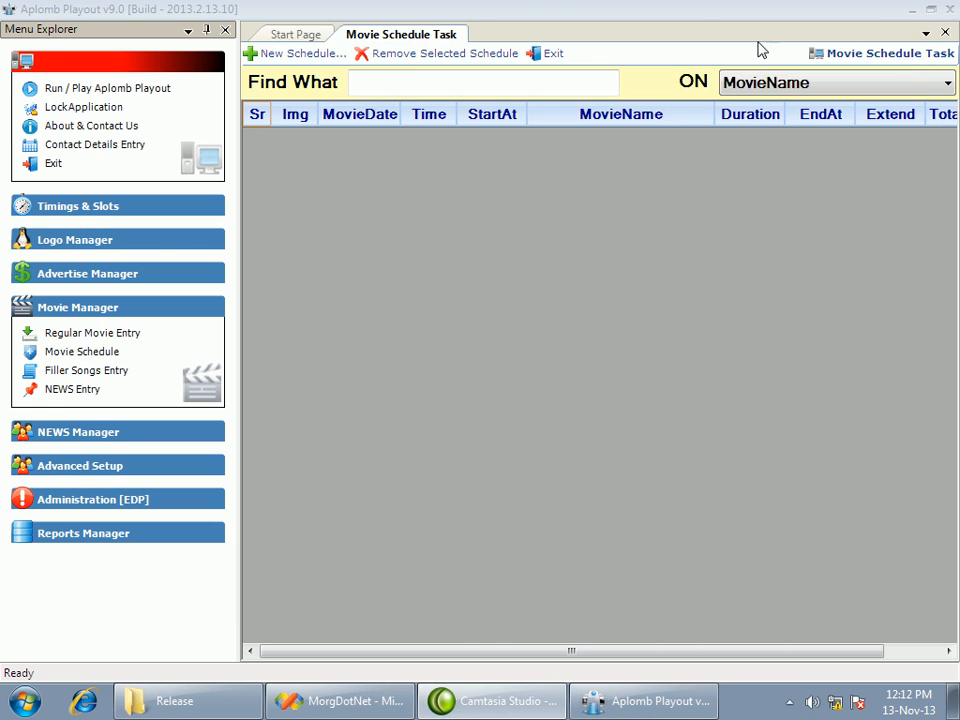
# Create and save a new schedule entry for Ladies vs Ricky Bahl on 13-Nov-2013 in the 01:00 slot
pyautogui.click(295, 60)
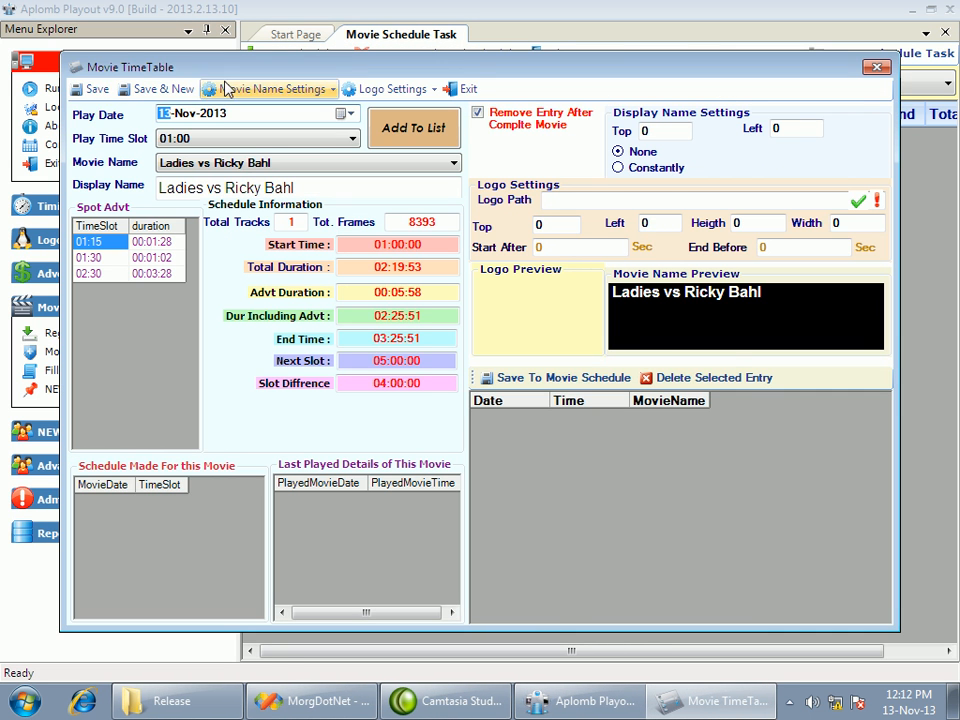
pyautogui.click(95, 88)
pyautogui.click(538, 422)
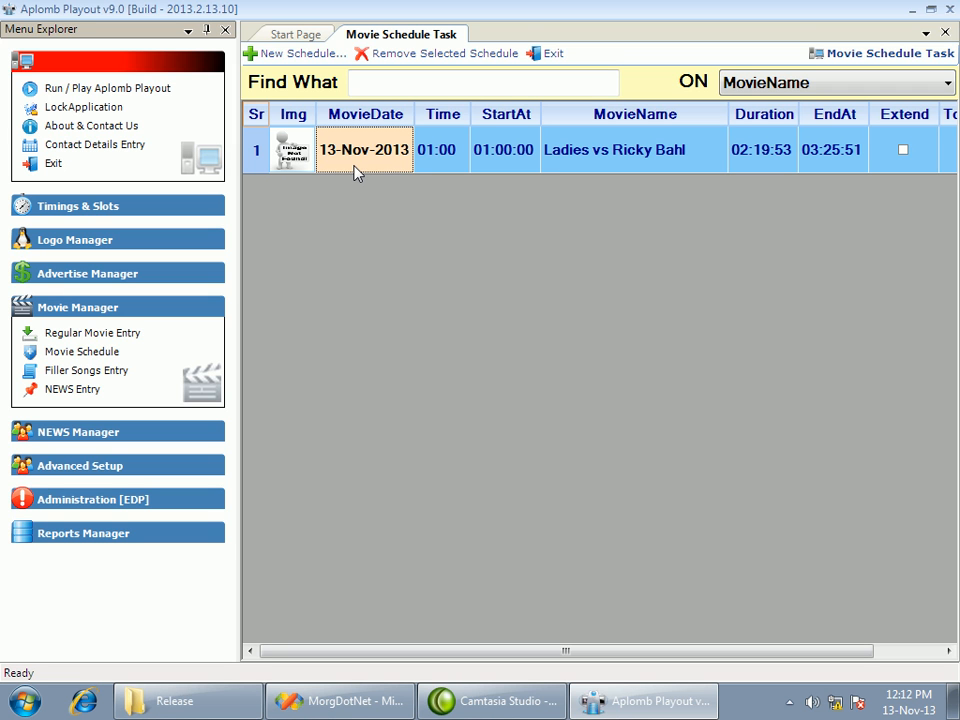
# Reopen the Ladies vs Ricky Bahl schedule entry to review its details, and exit the movie schedule
pyautogui.doubleClick(556, 168)
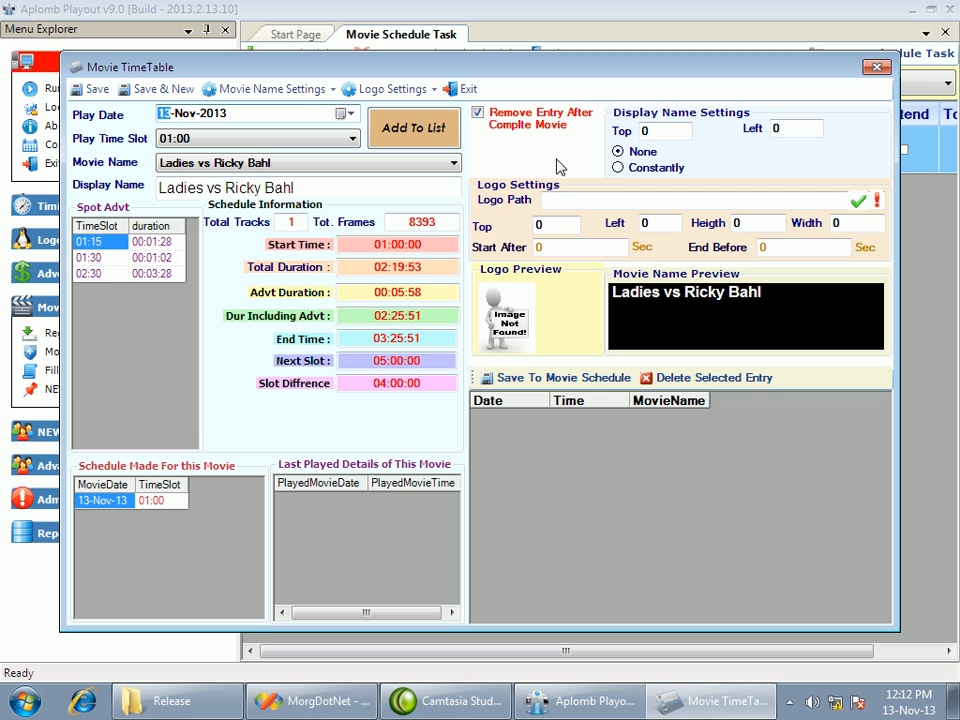
pyautogui.click(876, 67)
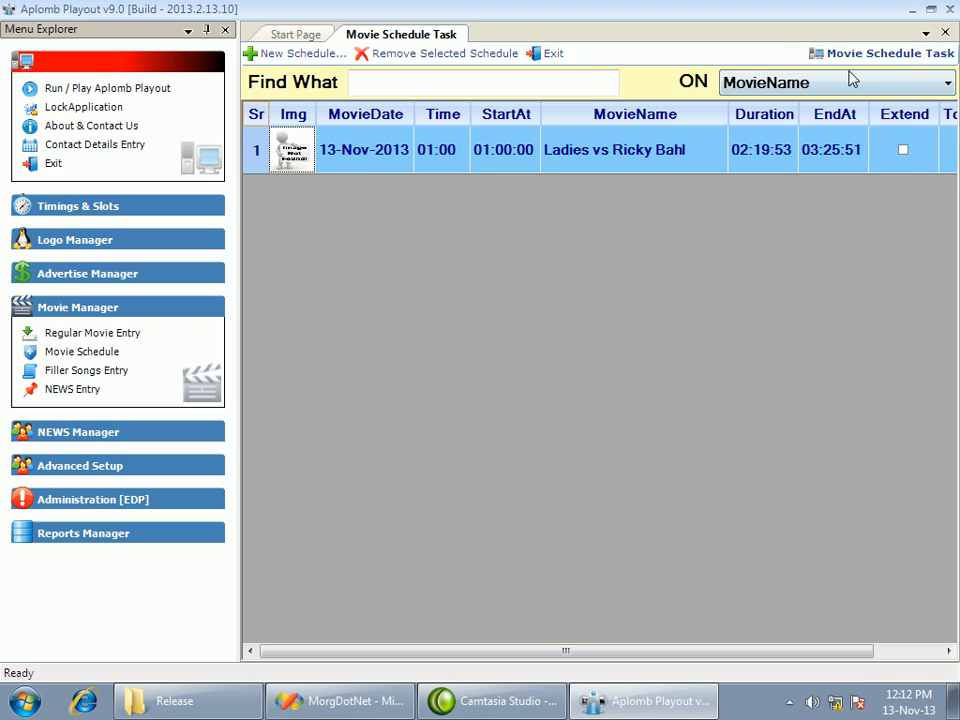
pyautogui.click(553, 55)
# Open the filler songs entry and examine the General playlist of the 06:00 morning time slot
pyautogui.click(84, 372)
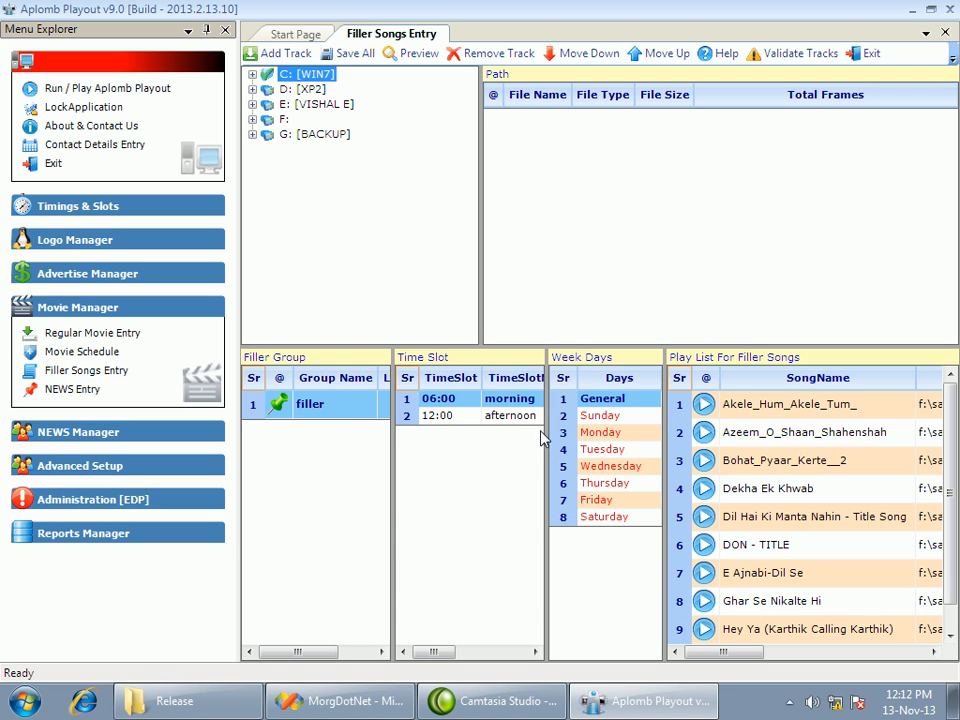
pyautogui.click(445, 403)
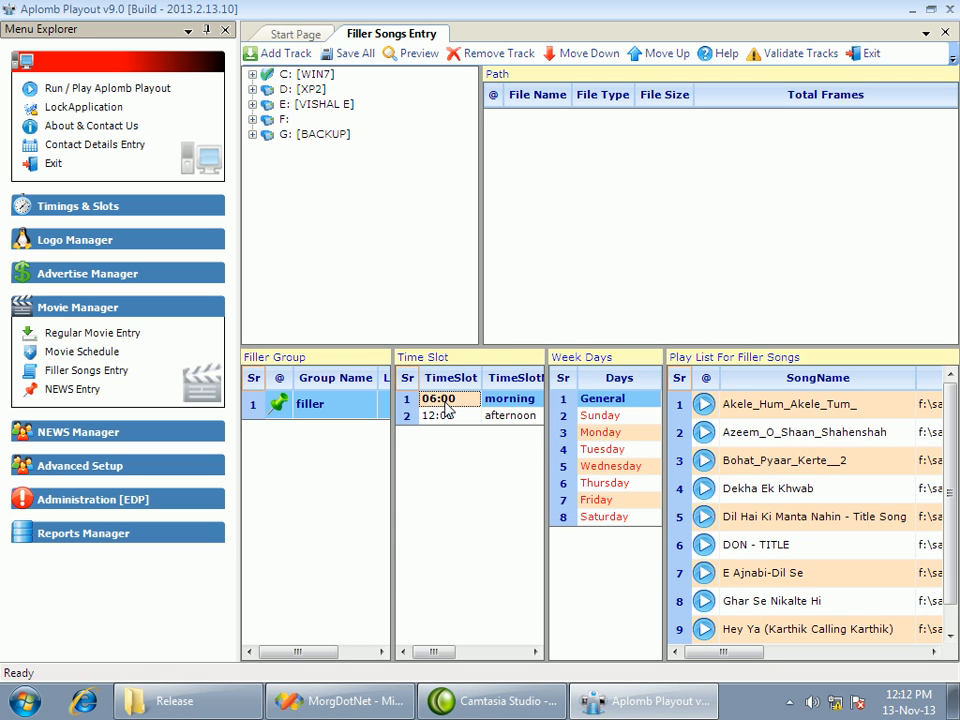
pyautogui.click(775, 405)
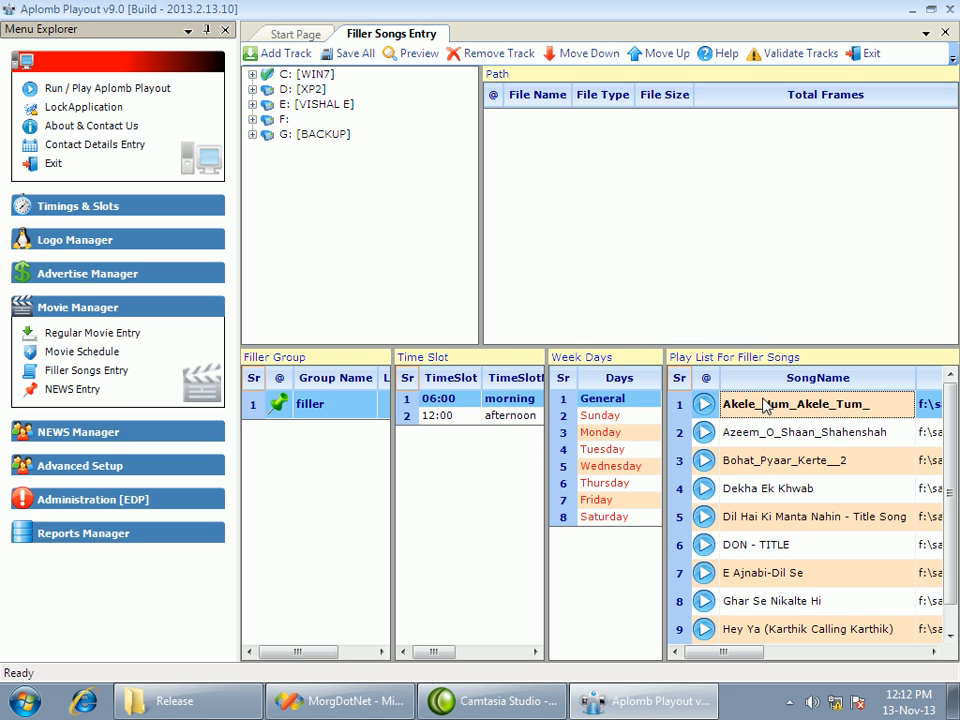
pyautogui.click(452, 399)
pyautogui.click(610, 404)
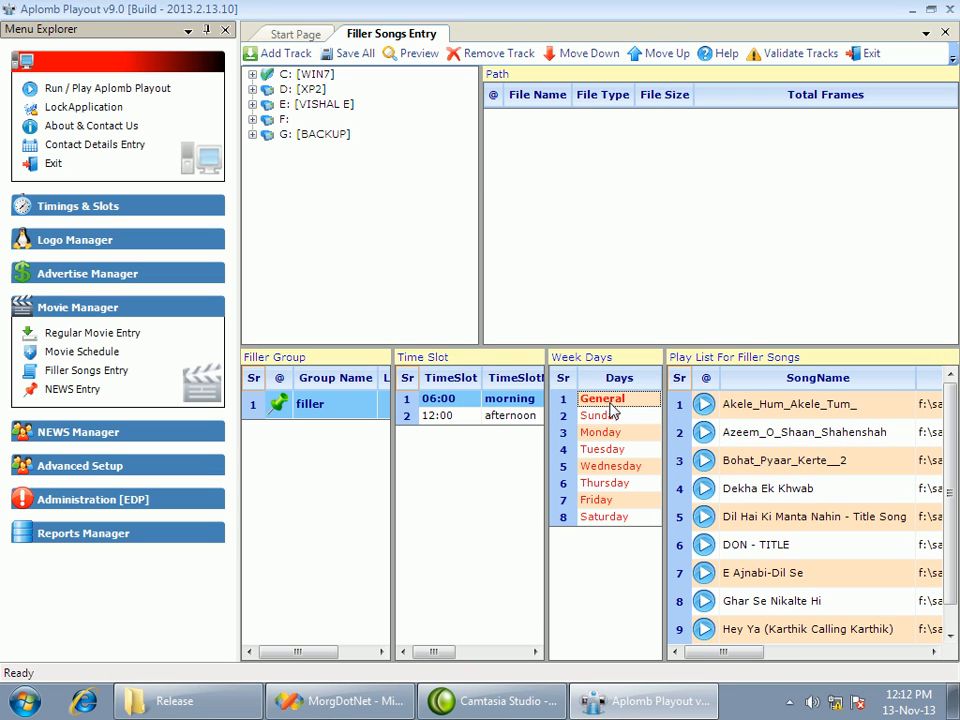
# Compare the 06:00 slot's filler playlists for the individual weekdays and General, ending with Sunday selected
pyautogui.click(609, 418)
pyautogui.click(613, 432)
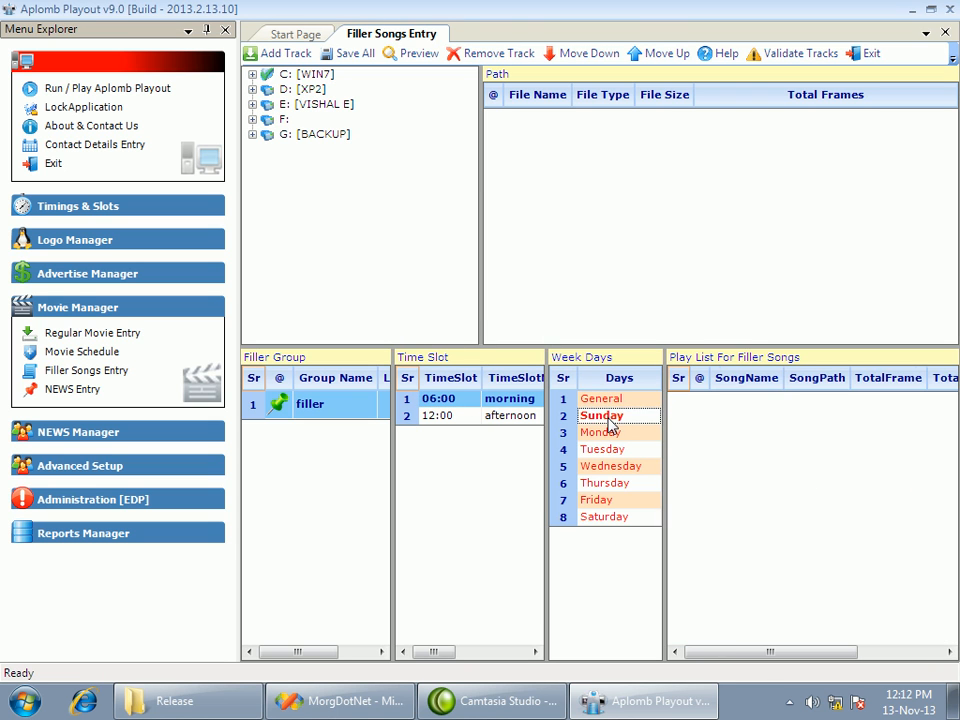
pyautogui.click(616, 450)
pyautogui.click(615, 467)
pyautogui.click(607, 483)
pyautogui.click(600, 502)
pyautogui.click(601, 518)
pyautogui.click(600, 449)
pyautogui.click(604, 432)
pyautogui.click(603, 400)
pyautogui.click(437, 400)
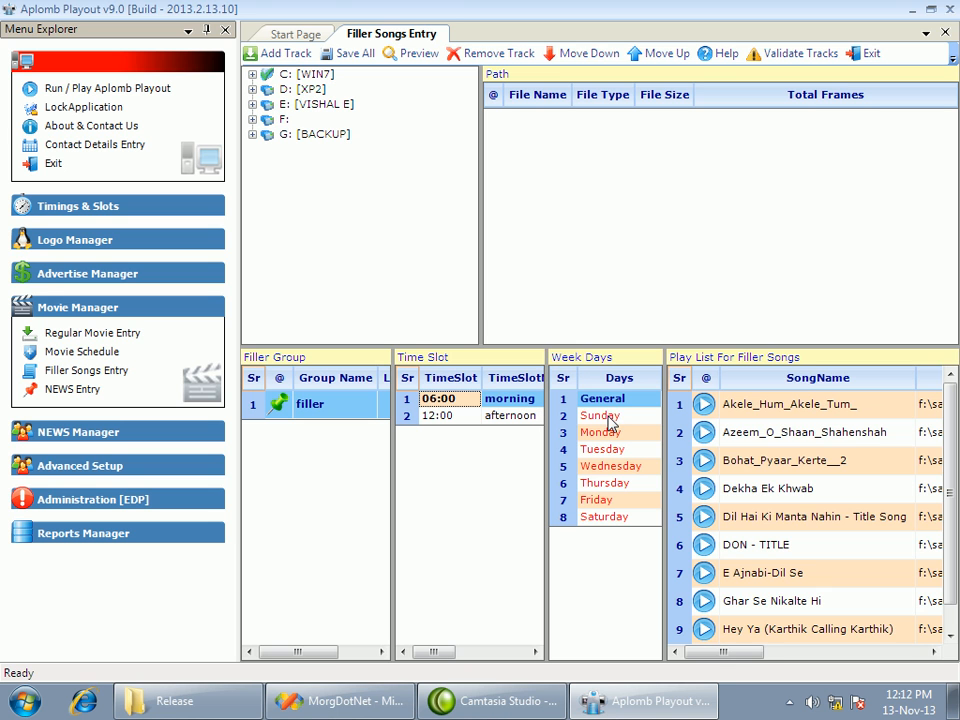
pyautogui.click(607, 418)
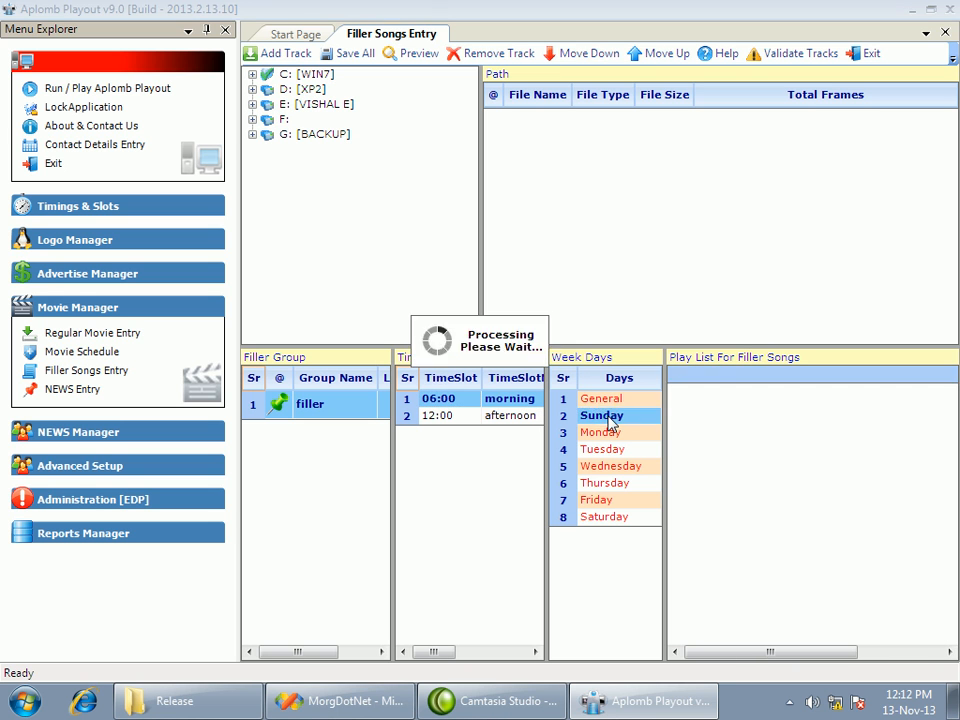
# Add all songs from the F: drive's MKV folder to the 06:00 slot's Sunday filler playlist and validate the tracks
pyautogui.click(262, 119)
pyautogui.click(298, 211)
pyautogui.scroll(-2, 306, 221)
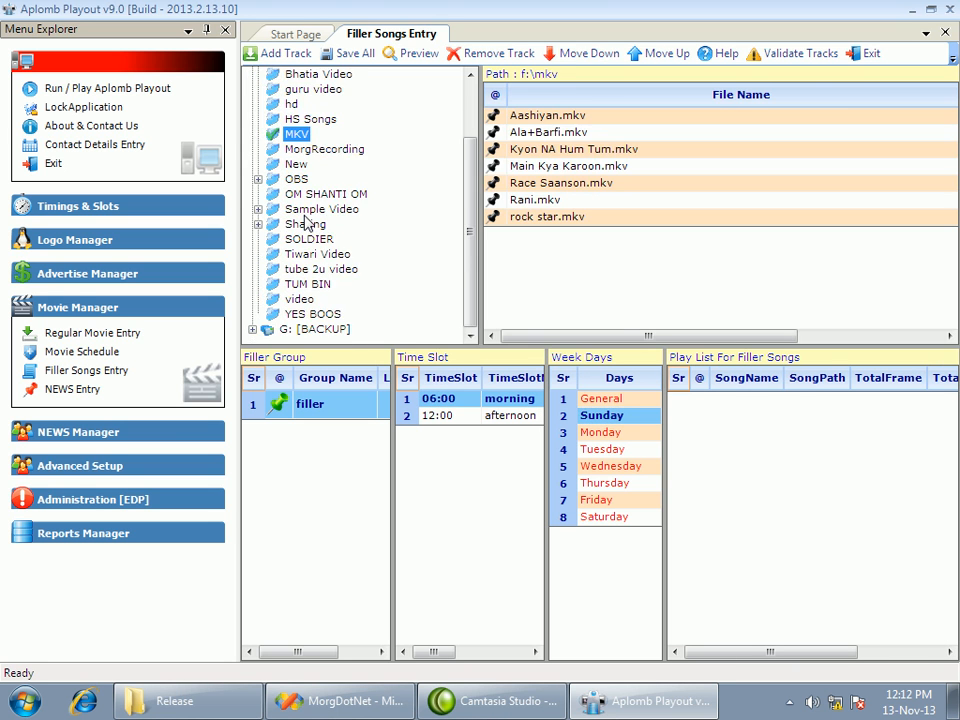
pyautogui.hotkey('ctrl', 'a')
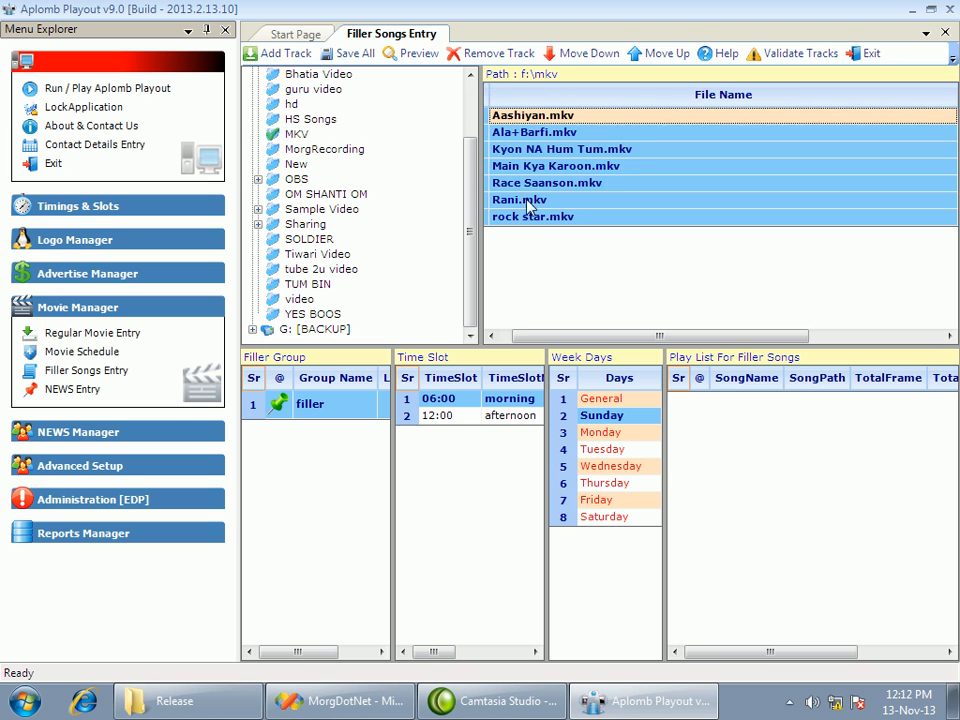
pyautogui.click(268, 53)
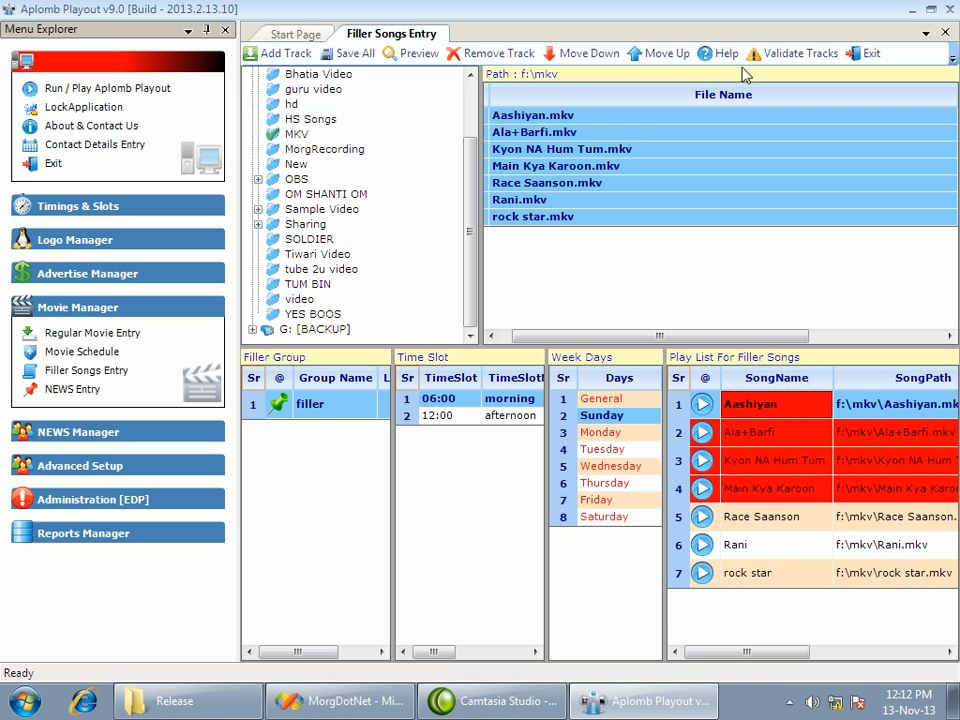
pyautogui.click(768, 53)
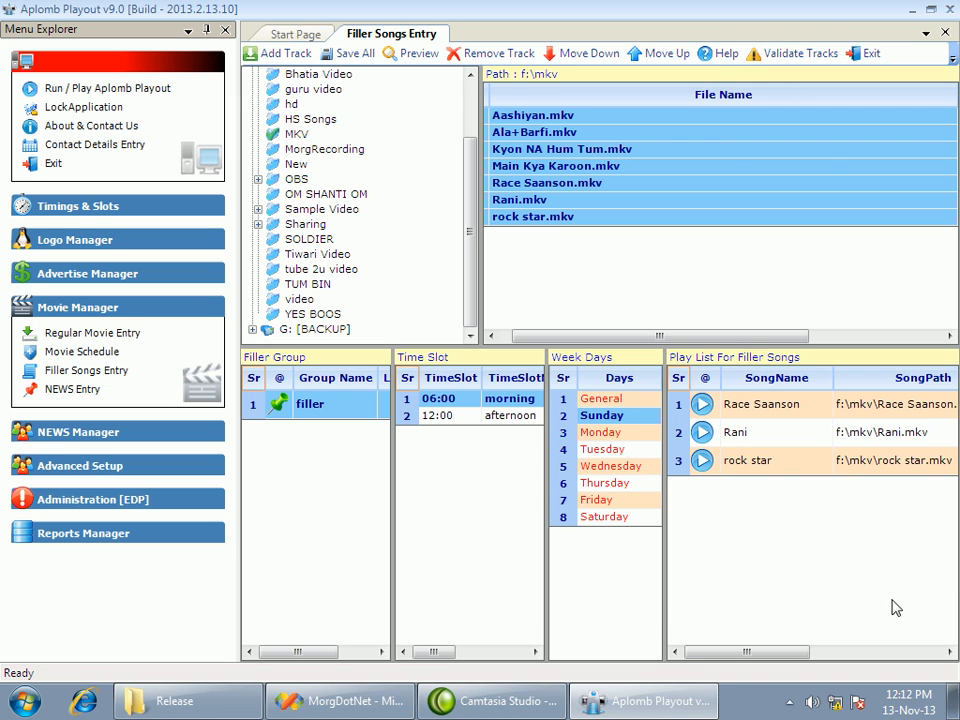
# Add all songs from the YES BOOS folder to the 06:00 slot's Monday filler playlist
pyautogui.click(582, 434)
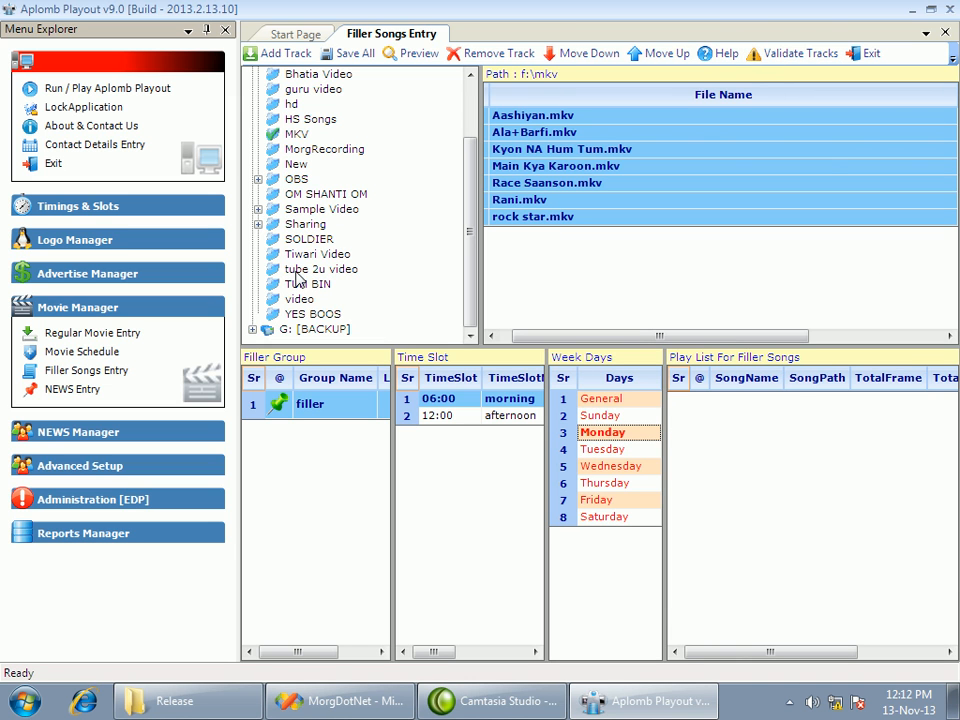
pyautogui.click(313, 314)
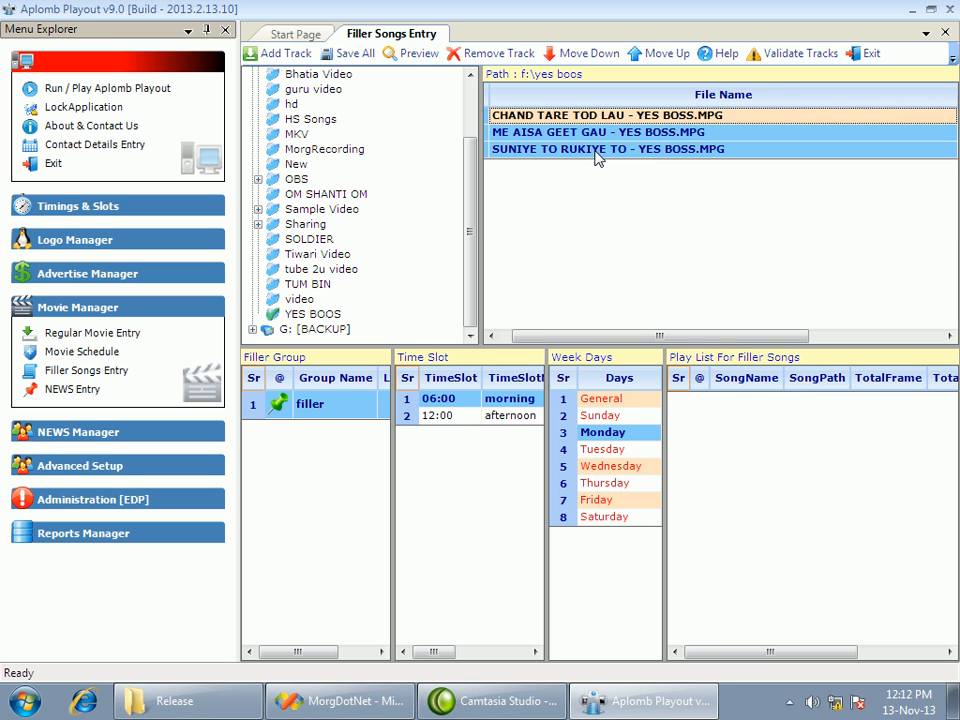
pyautogui.click(296, 58)
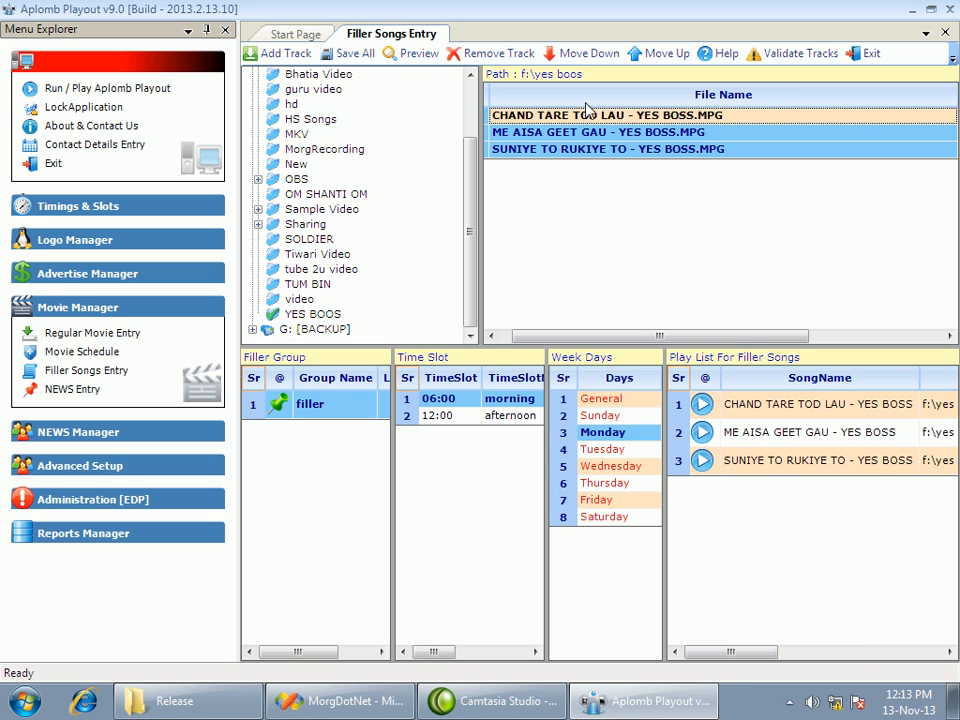
# Add all songs from the TUM BIN folder to the 12:00 afternoon slot's General filler playlist, and exit the filler songs entry
pyautogui.click(448, 419)
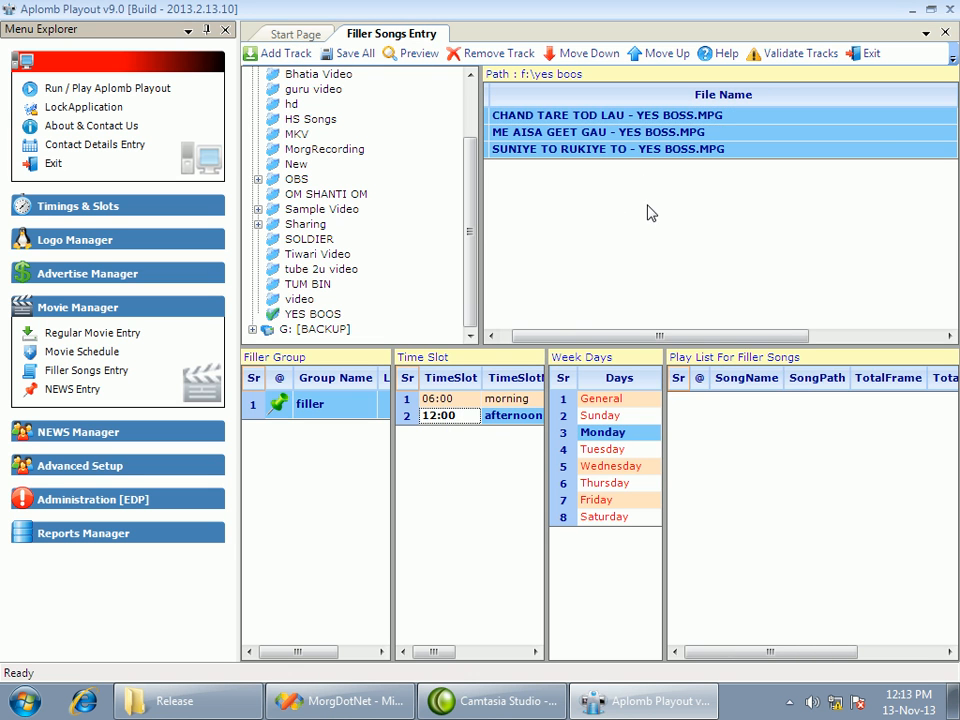
pyautogui.click(603, 400)
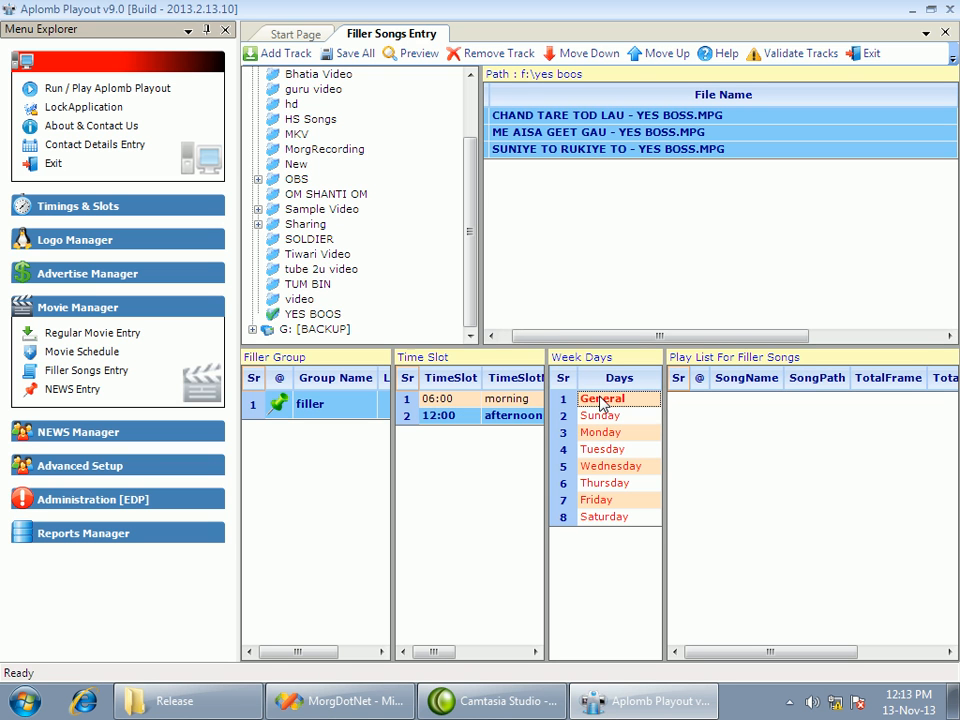
pyautogui.click(300, 284)
pyautogui.moveTo(563, 132); pyautogui.dragTo(506, 268)
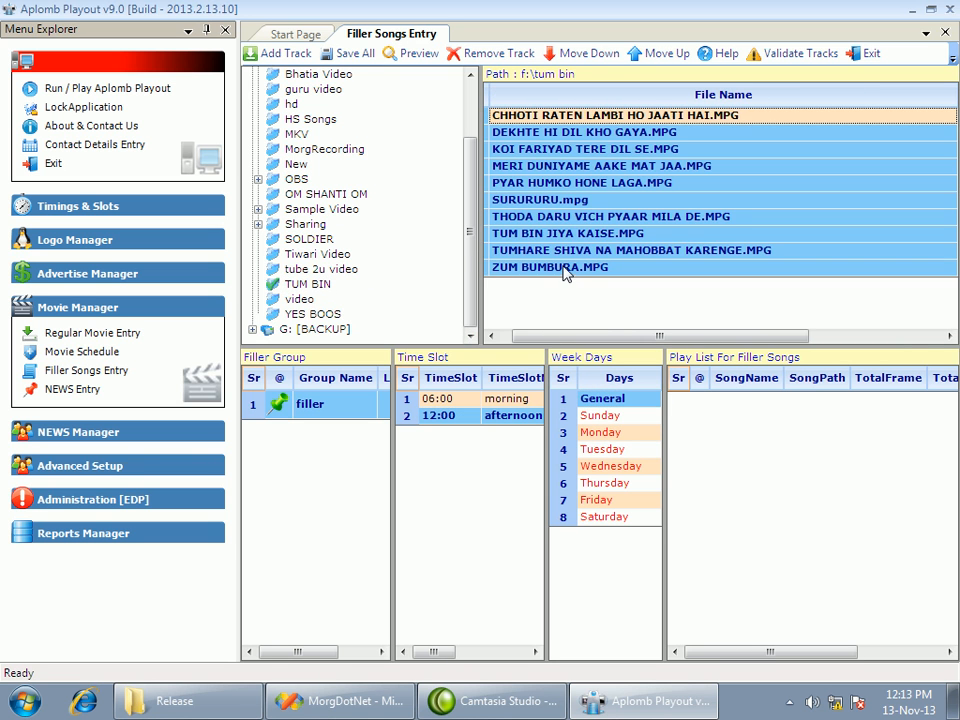
pyautogui.click(282, 54)
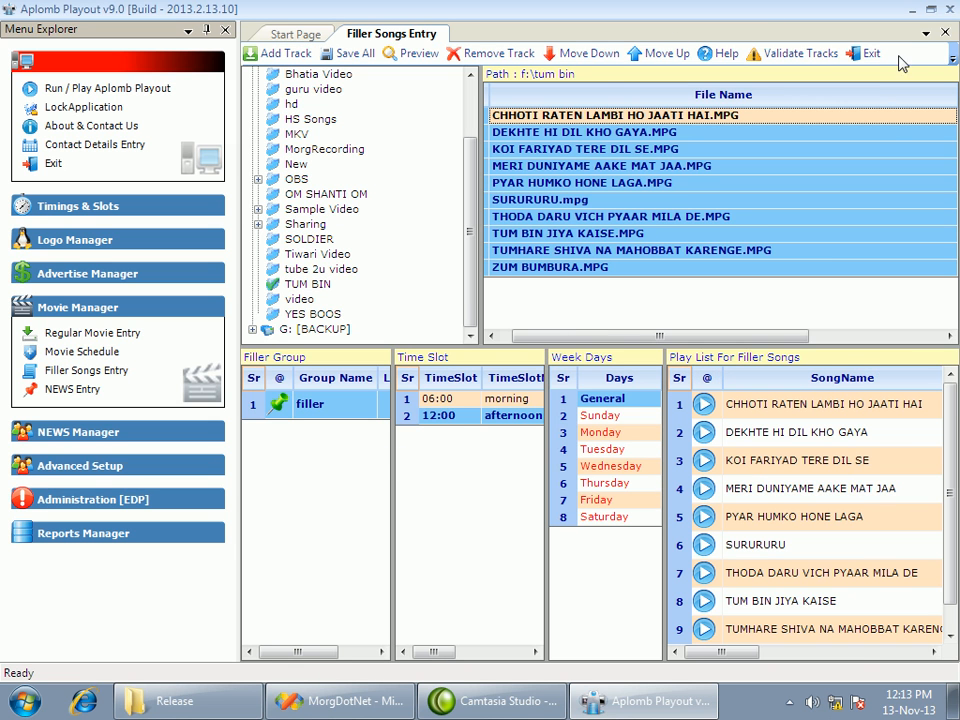
pyautogui.click(869, 55)
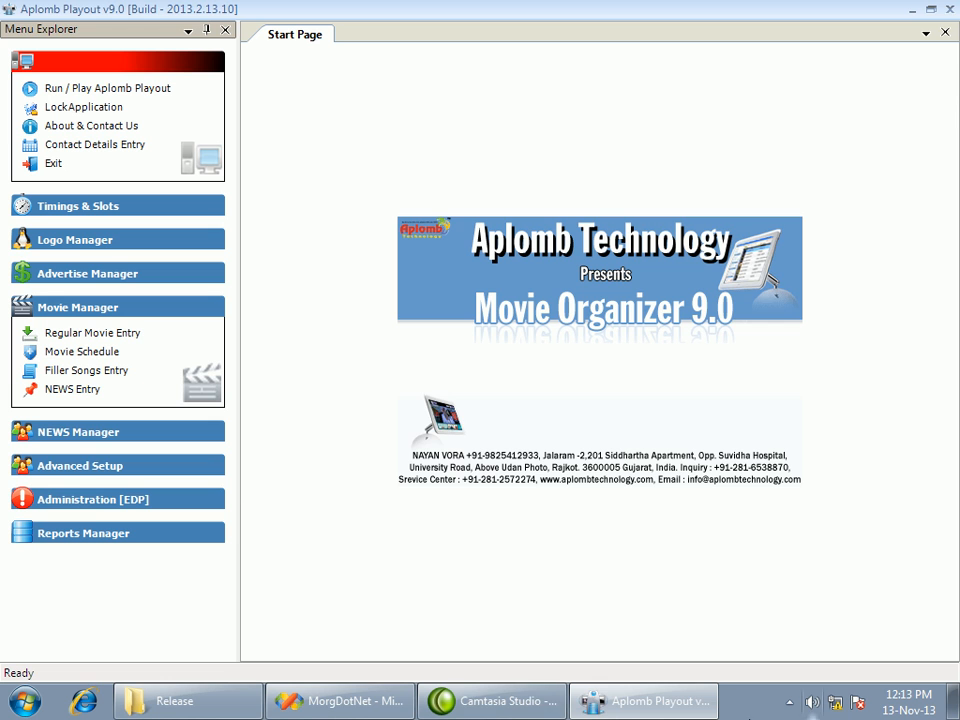
# Open the news entry, compare the playlists of its 08:00 and 12:00 time slots, and exit the entry
pyautogui.click(75, 390)
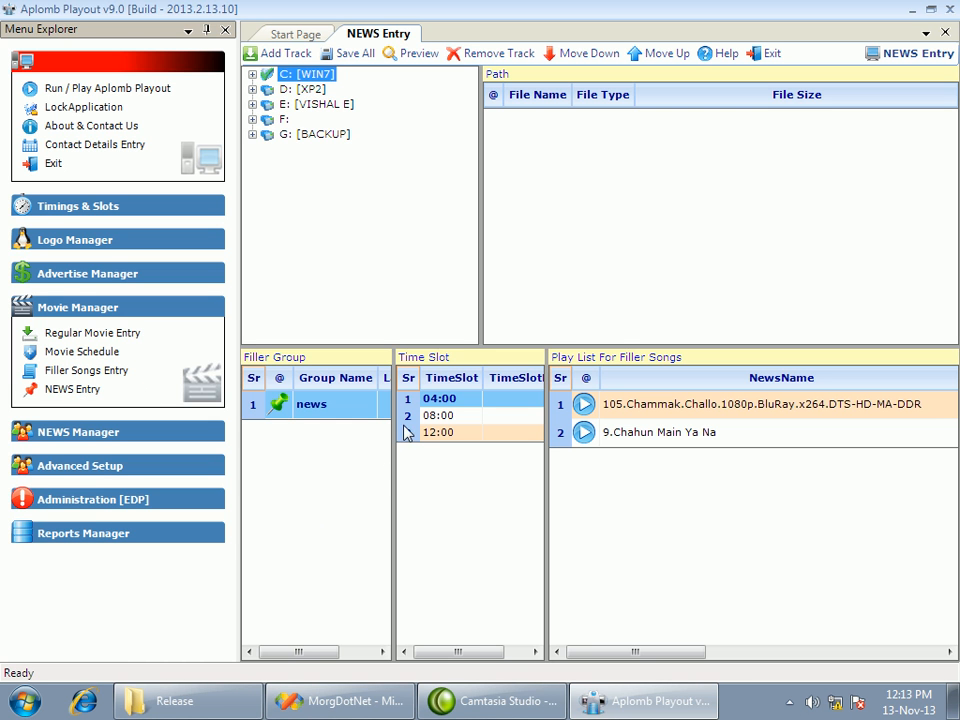
pyautogui.click(444, 416)
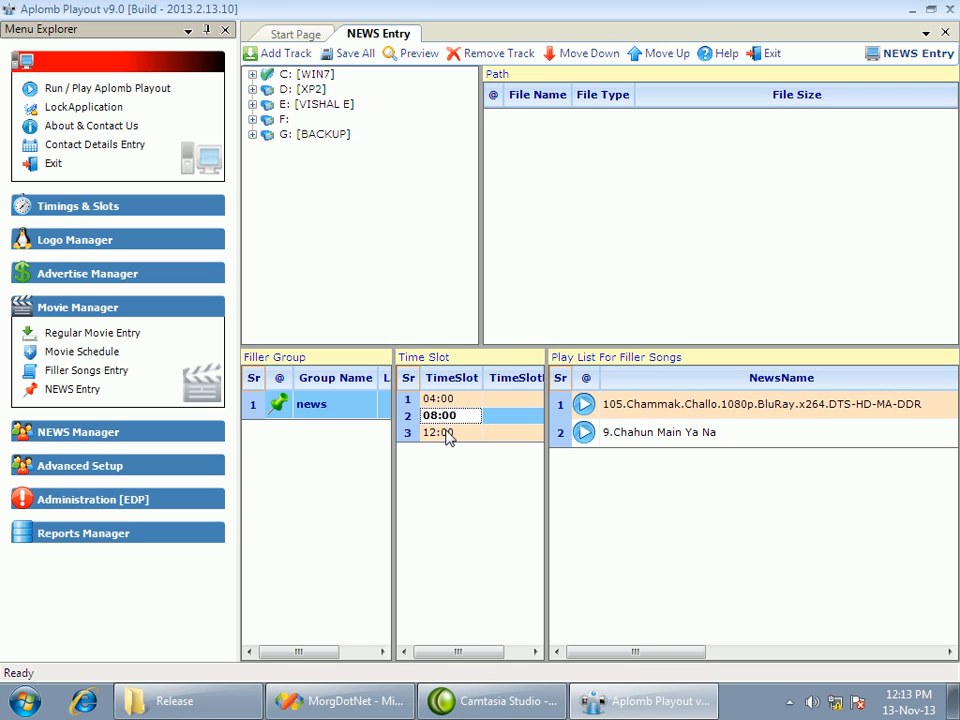
pyautogui.click(446, 434)
pyautogui.click(441, 418)
pyautogui.click(448, 432)
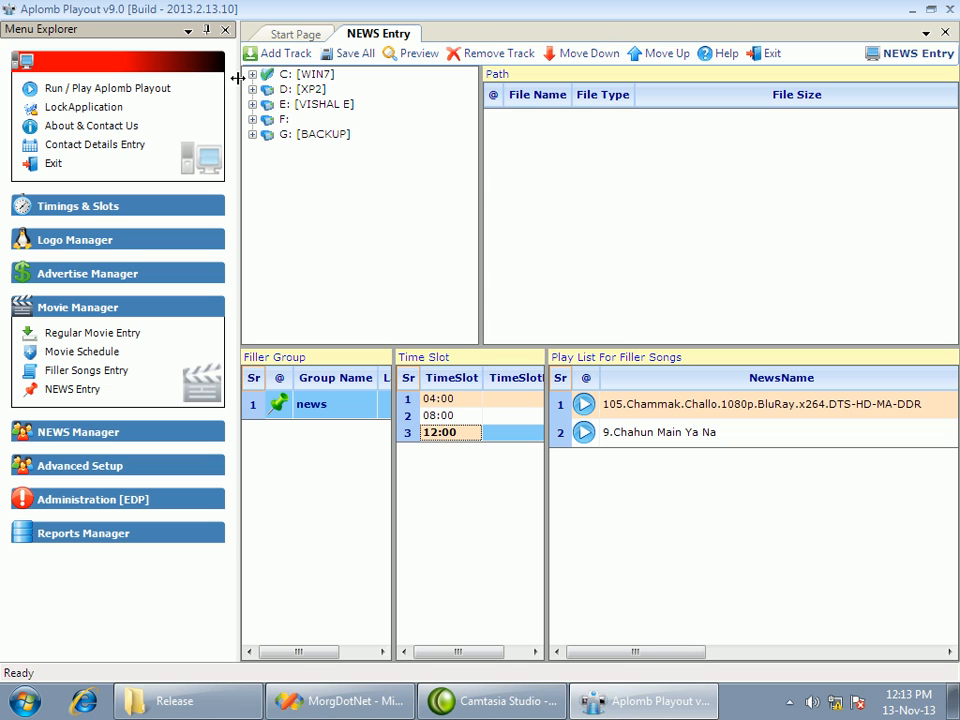
pyautogui.click(446, 417)
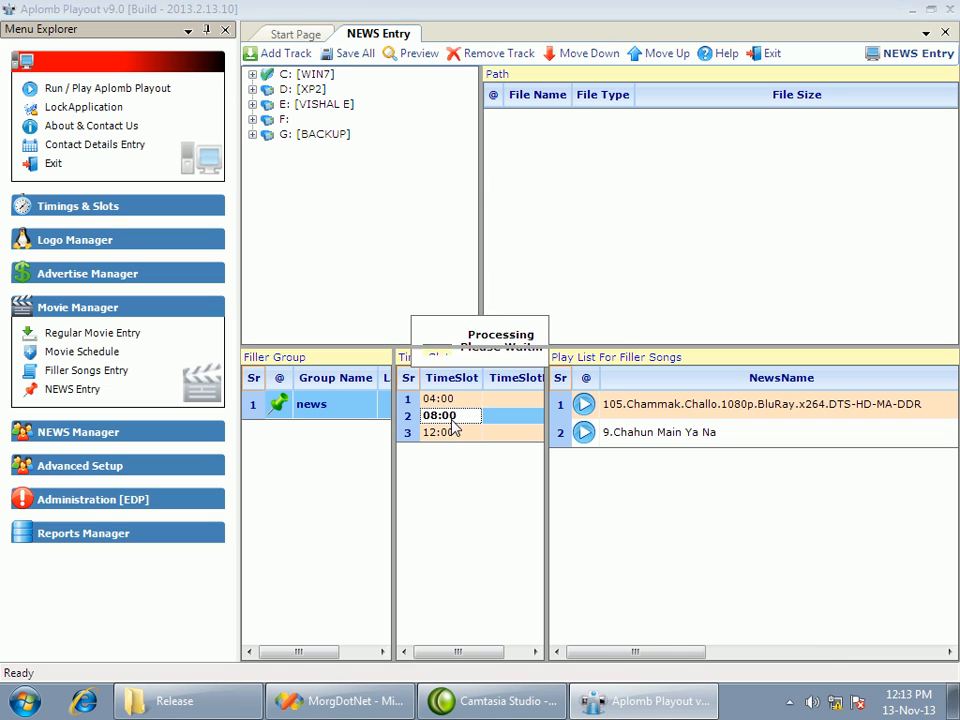
pyautogui.click(447, 432)
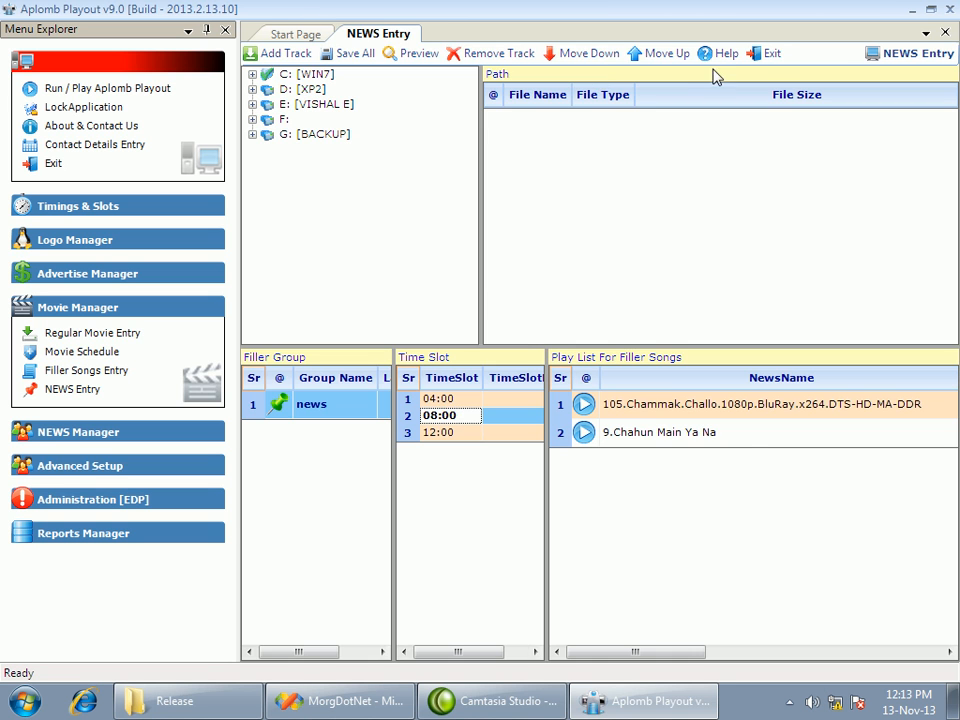
pyautogui.click(762, 55)
# Open the defaultR2L template in the group headlines designer, inspect its group name and headline list boxes, and apply the layout
pyautogui.click(50, 308)
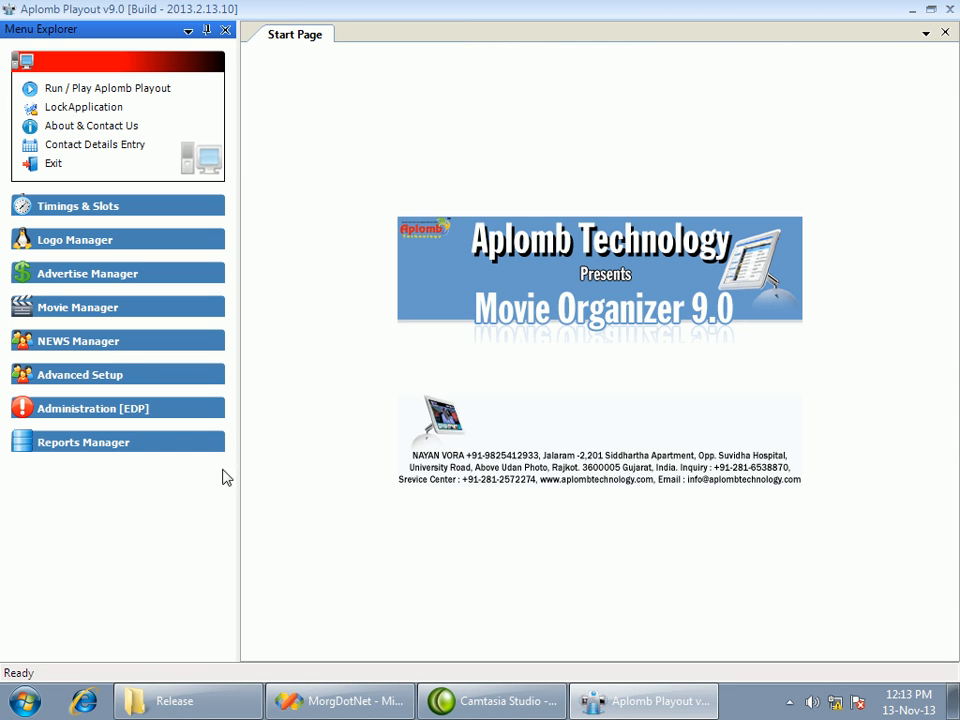
pyautogui.click(125, 345)
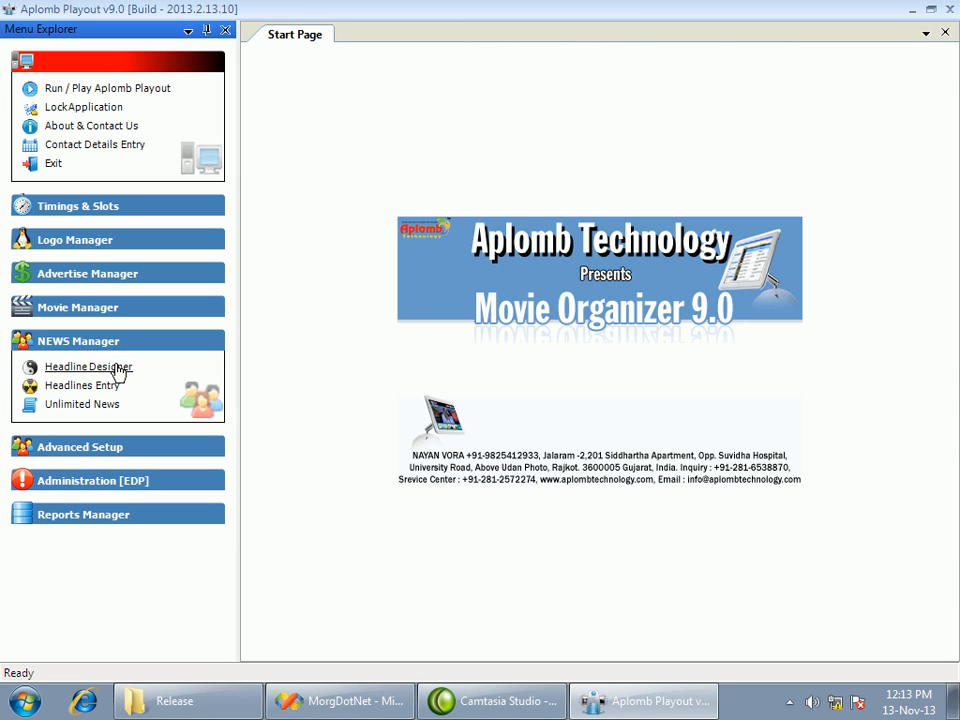
pyautogui.click(118, 369)
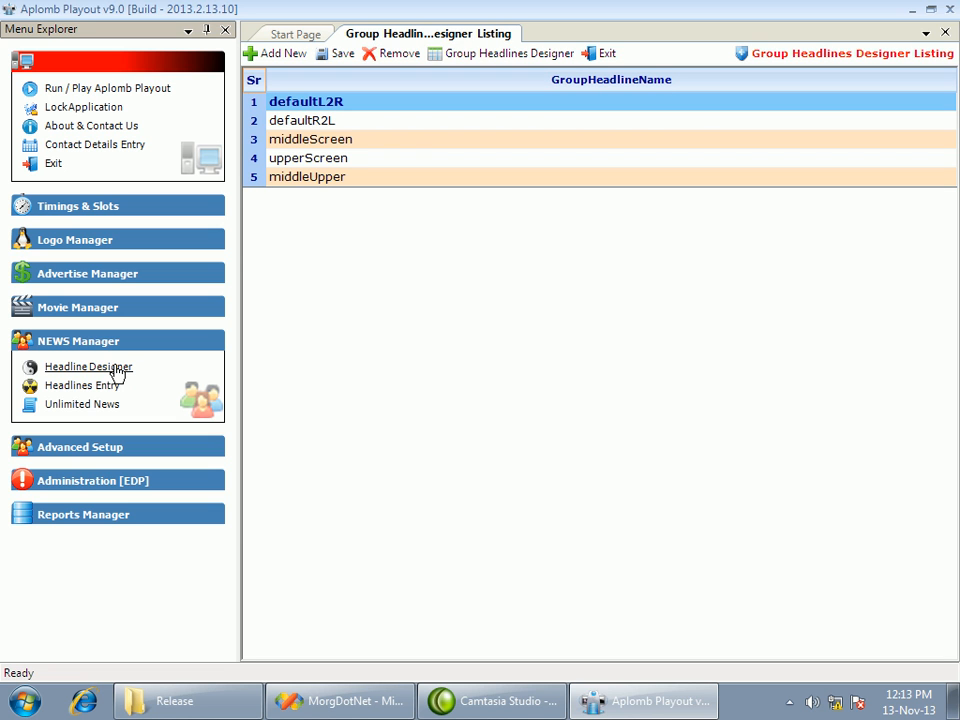
pyautogui.click(368, 128)
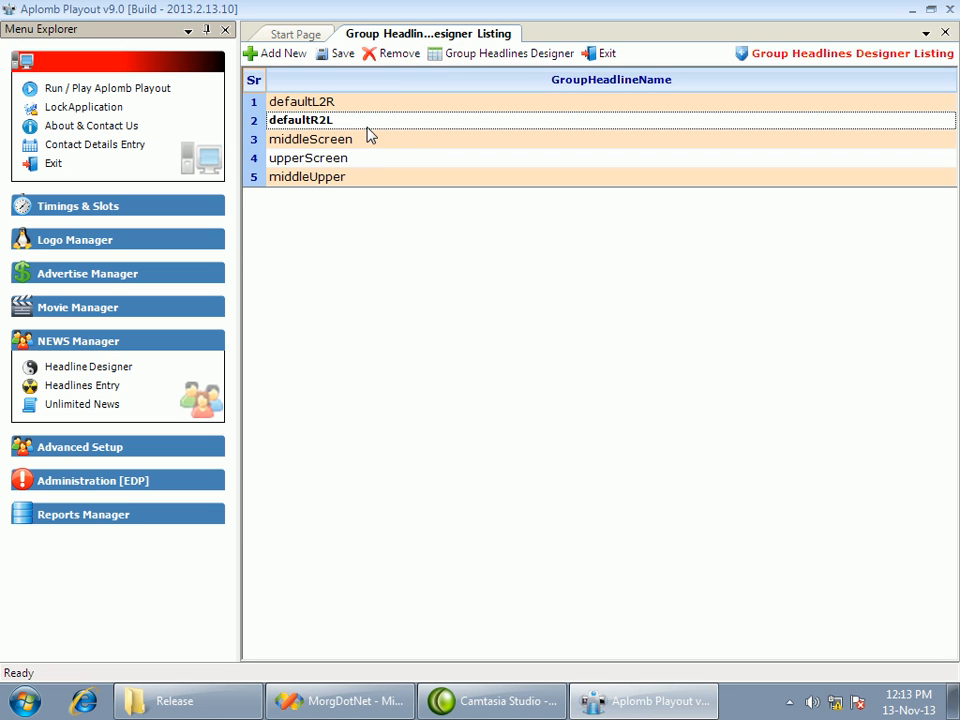
pyautogui.click(497, 54)
pyautogui.click(133, 411)
pyautogui.click(182, 406)
pyautogui.click(121, 404)
pyautogui.click(300, 408)
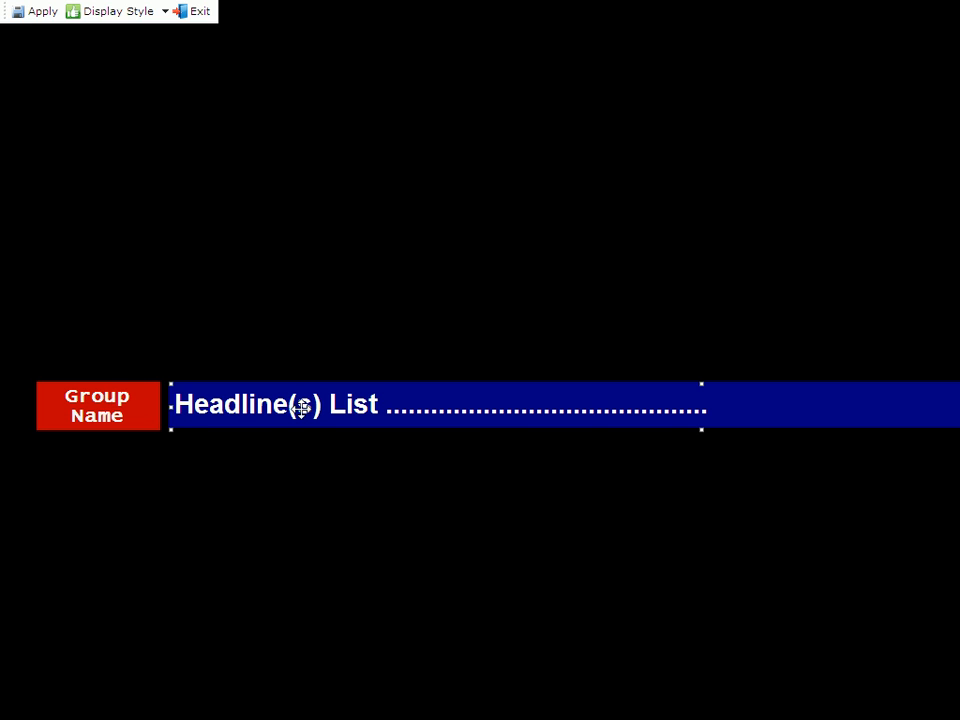
pyautogui.click(28, 13)
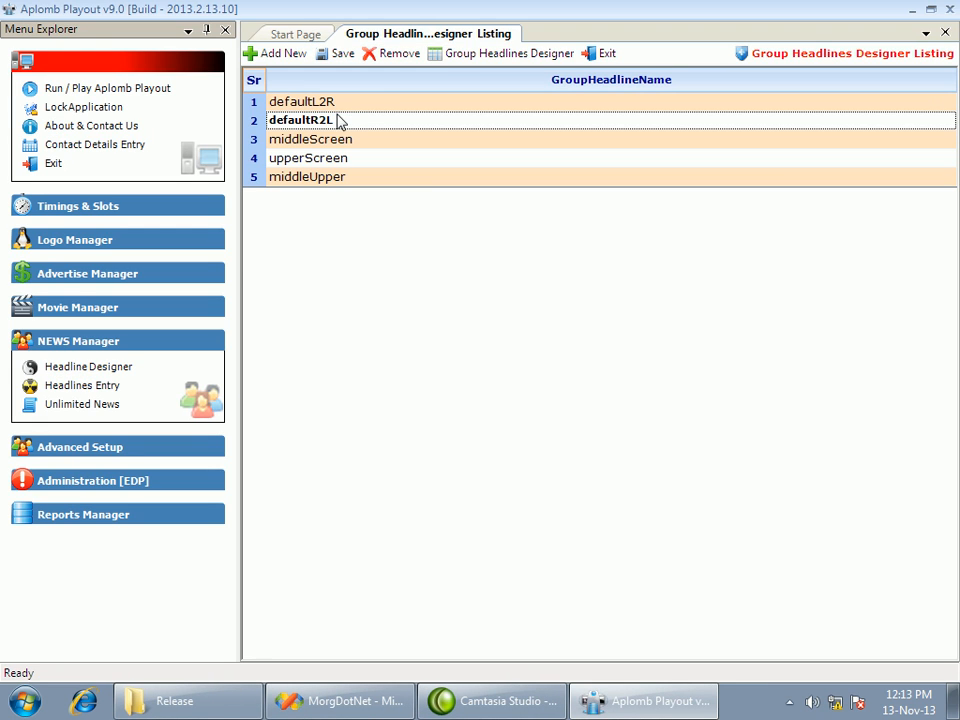
# Reopen the defaultR2L design to review the headline list's display style options, apply the layout, and exit the designer listing
pyautogui.click(478, 57)
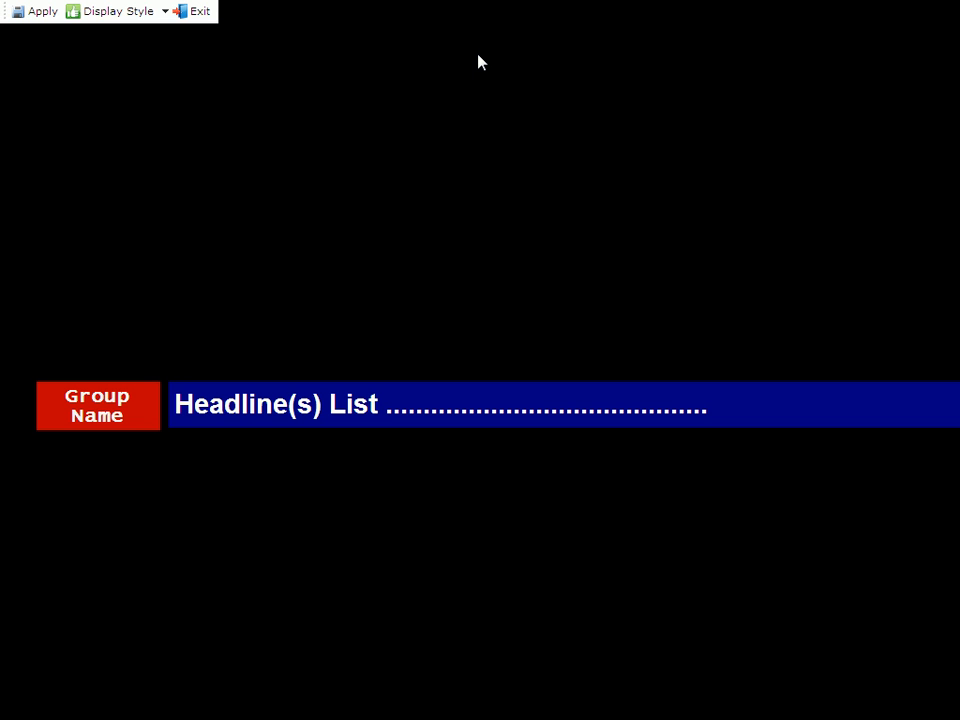
pyautogui.click(236, 400)
pyautogui.click(165, 11)
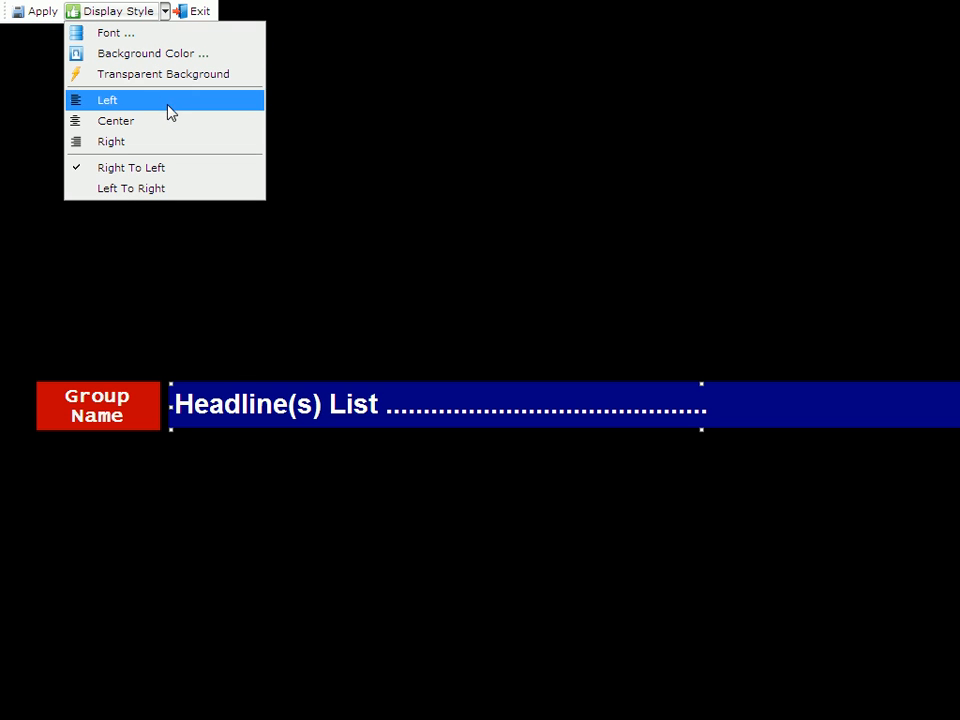
pyautogui.click(78, 376)
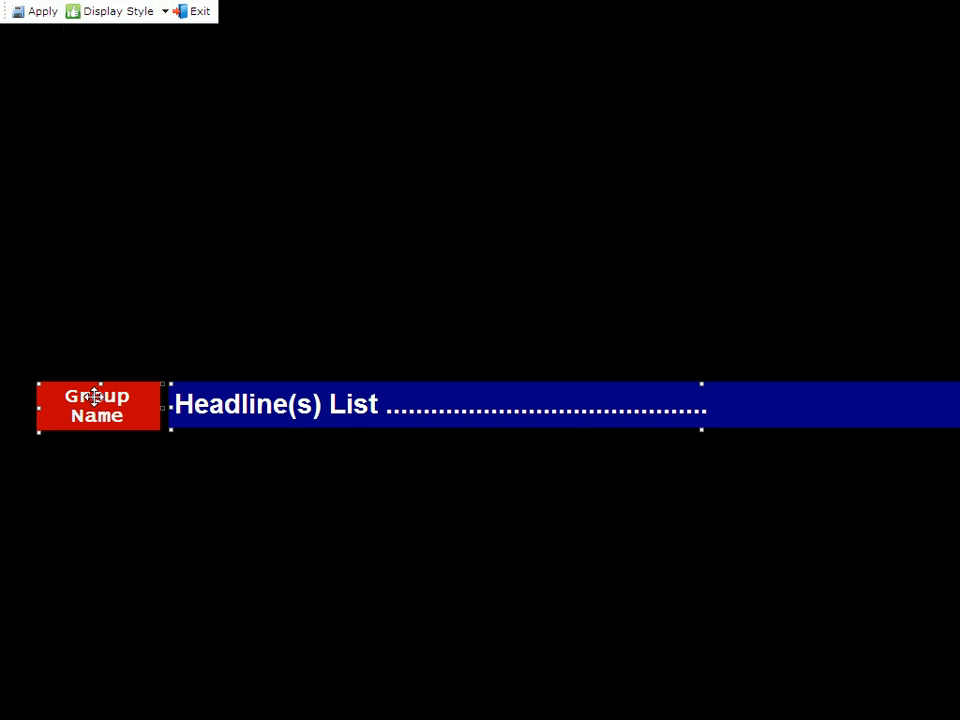
pyautogui.click(45, 12)
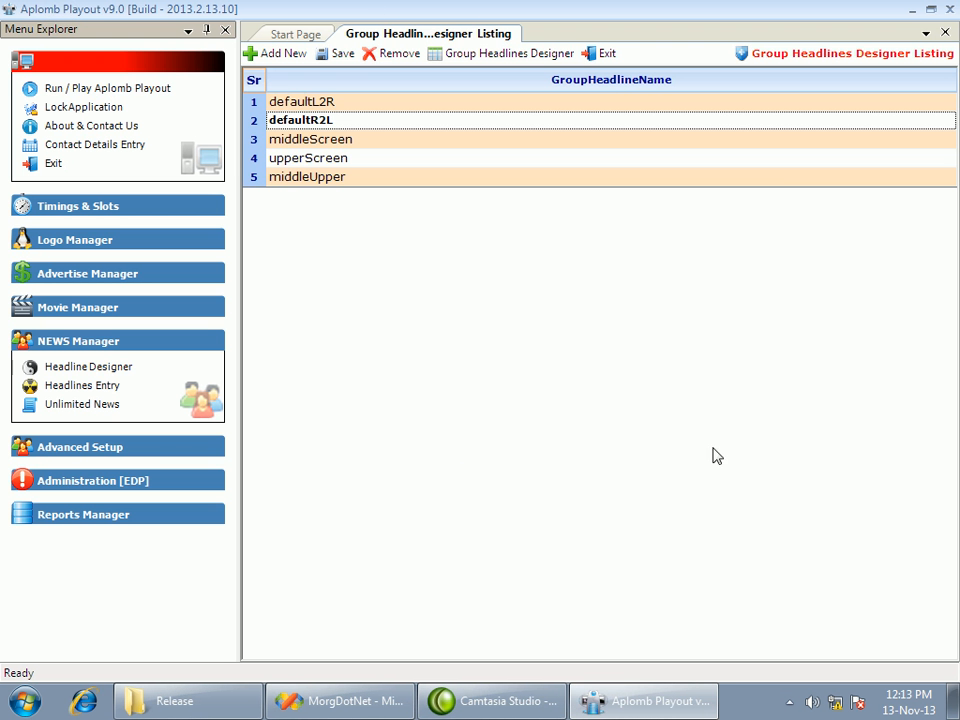
pyautogui.click(591, 58)
# Open the headlines entry and show the headlines groups belonging to Master Group1
pyautogui.click(88, 386)
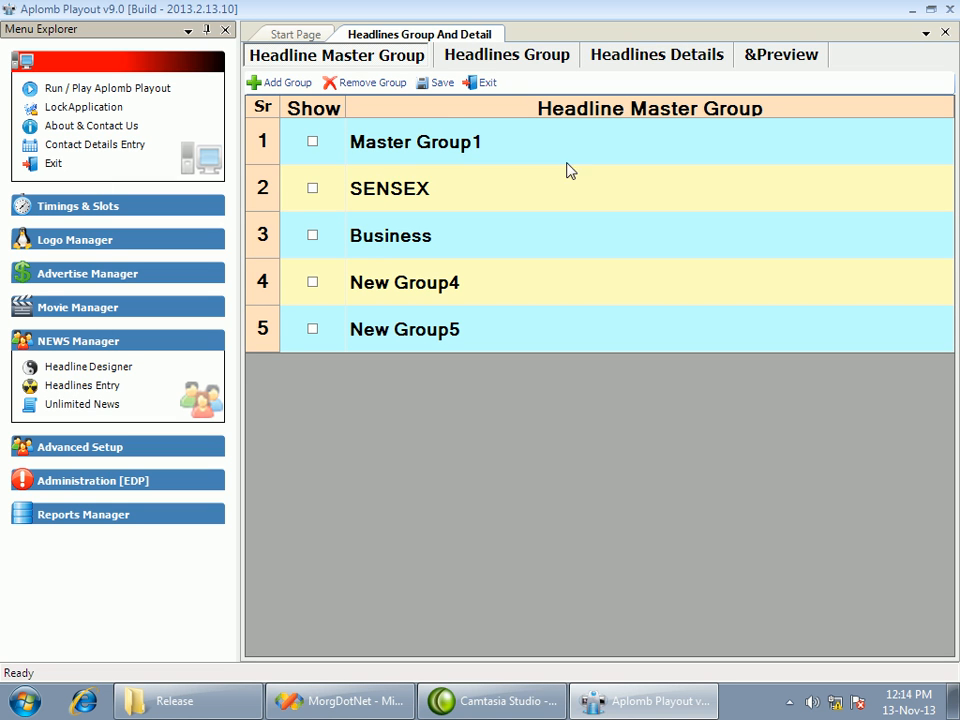
pyautogui.click(391, 148)
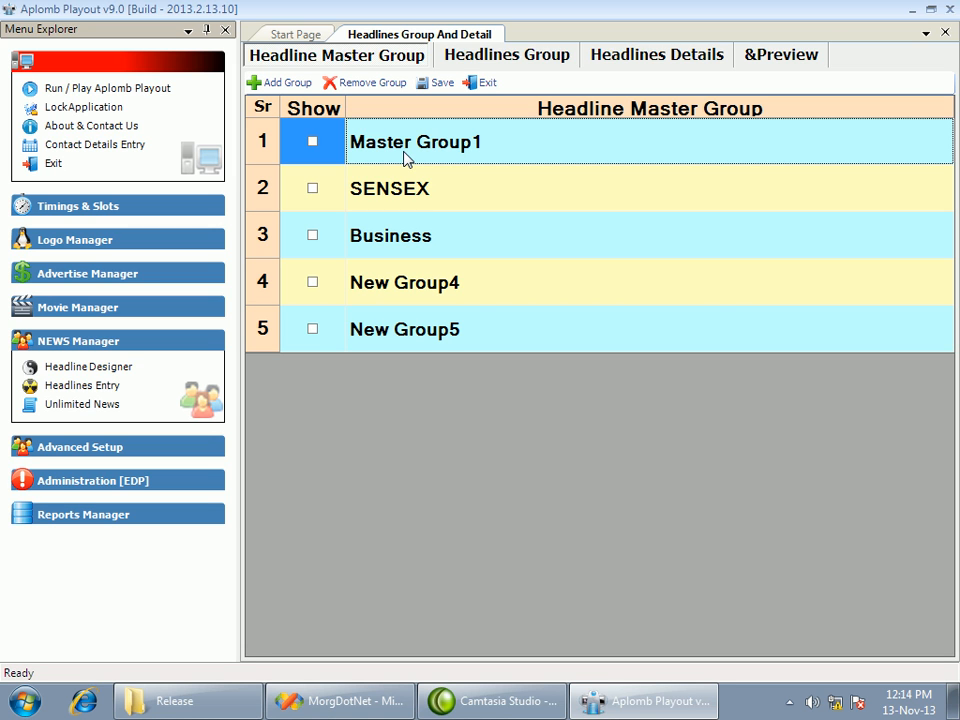
pyautogui.click(440, 178)
pyautogui.click(438, 150)
pyautogui.click(553, 52)
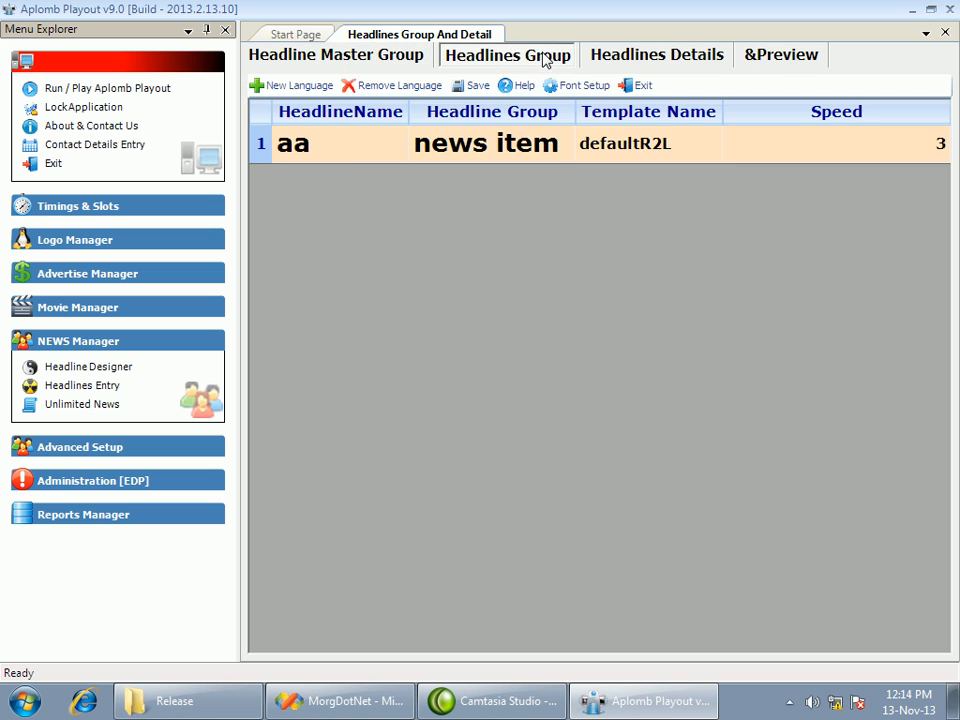
# Add a new language row to the headlines group and set its headline name to ab
pyautogui.click(349, 156)
pyautogui.click(296, 88)
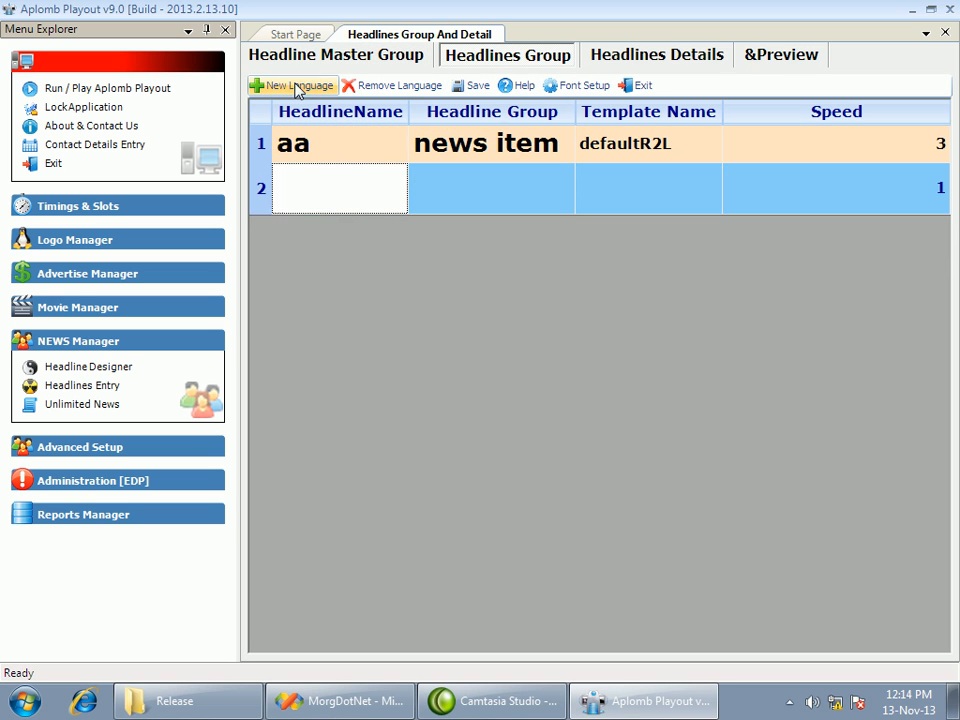
pyautogui.click(335, 208)
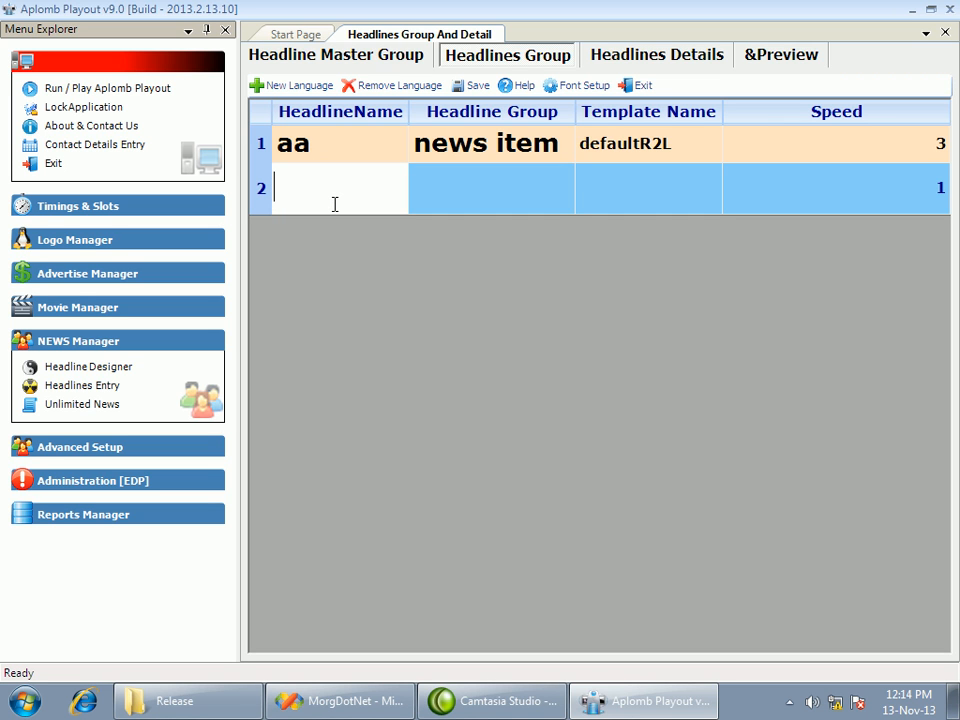
pyautogui.write('ab')
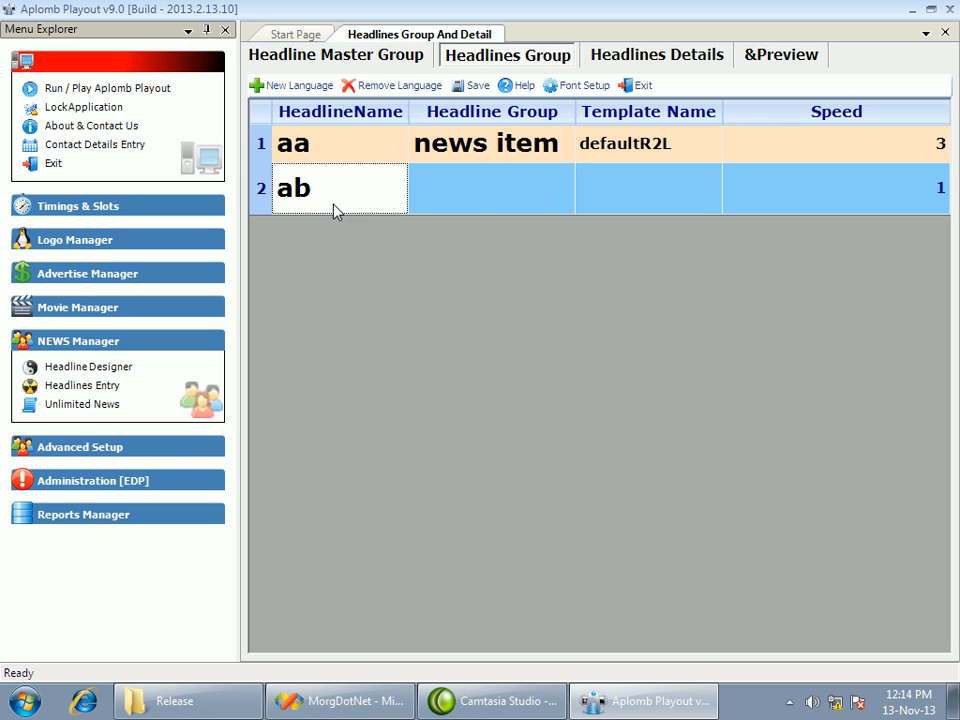
# Set the headline group of the ab row to breaking news
pyautogui.click(580, 205)
pyautogui.click(538, 197)
pyautogui.write('breaking news')
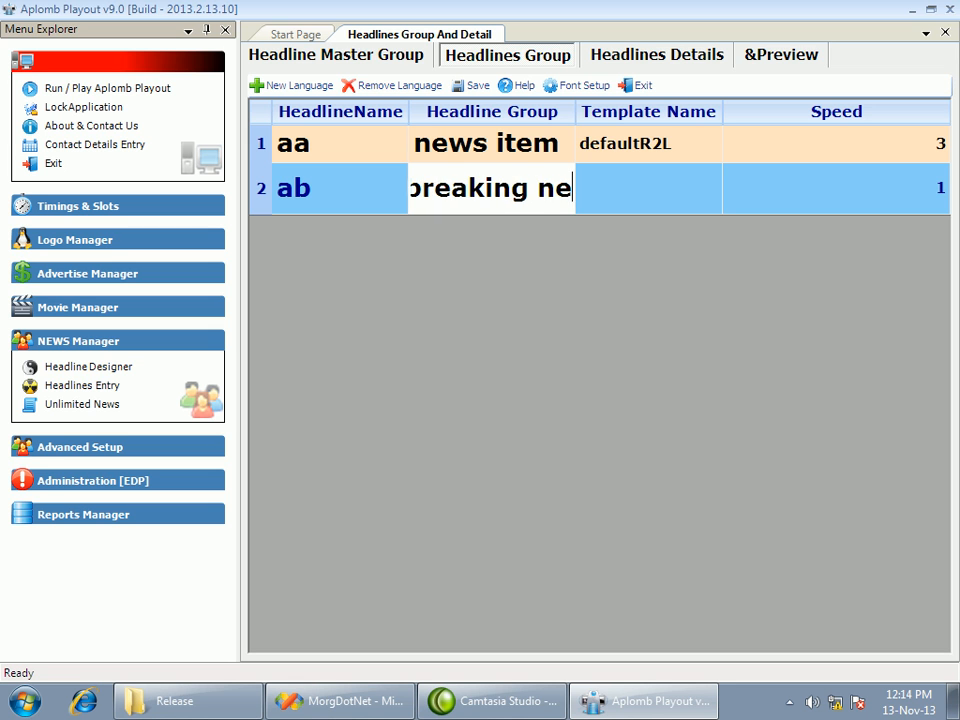
# Assign the defaultR2L template to the breaking news row and set its speed to 3
pyautogui.click(668, 201)
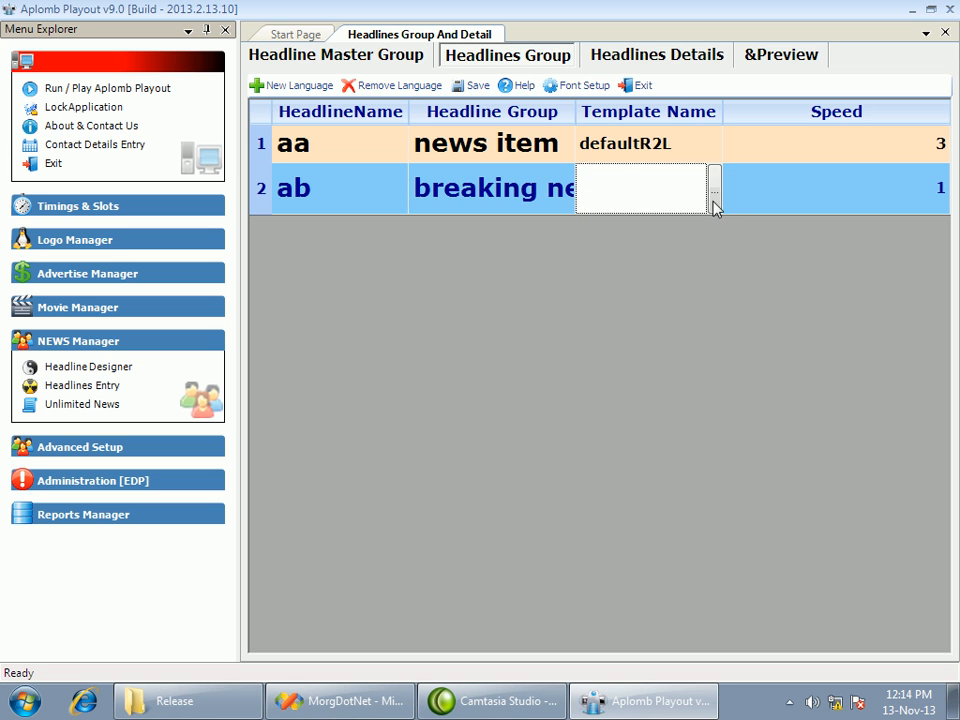
pyautogui.click(714, 198)
pyautogui.doubleClick(396, 154)
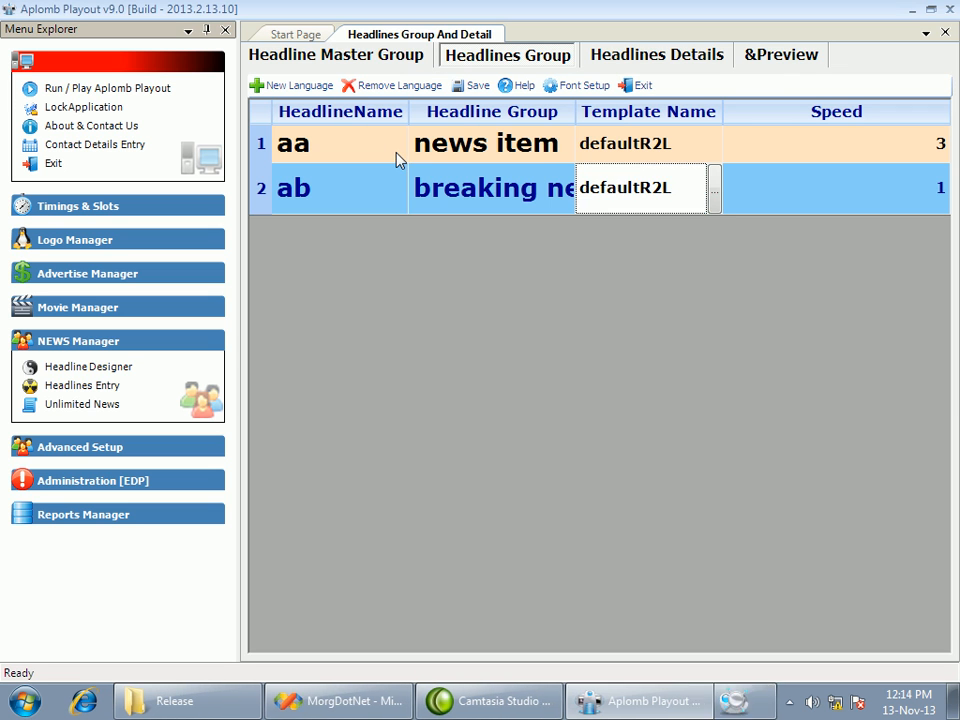
pyautogui.click(864, 199)
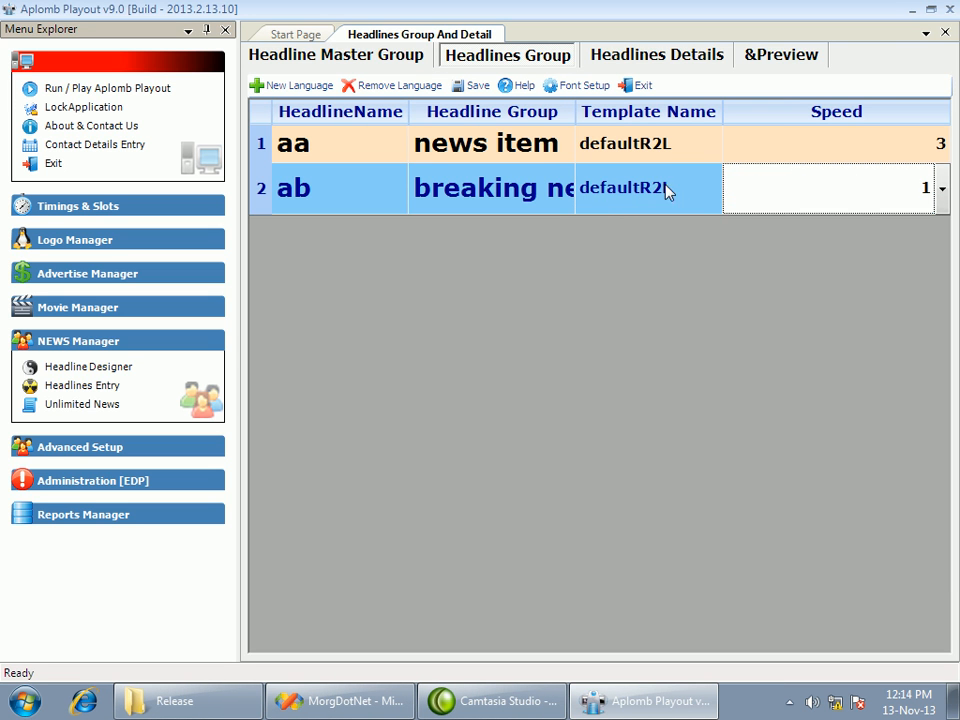
pyautogui.click(940, 190)
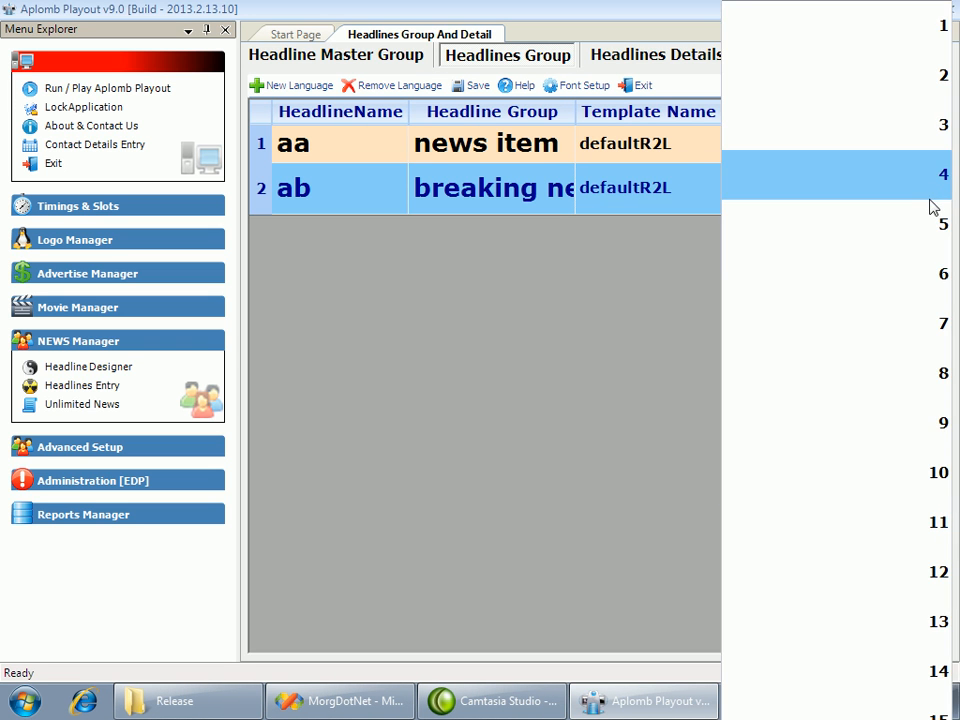
pyautogui.click(924, 135)
pyautogui.click(850, 156)
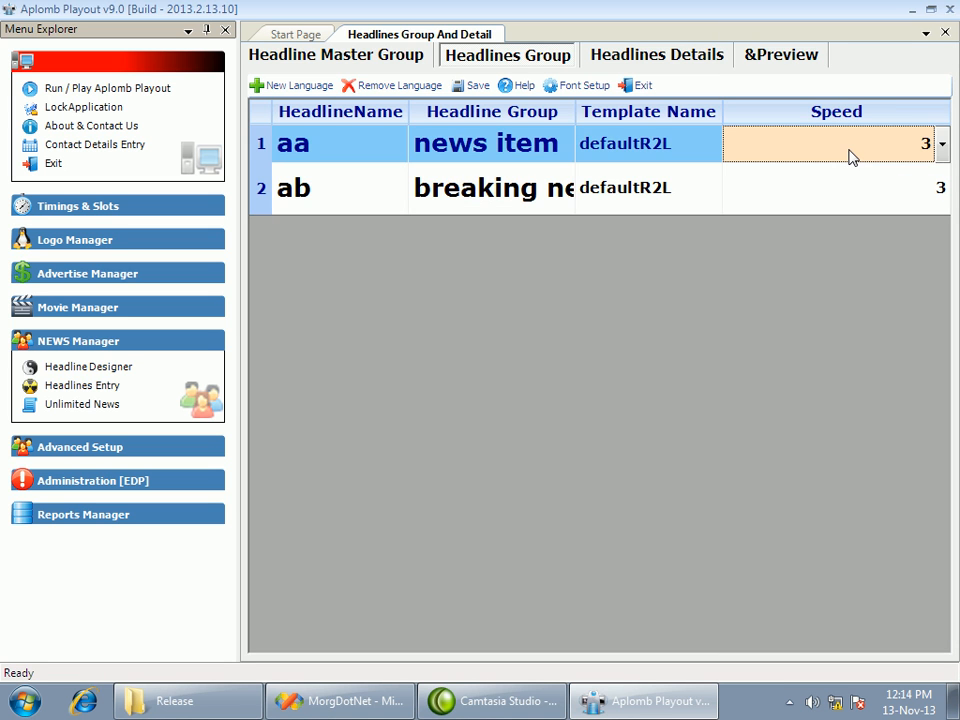
# Add three headline rows to the news item group's details and enter "this is sample text" in the first row
pyautogui.click(658, 158)
pyautogui.click(527, 160)
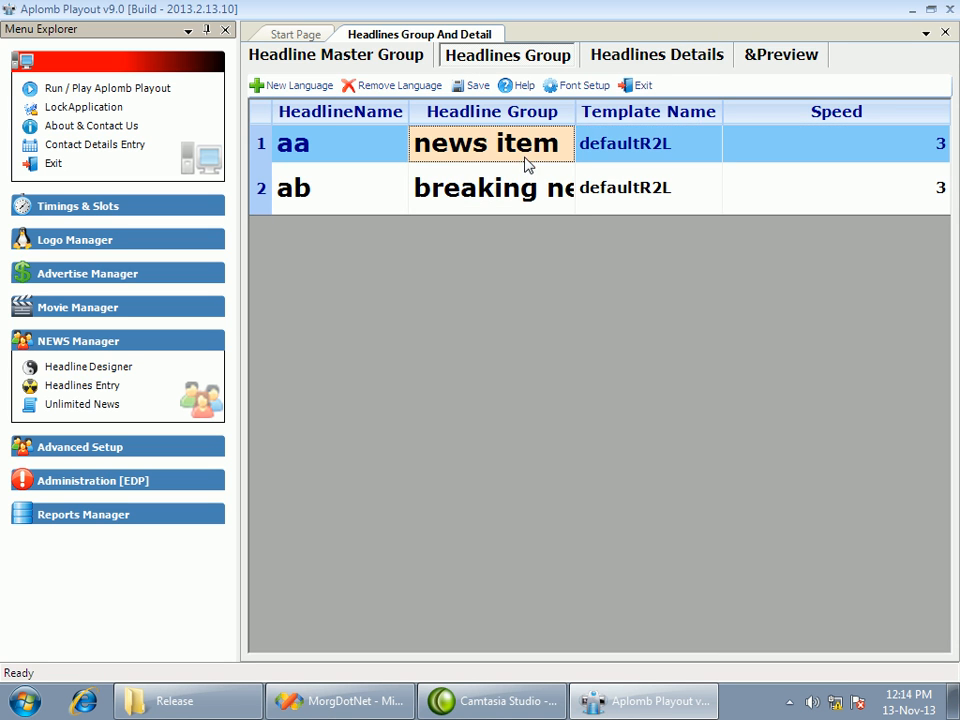
pyautogui.click(659, 60)
pyautogui.click(274, 86)
pyautogui.click(274, 88)
pyautogui.click(274, 88)
pyautogui.click(355, 134)
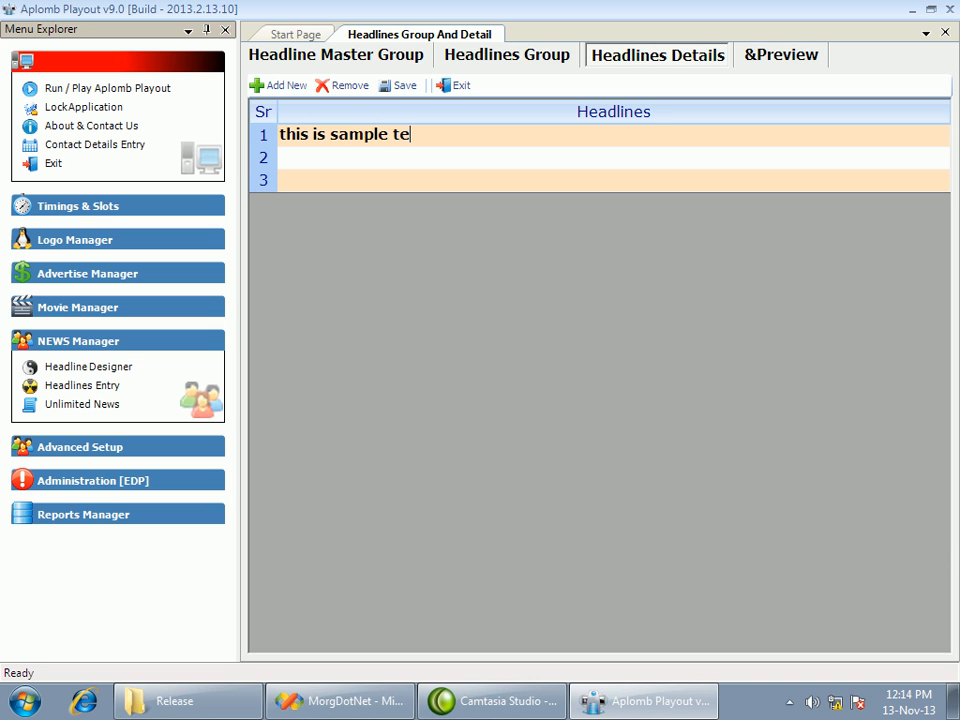
pyautogui.press('Return')
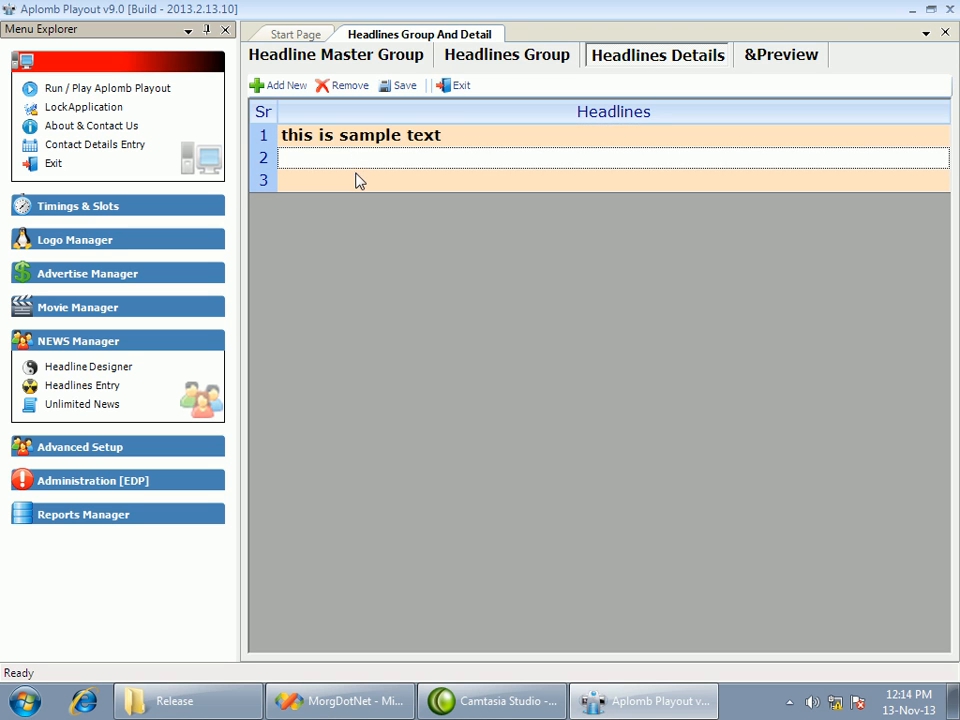
# Go back to the headlines groups, select the news item group, and exit the headlines entry
pyautogui.click(357, 182)
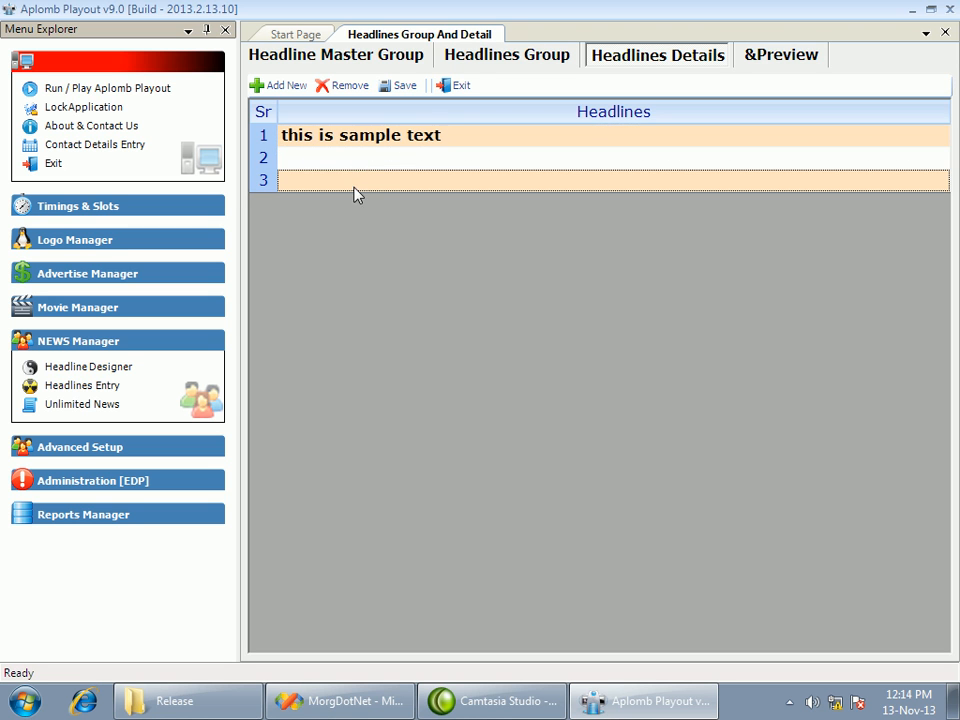
pyautogui.click(480, 60)
pyautogui.click(482, 151)
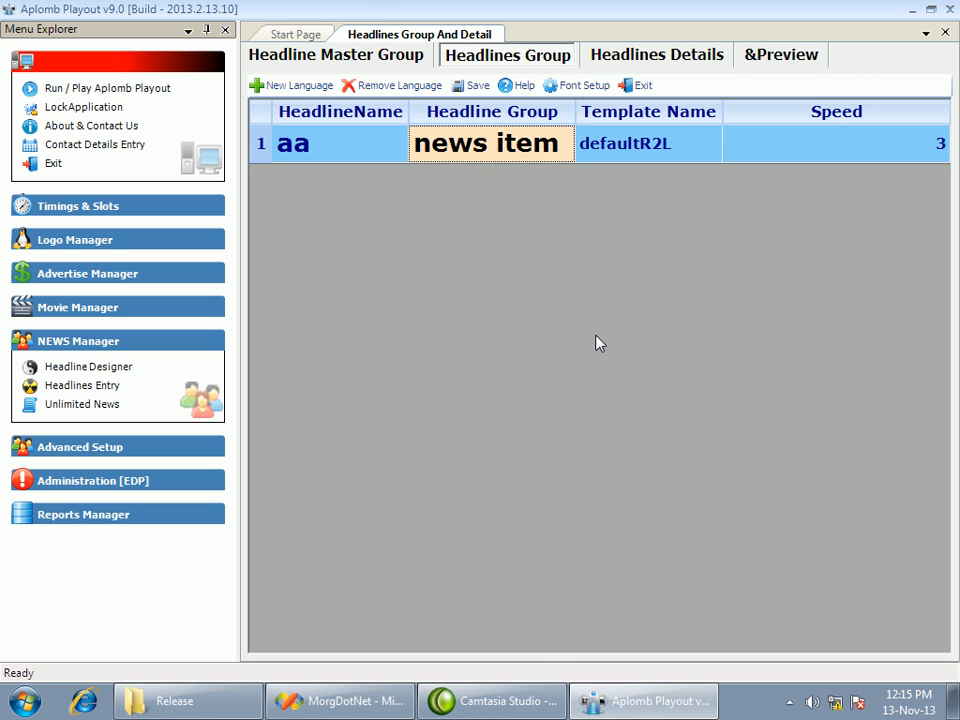
pyautogui.click(637, 86)
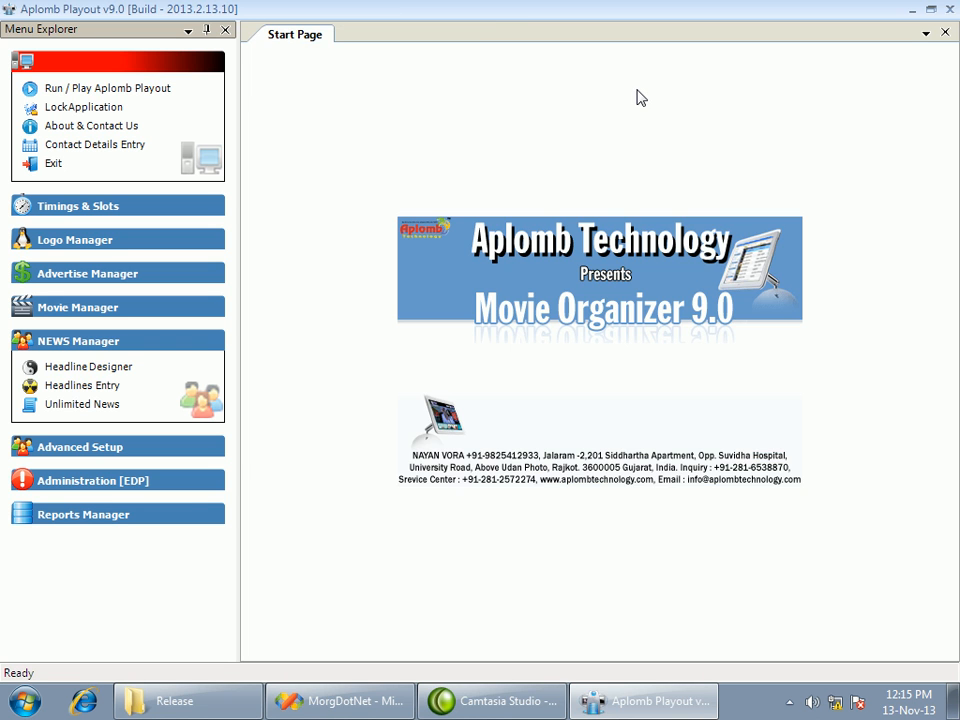
# Open Unlimited News and set the news headline's design file to Company Logo.swf from the C:\Logo\Logo folder
pyautogui.click(86, 406)
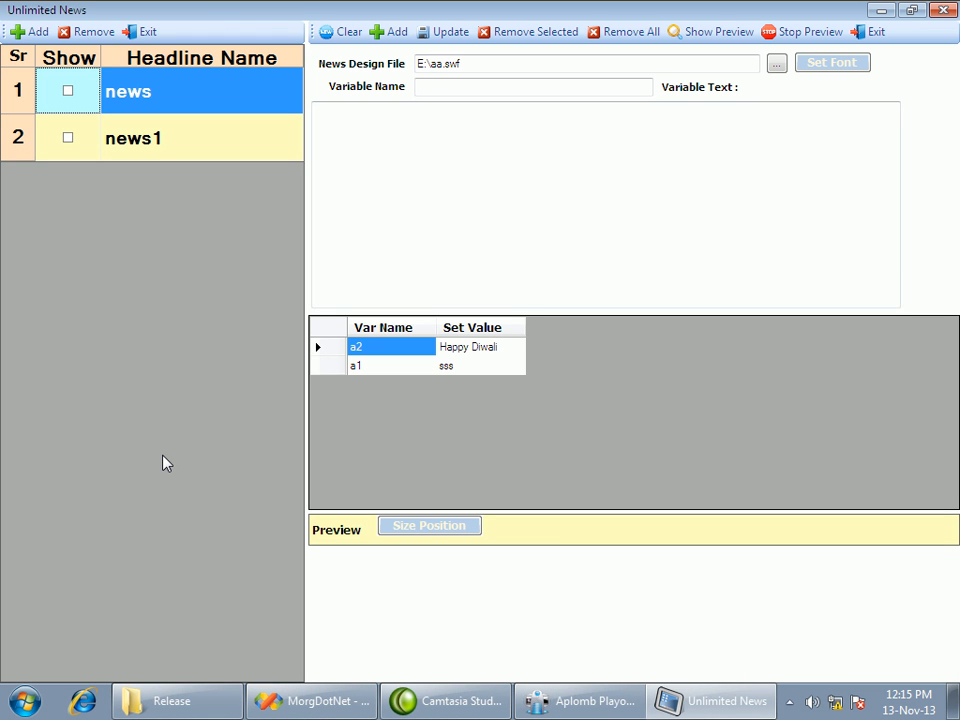
pyautogui.click(165, 107)
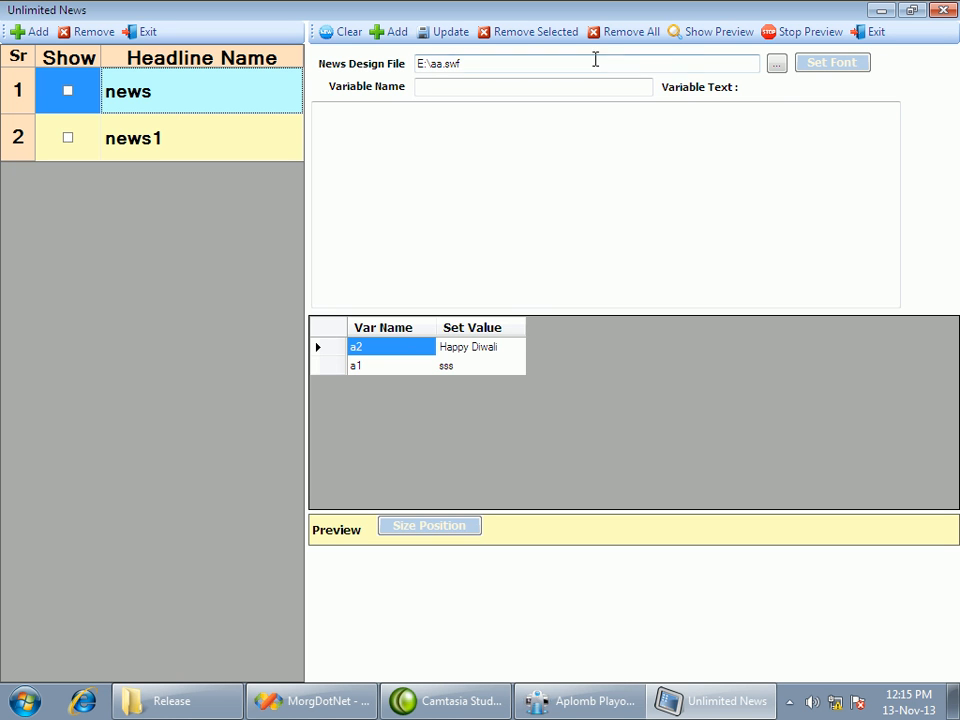
pyautogui.click(777, 64)
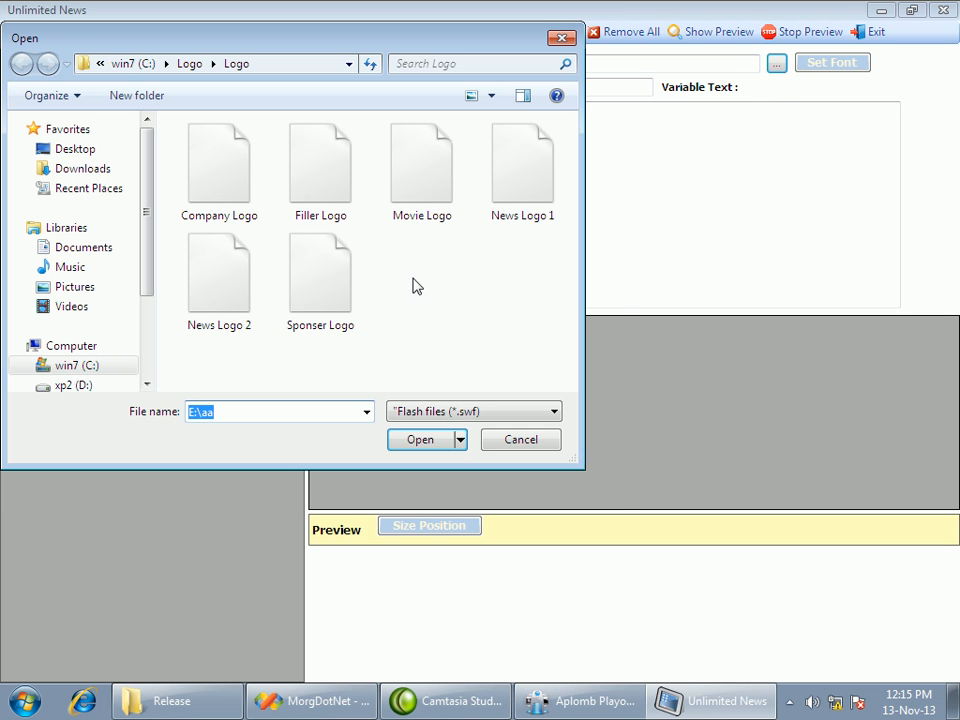
pyautogui.click(319, 298)
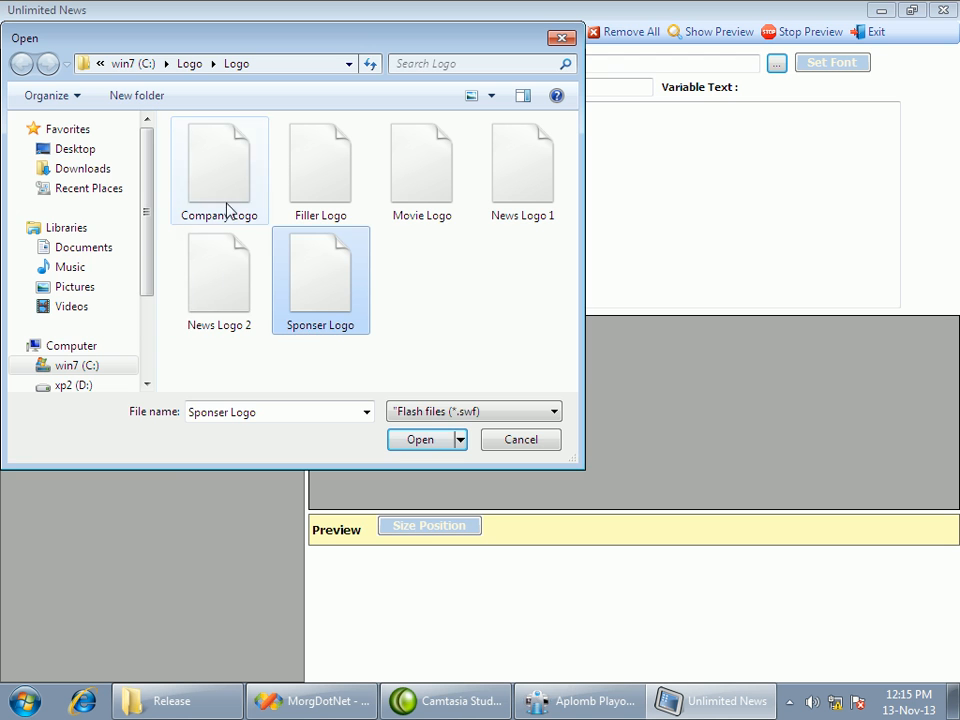
pyautogui.click(218, 165)
pyautogui.click(411, 442)
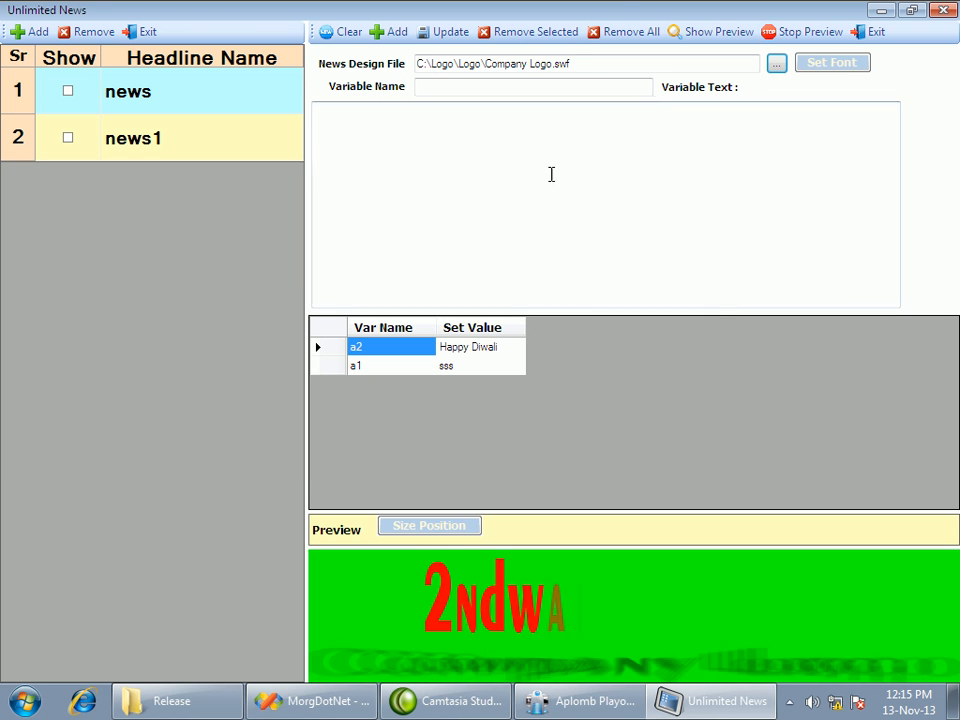
pyautogui.click(588, 61)
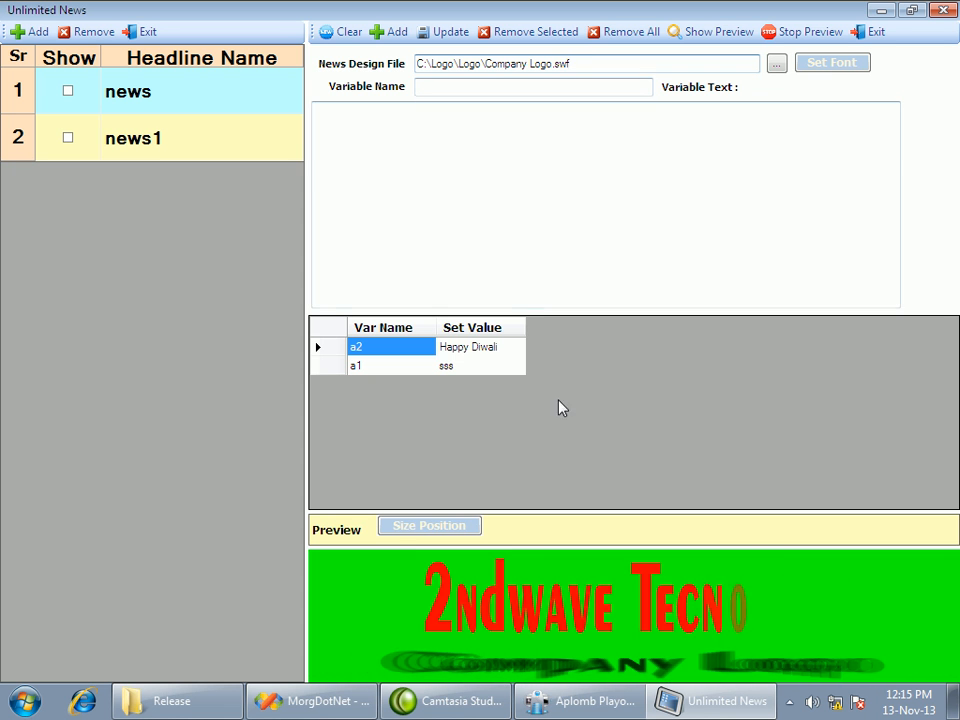
# Load variable a2 to inspect its name and Happy Diwali text, and exit Unlimited News
pyautogui.click(458, 350)
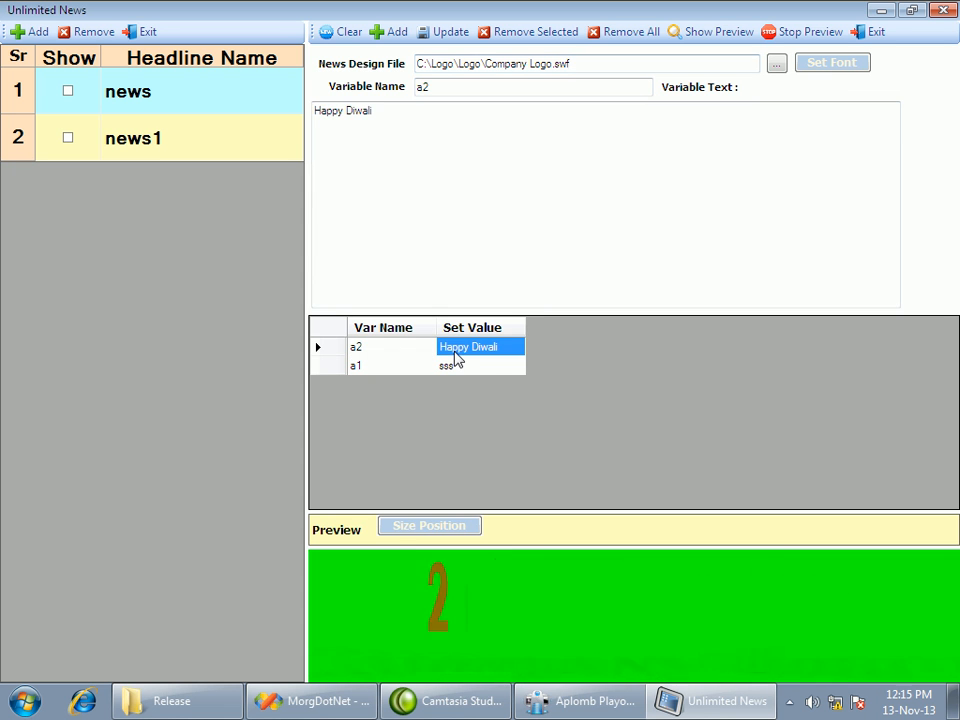
pyautogui.doubleClick(454, 88)
pyautogui.click(378, 122)
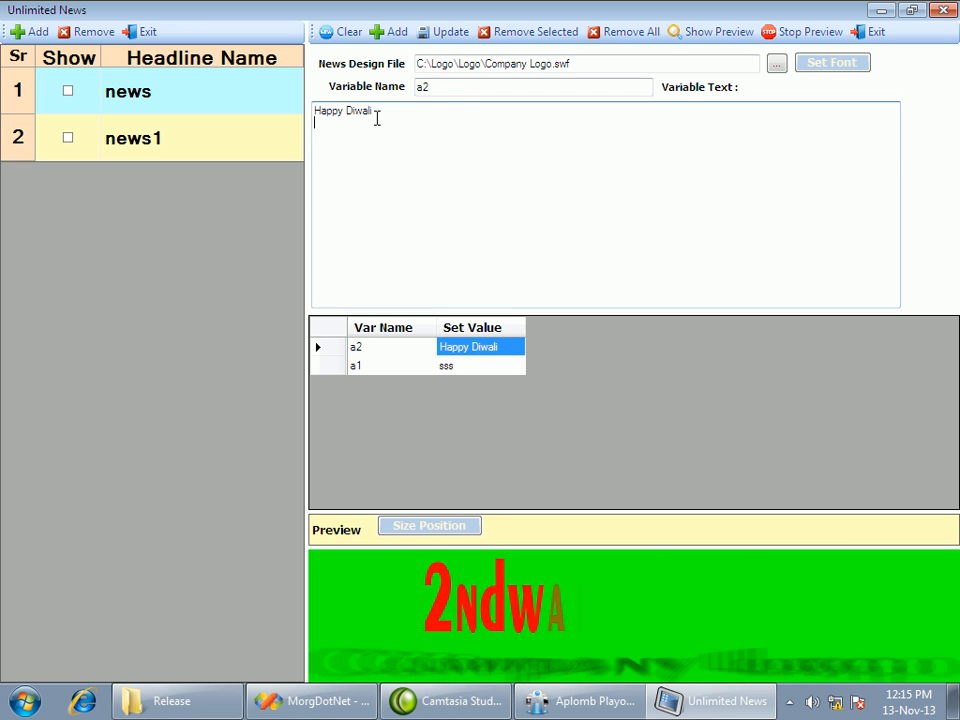
pyautogui.click(385, 111)
pyautogui.click(862, 34)
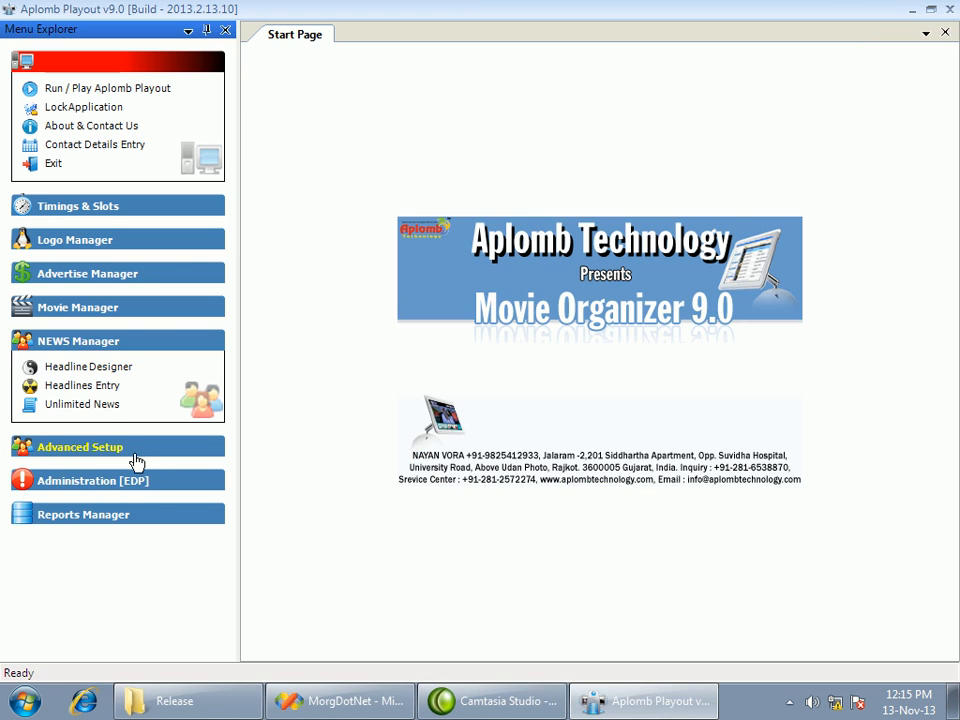
# Open the weather setup and add a new city named rajkot to the city master
pyautogui.click(105, 343)
pyautogui.click(61, 378)
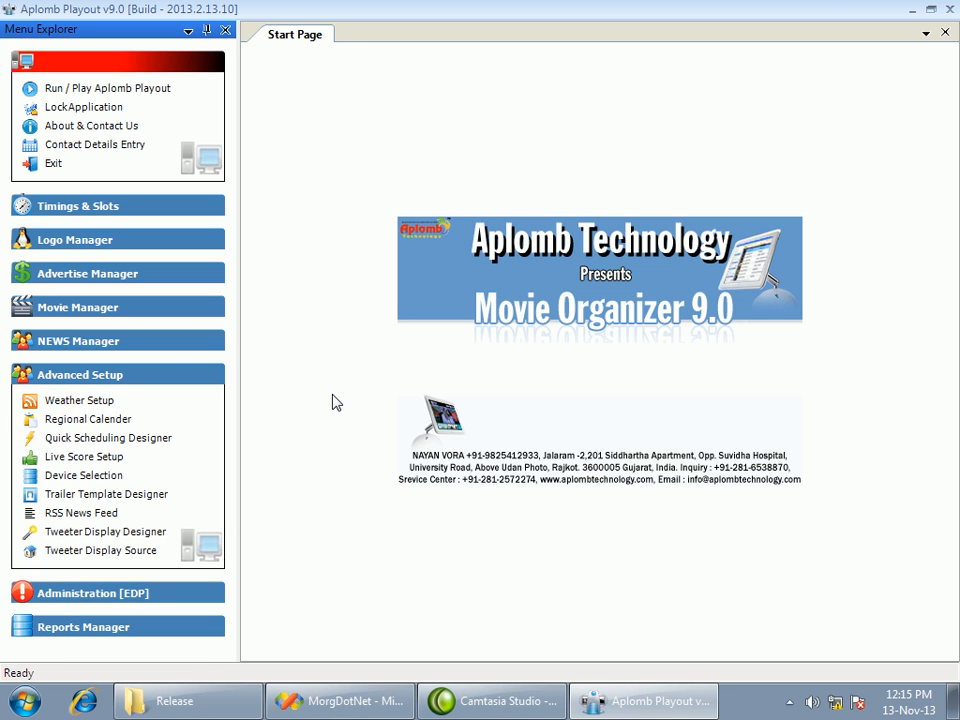
pyautogui.click(107, 402)
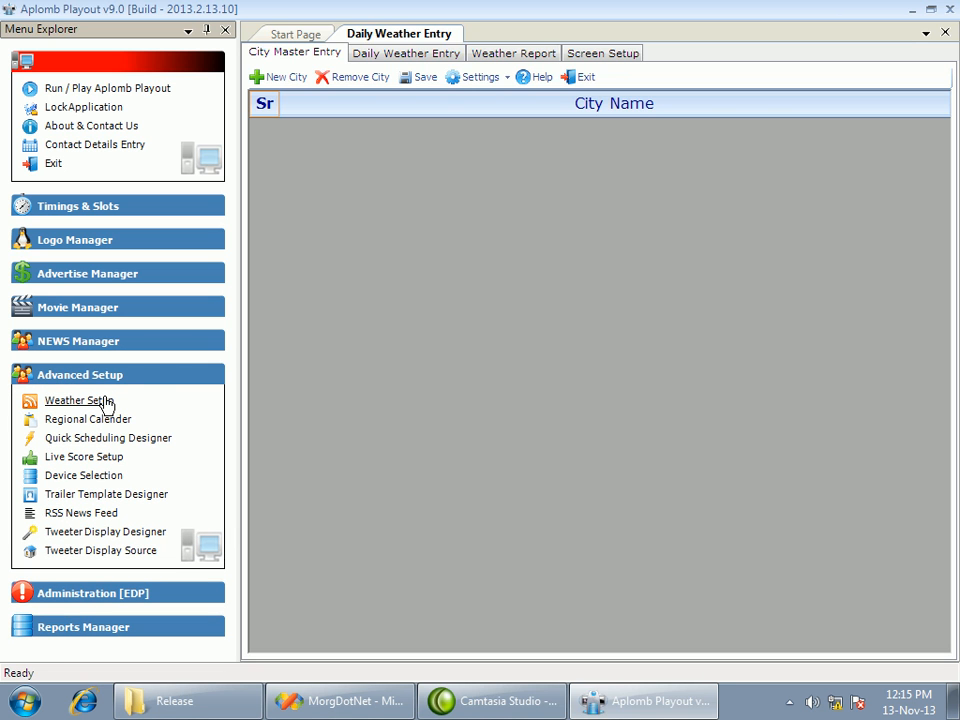
pyautogui.click(272, 80)
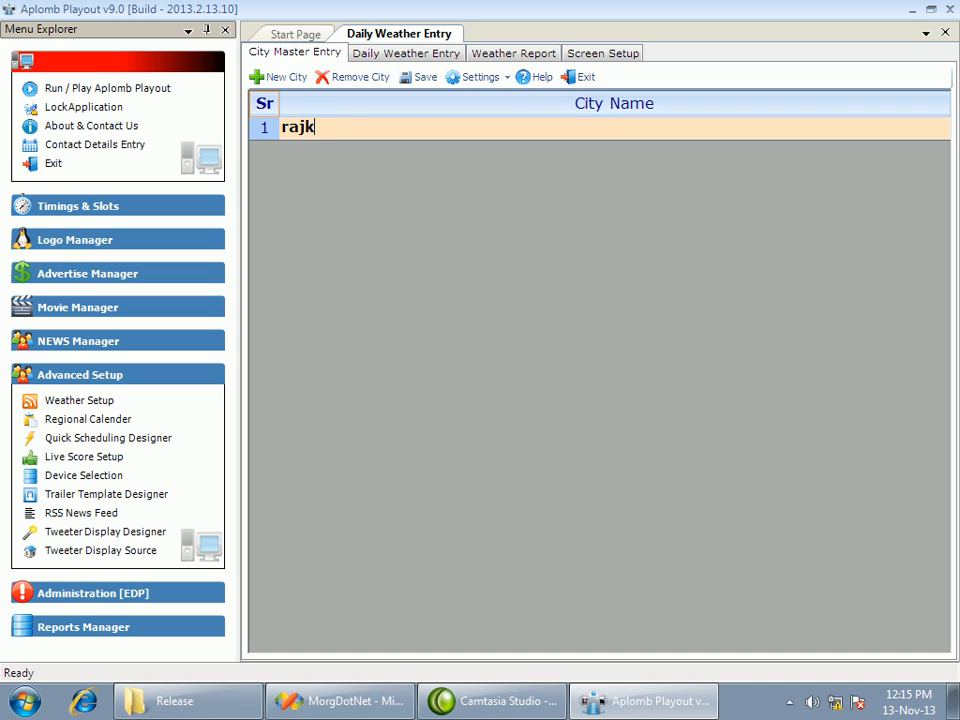
pyautogui.press('Return')
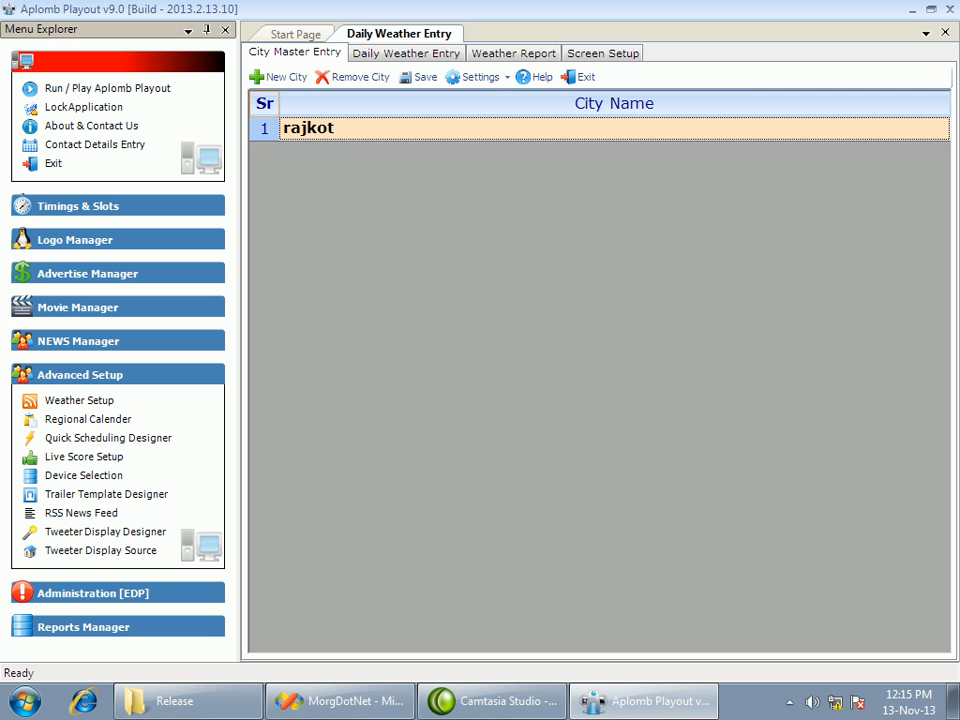
# Assign the image b_and_lrg_1[1] to the rajkot row in the daily weather entry
pyautogui.click(381, 58)
pyautogui.click(355, 169)
pyautogui.click(340, 166)
pyautogui.click(343, 177)
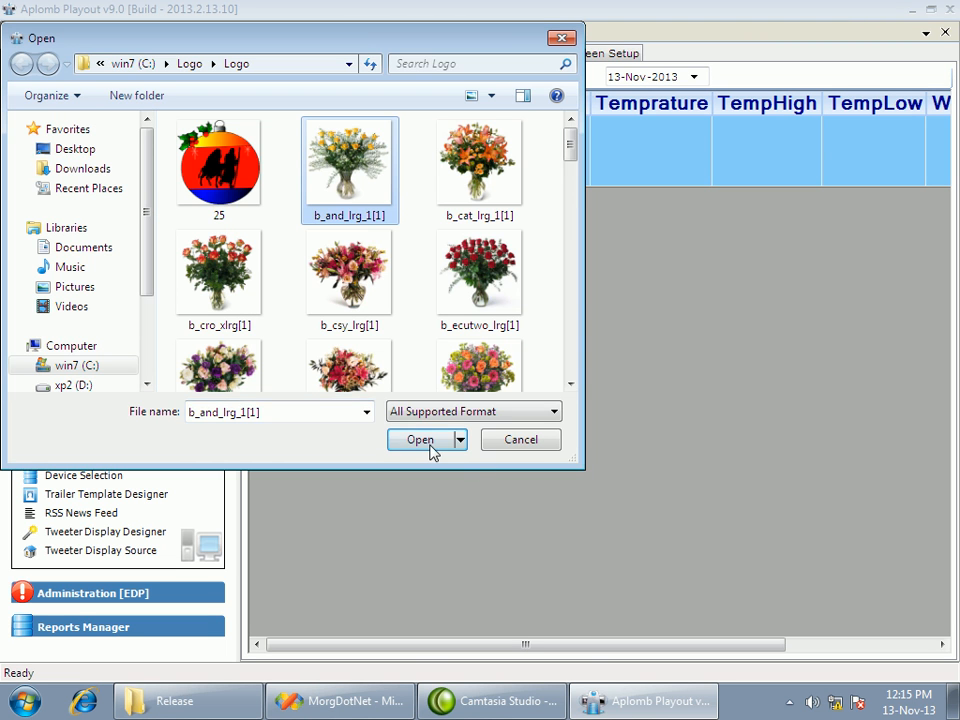
pyautogui.click(420, 439)
# Set rajkot's weather title to temp and its temperature to 200, and exit the daily weather entry
pyautogui.click(476, 160)
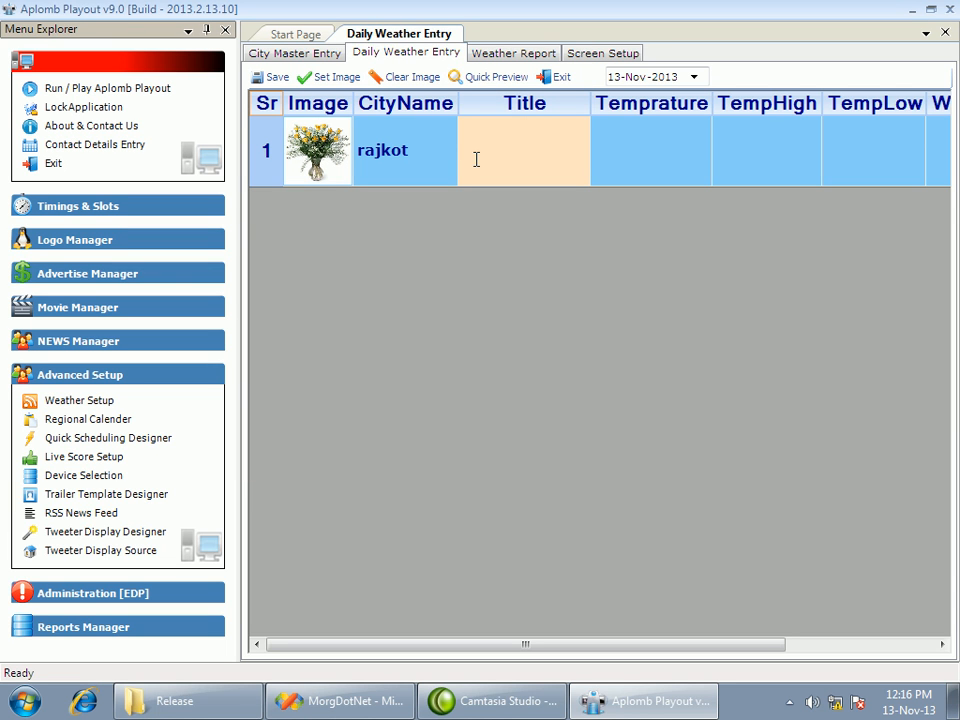
pyautogui.press('Return')
pyautogui.click(632, 154)
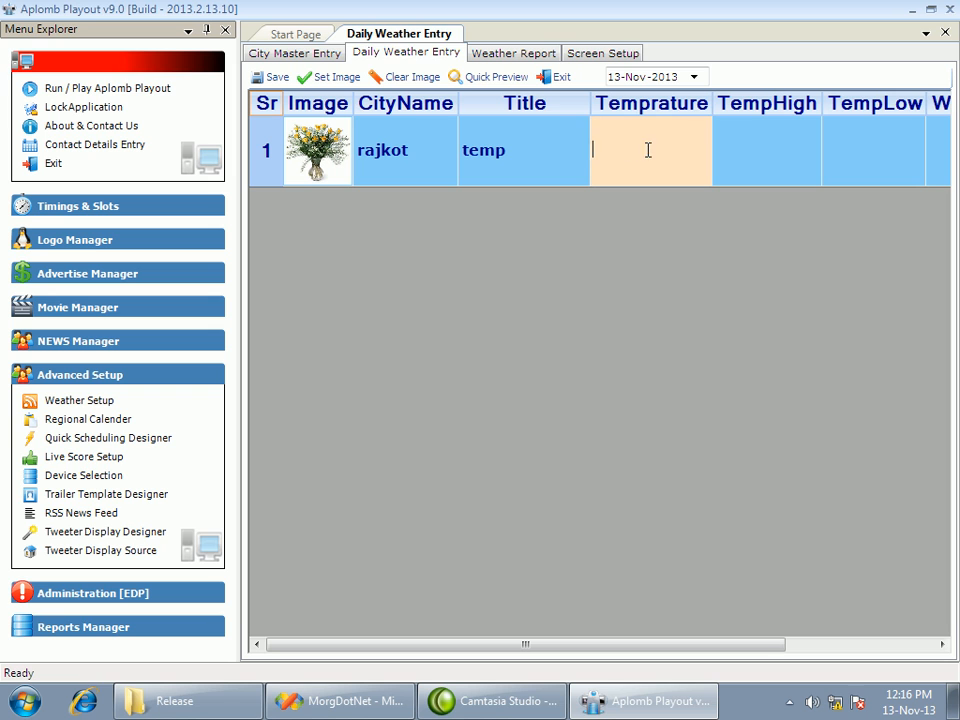
pyautogui.write('200')
pyautogui.press('Return')
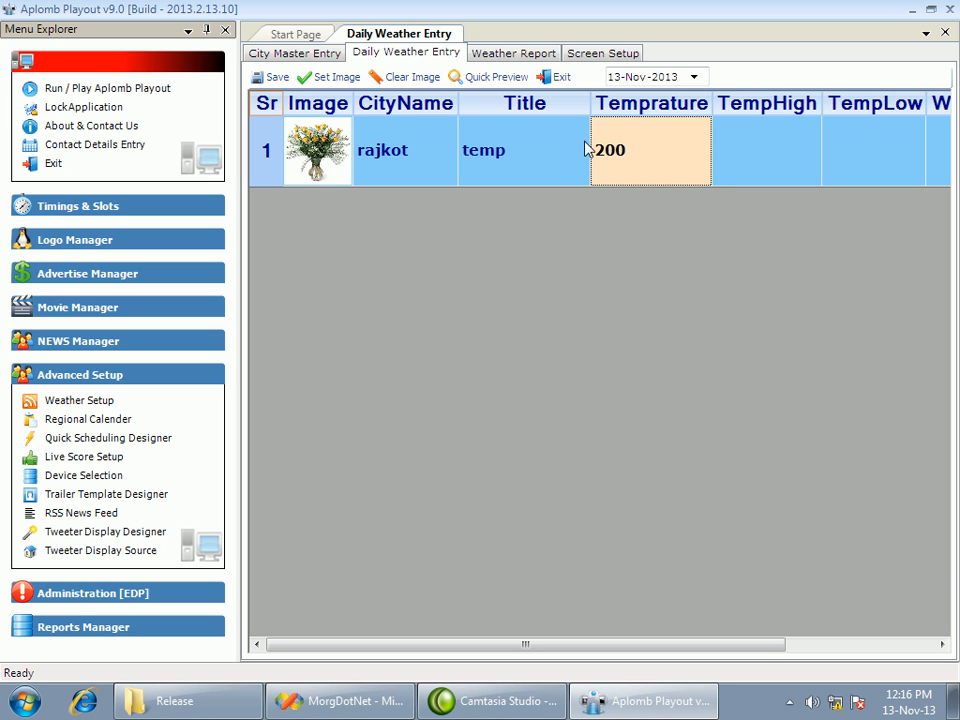
pyautogui.moveTo(636, 148); pyautogui.dragTo(576, 163)
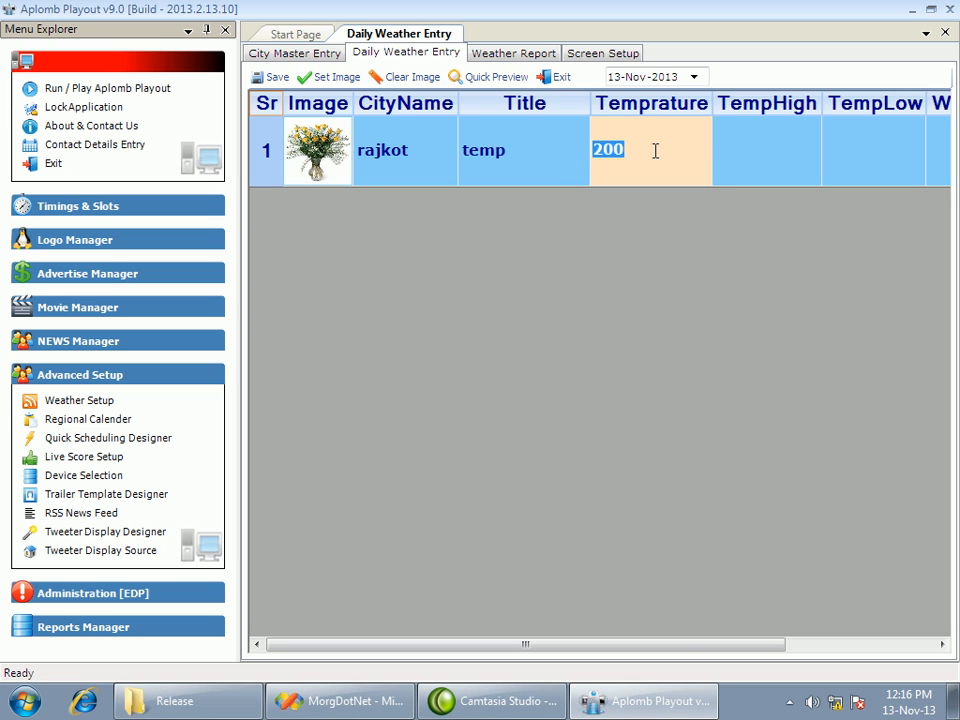
pyautogui.press('Return')
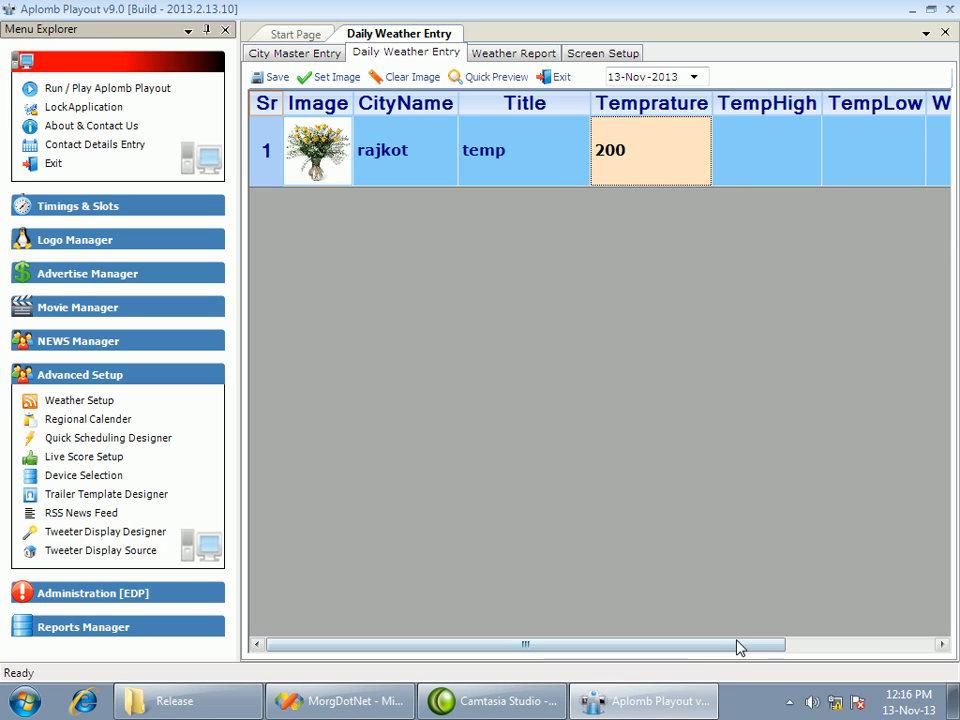
pyautogui.moveTo(698, 646); pyautogui.dragTo(844, 643)
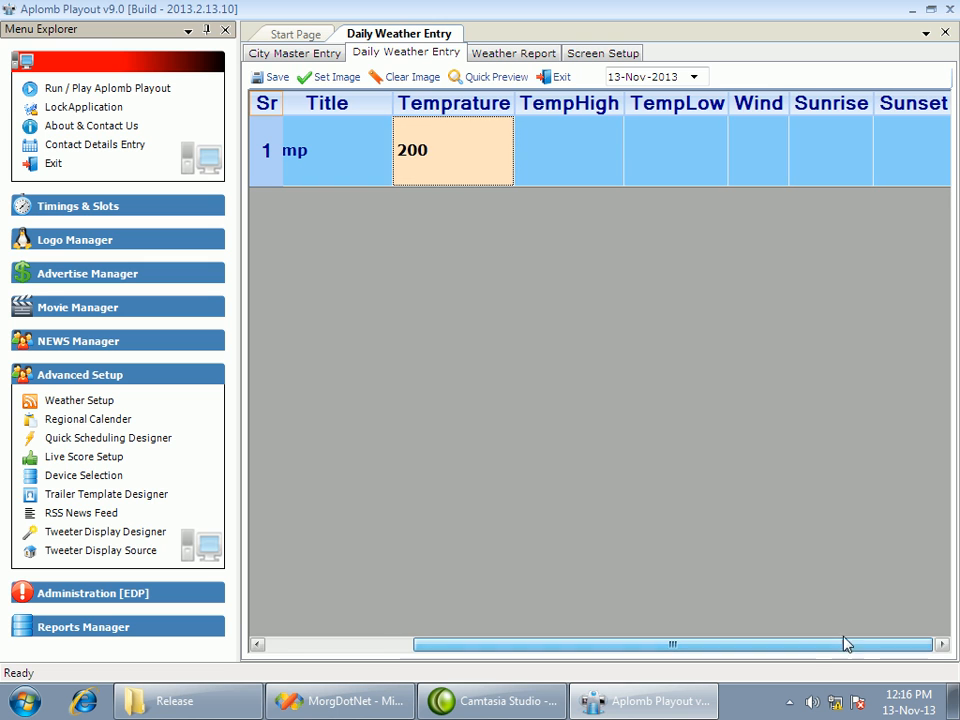
pyautogui.click(546, 80)
# Open the regional calendar setup, select the Gujarati language, and show its calendar entries
pyautogui.click(95, 421)
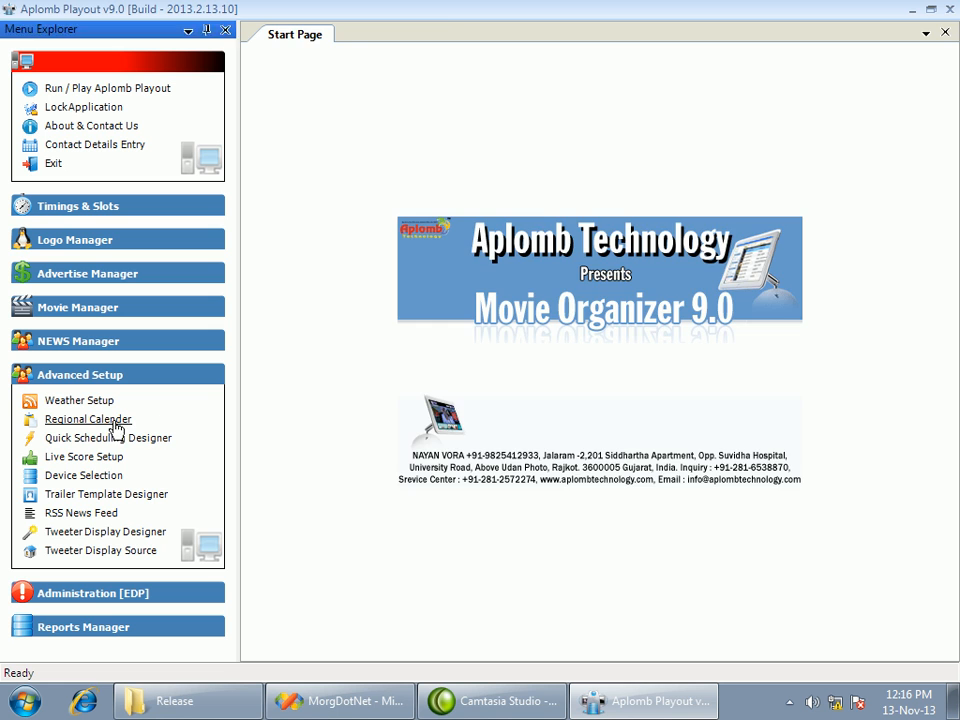
pyautogui.click(370, 230)
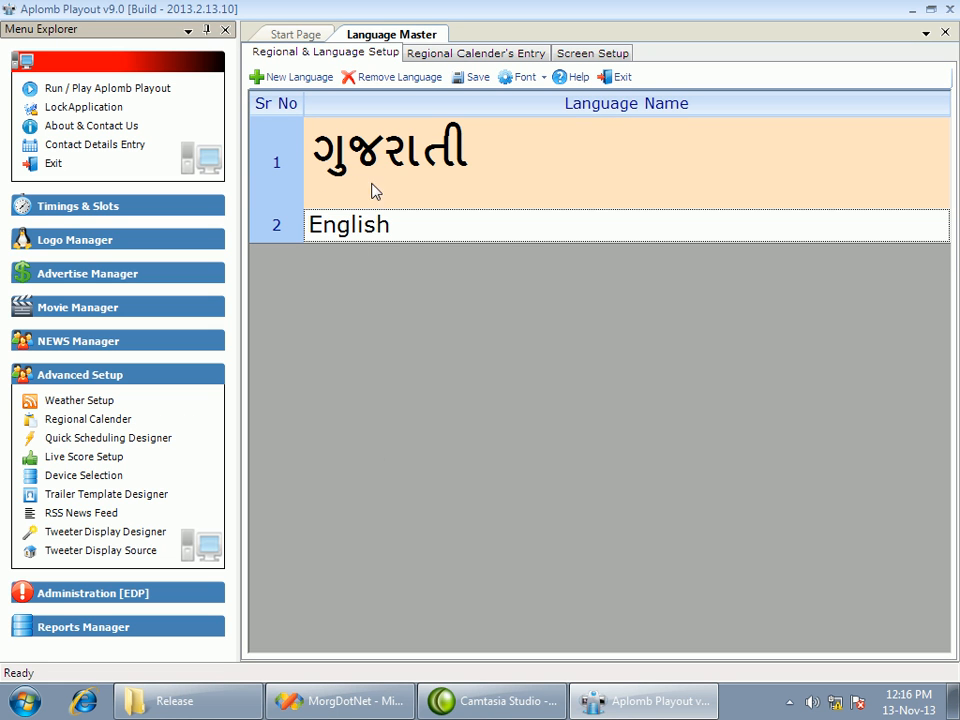
pyautogui.click(424, 171)
pyautogui.click(452, 55)
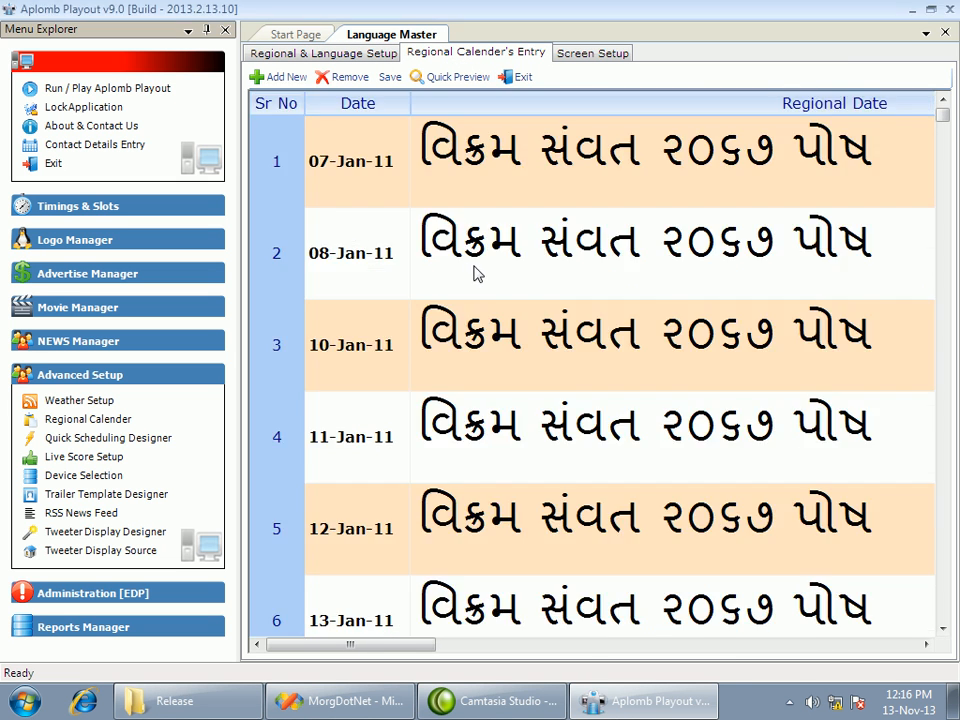
# Look through the Gujarati regional calendar entries, return to the regional and language setup, and exit the language master
pyautogui.click(470, 193)
pyautogui.scroll(-2, 483, 226)
pyautogui.scroll(-2, 482, 231)
pyautogui.scroll(4, 482, 231)
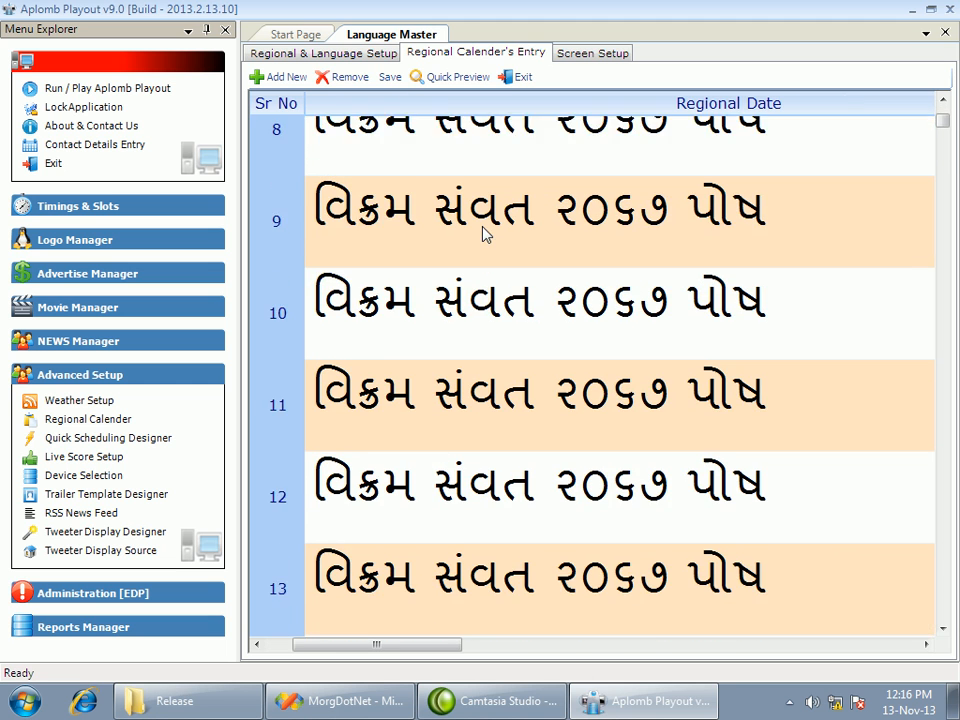
pyautogui.click(331, 55)
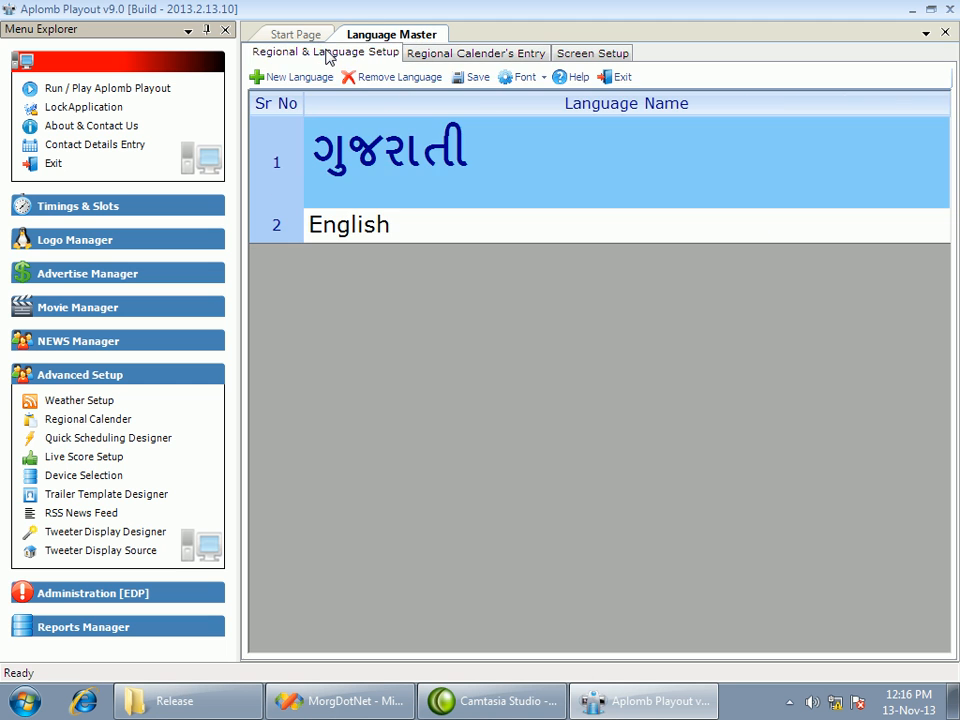
pyautogui.click(441, 187)
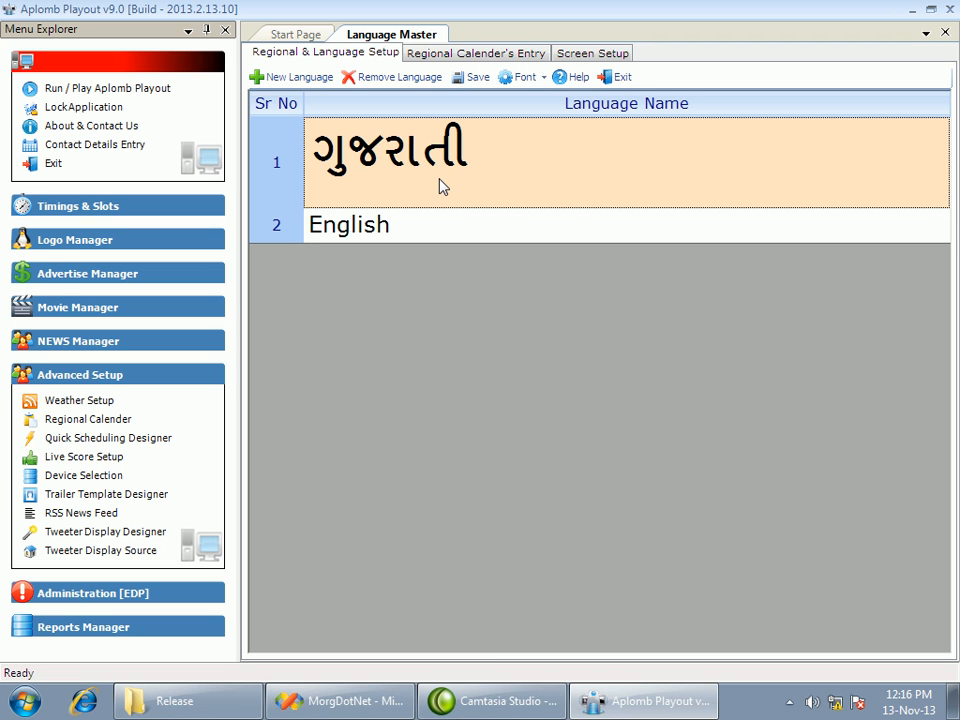
pyautogui.click(624, 78)
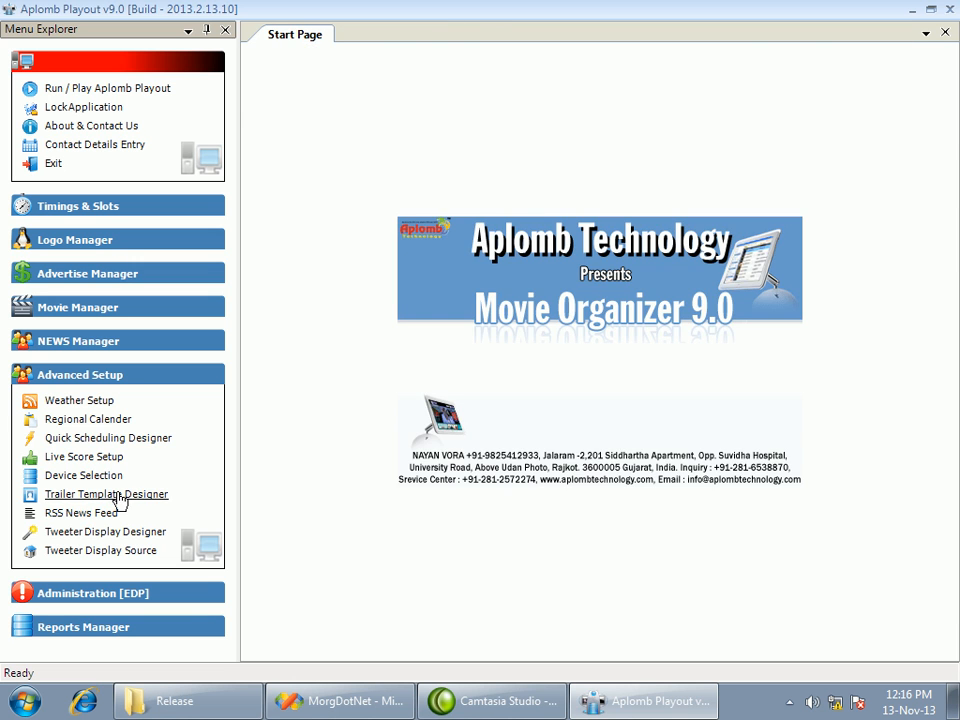
# Open the screen designer for the default quick scheduling entry and widen its blue movie name box
pyautogui.click(113, 447)
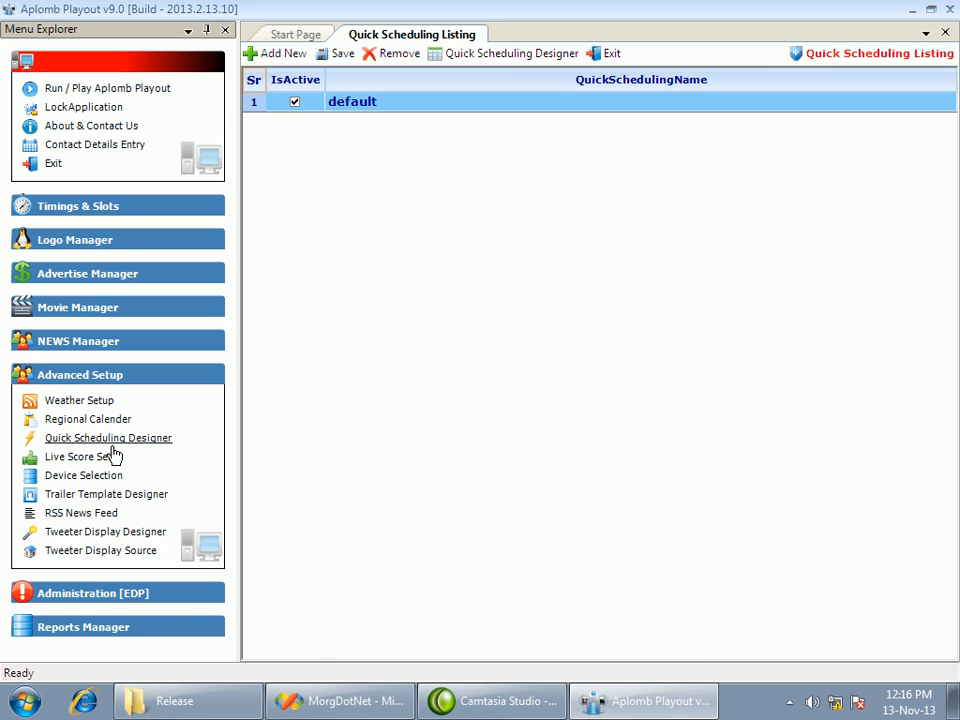
pyautogui.click(405, 107)
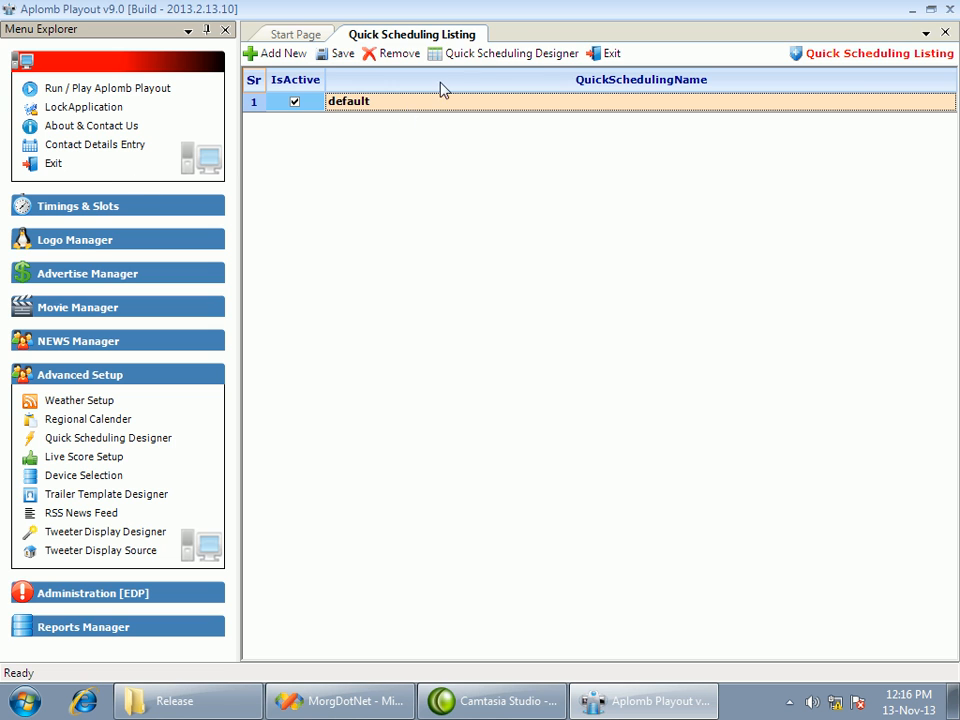
pyautogui.click(486, 58)
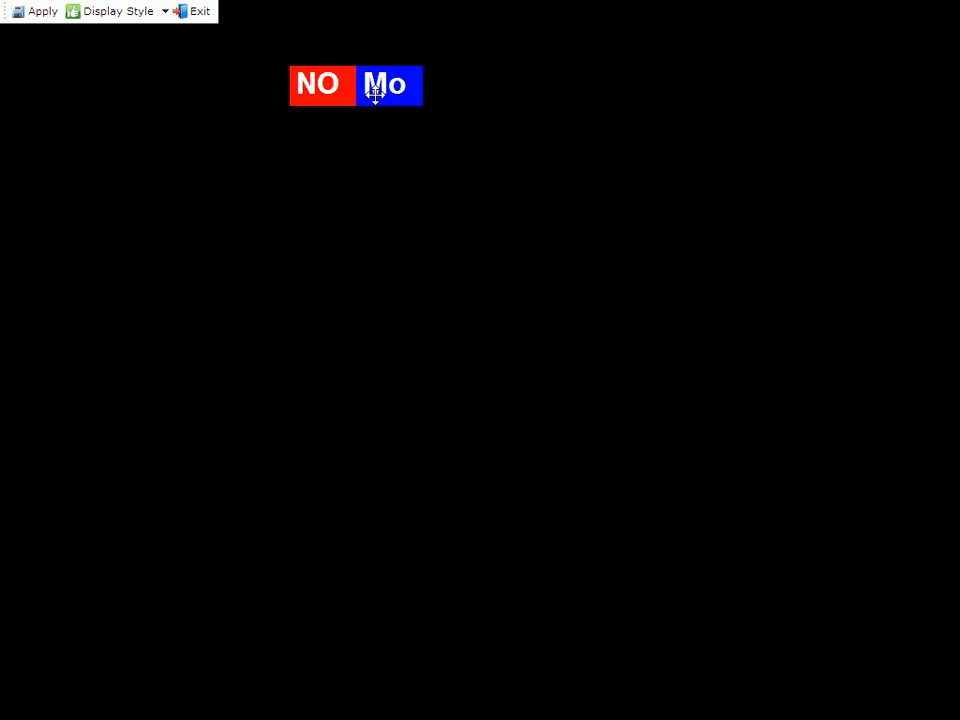
pyautogui.click(424, 88)
pyautogui.moveTo(424, 88); pyautogui.dragTo(645, 89)
# Widen the red box to fit the full word NOW, move both boxes toward the screen's upper-left, apply the layout and exit quick scheduling
pyautogui.click(305, 84)
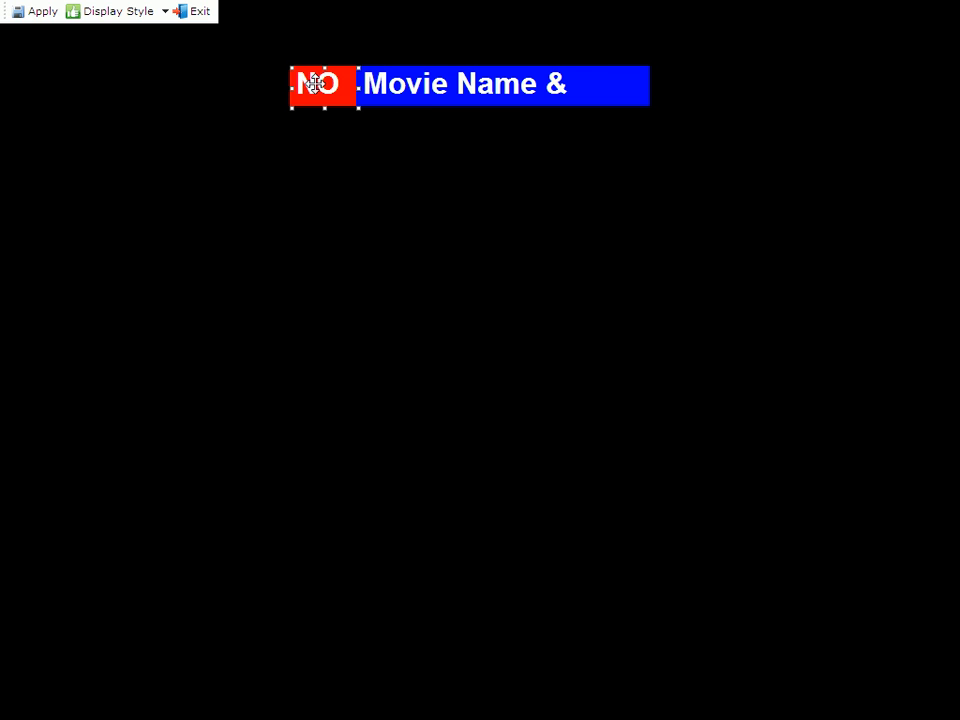
pyautogui.moveTo(242, 88); pyautogui.dragTo(231, 88)
pyautogui.moveTo(347, 86); pyautogui.dragTo(133, 121)
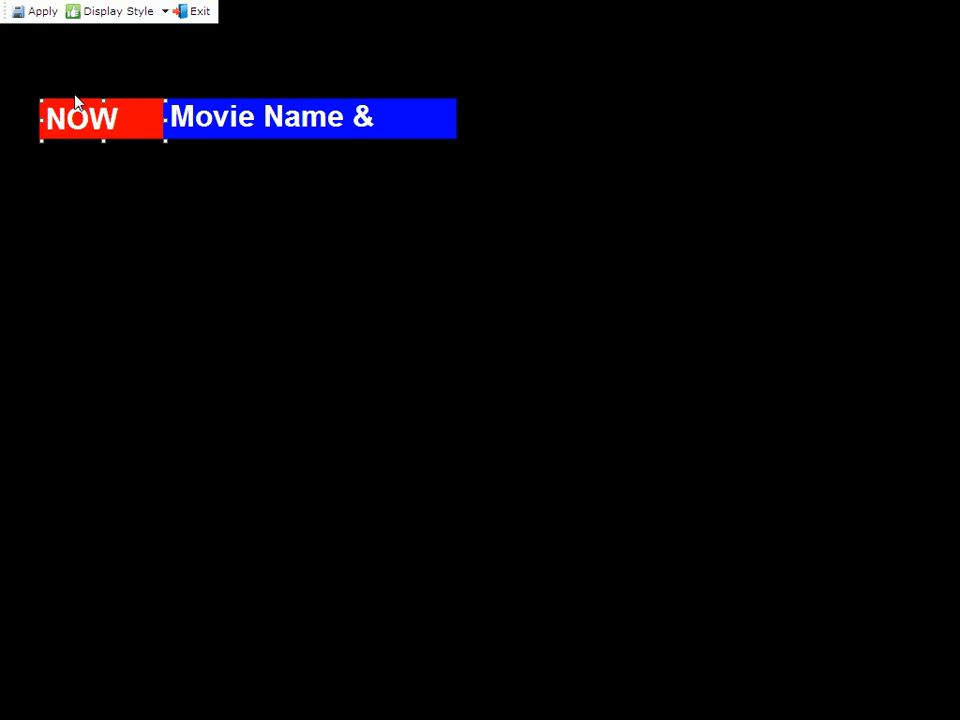
pyautogui.click(38, 12)
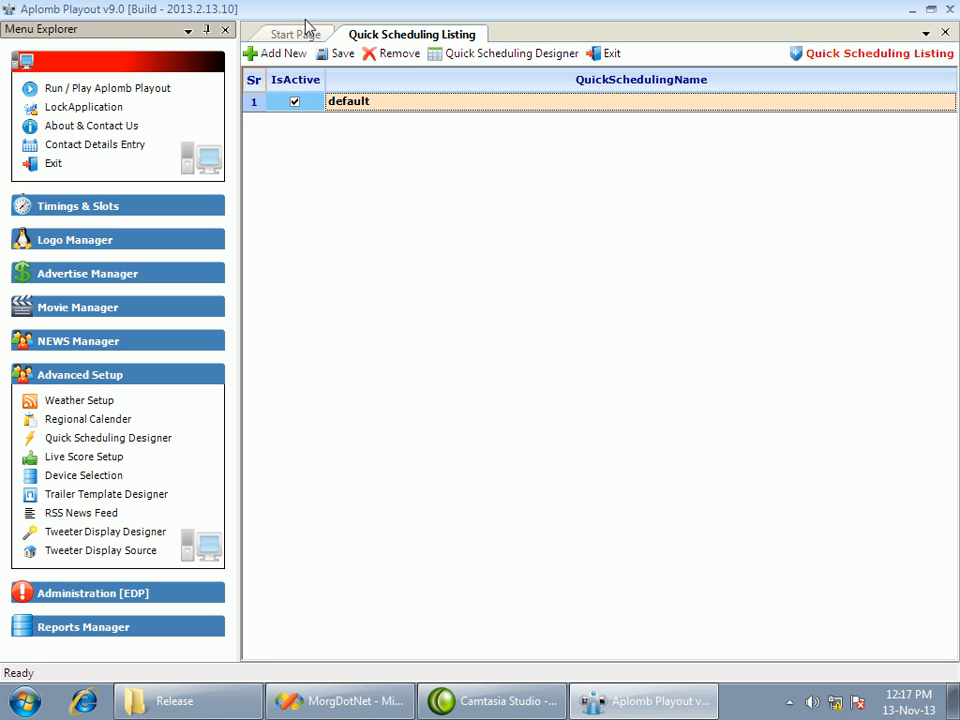
pyautogui.click(603, 53)
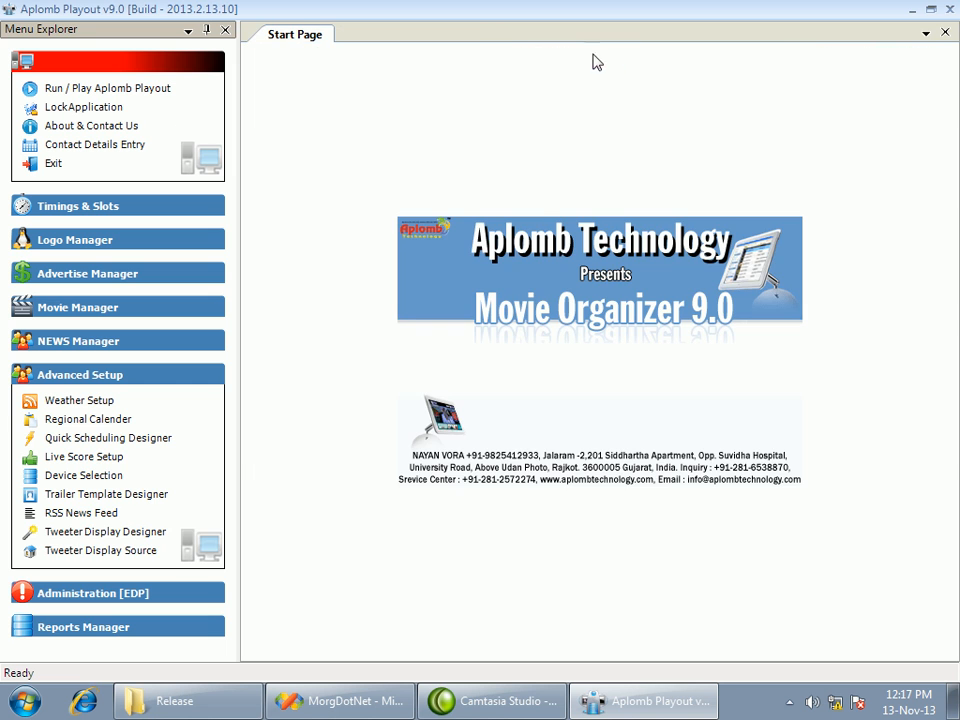
# Open the live score setup and view the current matches page in the browser, postponing the browser's first-run setup
pyautogui.click(100, 457)
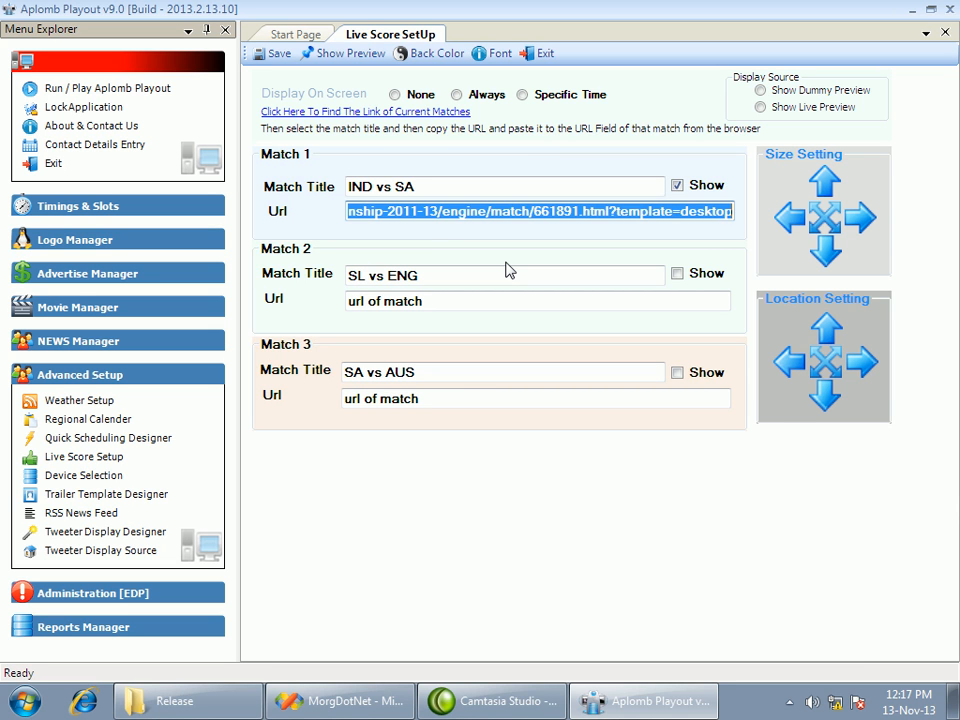
pyautogui.click(458, 217)
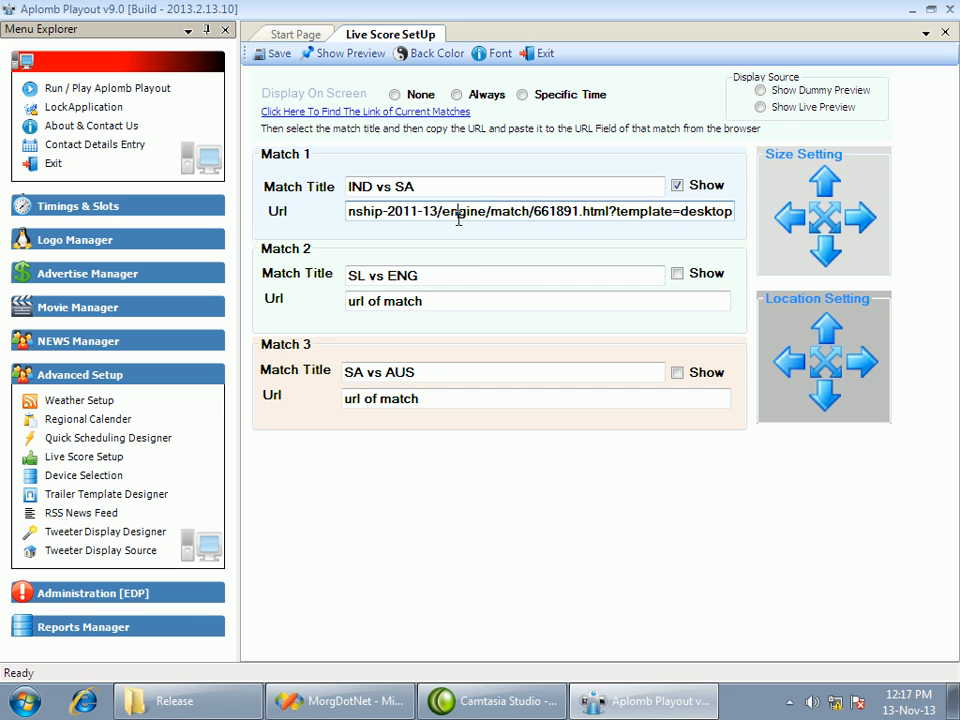
pyautogui.click(330, 113)
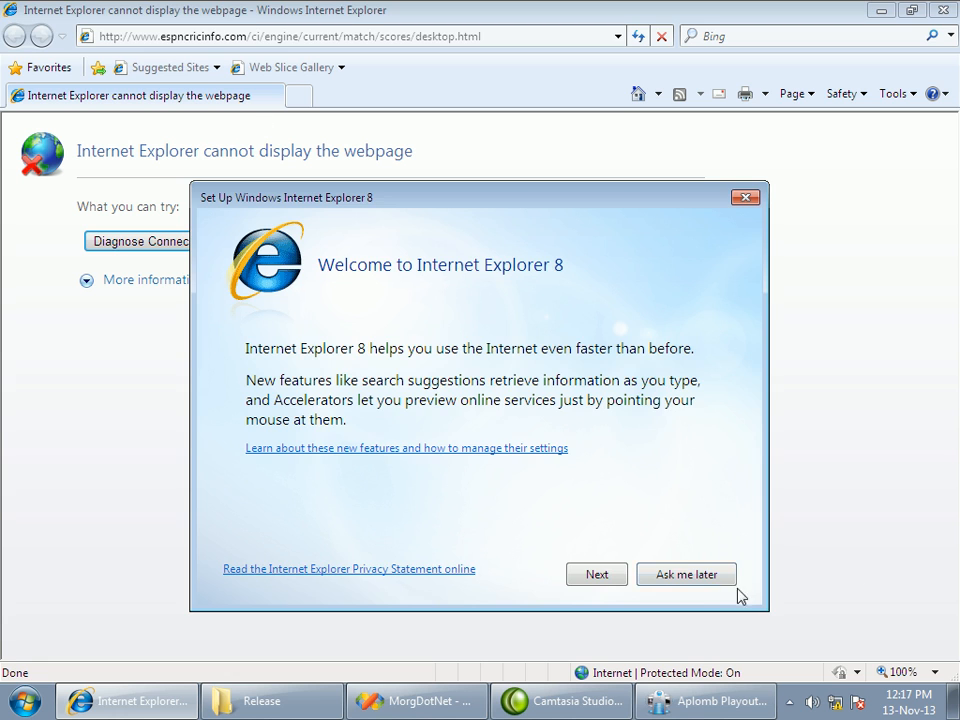
pyautogui.click(700, 578)
pyautogui.click(489, 33)
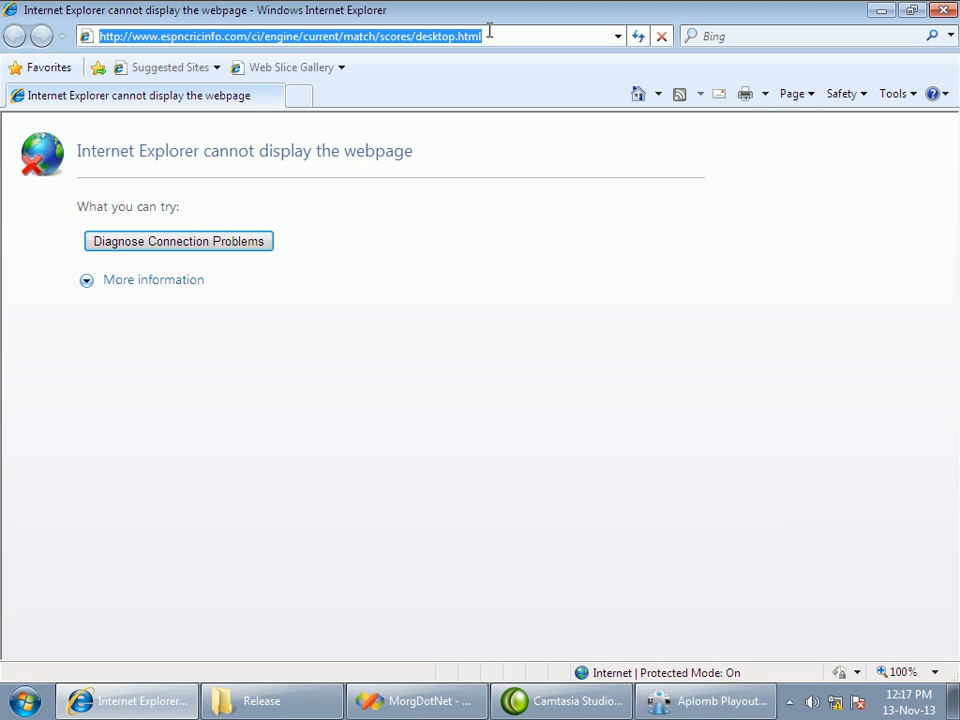
pyautogui.click(943, 10)
pyautogui.moveTo(425, 300); pyautogui.dragTo(349, 304)
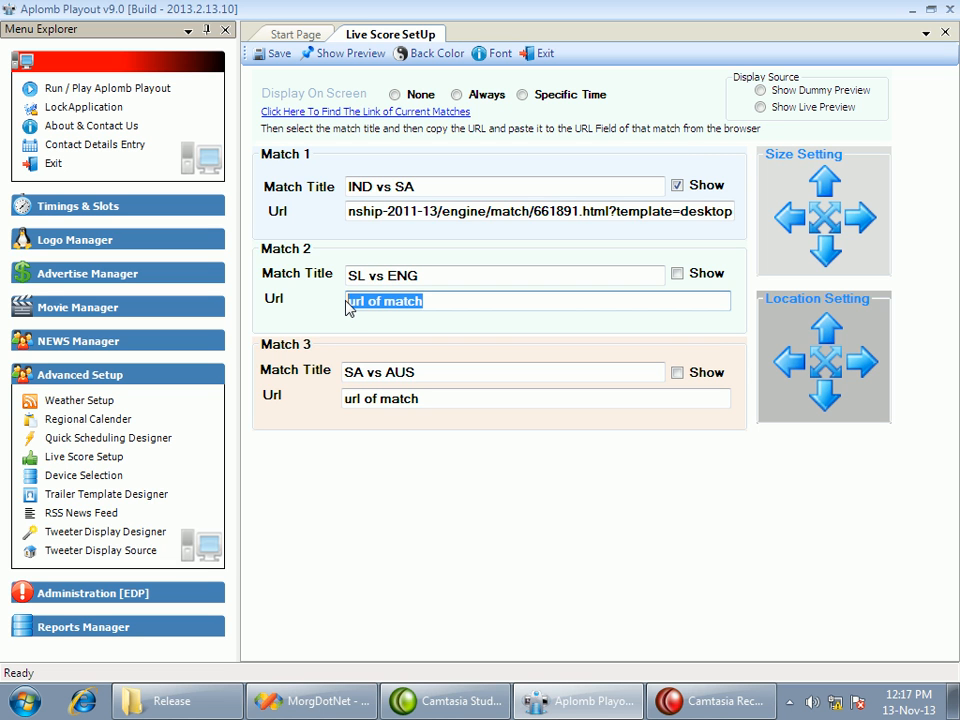
pyautogui.press('Right')
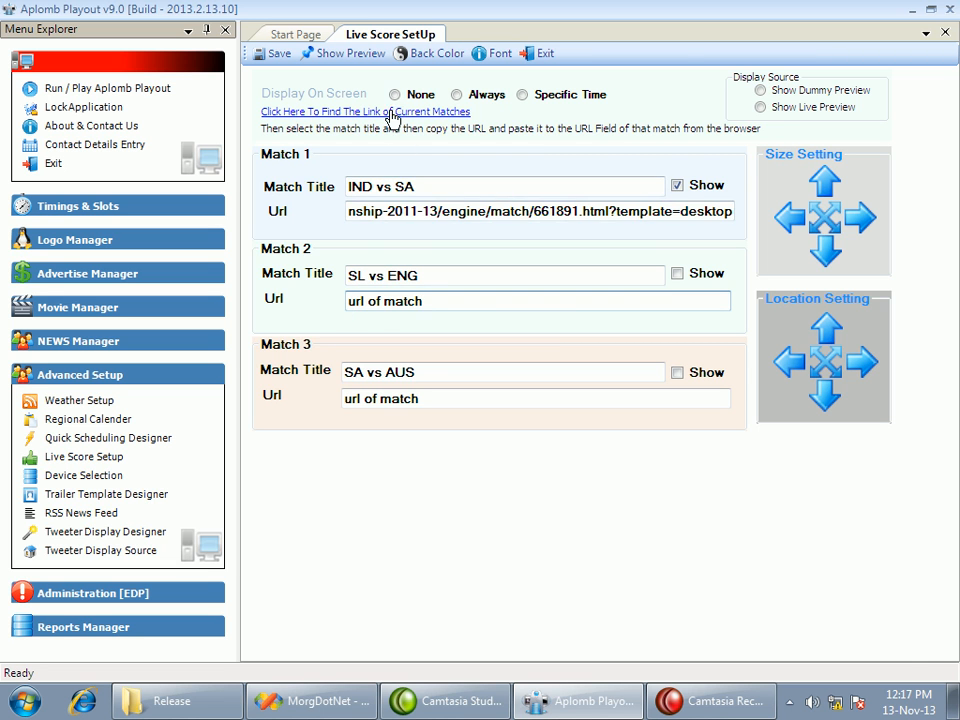
pyautogui.click(390, 111)
pyautogui.click(345, 37)
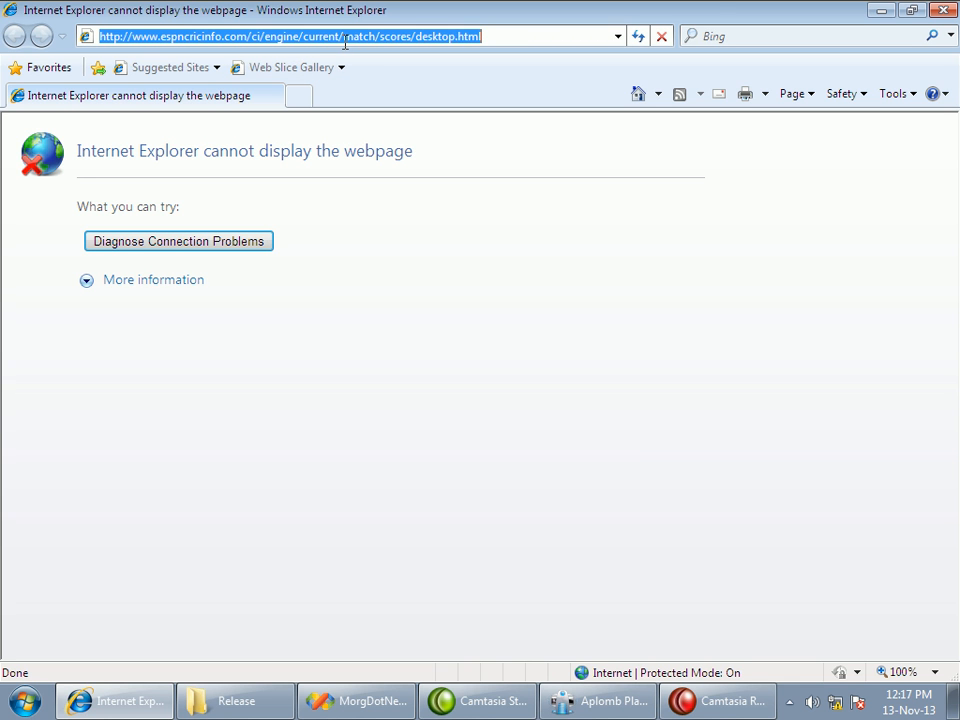
pyautogui.click(943, 10)
pyautogui.moveTo(418, 302); pyautogui.dragTo(317, 311)
pyautogui.hotkey('ctrl', 'v')
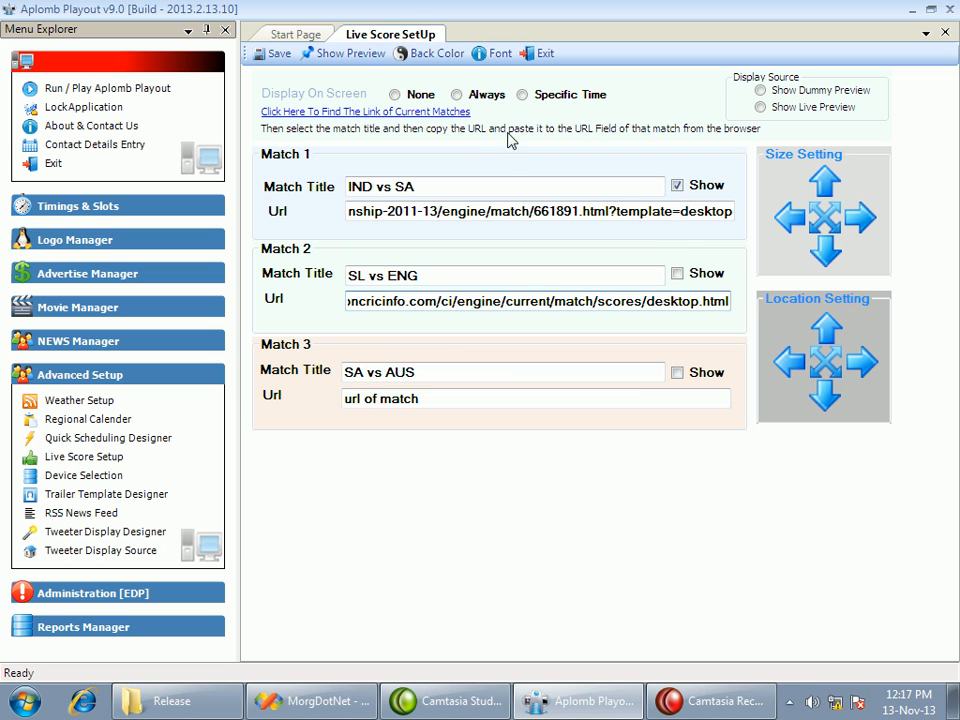
# In the live score preview, move the match title and score boxes left and widen them to fit their text, apply, and exit the setup
pyautogui.click(351, 56)
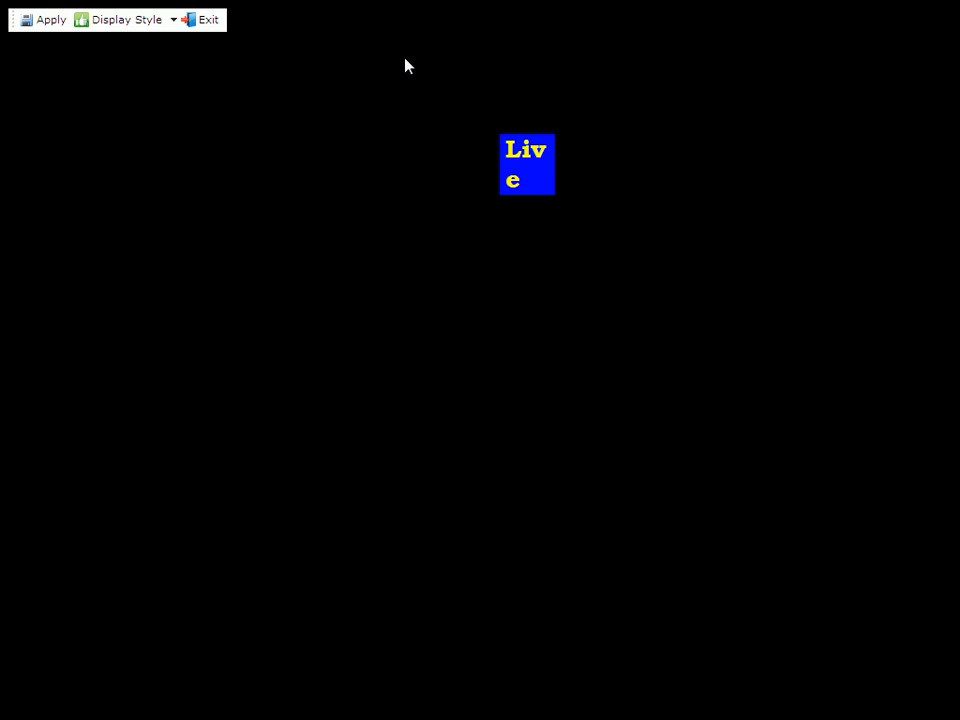
pyautogui.click(505, 165)
pyautogui.moveTo(523, 154); pyautogui.dragTo(343, 193)
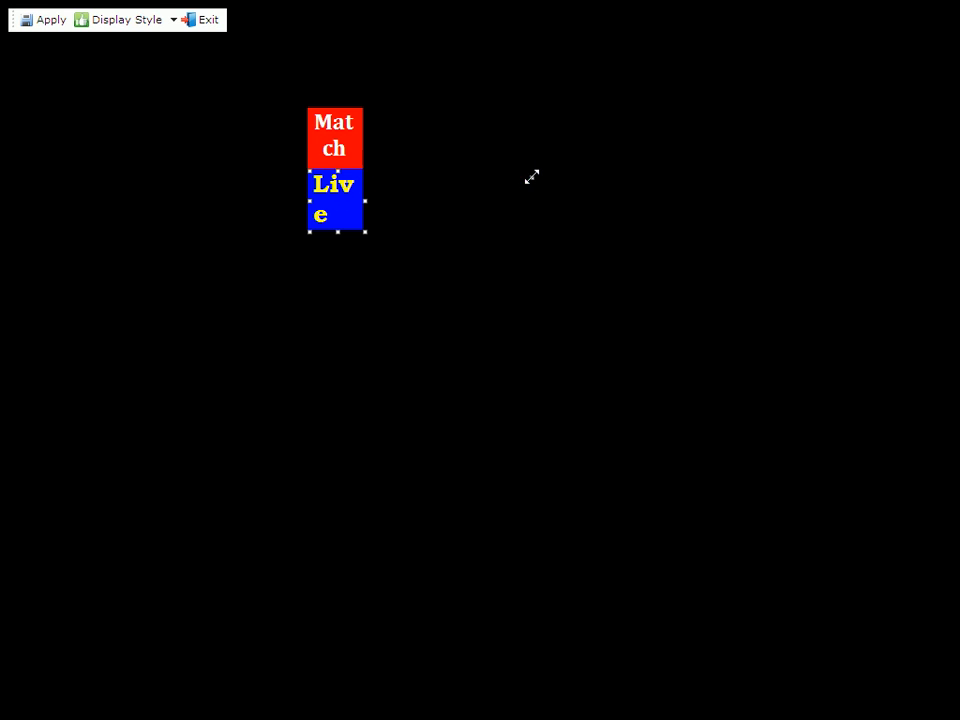
pyautogui.moveTo(531, 177); pyautogui.dragTo(531, 177)
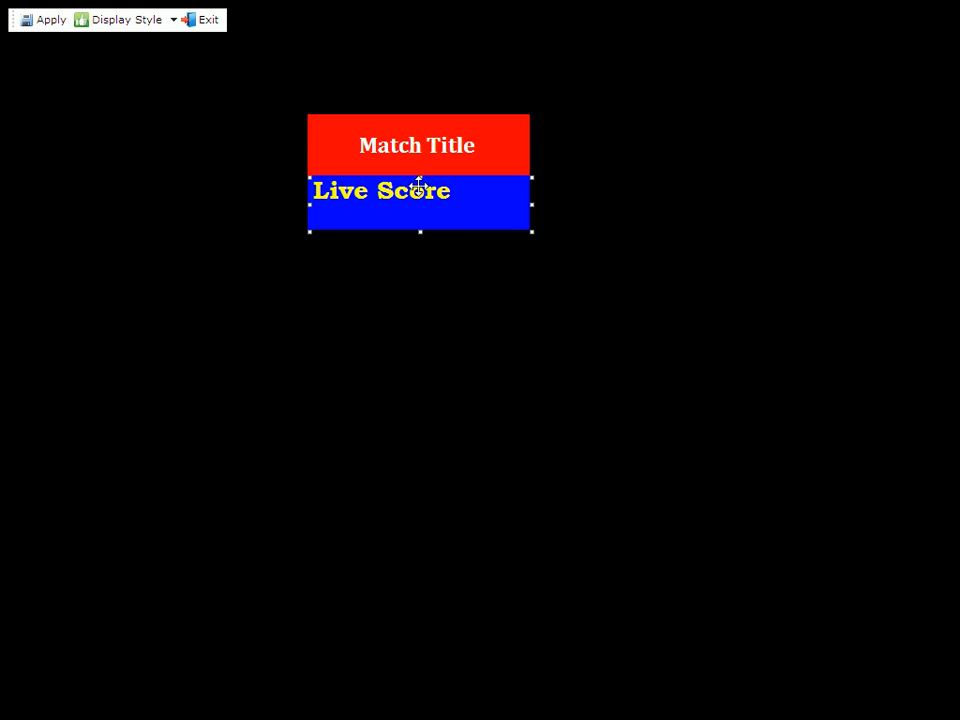
pyautogui.click(38, 20)
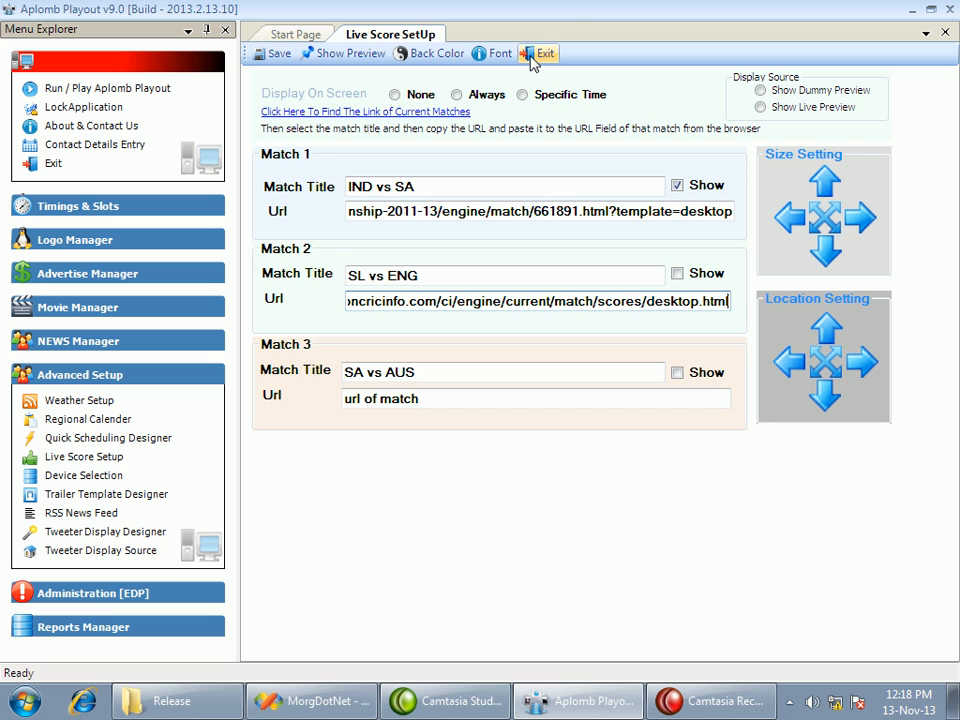
pyautogui.click(535, 55)
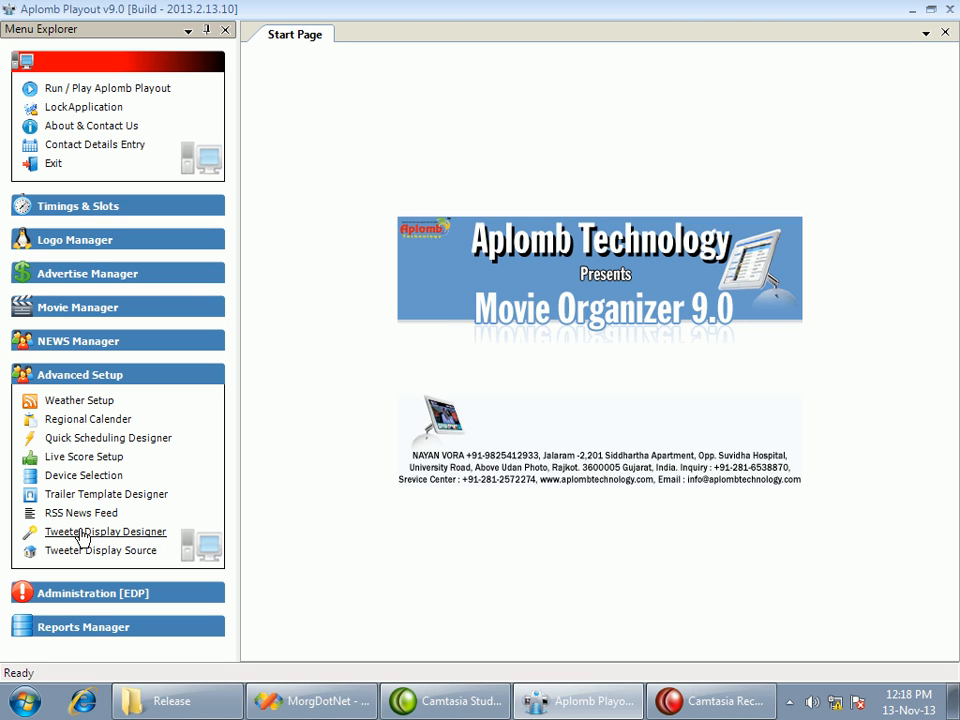
# Open the device selection and review its video output, video resolution and logo preview width settings
pyautogui.click(108, 478)
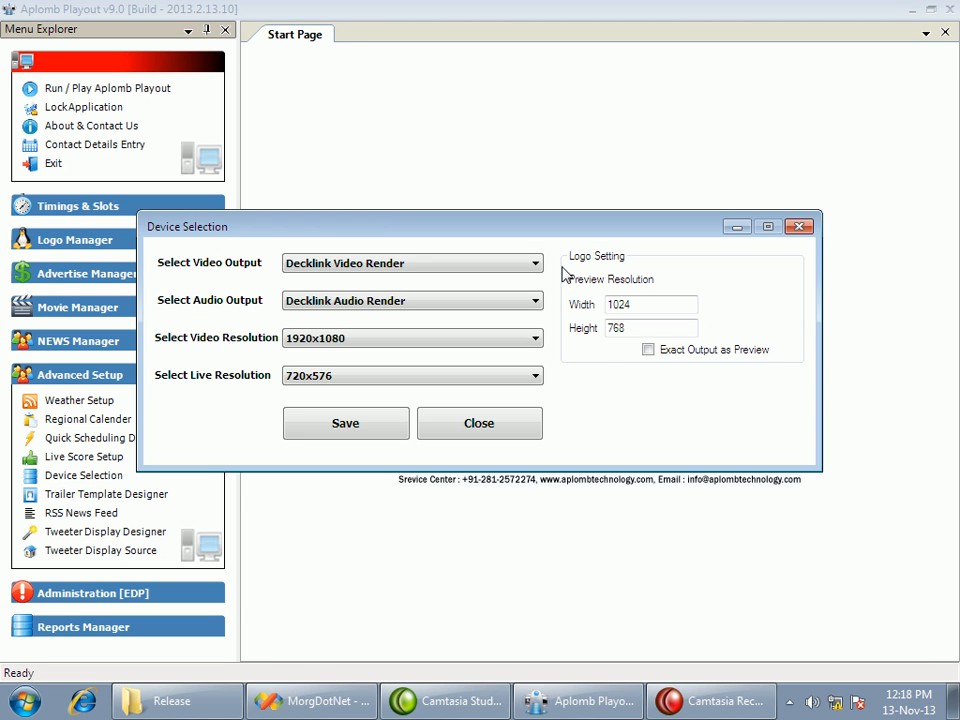
pyautogui.click(536, 266)
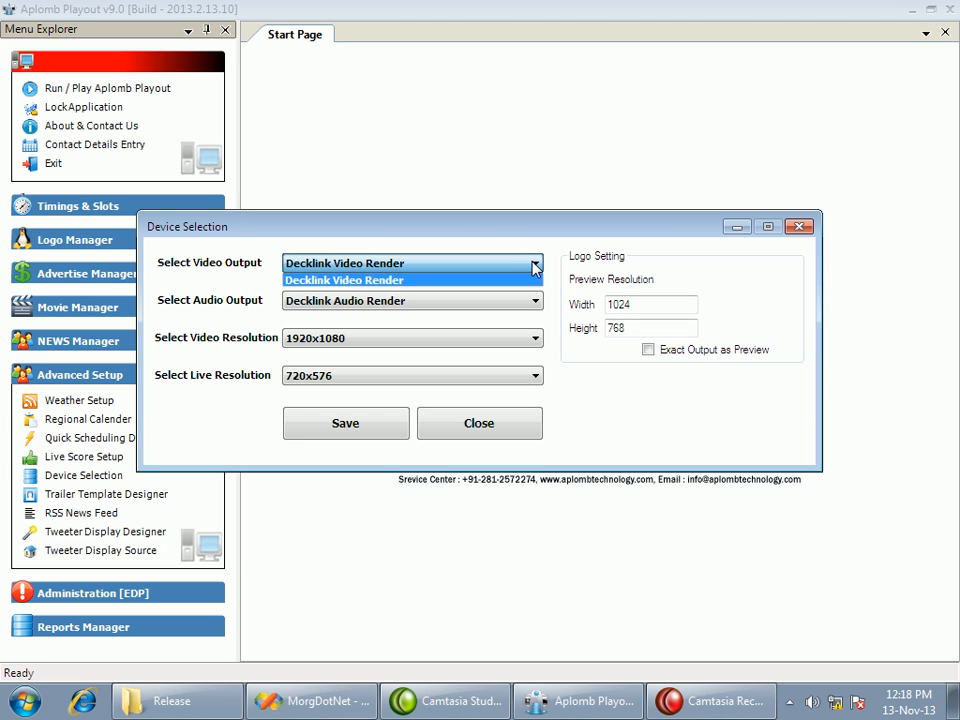
pyautogui.click(535, 265)
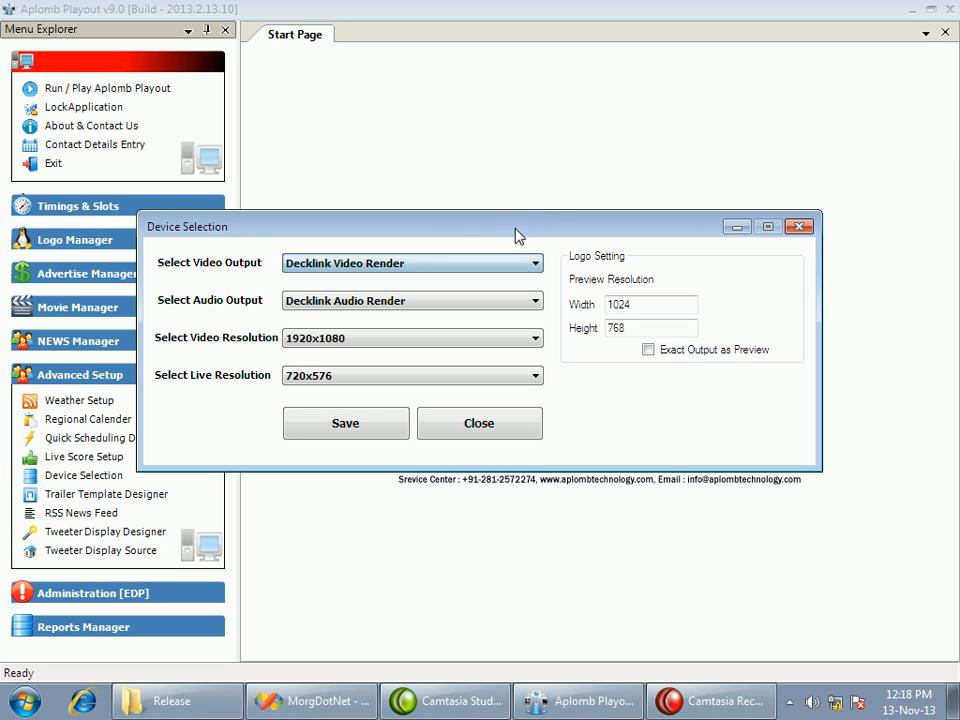
pyautogui.moveTo(497, 229); pyautogui.dragTo(556, 223)
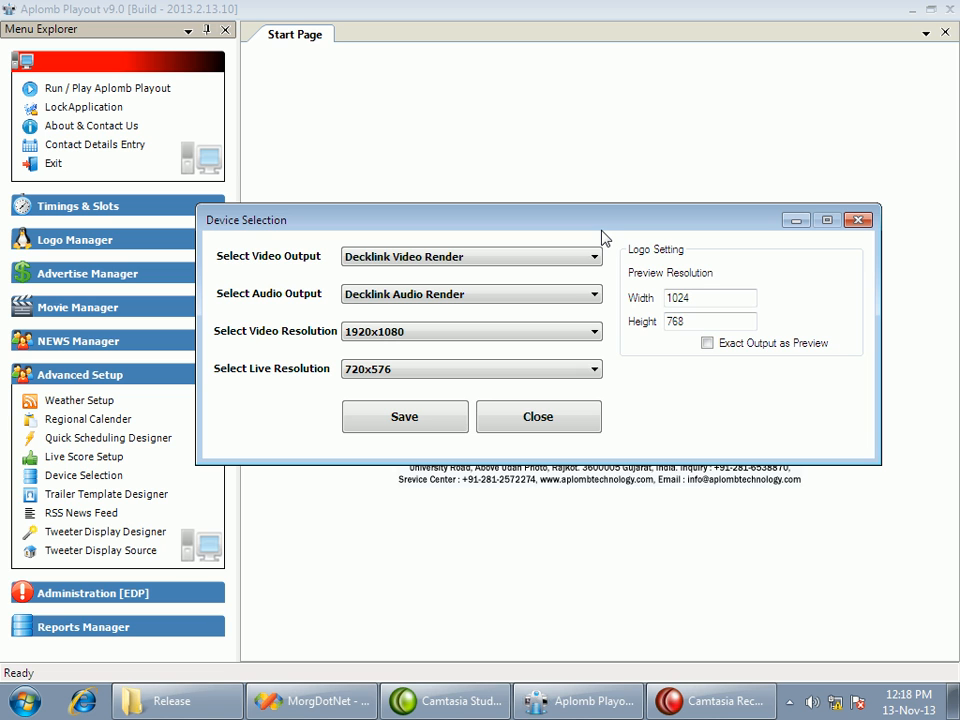
pyautogui.click(489, 335)
pyautogui.click(489, 343)
pyautogui.moveTo(740, 227); pyautogui.dragTo(738, 145)
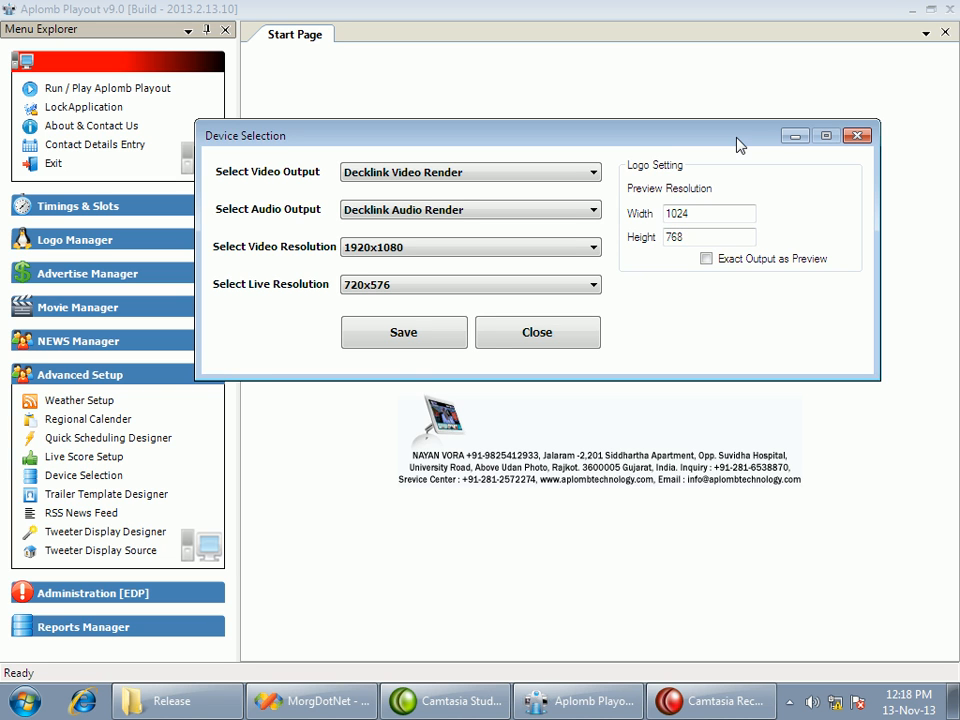
pyautogui.moveTo(746, 219); pyautogui.dragTo(652, 214)
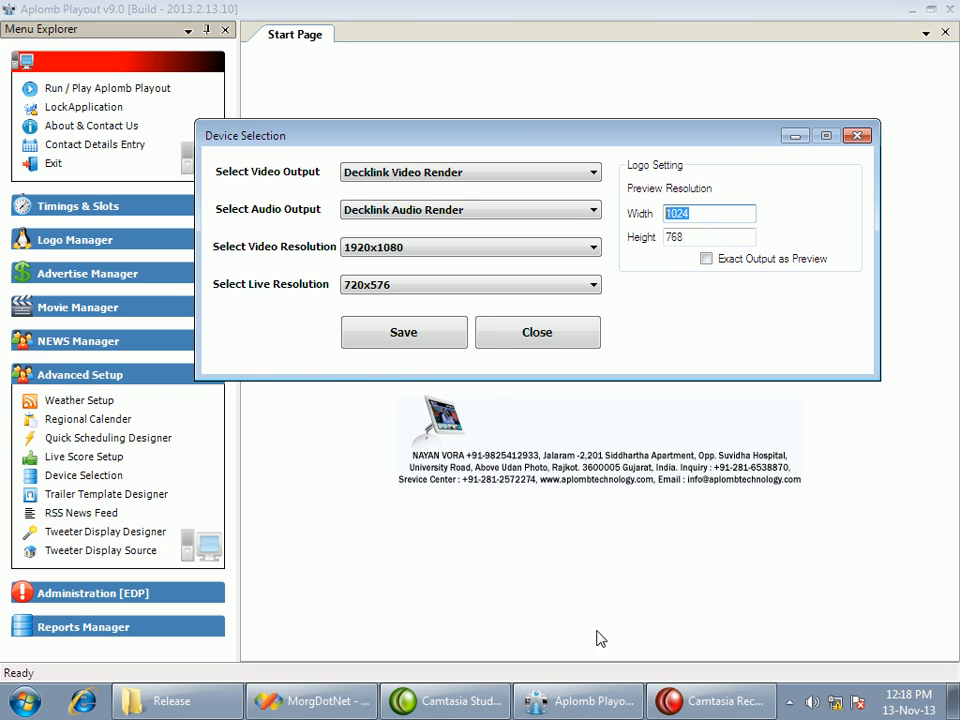
# Save the device selection and close its window
pyautogui.click(419, 342)
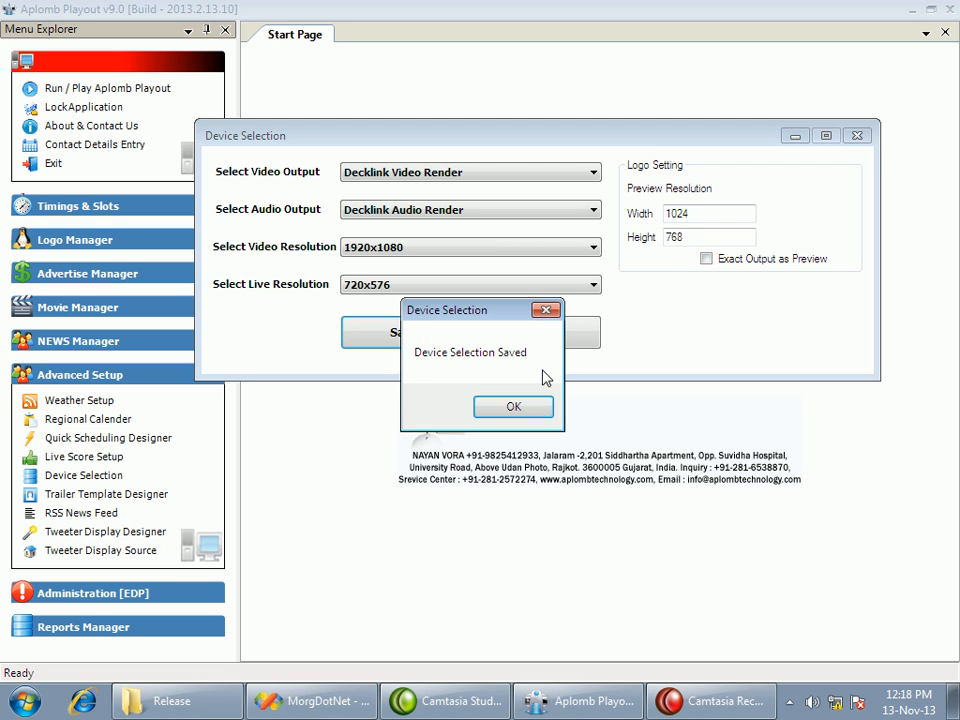
pyautogui.click(518, 406)
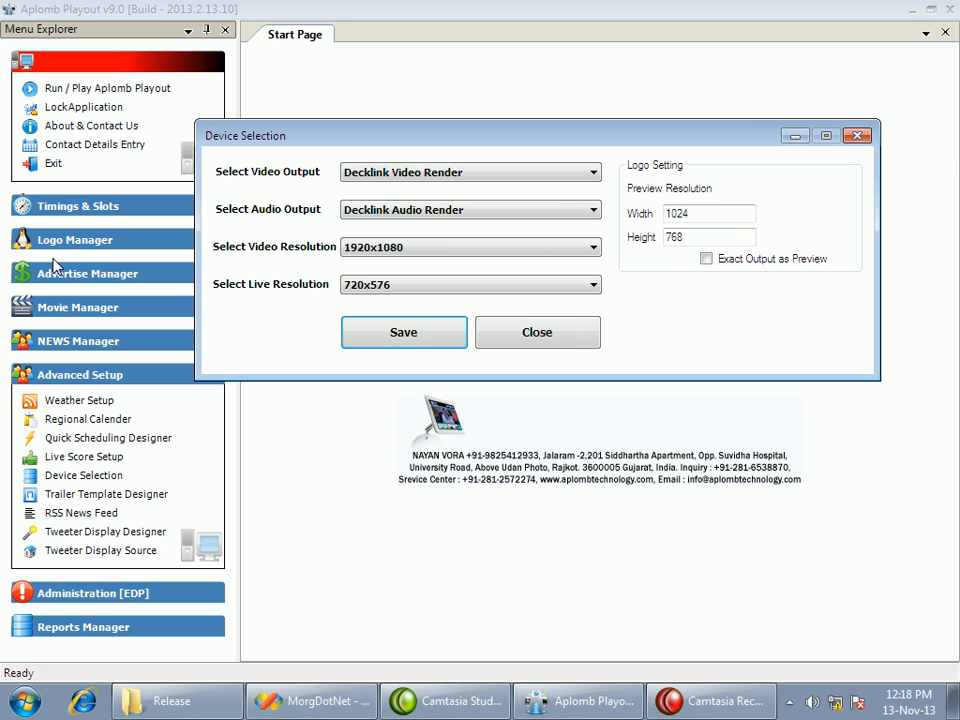
pyautogui.click(482, 340)
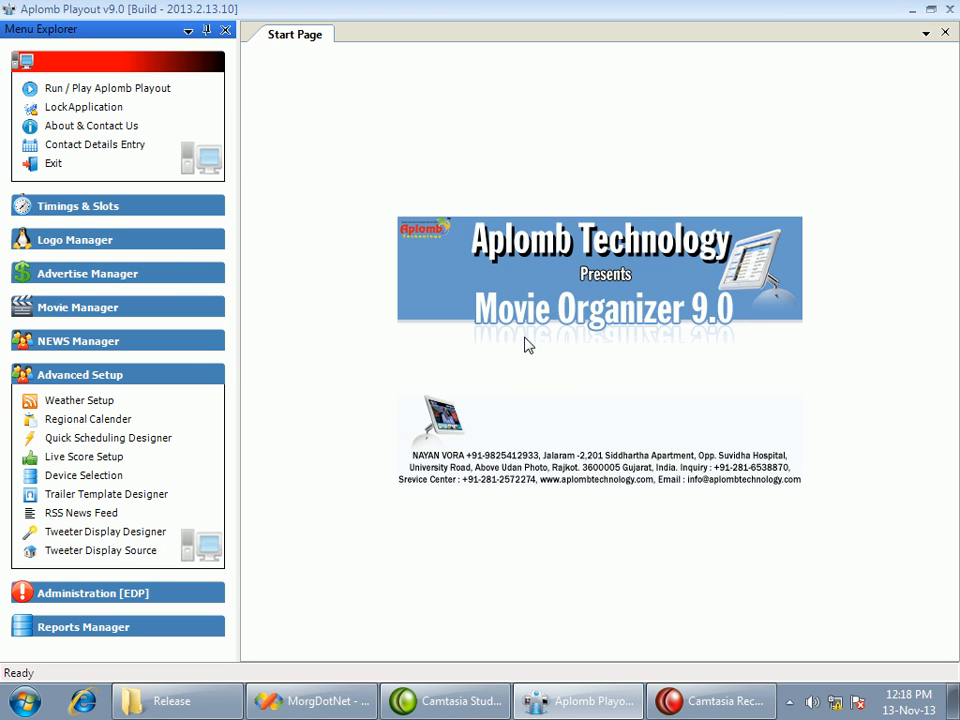
# Add a new movie trailer template named default and open its screen layout in the movie trailer designer
pyautogui.click(90, 503)
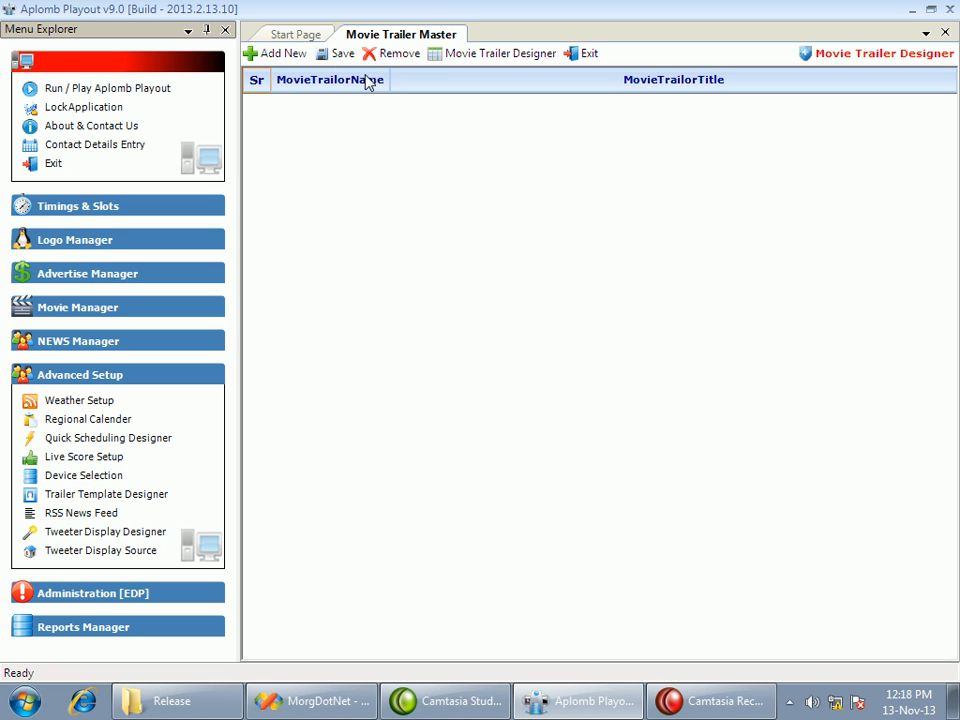
pyautogui.click(276, 55)
pyautogui.click(355, 102)
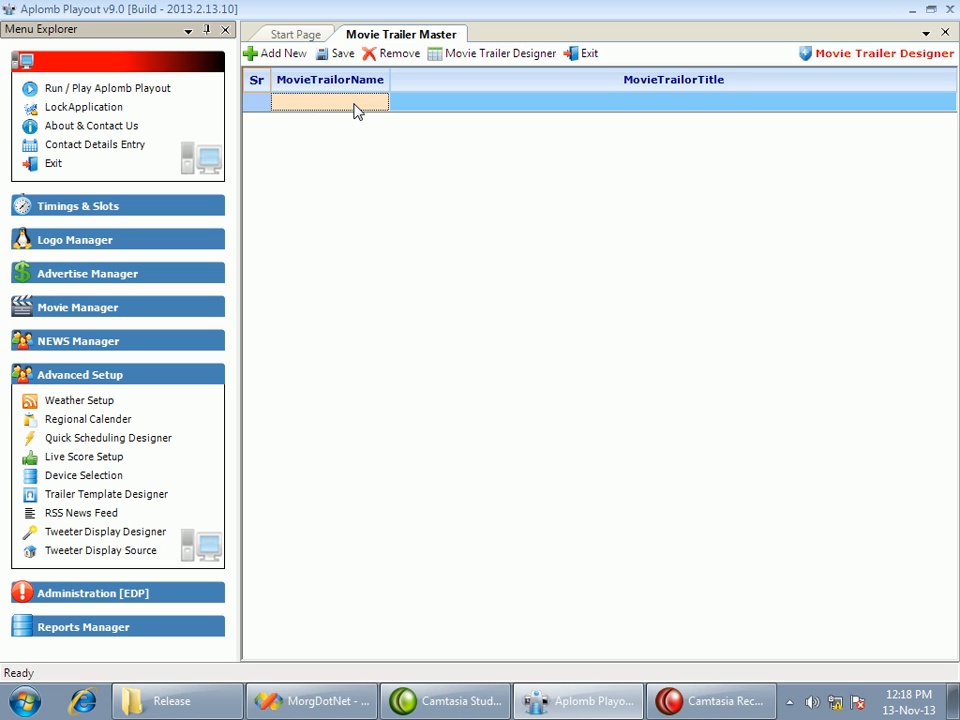
pyautogui.click(358, 101)
pyautogui.write('default')
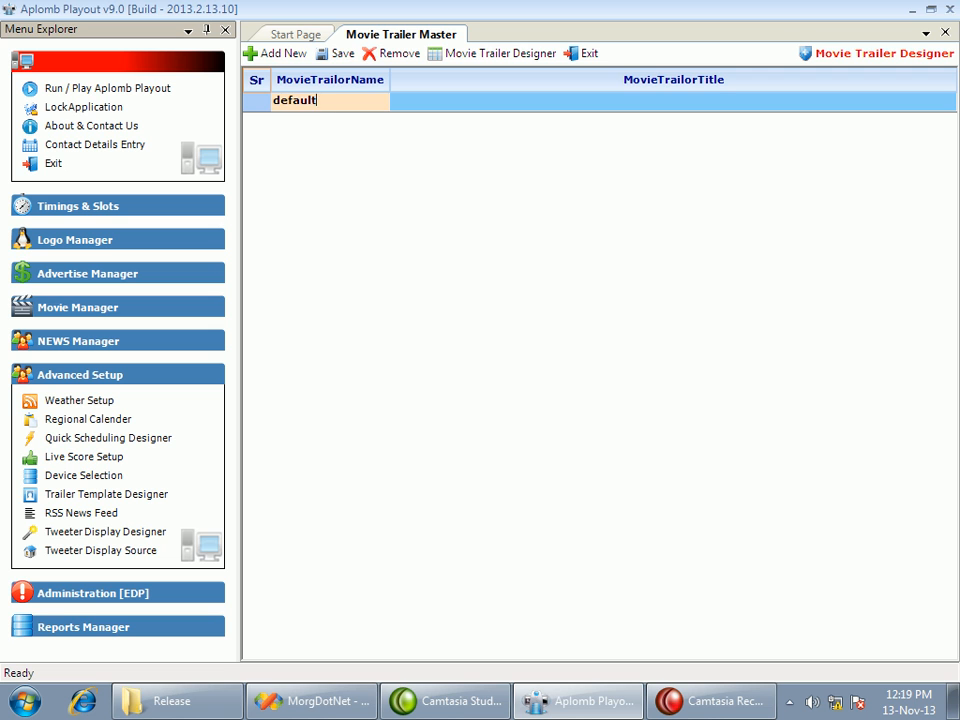
pyautogui.press('Tab')
pyautogui.click(468, 54)
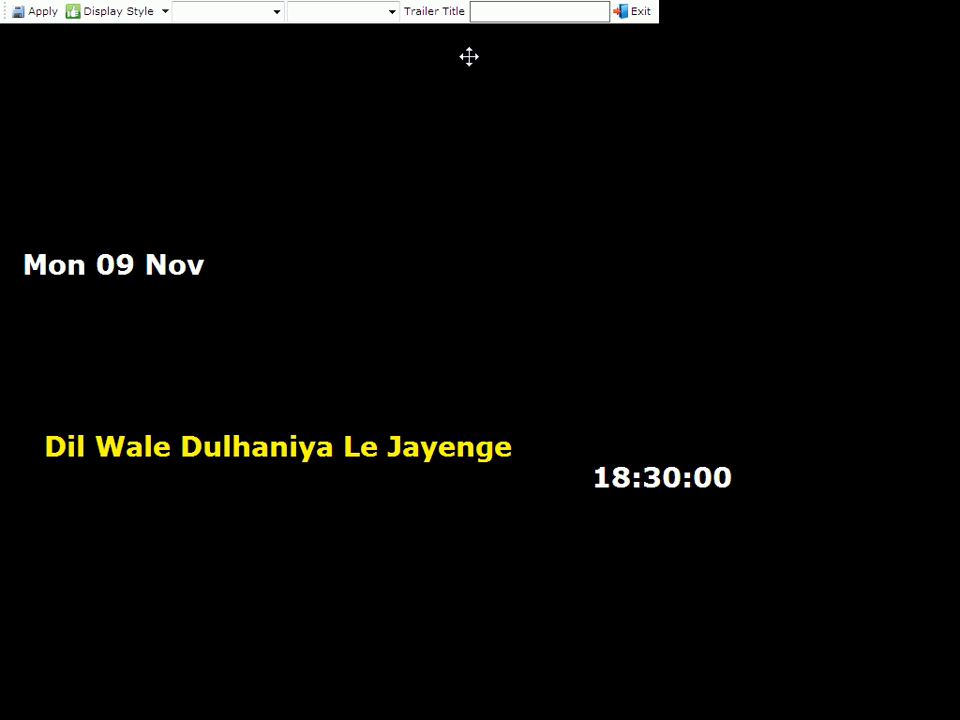
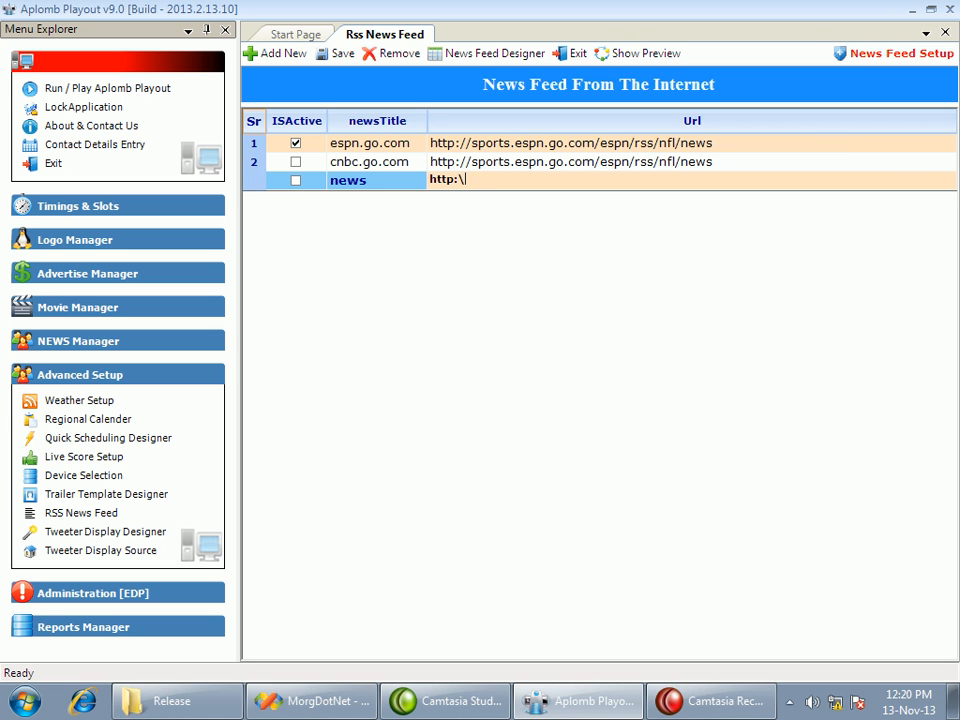
# Finish the news feed's URL as http:\\ and make that feed the active one instead of espn.go.com
pyautogui.press('Return')
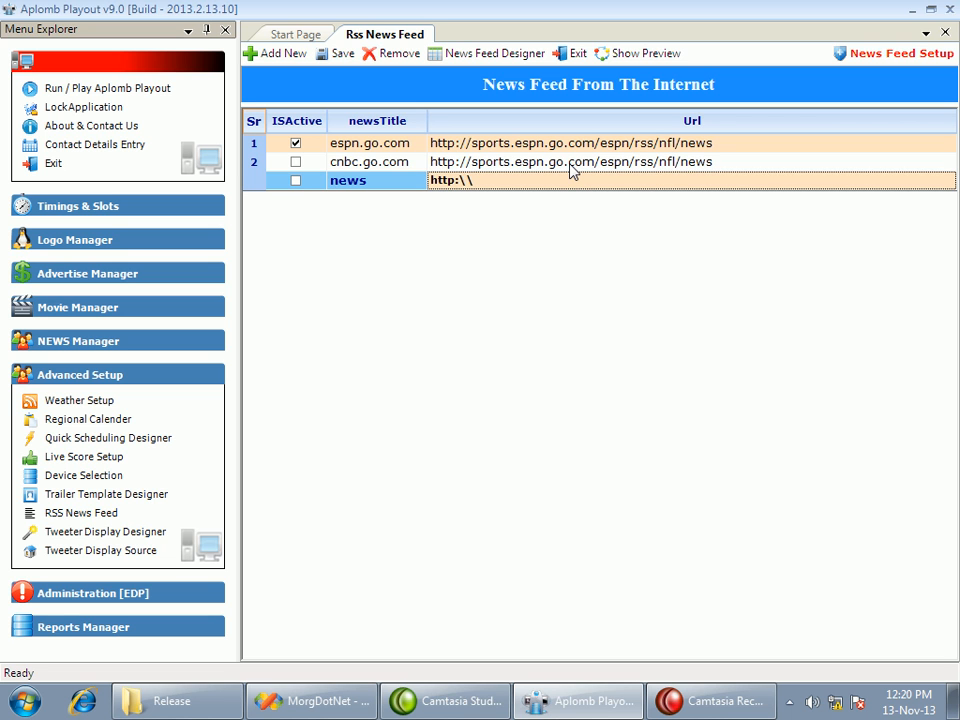
pyautogui.click(396, 163)
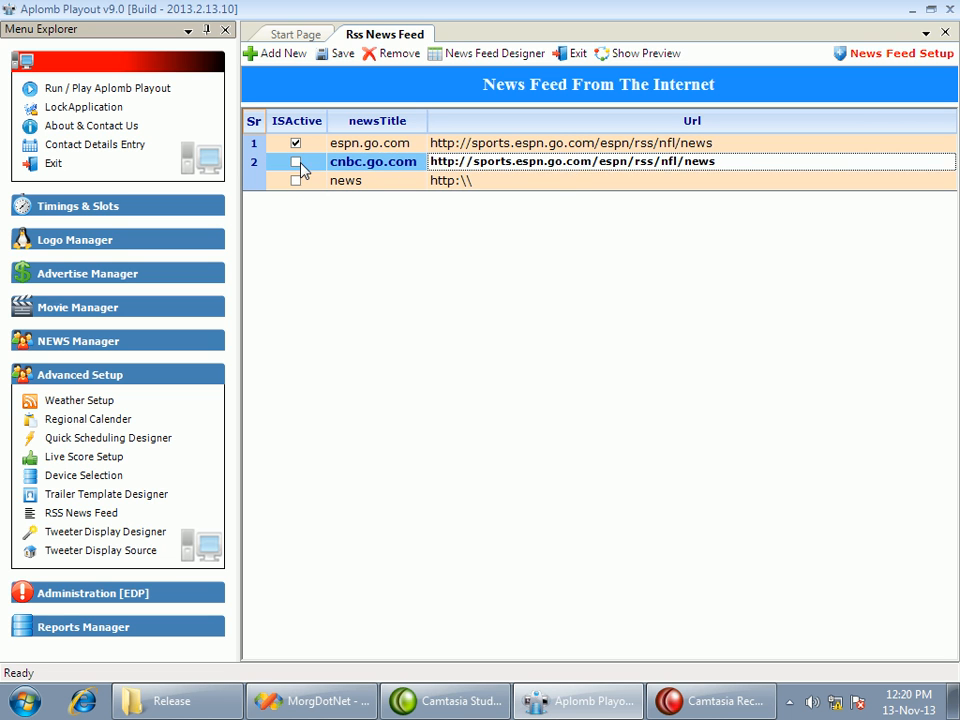
pyautogui.click(296, 162)
pyautogui.click(296, 182)
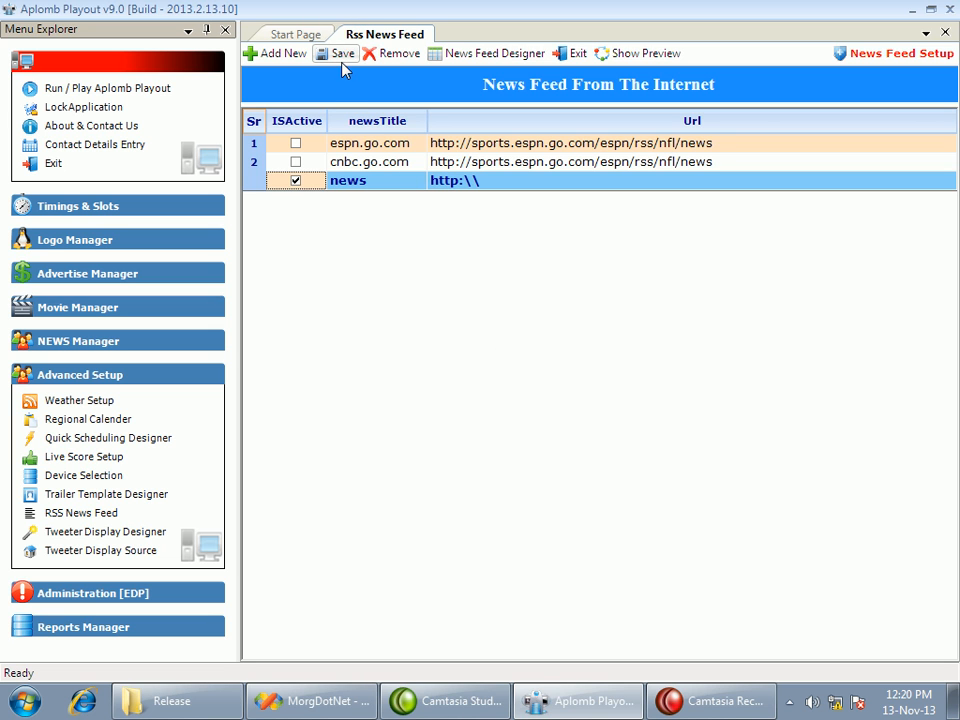
pyautogui.click(446, 144)
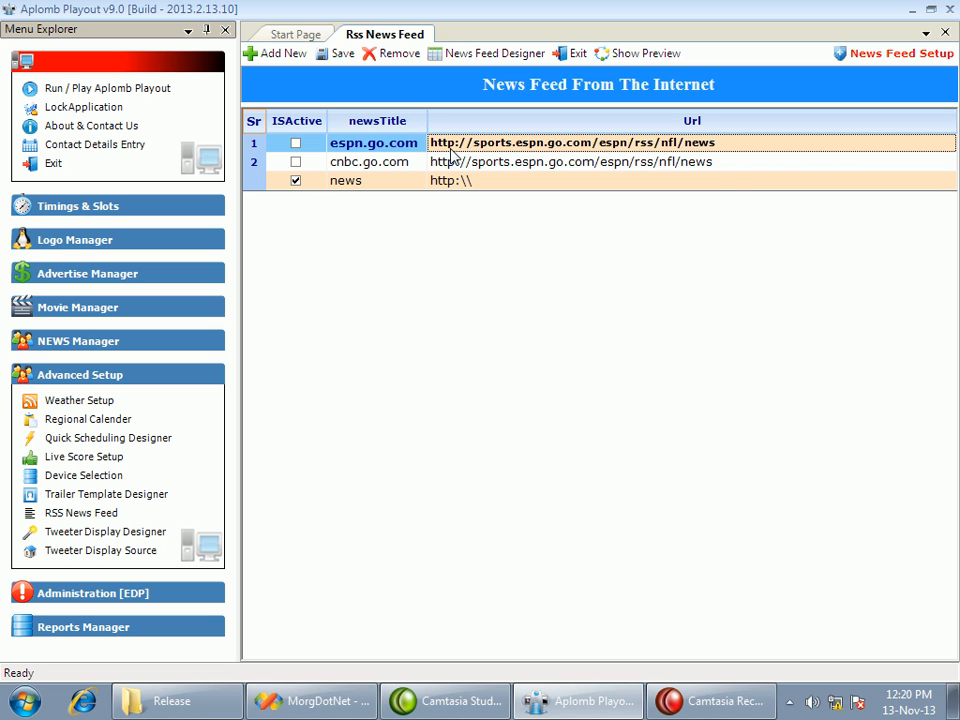
pyautogui.click(455, 161)
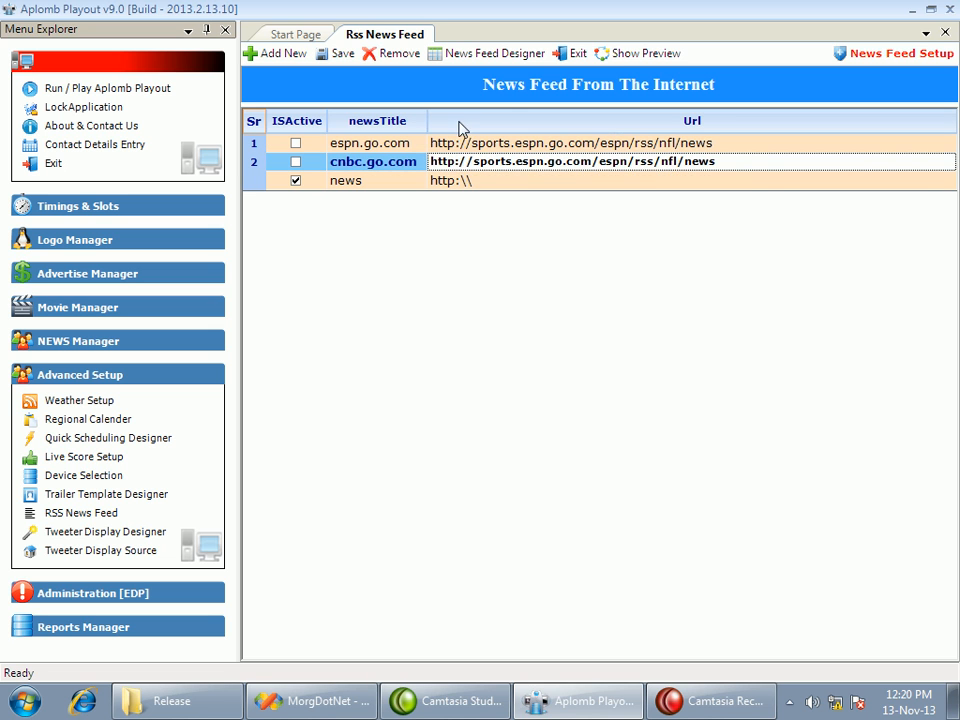
# Open the news feed designer for the cnbc.go.com feed, examine its layout, close it and exit the news feed setup
pyautogui.click(503, 57)
pyautogui.click(75, 579)
pyautogui.click(319, 569)
pyautogui.click(36, 19)
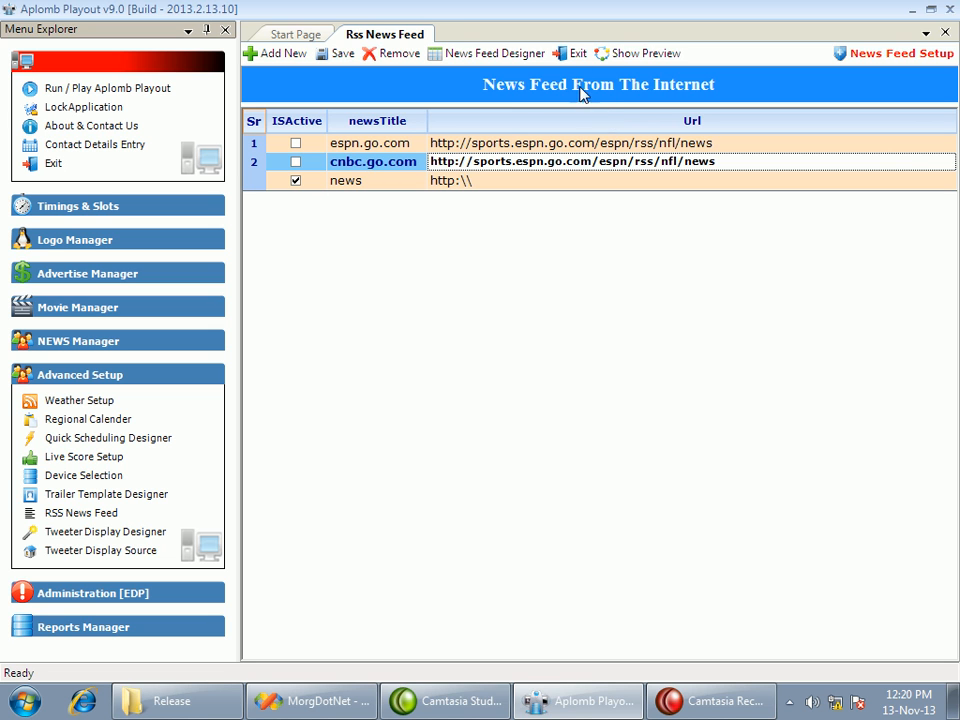
pyautogui.click(577, 54)
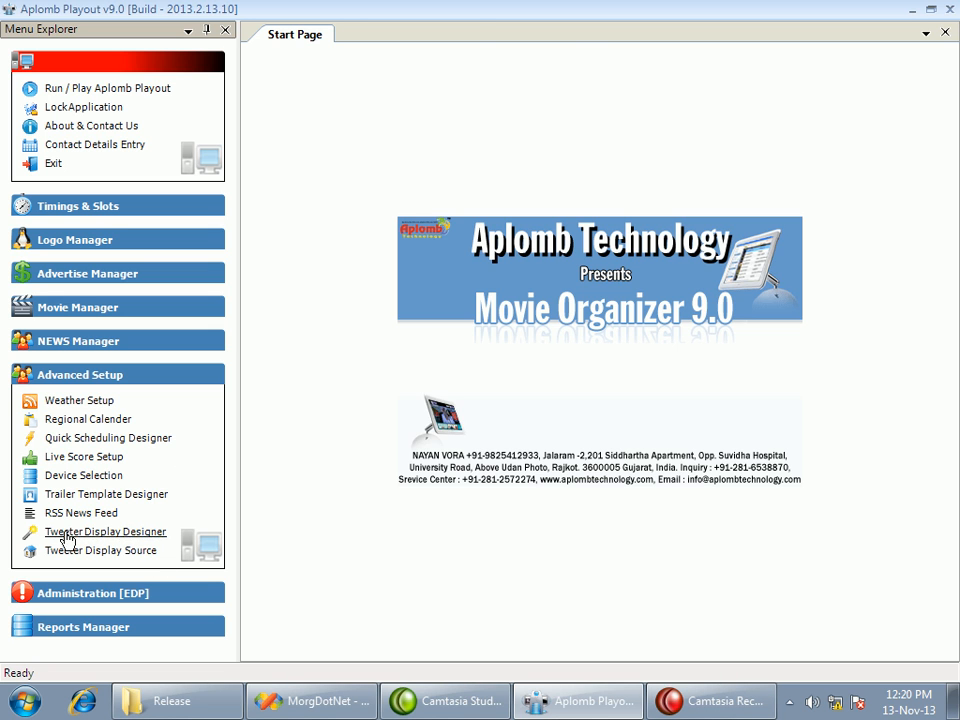
# Open the default design in the tweet display designer, reposition an element of its layout, and return to the listing
pyautogui.click(120, 533)
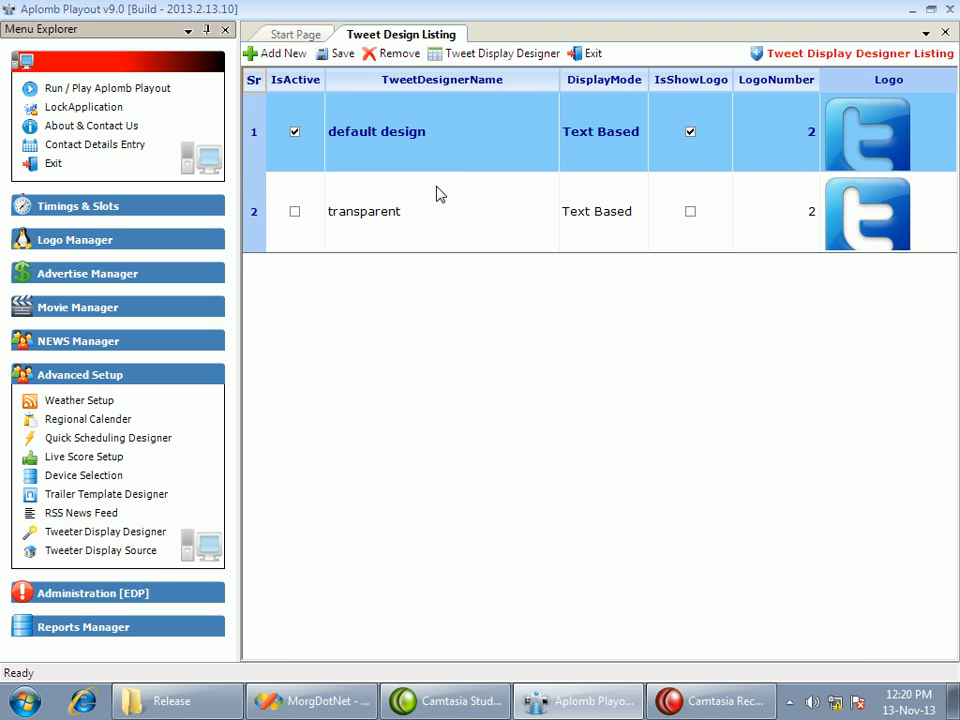
pyautogui.click(366, 163)
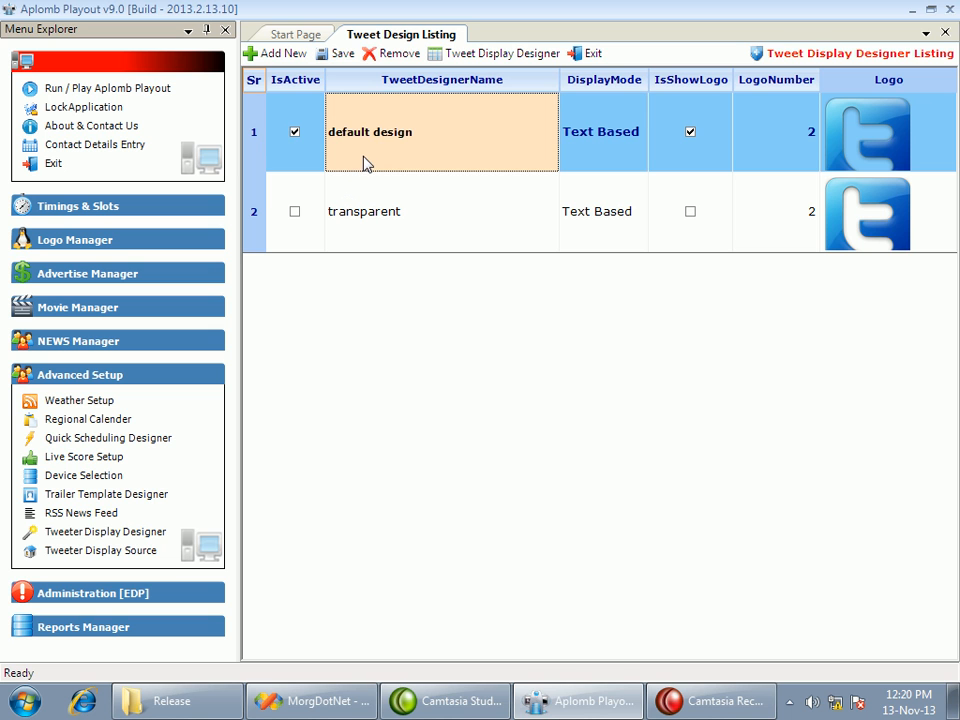
pyautogui.click(458, 54)
pyautogui.moveTo(692, 399); pyautogui.dragTo(528, 378)
pyautogui.click(27, 20)
# Try logo number 1 for the default tweet design and set it back to 2
pyautogui.click(870, 148)
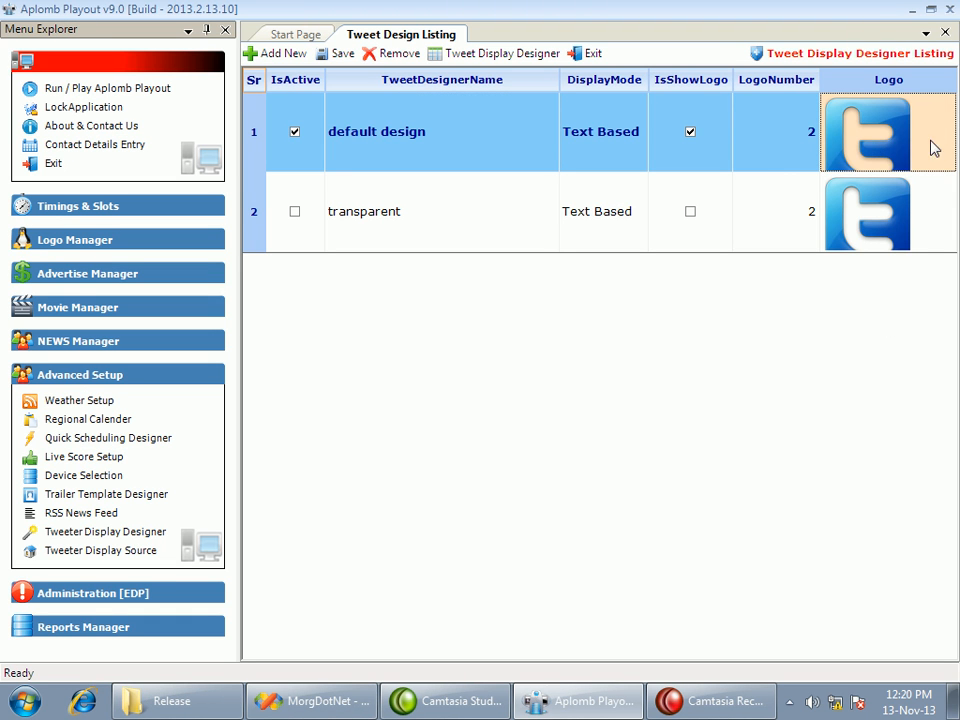
pyautogui.click(799, 146)
pyautogui.click(814, 148)
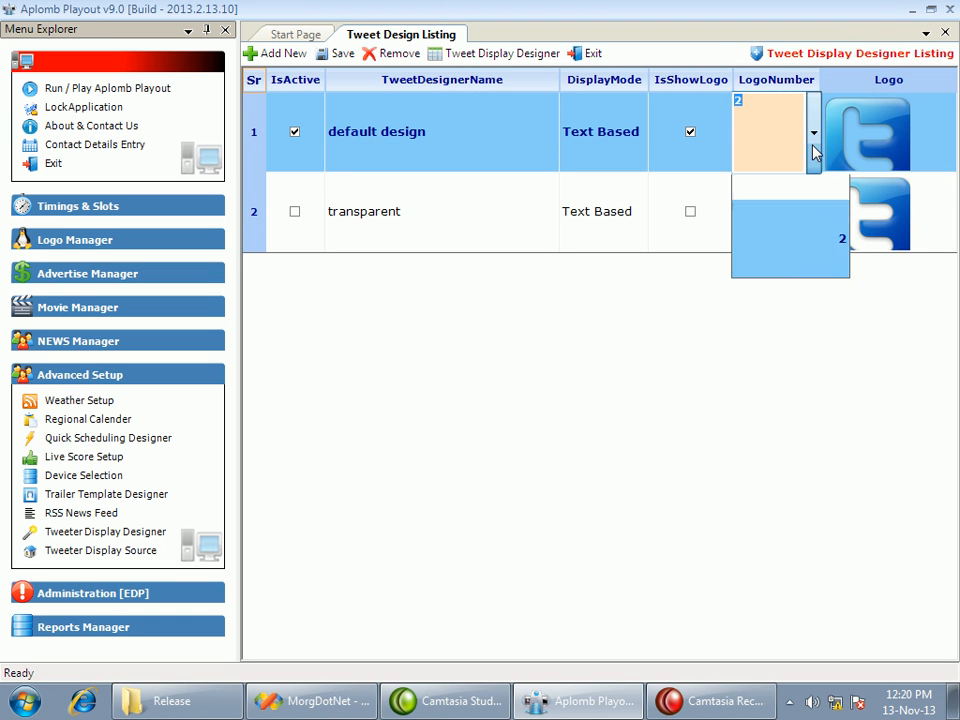
pyautogui.click(814, 212)
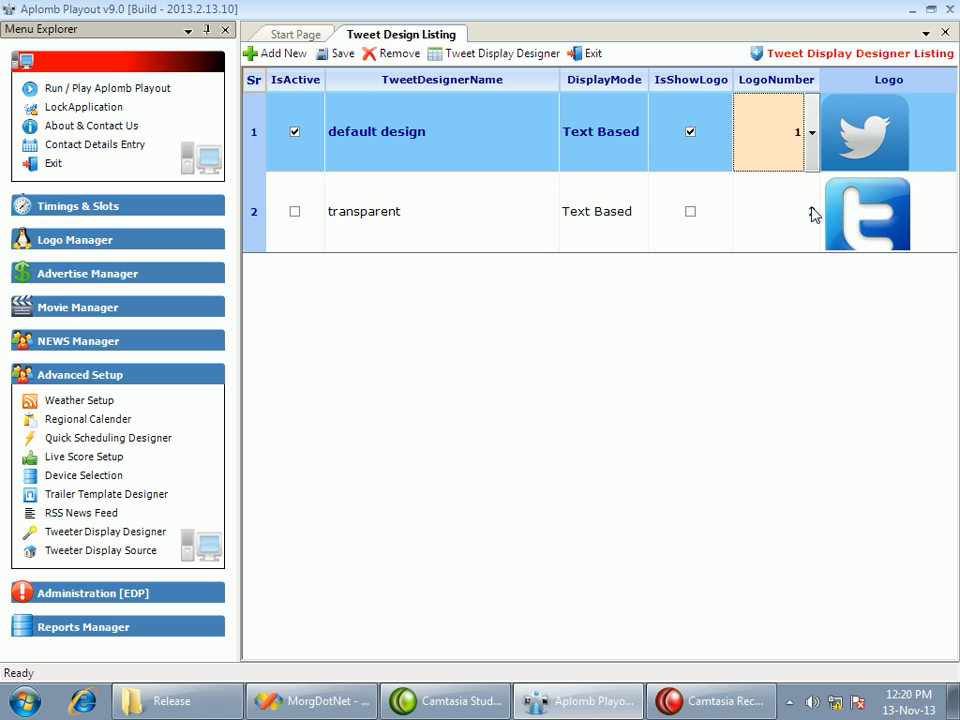
pyautogui.click(811, 133)
pyautogui.click(808, 263)
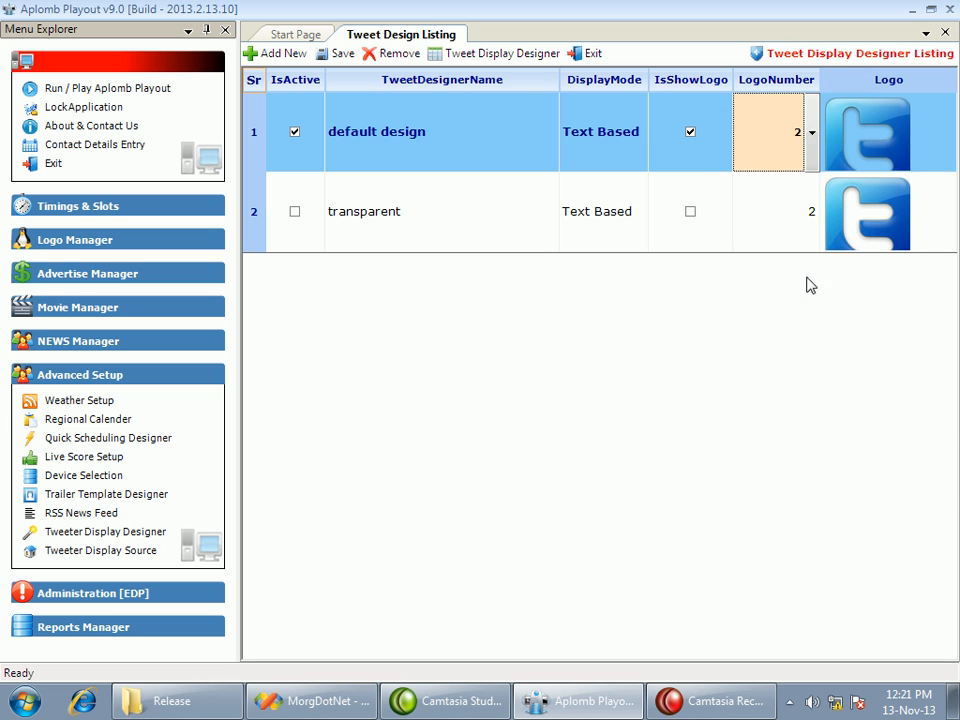
# Examine the transparent tweet design's logo number and display mode options, and exit the tweet design listing
pyautogui.click(799, 220)
pyautogui.click(610, 238)
pyautogui.click(639, 240)
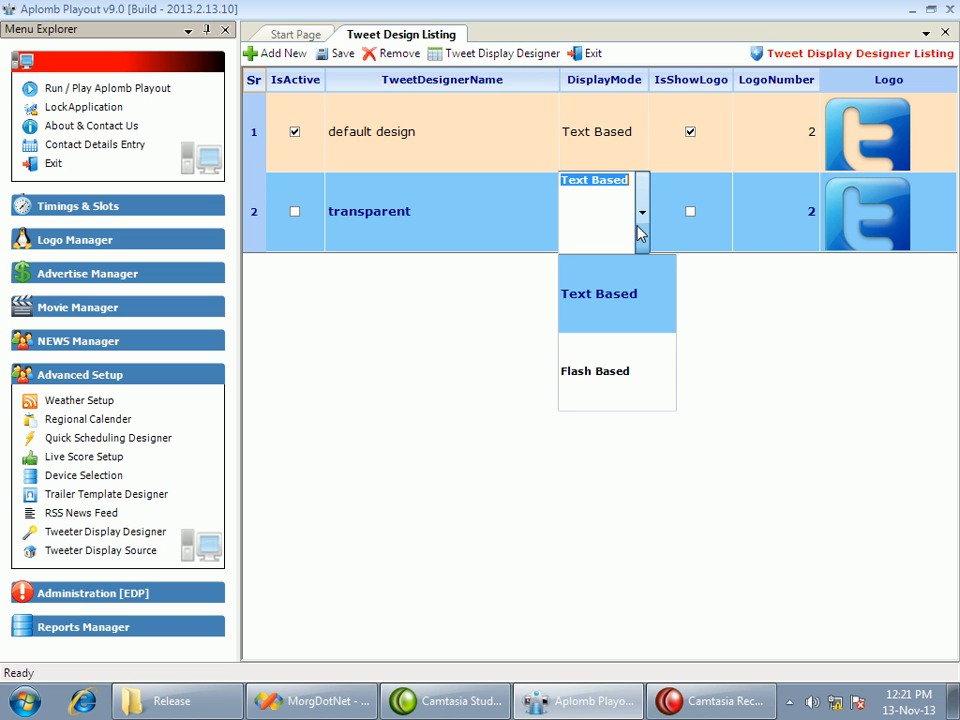
pyautogui.click(640, 232)
pyautogui.click(484, 227)
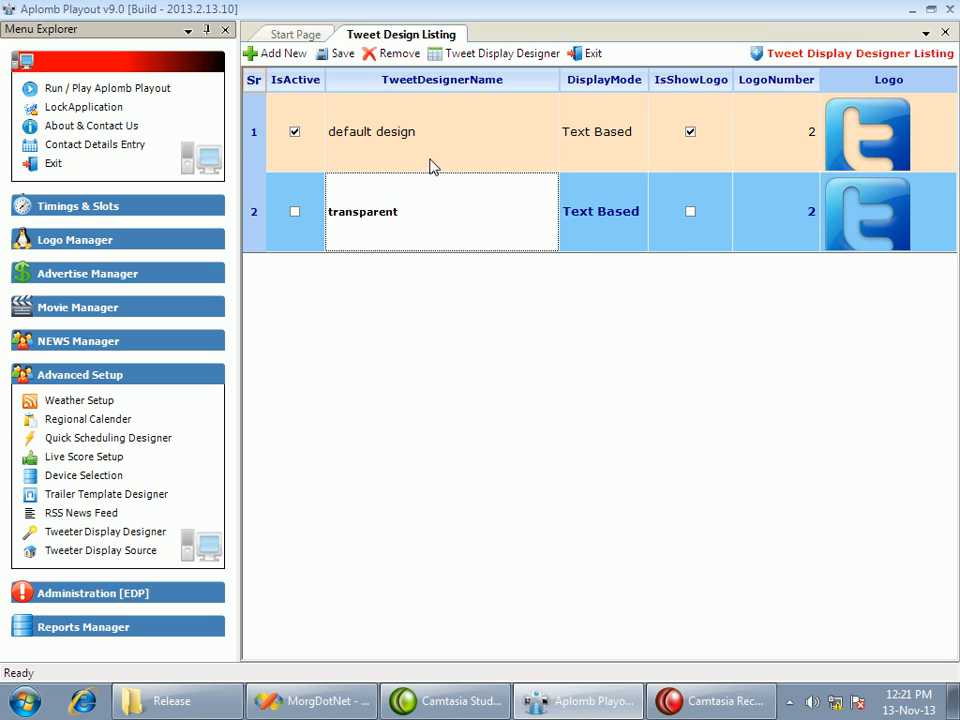
pyautogui.click(422, 150)
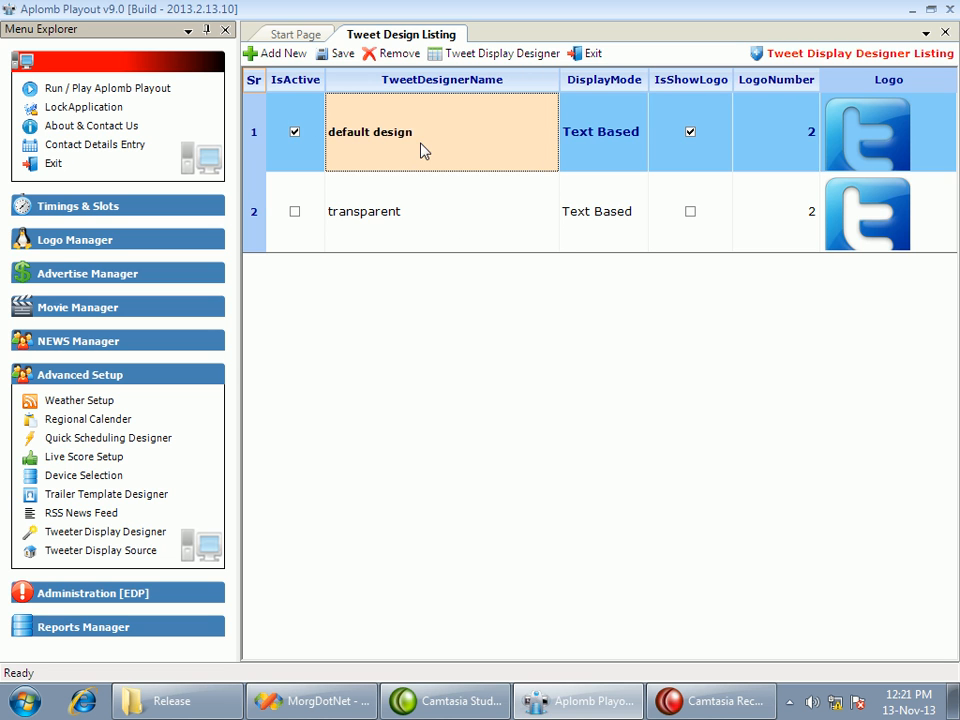
pyautogui.click(422, 232)
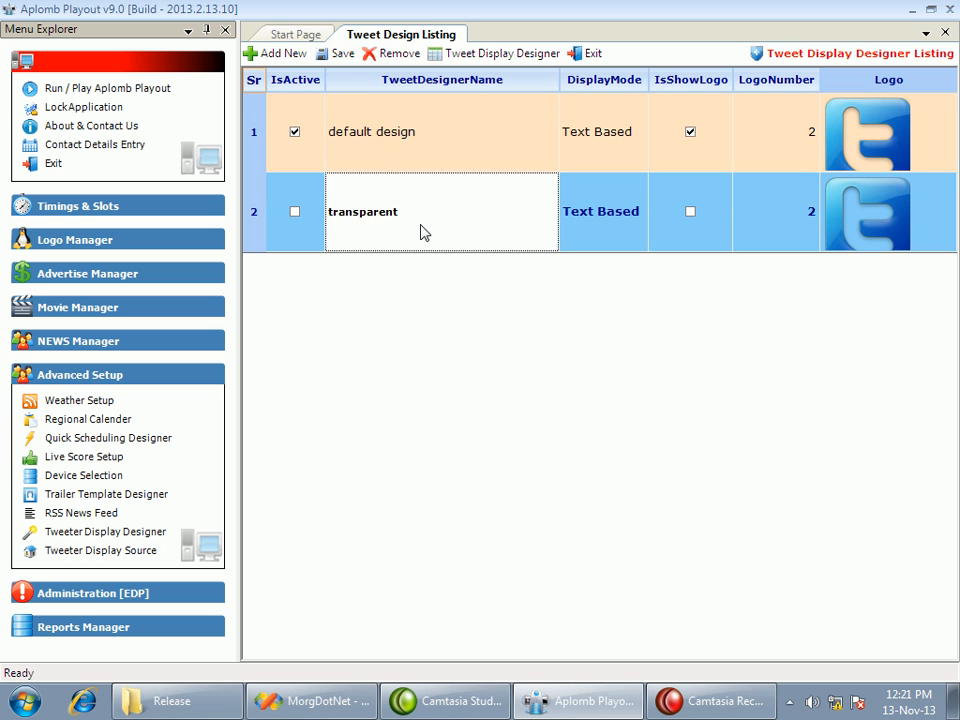
pyautogui.click(588, 53)
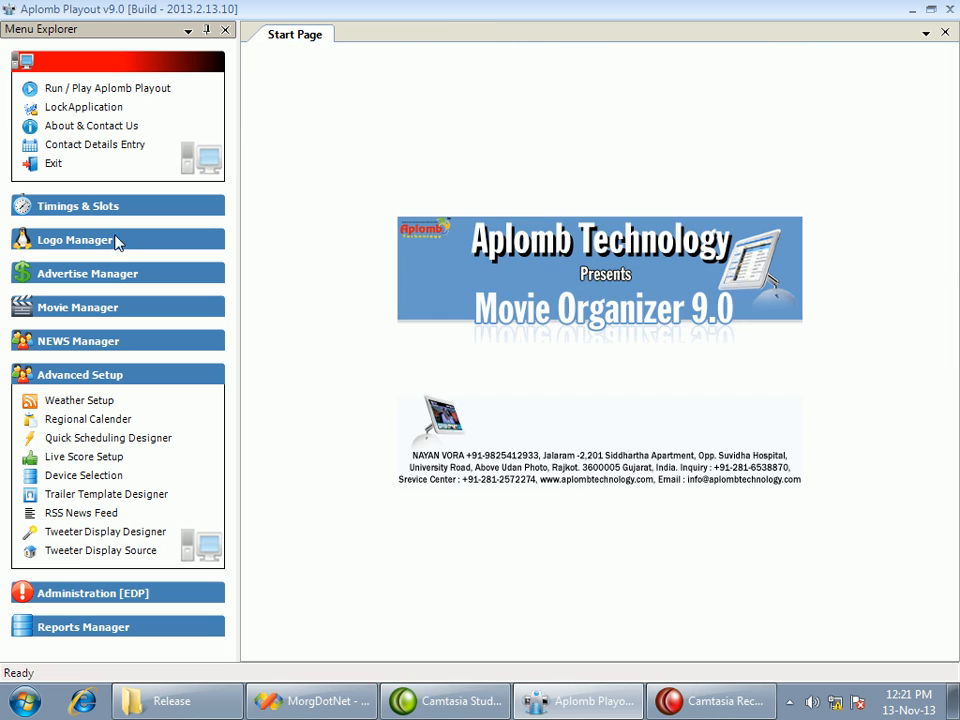
pyautogui.click(99, 555)
pyautogui.click(401, 108)
pyautogui.moveTo(393, 121); pyautogui.dragTo(124, 118)
pyautogui.write('@iams')
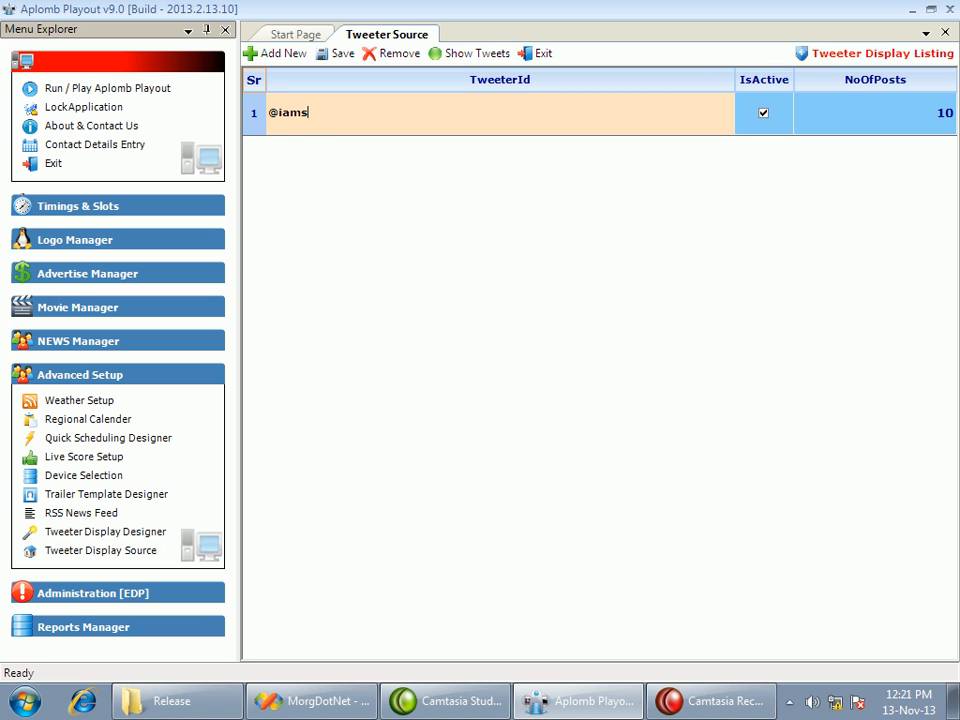
pyautogui.press('Tab')
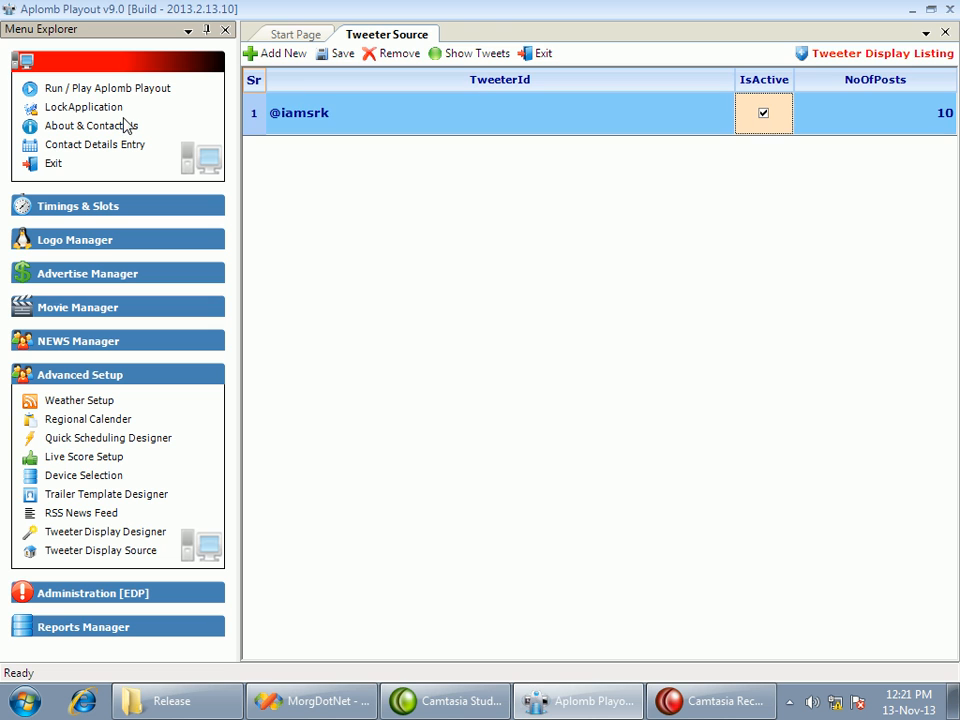
pyautogui.click(290, 54)
pyautogui.click(319, 160)
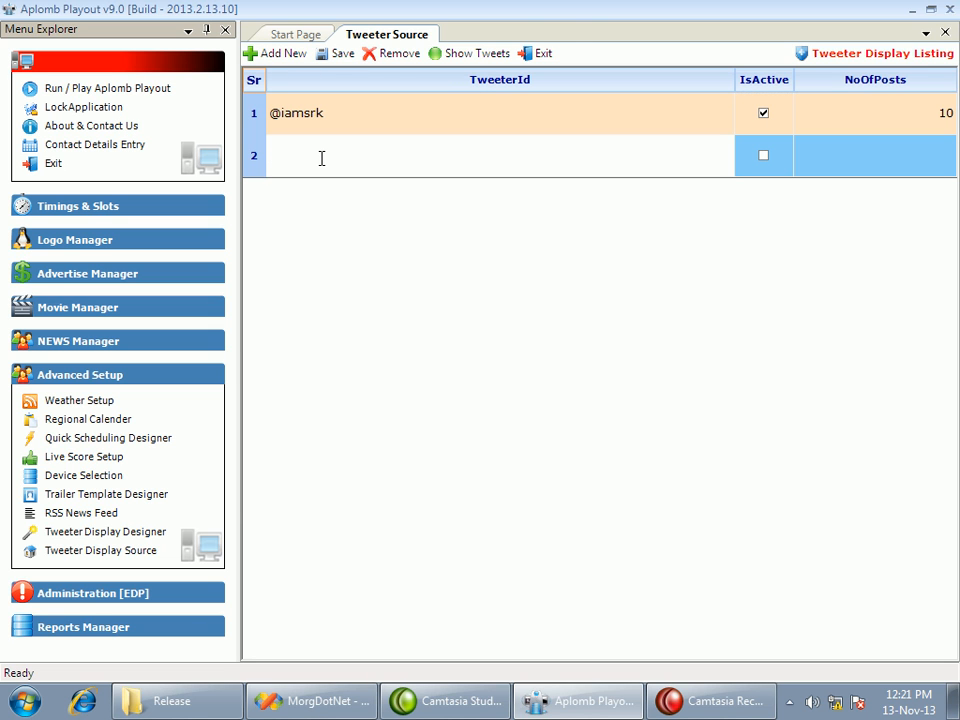
pyautogui.write('@narendramodi')
pyautogui.press('Tab')
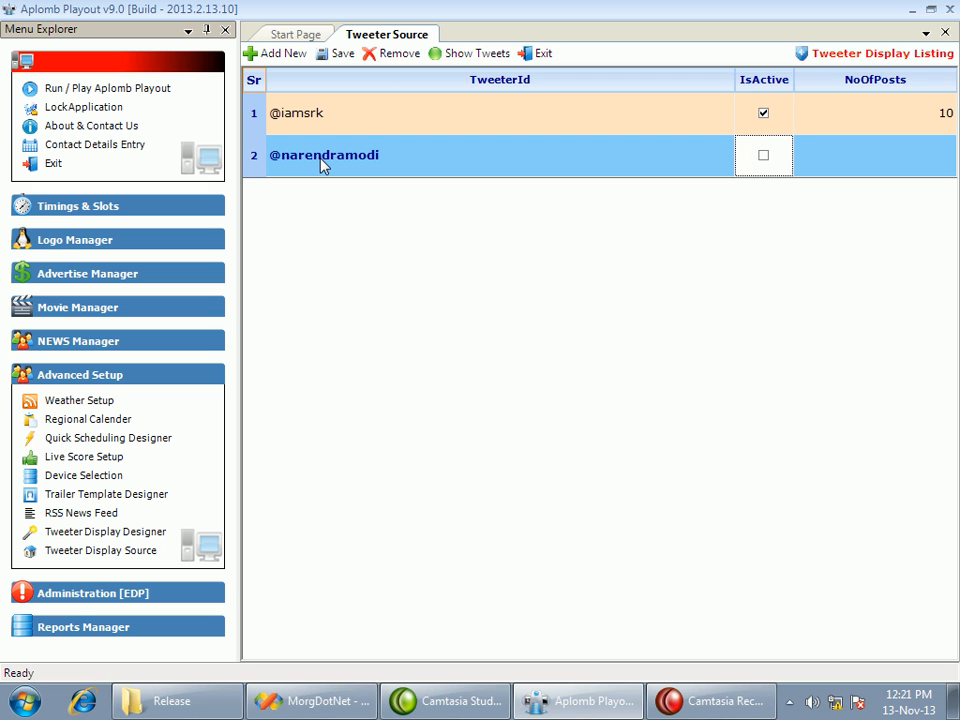
pyautogui.click(766, 160)
pyautogui.click(942, 168)
pyautogui.click(943, 166)
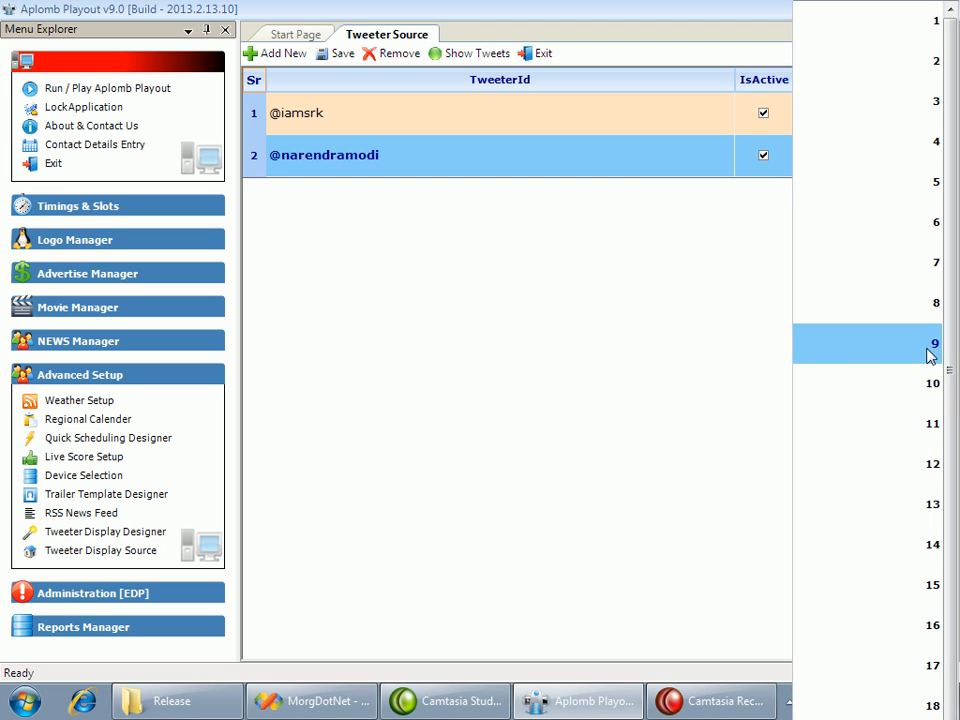
pyautogui.click(925, 393)
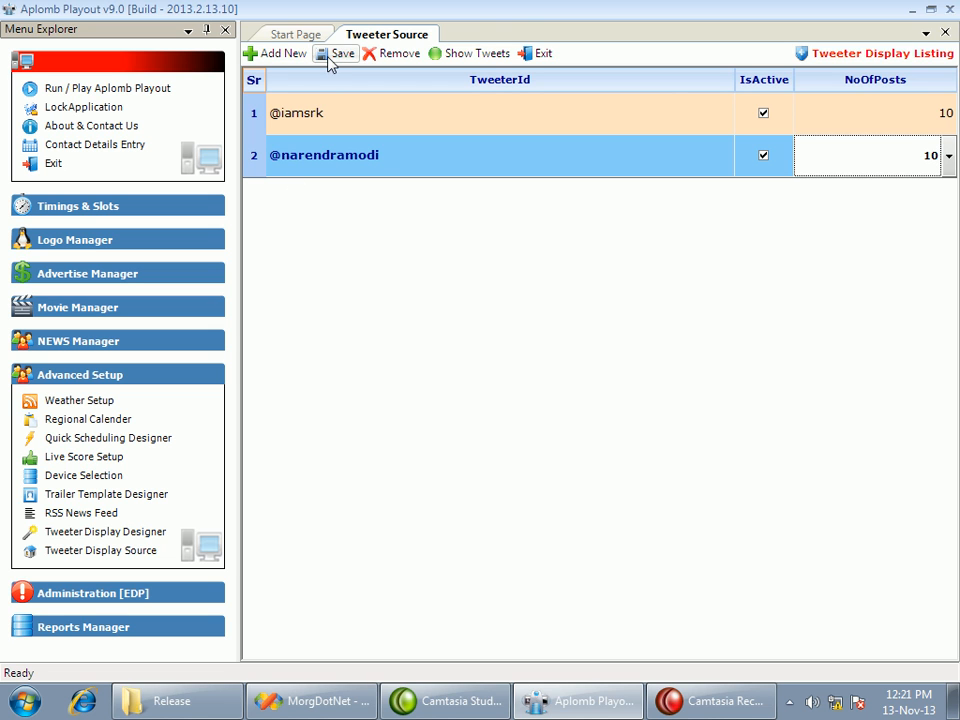
# Try to show the tweets from the listed sources, and exit the tweet source setup
pyautogui.click(488, 57)
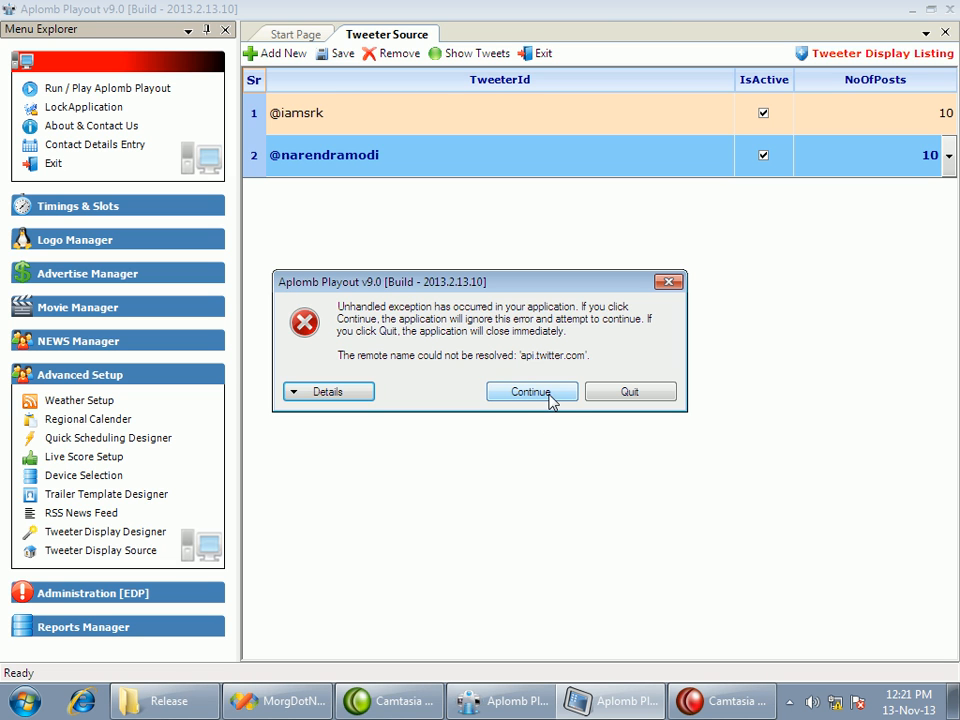
pyautogui.click(548, 397)
pyautogui.click(542, 56)
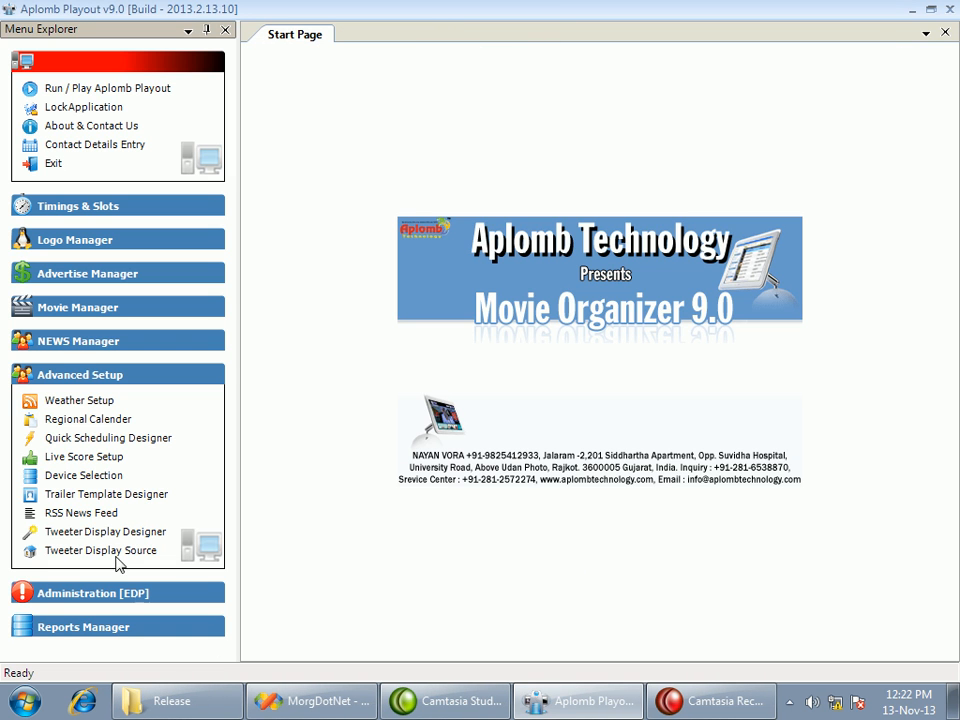
# Open the general setup from the administration section and check the available banner display types
pyautogui.click(62, 377)
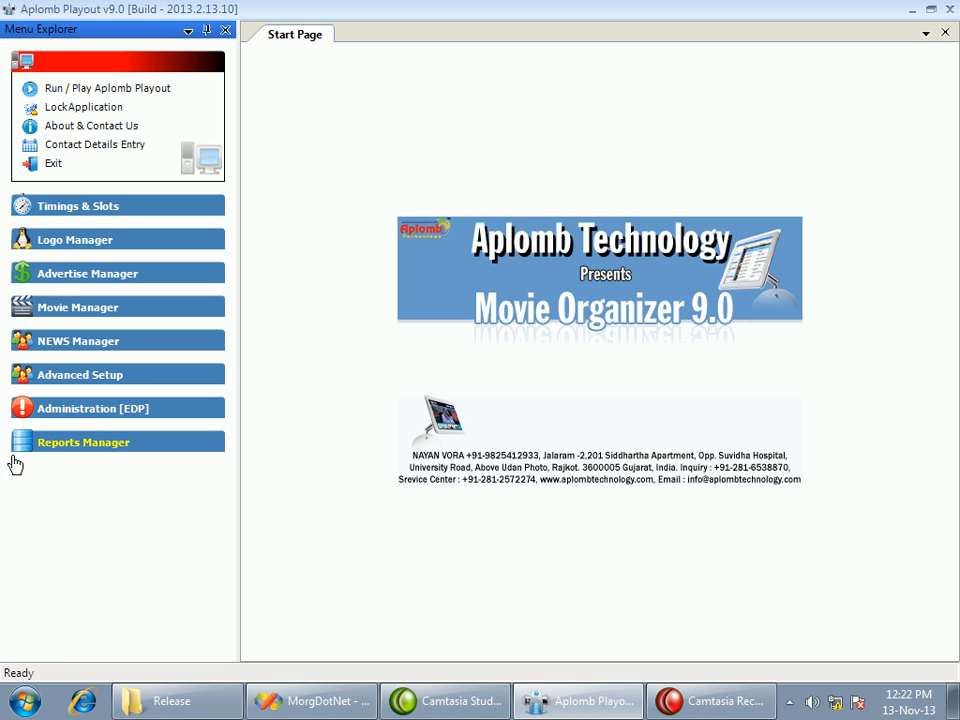
pyautogui.click(90, 418)
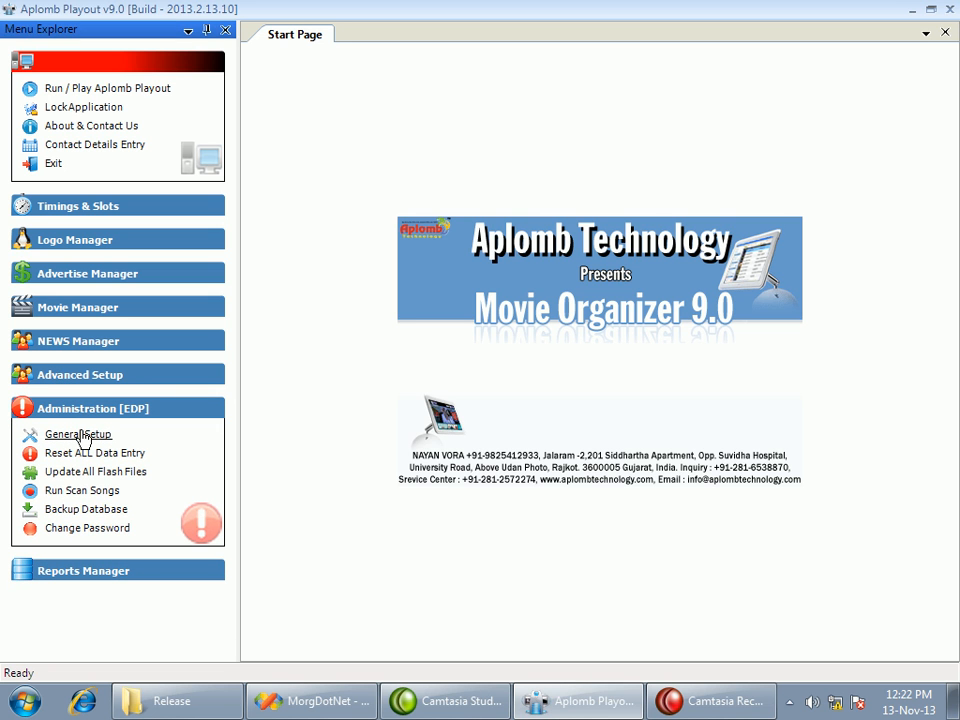
pyautogui.click(64, 436)
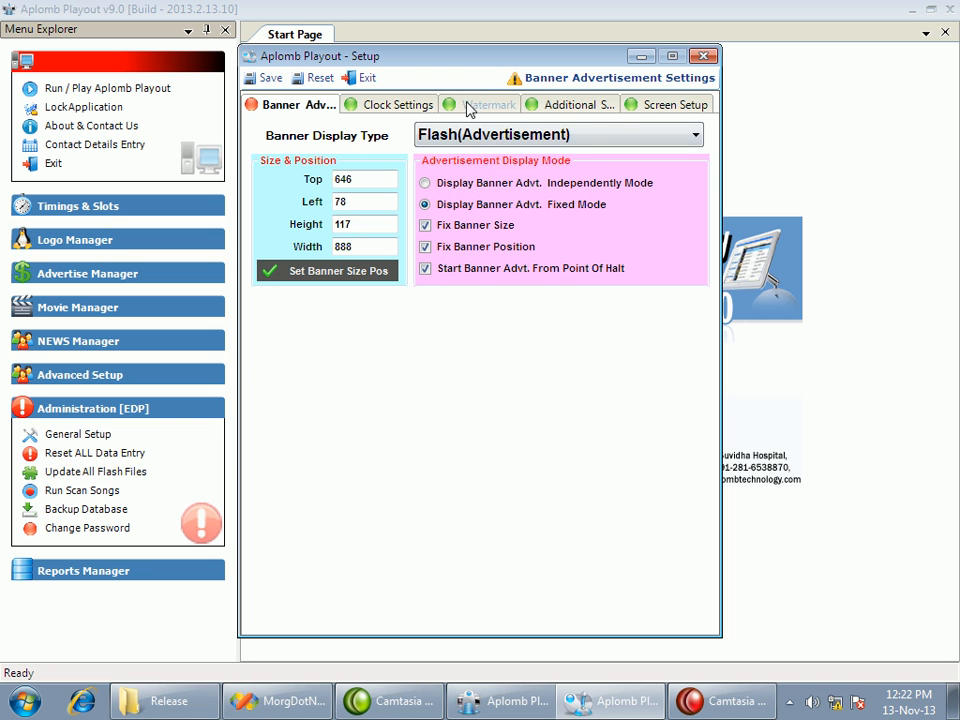
pyautogui.click(482, 136)
pyautogui.click(482, 136)
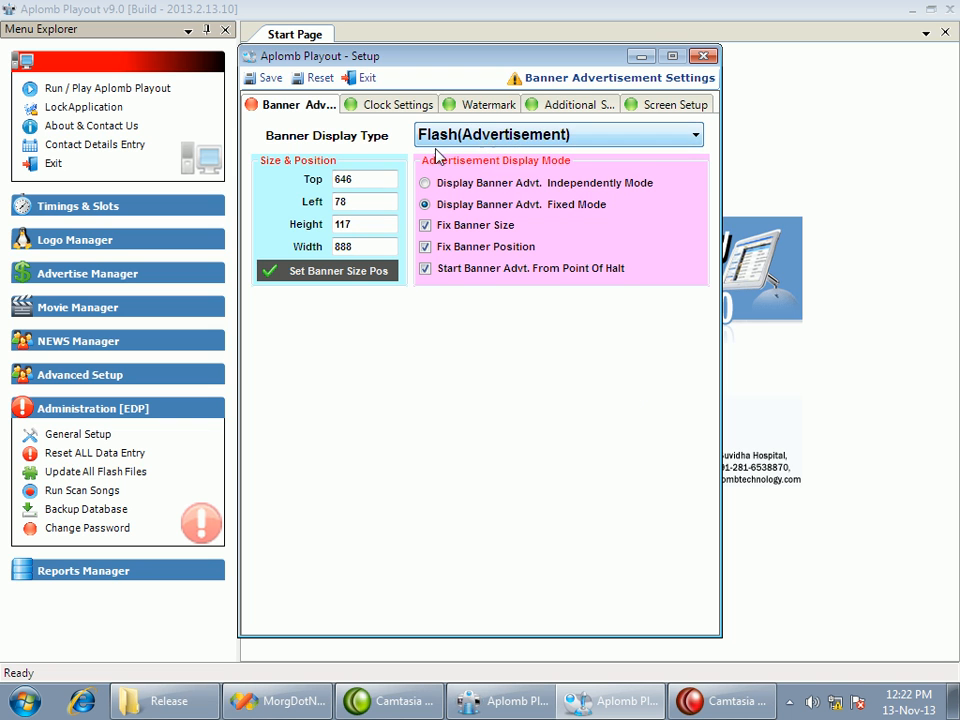
# Move the advertisement banner higher and slightly left on the output, to about top 590 and left 62, and apply its position
pyautogui.click(345, 279)
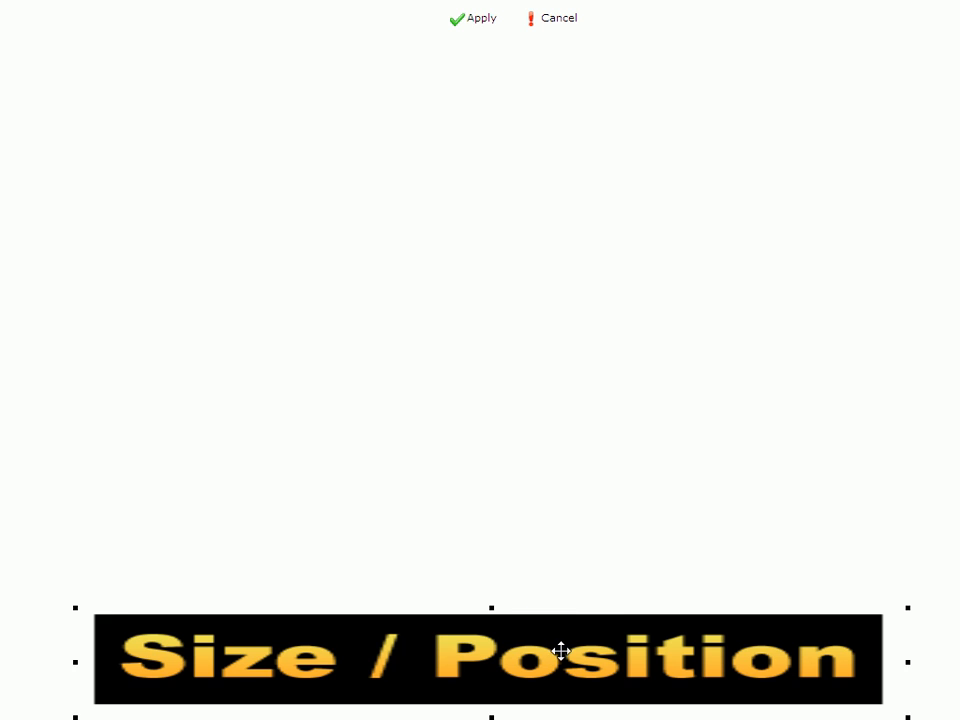
pyautogui.moveTo(561, 647); pyautogui.dragTo(557, 602)
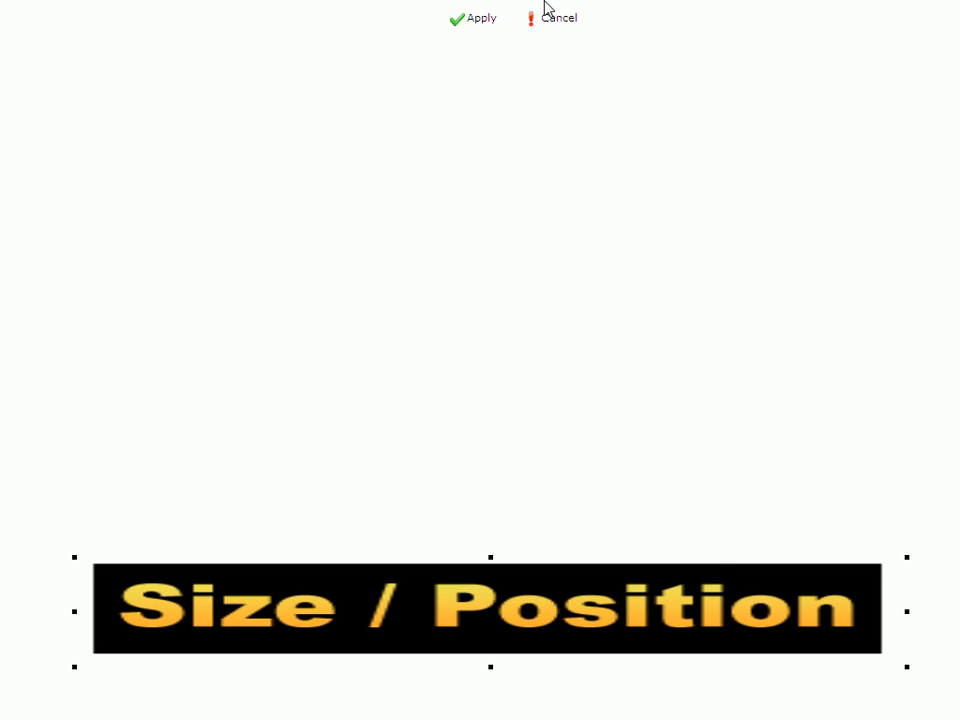
pyautogui.click(455, 19)
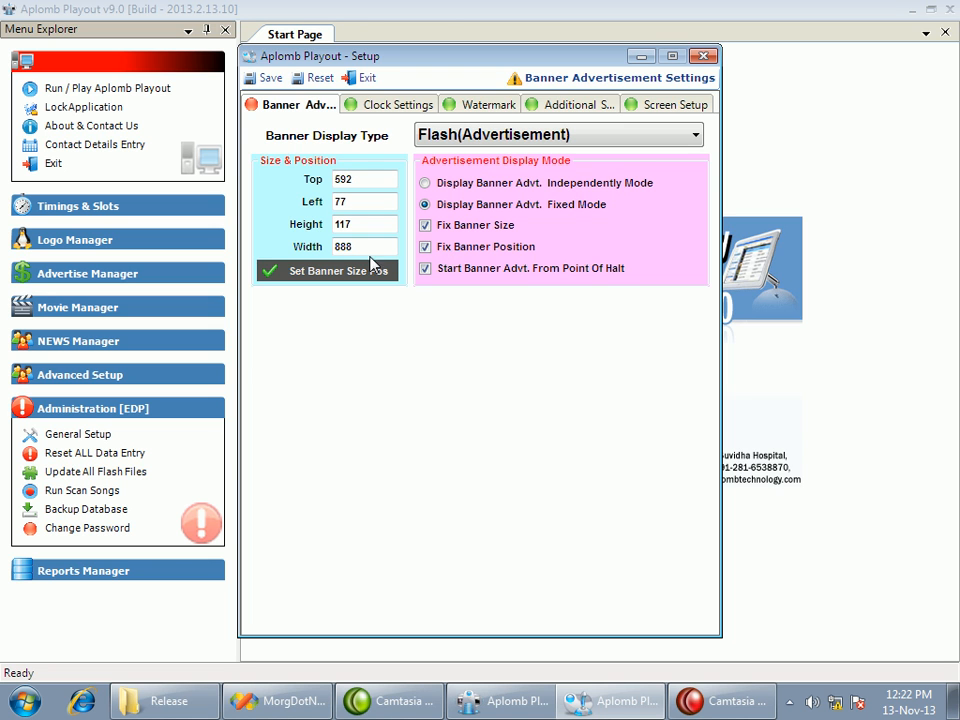
pyautogui.click(321, 271)
pyautogui.moveTo(521, 579); pyautogui.dragTo(508, 599)
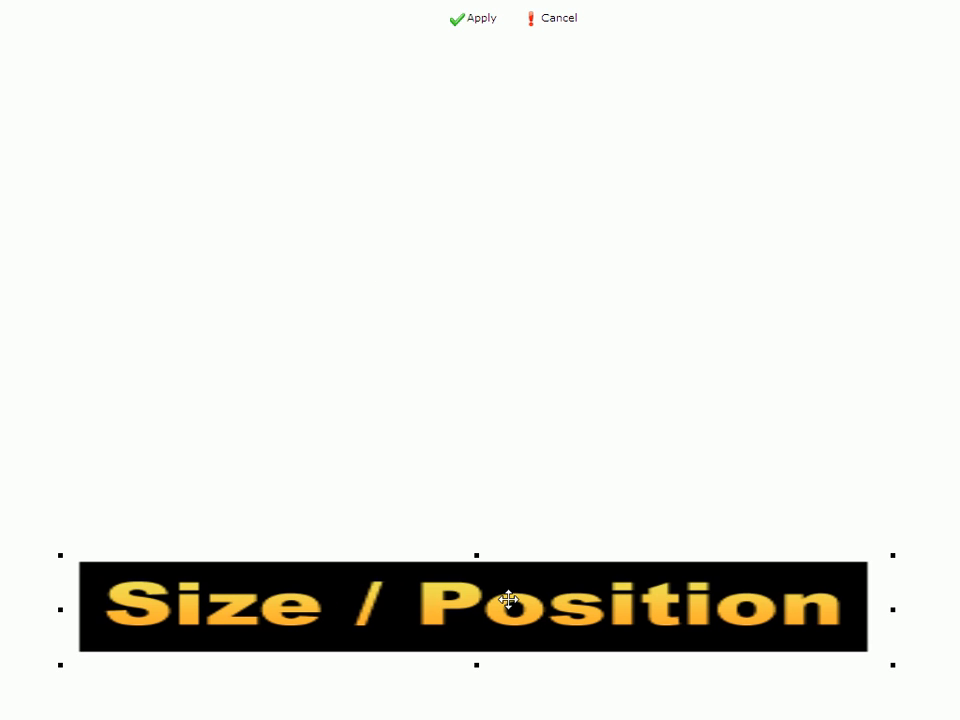
pyautogui.click(465, 22)
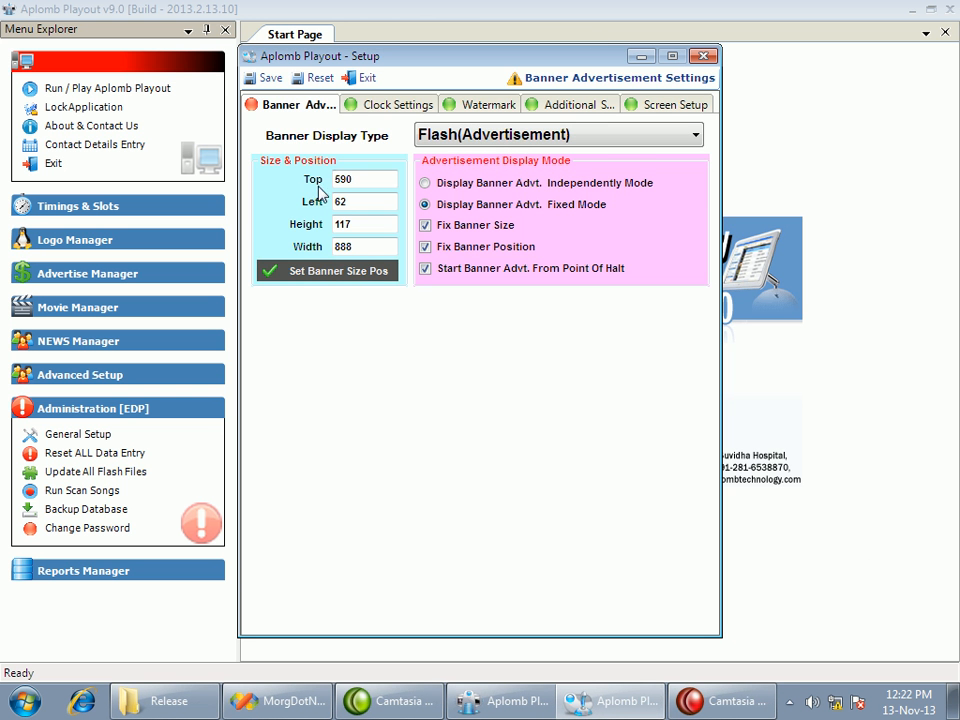
# In the clock settings, stretch the clock's screen area downward to a height of about 55 and apply it
pyautogui.click(382, 104)
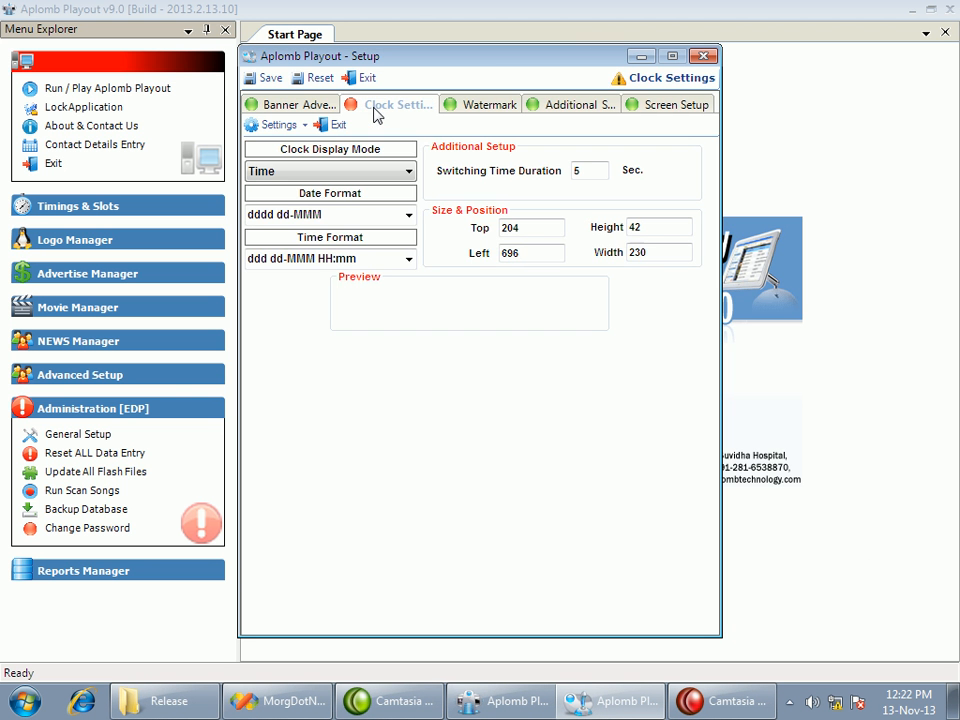
pyautogui.click(409, 215)
pyautogui.click(410, 219)
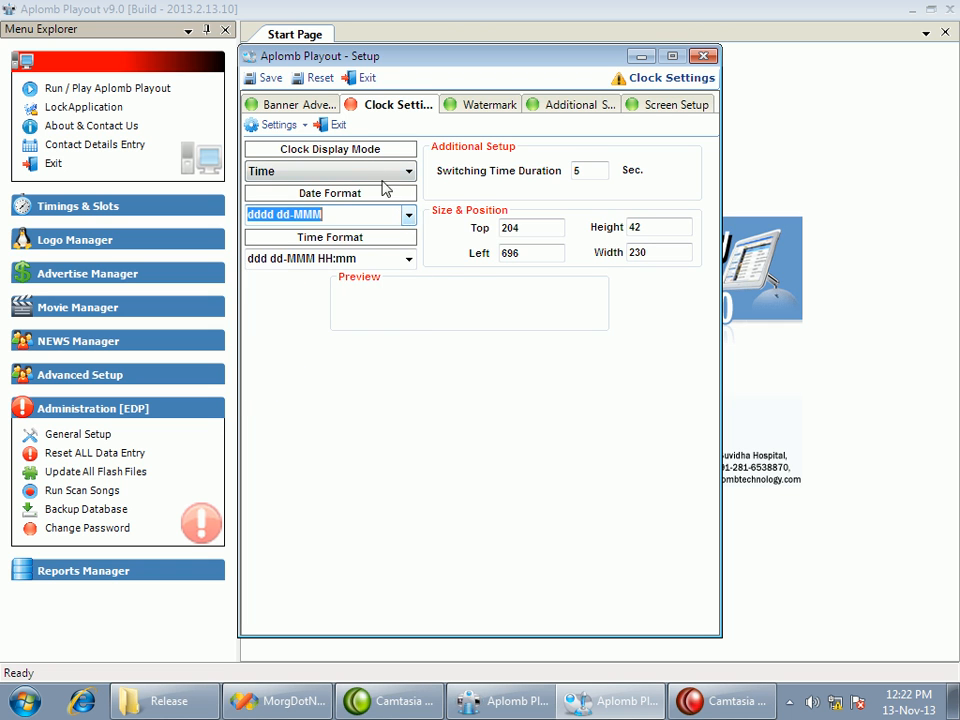
pyautogui.click(300, 125)
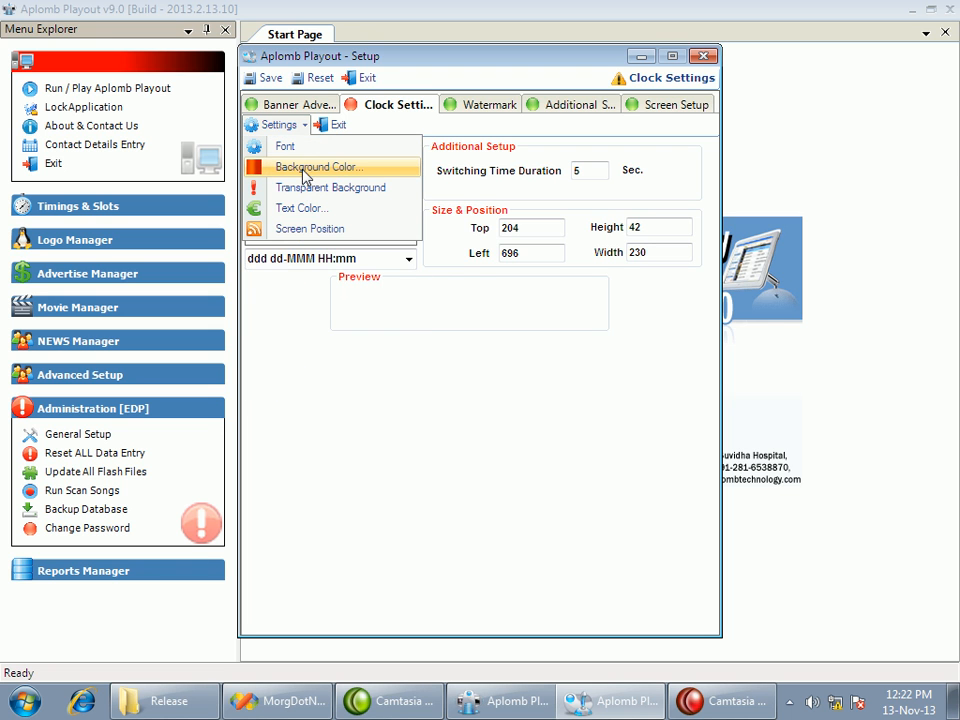
pyautogui.click(302, 228)
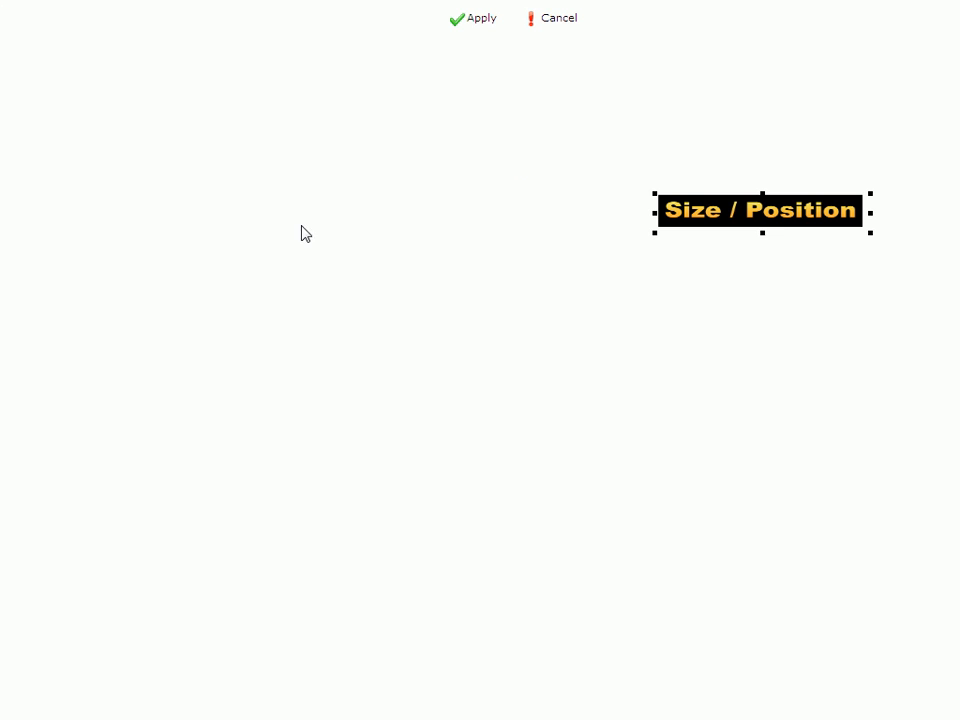
pyautogui.moveTo(766, 231); pyautogui.dragTo(761, 244)
pyautogui.click(474, 20)
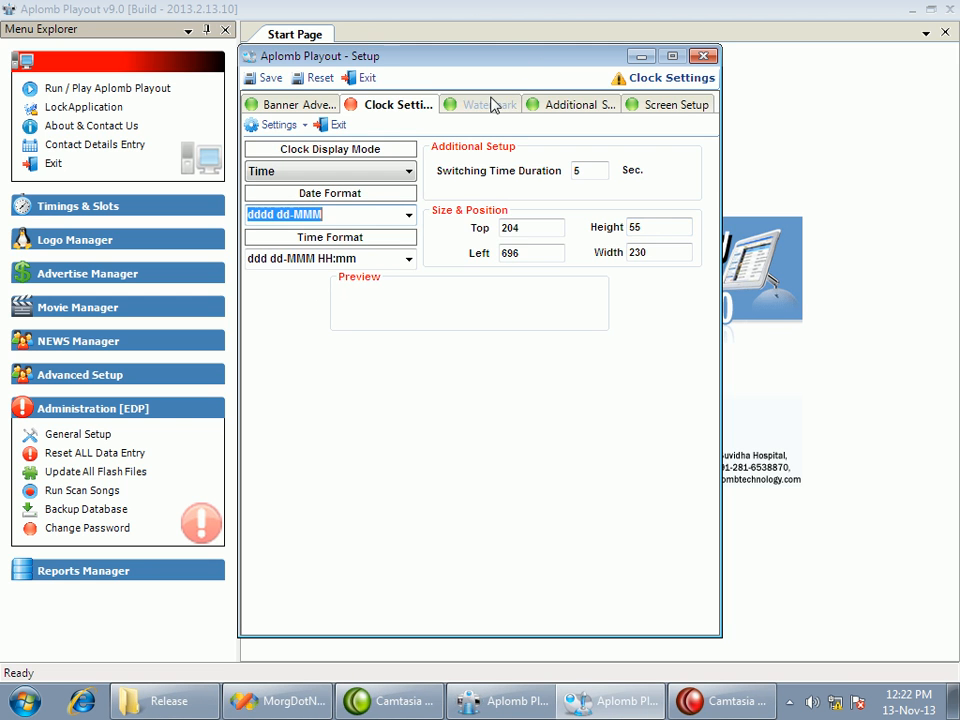
# In the watermark settings, keep the Text Display mode and lower the watermark opacity to about 29%
pyautogui.click(495, 104)
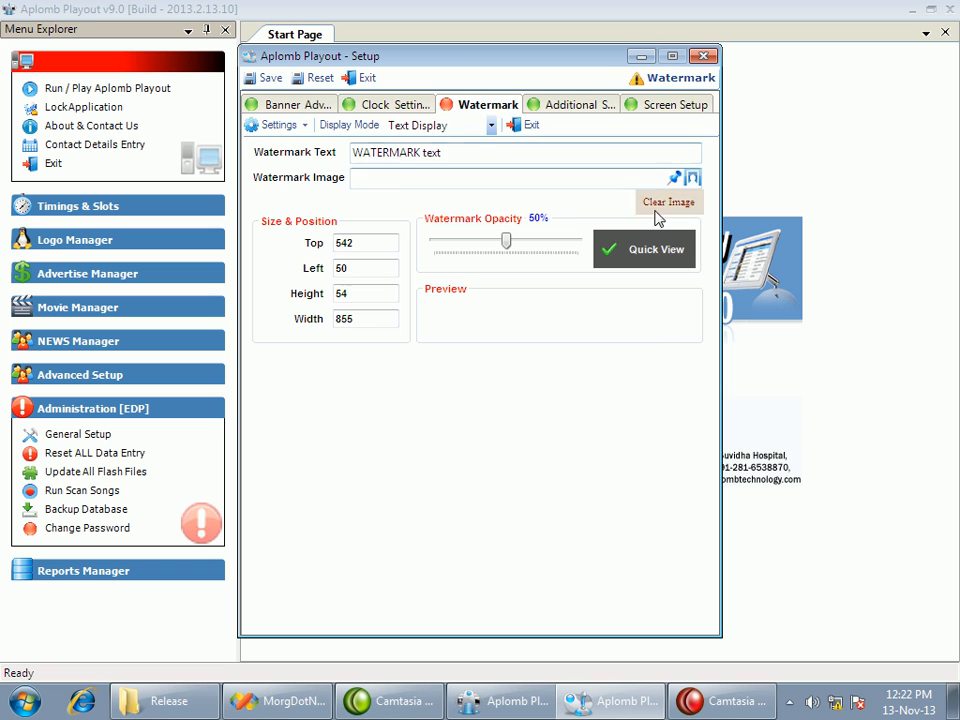
pyautogui.click(491, 125)
pyautogui.click(443, 146)
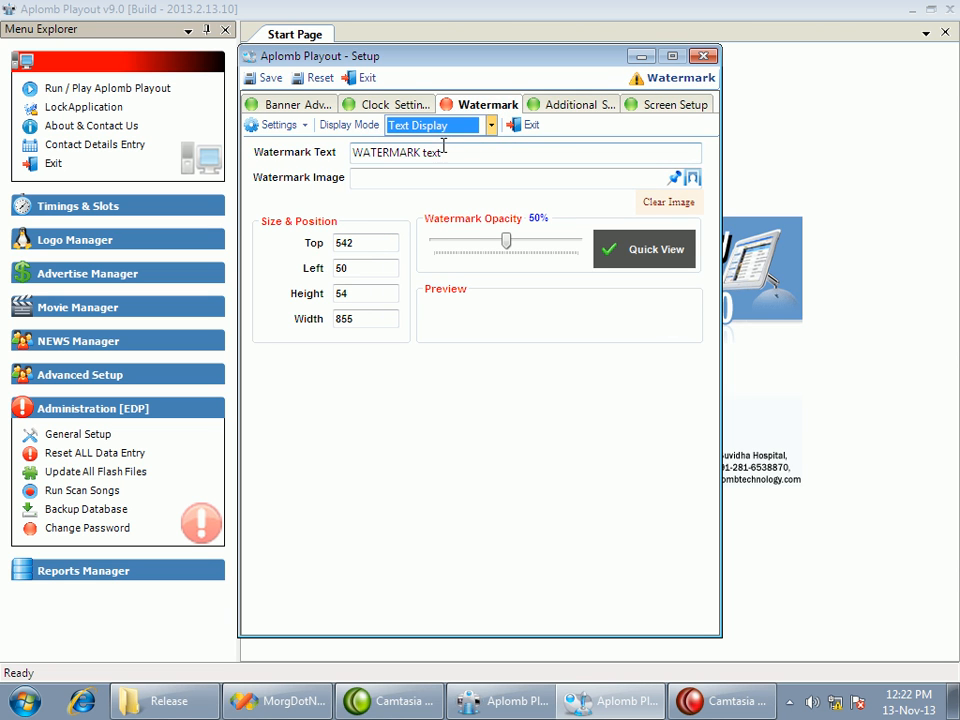
pyautogui.click(456, 153)
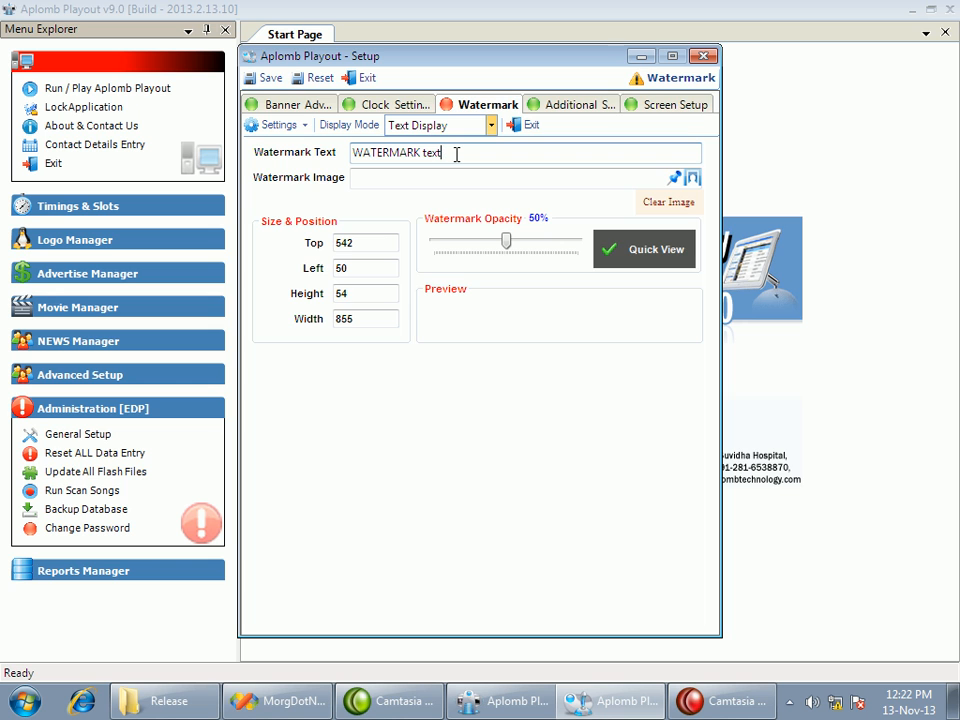
pyautogui.moveTo(512, 240); pyautogui.dragTo(478, 250)
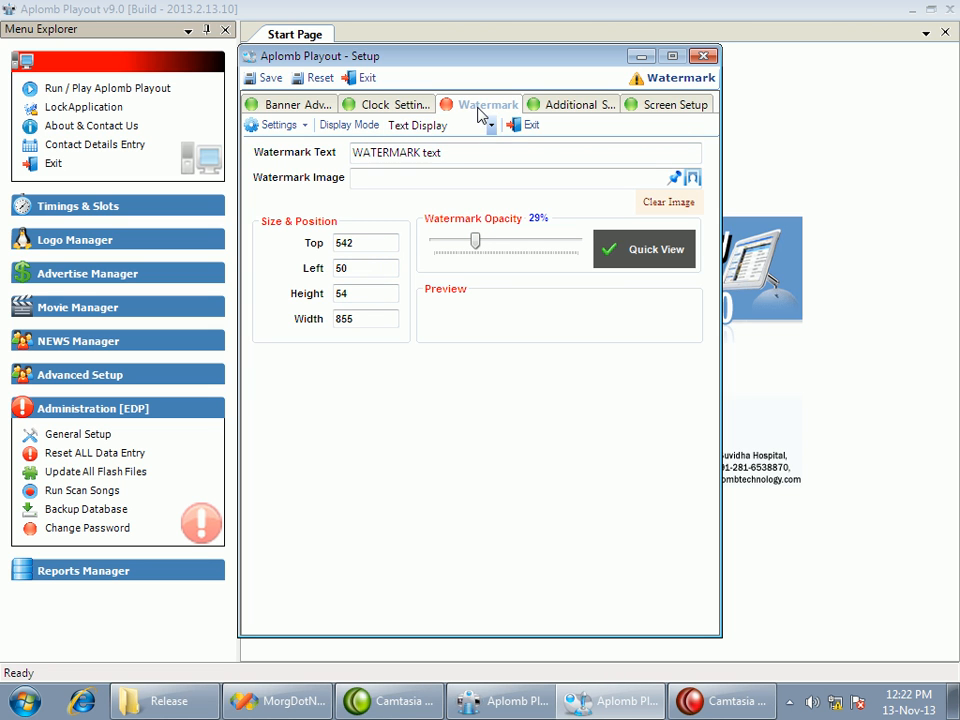
# In the additional setup, choose the CS file from the Release folder as the video skin file
pyautogui.click(570, 108)
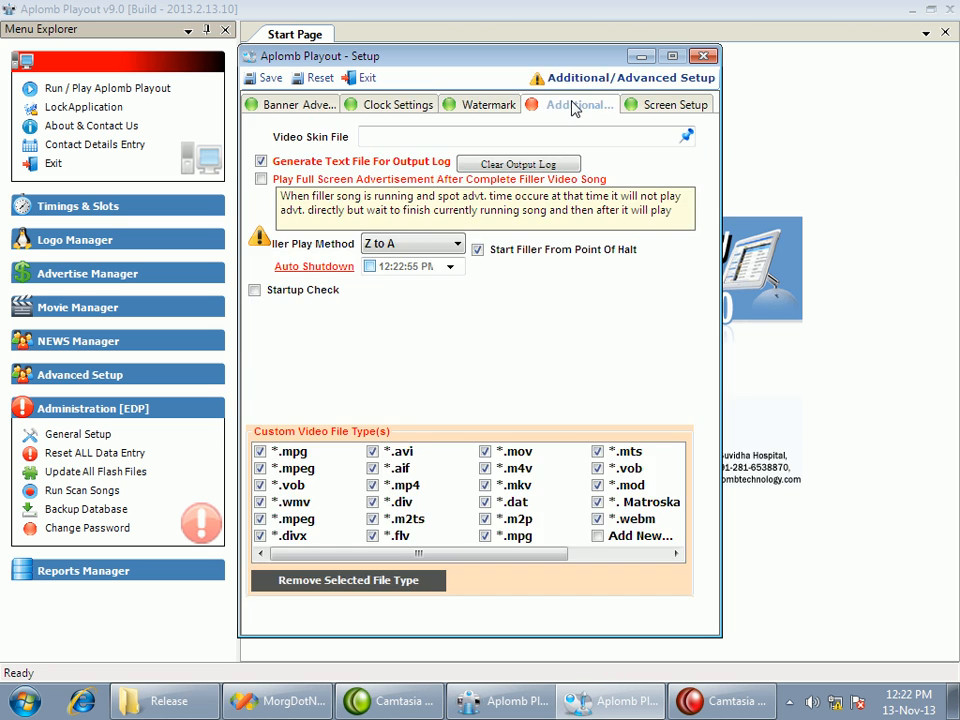
pyautogui.click(686, 135)
pyautogui.click(360, 260)
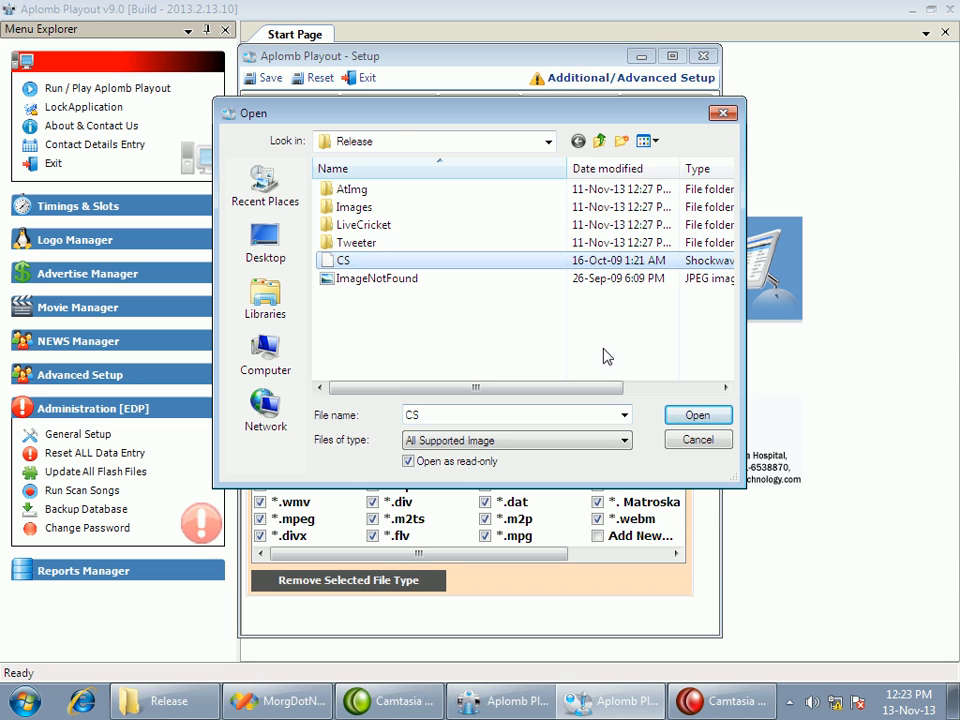
pyautogui.click(697, 414)
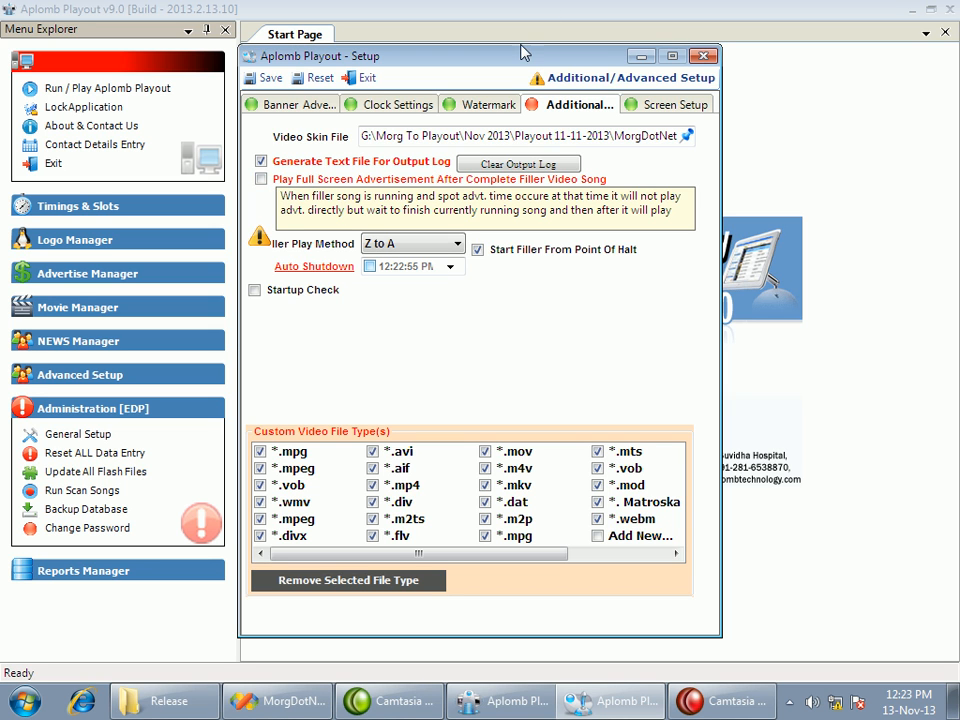
# Enable playing full screen advertisements after the filler video song completes, and save the setup
pyautogui.moveTo(518, 60); pyautogui.dragTo(530, 62)
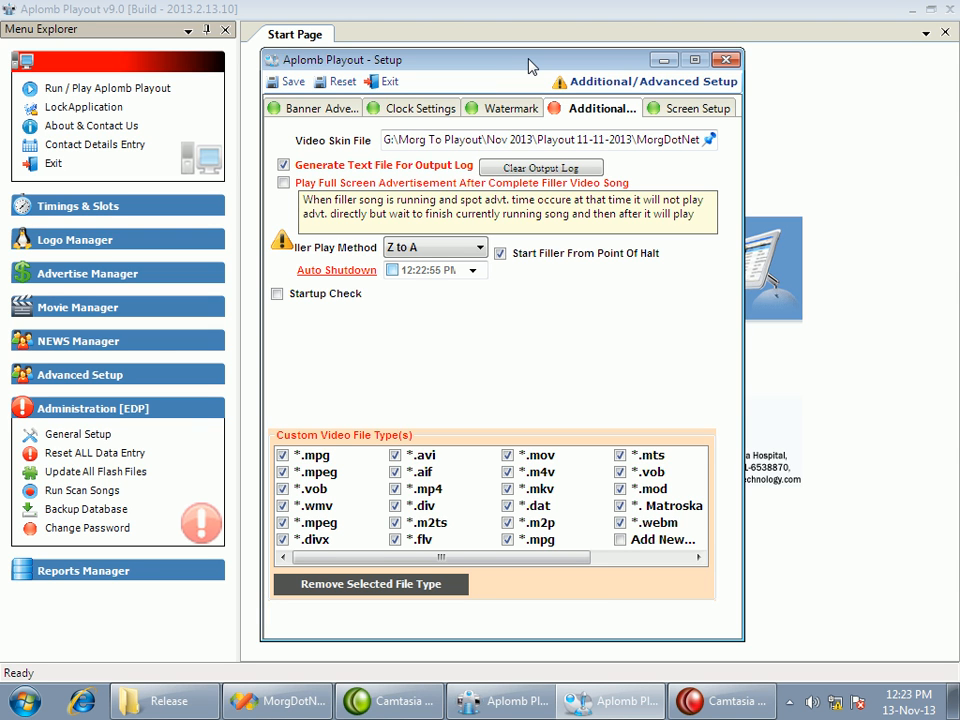
pyautogui.click(283, 183)
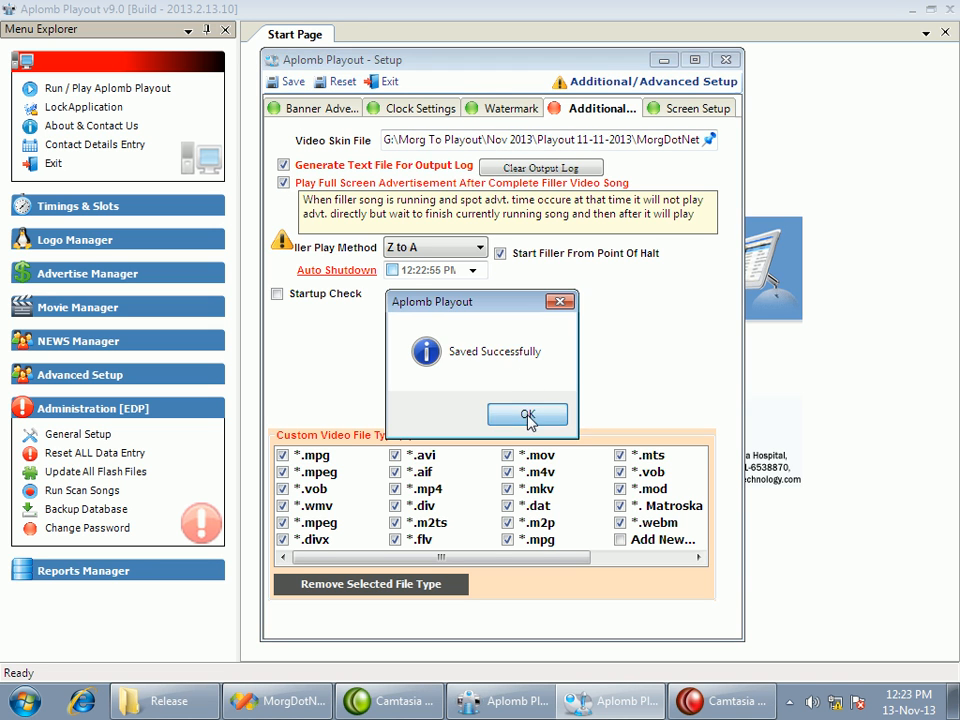
pyautogui.click(526, 414)
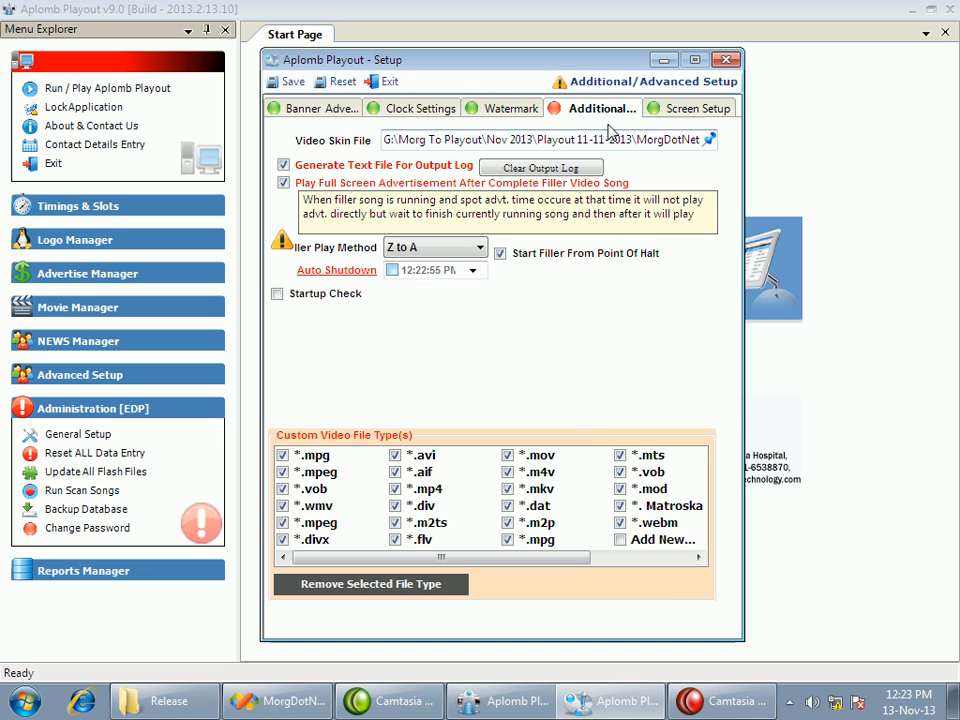
pyautogui.click(393, 271)
pyautogui.click(392, 271)
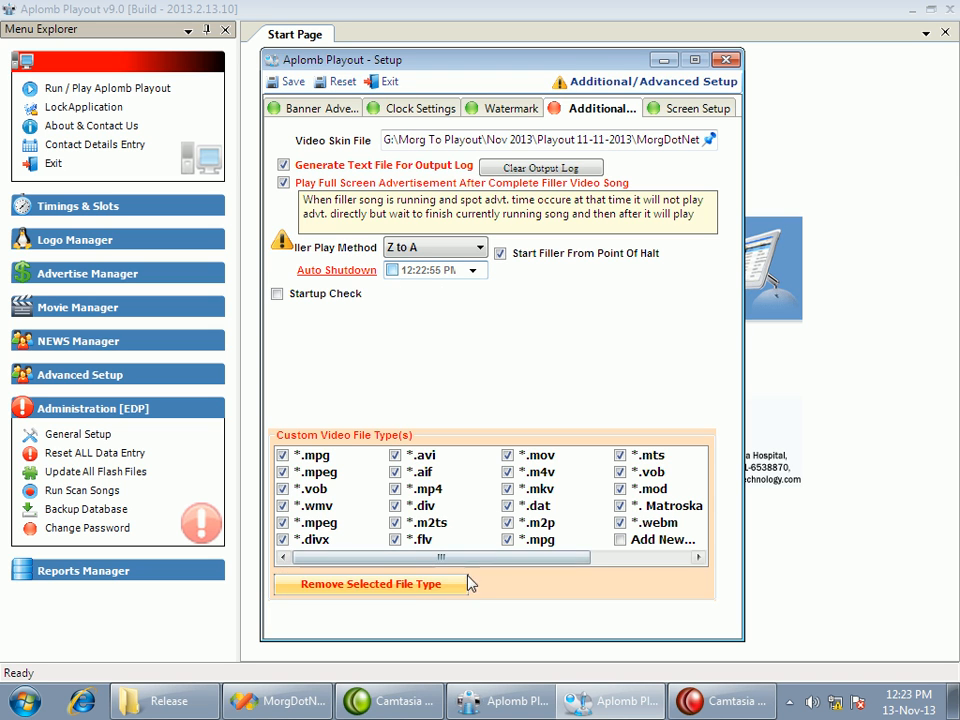
# Try to remove a custom video file type without selecting one
pyautogui.moveTo(450, 558); pyautogui.dragTo(414, 561)
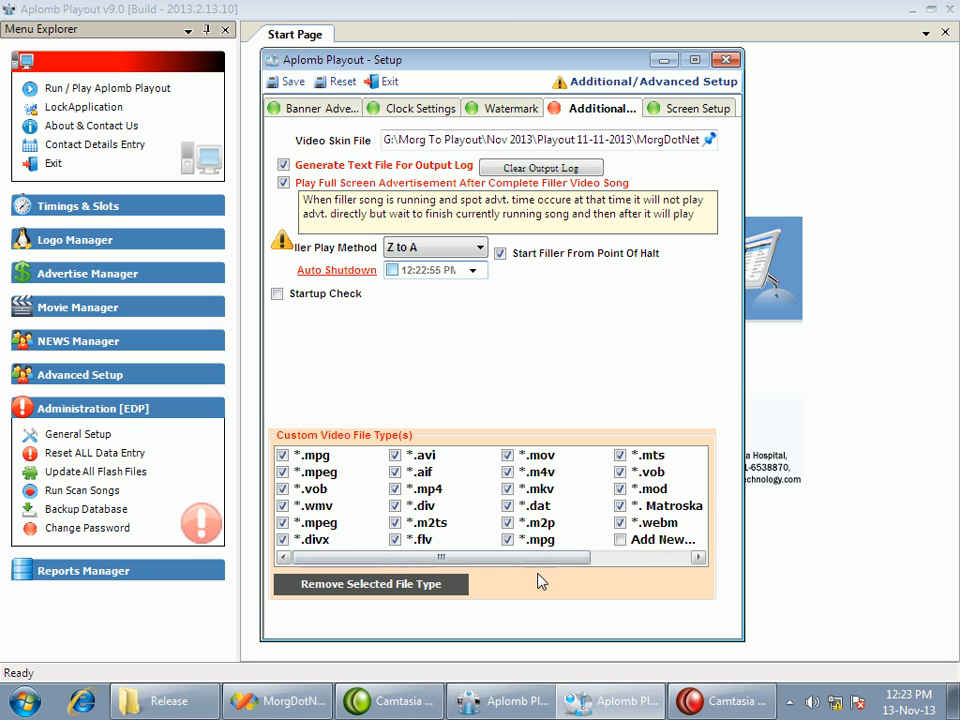
pyautogui.click(461, 585)
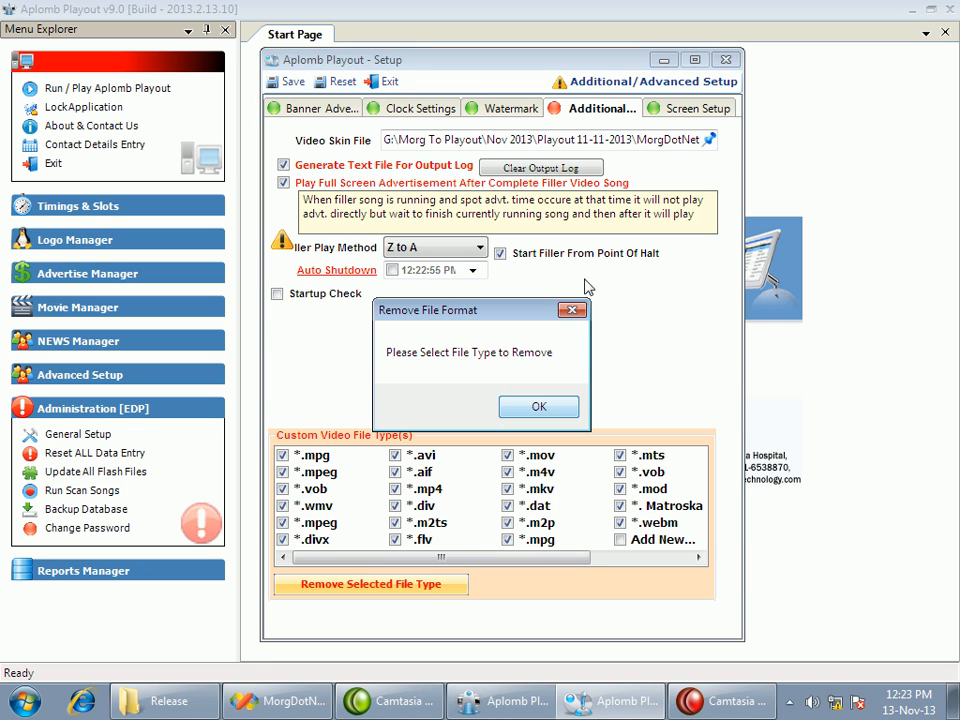
pyautogui.press('Return')
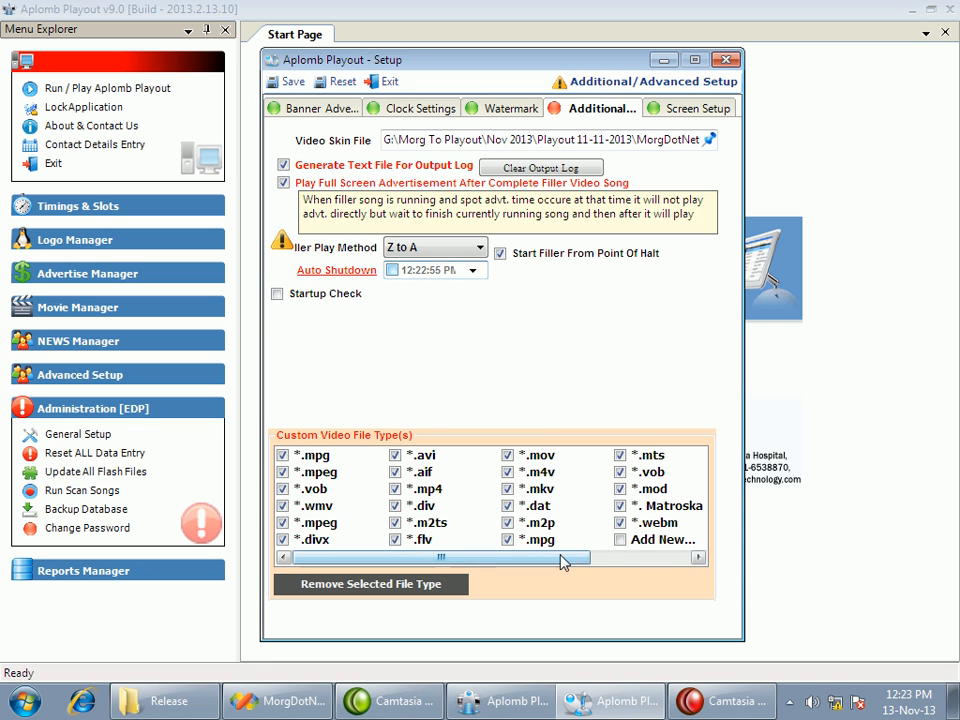
# Add the new custom video file type *.xyz to the supported formats
pyautogui.click(628, 543)
pyautogui.doubleClick(514, 542)
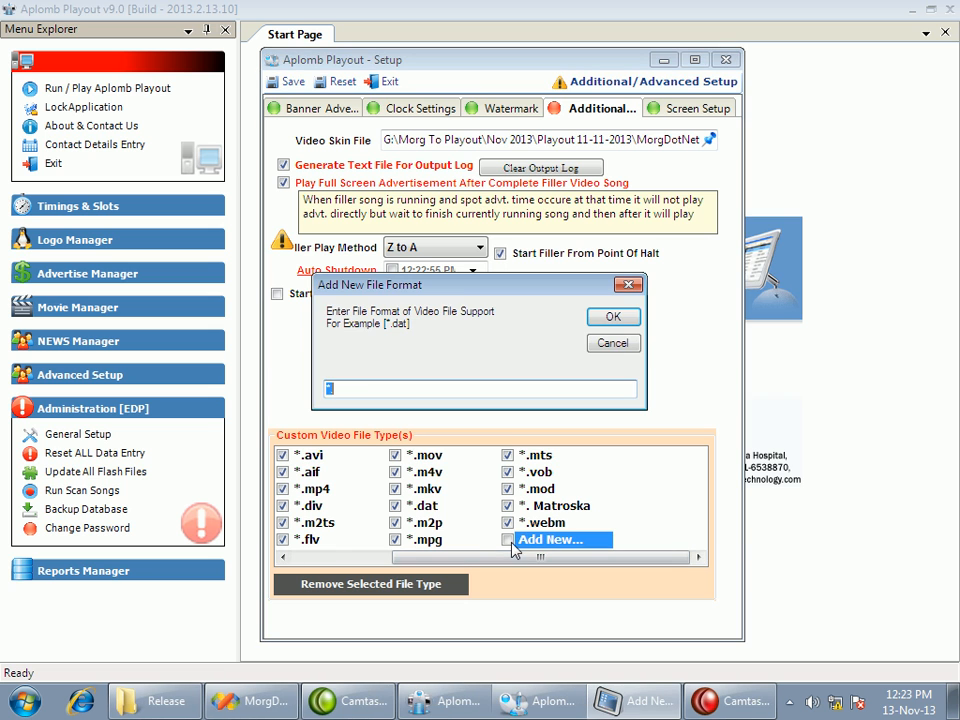
pyautogui.click(366, 391)
pyautogui.write('a')
pyautogui.press('Return')
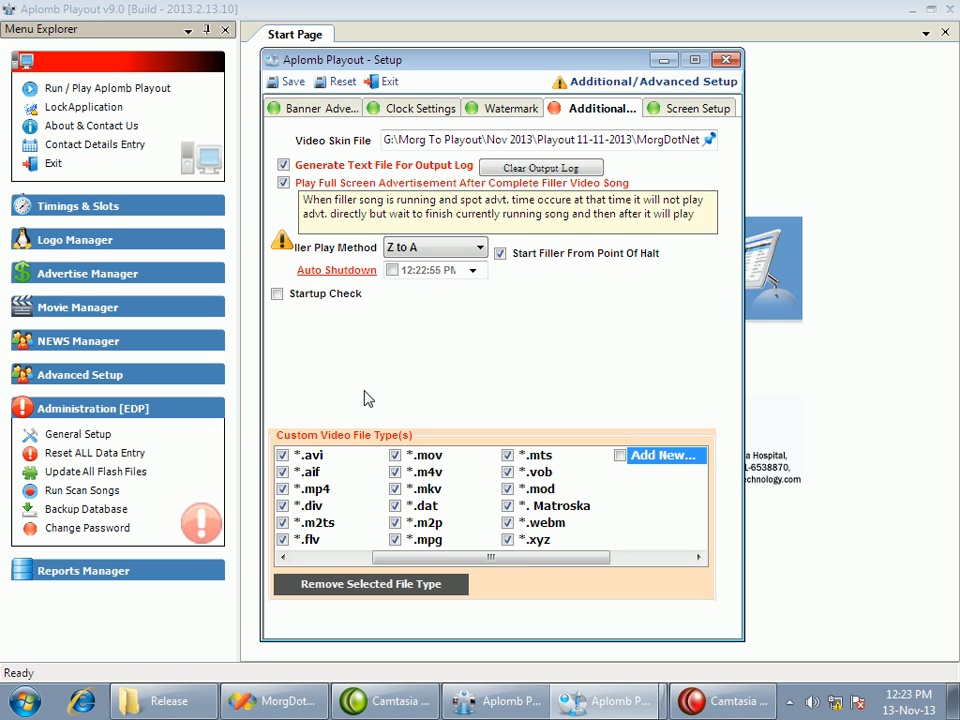
# In the screen setup, enable Sponsor Logo, Special Logo, Regional Calender, Clock and Q. Schedule (Text) for display on player startup
pyautogui.click(697, 108)
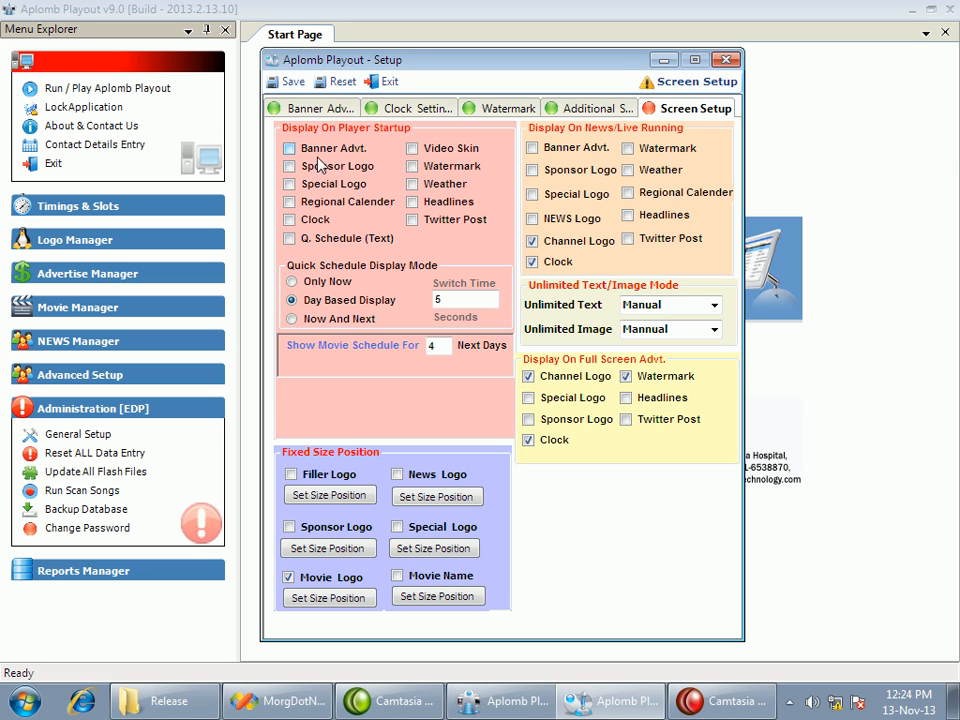
pyautogui.click(310, 150)
pyautogui.click(313, 166)
pyautogui.click(315, 185)
pyautogui.click(311, 203)
pyautogui.click(311, 220)
pyautogui.click(311, 239)
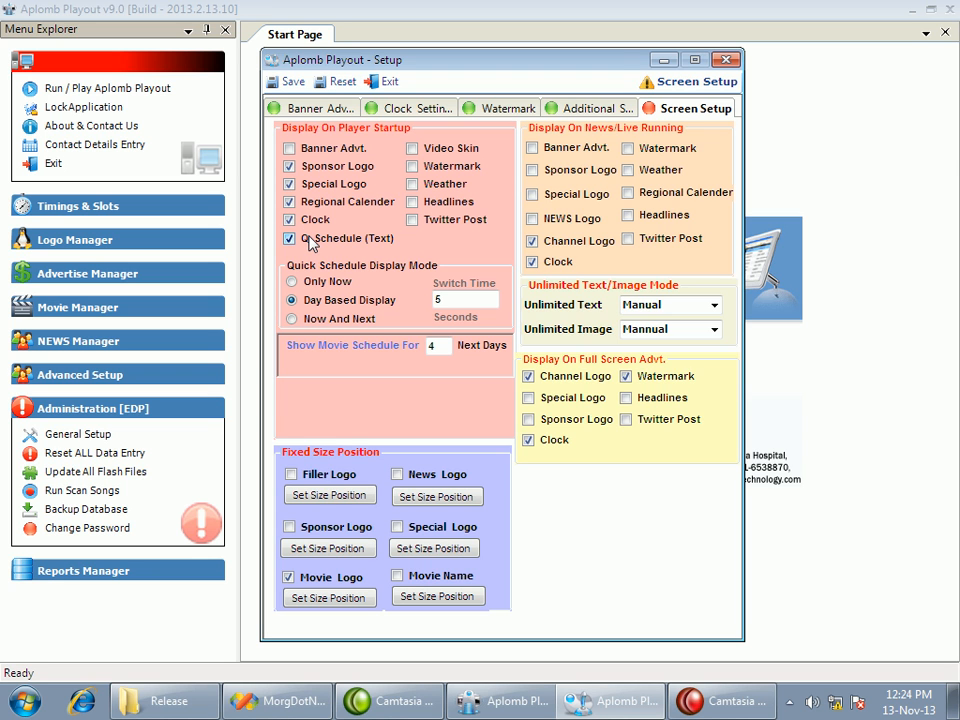
# Use Day Based Display for the quick schedule, show the movie schedule for the next 2 days, and save the setup
pyautogui.click(324, 287)
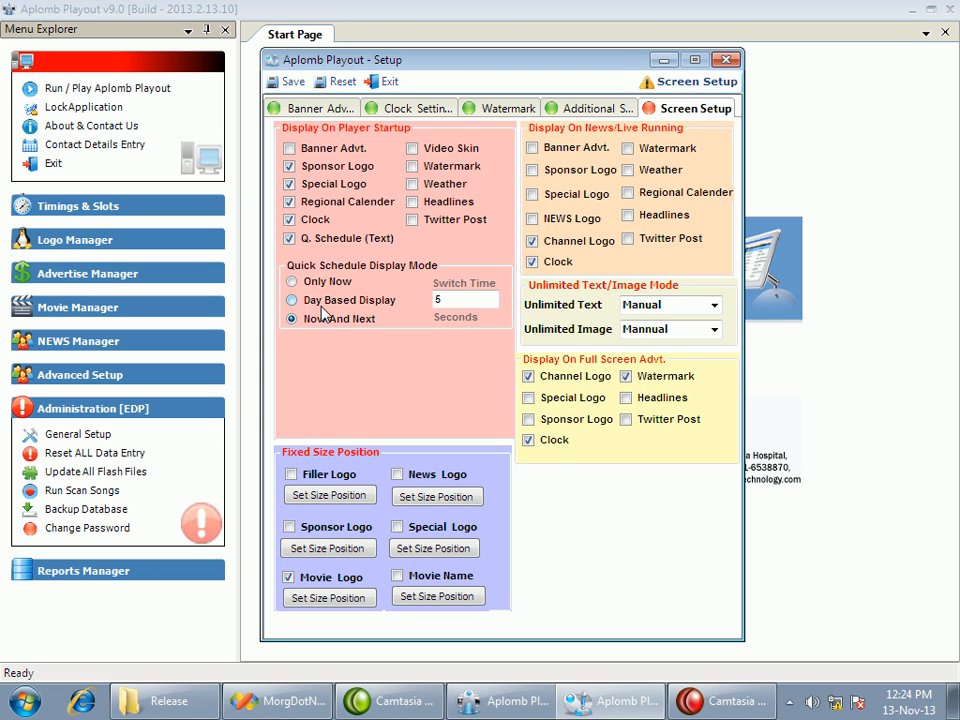
pyautogui.click(319, 303)
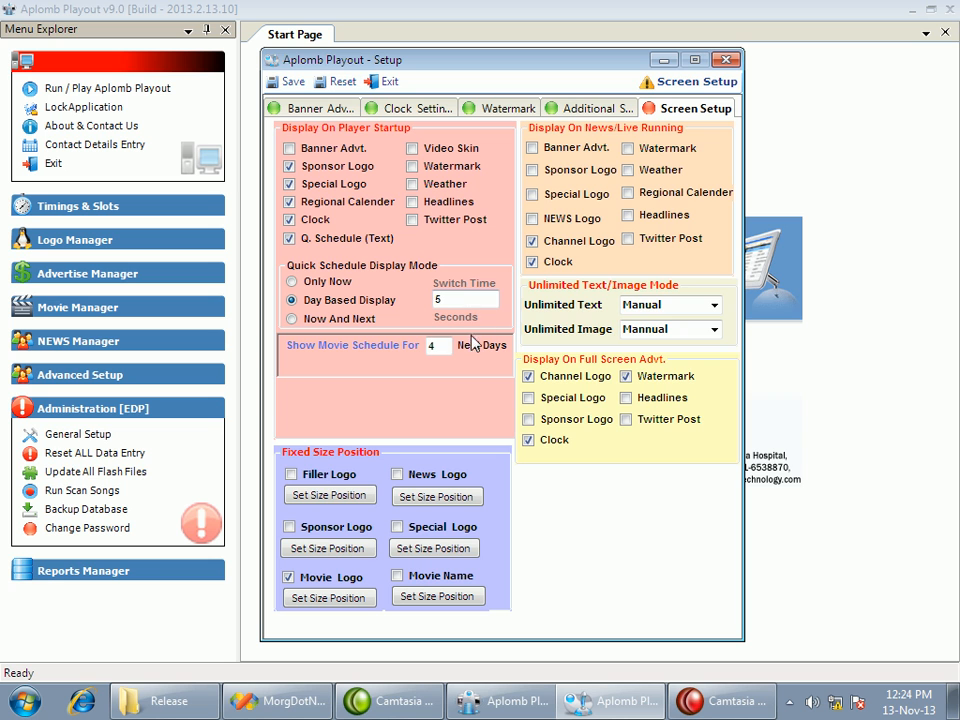
pyautogui.moveTo(444, 344); pyautogui.dragTo(416, 346)
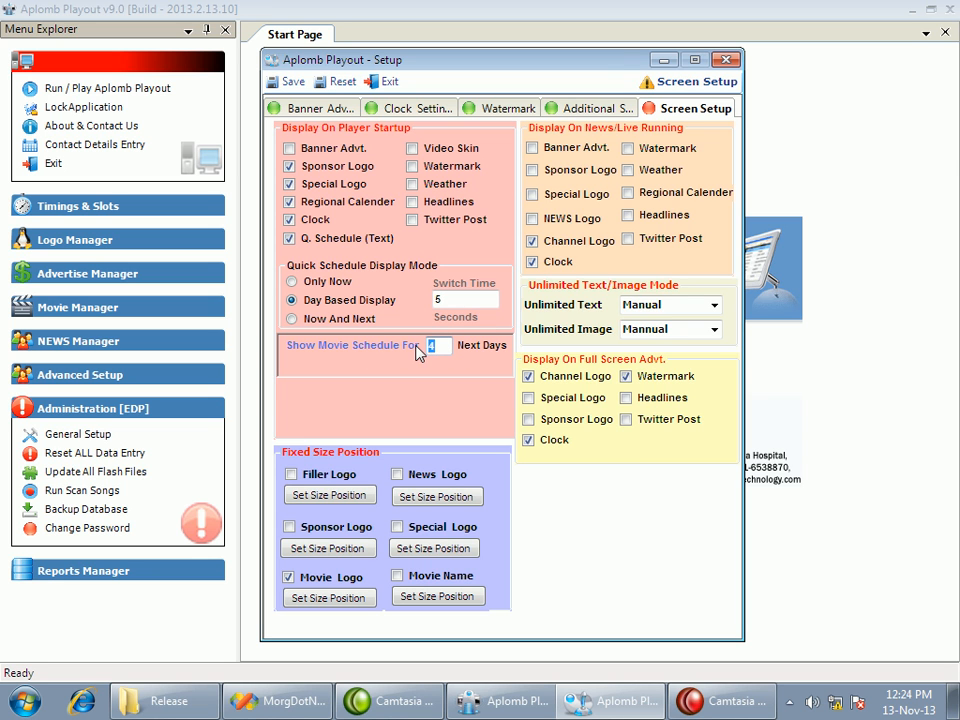
pyautogui.write('2')
pyautogui.click(290, 81)
pyautogui.click(520, 420)
# Set the unlimited text mode to Automatic and close the setup window
pyautogui.click(574, 150)
pyautogui.click(713, 310)
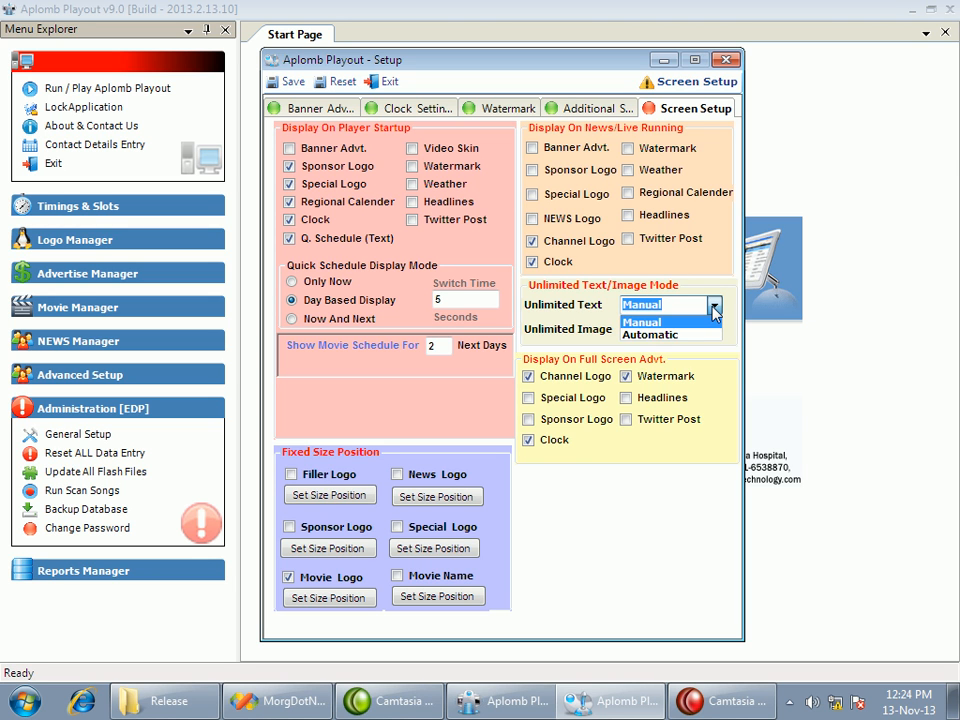
pyautogui.click(713, 311)
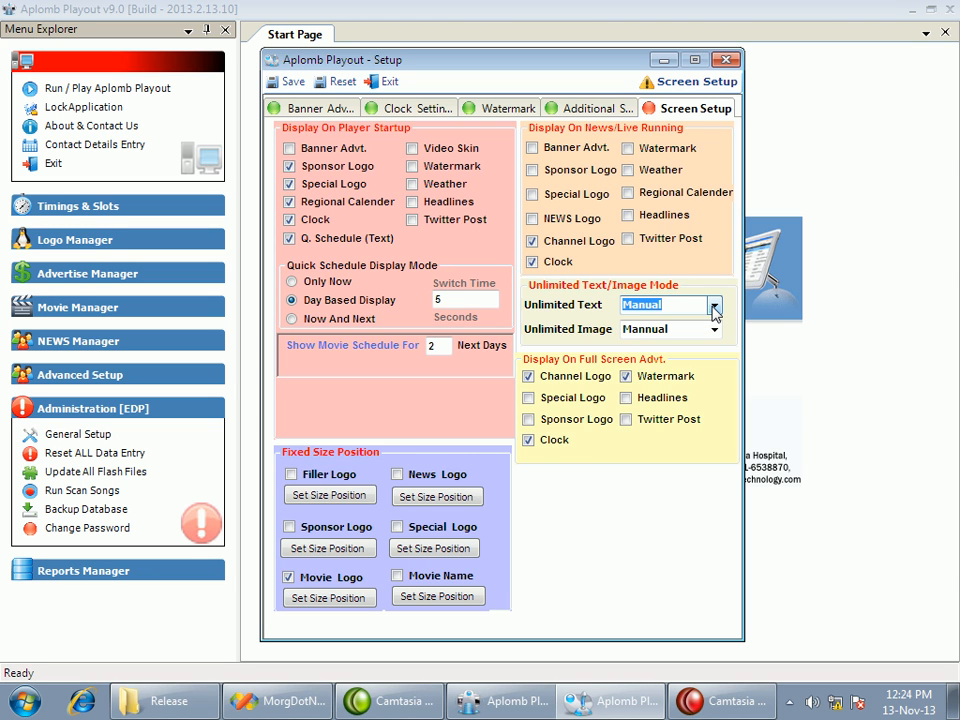
pyautogui.click(713, 311)
pyautogui.click(682, 340)
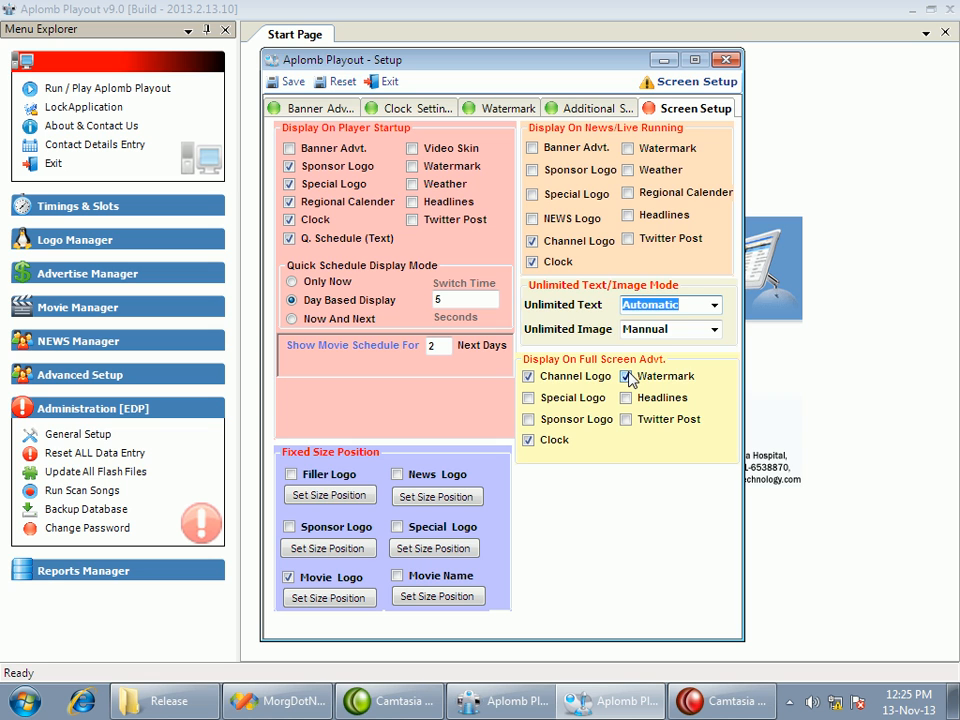
pyautogui.click(589, 383)
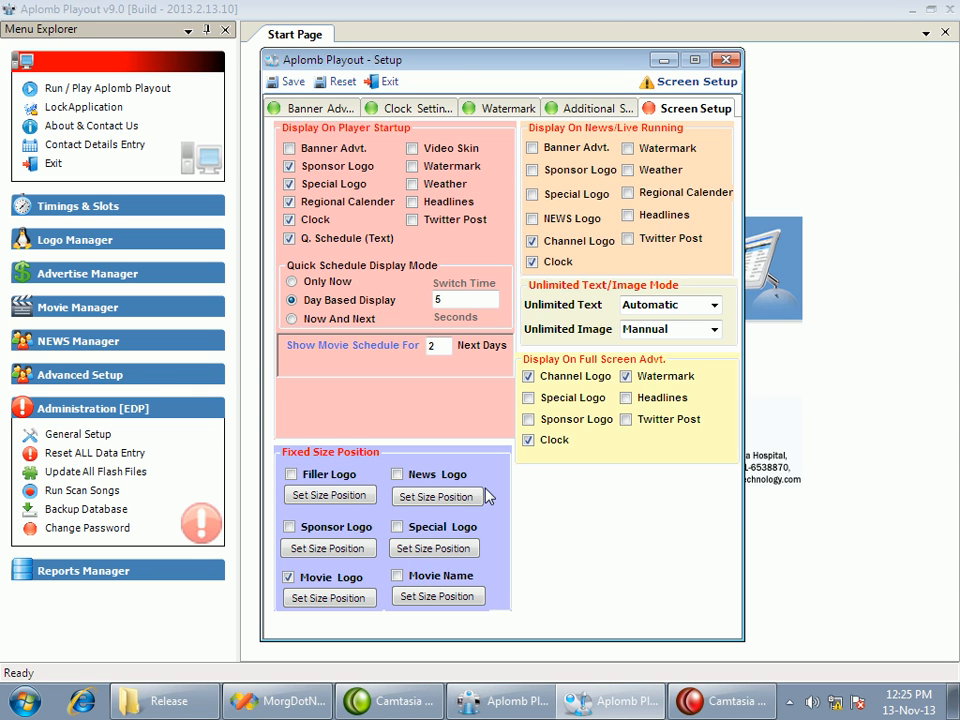
pyautogui.click(727, 59)
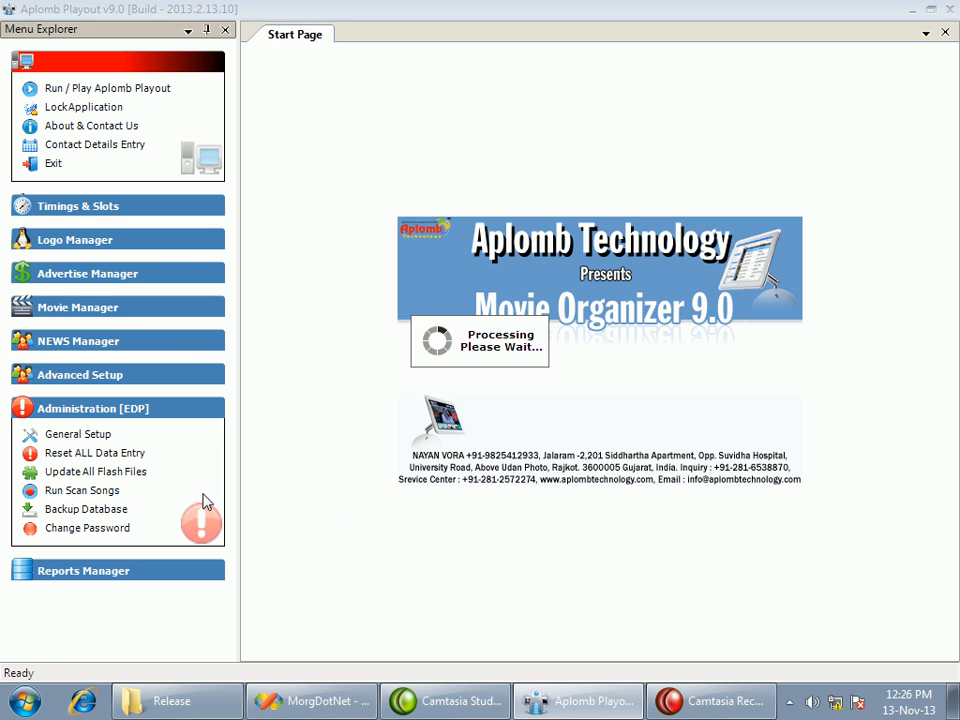
# Run the damaged file scan and check categories such as Channel Logo, Filler Songs, Clock Display and Movie Logo for damaged entries
pyautogui.click(105, 492)
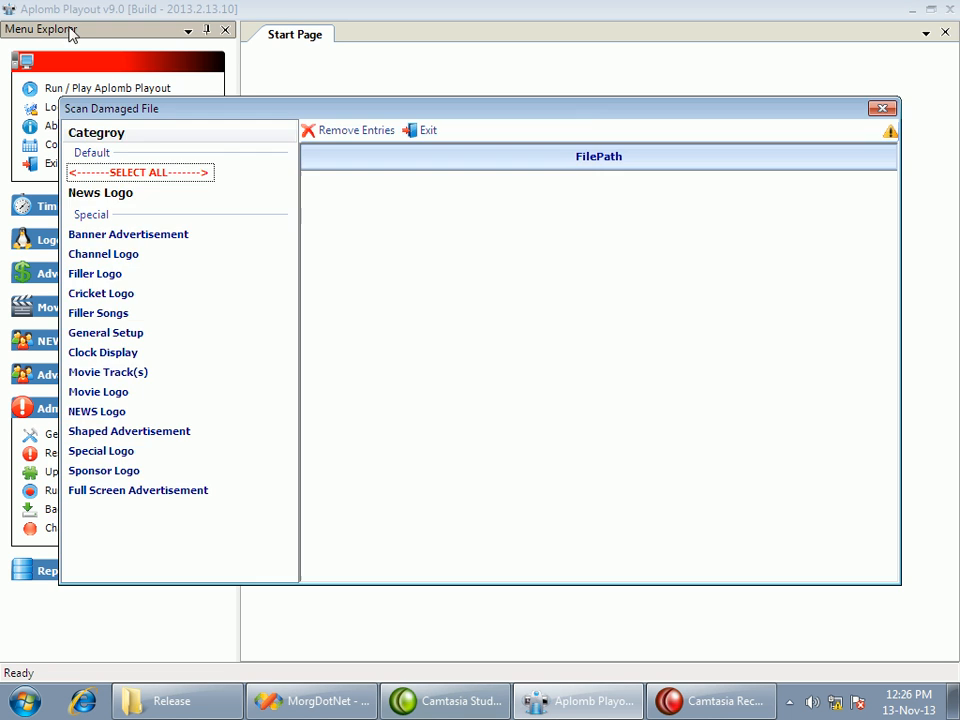
pyautogui.click(128, 256)
pyautogui.click(116, 273)
pyautogui.click(107, 313)
pyautogui.click(105, 352)
pyautogui.click(110, 392)
pyautogui.click(106, 372)
pyautogui.click(103, 352)
pyautogui.click(100, 333)
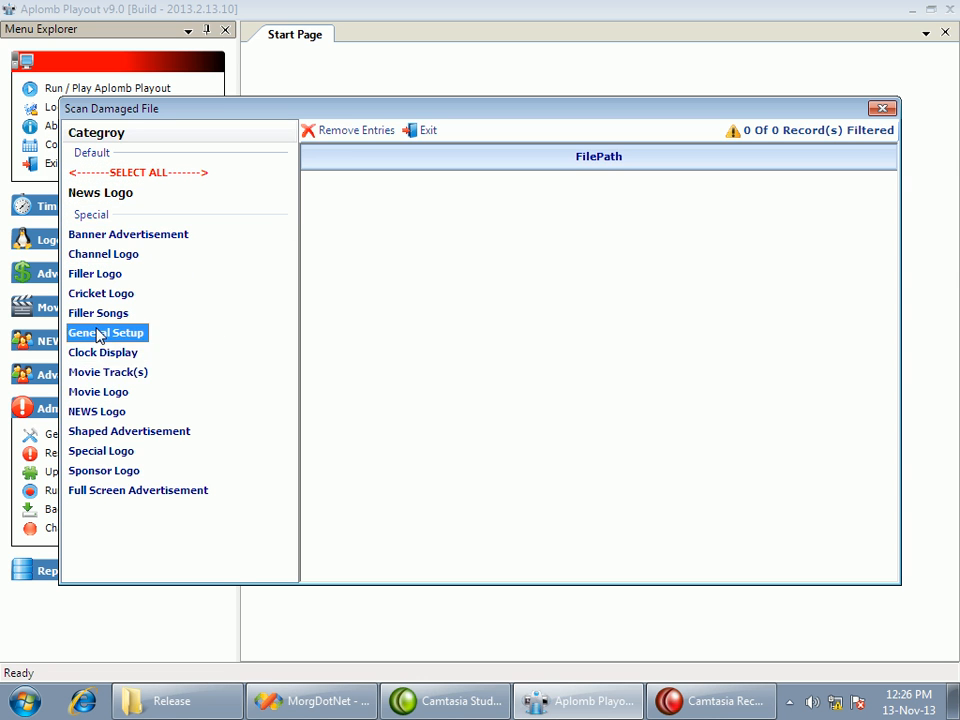
pyautogui.click(94, 315)
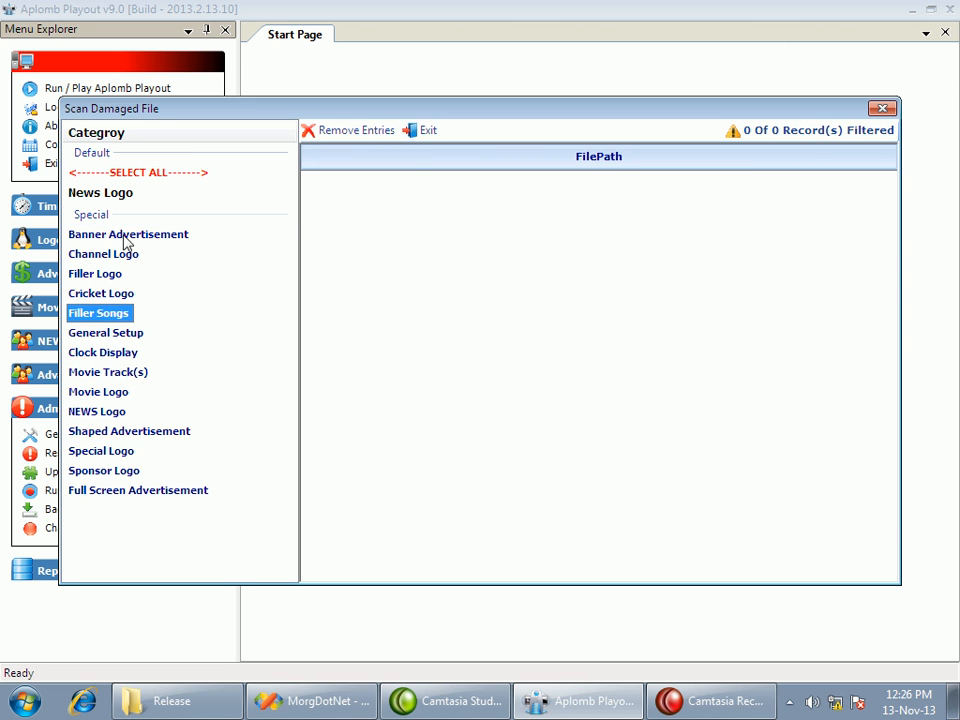
pyautogui.click(82, 276)
pyautogui.click(104, 254)
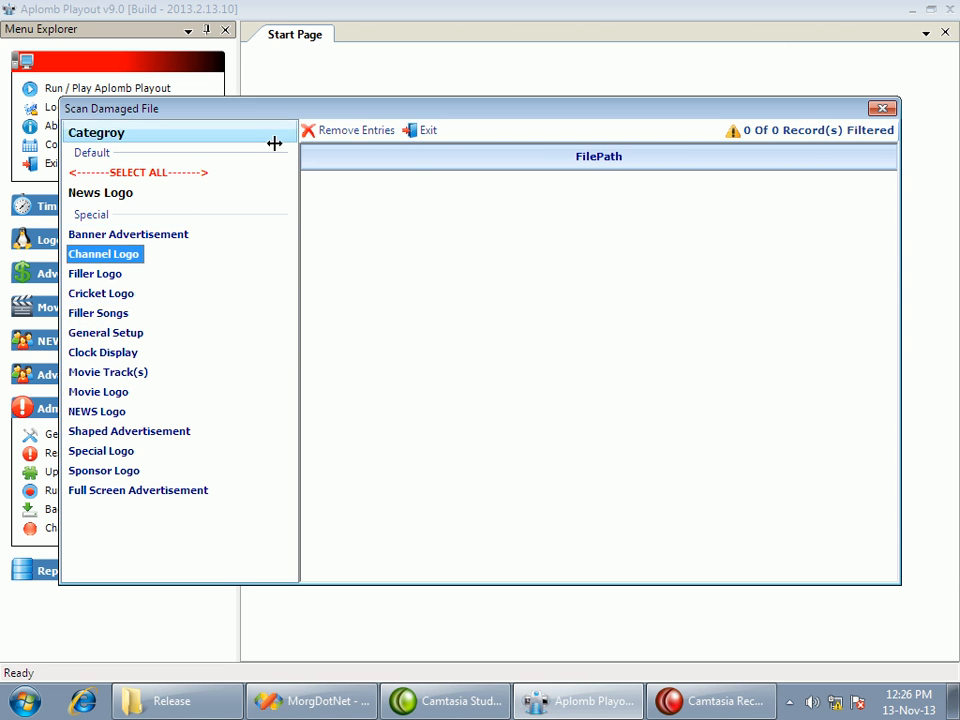
# Close the damaged file scan, open the reports window and set up an Advertisements report starting from 01-Nov-13
pyautogui.click(882, 108)
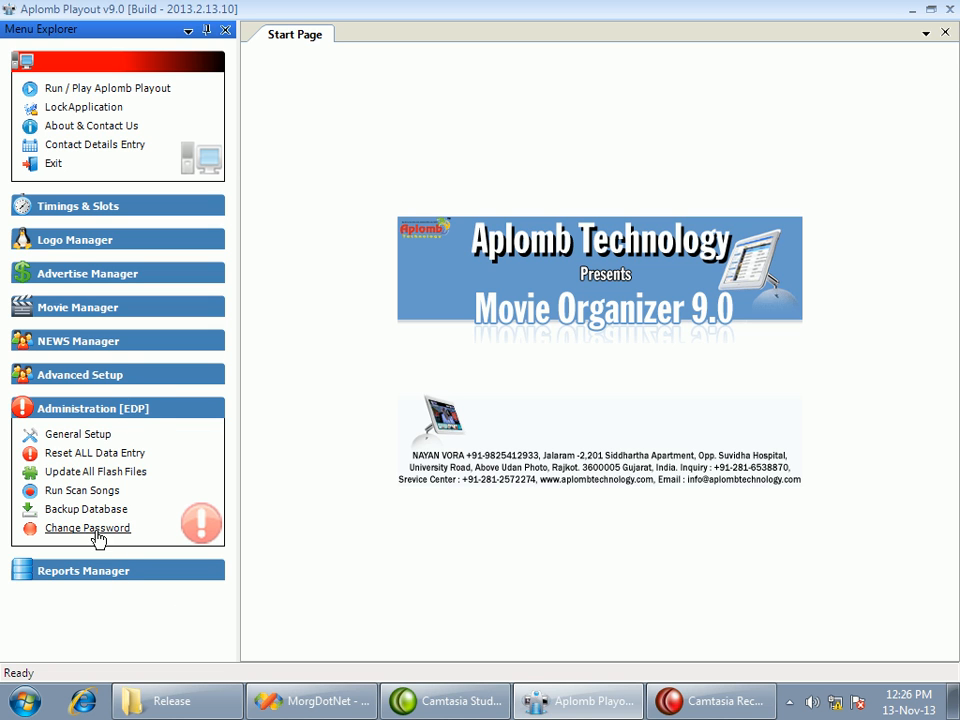
pyautogui.click(130, 410)
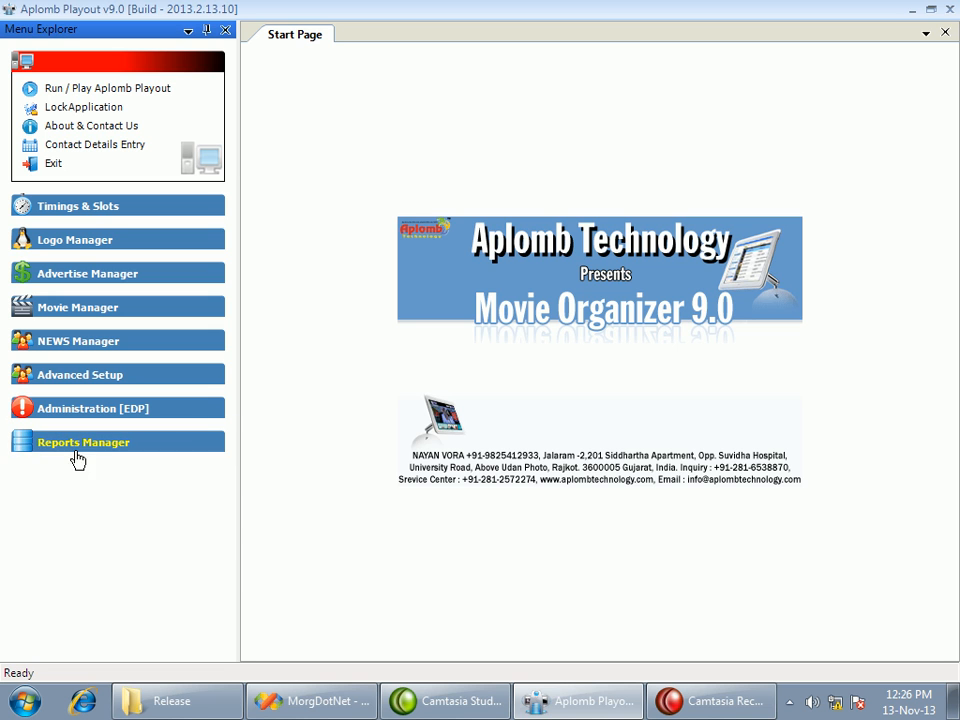
pyautogui.click(75, 445)
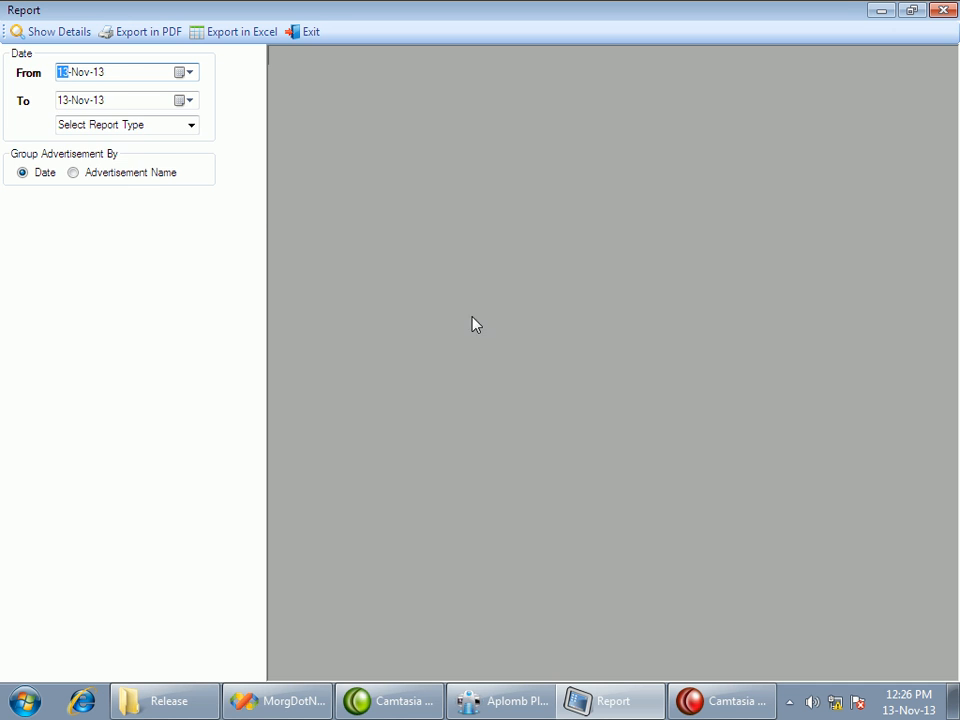
pyautogui.click(184, 72)
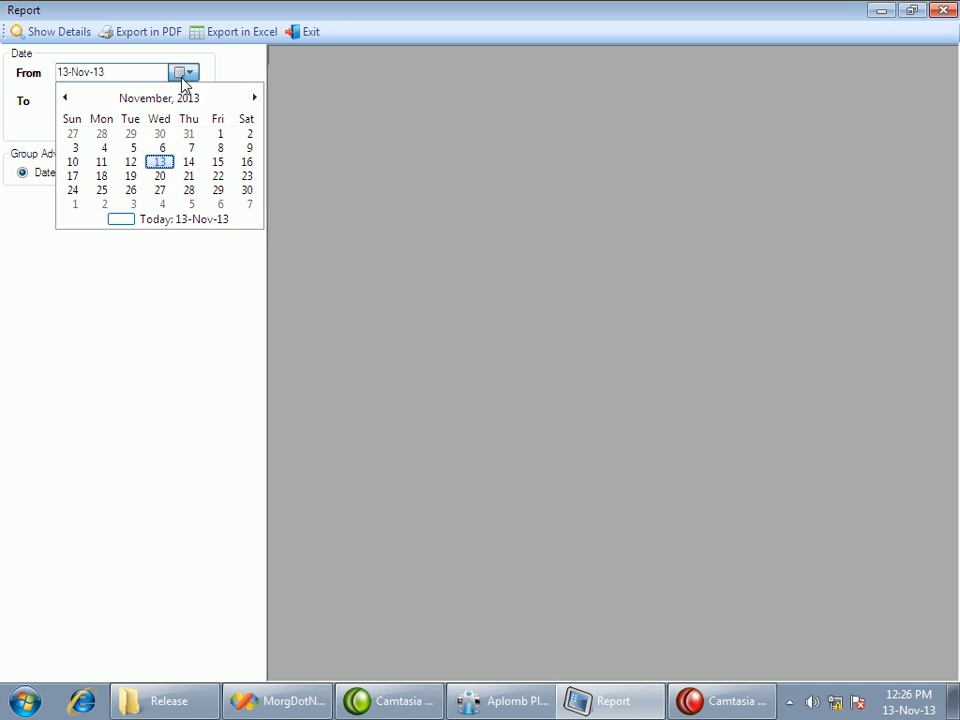
pyautogui.click(219, 134)
pyautogui.click(180, 130)
pyautogui.click(191, 128)
pyautogui.click(131, 140)
# Generate the Banner Advertisement report for all listed advertisements and look through its display times
pyautogui.click(40, 236)
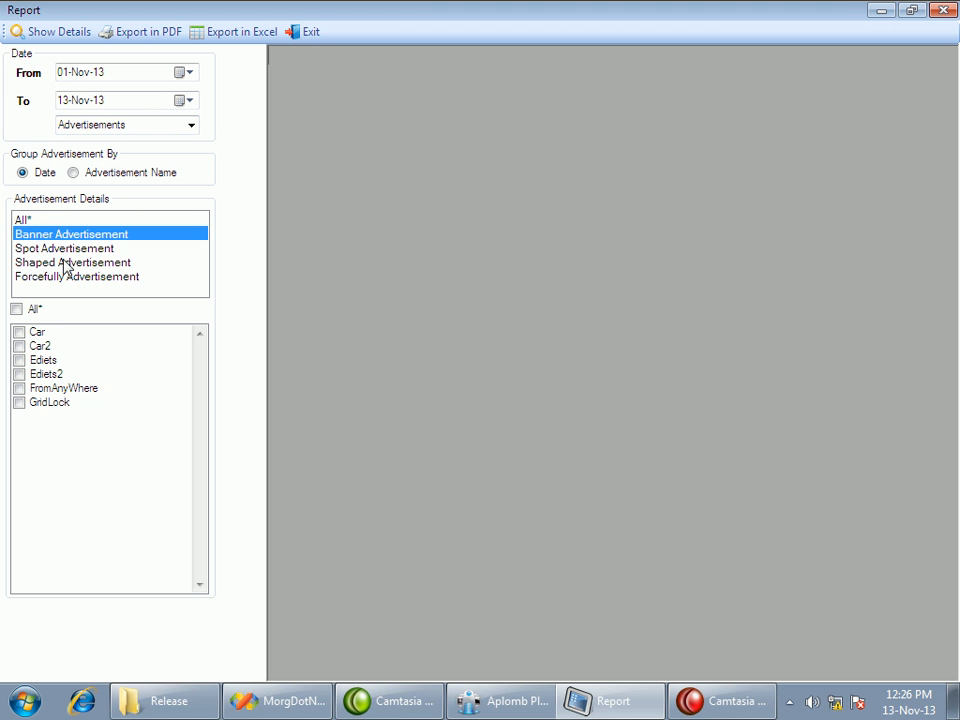
pyautogui.click(17, 310)
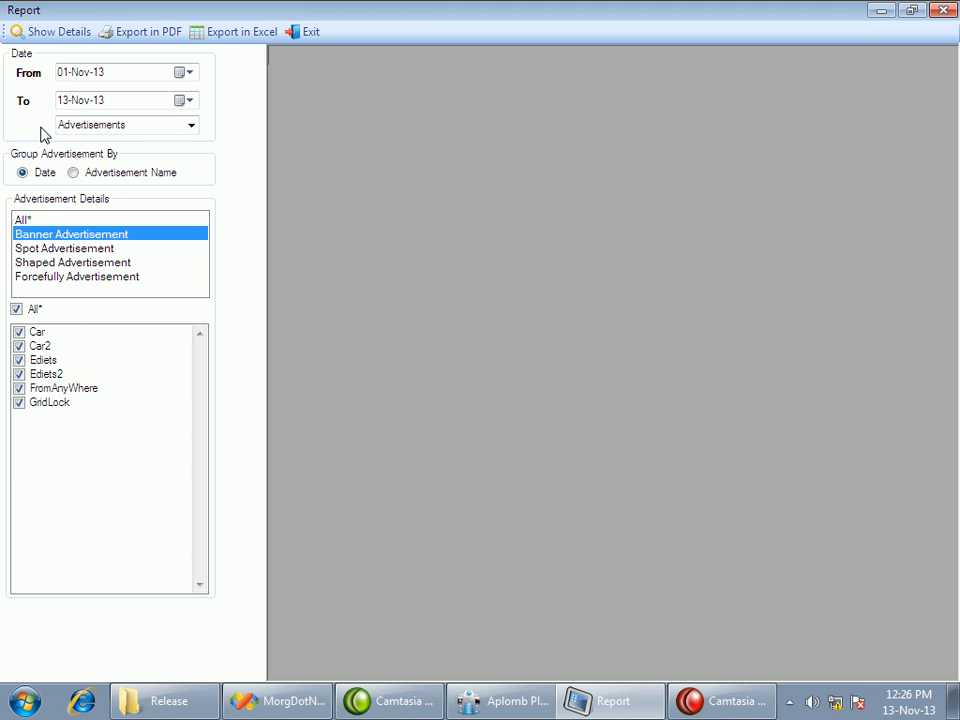
pyautogui.click(40, 30)
pyautogui.click(518, 266)
pyautogui.scroll(-20, 518, 266)
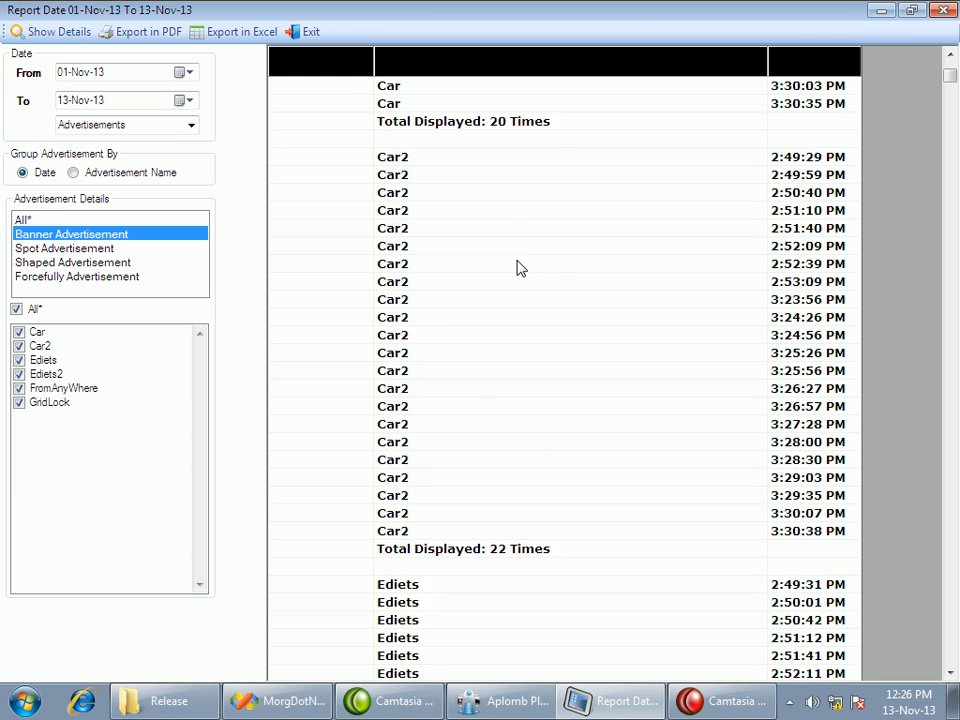
pyautogui.scroll(-20, 518, 269)
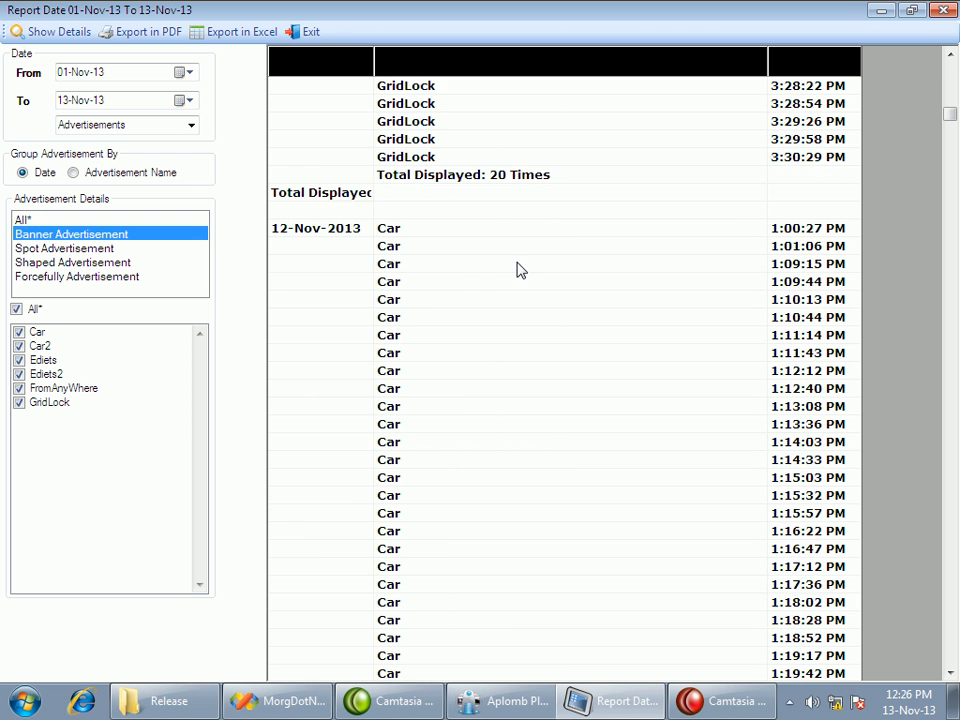
pyautogui.scroll(15, 520, 268)
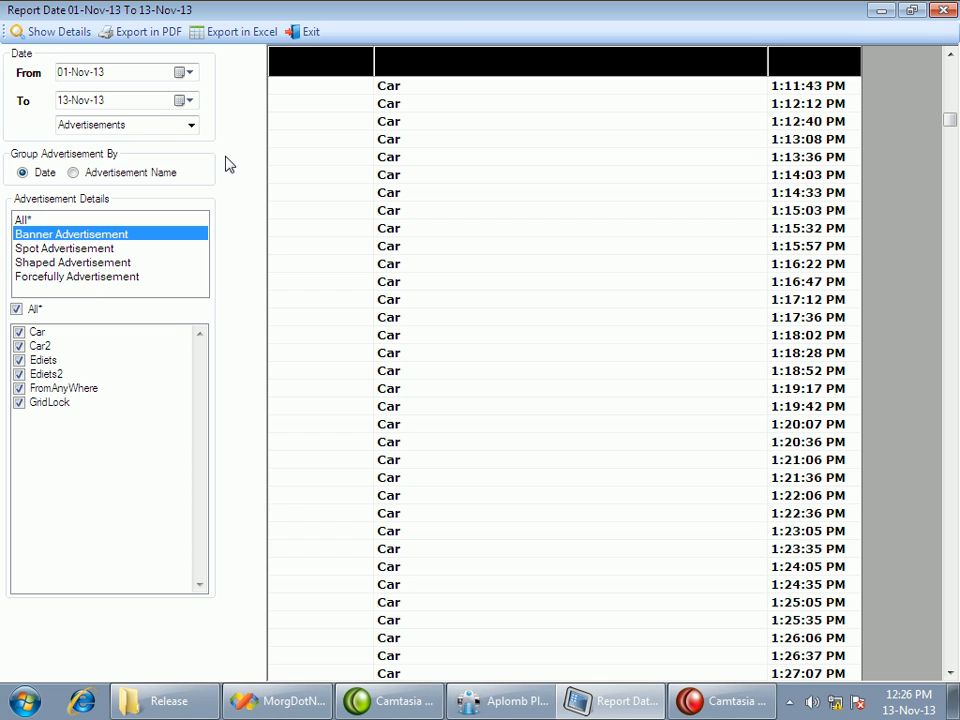
# Look over the available report types and exit the report window
pyautogui.click(191, 126)
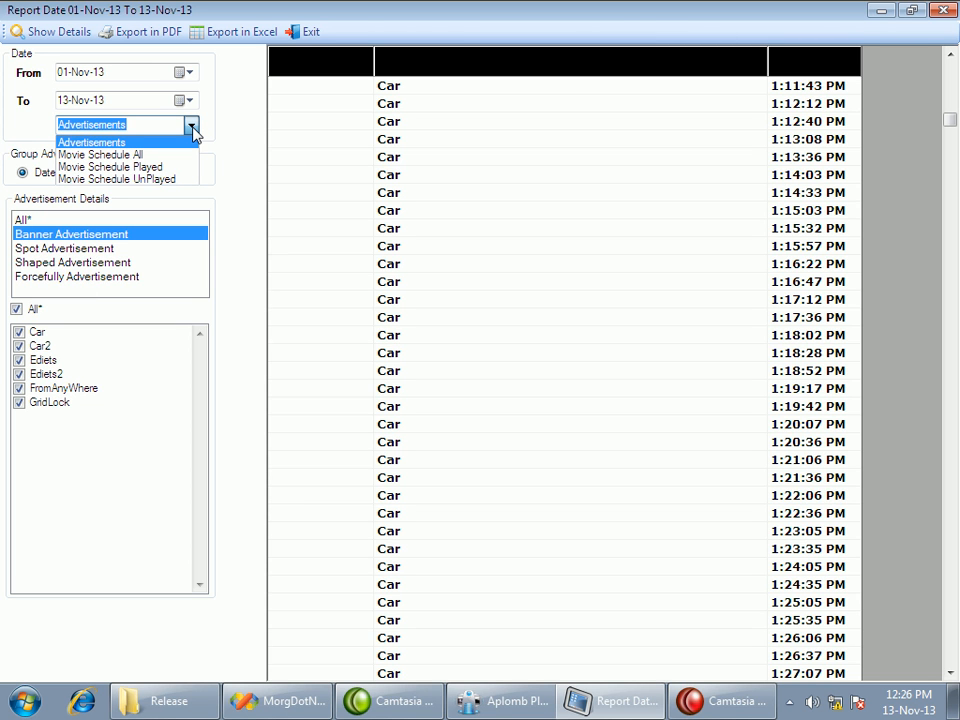
pyautogui.click(299, 37)
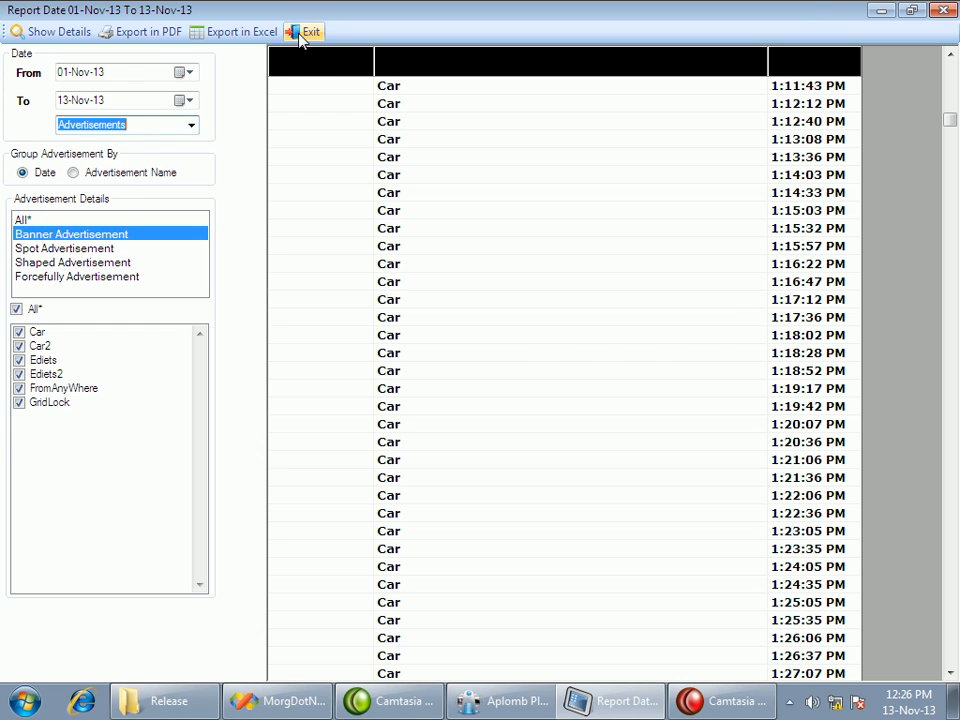
pyautogui.click(300, 36)
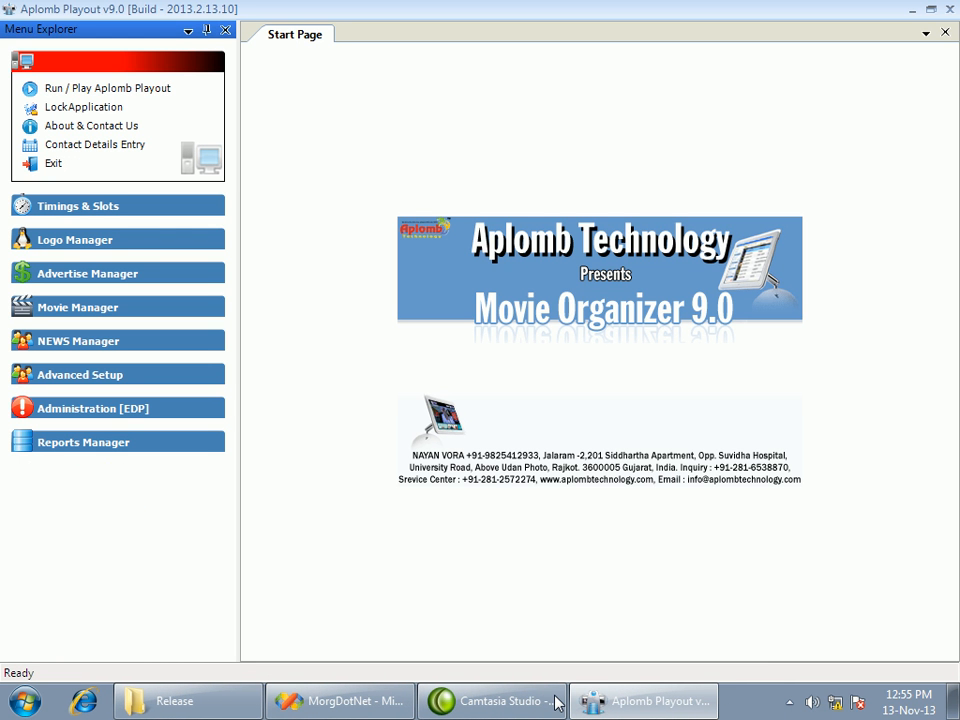
# Run the playout player and reposition its control panel window on the desktop
pyautogui.click(97, 94)
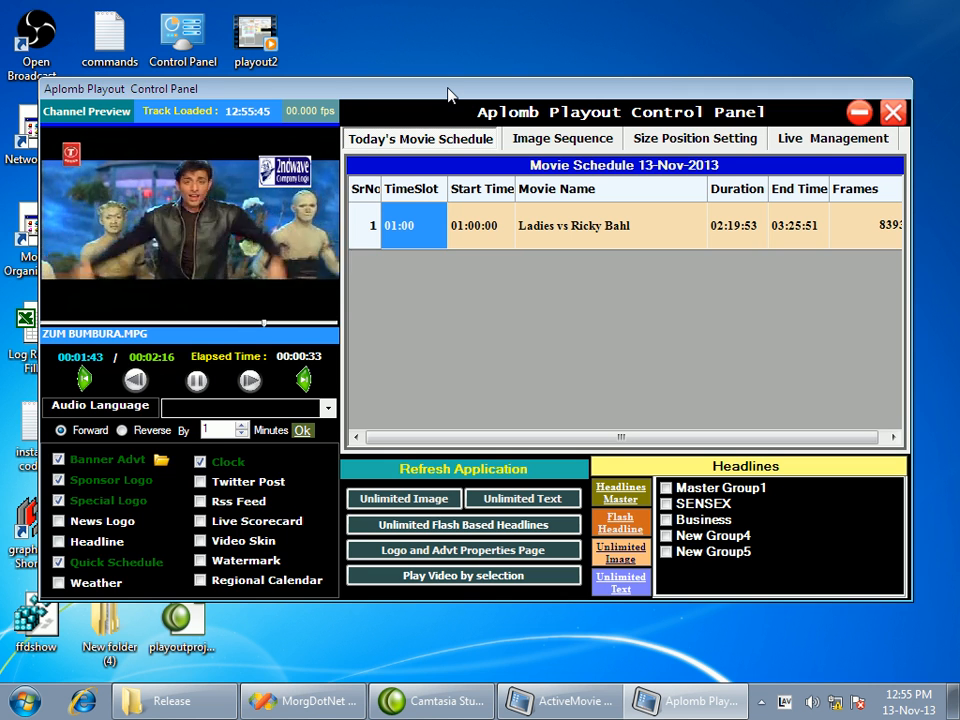
pyautogui.moveTo(450, 96); pyautogui.dragTo(456, 82)
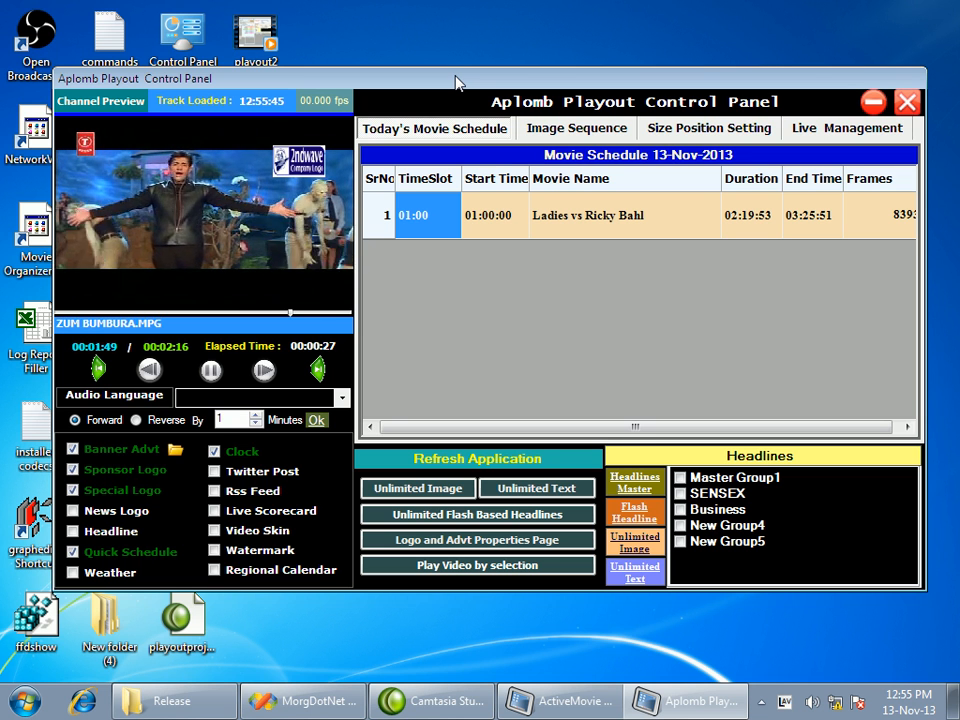
pyautogui.moveTo(456, 82); pyautogui.dragTo(460, 82)
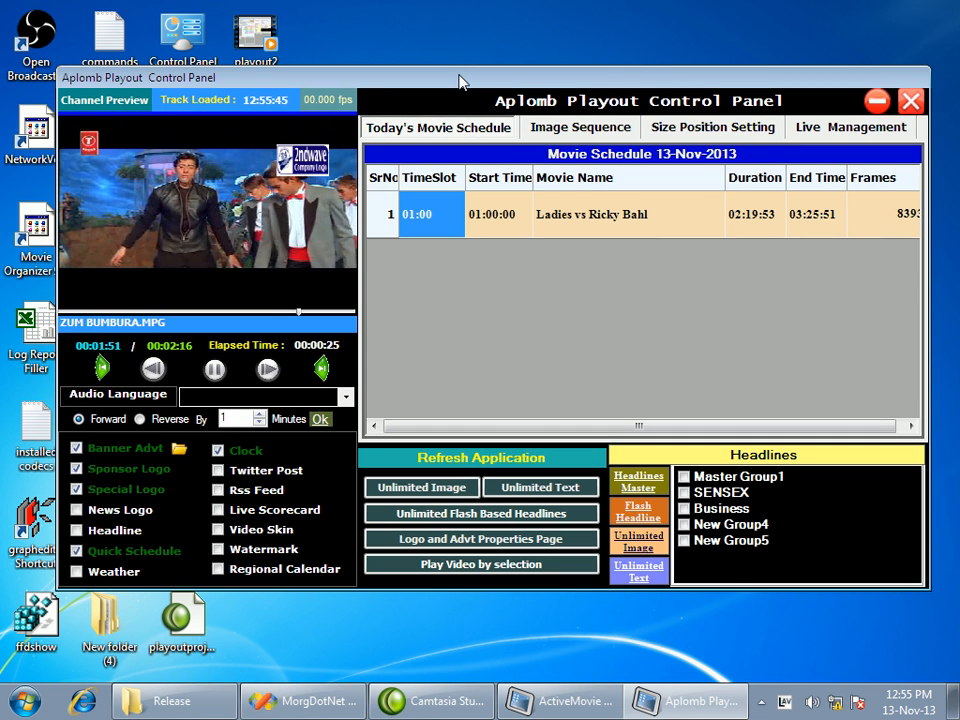
# Turn off the Banner Advt and Quick Schedule displays for the running channel
pyautogui.click(95, 450)
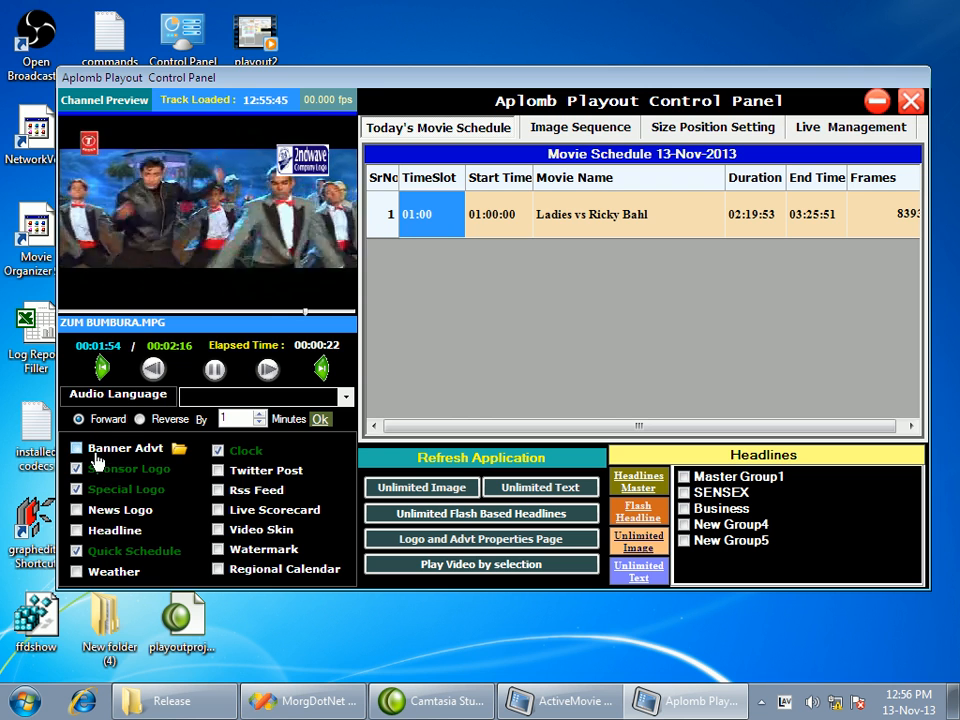
pyautogui.click(221, 454)
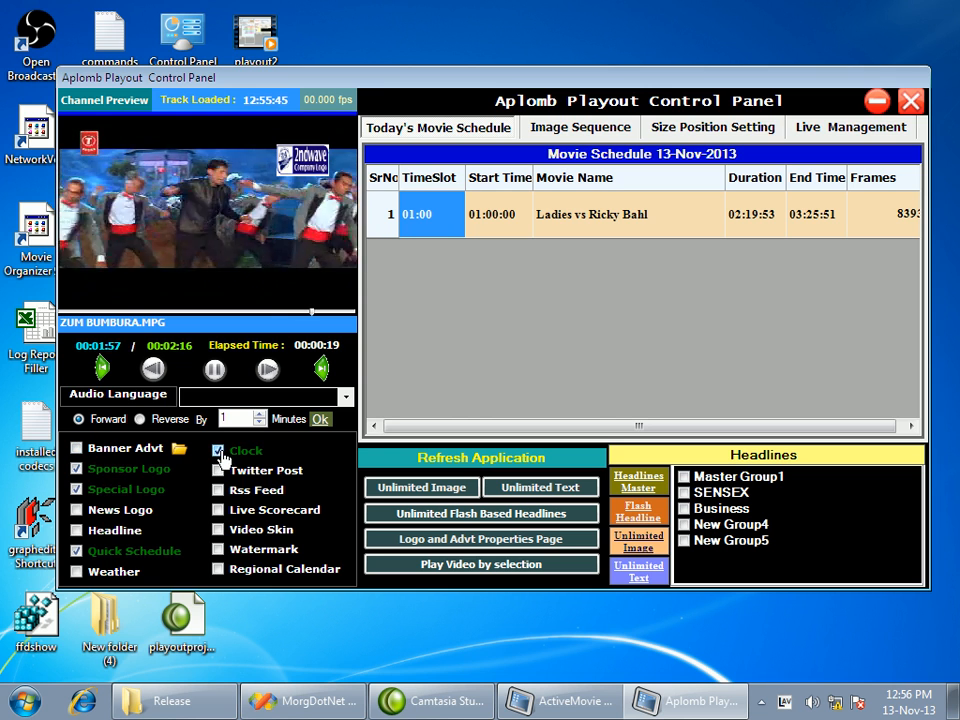
pyautogui.click(135, 552)
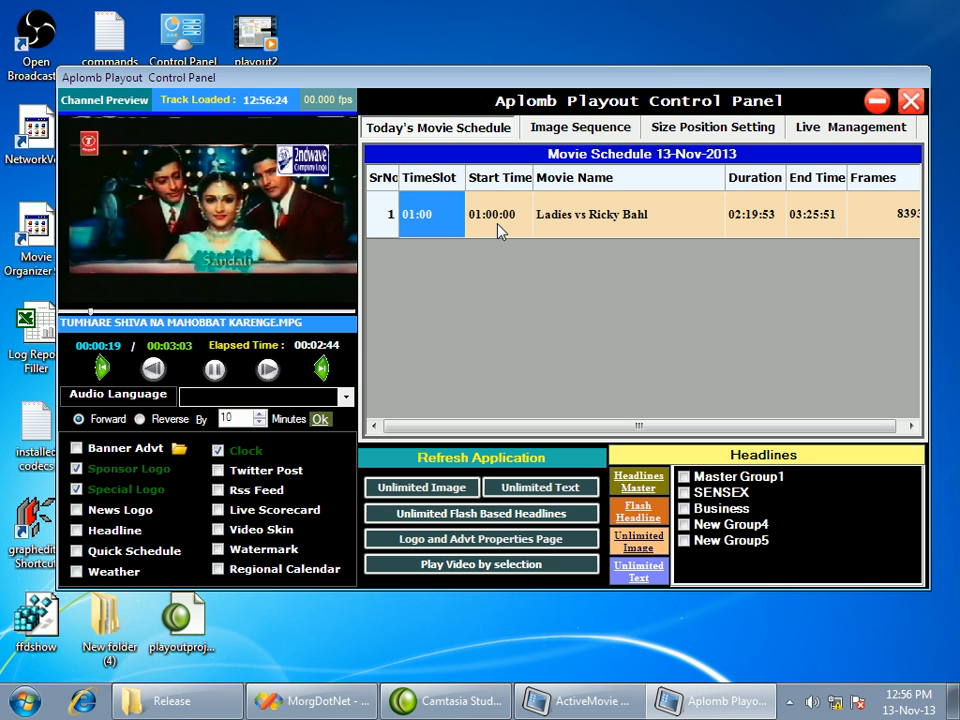
# Look over today's movie schedule entry and the image sequence list
pyautogui.click(562, 217)
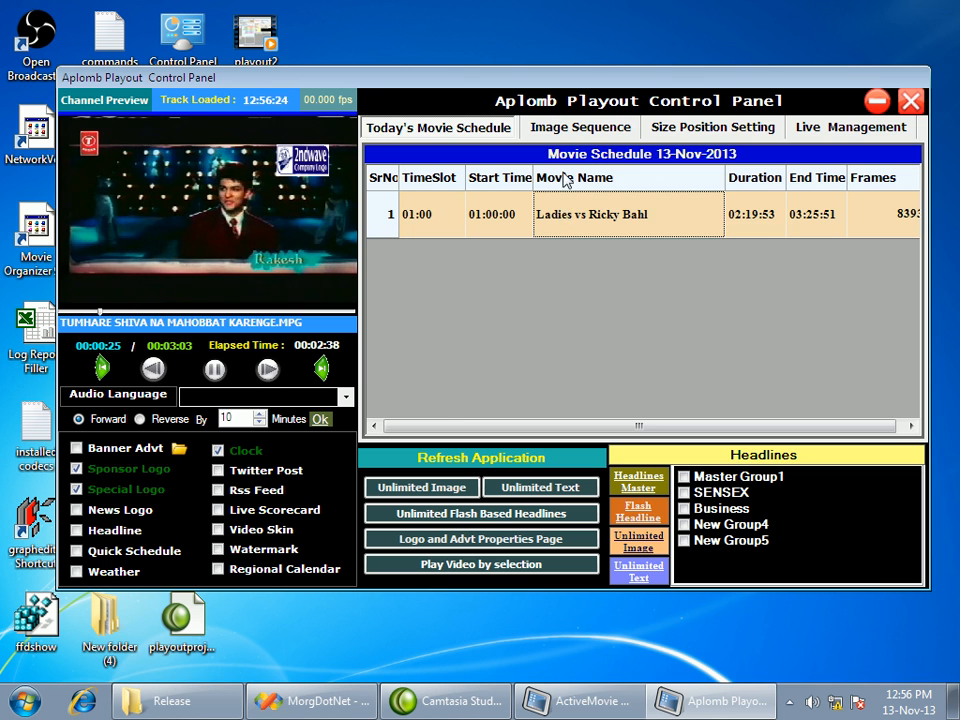
pyautogui.click(562, 128)
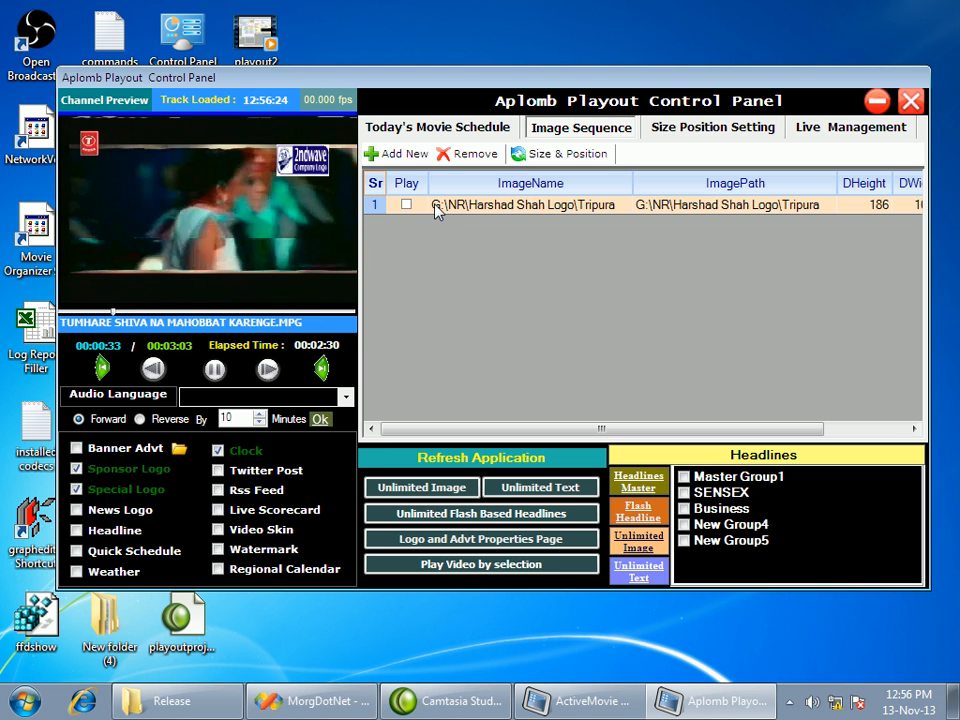
# In the size and position settings, set the Channel Logo's top to 43, left to 250 and height to 43
pyautogui.click(712, 128)
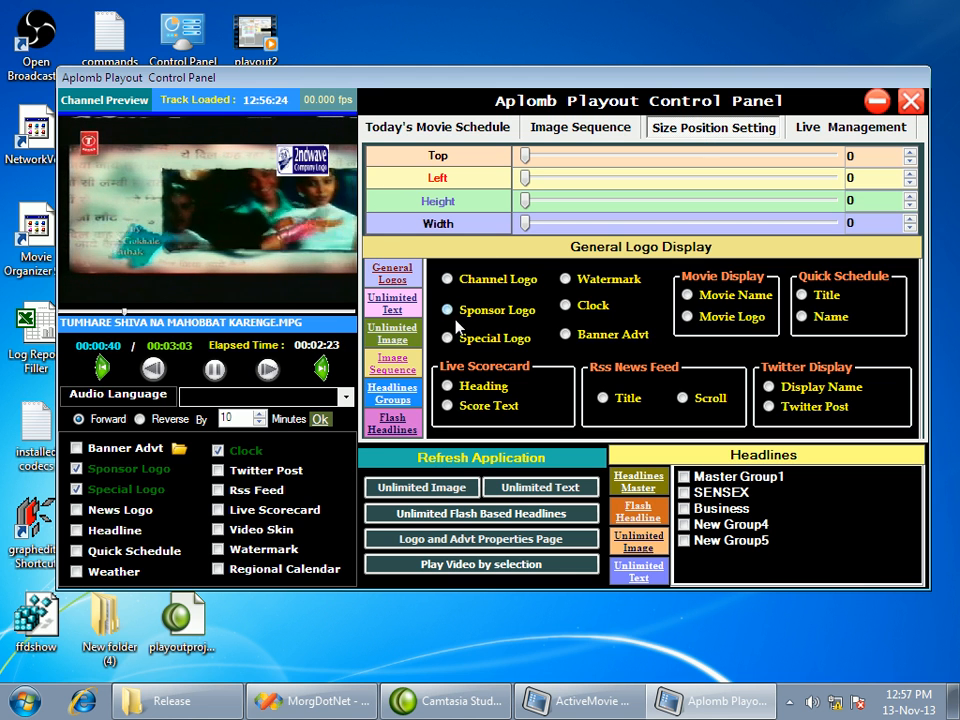
pyautogui.click(466, 291)
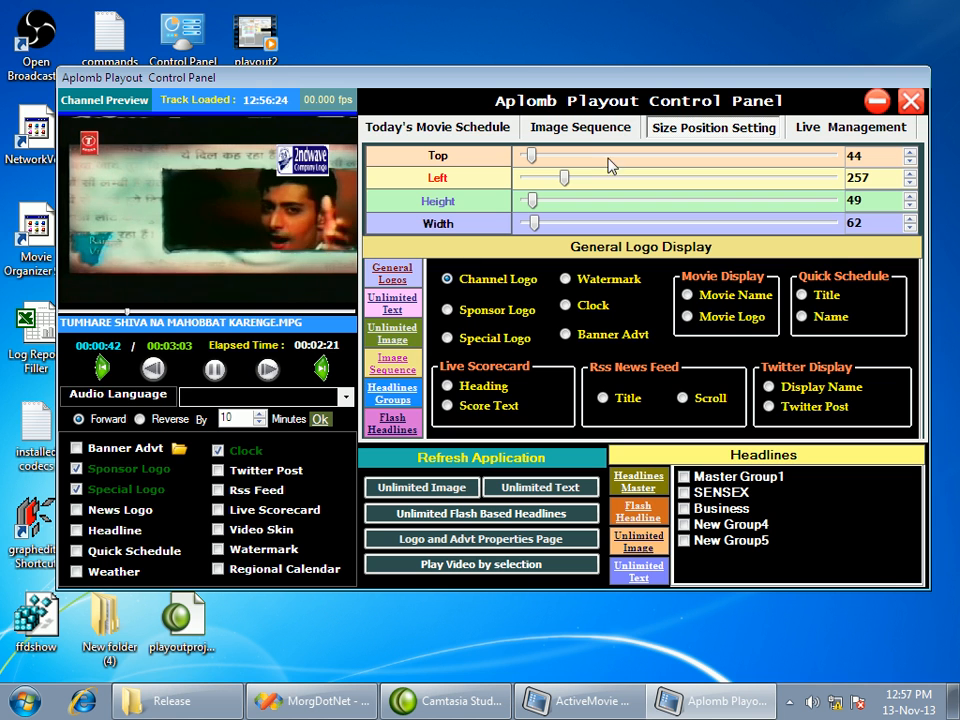
pyautogui.moveTo(564, 177); pyautogui.dragTo(532, 156)
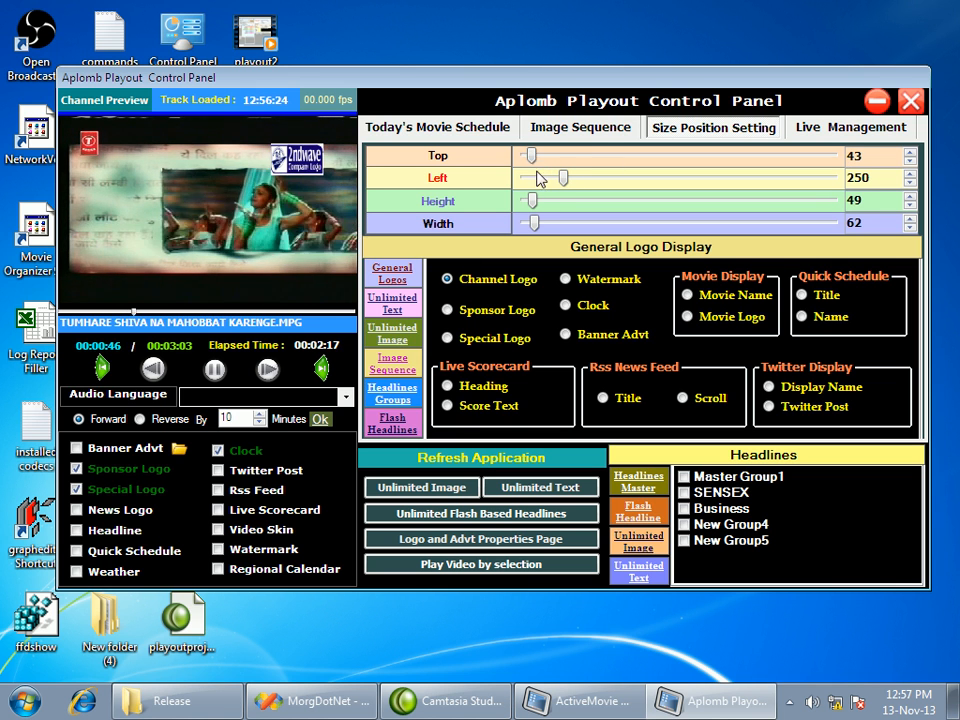
pyautogui.moveTo(535, 201); pyautogui.dragTo(531, 201)
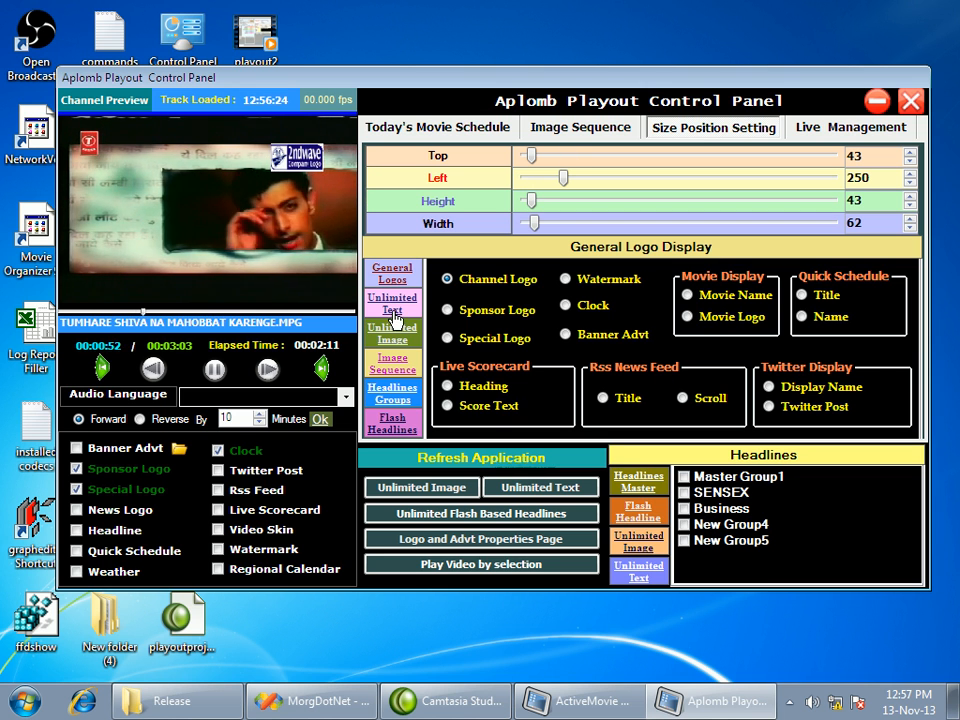
# Look through the position settings for unlimited text, unlimited images, image sequences, headline groups and flash headlines
pyautogui.click(394, 309)
pyautogui.click(393, 334)
pyautogui.click(394, 363)
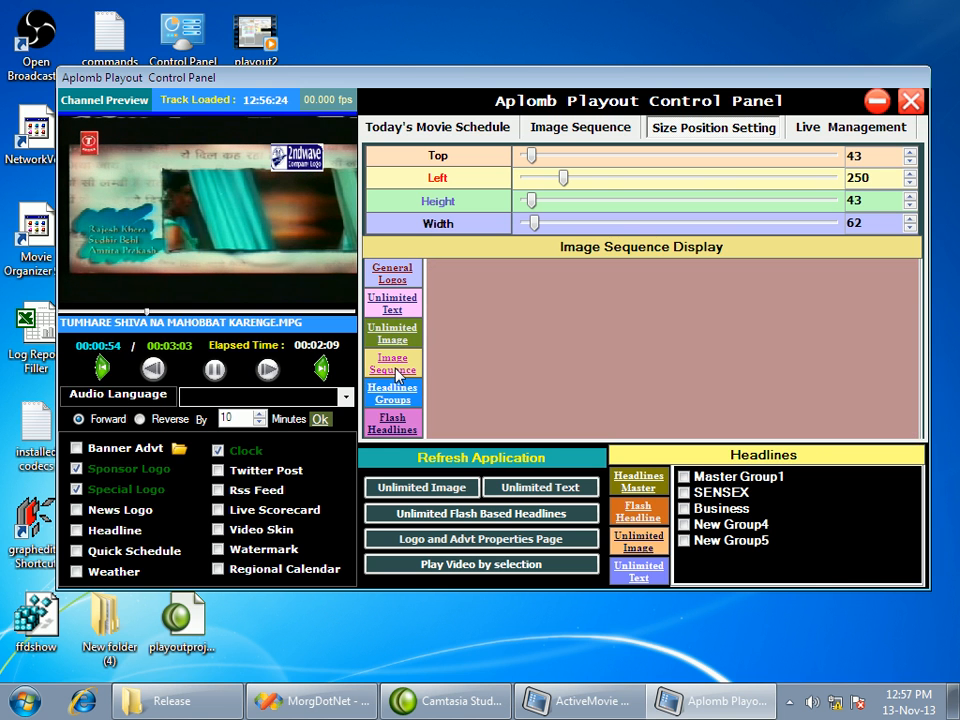
pyautogui.click(396, 390)
pyautogui.click(395, 420)
pyautogui.click(393, 392)
# Check the video capture source choices in the live management settings and return to the image sequence list
pyautogui.click(834, 131)
pyautogui.click(614, 194)
pyautogui.click(613, 196)
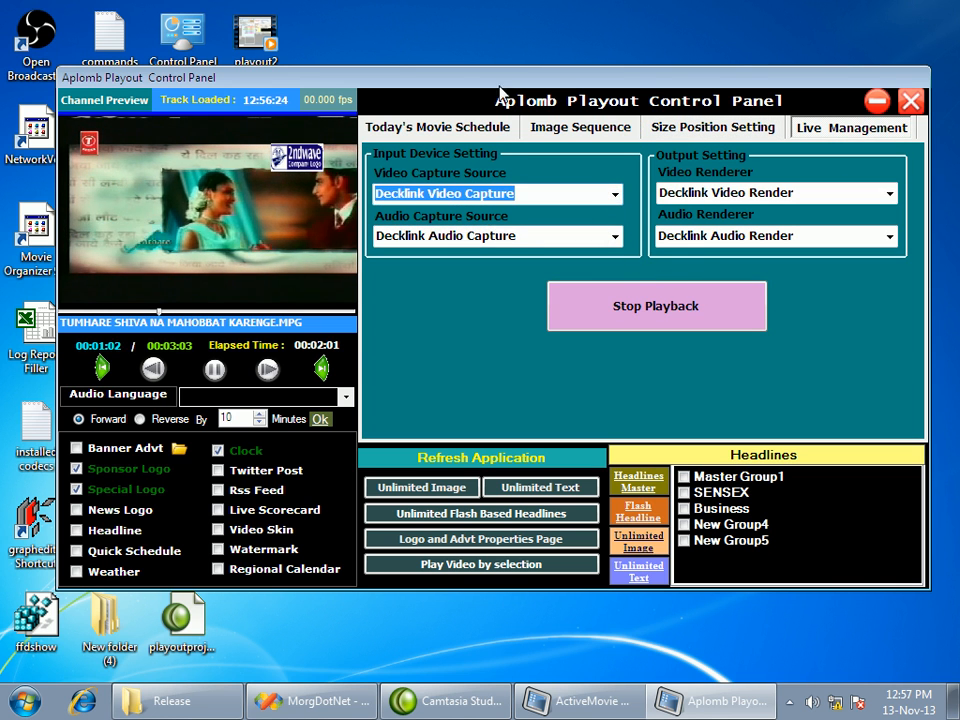
pyautogui.click(679, 128)
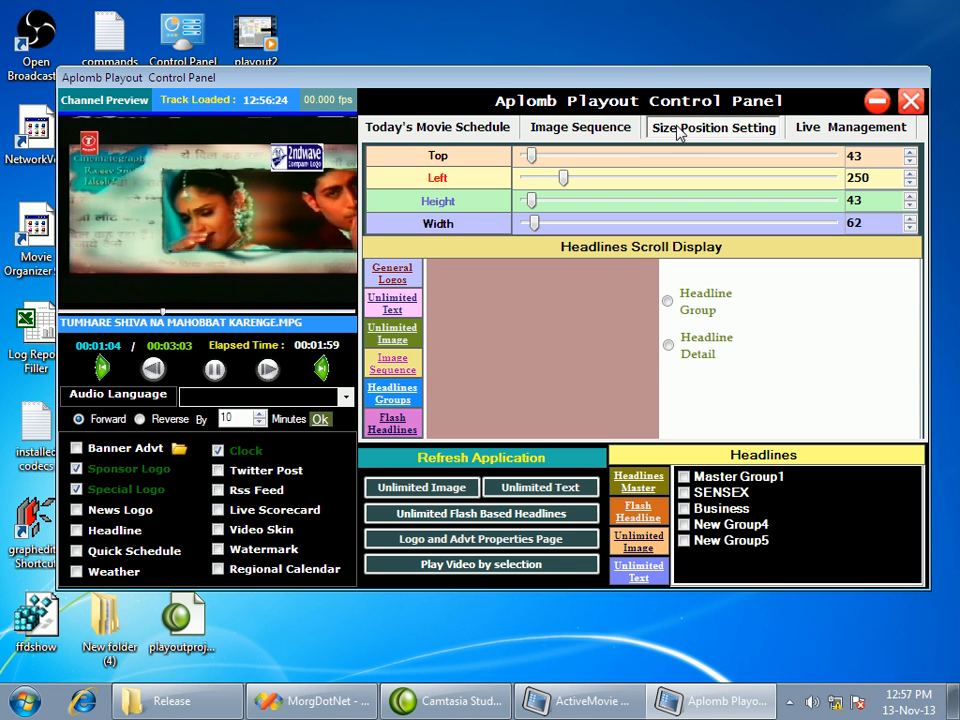
pyautogui.click(585, 128)
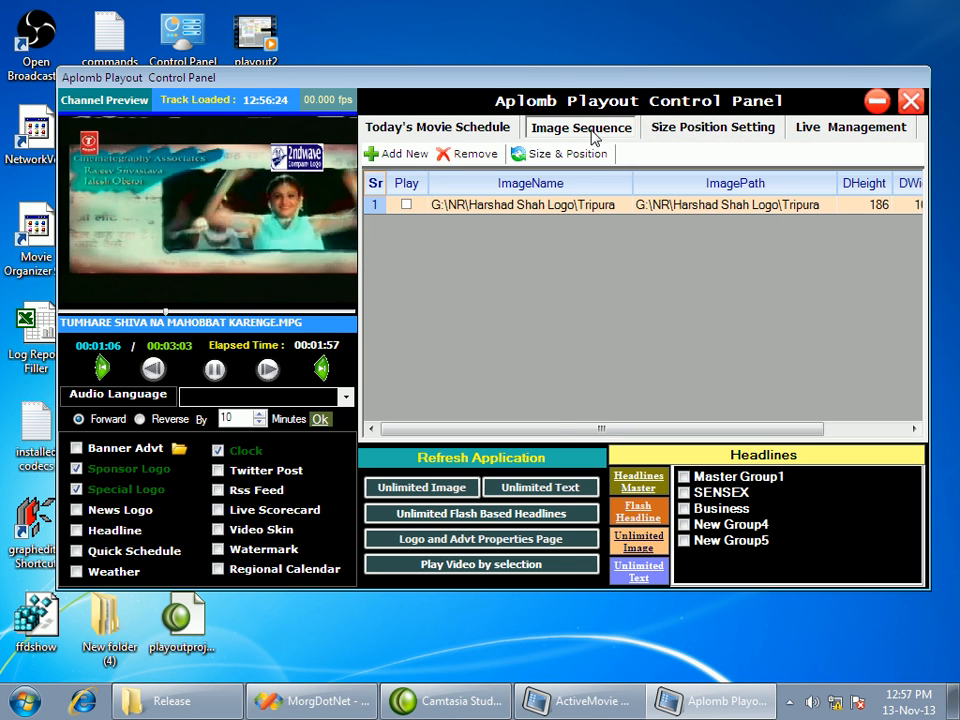
# Open the Unlimited Image Manager, look over its entries including Logo, and close it
pyautogui.click(410, 489)
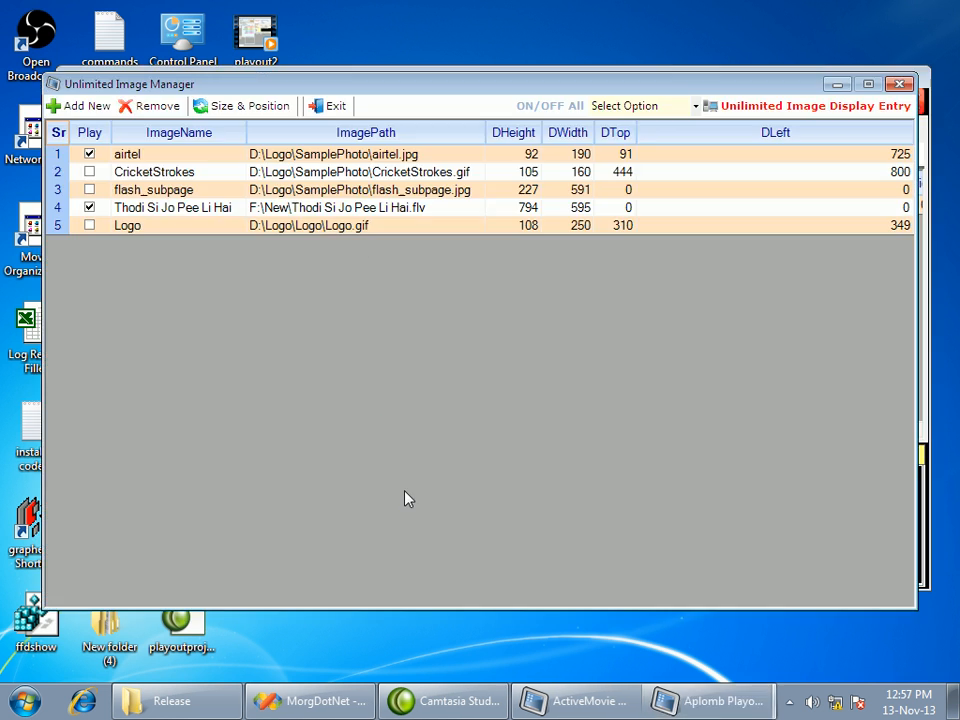
pyautogui.click(136, 228)
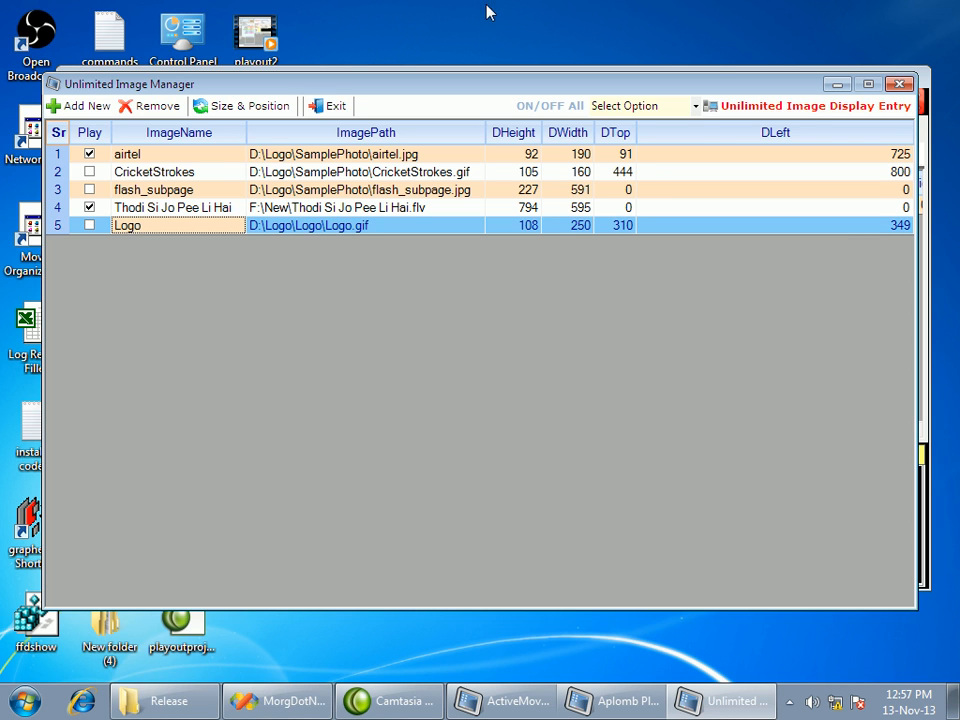
pyautogui.click(900, 84)
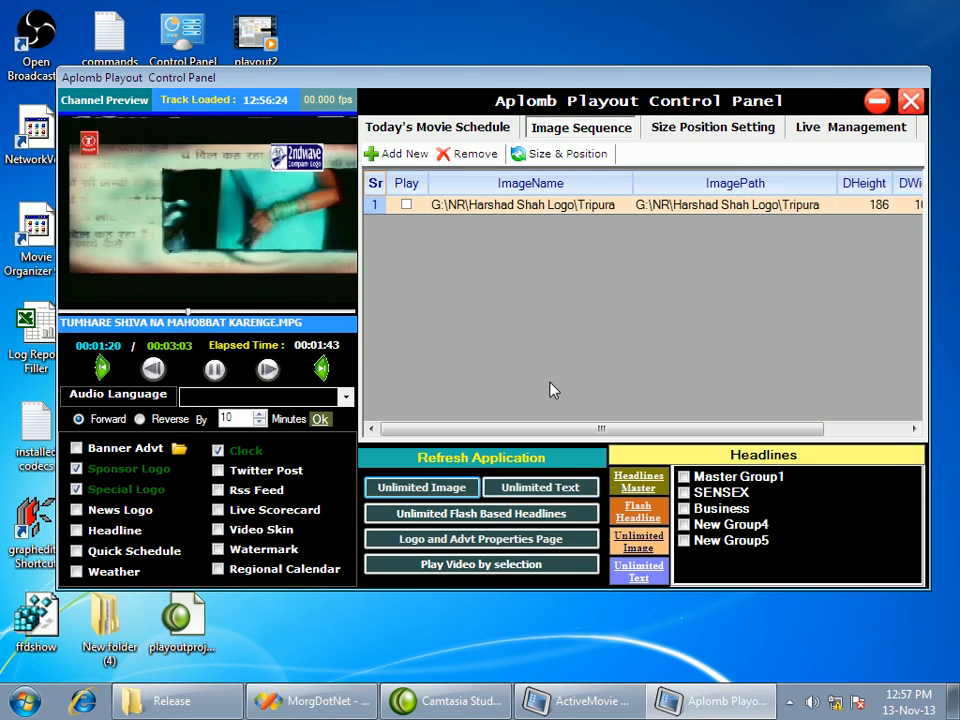
# In the Unlimited Text Manager, preview the text entries, enable play for "this is welcome text" and close the manager
pyautogui.click(543, 506)
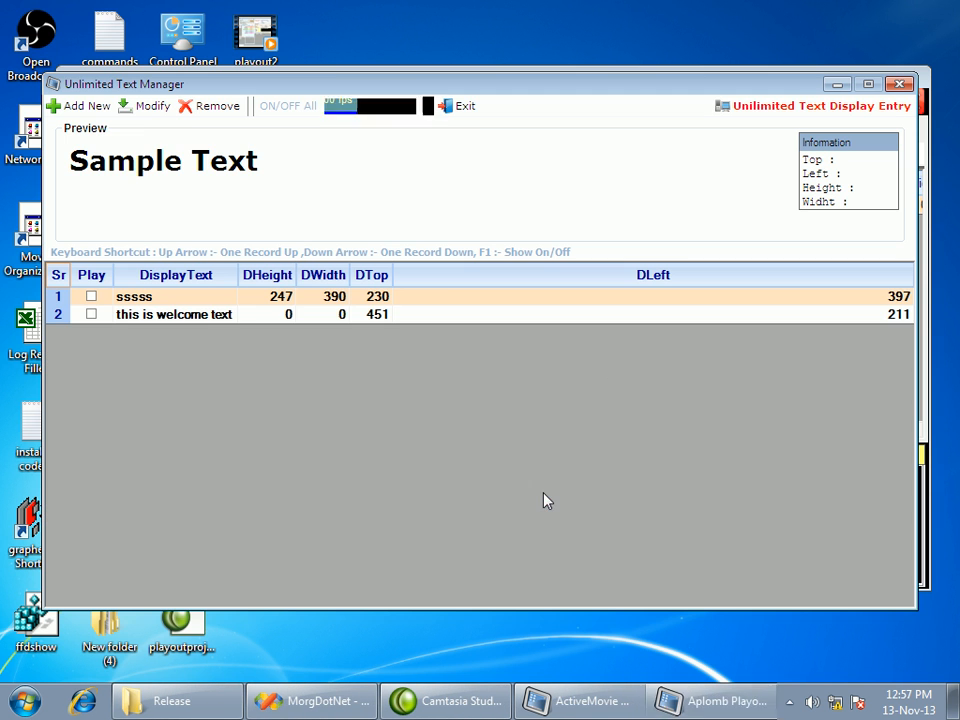
pyautogui.click(192, 318)
pyautogui.press('Up')
pyautogui.press('Down')
pyautogui.press('Up')
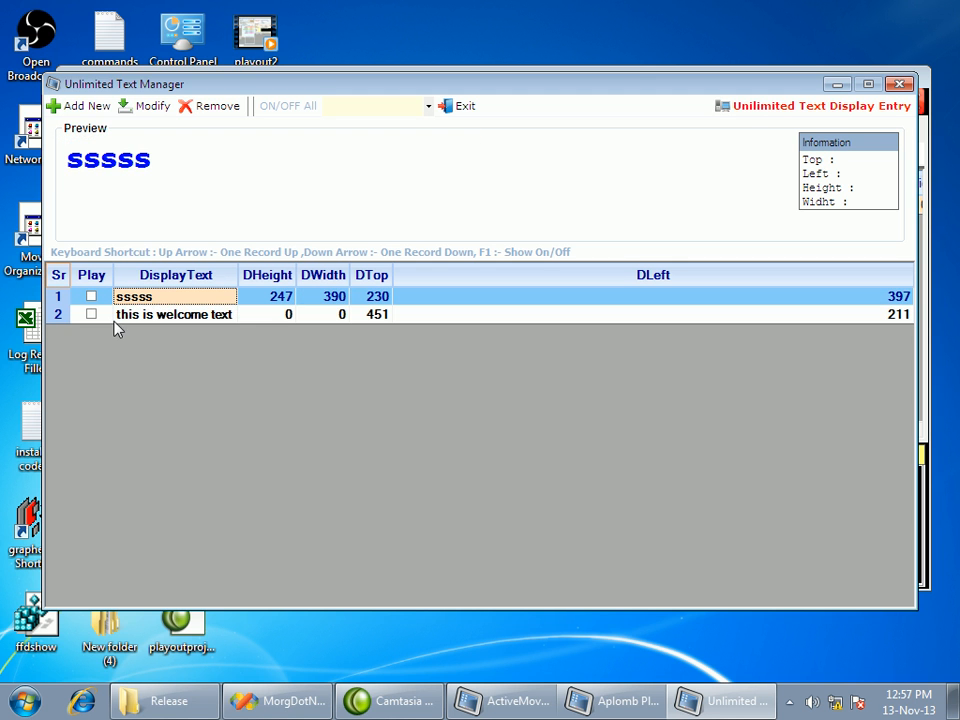
pyautogui.click(92, 315)
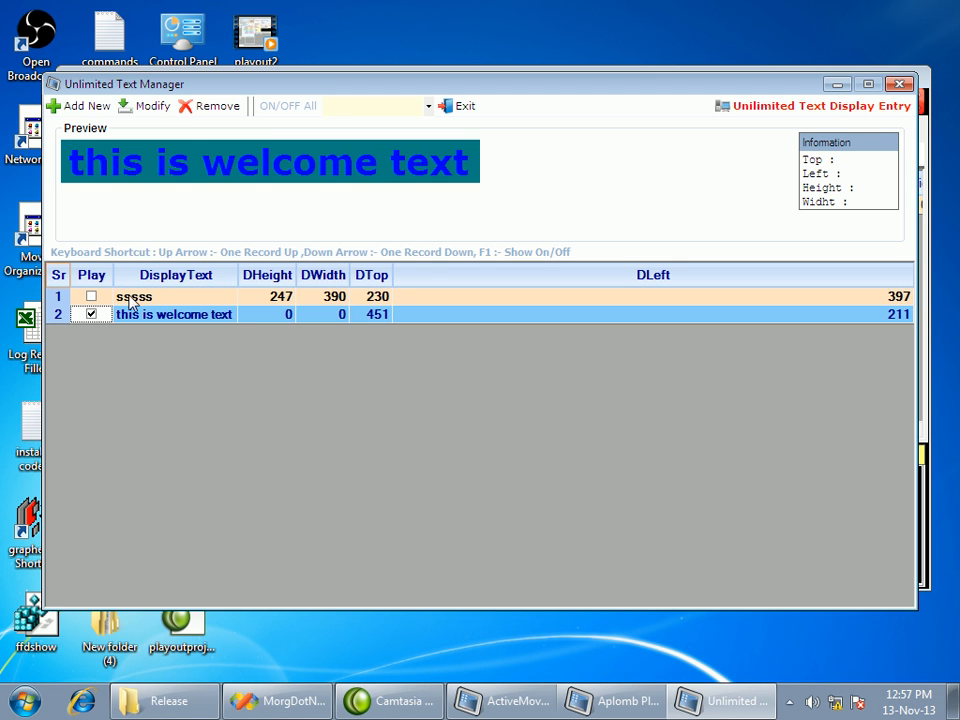
pyautogui.click(899, 83)
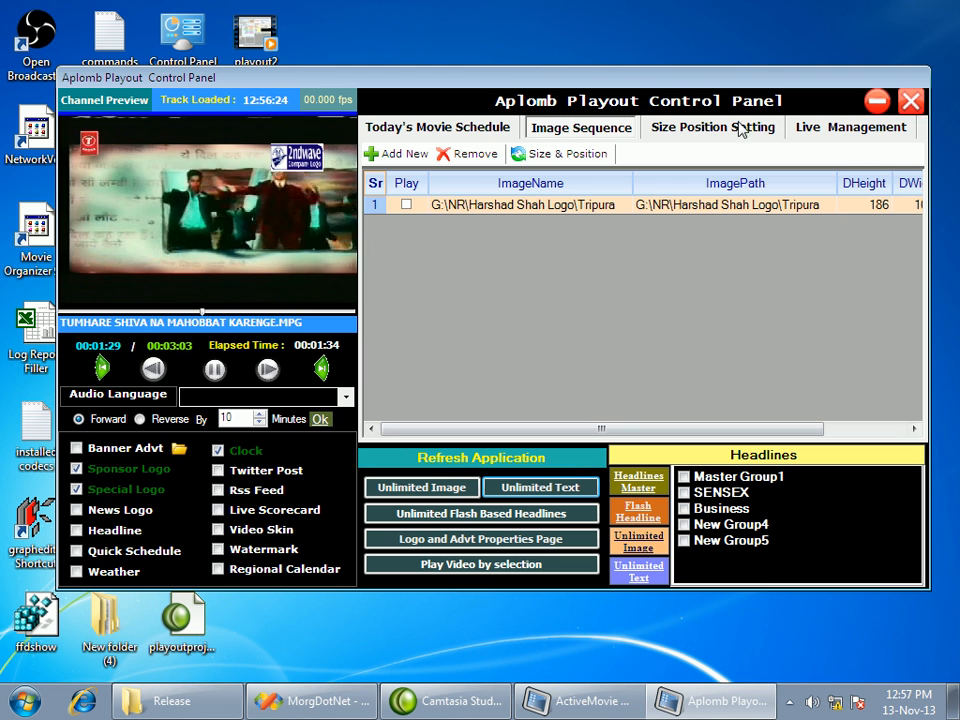
# Look over the headline master groups and the flash headline list
pyautogui.click(638, 484)
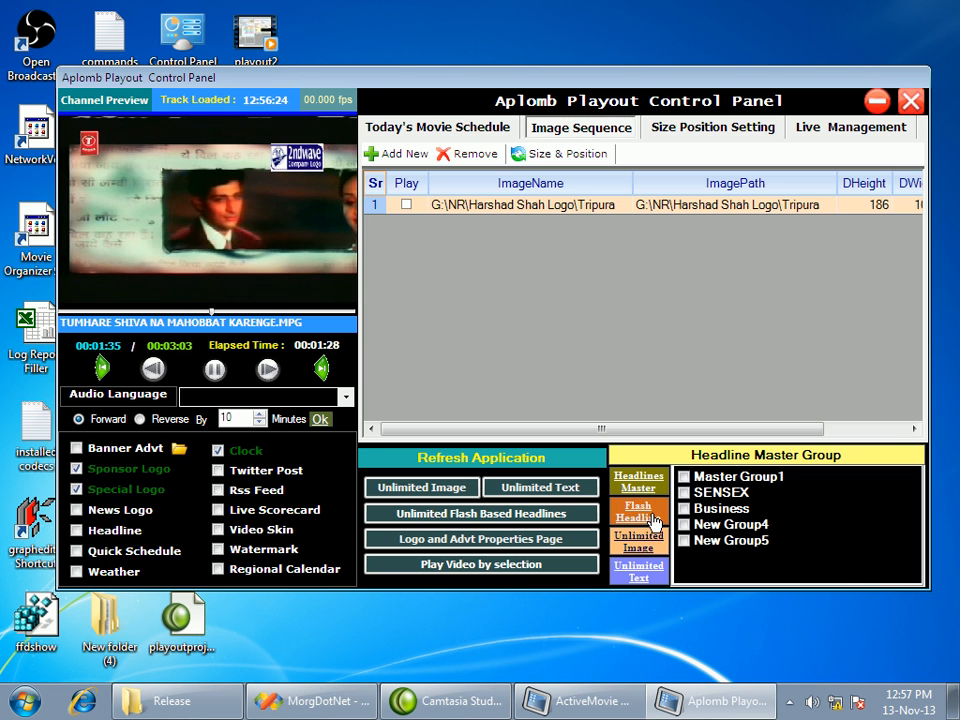
pyautogui.click(652, 517)
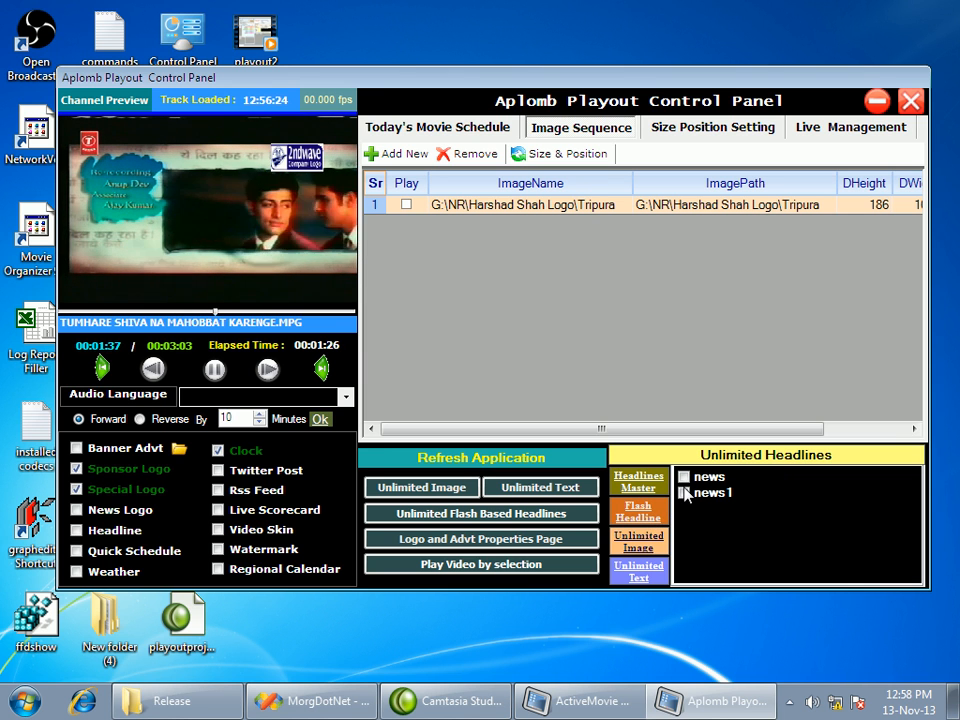
# Turn off the unlimited image "Thodi Si Jo Pee Li Hai" and the unlimited text "this is welcome text"
pyautogui.click(640, 541)
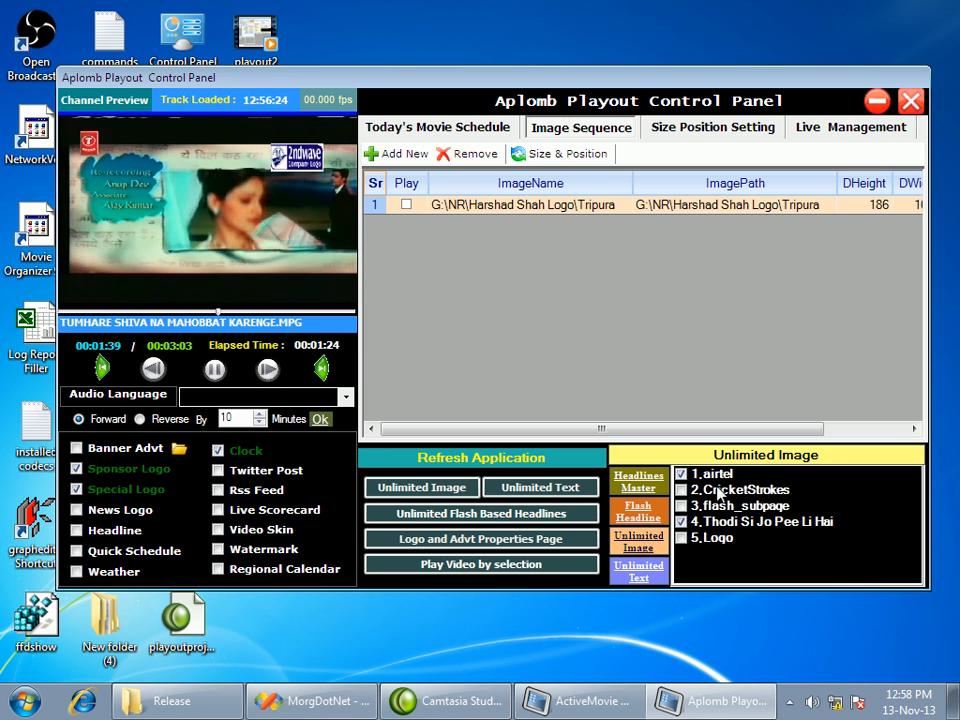
pyautogui.click(696, 524)
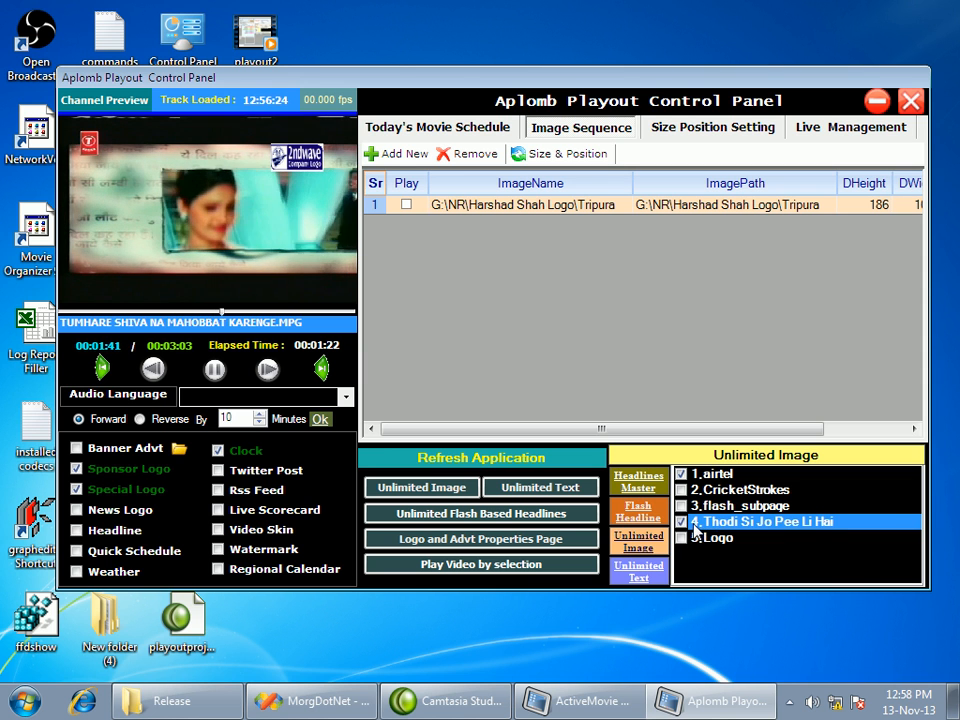
pyautogui.click(697, 539)
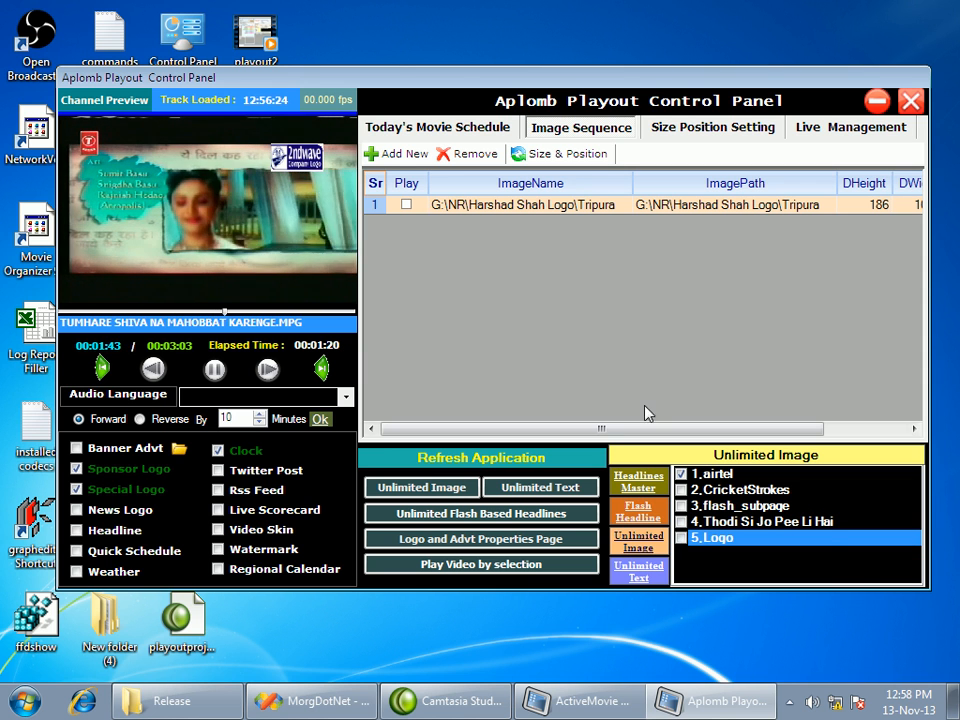
pyautogui.click(640, 576)
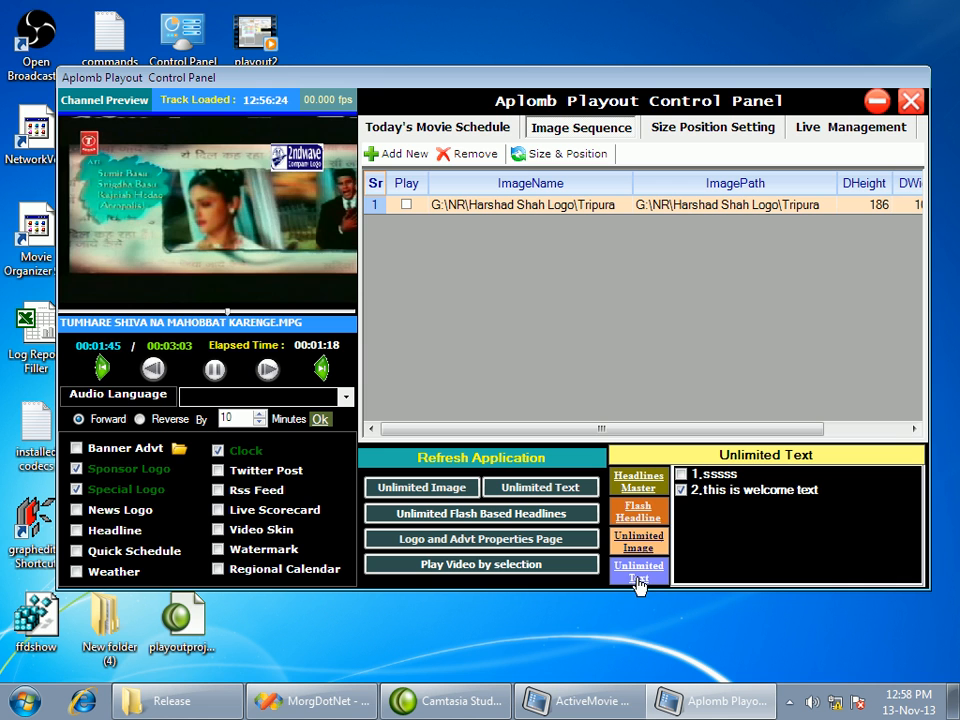
pyautogui.click(682, 494)
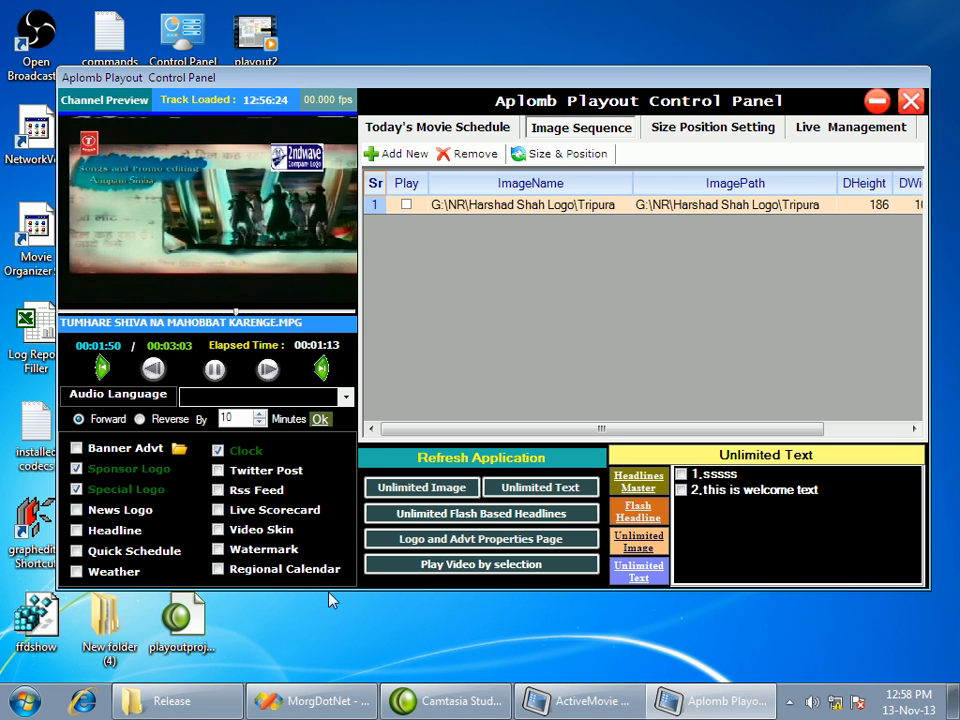
# Open the unlimited flash based headlines, examine the design files and variables of news and news1, and exit
pyautogui.click(494, 514)
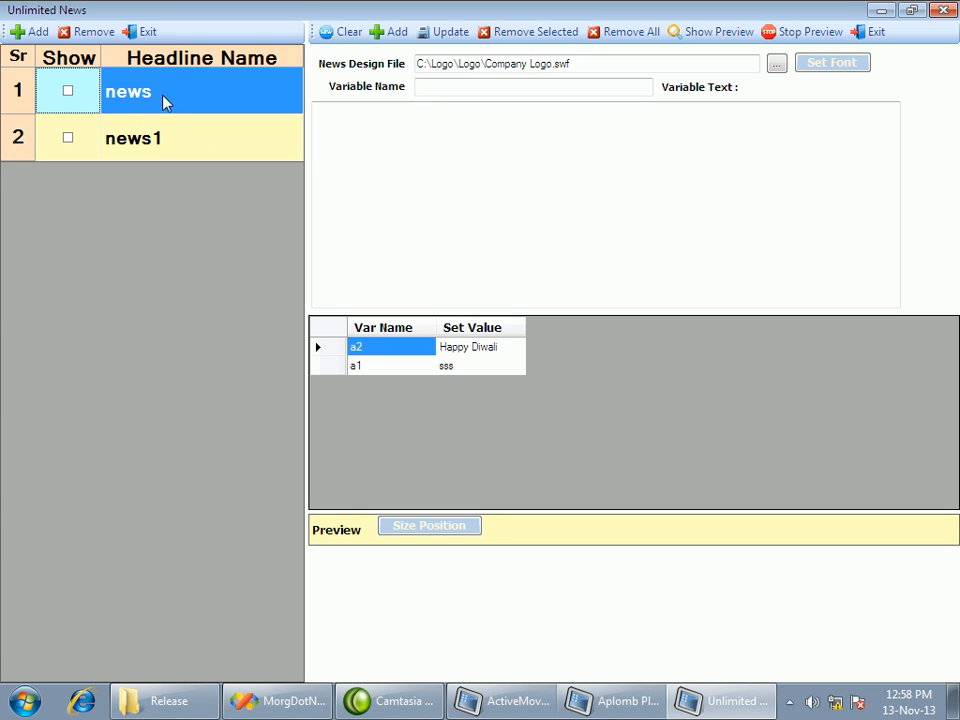
pyautogui.click(127, 146)
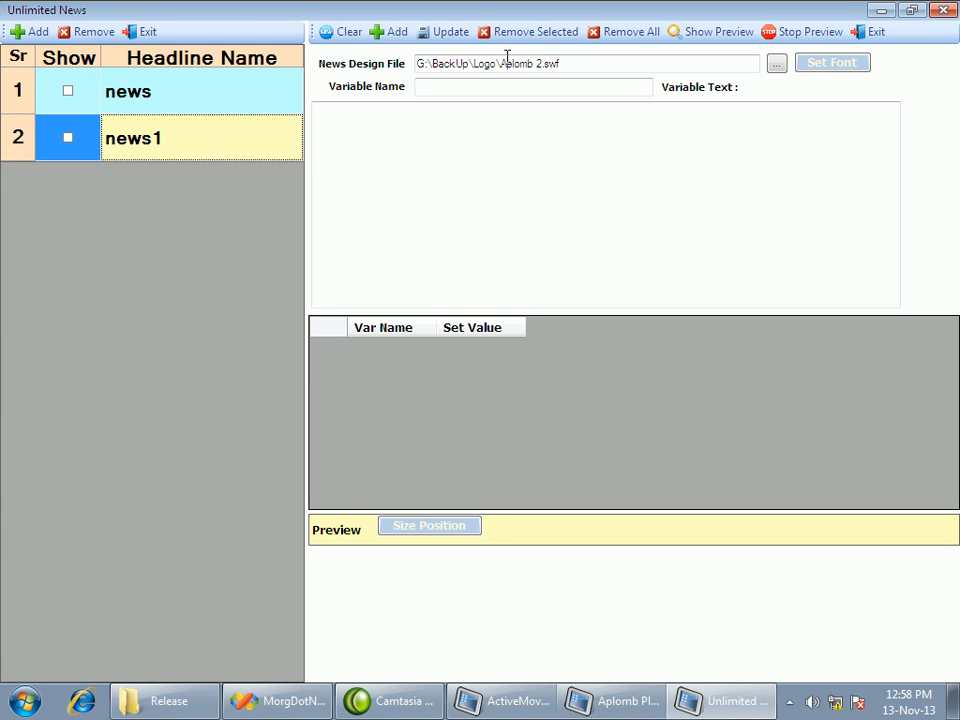
pyautogui.click(185, 110)
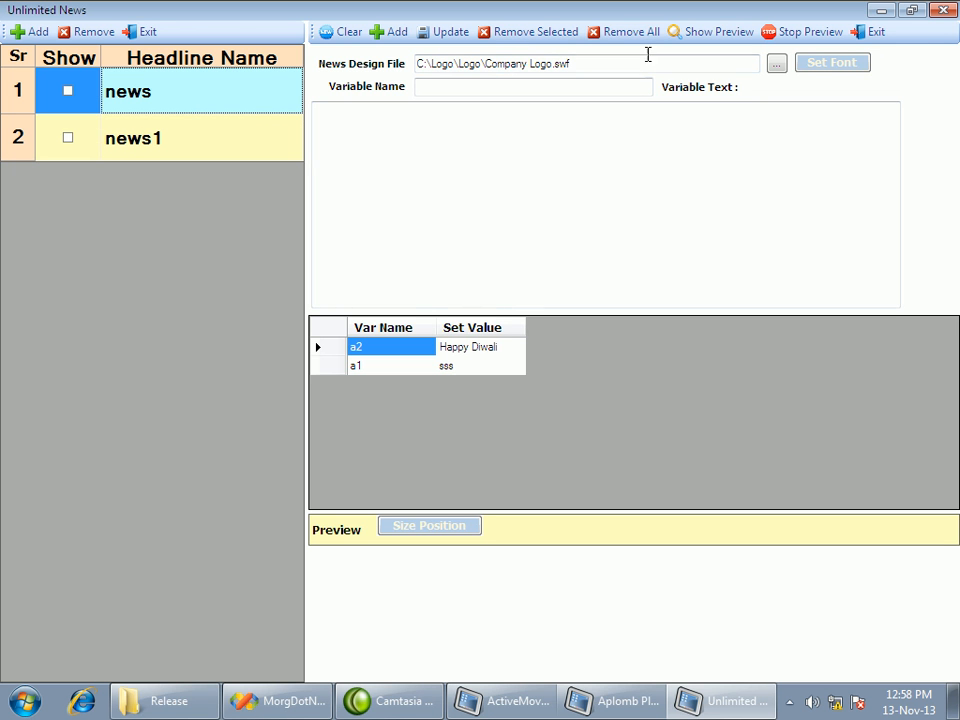
pyautogui.click(872, 35)
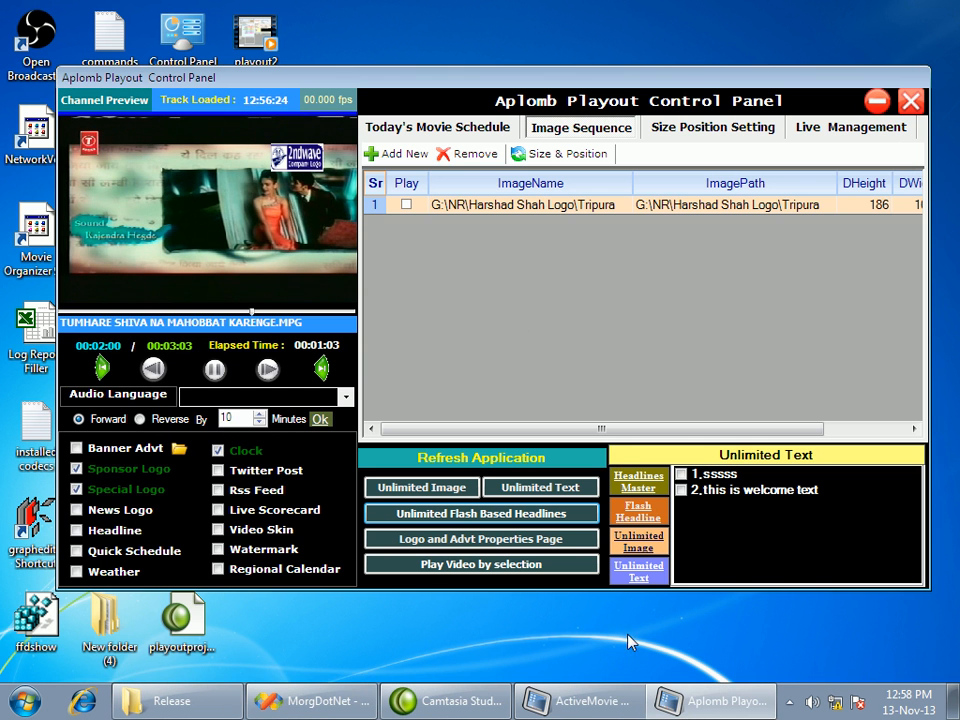
# Open the logo and advertisement properties, look over the display items list, and close the window
pyautogui.click(510, 543)
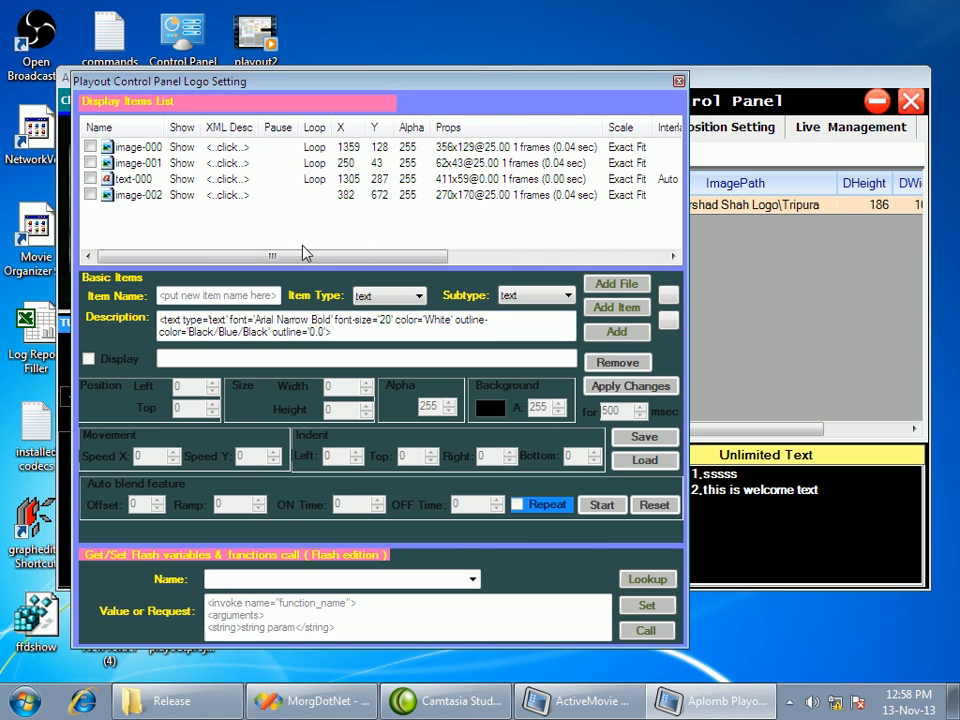
pyautogui.moveTo(293, 259); pyautogui.dragTo(332, 258)
pyautogui.click(678, 84)
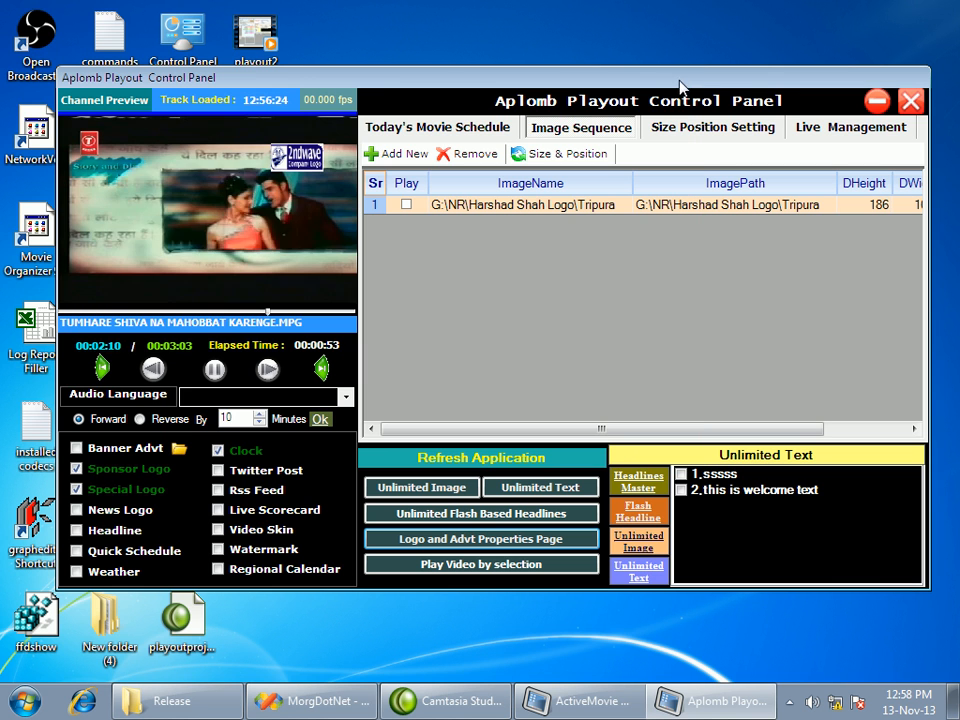
# Open video playback by selection, examine the playlist aa and the playlist creation options, and close the window
pyautogui.click(510, 570)
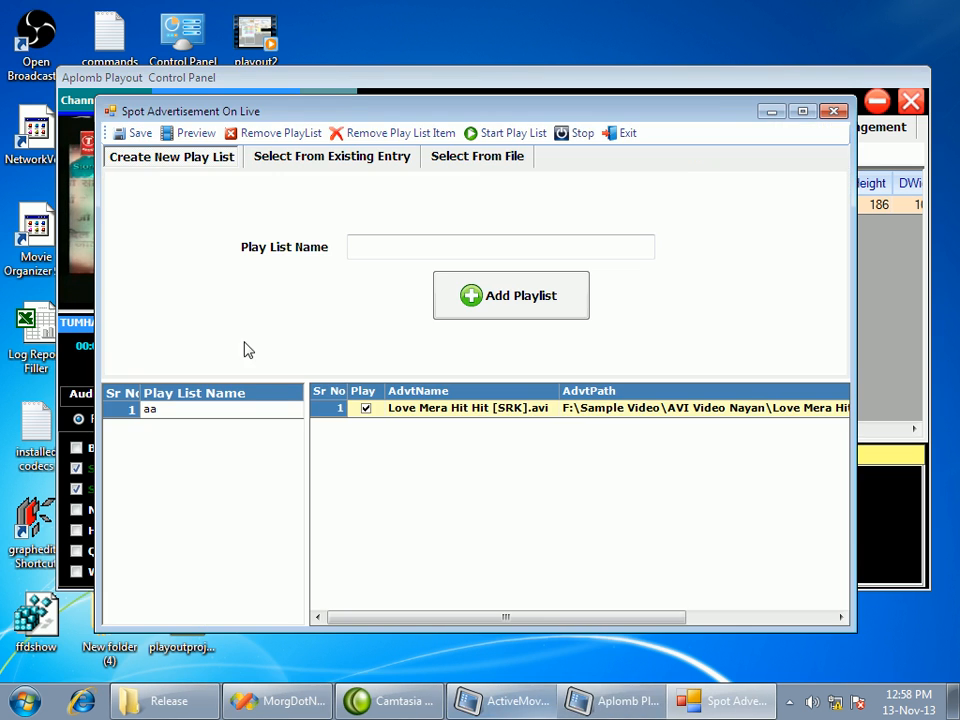
pyautogui.click(184, 415)
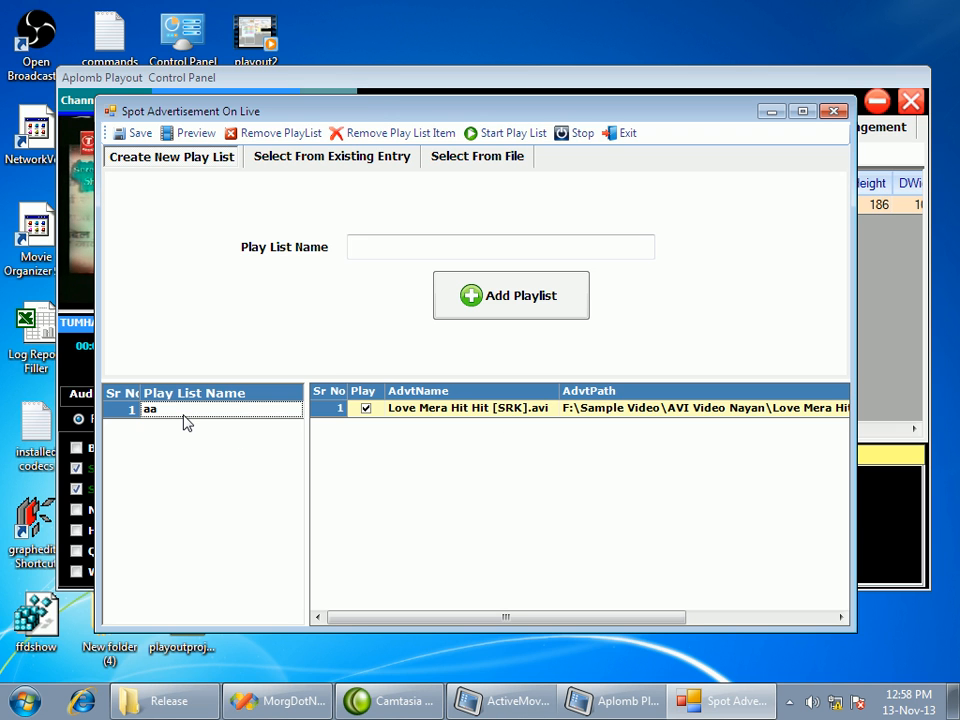
pyautogui.click(445, 249)
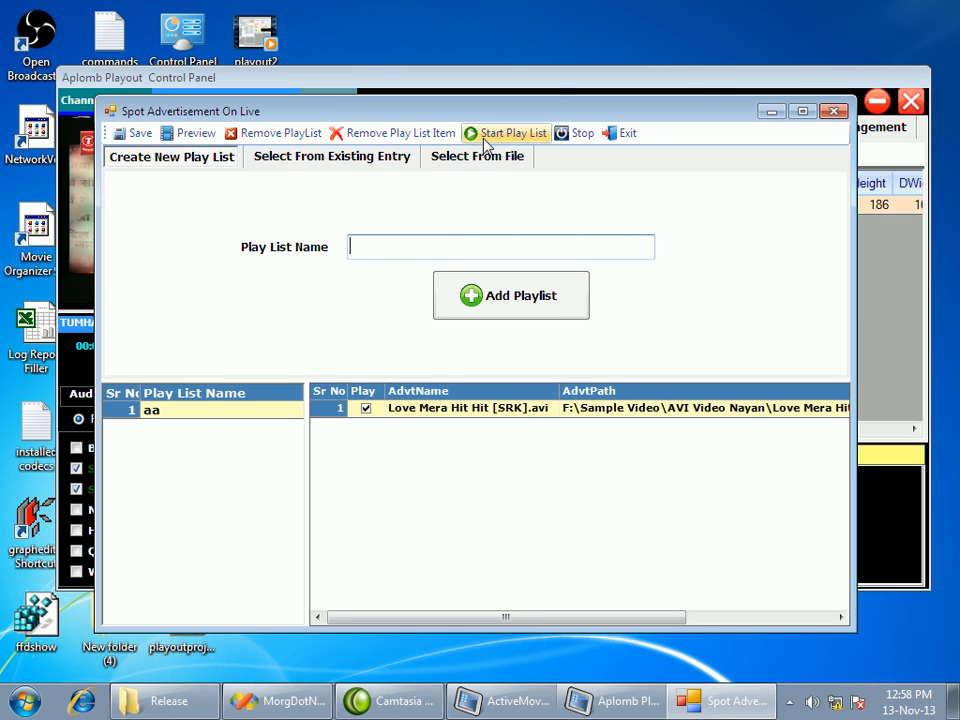
pyautogui.moveTo(486, 108); pyautogui.dragTo(505, 114)
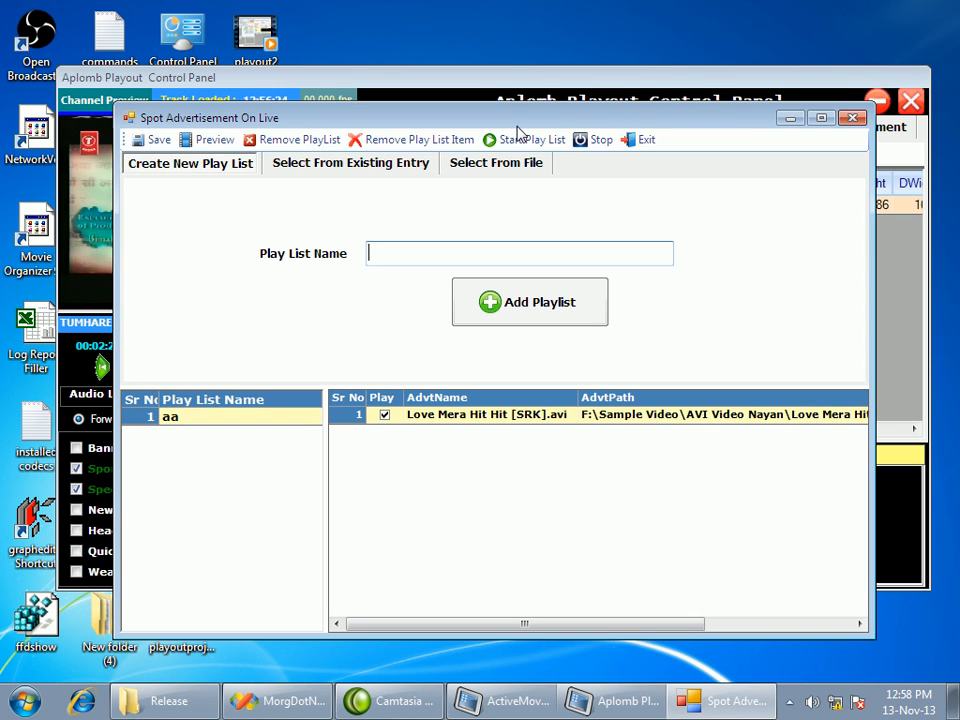
pyautogui.click(226, 419)
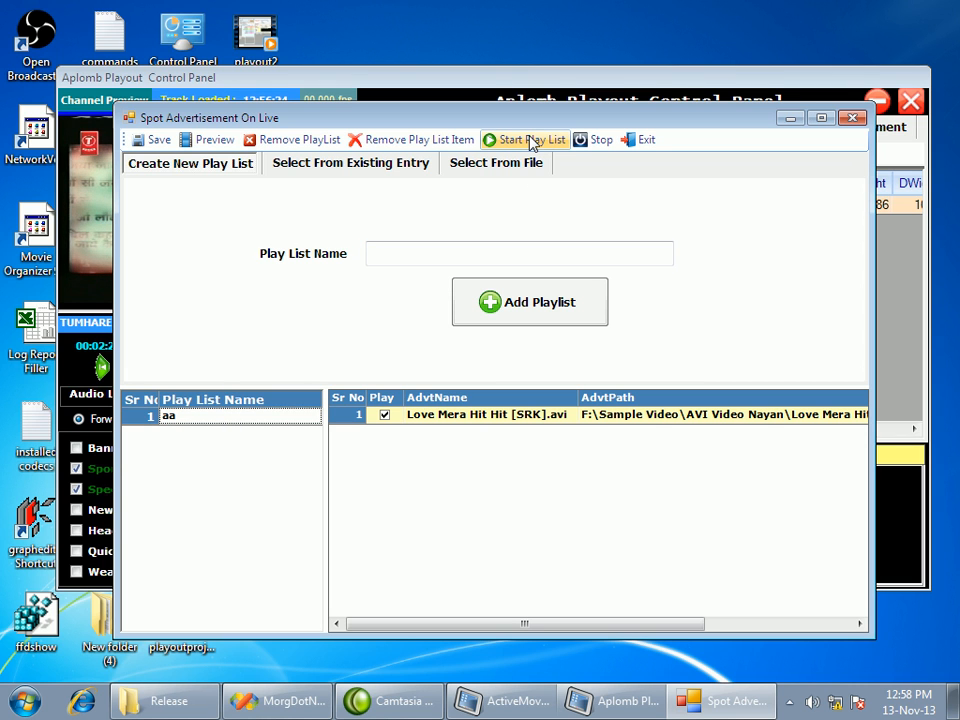
pyautogui.click(852, 119)
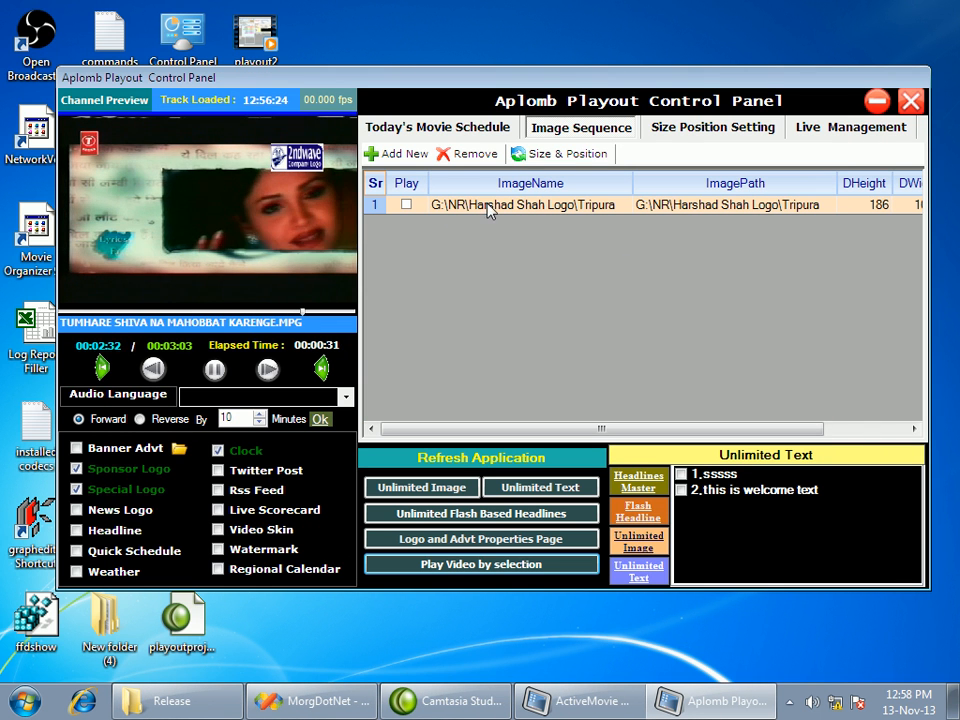
# Check the size and position settings and bring up today's movie schedule, moving the control panel slightly up the desktop
pyautogui.click(684, 130)
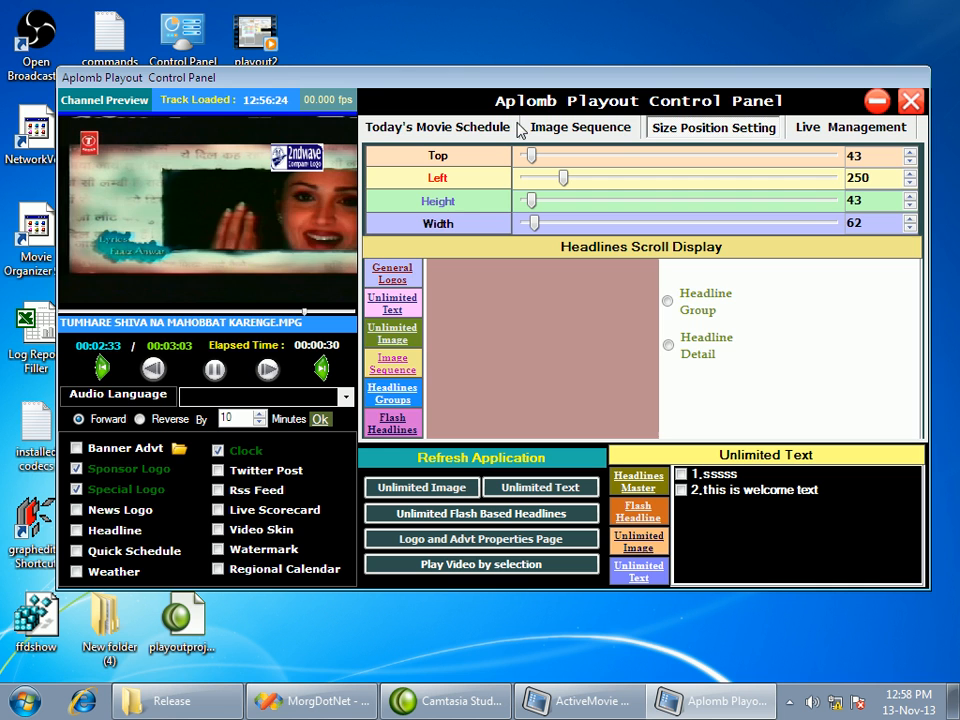
pyautogui.click(384, 130)
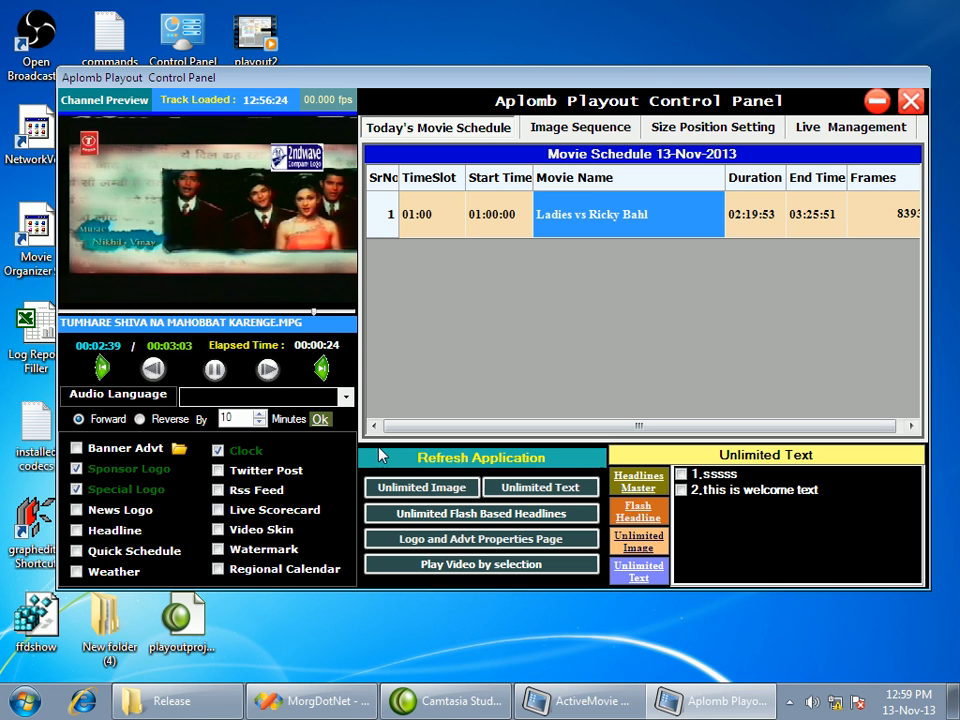
pyautogui.moveTo(570, 79); pyautogui.dragTo(568, 57)
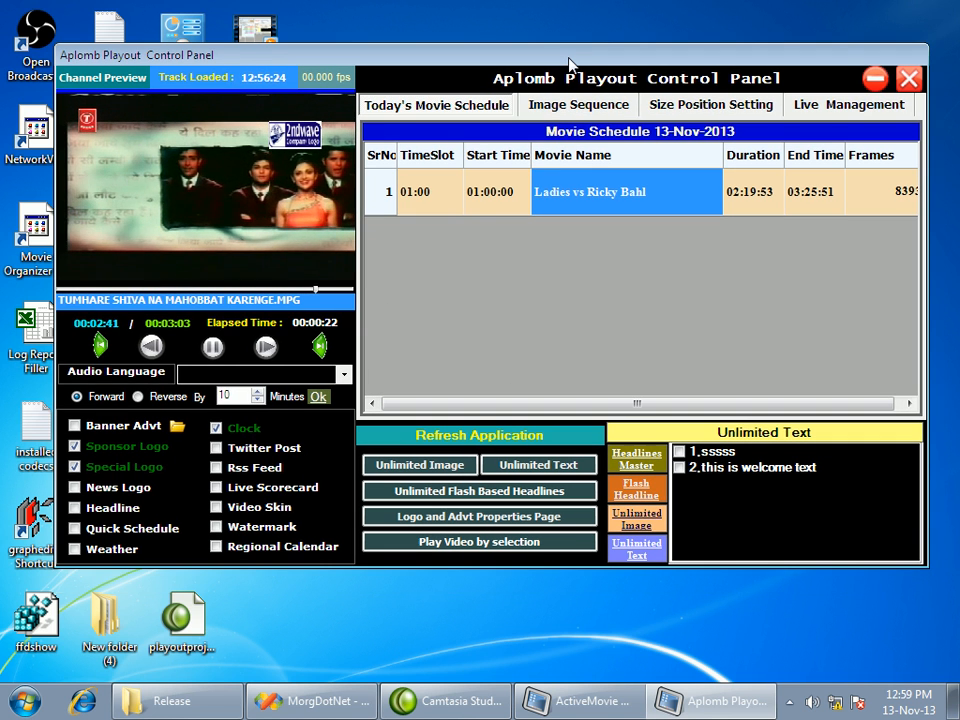